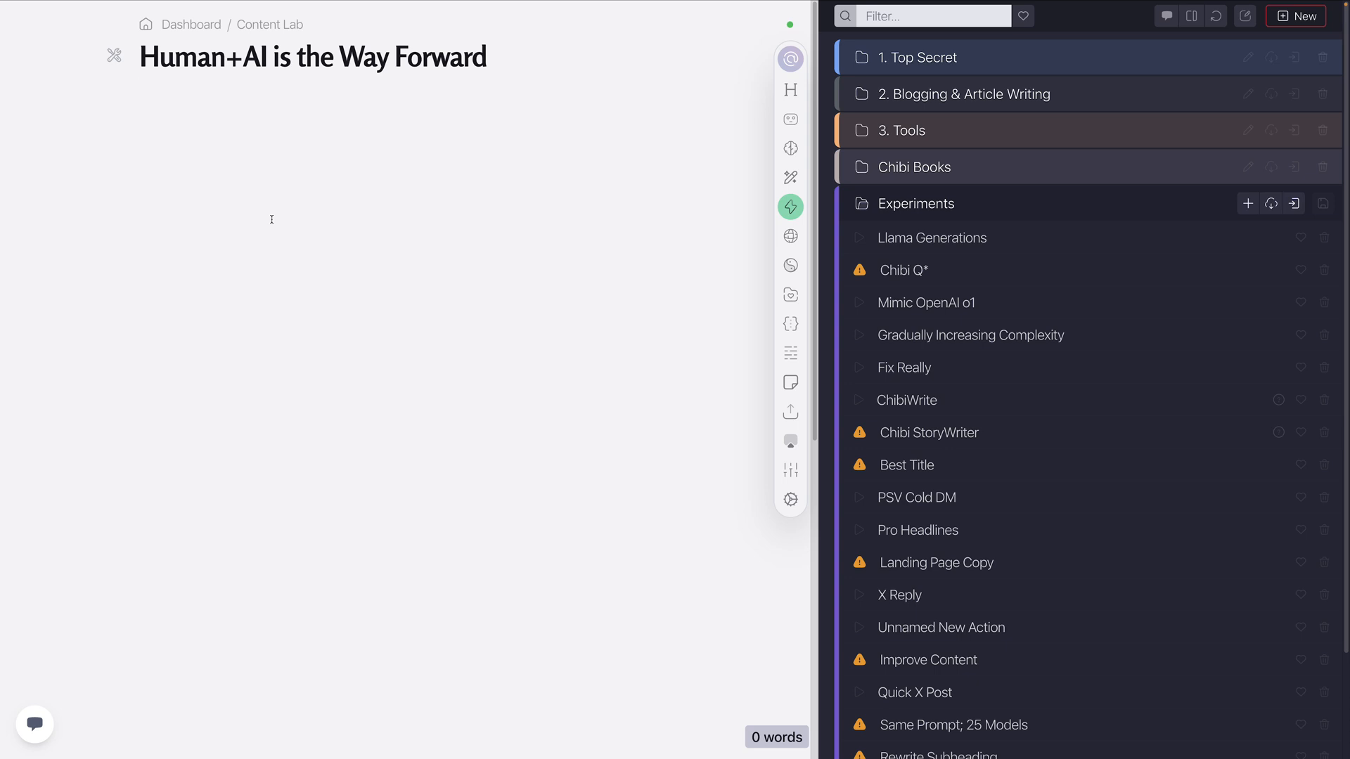
Open the Llama Generations action and duplicate its Llama 3.2-90B task by copying and importing it
{"action": "left_click", "coordinate": [949, 239]}
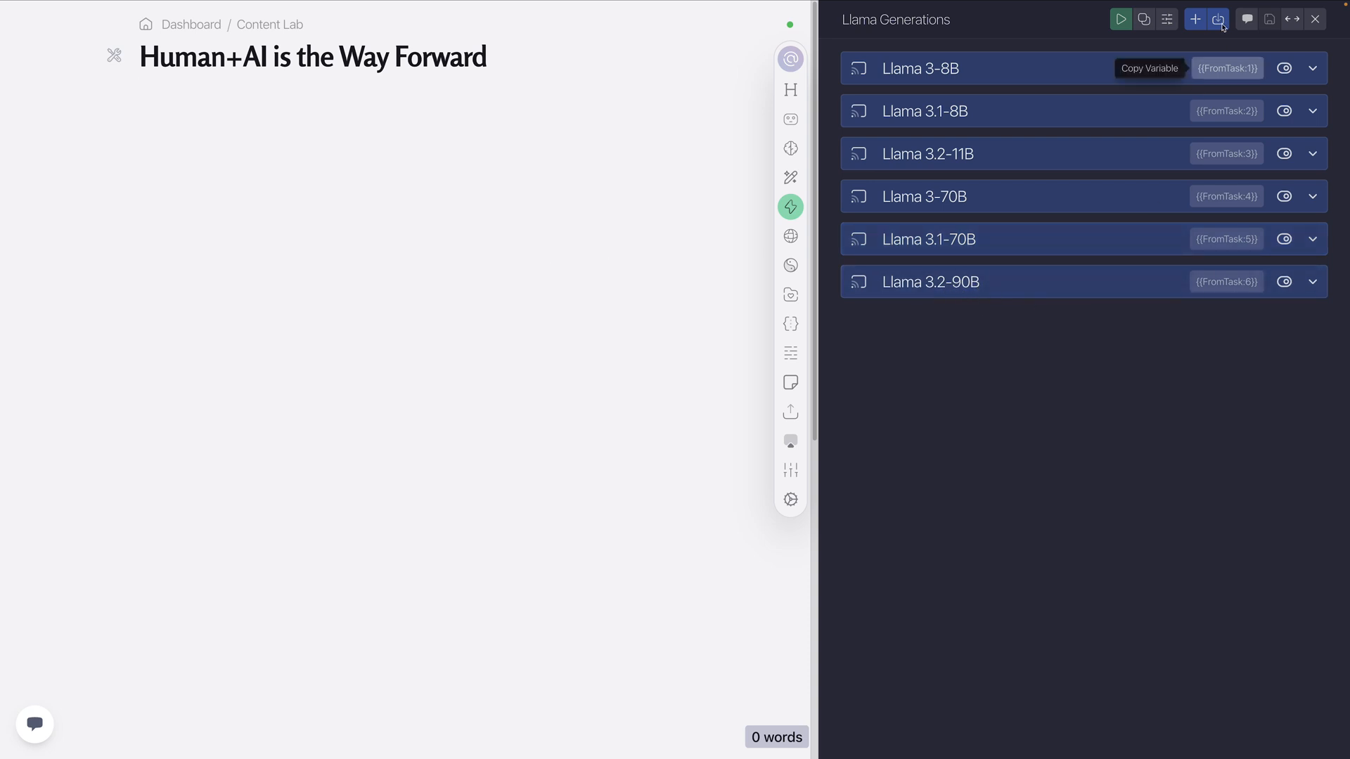
{"action": "left_click", "coordinate": [1041, 282]}
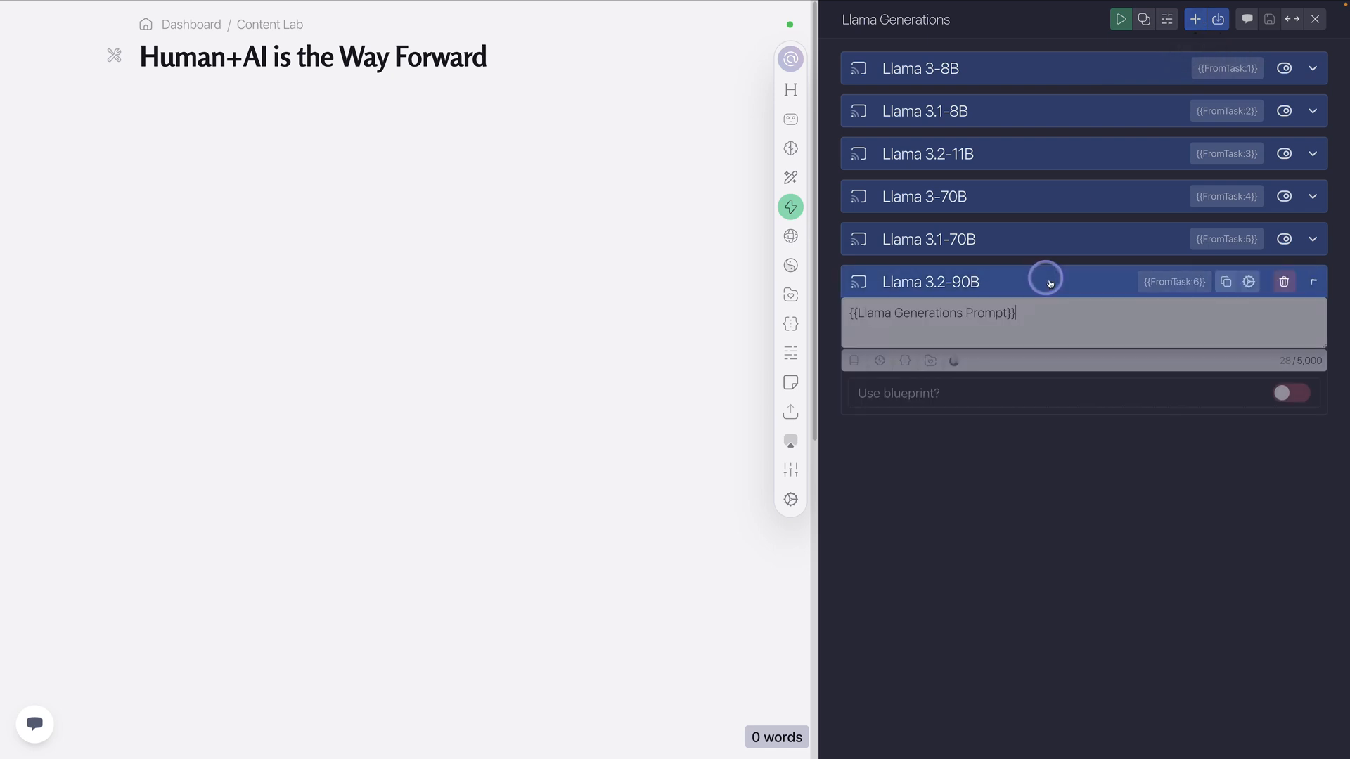
{"action": "left_click", "coordinate": [1229, 284]}
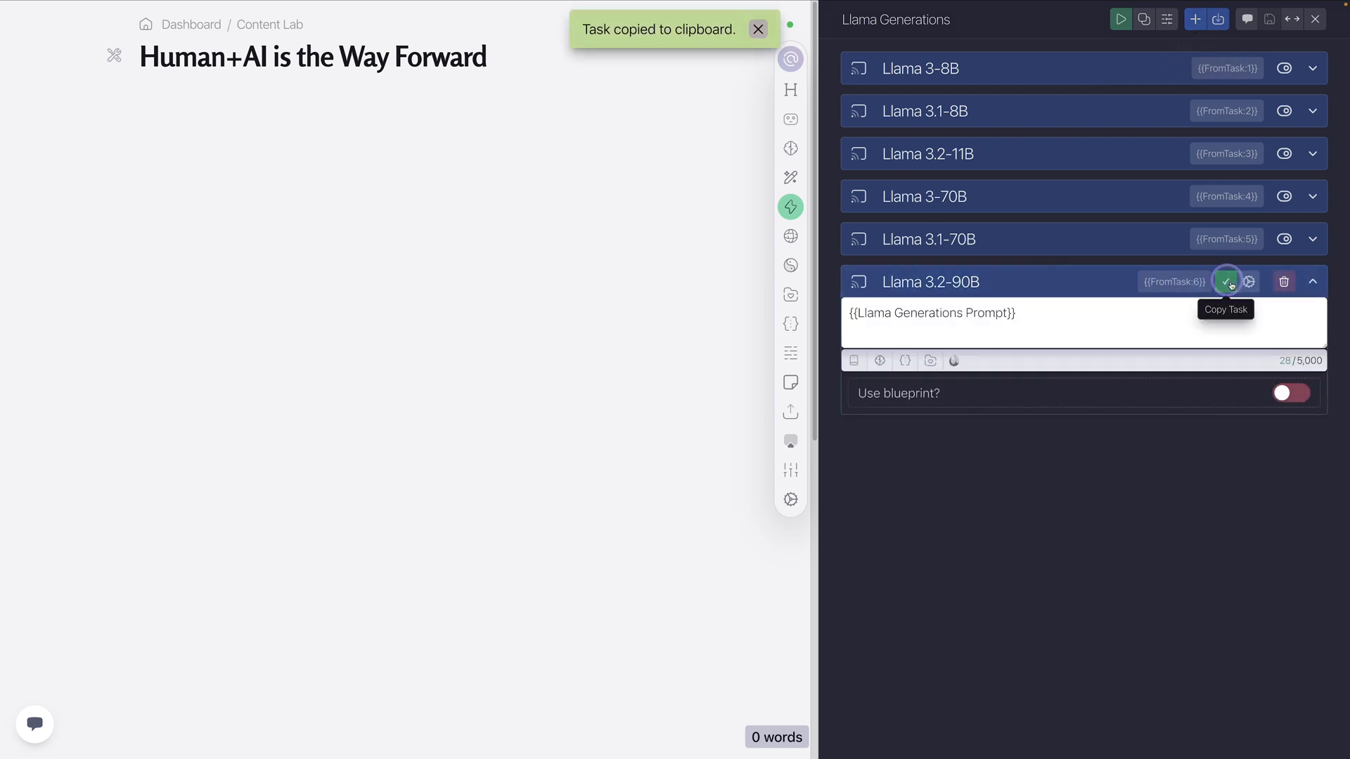
{"action": "left_click", "coordinate": [968, 284]}
{"action": "left_click", "coordinate": [1218, 19]}
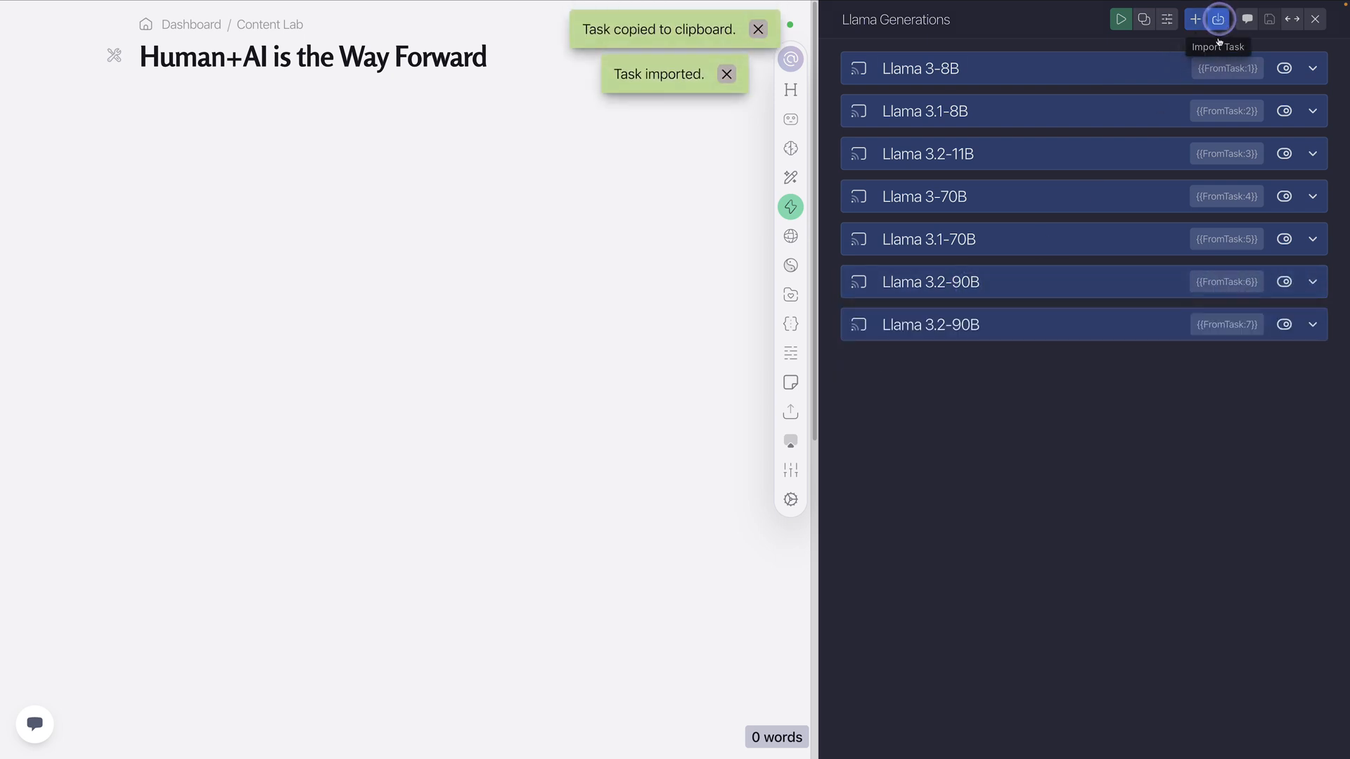
Set the model of the duplicated last task to Llama 3.1-405B Instruct in its custom AI settings
{"action": "left_click", "coordinate": [968, 328]}
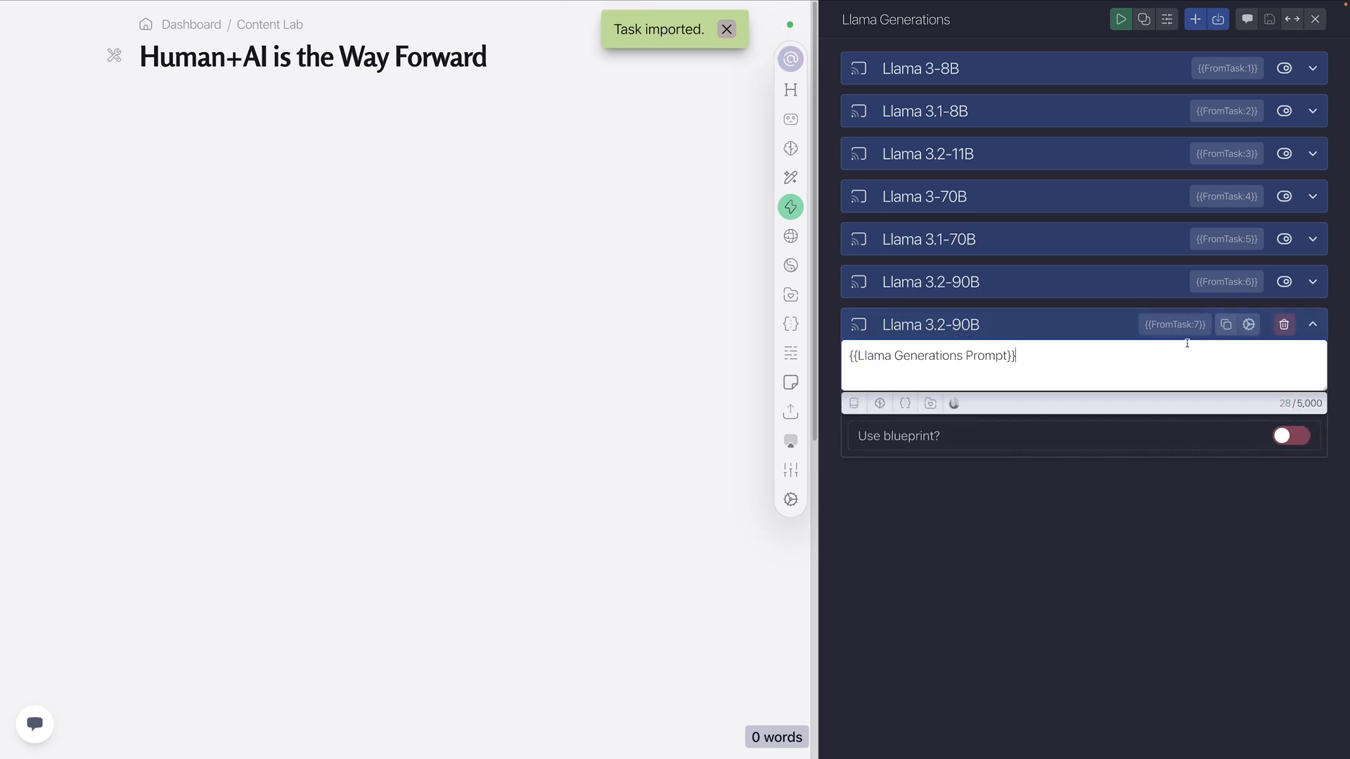
{"action": "left_click", "coordinate": [1248, 325]}
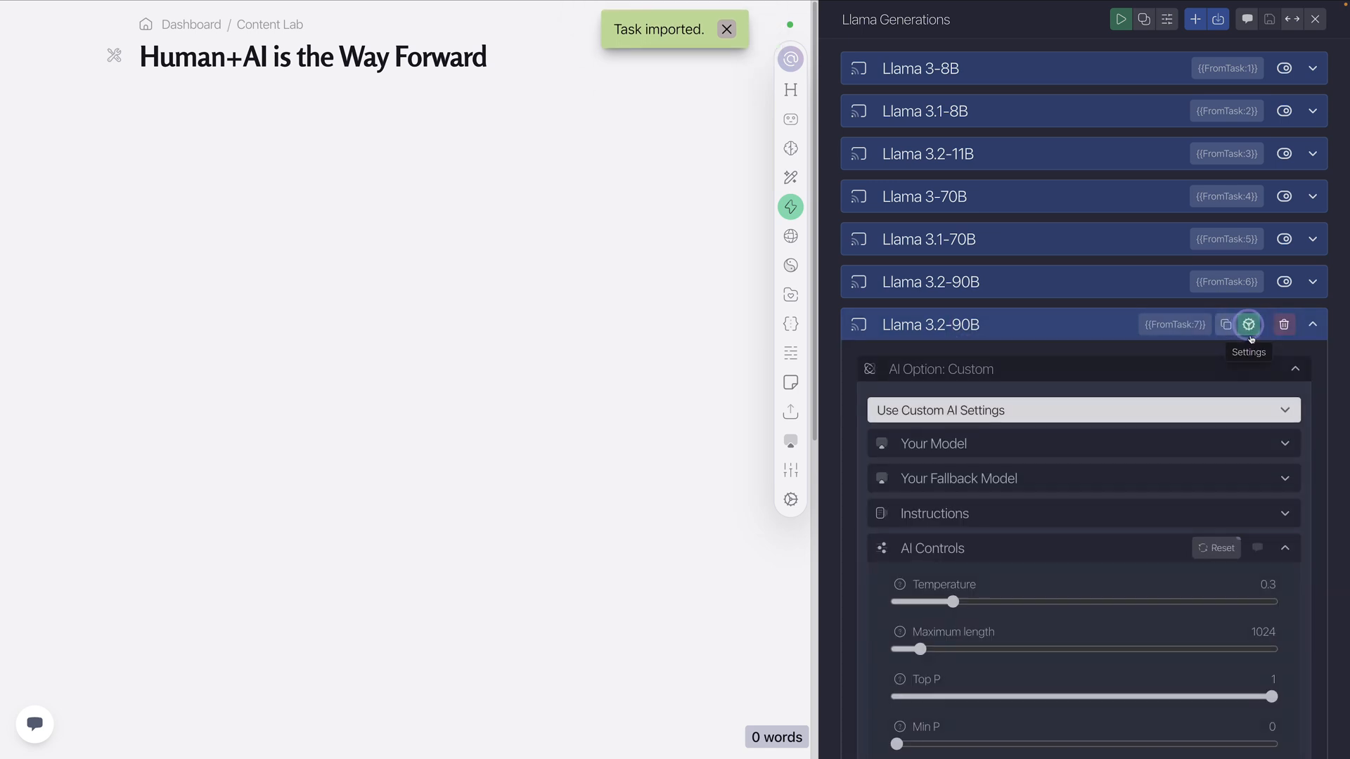
{"action": "left_click", "coordinate": [975, 442]}
{"action": "left_click", "coordinate": [980, 472]}
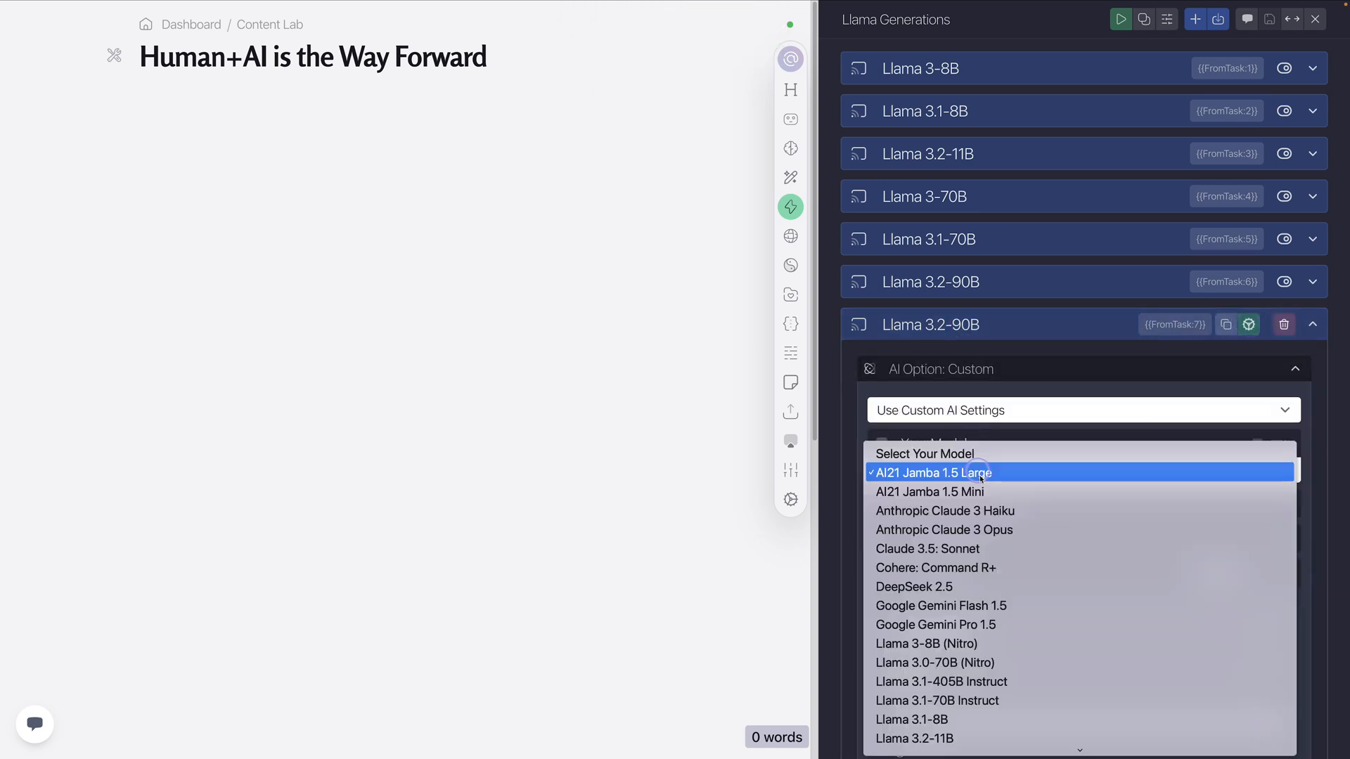
{"action": "scroll", "coordinate": [994, 611], "scroll_direction": "down", "scroll_amount": 3}
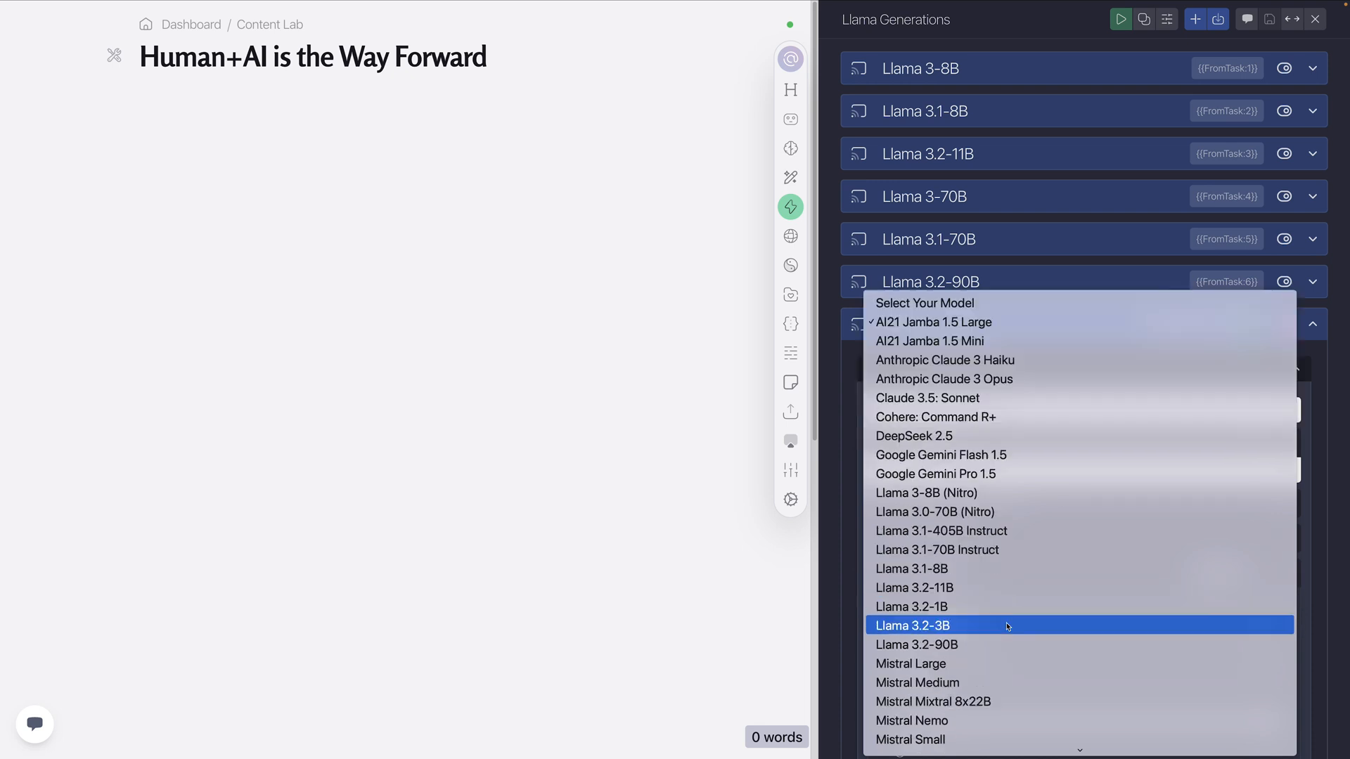
{"action": "left_click", "coordinate": [964, 536]}
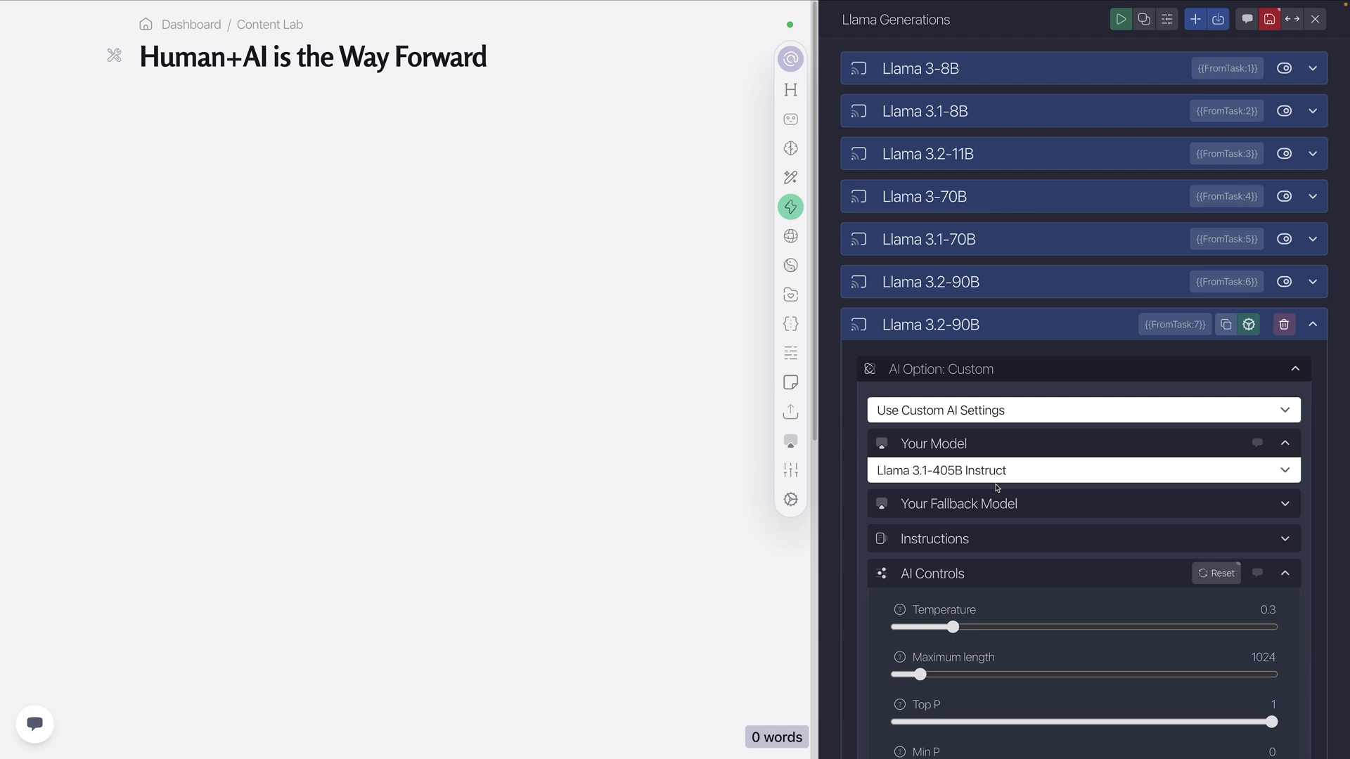
Search the catalogue of addable AI models for 405 and look through the matching models
{"action": "left_click", "coordinate": [793, 441]}
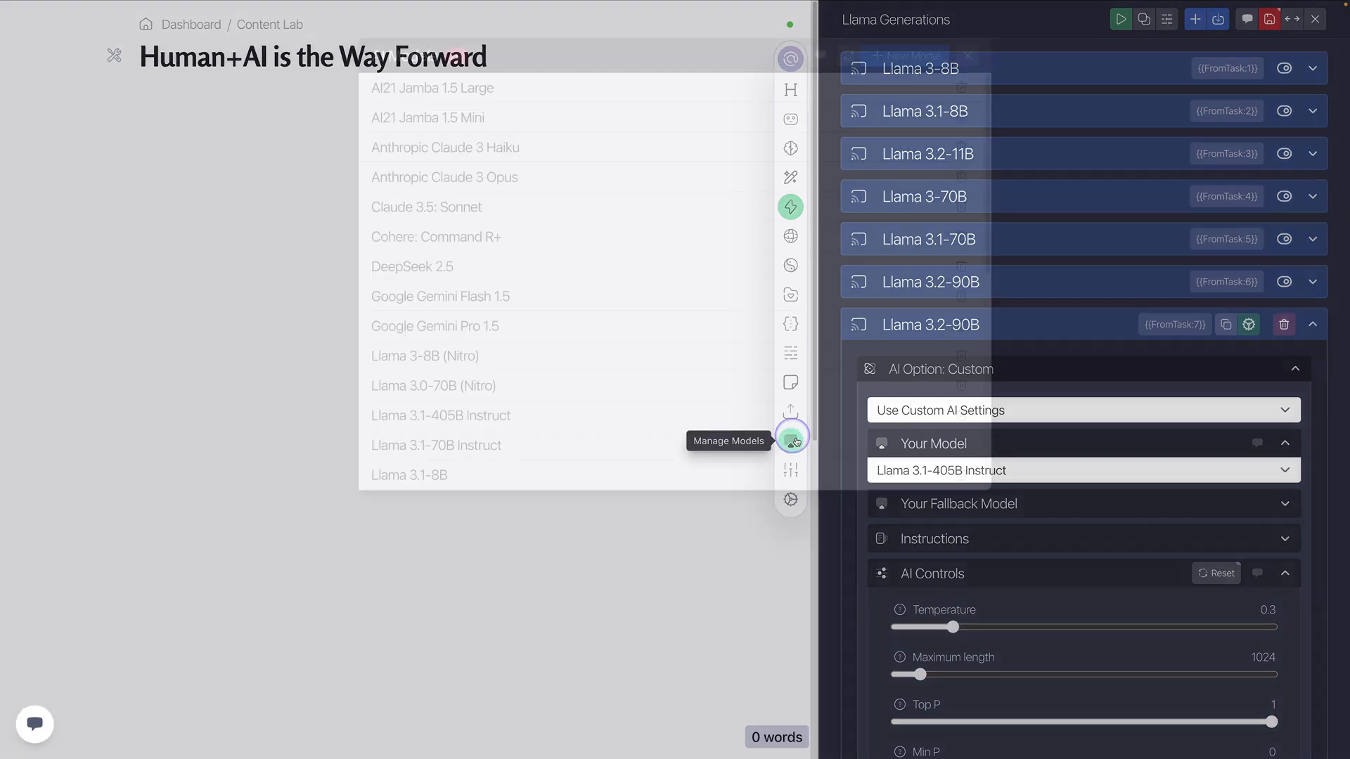
{"action": "left_click", "coordinate": [906, 56]}
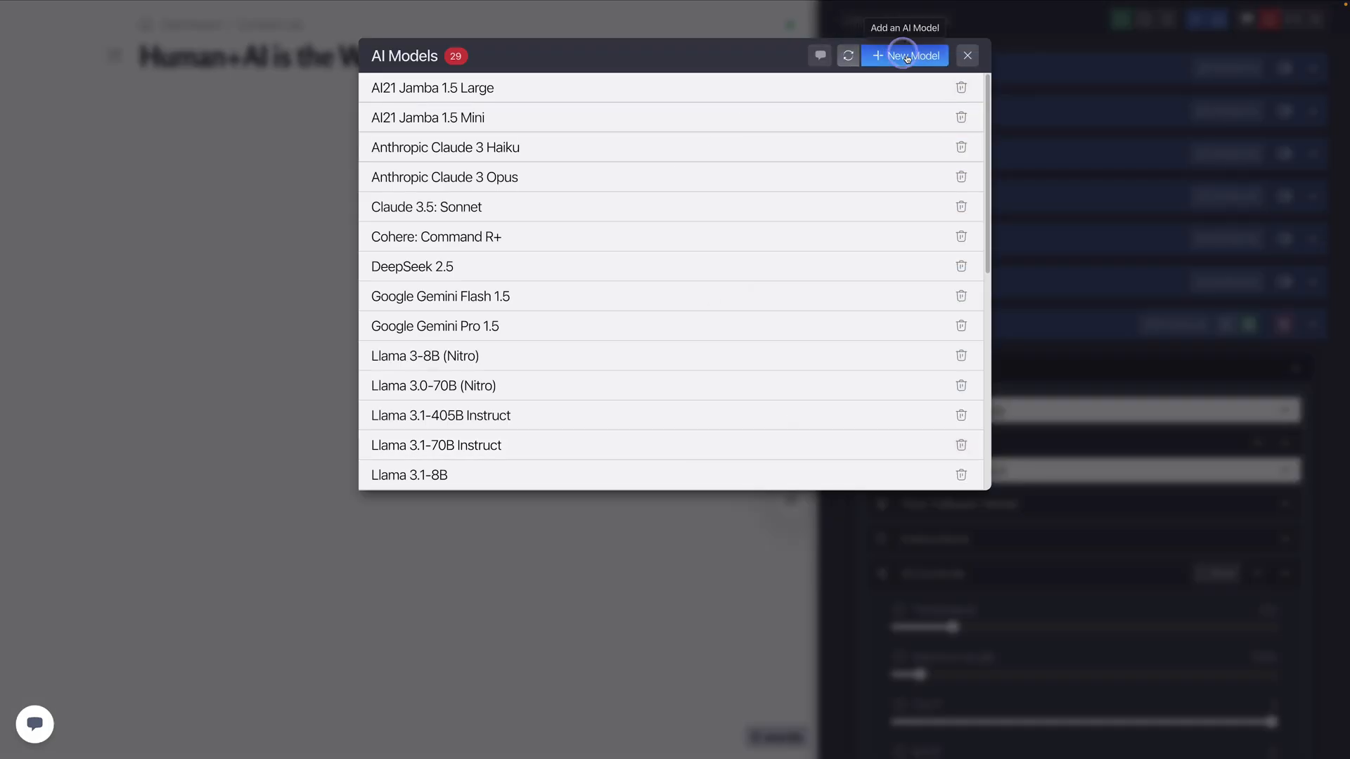
{"action": "left_click", "coordinate": [765, 92]}
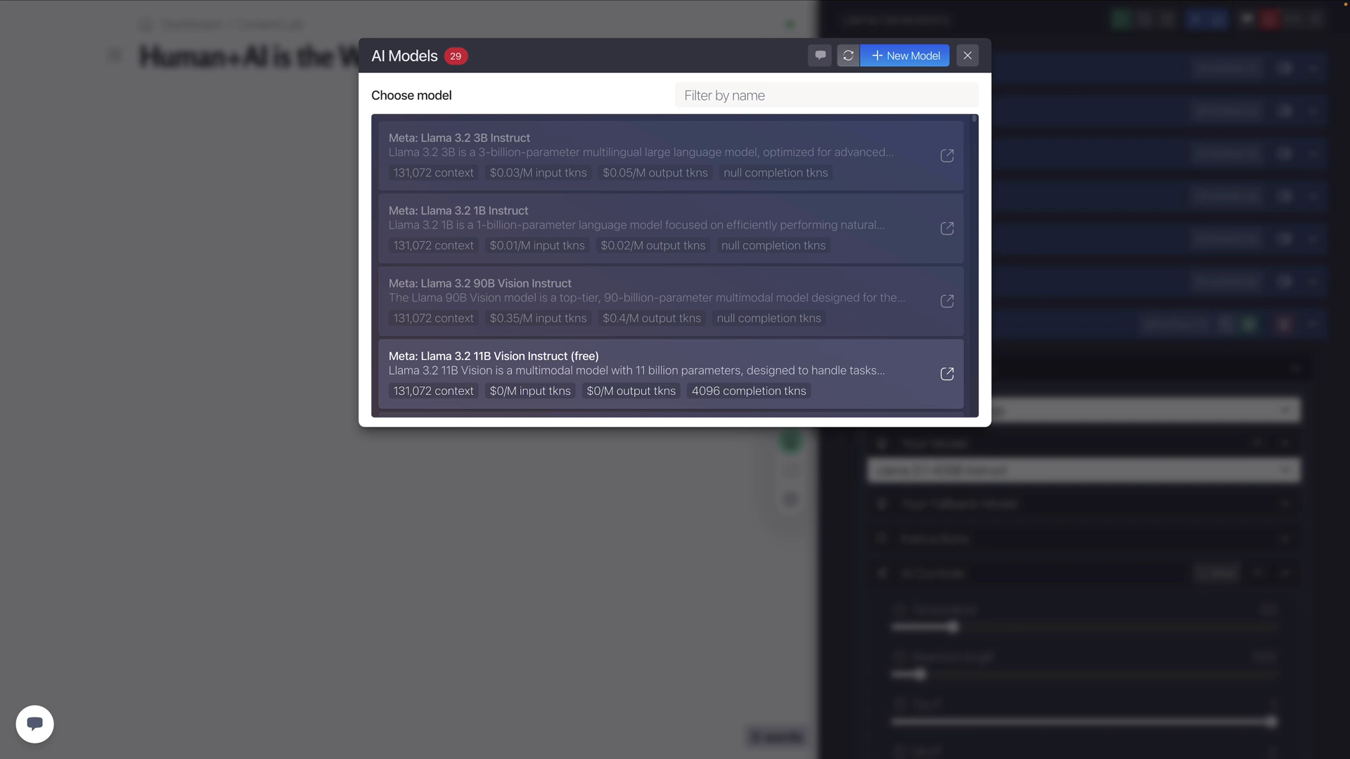
{"action": "type", "text": "405"}
{"action": "scroll", "coordinate": [523, 310], "scroll_direction": "down", "scroll_amount": 2}
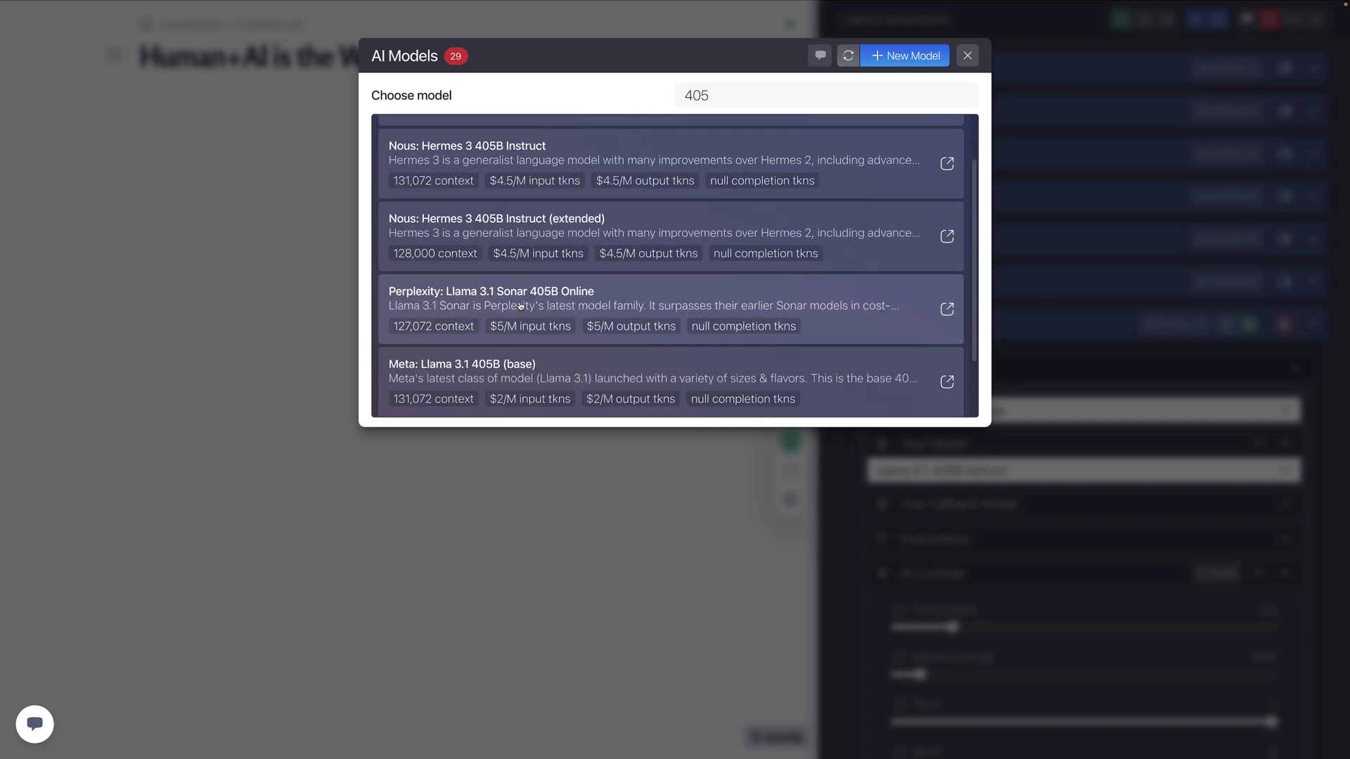
{"action": "scroll", "coordinate": [523, 310], "scroll_direction": "up", "scroll_amount": 3}
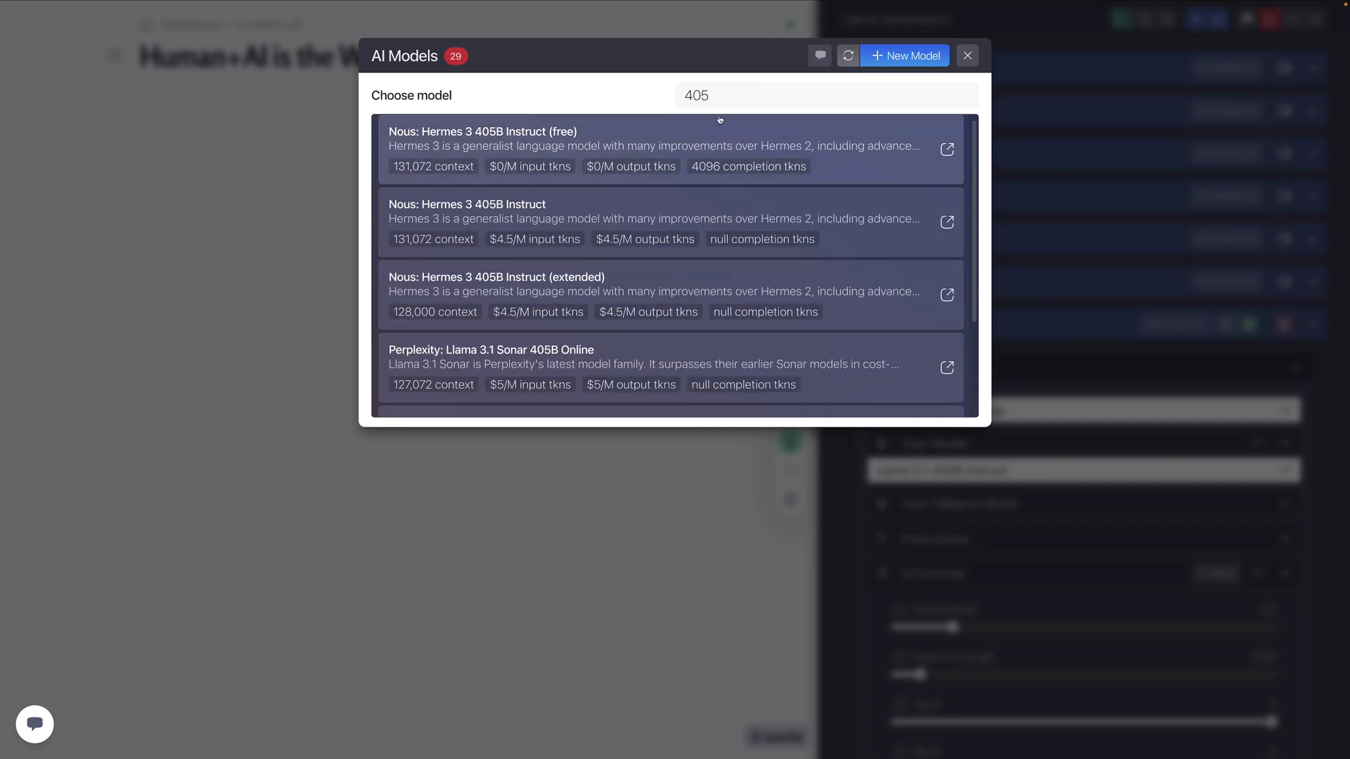
{"action": "left_click", "coordinate": [968, 54]}
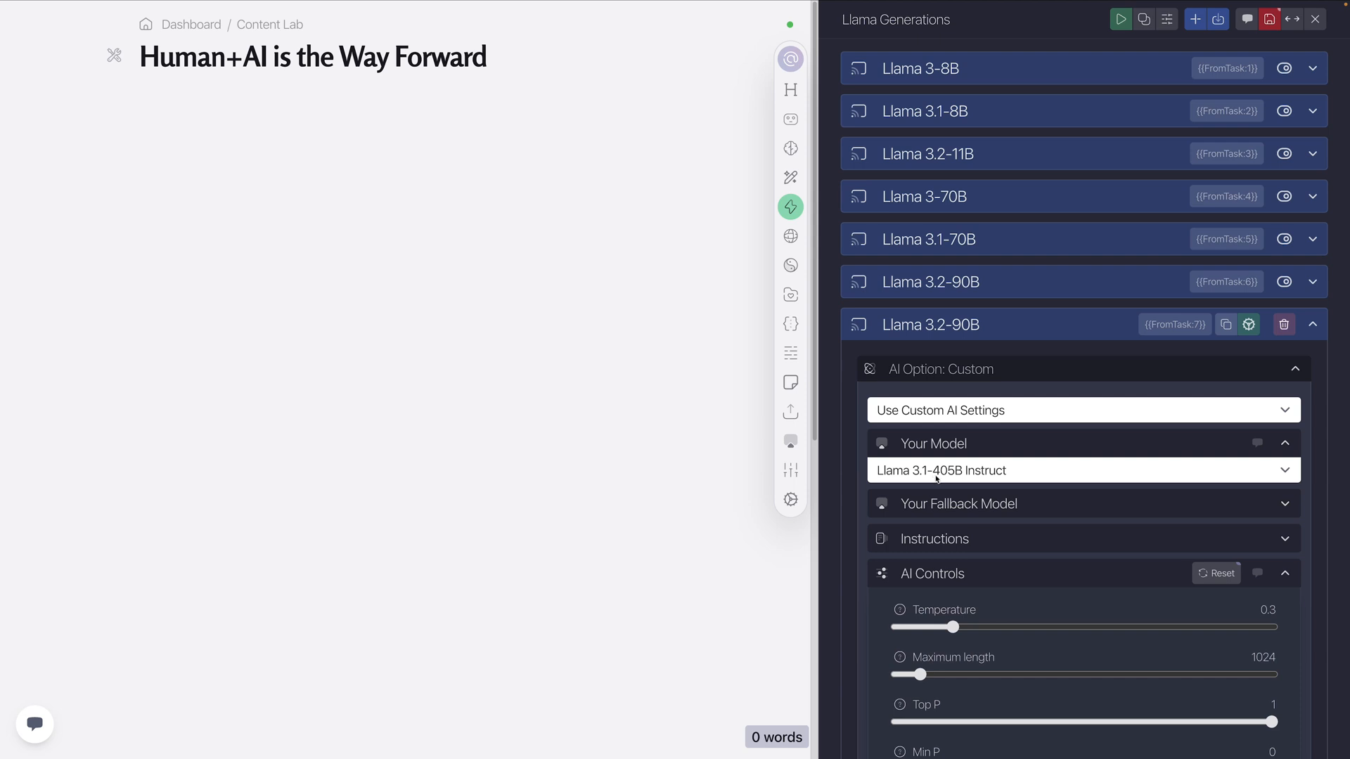
Change the duplicated task's output prefix to "### Llama 3.1-405B"
{"action": "scroll", "coordinate": [988, 570], "scroll_direction": "down", "scroll_amount": 1}
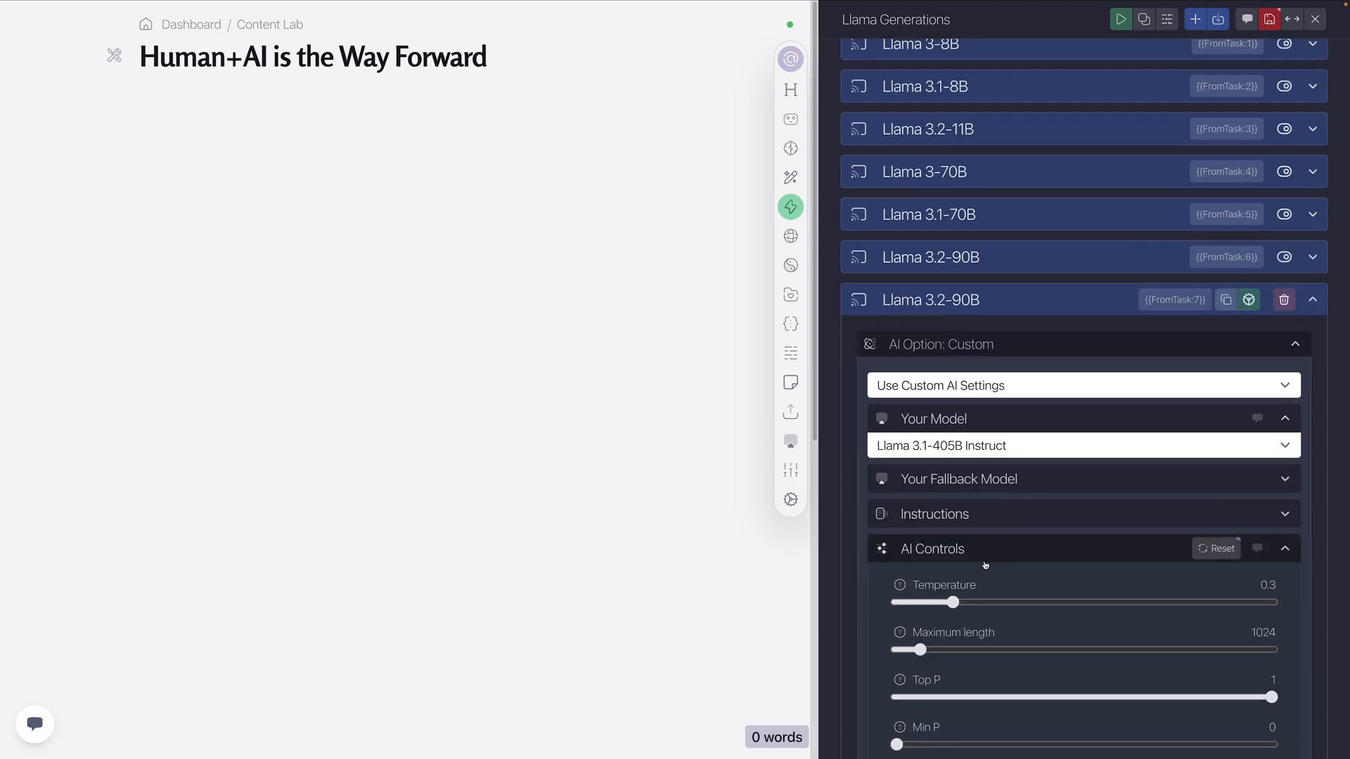
{"action": "left_click", "coordinate": [987, 546]}
{"action": "left_click", "coordinate": [1000, 340]}
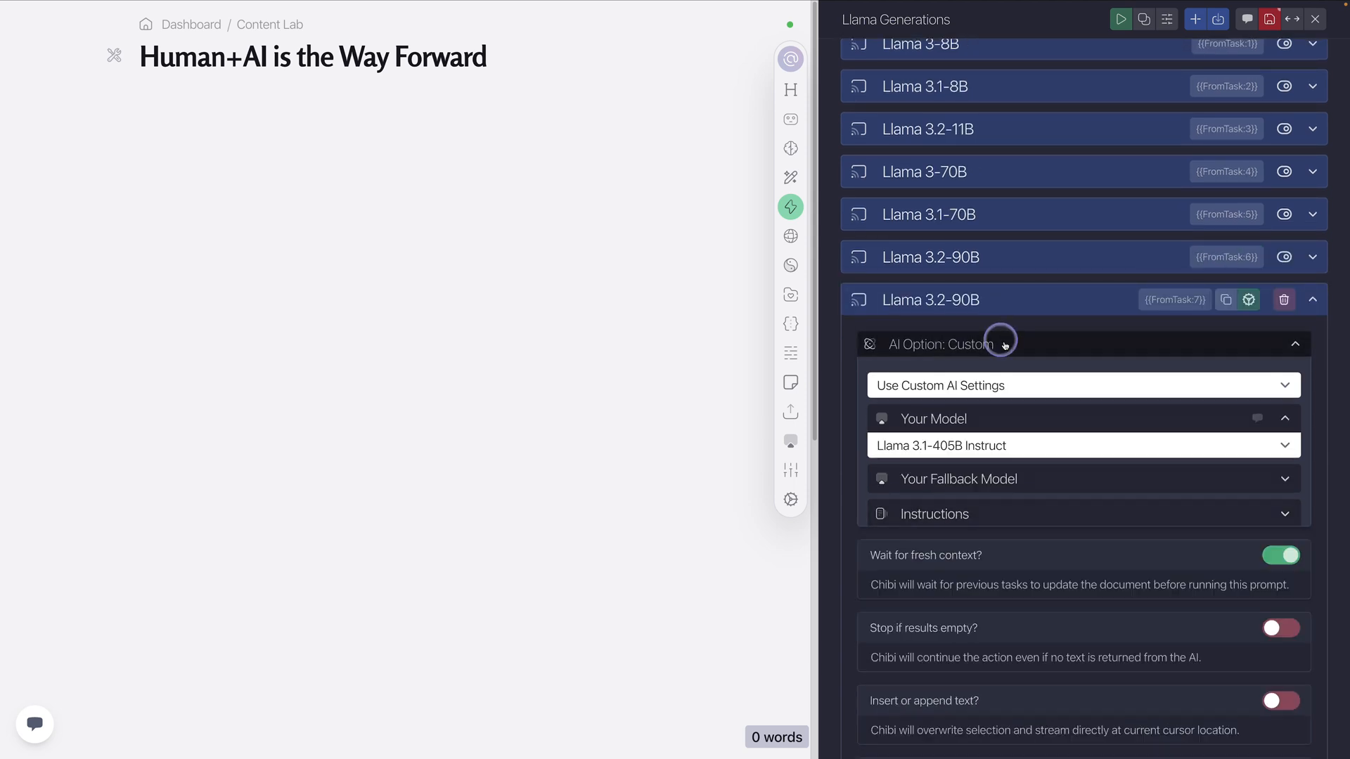
{"action": "scroll", "coordinate": [966, 575], "scroll_direction": "down", "scroll_amount": 3}
{"action": "left_click", "coordinate": [955, 602]}
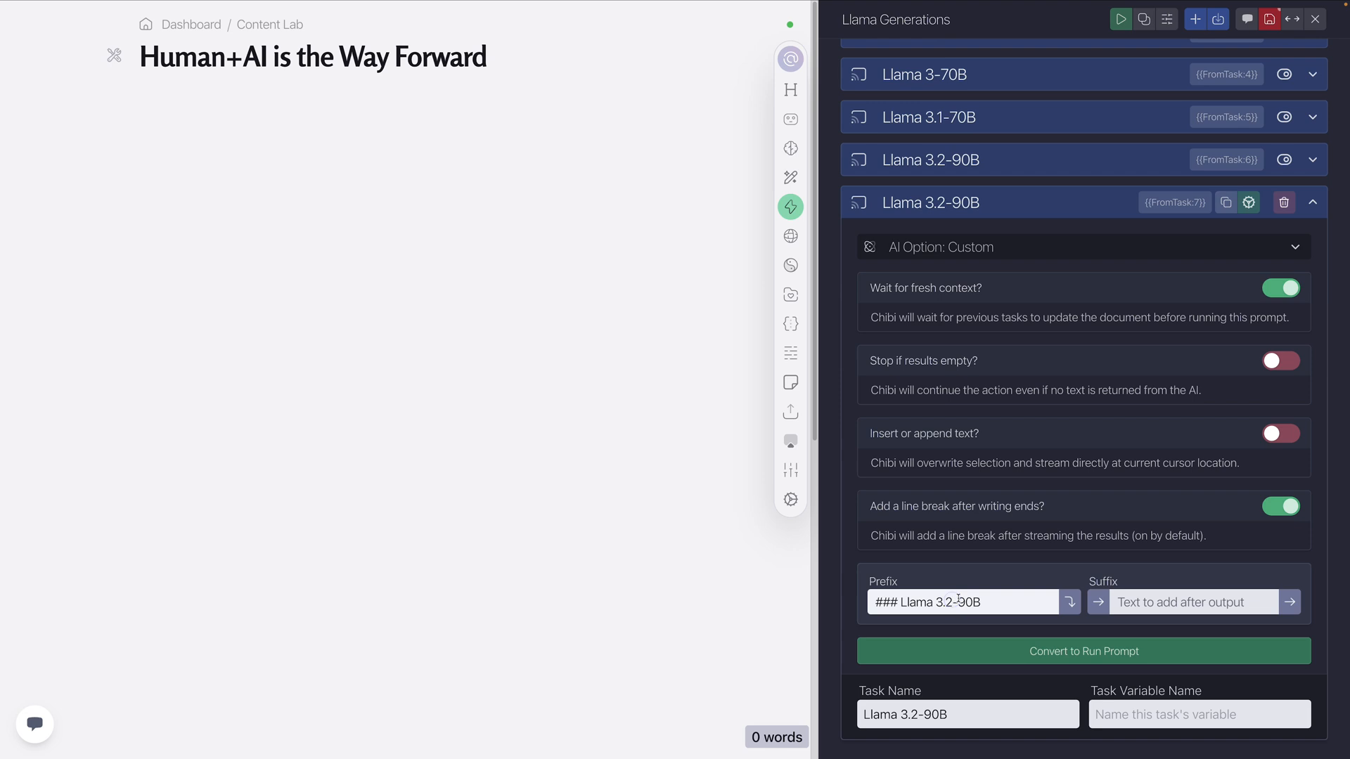
{"action": "key", "text": "BackSpace"}
{"action": "type", "text": "1"}
{"action": "key", "text": "Delete"}
{"action": "key", "text": "Delete"}
{"action": "type", "text": "405"}
Rename the duplicated task Llama 3.1-405B and disable it
{"action": "left_click", "coordinate": [918, 714]}
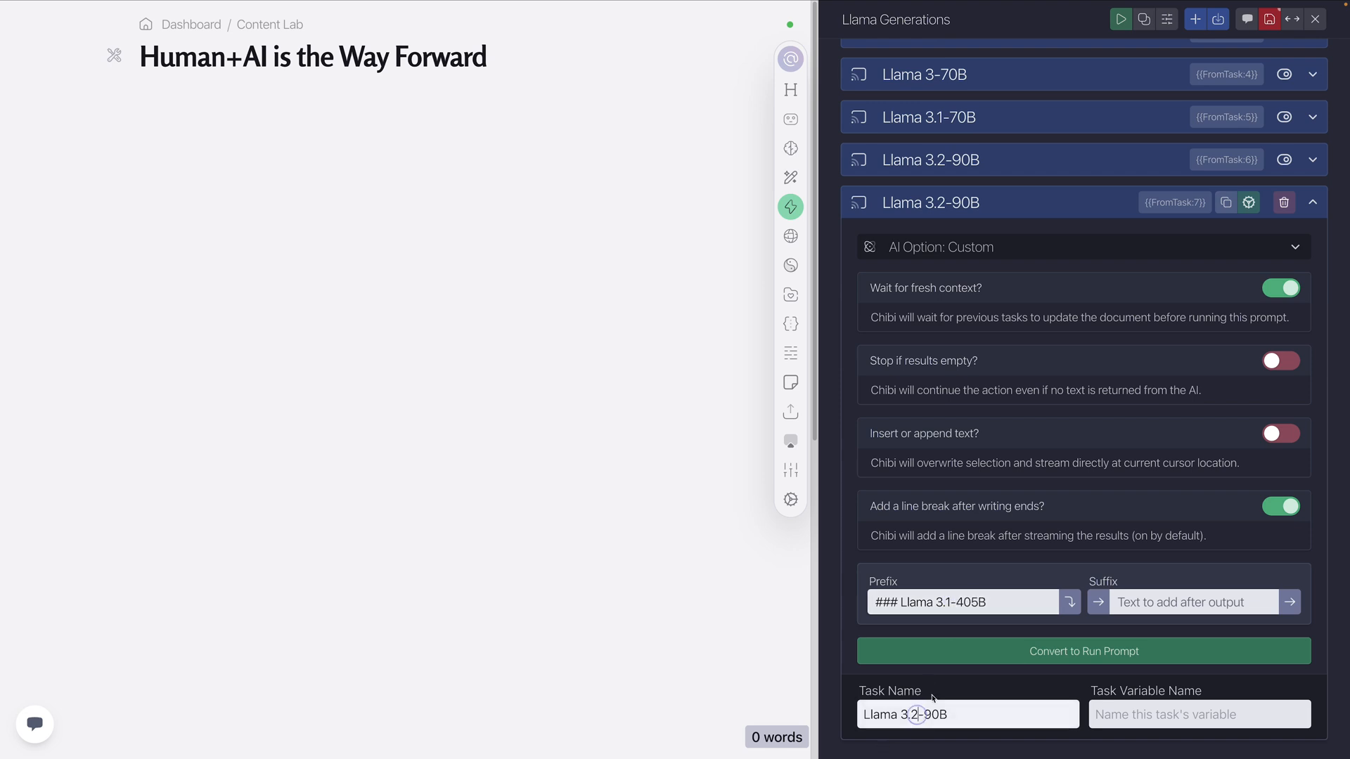
{"action": "key", "text": "BackSpace"}
{"action": "type", "text": "1"}
{"action": "key", "text": "Right"}
{"action": "key", "text": "Delete"}
{"action": "key", "text": "Delete"}
{"action": "type", "text": "1"}
{"action": "key", "text": "BackSpace"}
{"action": "type", "text": "405"}
{"action": "left_click", "coordinate": [1010, 211]}
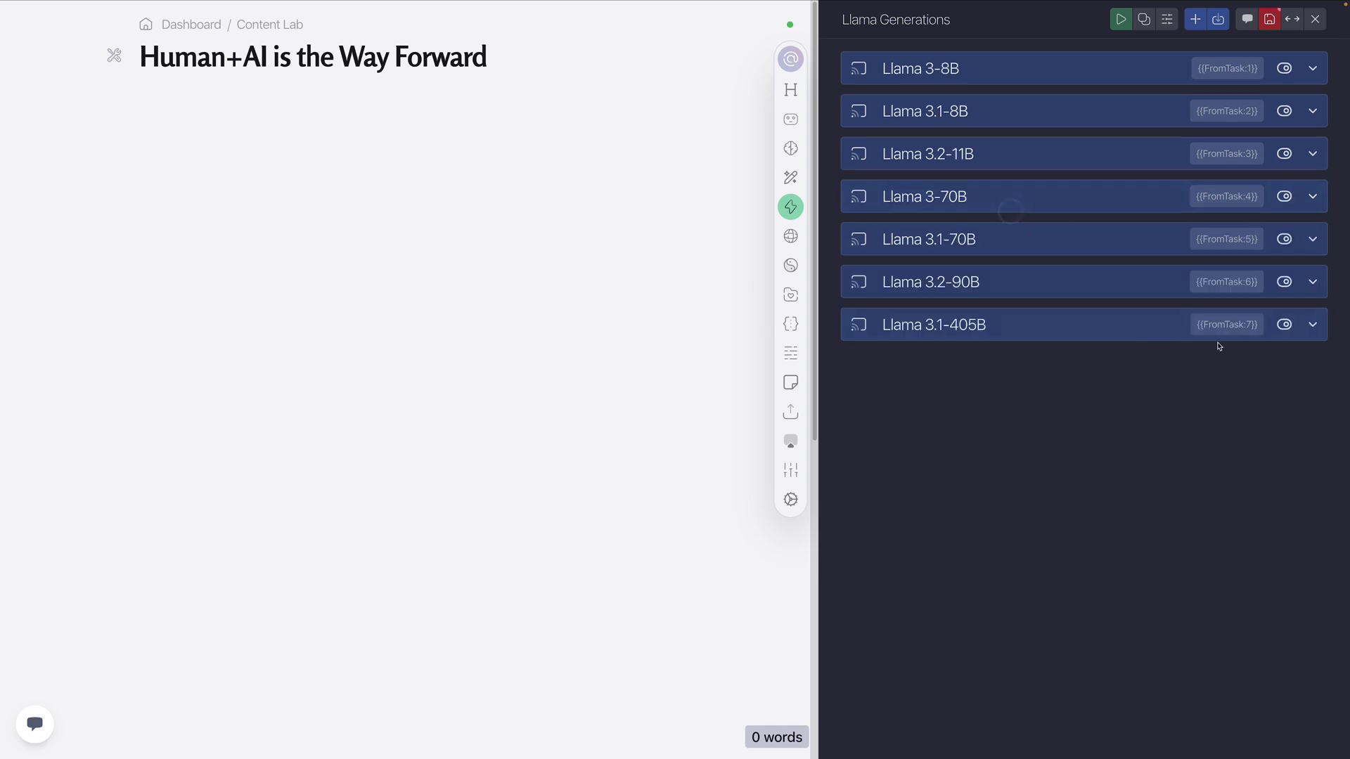
{"action": "left_click", "coordinate": [1285, 325]}
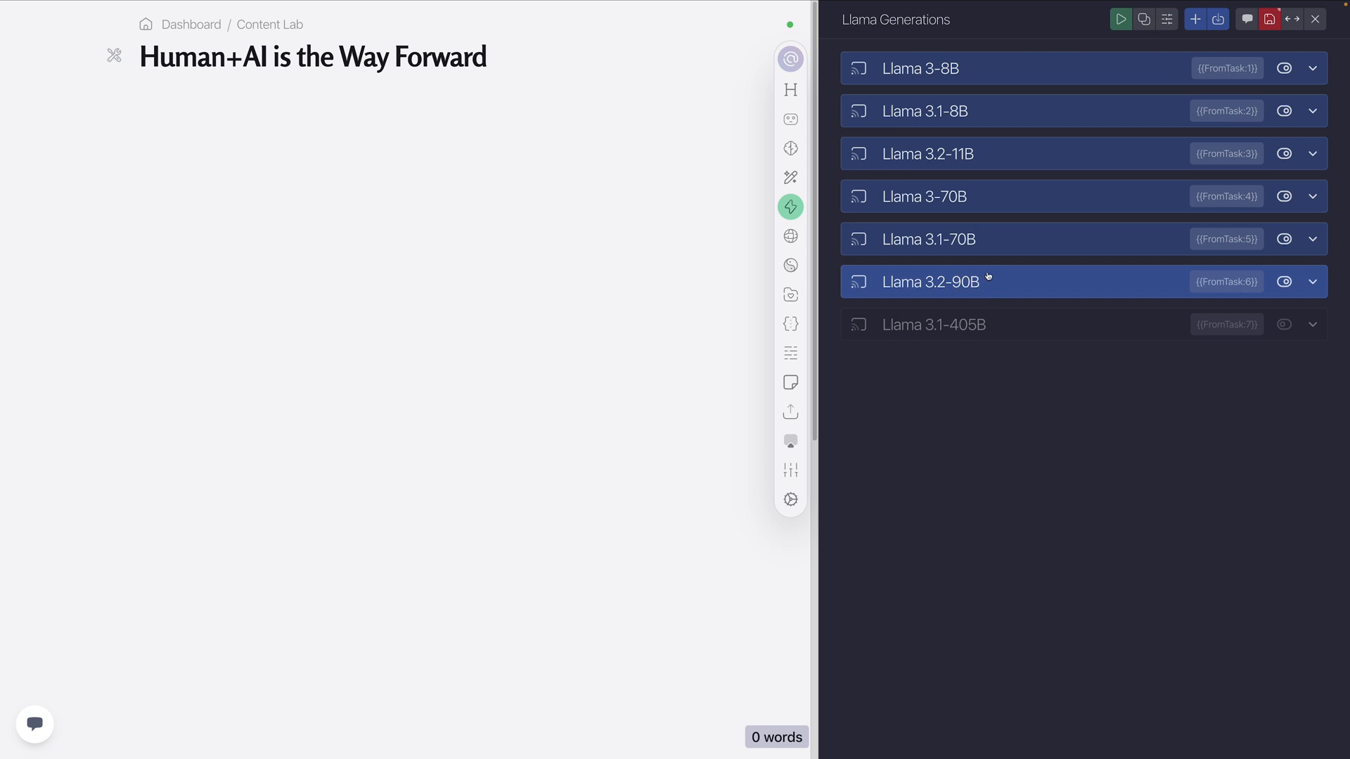
Check which prompt variable the Llama 3-8B task uses
{"action": "left_click", "coordinate": [949, 82]}
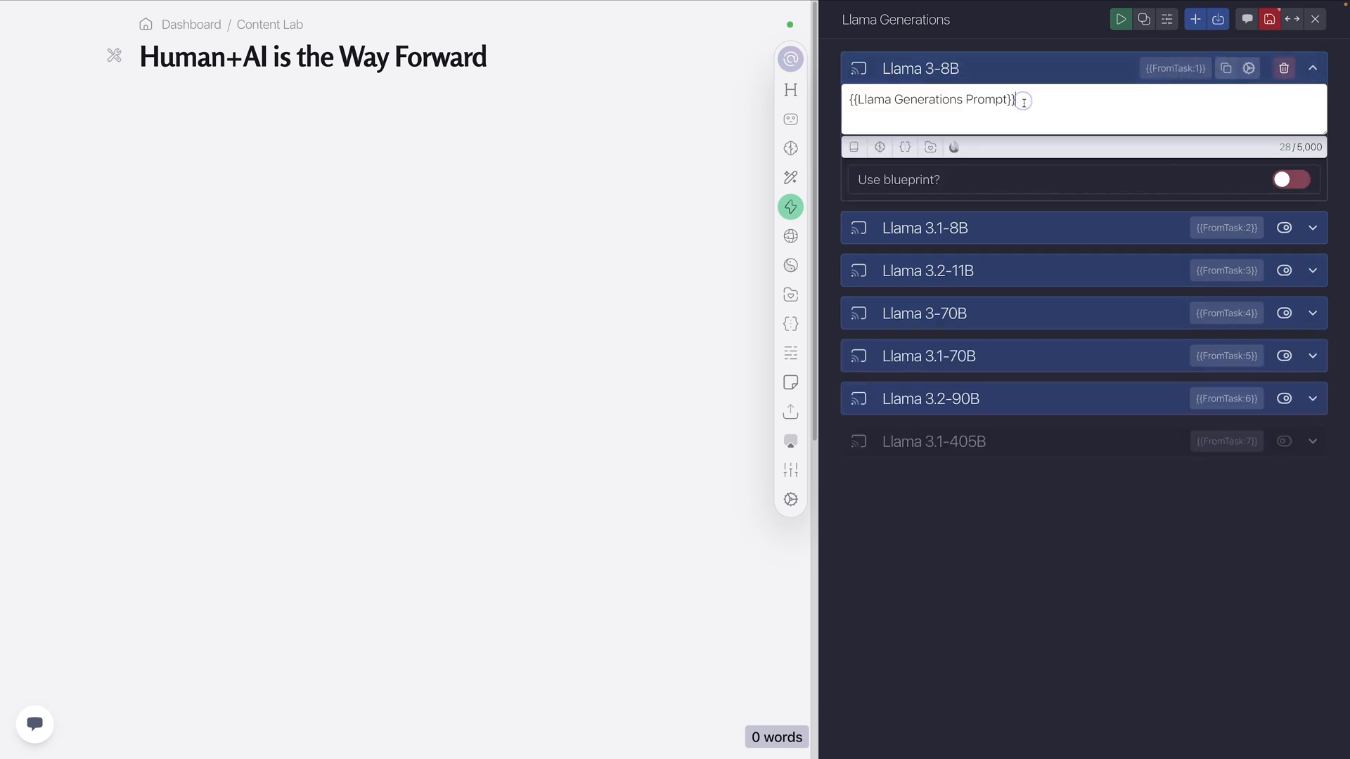
{"action": "left_click_drag", "start_coordinate": [1016, 99], "coordinate": [849, 100]}
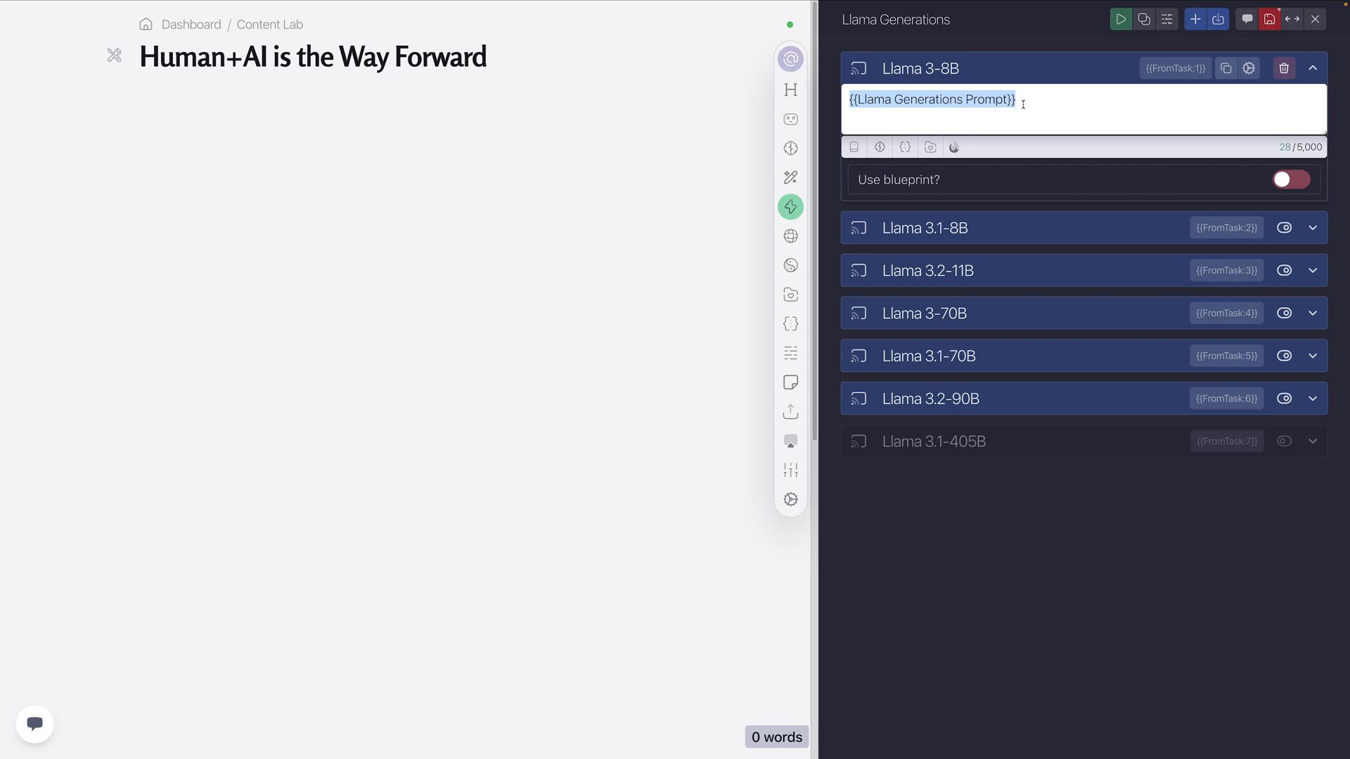
{"action": "left_click", "coordinate": [1036, 63]}
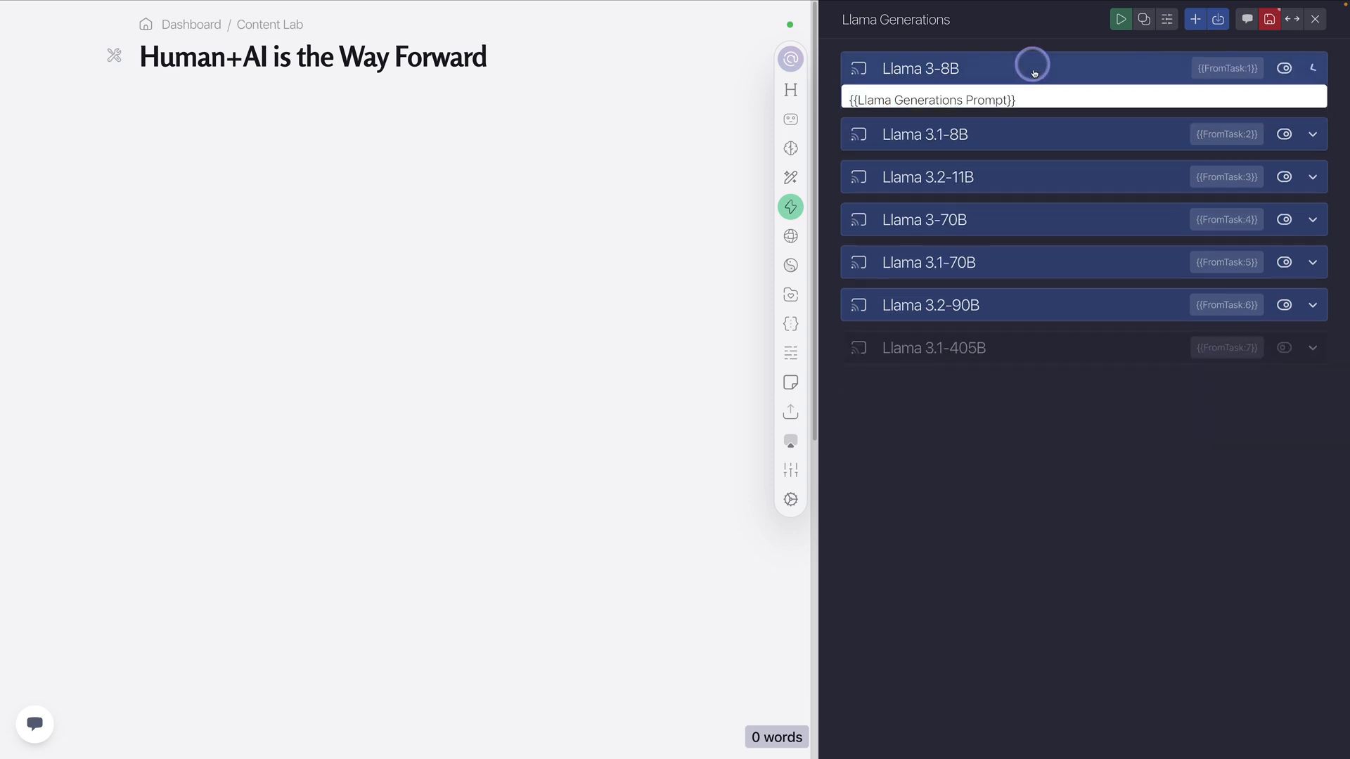
Replace the contents of the Llama Generations Prompt global memory with the saved snippet asking why ramen has immense umami flavor
{"action": "left_click", "coordinate": [790, 323]}
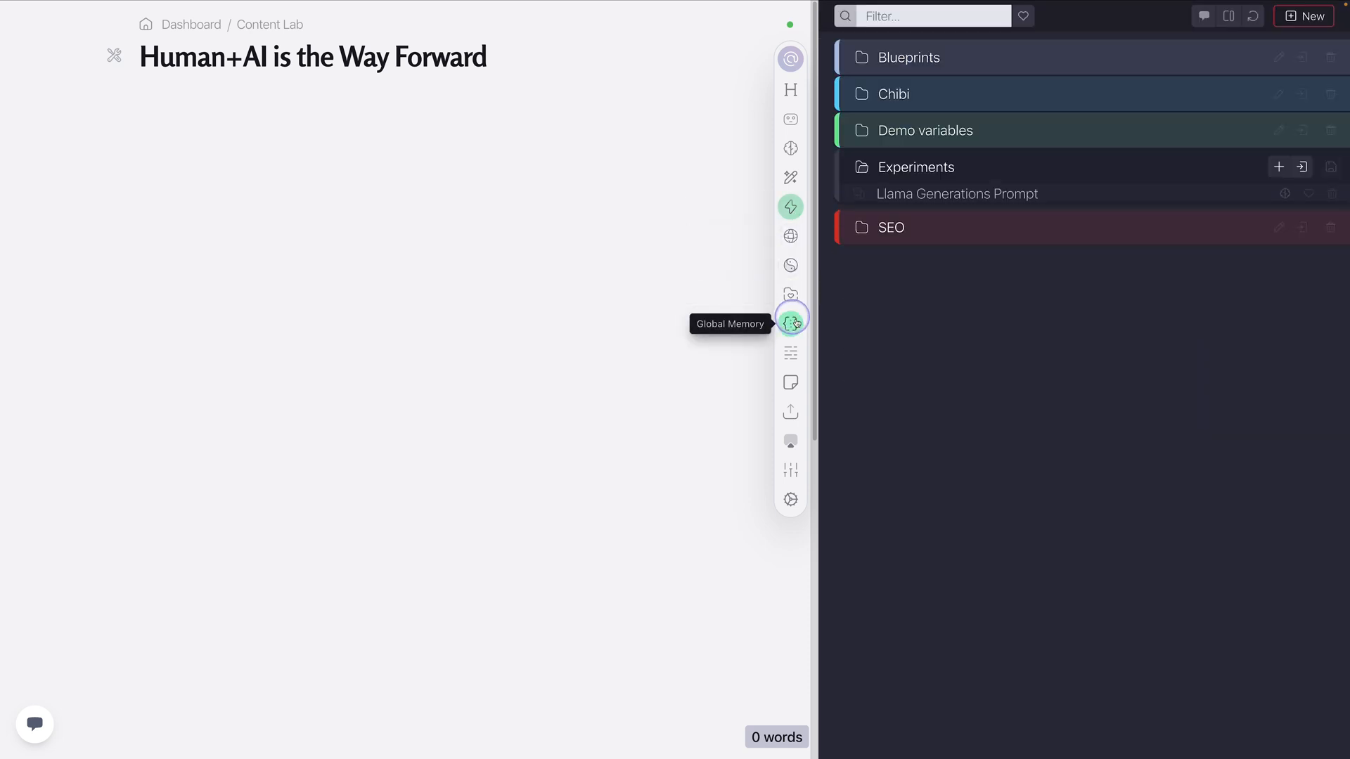
{"action": "left_click", "coordinate": [1027, 201]}
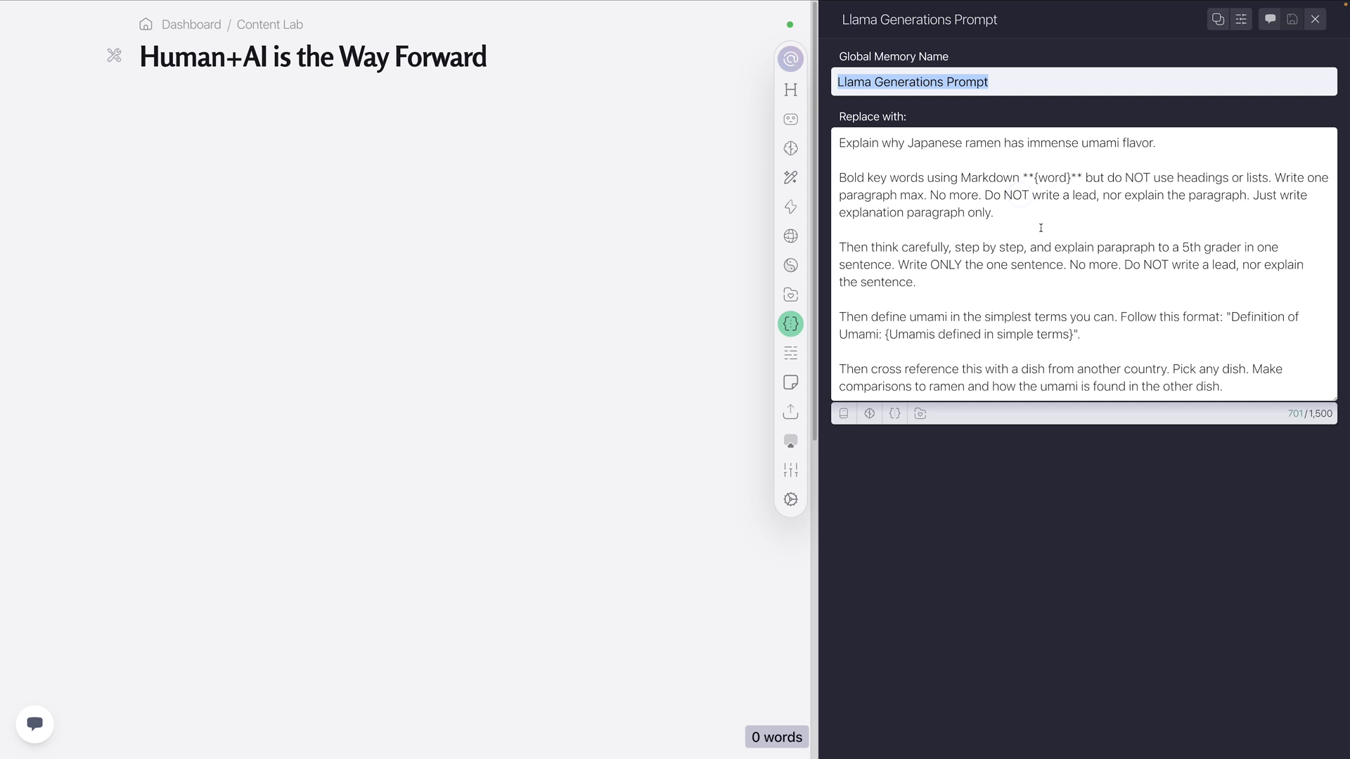
{"action": "left_click", "coordinate": [1028, 227]}
{"action": "key", "text": "ctrl+a"}
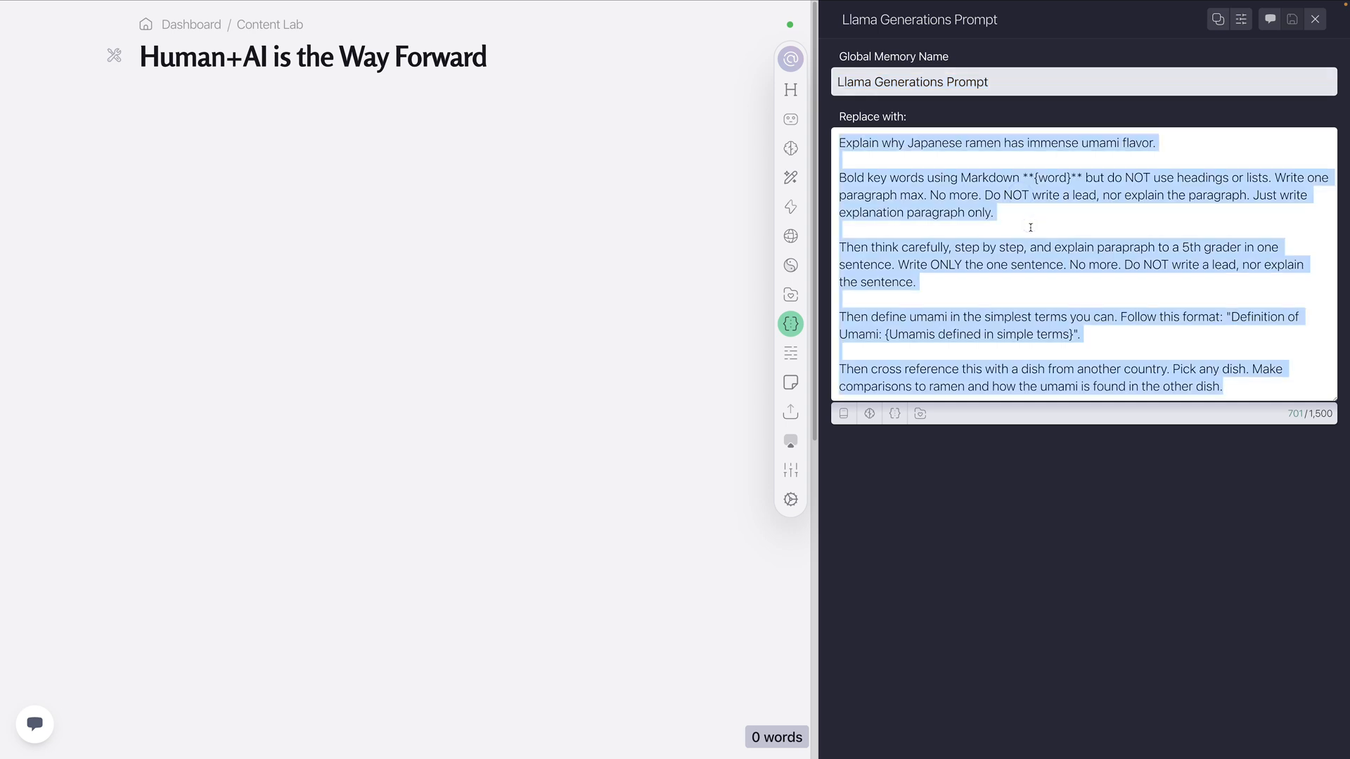
{"action": "key", "text": "BackSpace"}
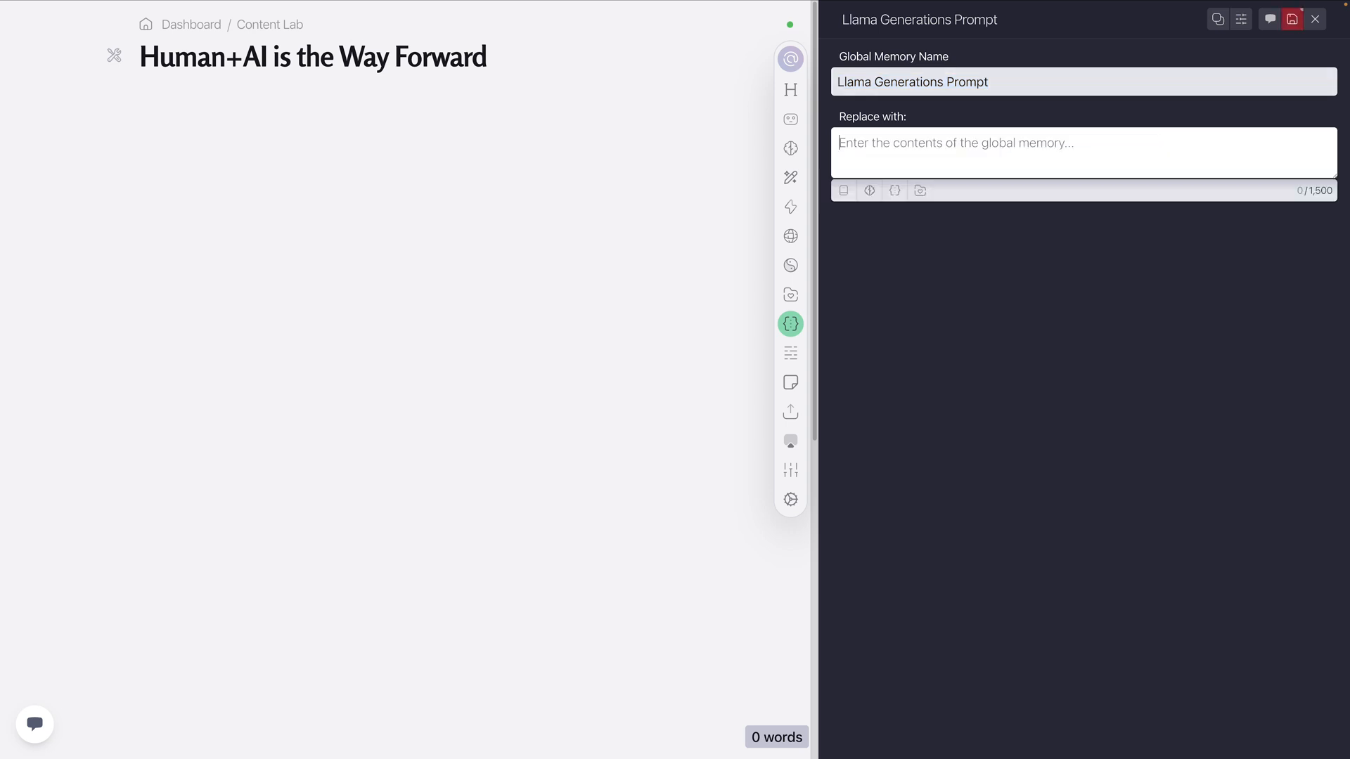
{"action": "left_click", "coordinate": [921, 191]}
{"action": "left_click", "coordinate": [1003, 250]}
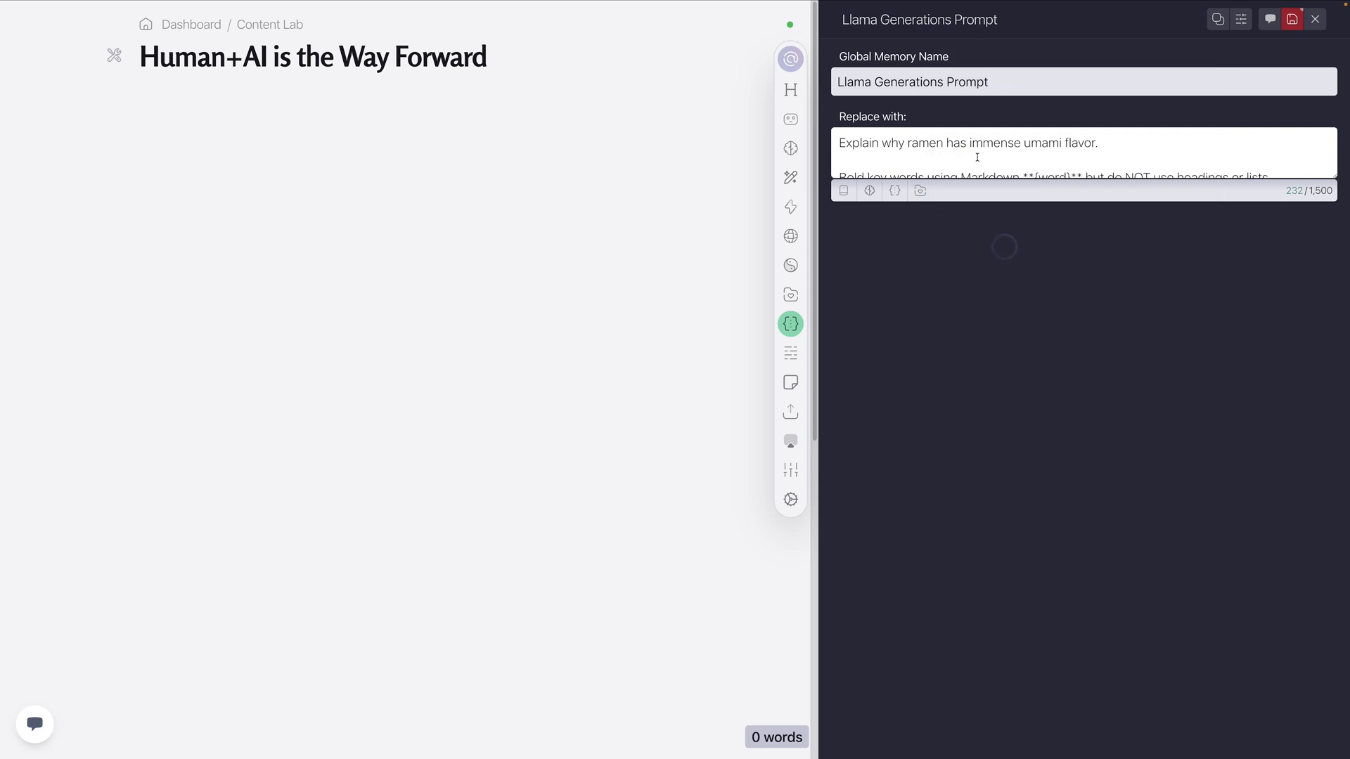
Review the prompt's instructions on Markdown bolding, avoiding headings or lists, and writing only one paragraph
{"action": "left_click", "coordinate": [1142, 142]}
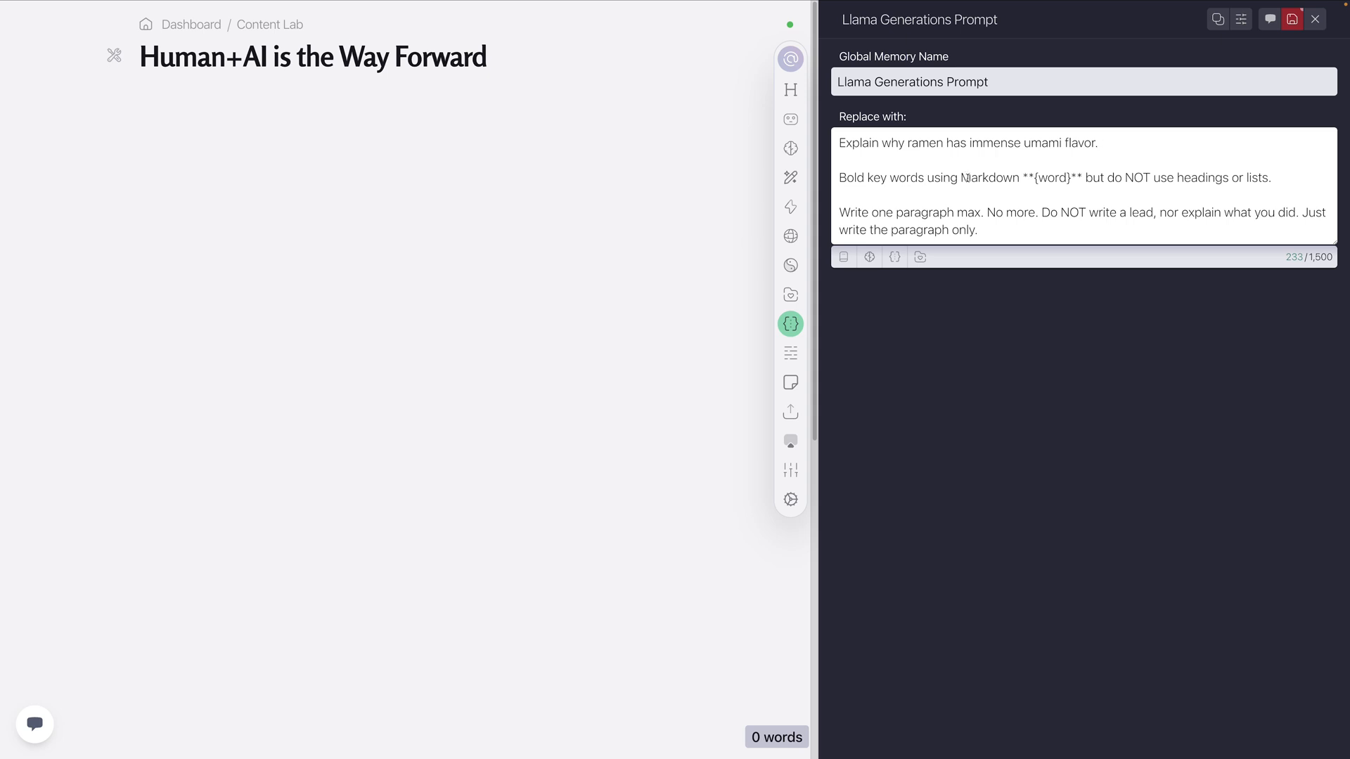
{"action": "left_click_drag", "start_coordinate": [1023, 178], "coordinate": [1076, 178]}
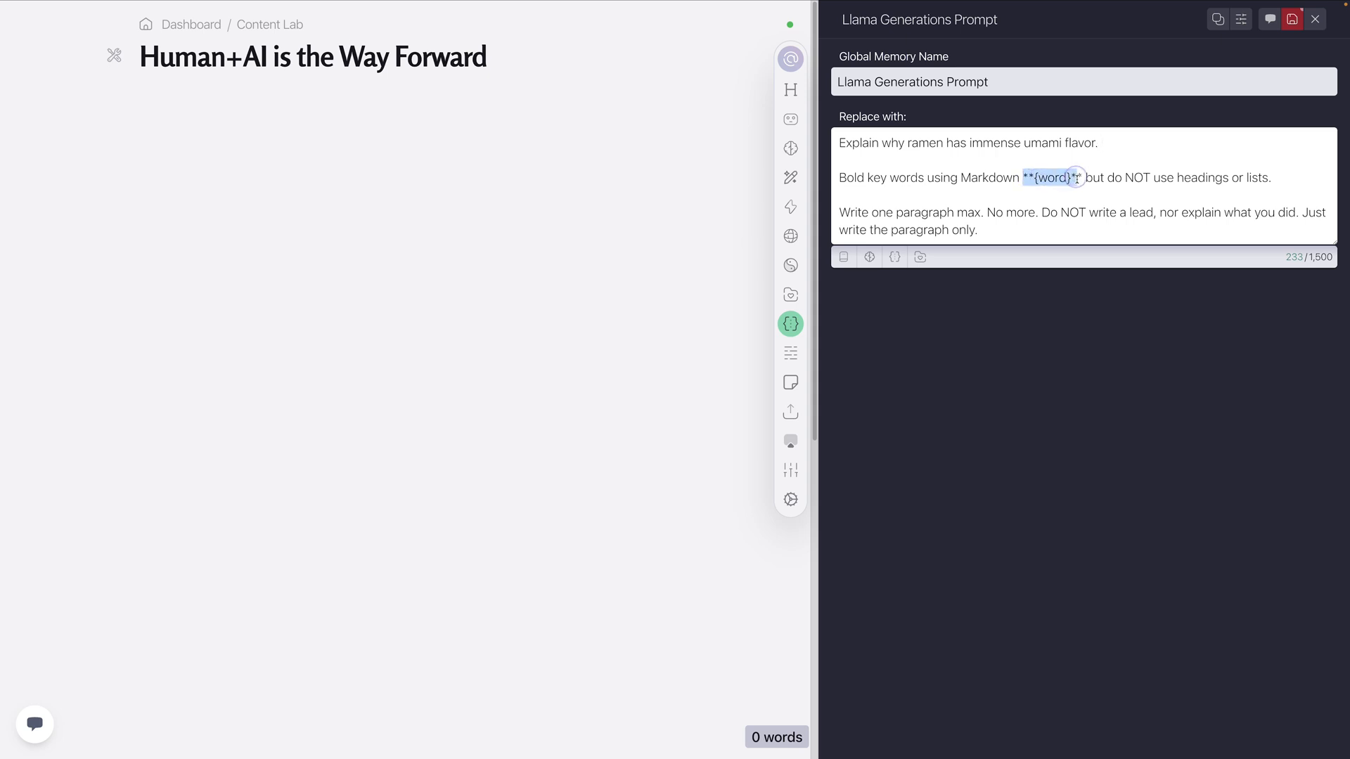
{"action": "left_click", "coordinate": [1134, 178]}
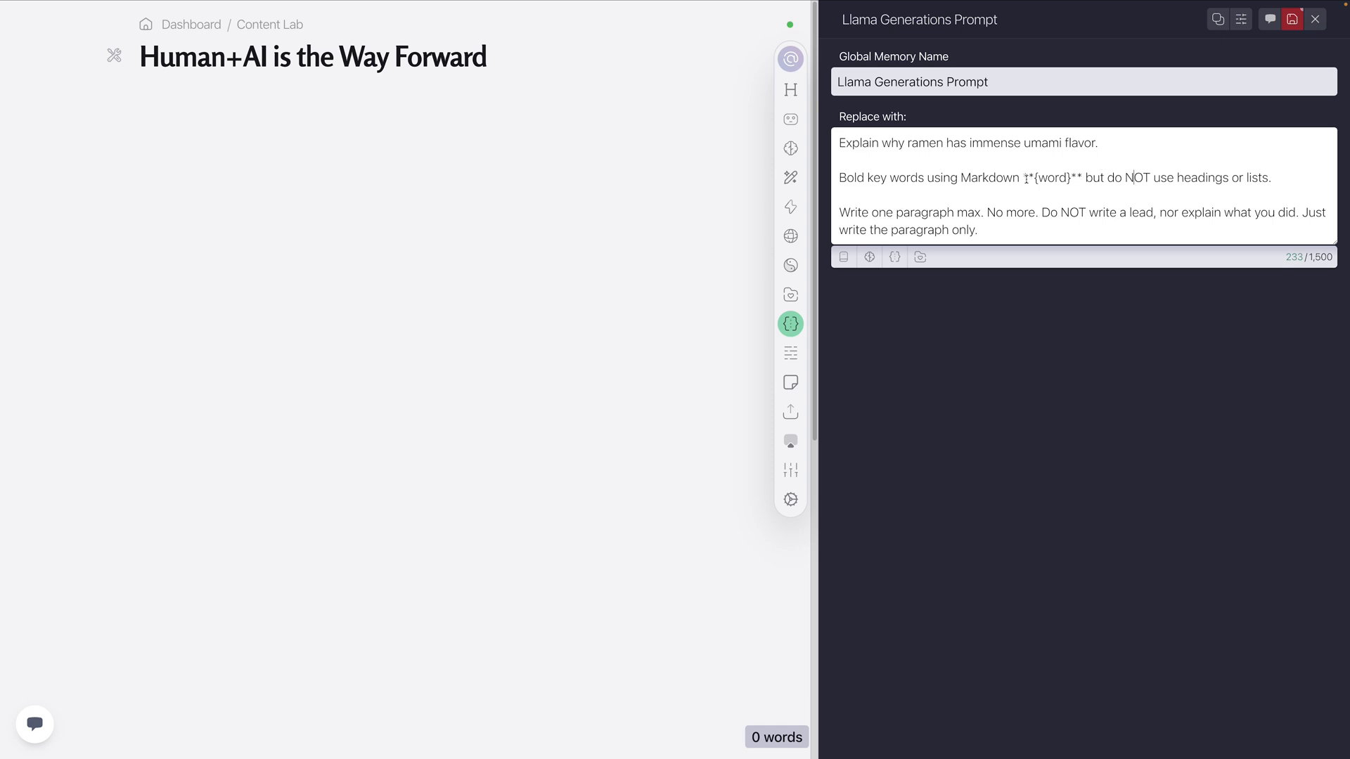
{"action": "left_click_drag", "start_coordinate": [982, 213], "coordinate": [838, 212]}
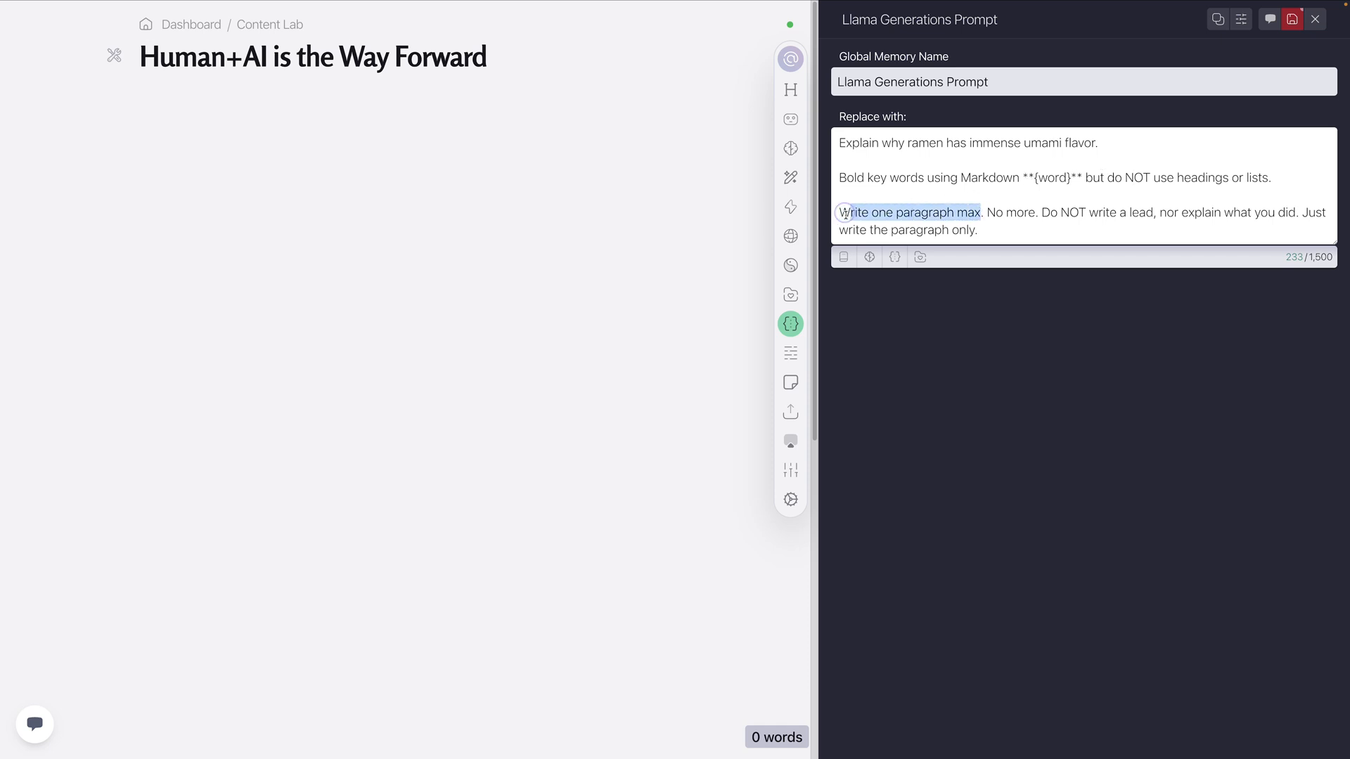
{"action": "left_click", "coordinate": [998, 211]}
{"action": "left_click_drag", "start_coordinate": [987, 212], "coordinate": [1090, 226]}
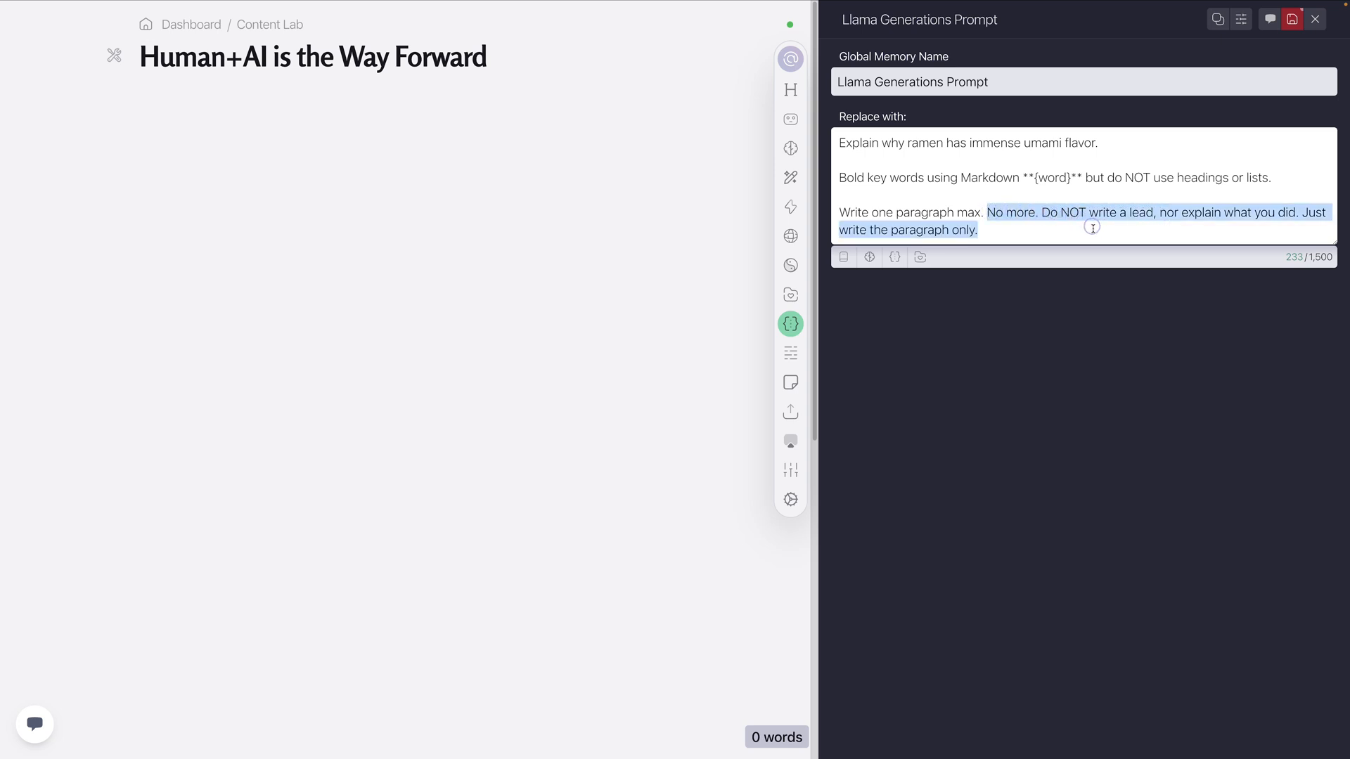
{"action": "left_click", "coordinate": [1034, 230]}
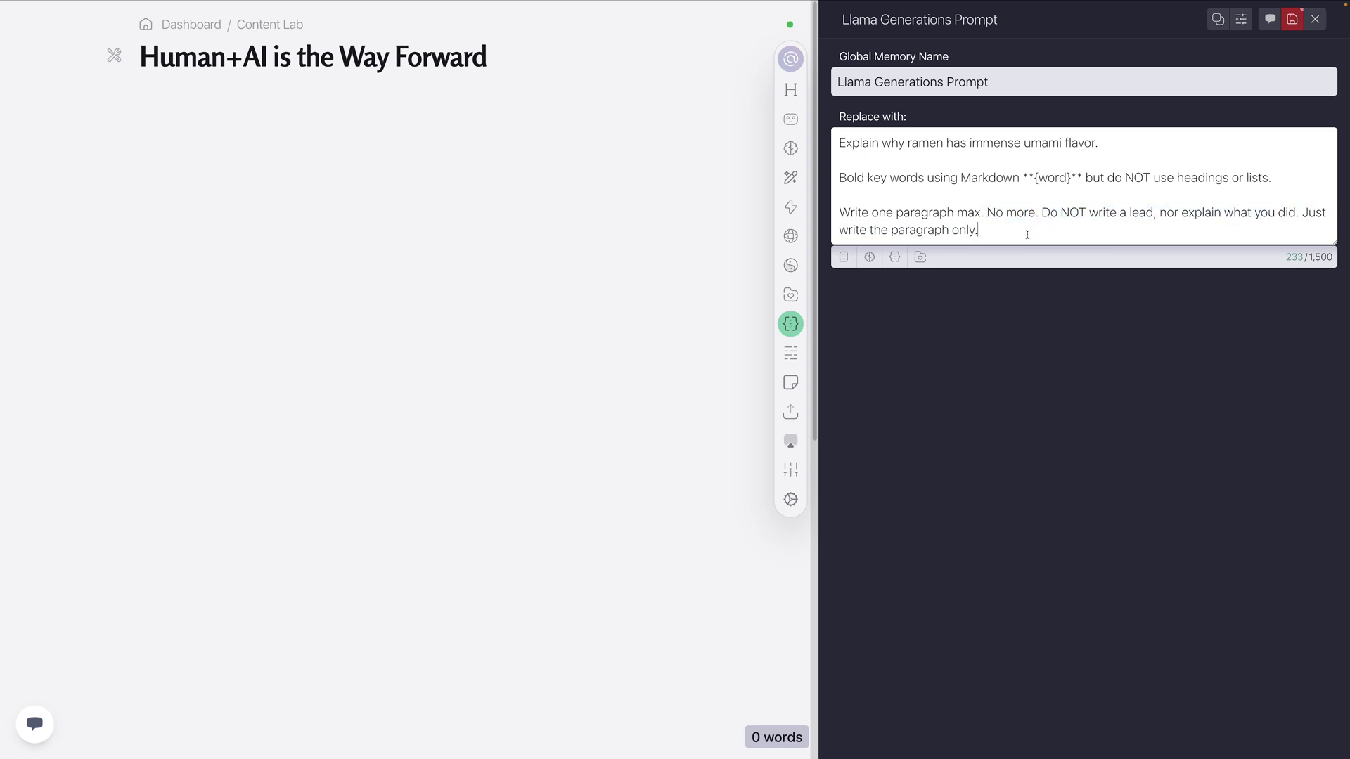
Save the Llama Generations Prompt global memory, check its full replacement text, and close it
{"action": "left_click", "coordinate": [1290, 25]}
{"action": "left_click_drag", "start_coordinate": [982, 232], "coordinate": [833, 140]}
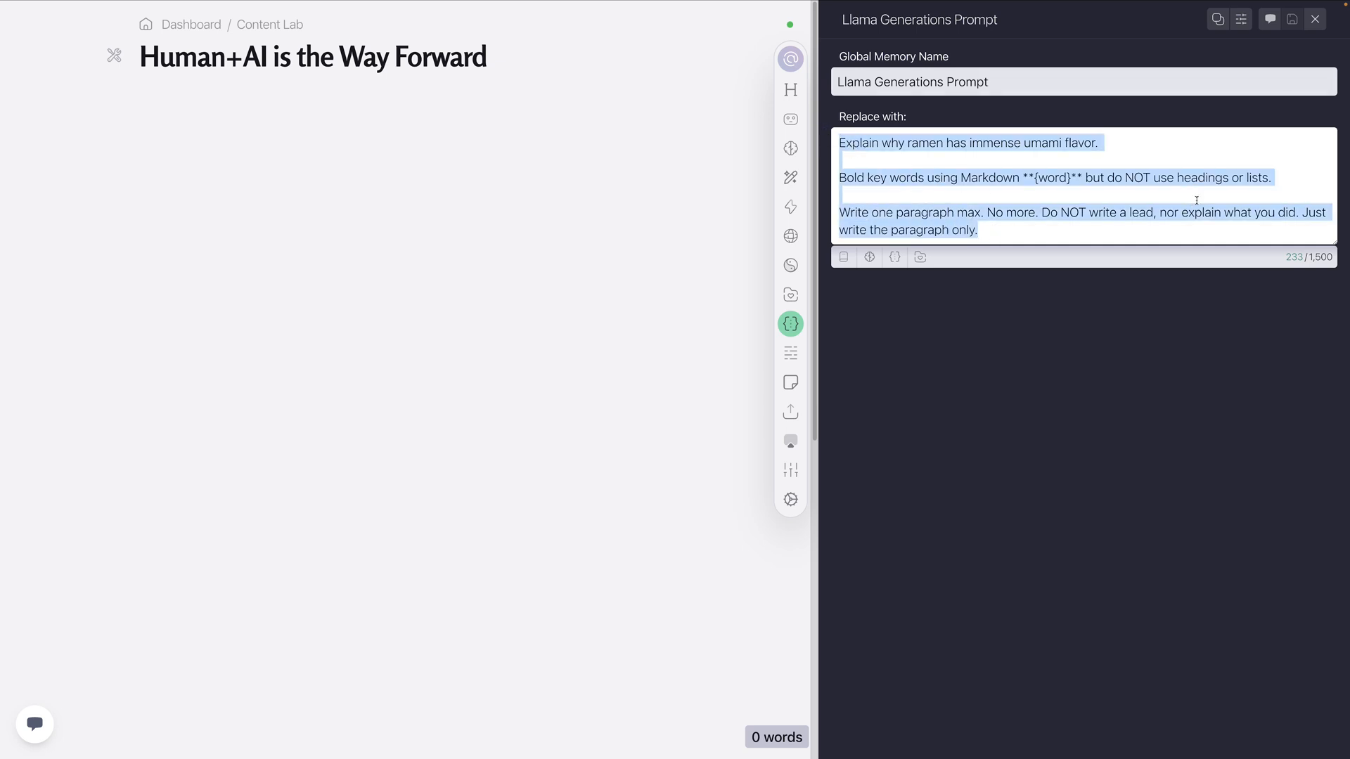
{"action": "left_click", "coordinate": [1314, 19]}
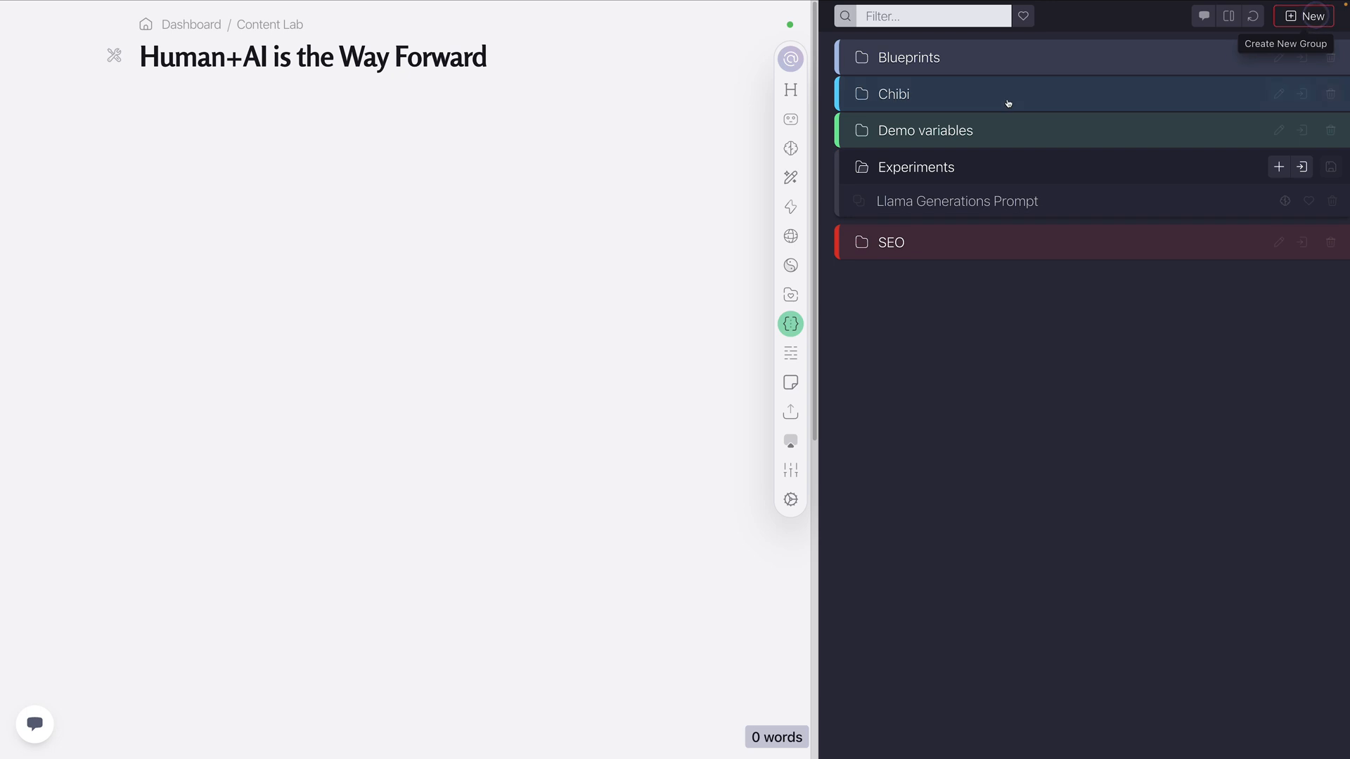
Return to the Llama Generations action and check the prompt variable used by each task from Llama 3-8B through Llama 3.2-90B
{"action": "left_click", "coordinate": [879, 203]}
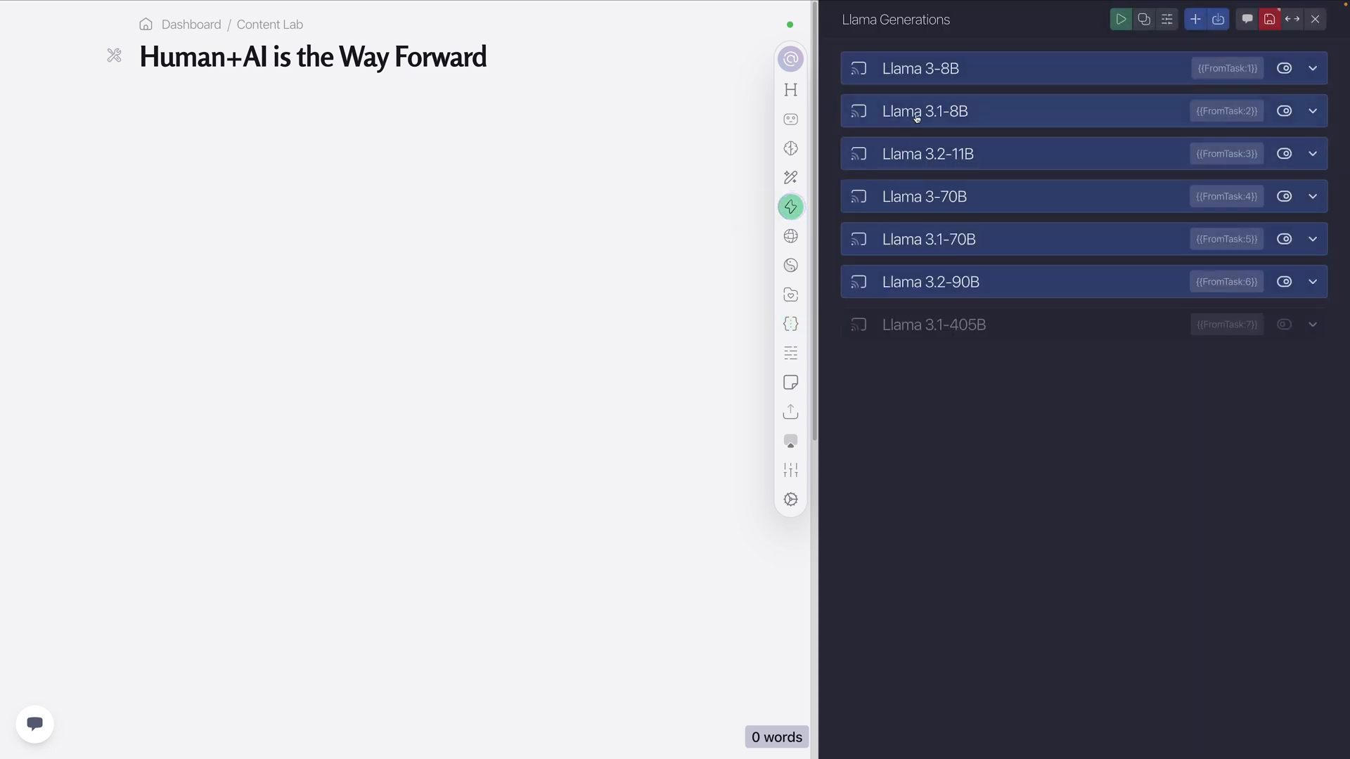
{"action": "left_click", "coordinate": [958, 70]}
{"action": "left_click", "coordinate": [934, 226]}
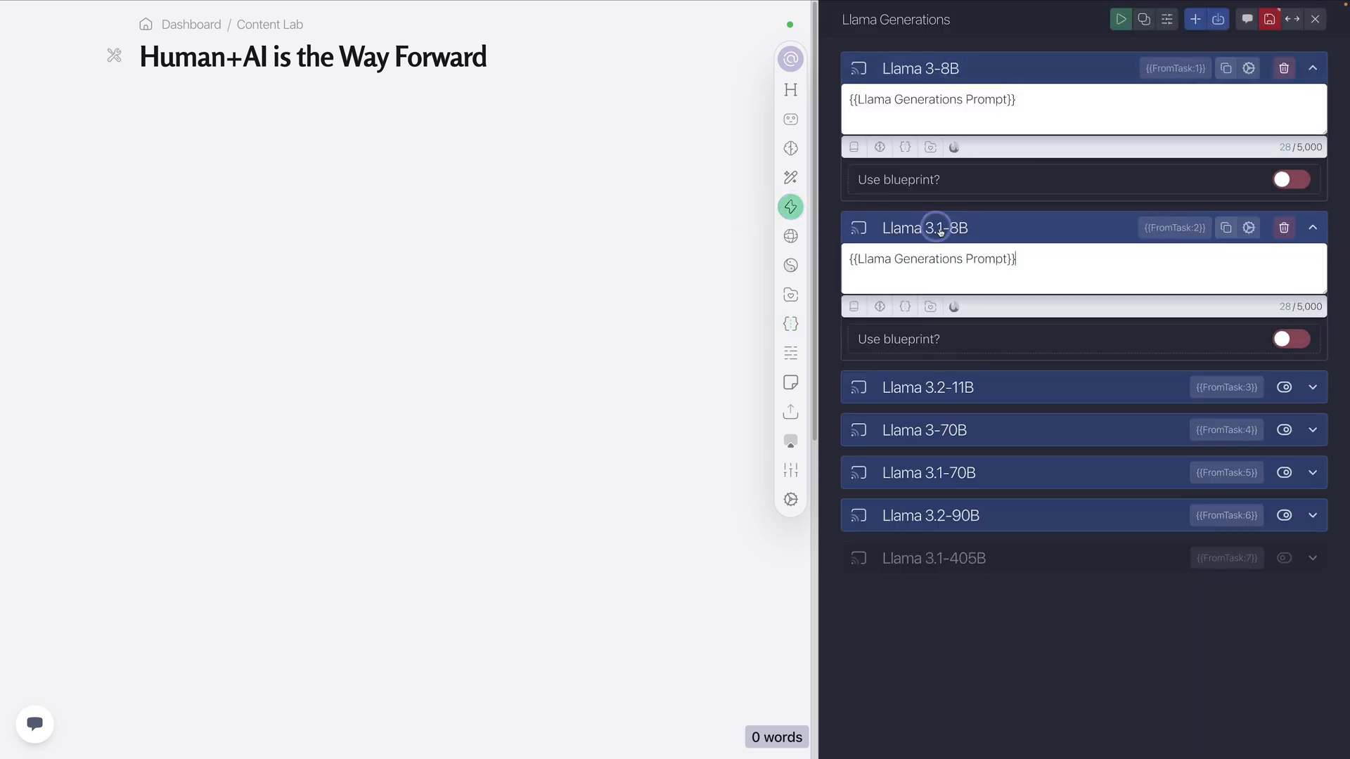
{"action": "left_click", "coordinate": [911, 387]}
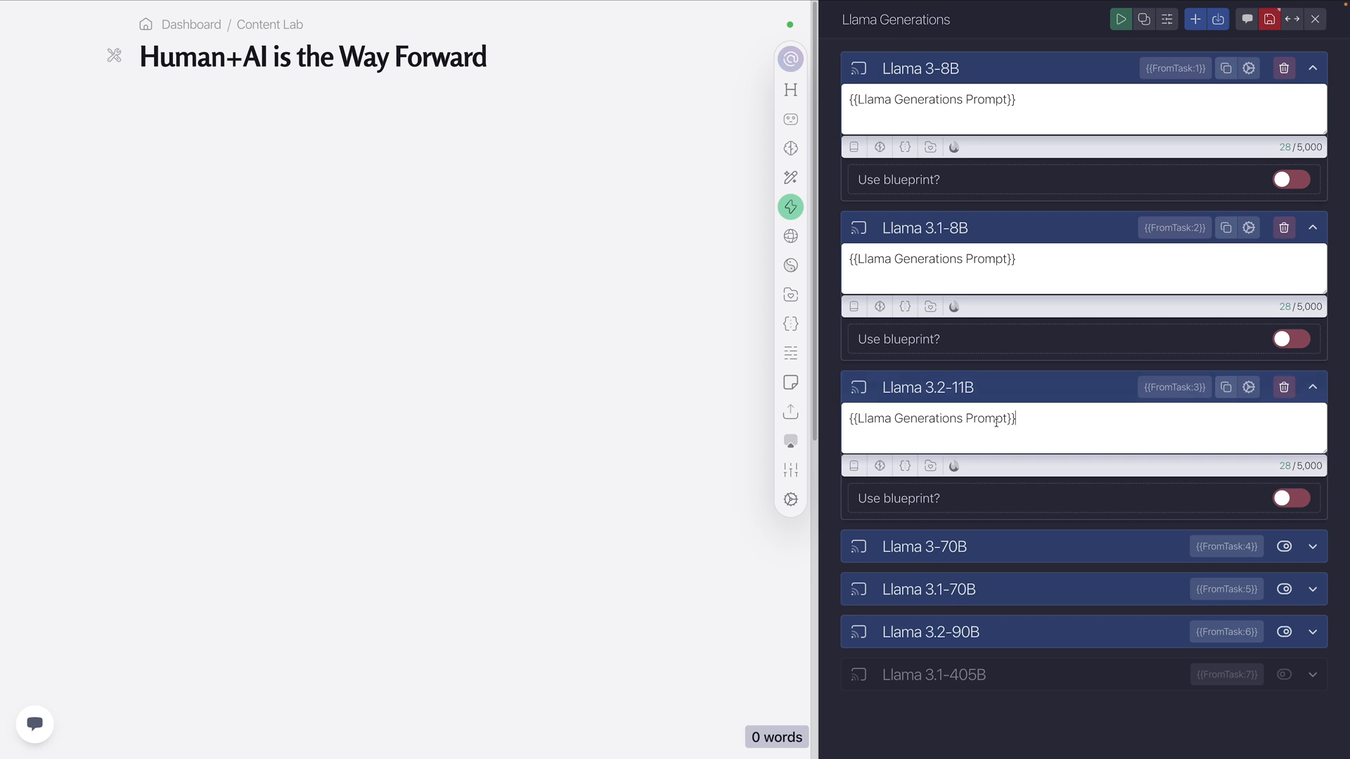
{"action": "left_click", "coordinate": [965, 383]}
{"action": "left_click", "coordinate": [970, 218]}
{"action": "left_click", "coordinate": [996, 72]}
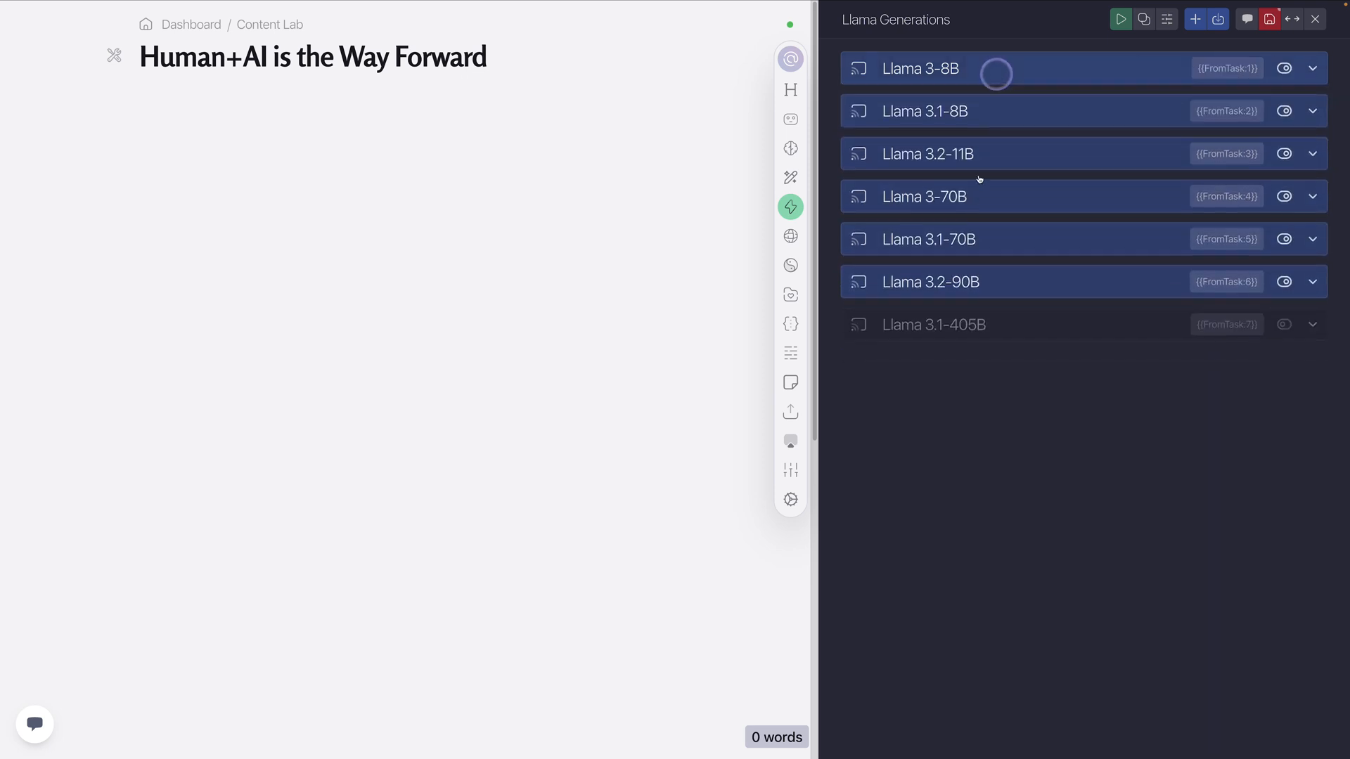
{"action": "left_click", "coordinate": [967, 200]}
{"action": "left_click", "coordinate": [966, 201]}
{"action": "left_click", "coordinate": [960, 244]}
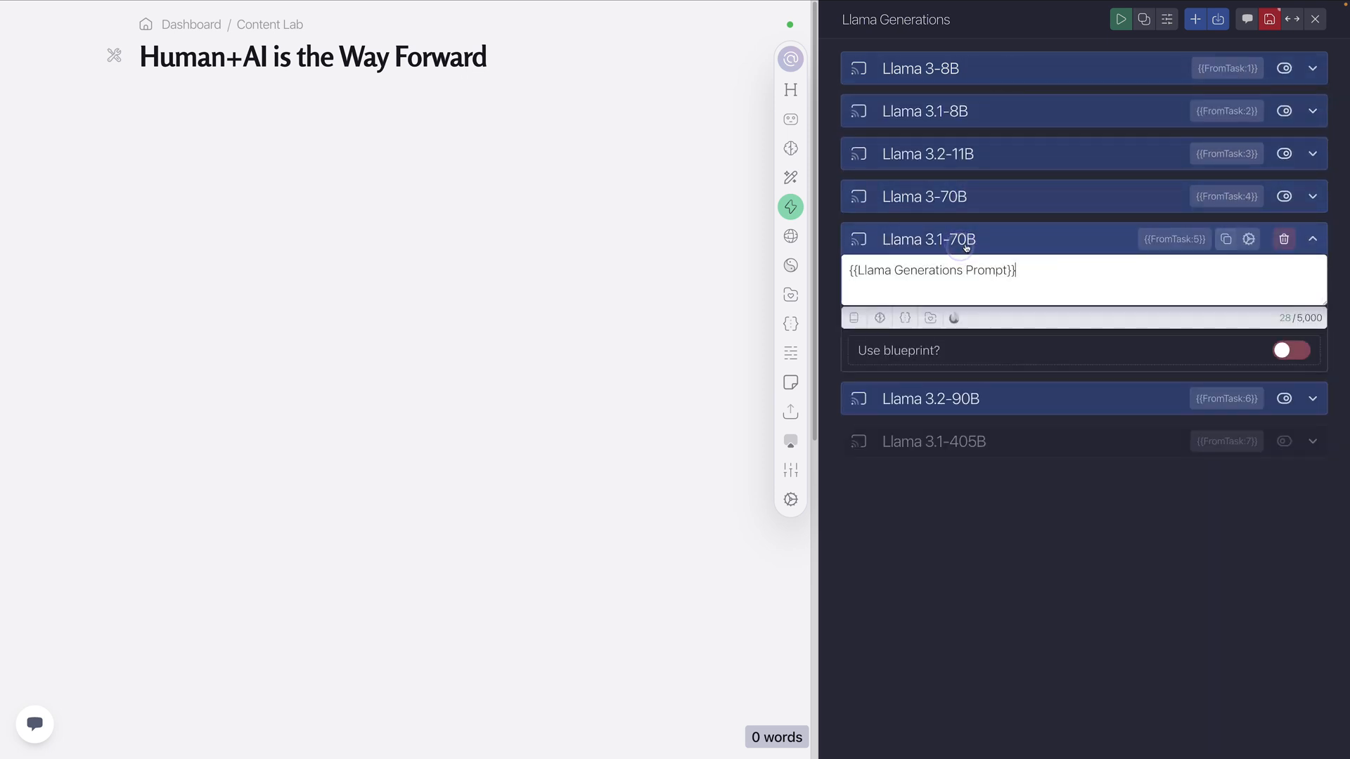
{"action": "left_click", "coordinate": [965, 244]}
{"action": "left_click", "coordinate": [964, 279]}
{"action": "left_click", "coordinate": [965, 279]}
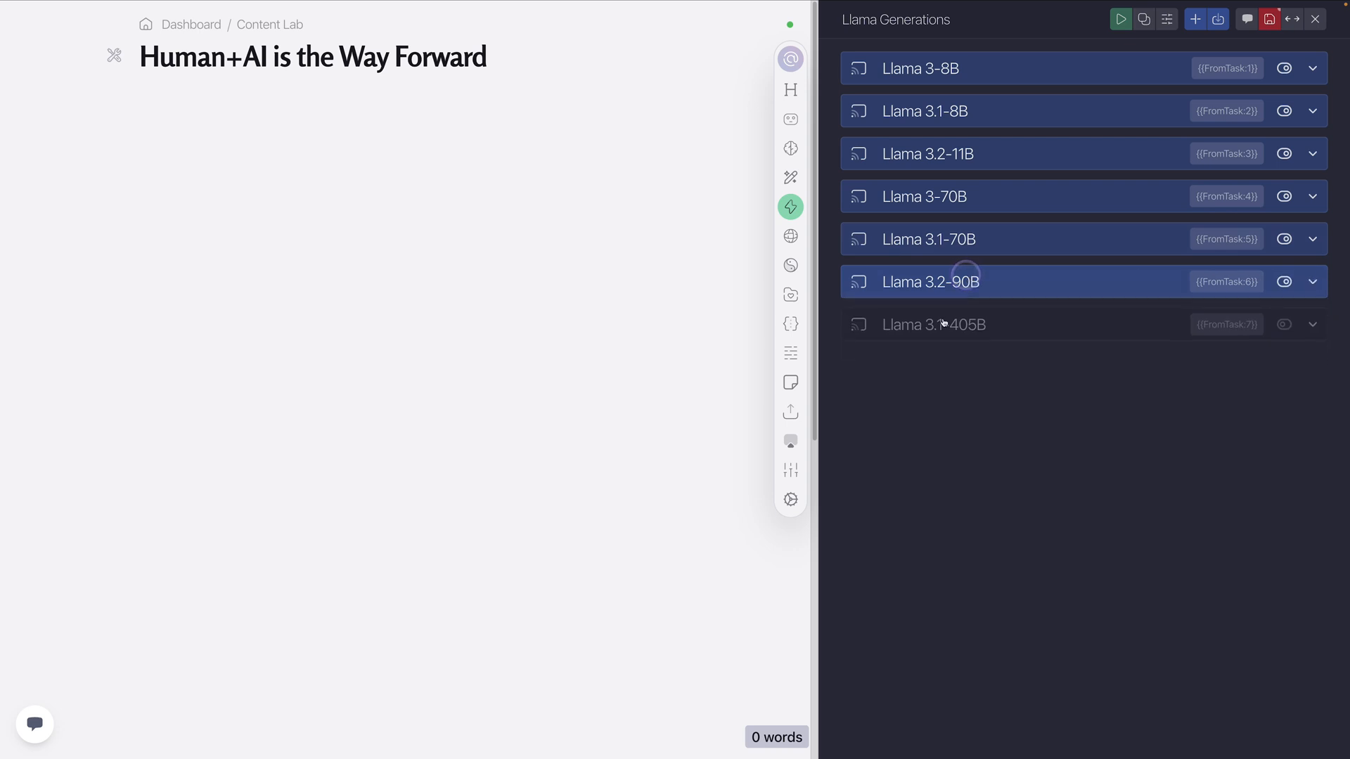
Enable the Llama 3.1-405B task and open its custom AI settings to check the model
{"action": "left_click", "coordinate": [1290, 324]}
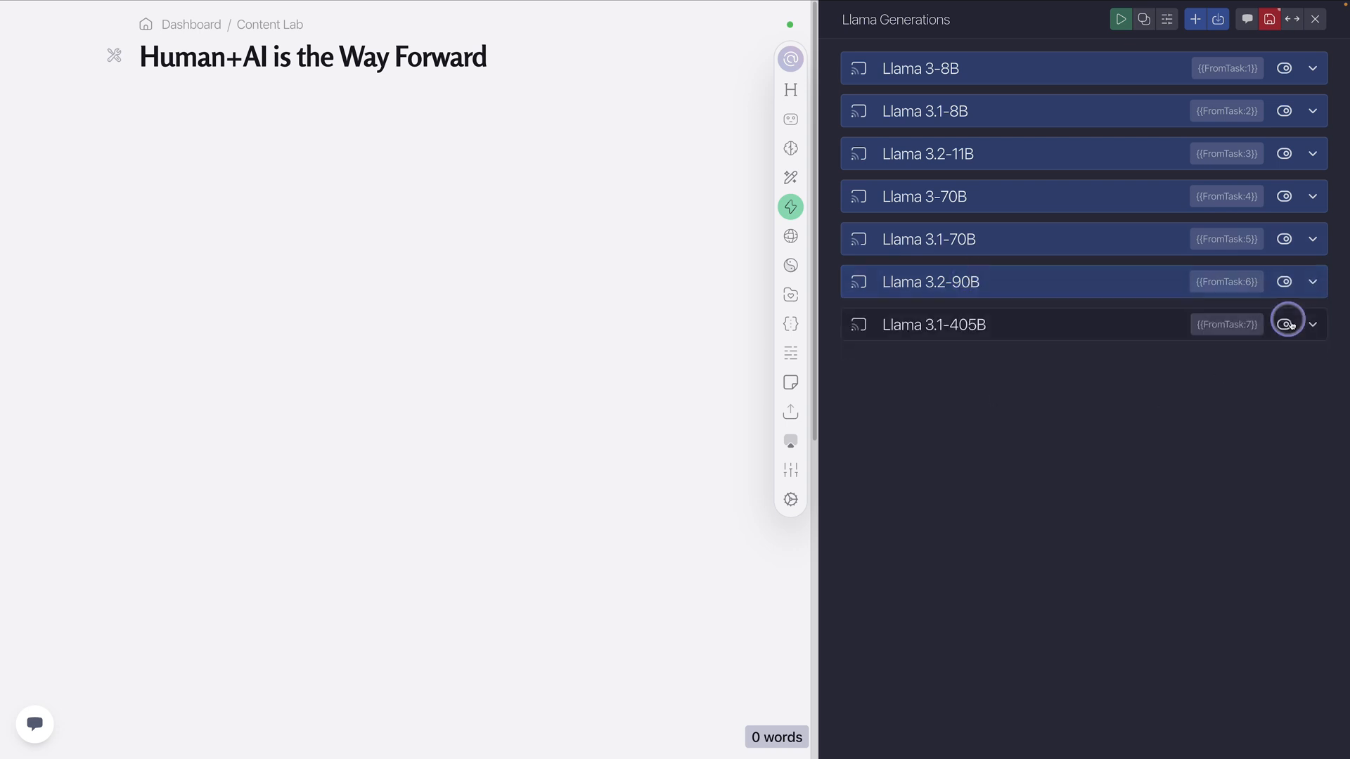
{"action": "left_click", "coordinate": [1079, 324]}
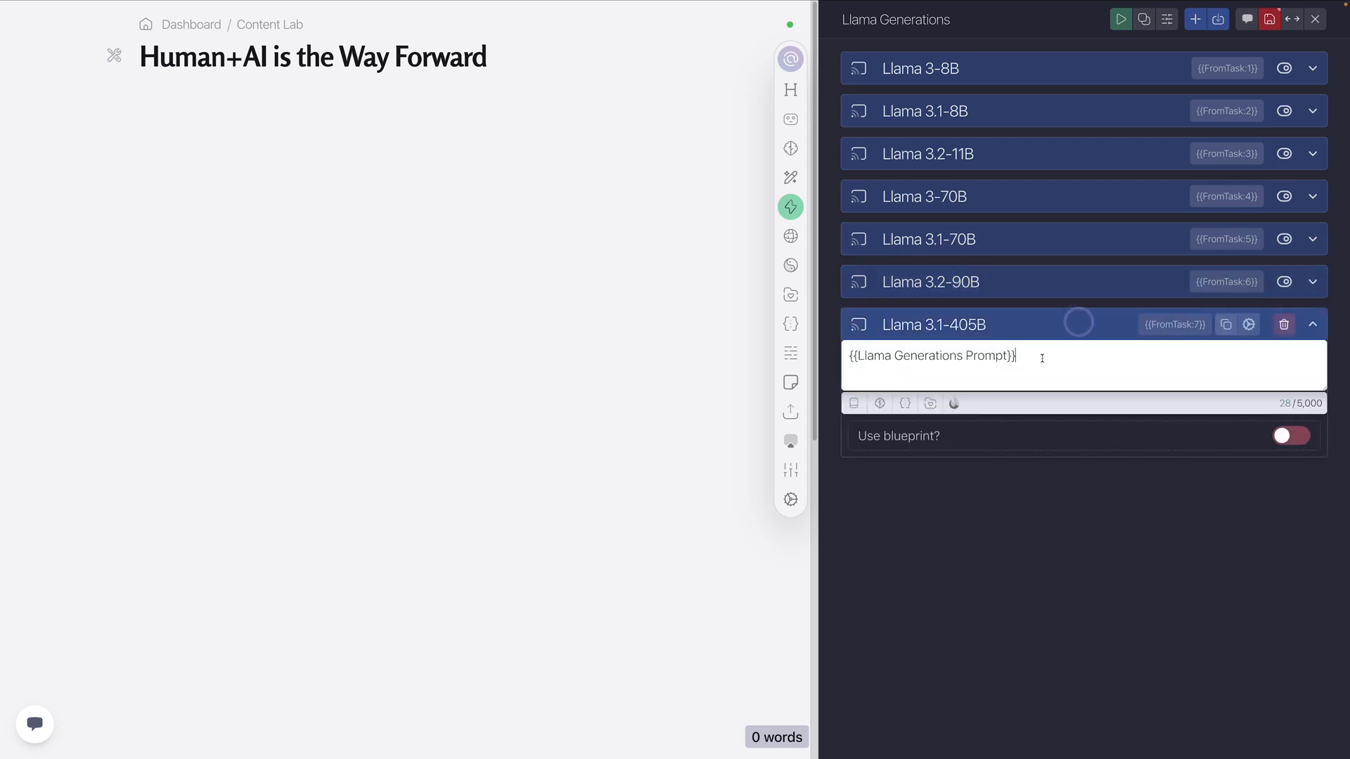
{"action": "left_click", "coordinate": [1249, 324]}
{"action": "scroll", "coordinate": [1066, 408], "scroll_direction": "down", "scroll_amount": 3}
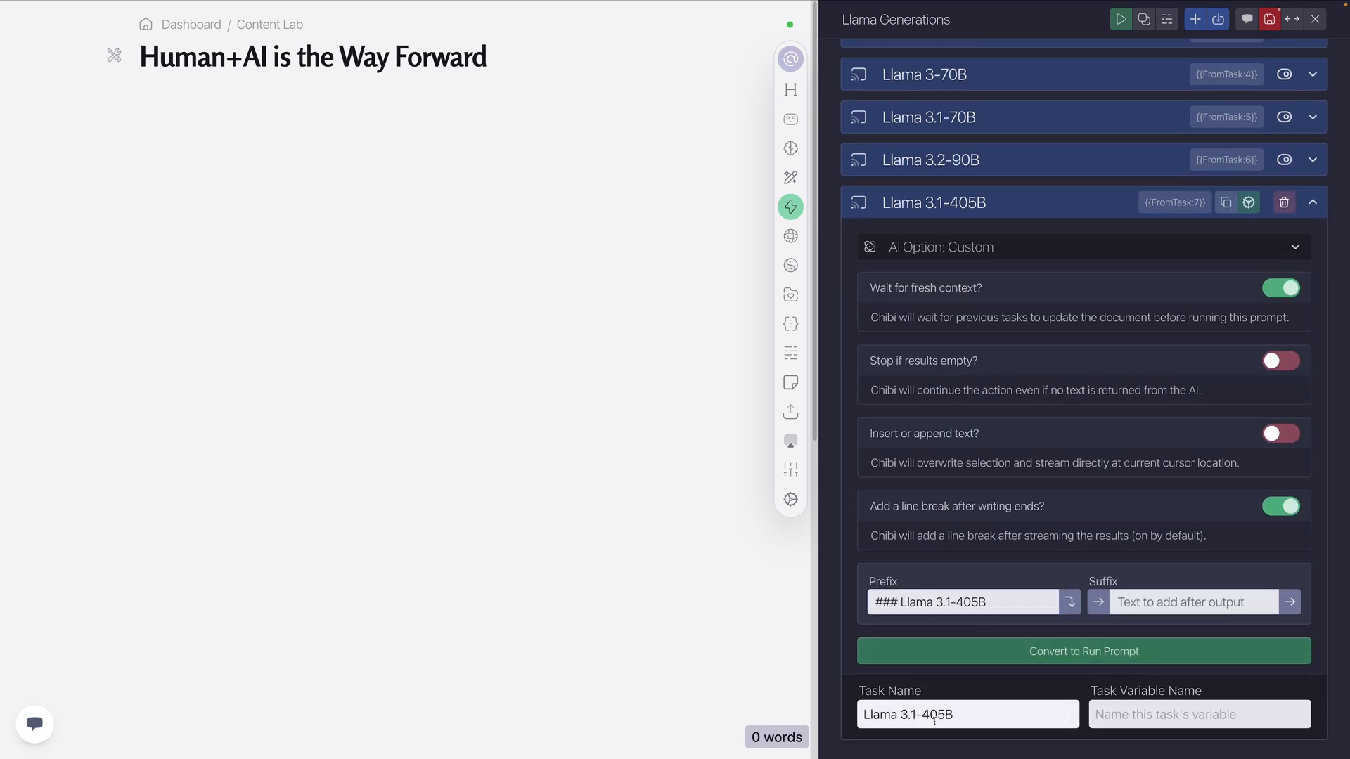
{"action": "left_click", "coordinate": [1037, 252]}
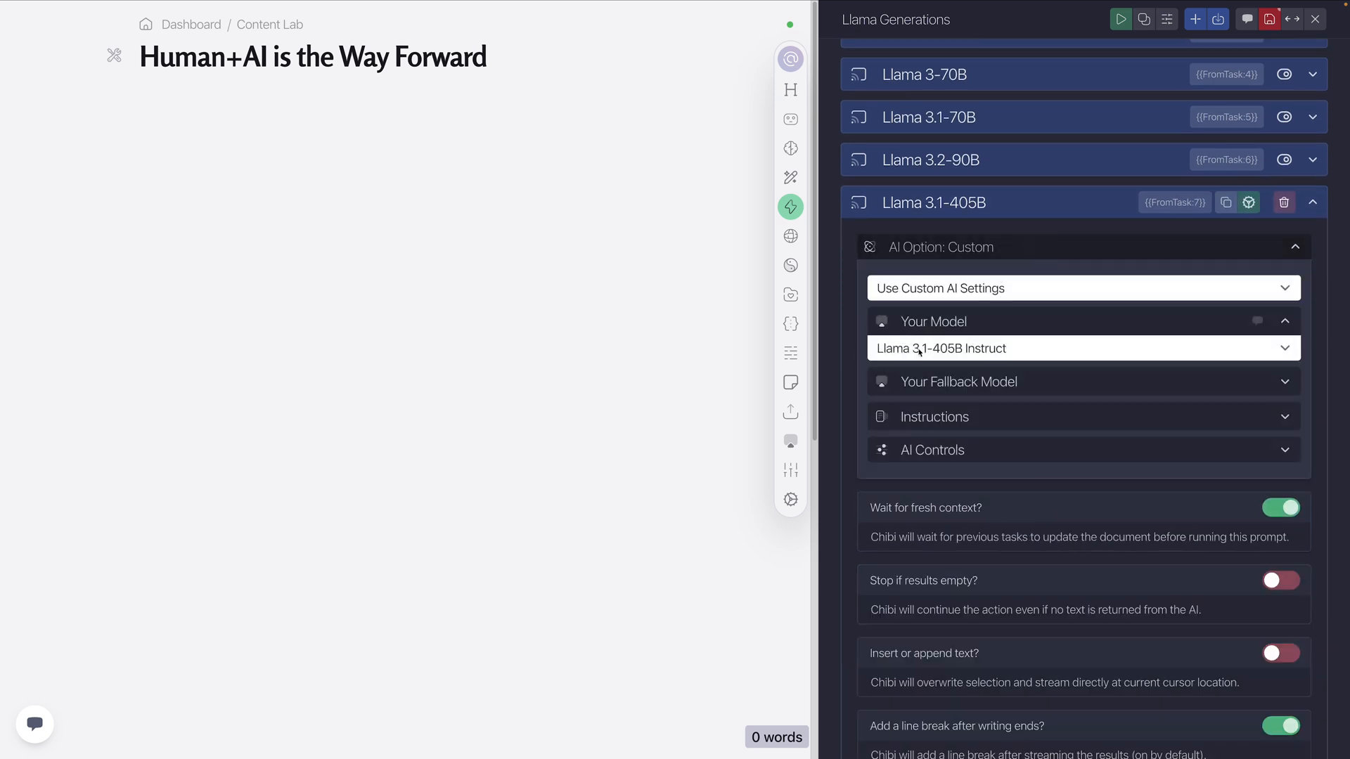
Review the Llama 3.1-405B task's instructions and AI controls, including temperature and maximum length, and collapse the task
{"action": "left_click", "coordinate": [960, 422]}
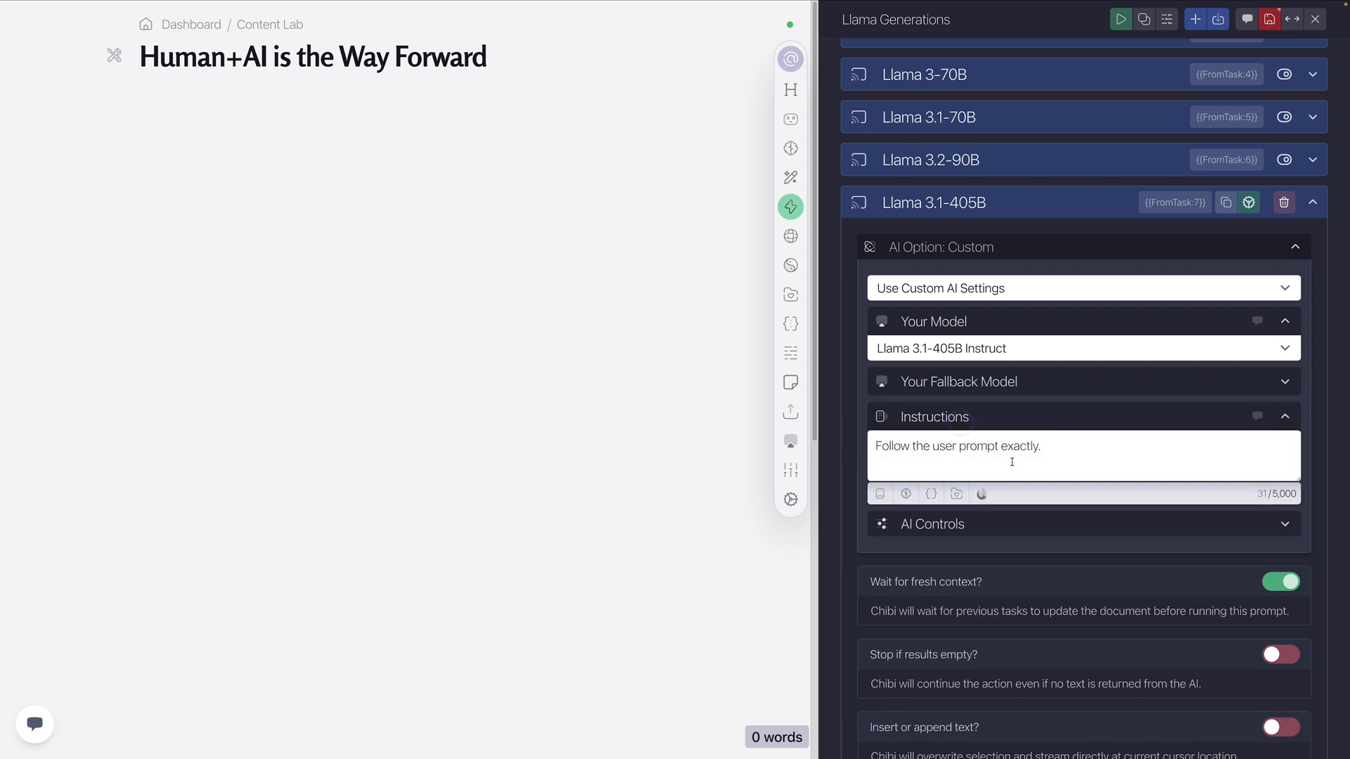
{"action": "left_click", "coordinate": [1057, 453]}
{"action": "left_click_drag", "start_coordinate": [1057, 454], "coordinate": [864, 453]}
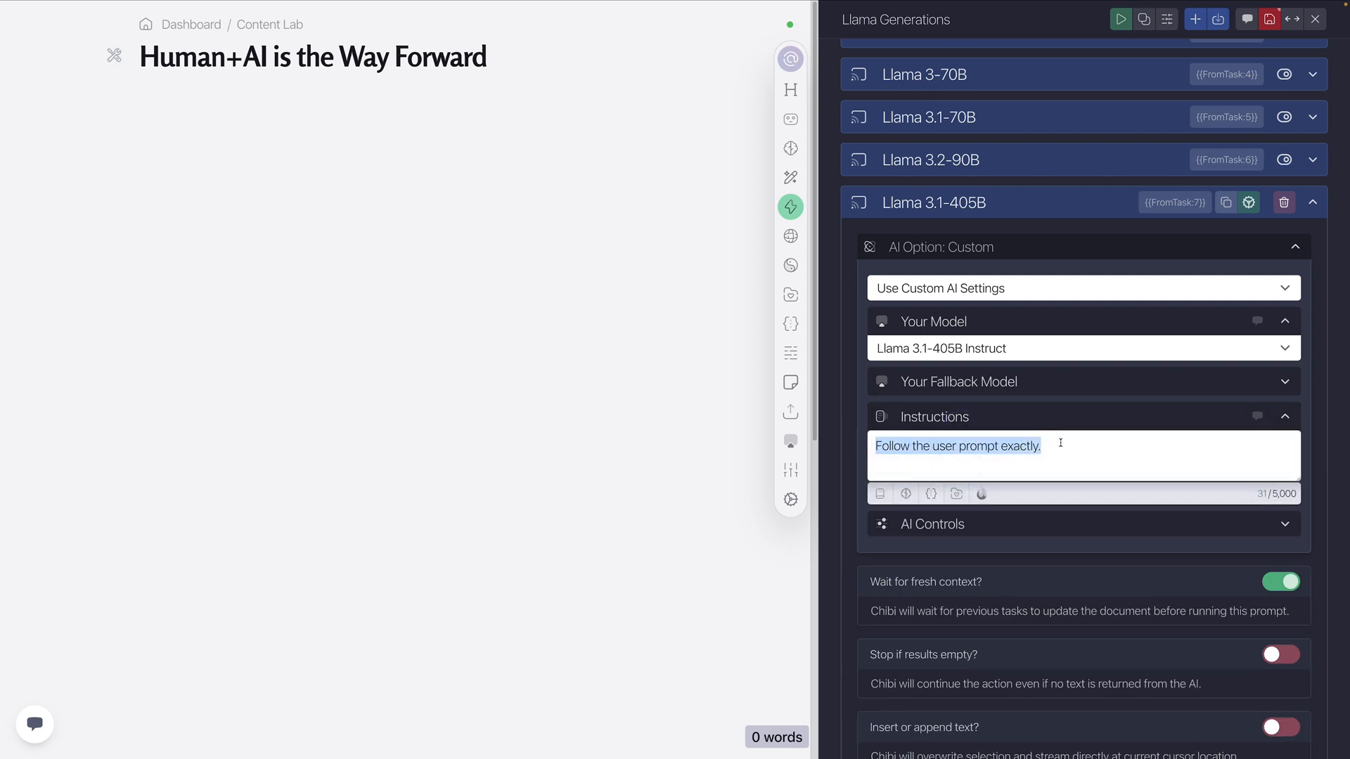
{"action": "left_click", "coordinate": [1012, 523]}
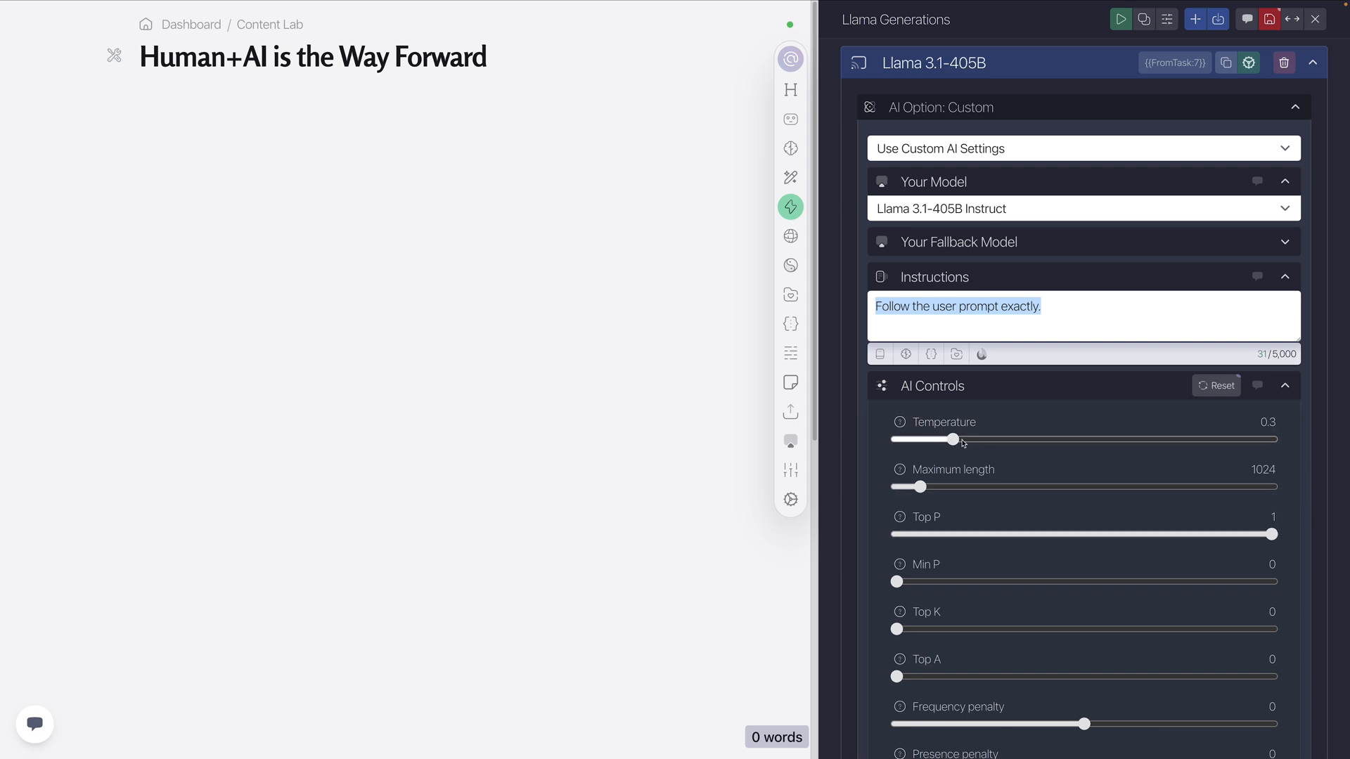
{"action": "left_click", "coordinate": [980, 385]}
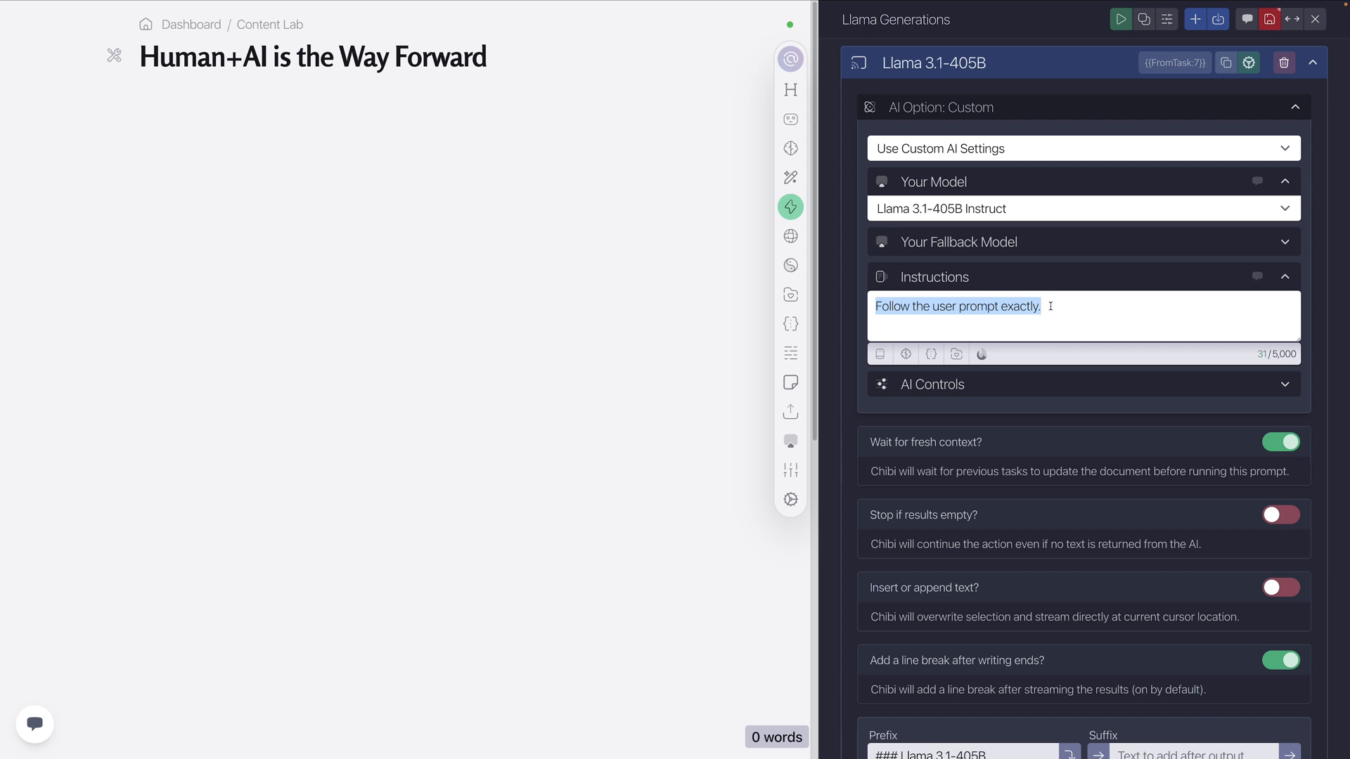
{"action": "left_click", "coordinate": [1056, 66]}
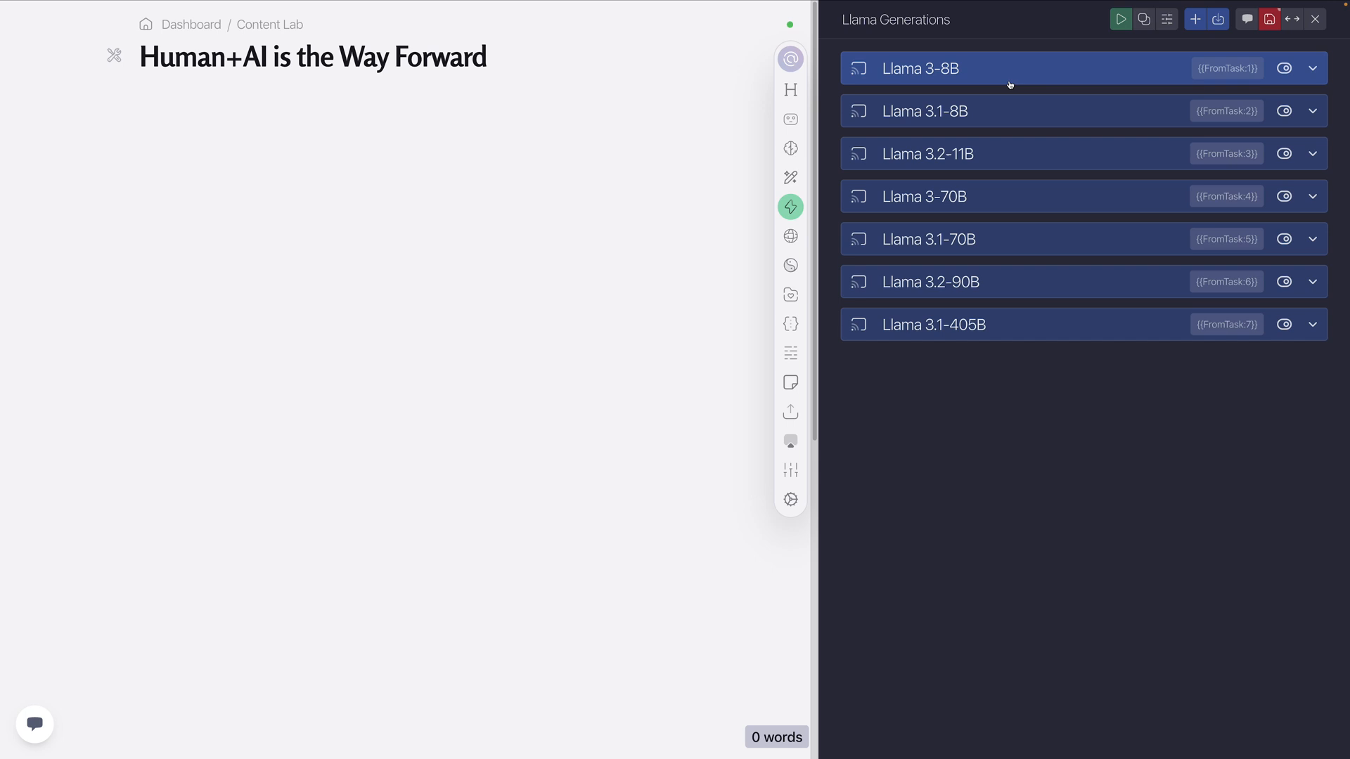
Save the Llama Generations action and run all its tasks into the empty document body, following the output
{"action": "left_click", "coordinate": [1269, 19]}
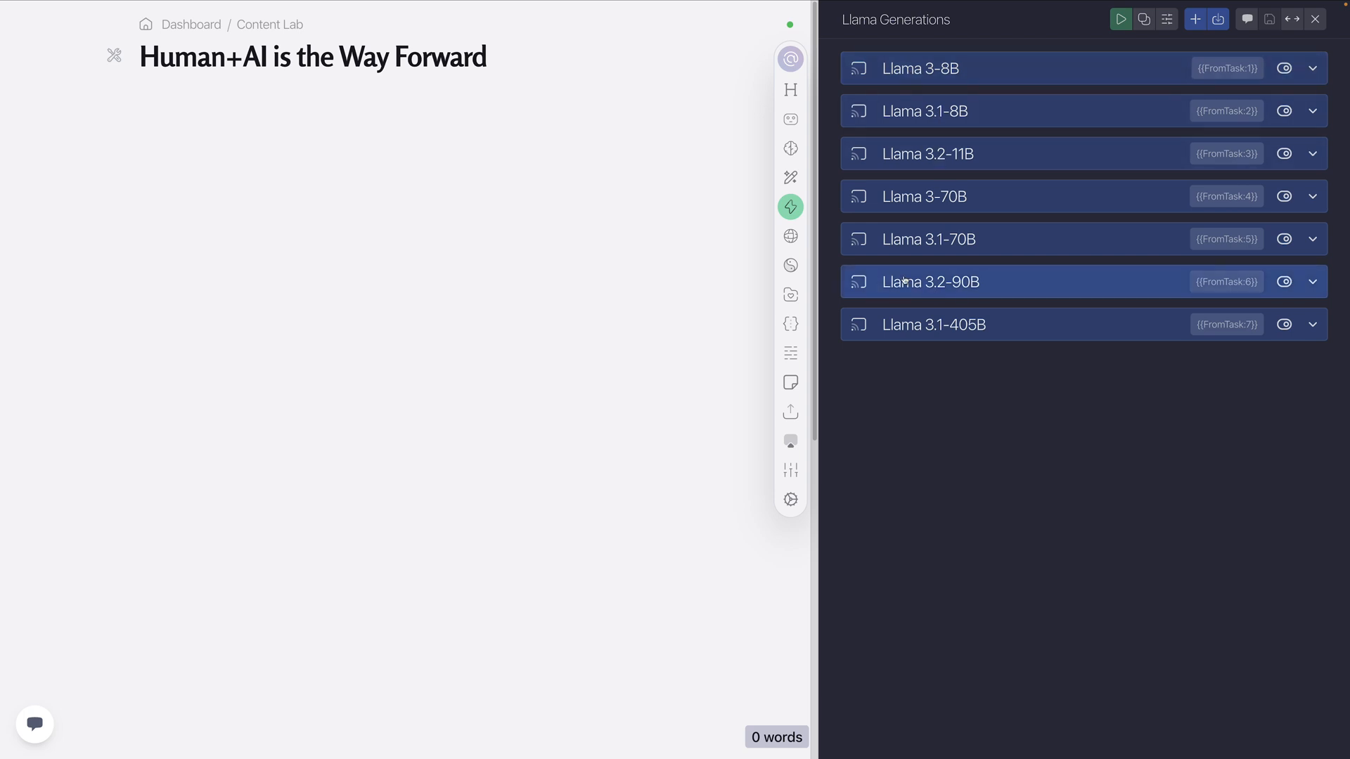
{"action": "left_click", "coordinate": [1123, 21]}
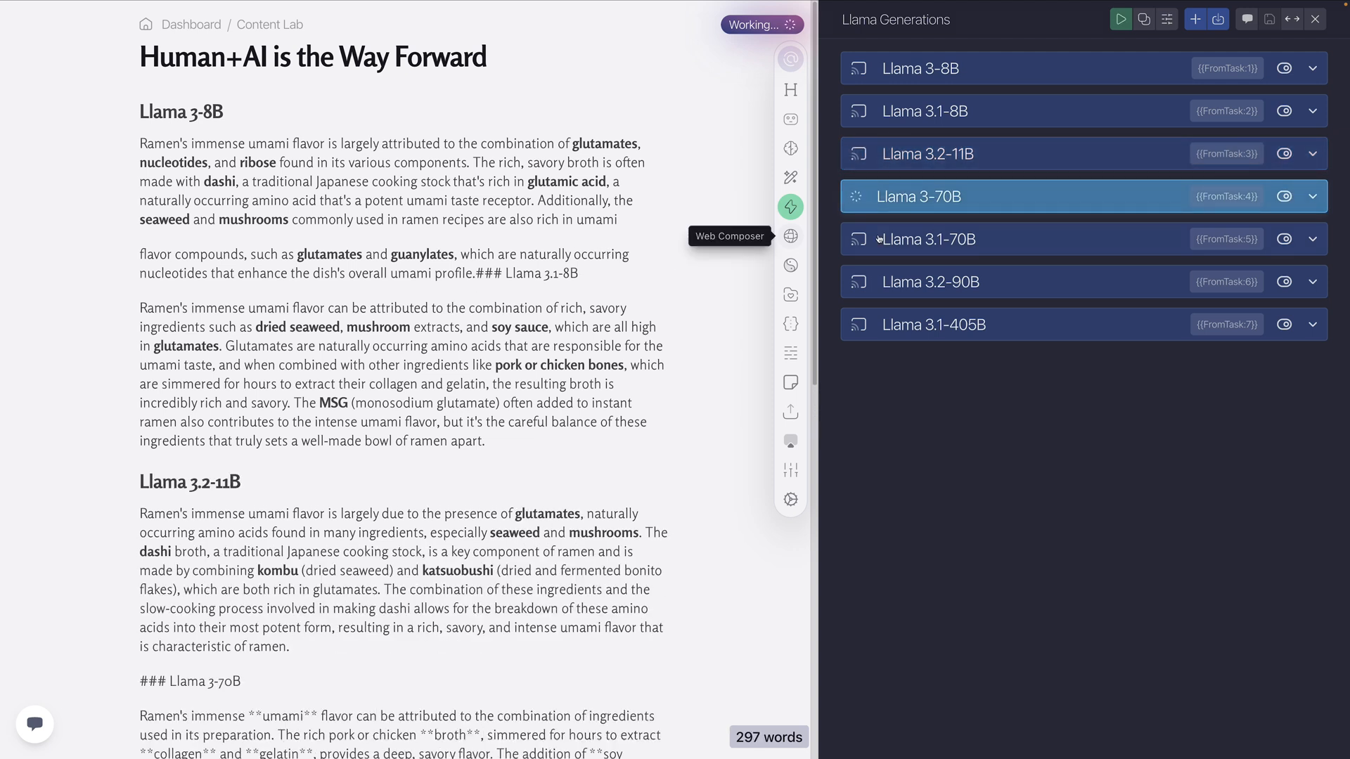
{"action": "scroll", "coordinate": [513, 284], "scroll_direction": "down", "scroll_amount": 4}
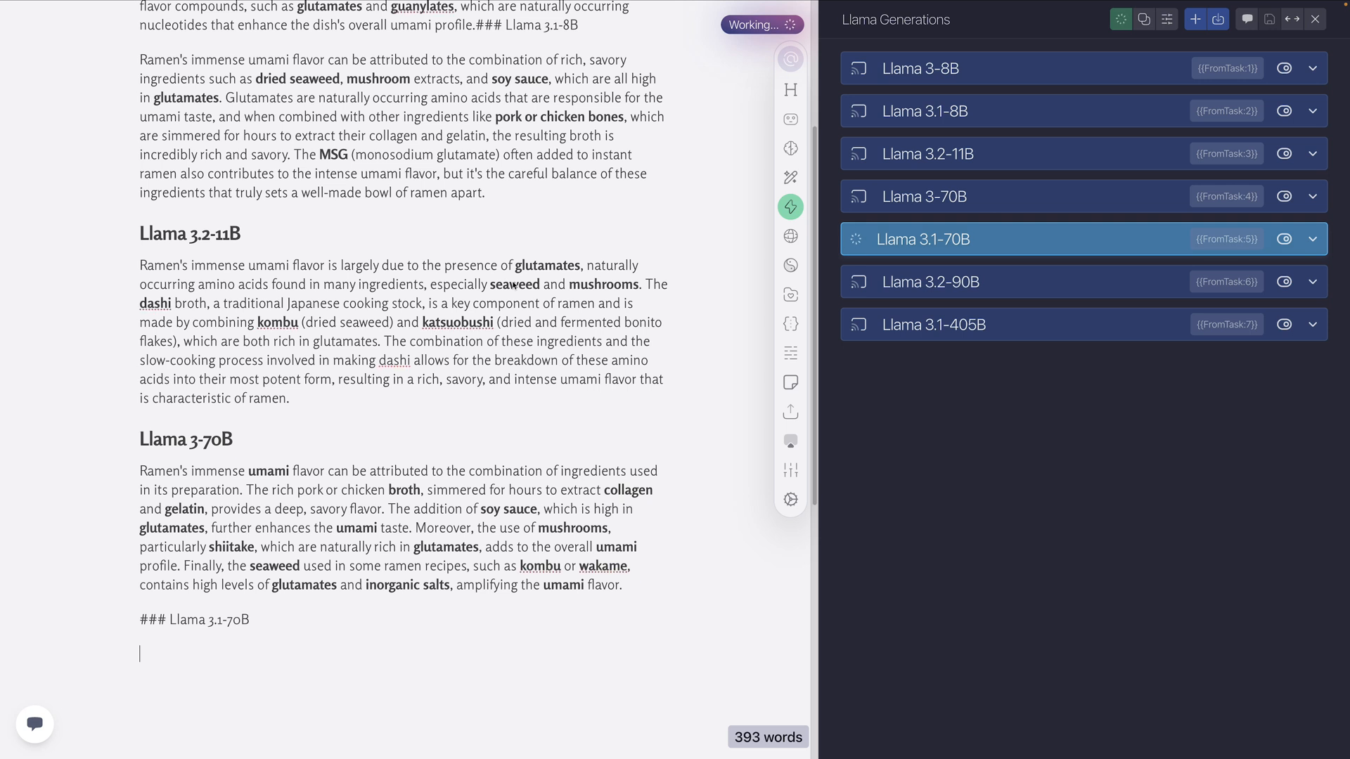
{"action": "scroll", "coordinate": [512, 287], "scroll_direction": "down", "scroll_amount": 2}
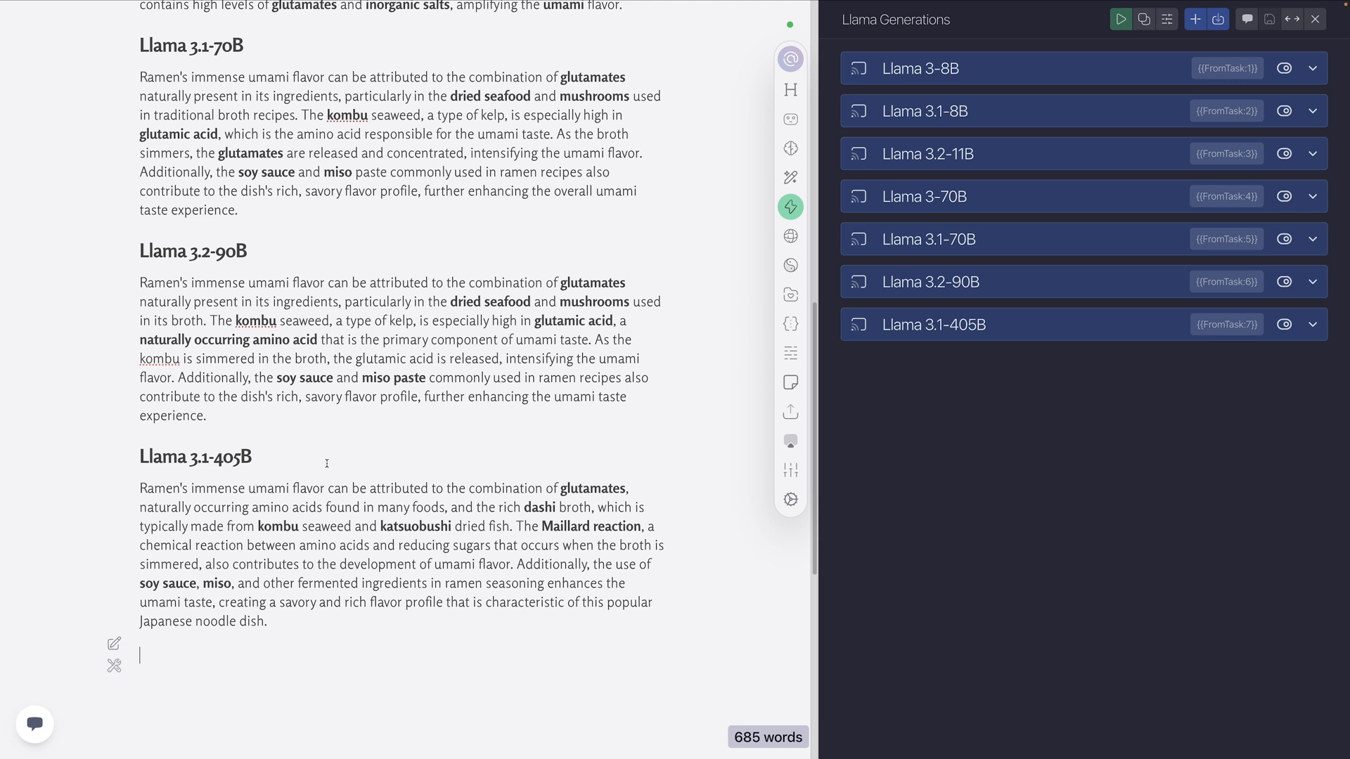
Rejoin the split Llama 3-8B paragraph and make Llama 3.1-8B a separate heading below it
{"action": "scroll", "coordinate": [373, 534], "scroll_direction": "up", "scroll_amount": 15}
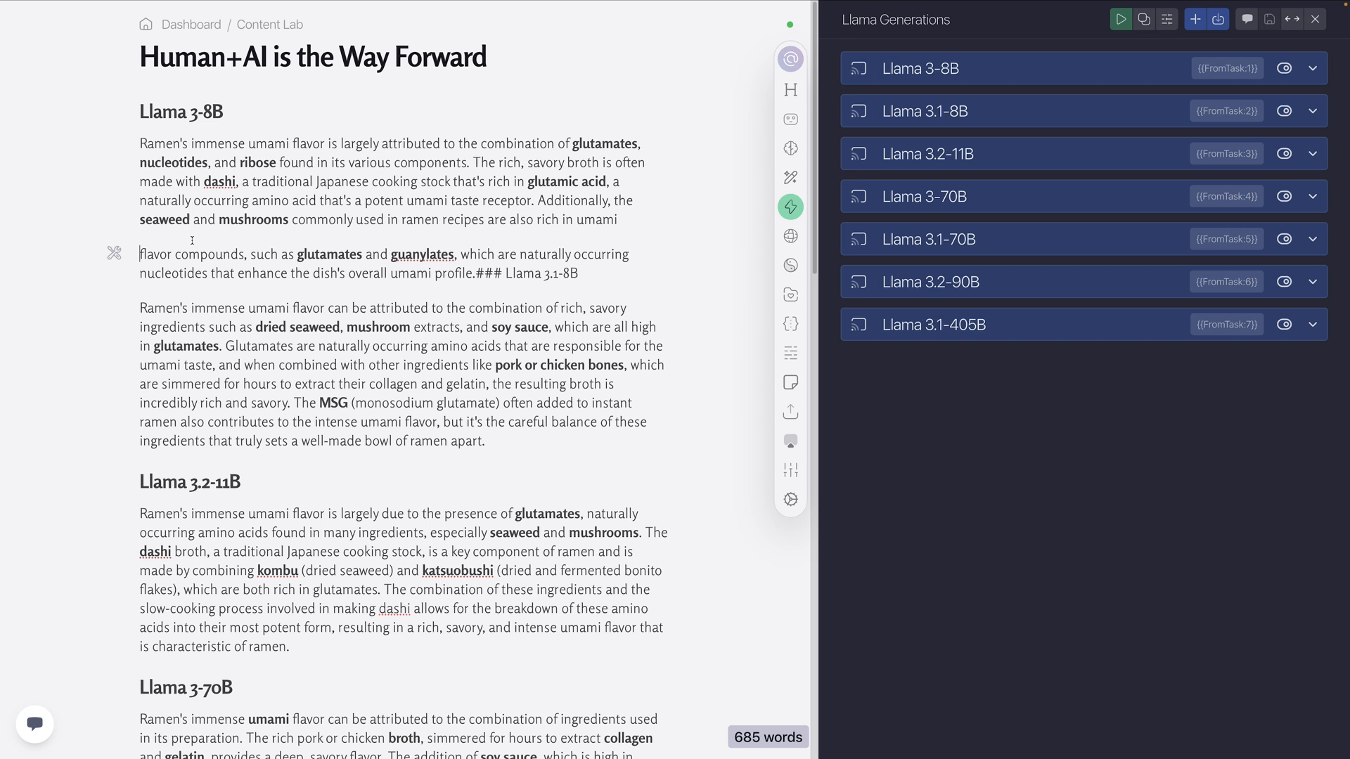
{"action": "key", "text": "BackSpace"}
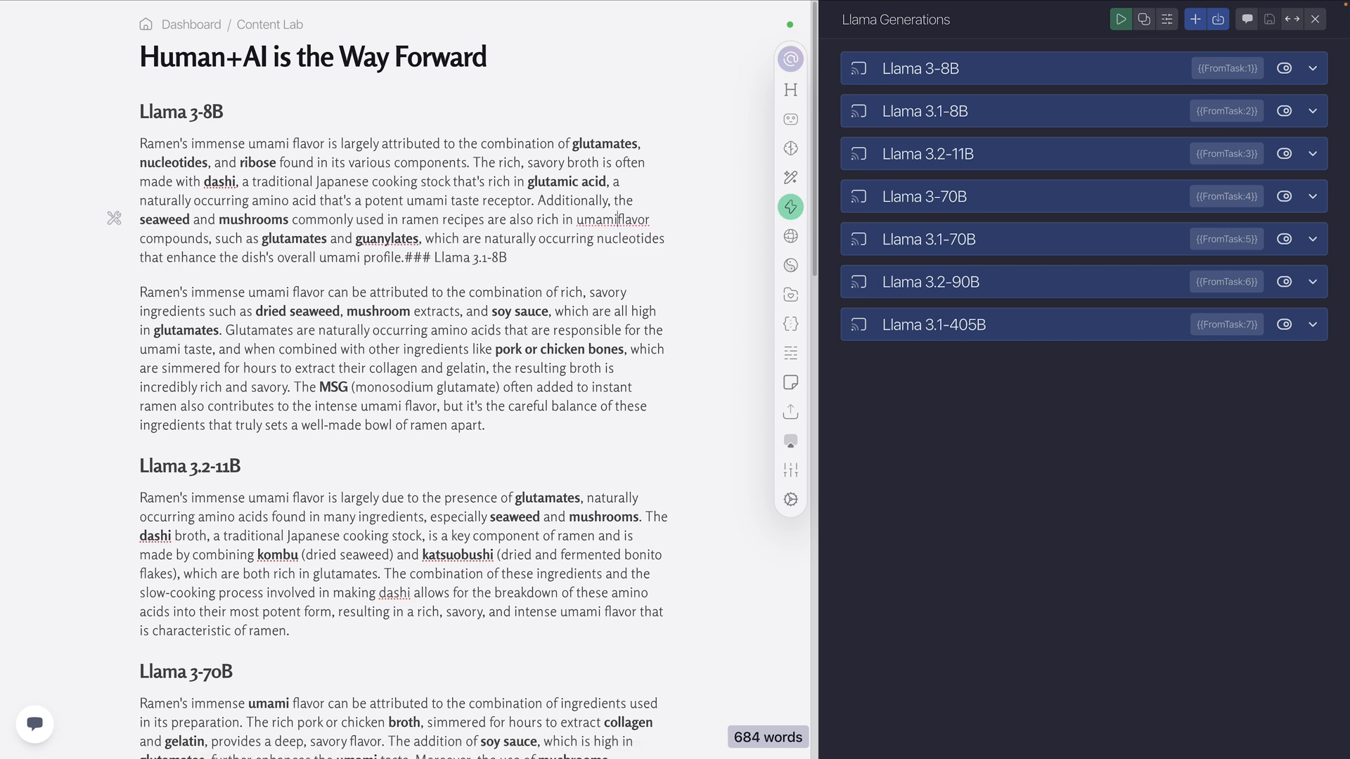
{"action": "left_click", "coordinate": [417, 259]}
{"action": "key", "text": "Return"}
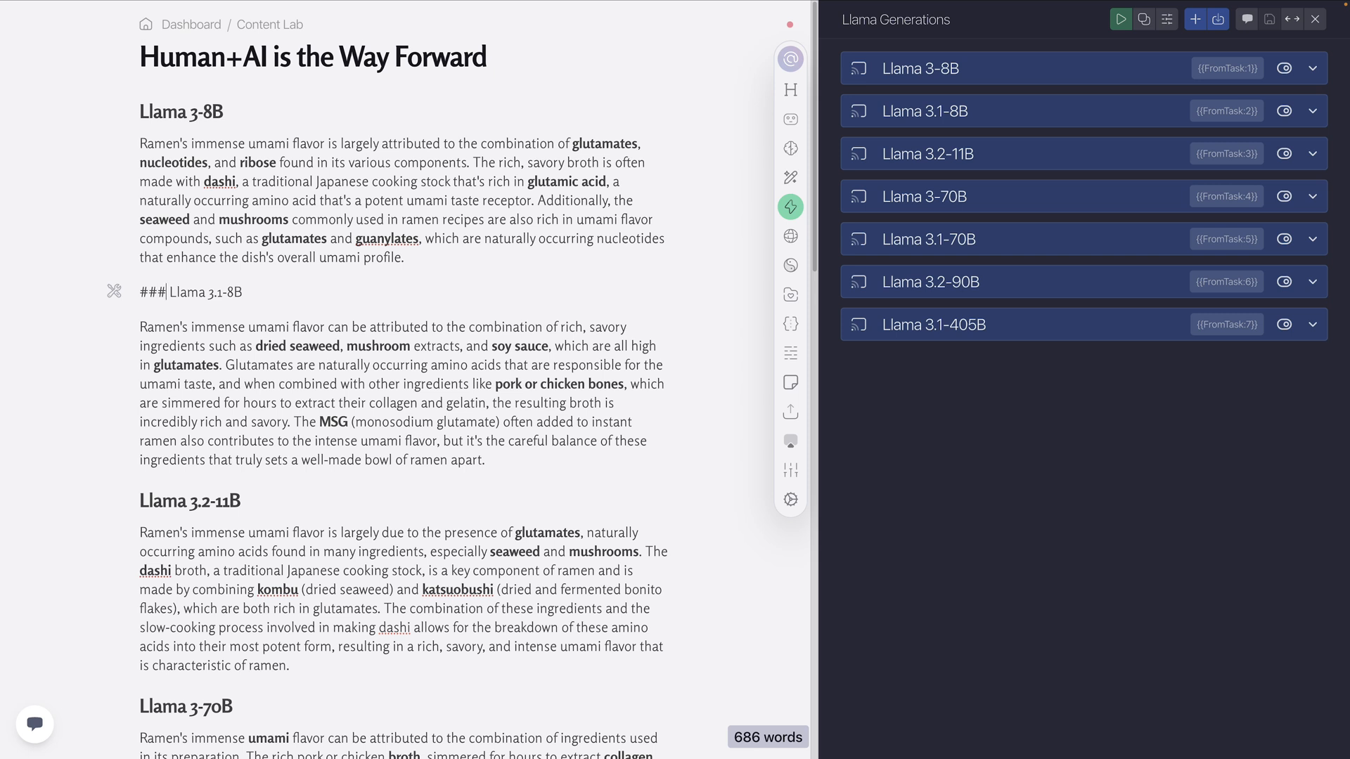
{"action": "key", "text": "BackSpace"}
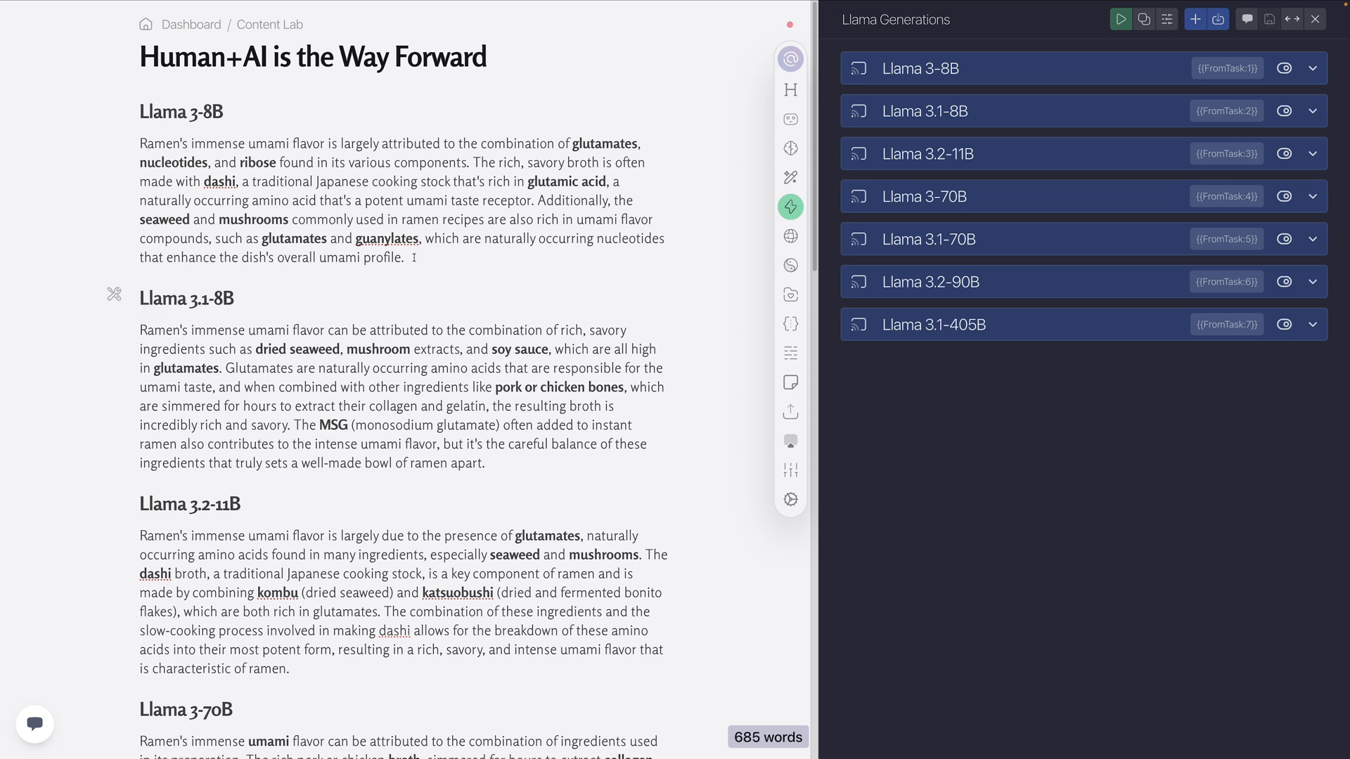
Examine the paragraph generated under the Llama 3-8B heading
{"action": "left_click", "coordinate": [240, 287]}
{"action": "left_click_drag", "start_coordinate": [404, 257], "coordinate": [139, 143]}
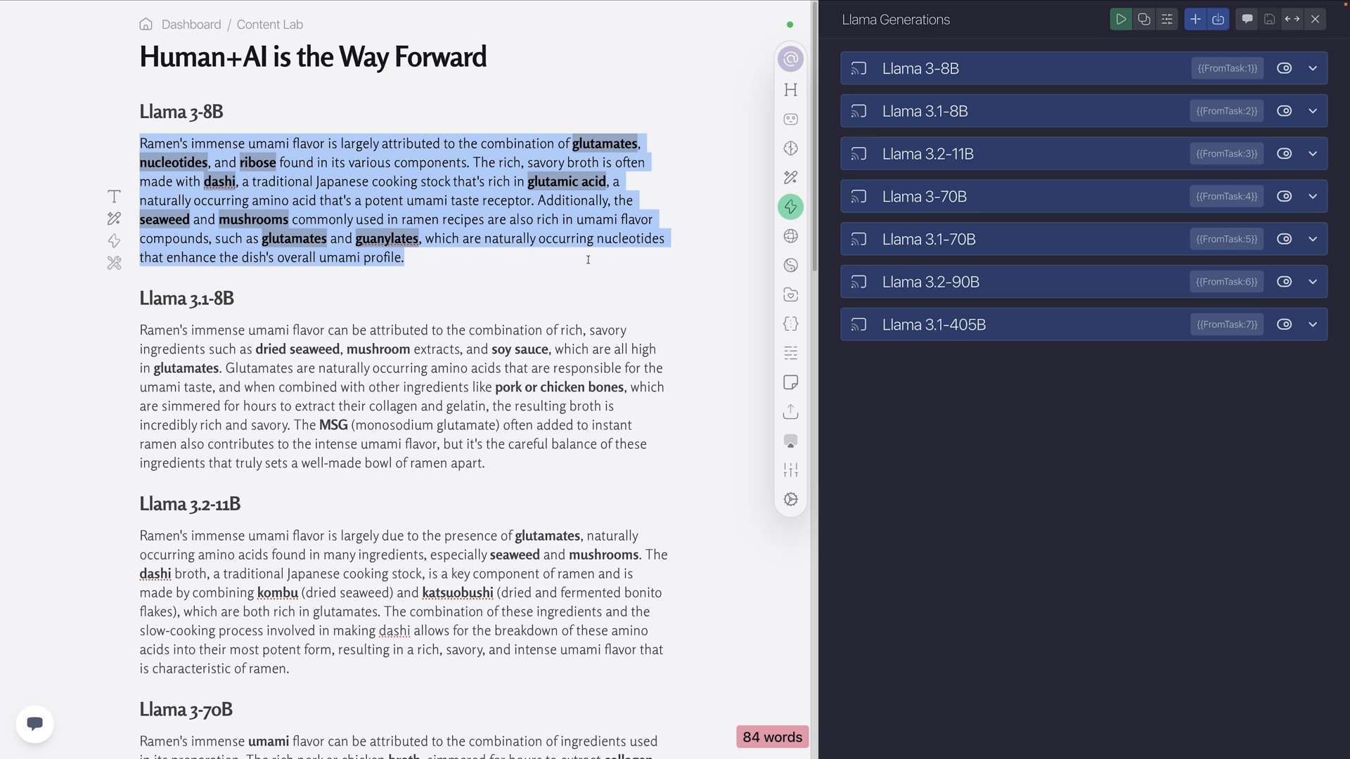
{"action": "left_click", "coordinate": [570, 276]}
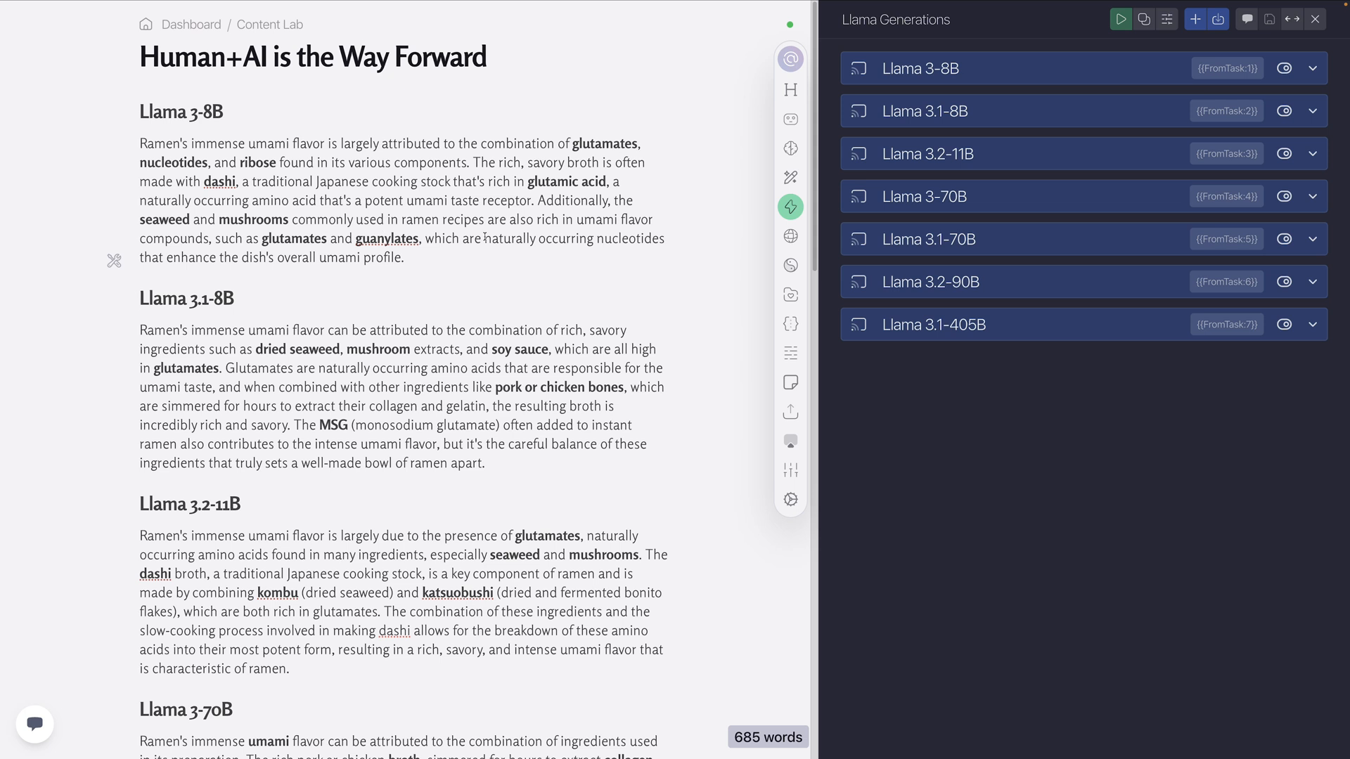
{"action": "left_click", "coordinate": [435, 257]}
{"action": "left_click_drag", "start_coordinate": [435, 256], "coordinate": [140, 138]}
{"action": "left_click", "coordinate": [394, 172]}
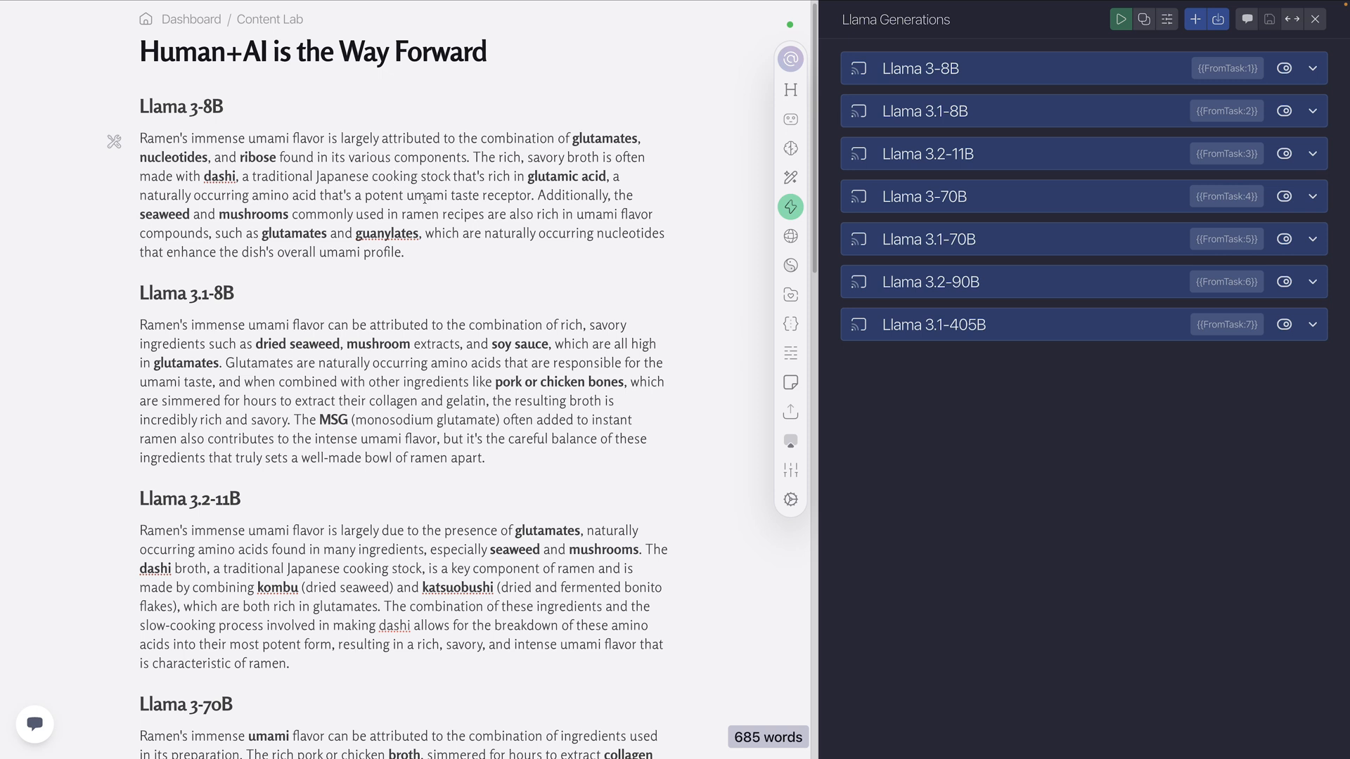
Compare the generated paragraphs from Llama 3.1-8B through Llama 3.1-405B for detail, wording and bolded key words
{"action": "scroll", "coordinate": [497, 327], "scroll_direction": "down", "scroll_amount": 2}
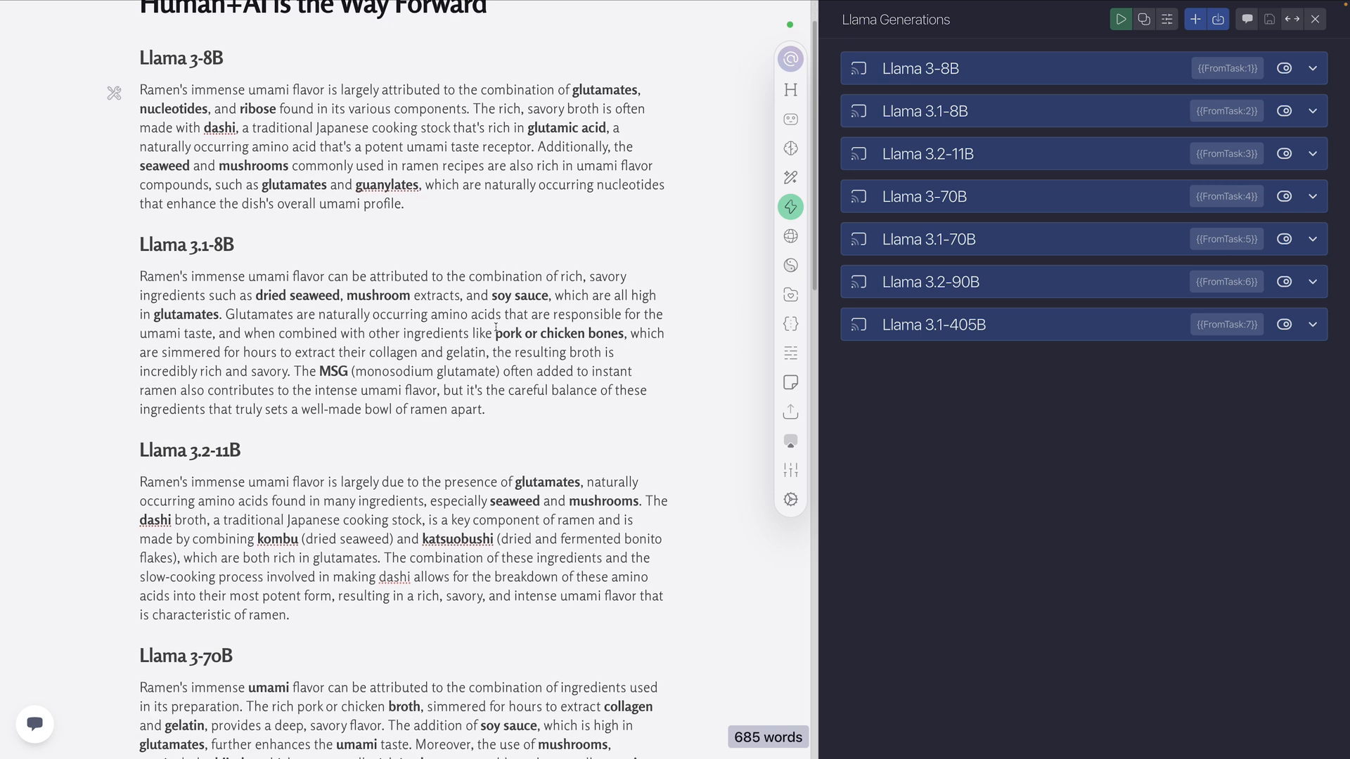
{"action": "scroll", "coordinate": [368, 308], "scroll_direction": "down", "scroll_amount": 10}
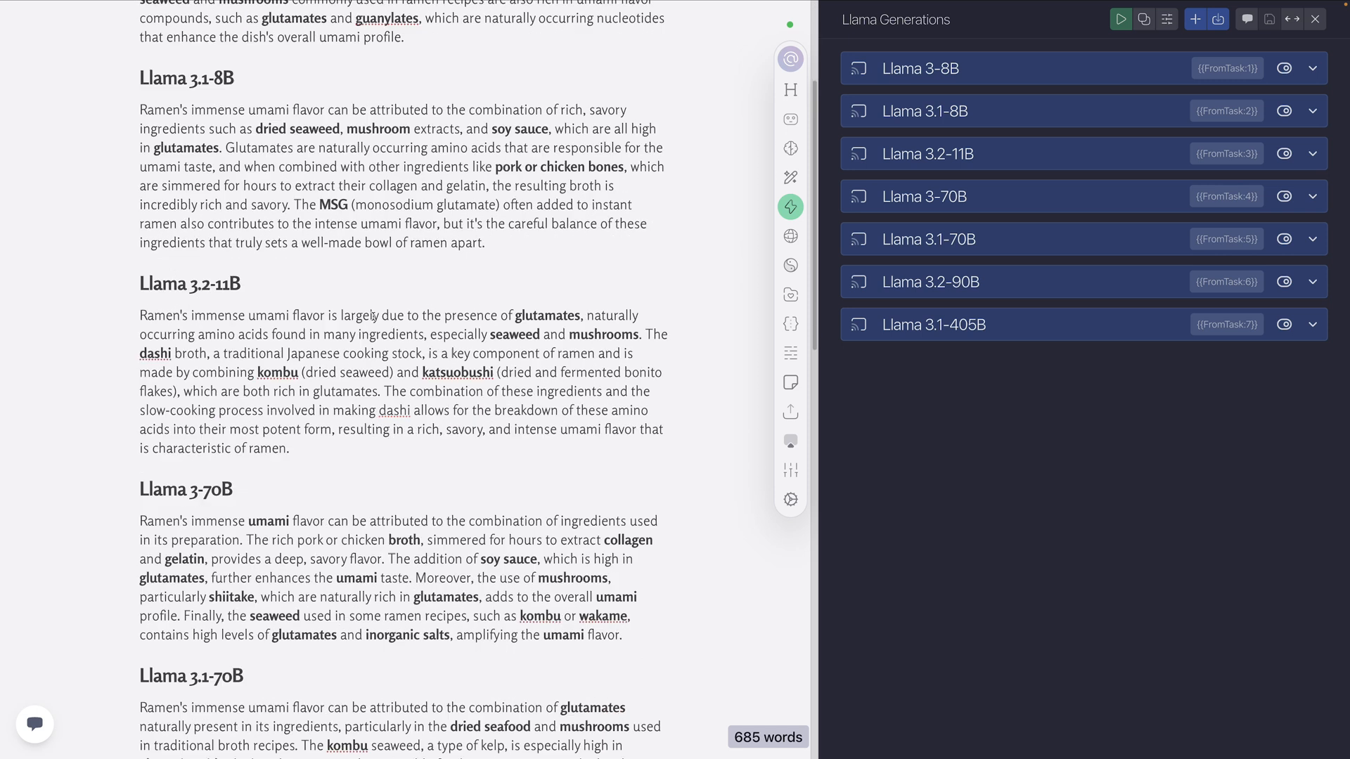
{"action": "scroll", "coordinate": [374, 317], "scroll_direction": "down", "scroll_amount": 4}
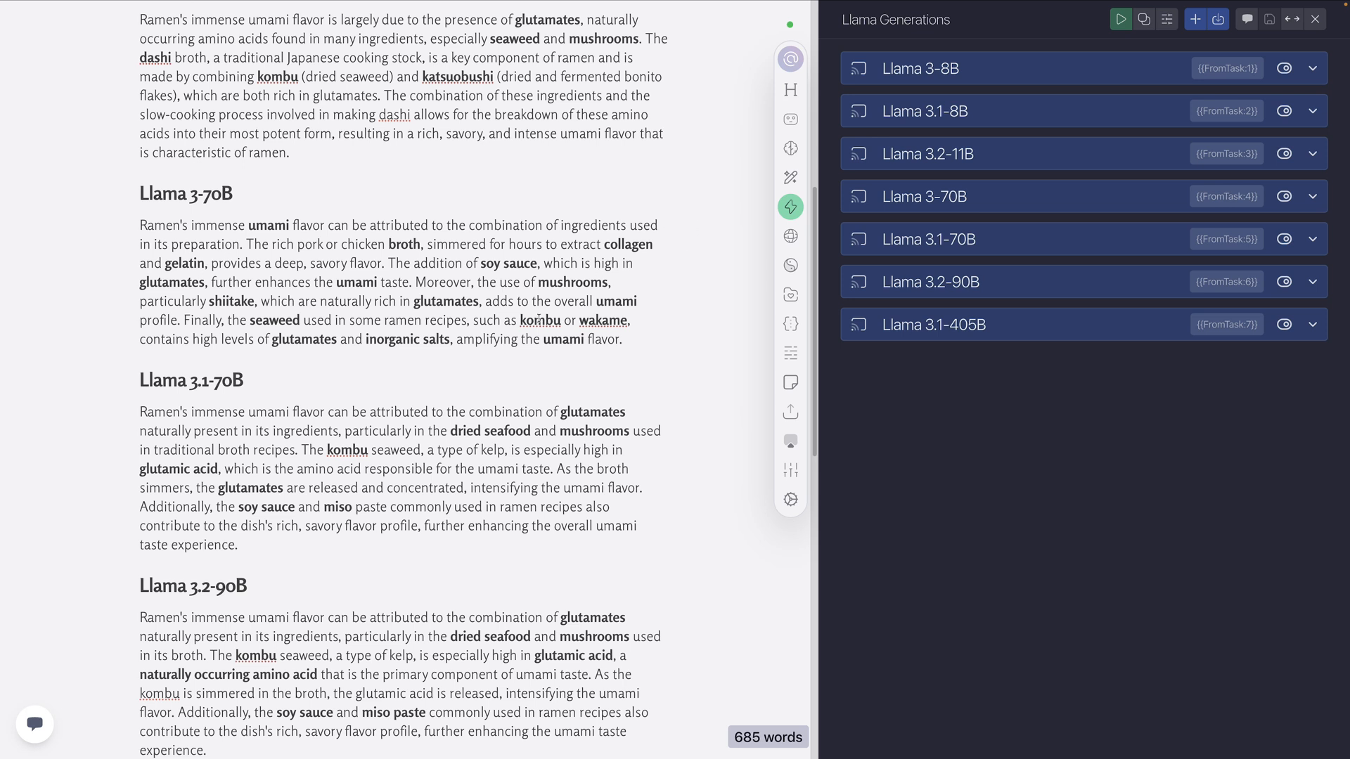
{"action": "scroll", "coordinate": [257, 344], "scroll_direction": "down", "scroll_amount": 1}
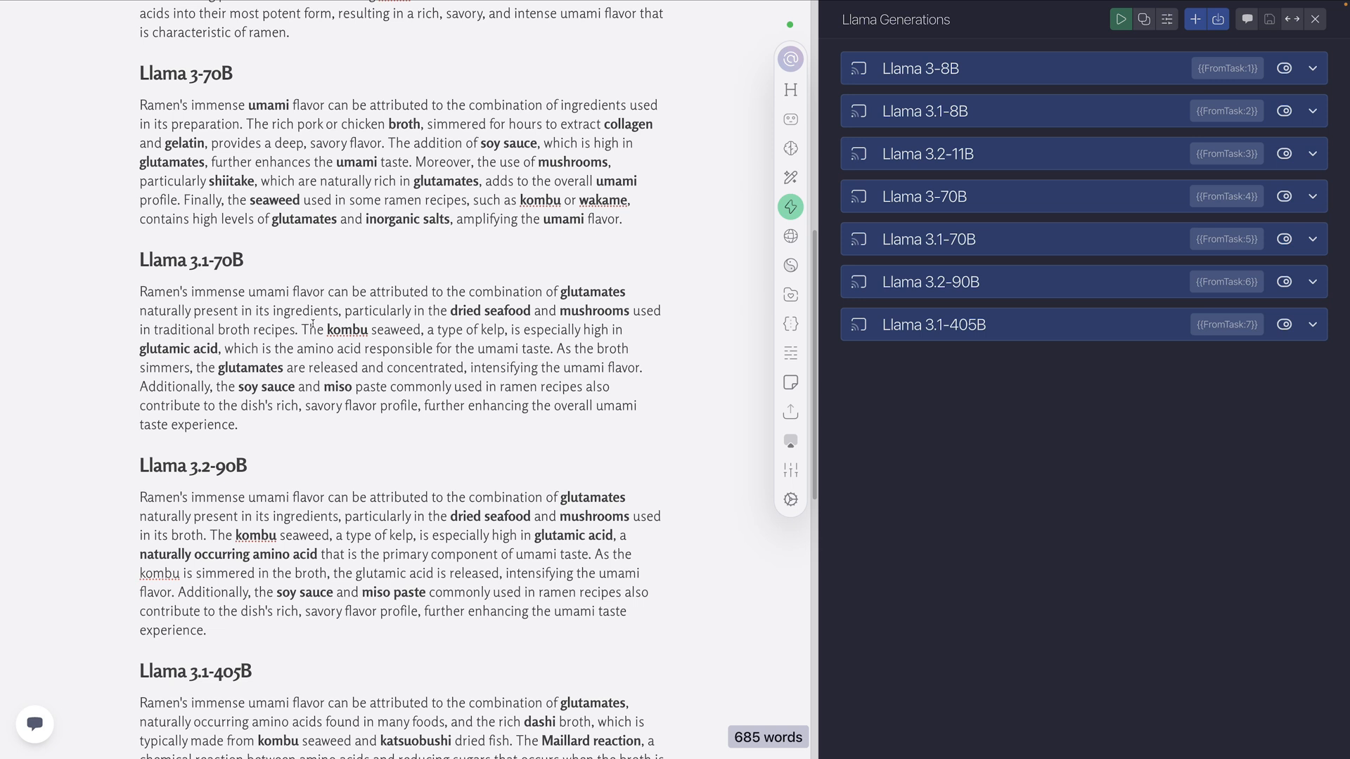
{"action": "scroll", "coordinate": [358, 320], "scroll_direction": "down", "scroll_amount": 2}
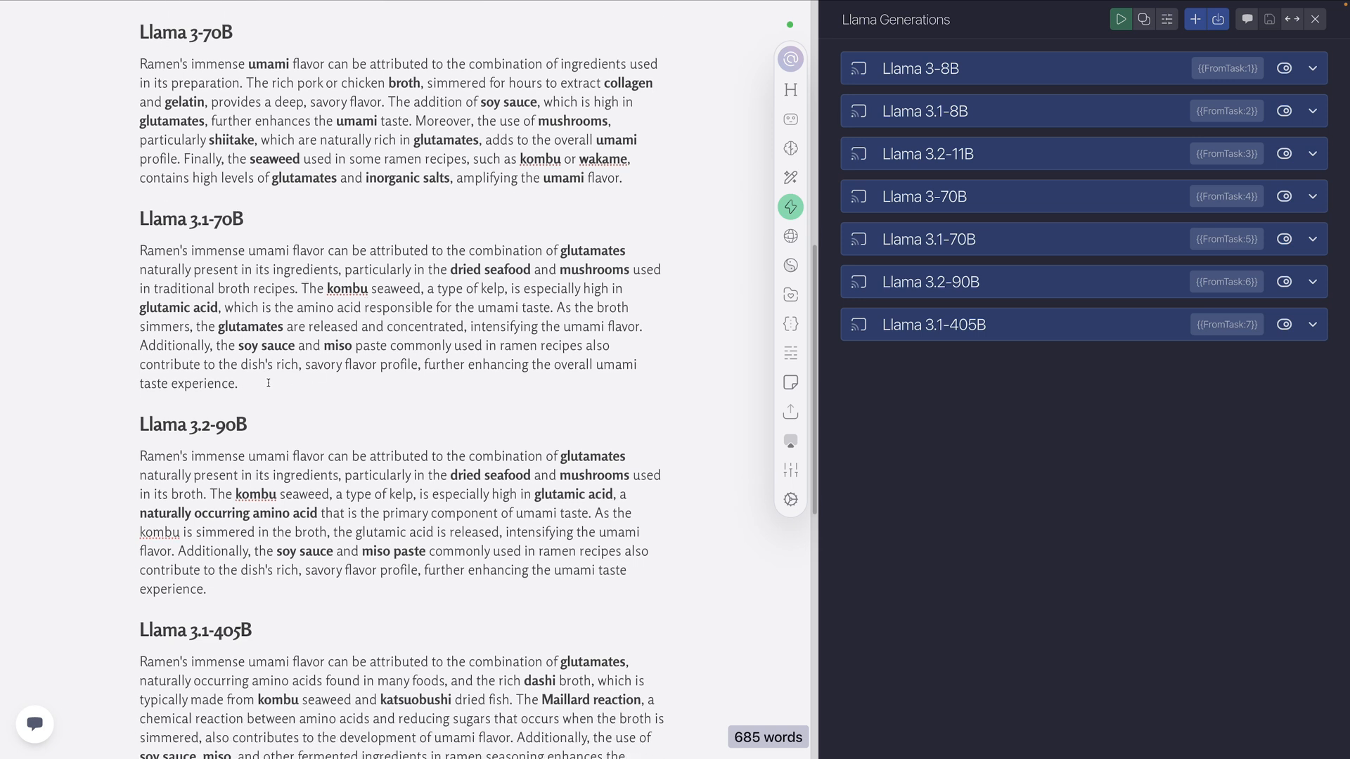
{"action": "scroll", "coordinate": [268, 384], "scroll_direction": "down", "scroll_amount": 2}
{"action": "scroll", "coordinate": [354, 335], "scroll_direction": "down", "scroll_amount": 4}
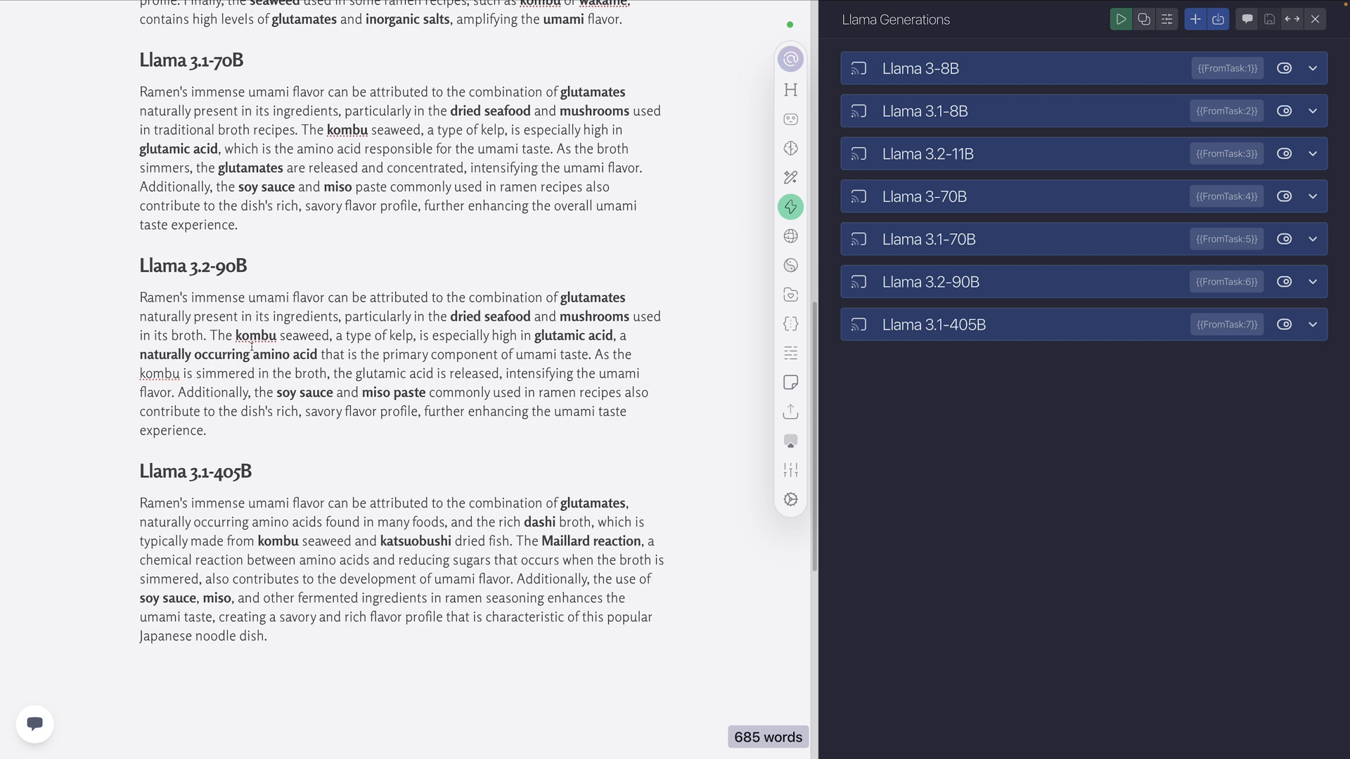
{"action": "scroll", "coordinate": [241, 350], "scroll_direction": "down", "scroll_amount": 2}
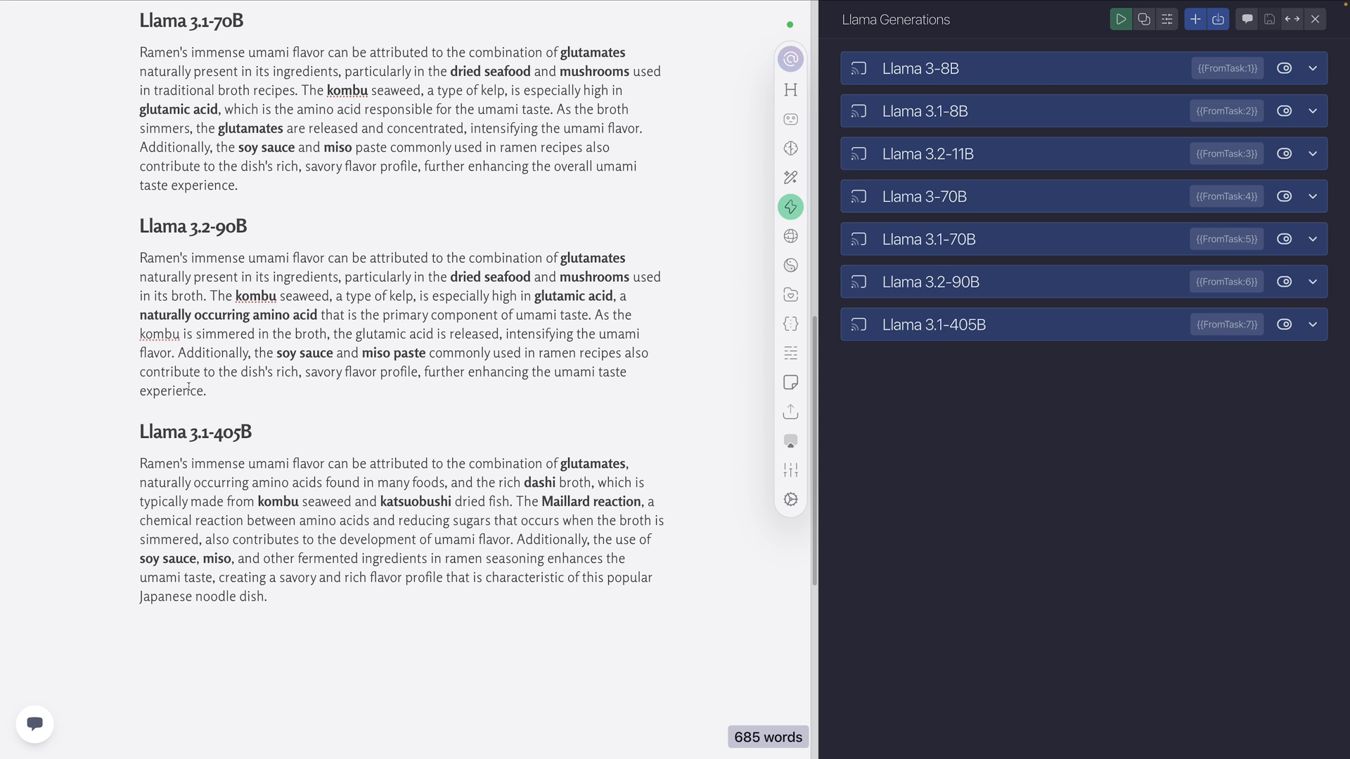
Compare the Llama 3.2-90B and Llama 3.1-405B paragraphs, focusing on their ingredient details and bolded key words
{"action": "left_click_drag", "start_coordinate": [536, 296], "coordinate": [613, 295]}
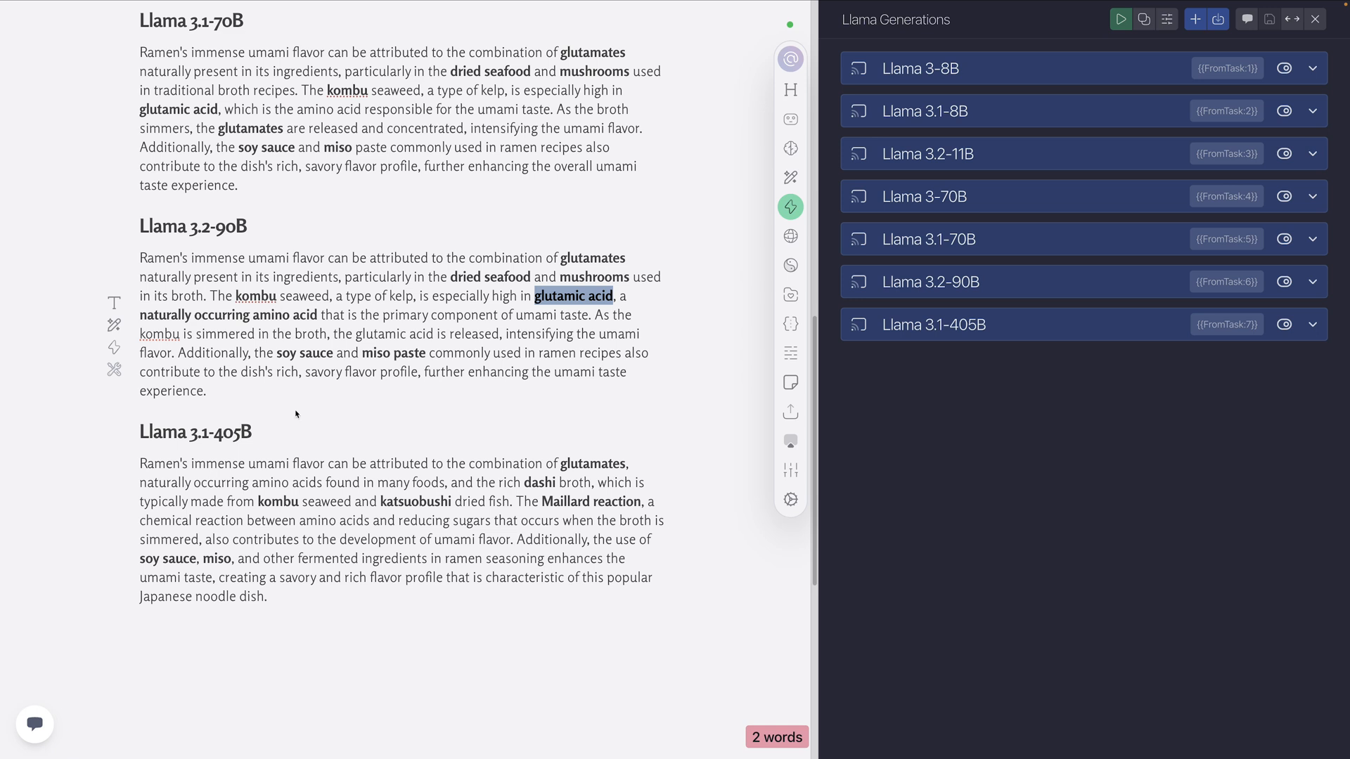
{"action": "left_click", "coordinate": [262, 380]}
{"action": "scroll", "coordinate": [255, 429], "scroll_direction": "down", "scroll_amount": 1}
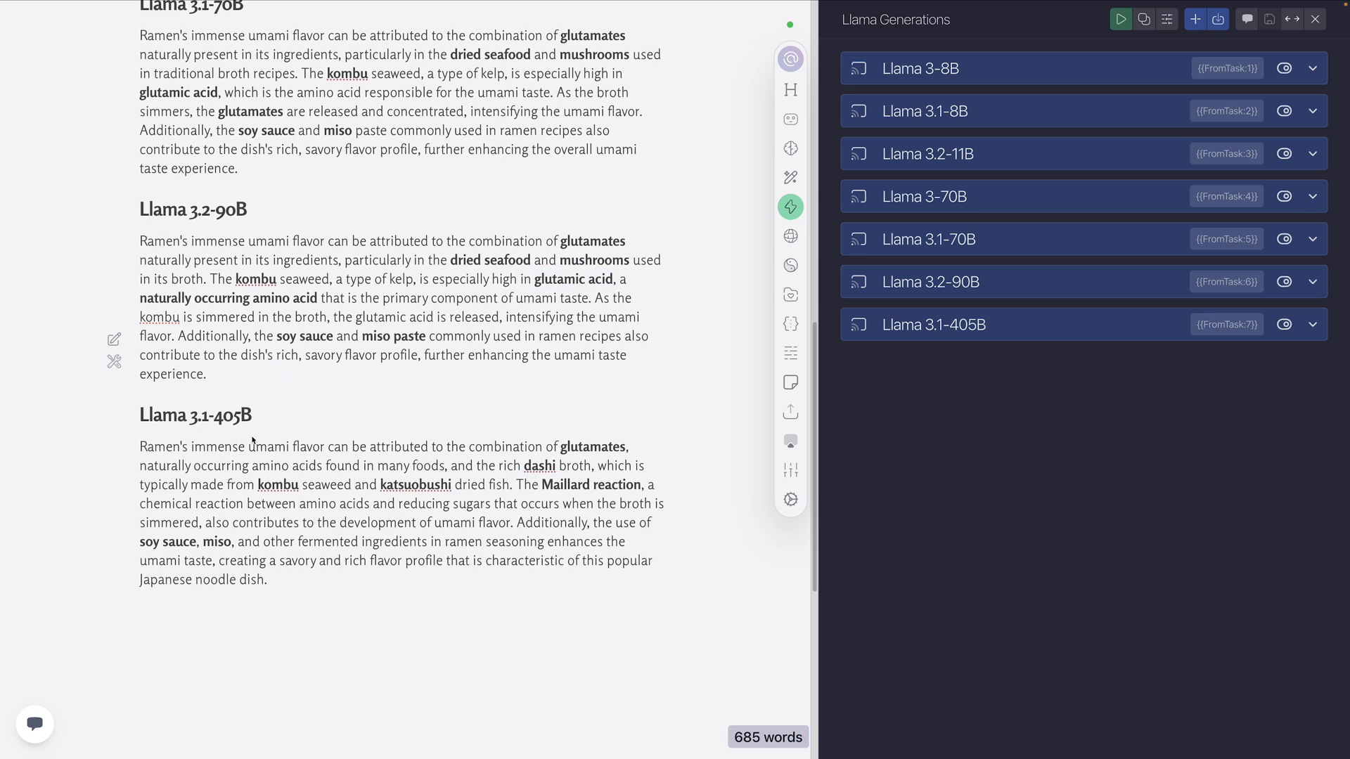
{"action": "scroll", "coordinate": [252, 440], "scroll_direction": "down", "scroll_amount": 4}
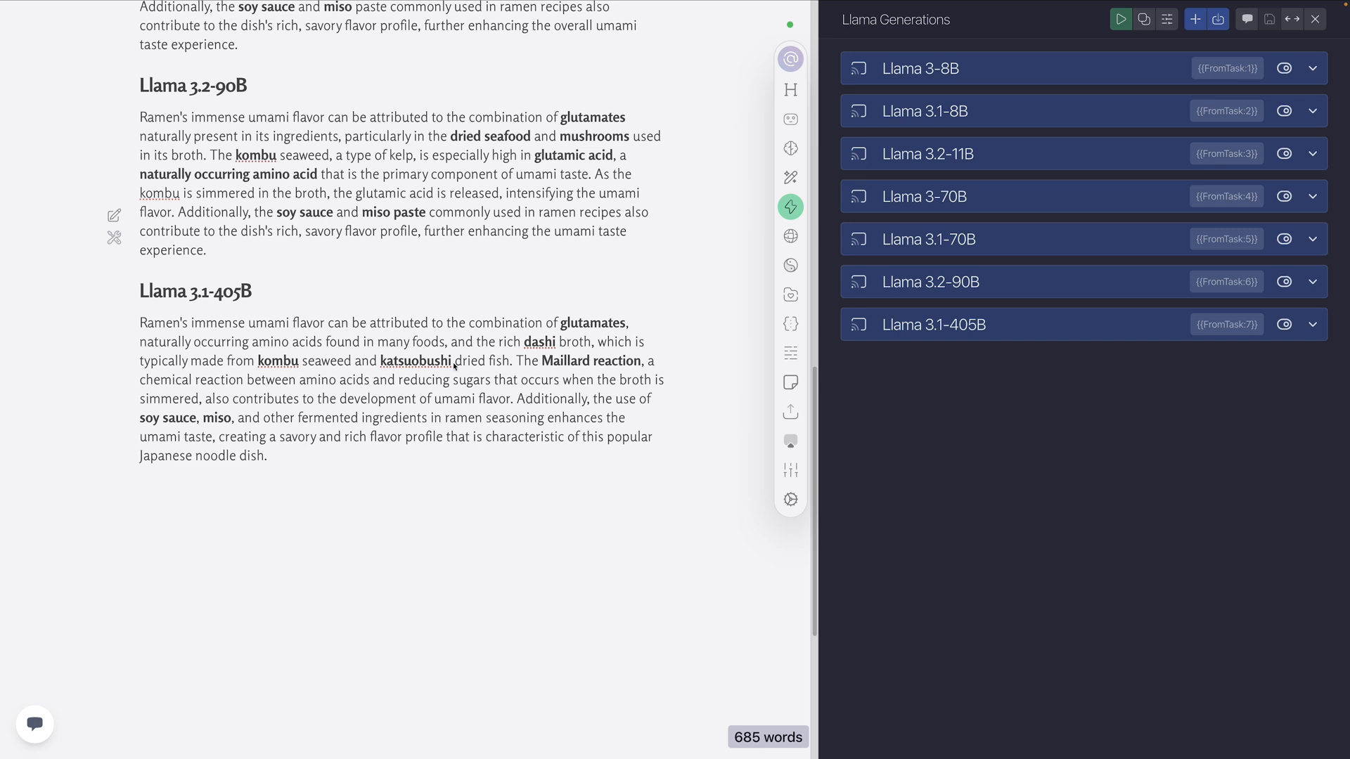
{"action": "scroll", "coordinate": [456, 368], "scroll_direction": "up", "scroll_amount": 3}
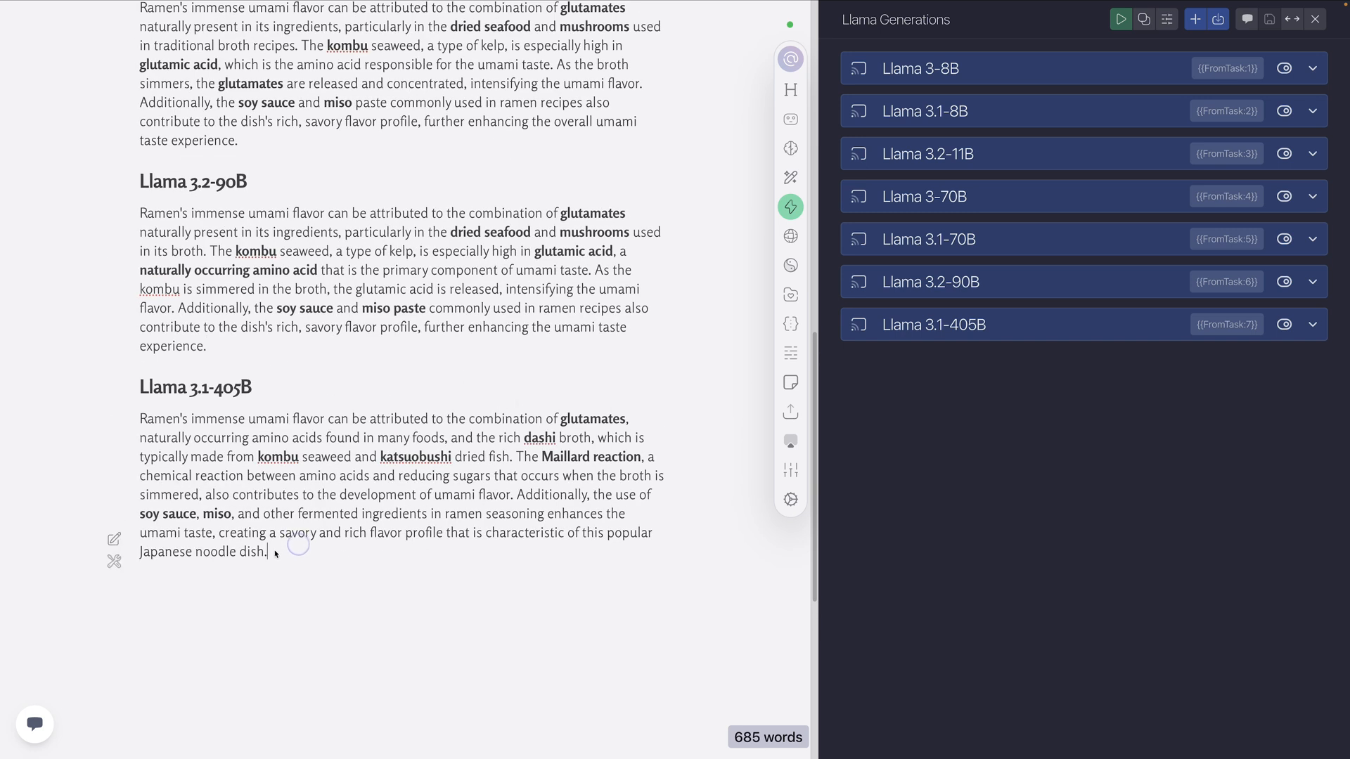
{"action": "left_click_drag", "start_coordinate": [270, 552], "coordinate": [126, 385]}
{"action": "left_click", "coordinate": [323, 400]}
Add a "Level 1" heading followed by a horizontal divider above the first Llama 3-8B section
{"action": "scroll", "coordinate": [397, 383], "scroll_direction": "up", "scroll_amount": 13}
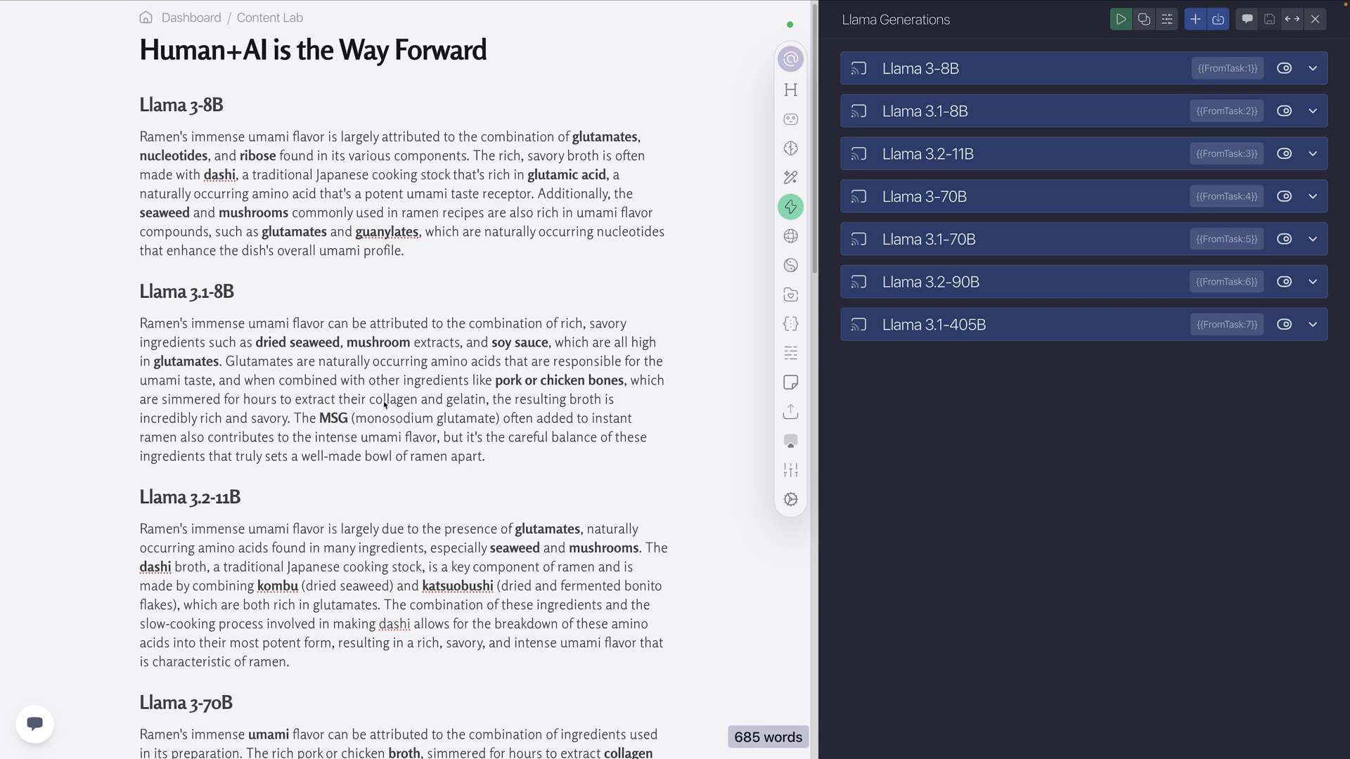
{"action": "left_click", "coordinate": [142, 100]}
{"action": "key", "text": "Return"}
{"action": "key", "text": "Up"}
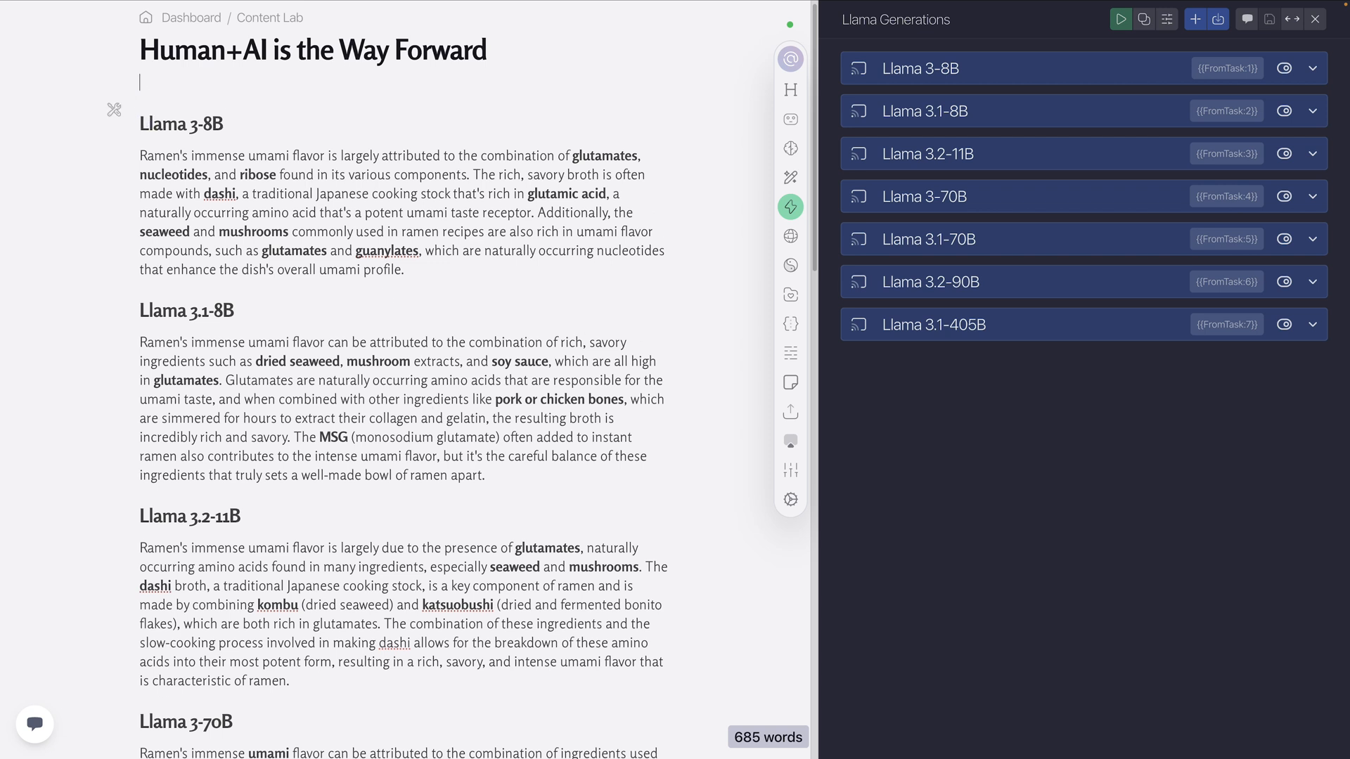
{"action": "type", "text": "@"}
{"action": "key", "text": "BackSpace"}
{"action": "type", "text": "# Level 1"}
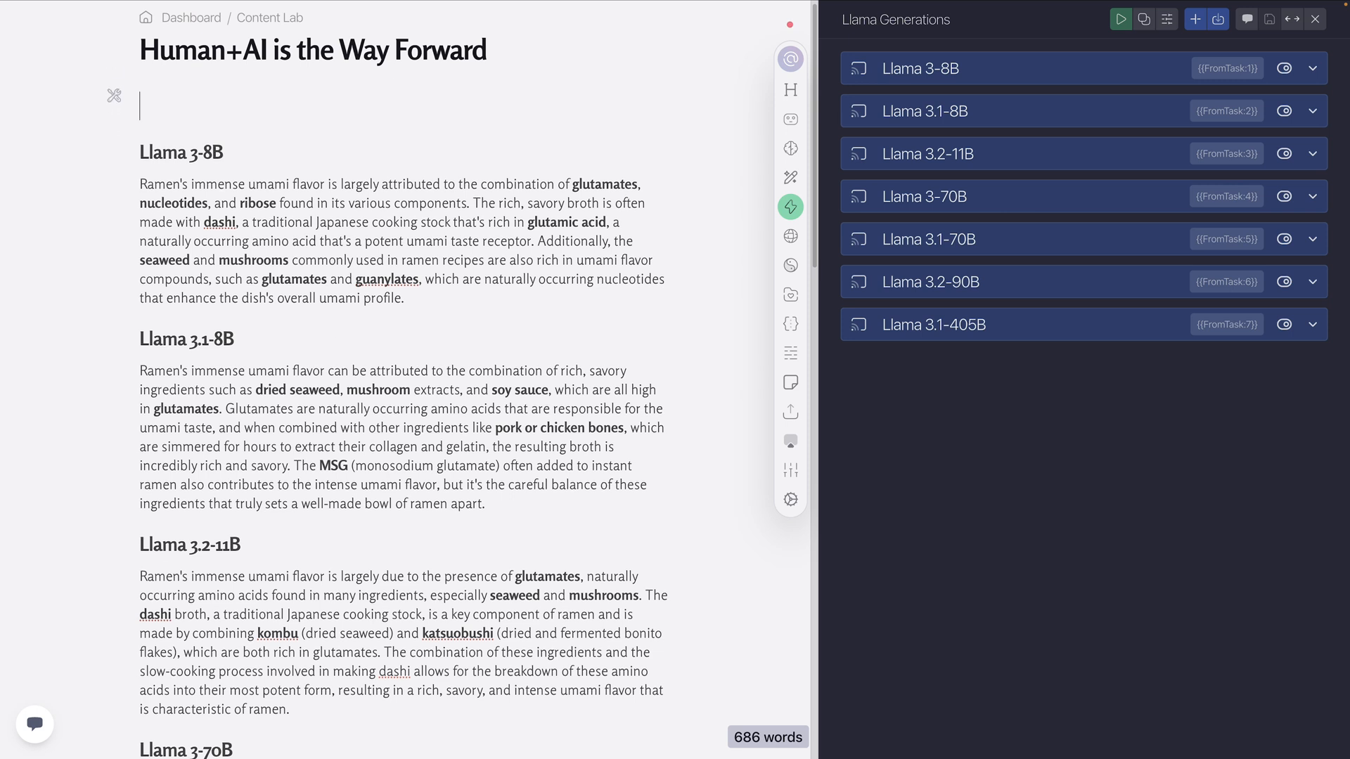
{"action": "key", "text": "Return"}
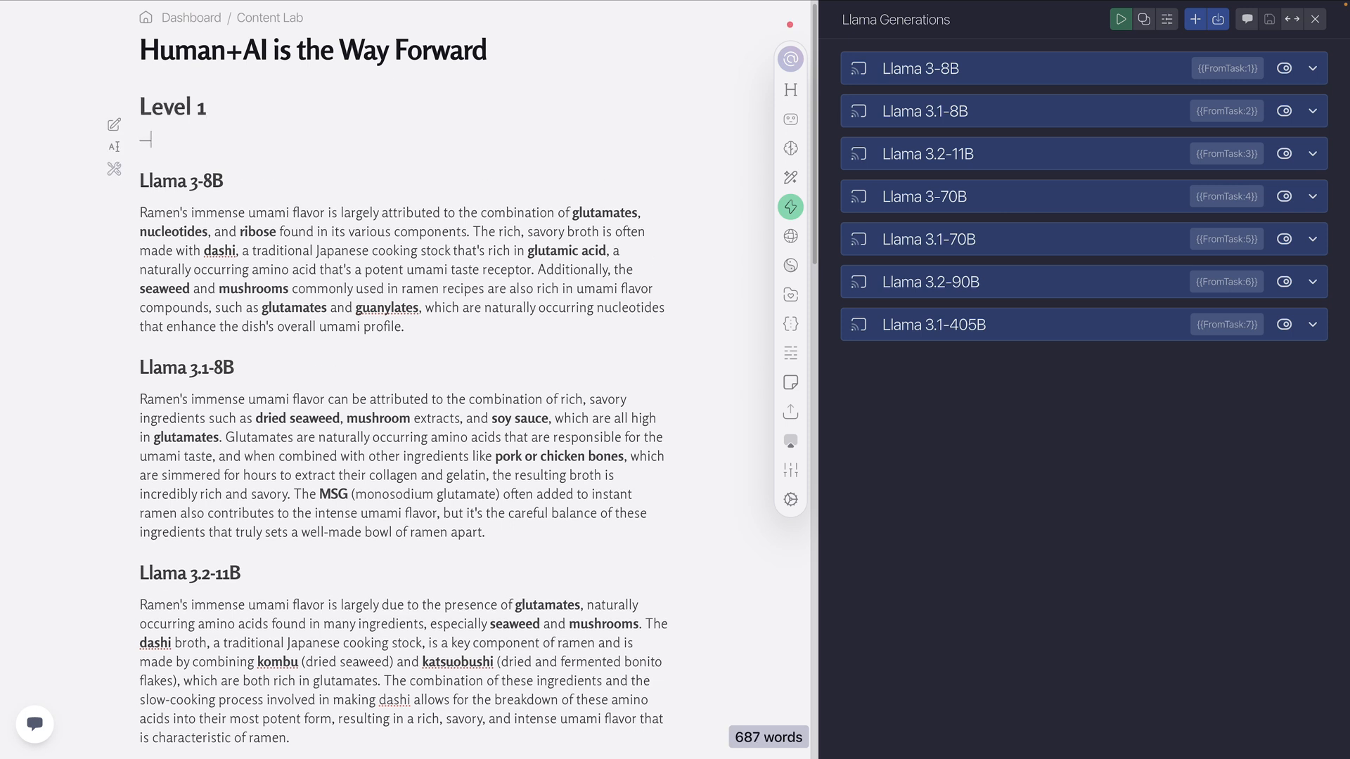
{"action": "type", "text": "---"}
Add a "Level 2" heading followed by a horizontal divider below the Llama 3.1-405B paragraph at the document's end
{"action": "scroll", "coordinate": [253, 307], "scroll_direction": "down", "scroll_amount": 15}
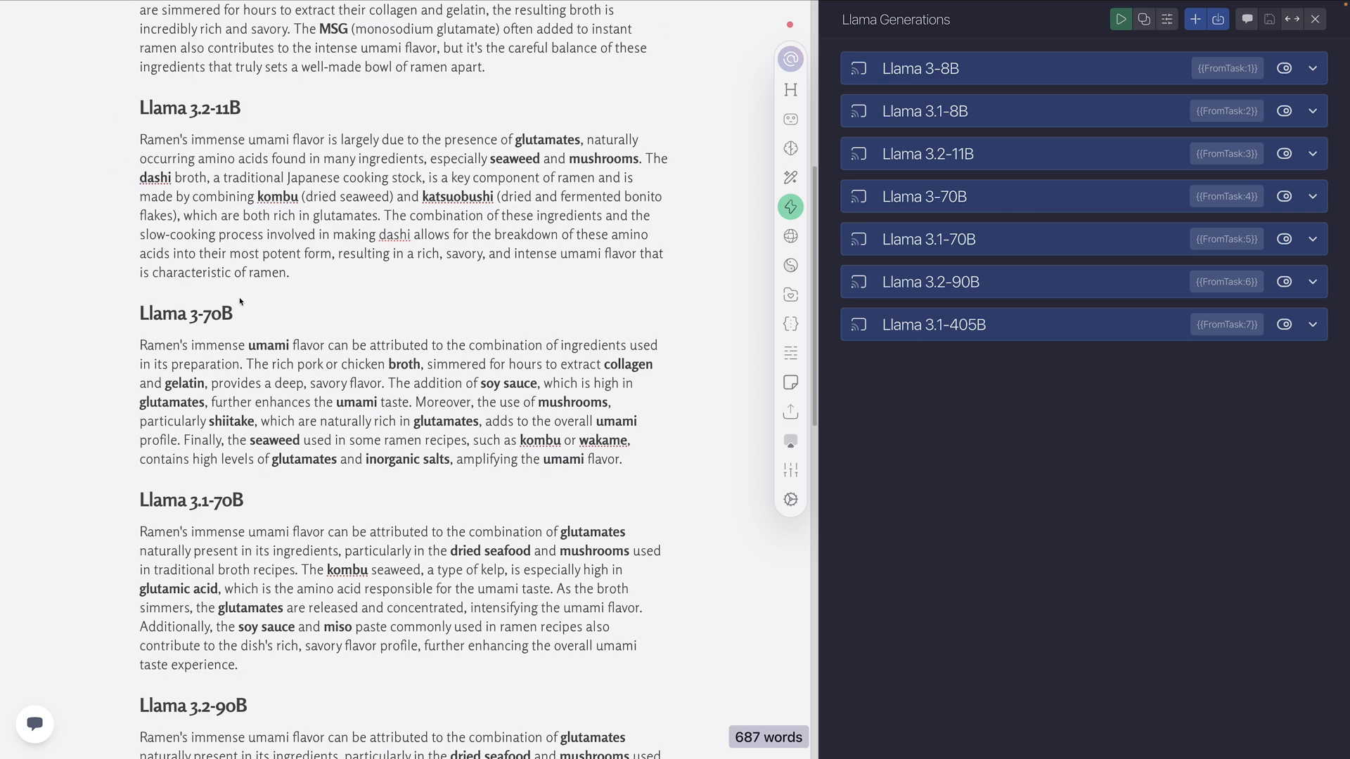
{"action": "left_click", "coordinate": [278, 418]}
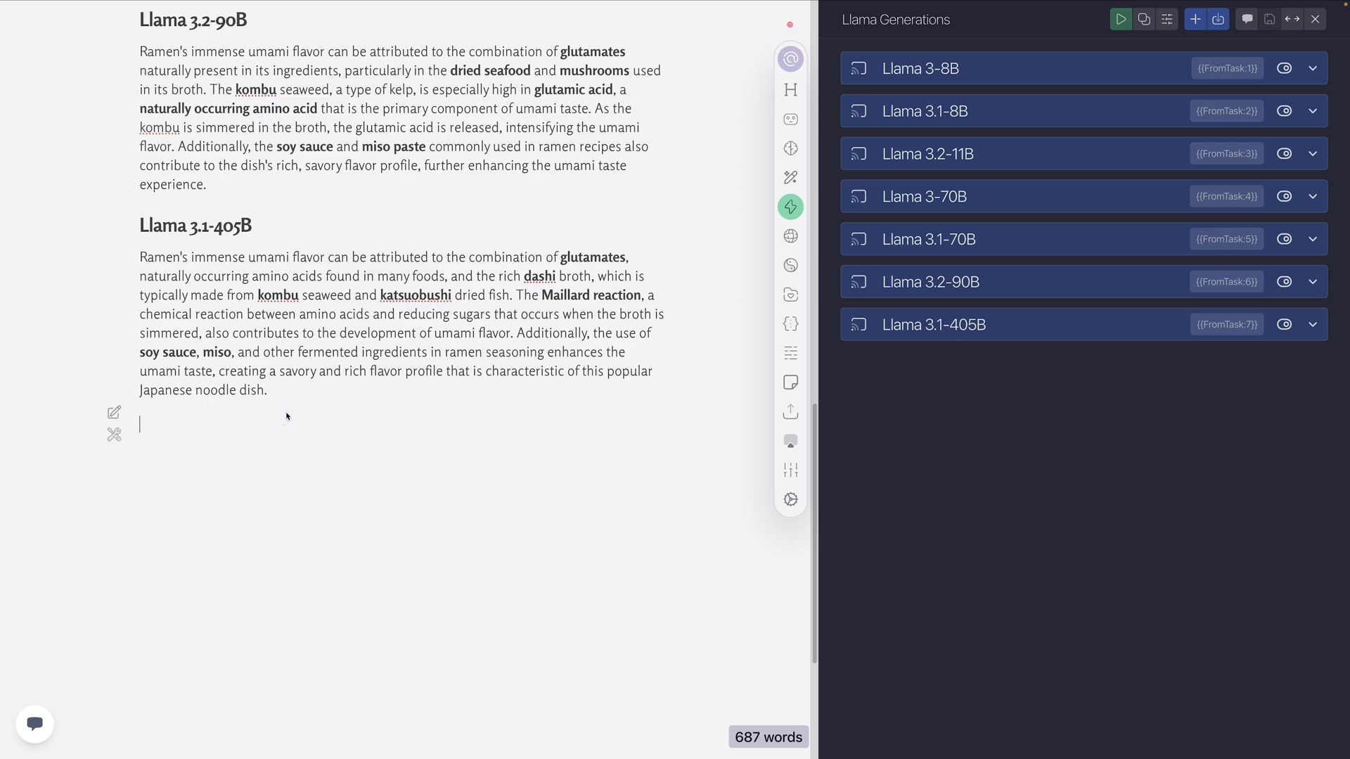
{"action": "type", "text": "## Level 2"}
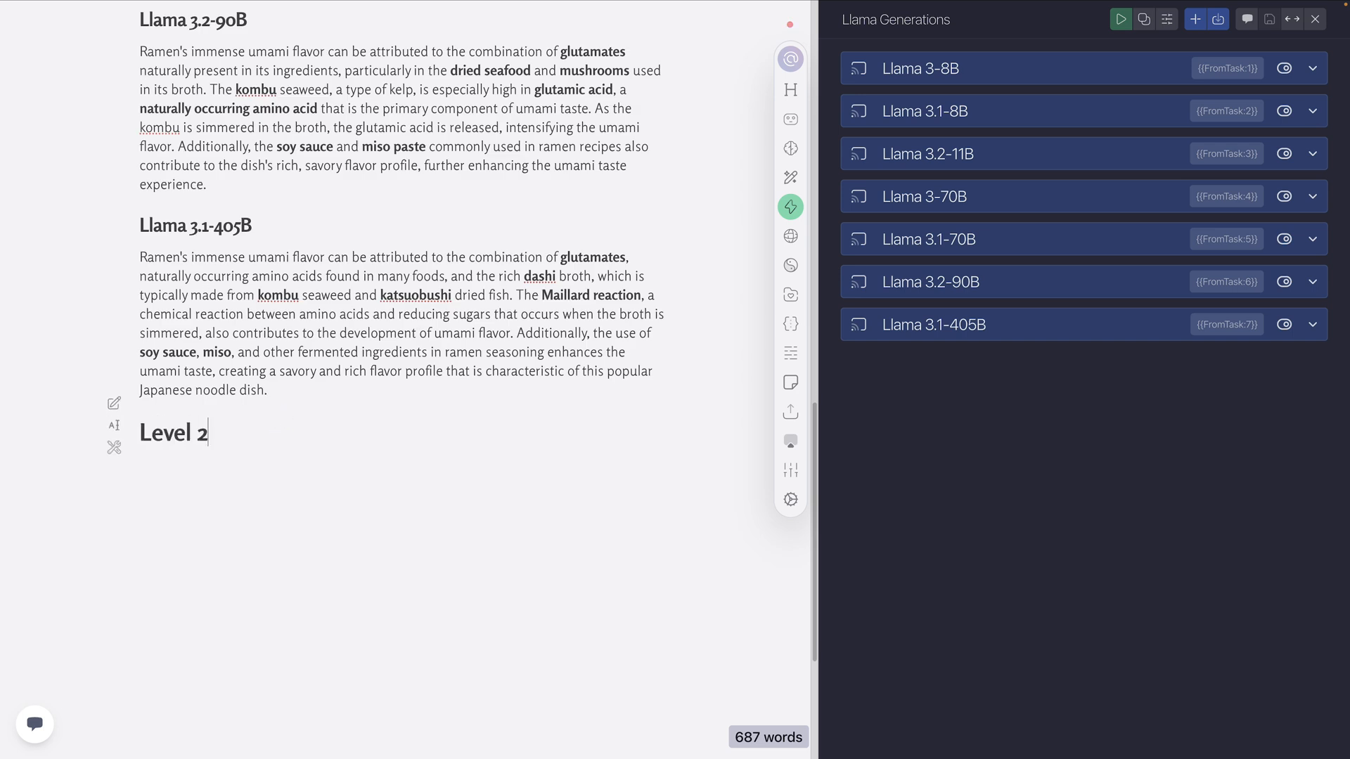
{"action": "key", "text": "Return"}
{"action": "type", "text": "---"}
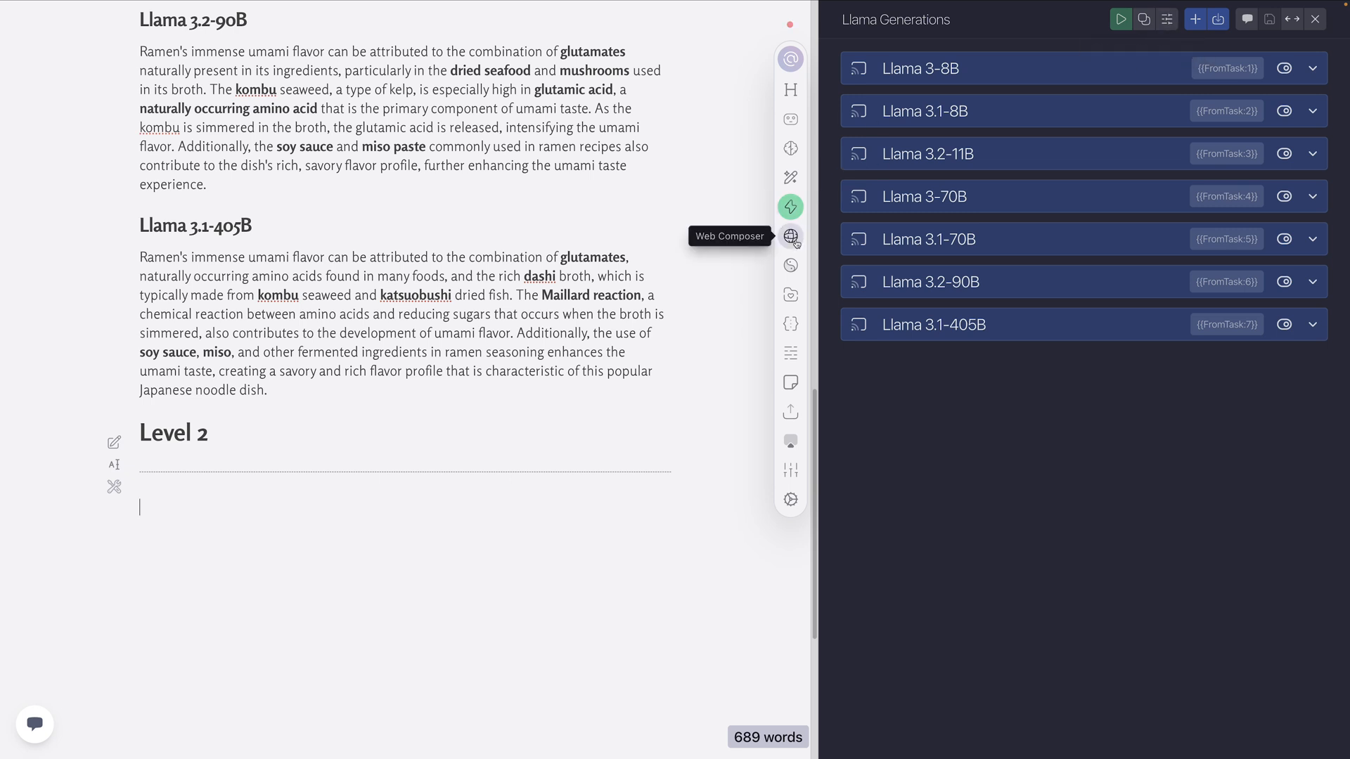
Replace the contents of the Llama Generations Prompt global memory with the Ramen Umami 2 snippet
{"action": "left_click", "coordinate": [792, 323]}
{"action": "left_click", "coordinate": [944, 193]}
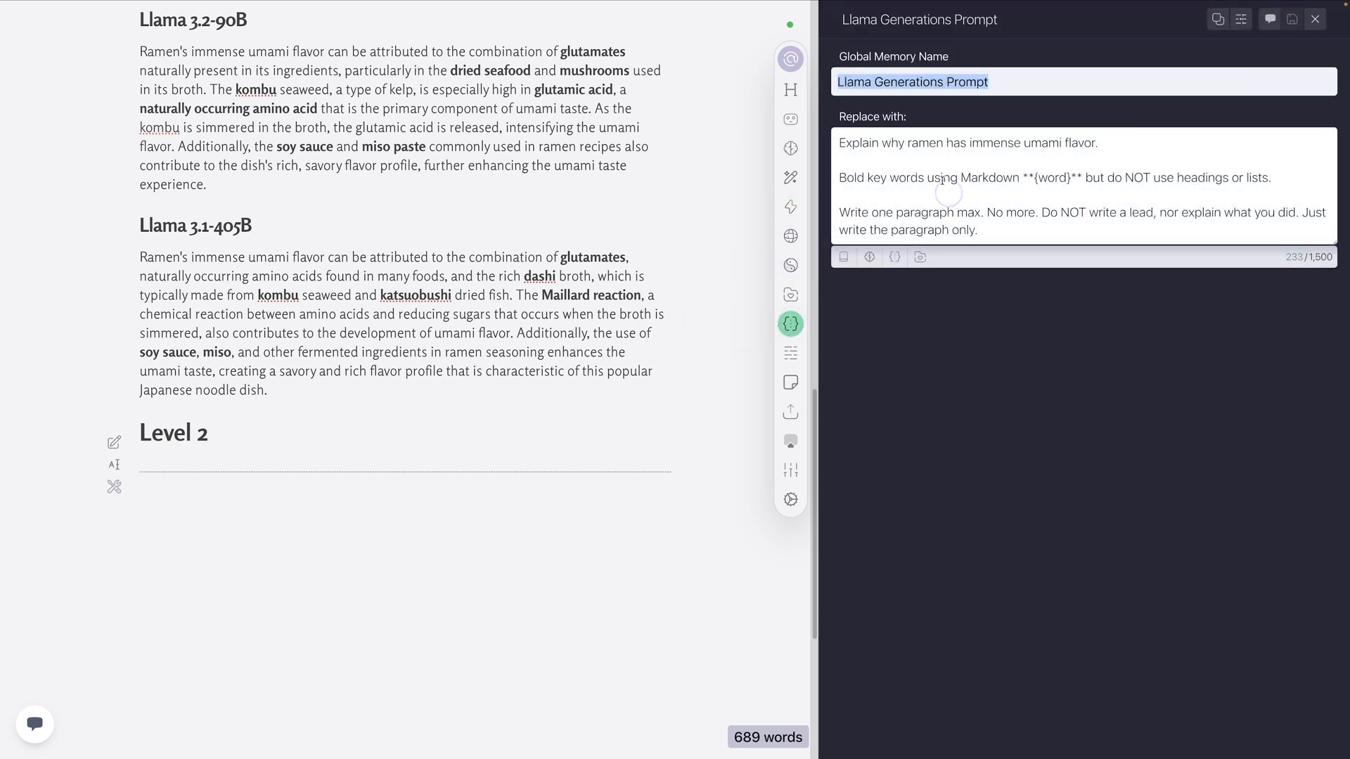
{"action": "left_click", "coordinate": [934, 173]}
{"action": "key", "text": "ctrl+a"}
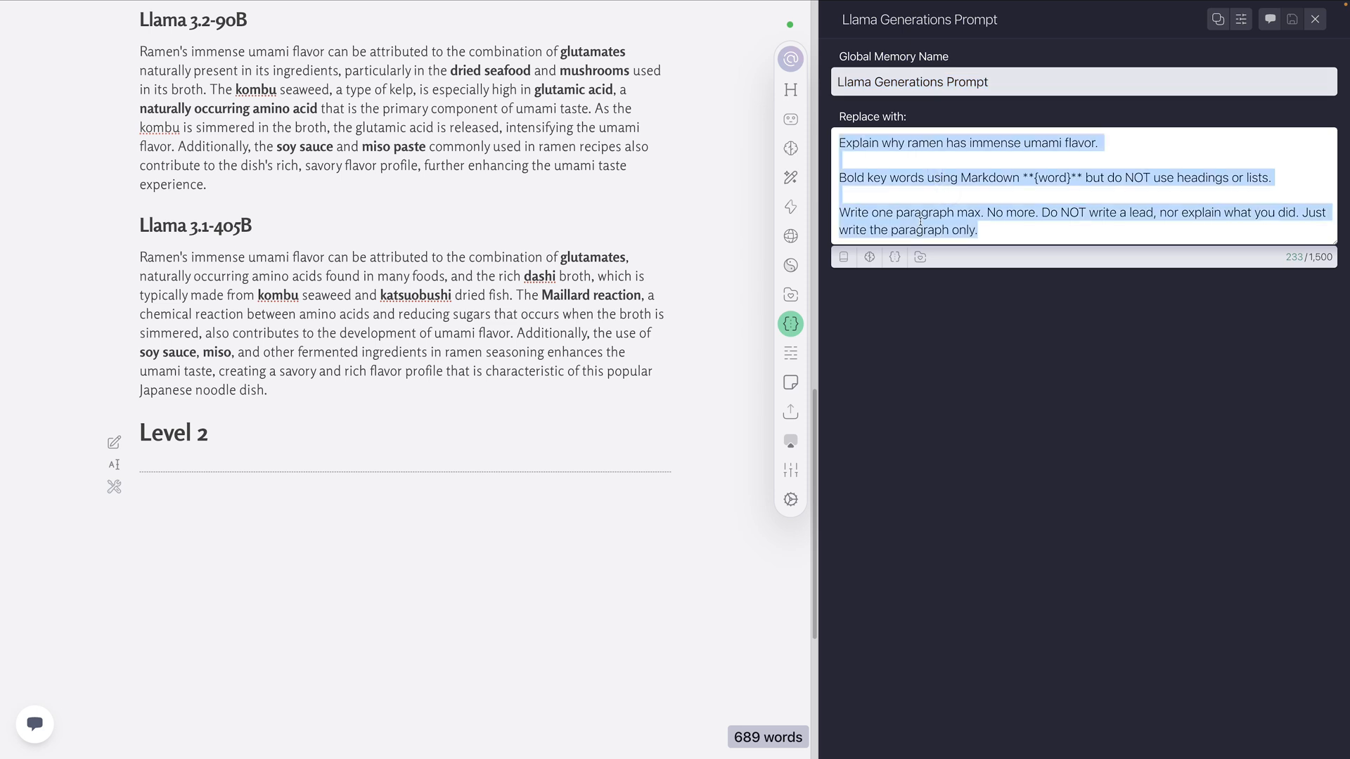
{"action": "key", "text": "BackSpace"}
{"action": "left_click", "coordinate": [920, 191]}
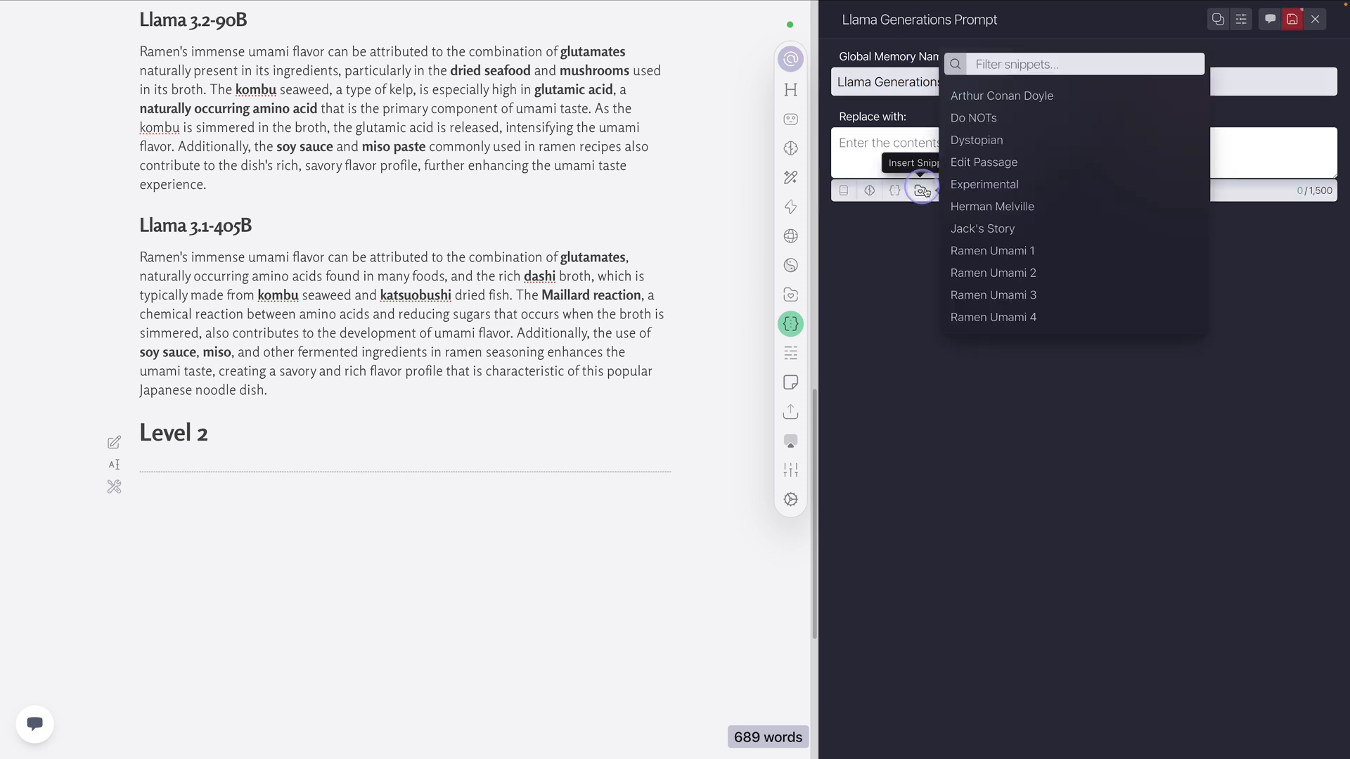
{"action": "left_click", "coordinate": [991, 273]}
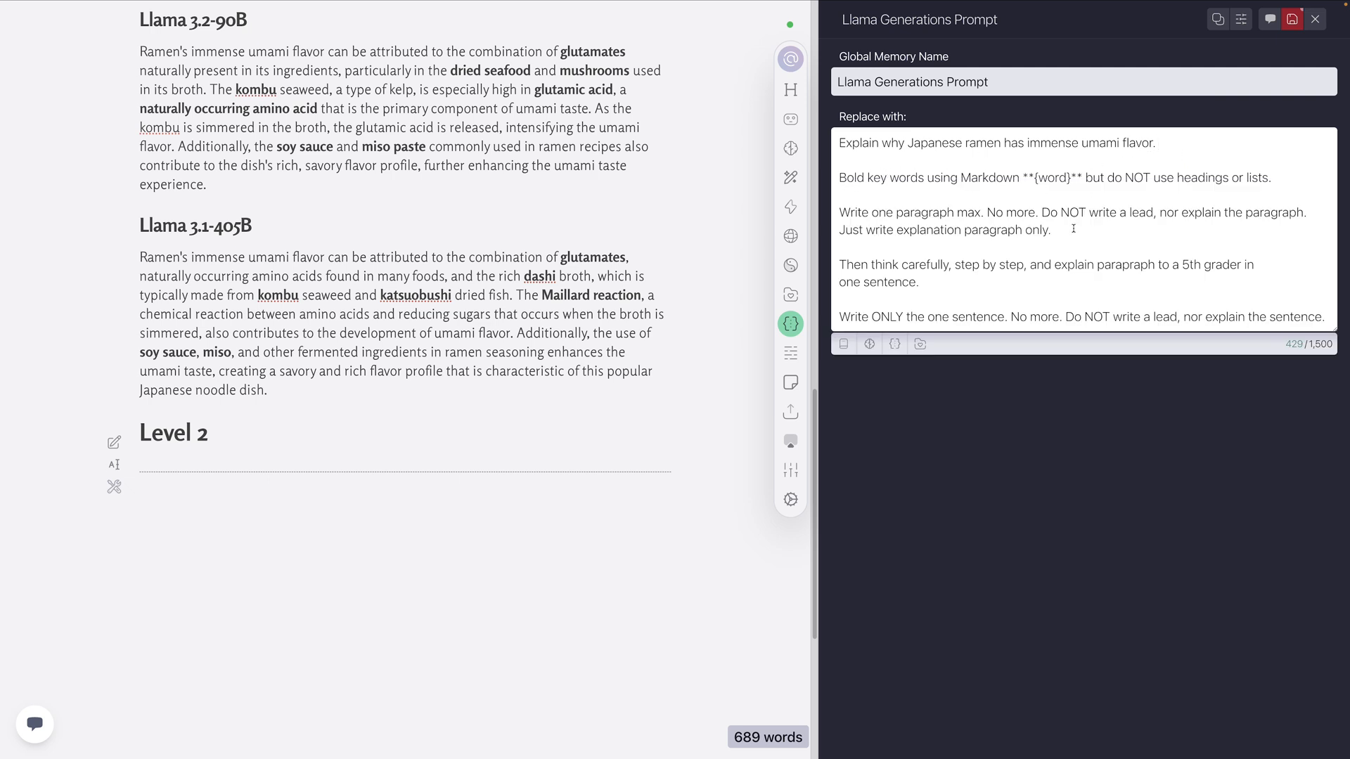
Insert "the" after "explain" in the prompt's 5th grader instruction, then save and close the global memory
{"action": "left_click_drag", "start_coordinate": [838, 264], "coordinate": [1169, 265]}
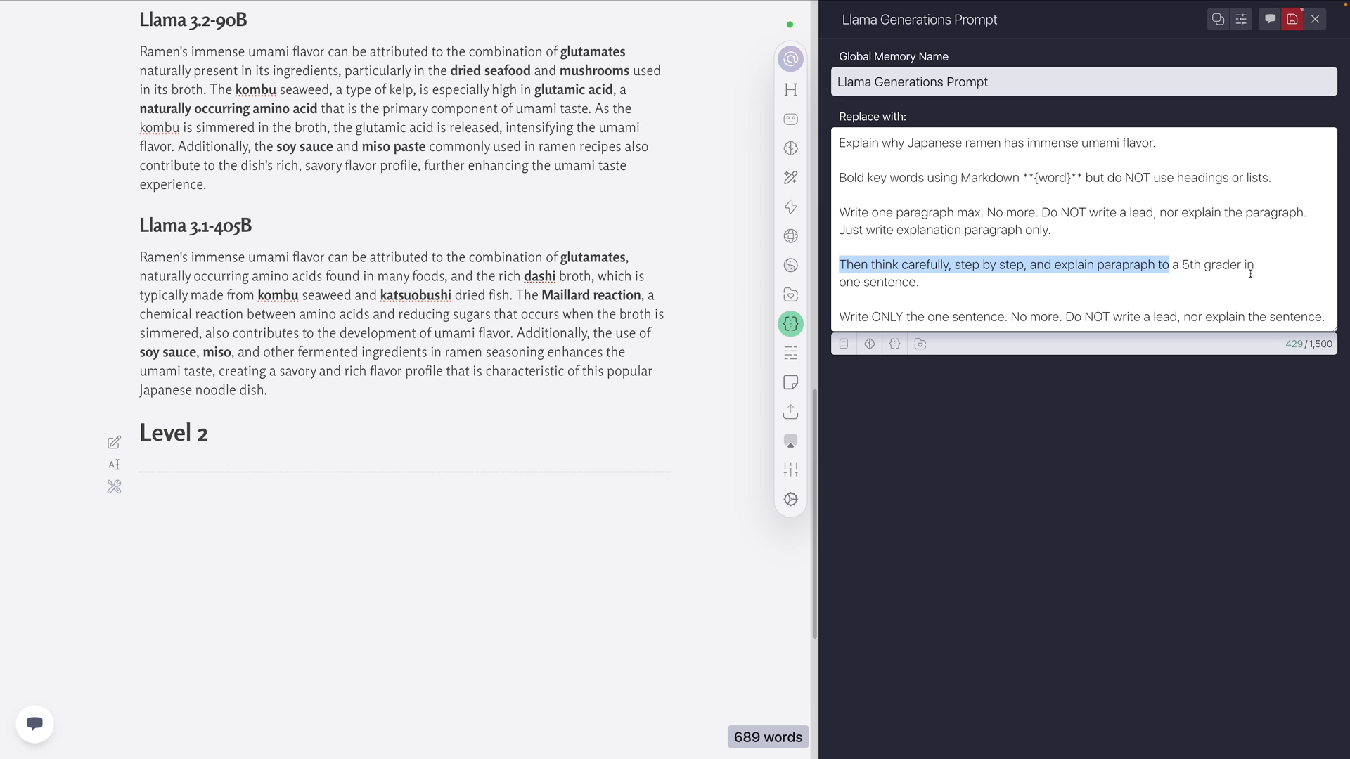
{"action": "left_click", "coordinate": [1177, 272]}
{"action": "left_click", "coordinate": [1098, 265]}
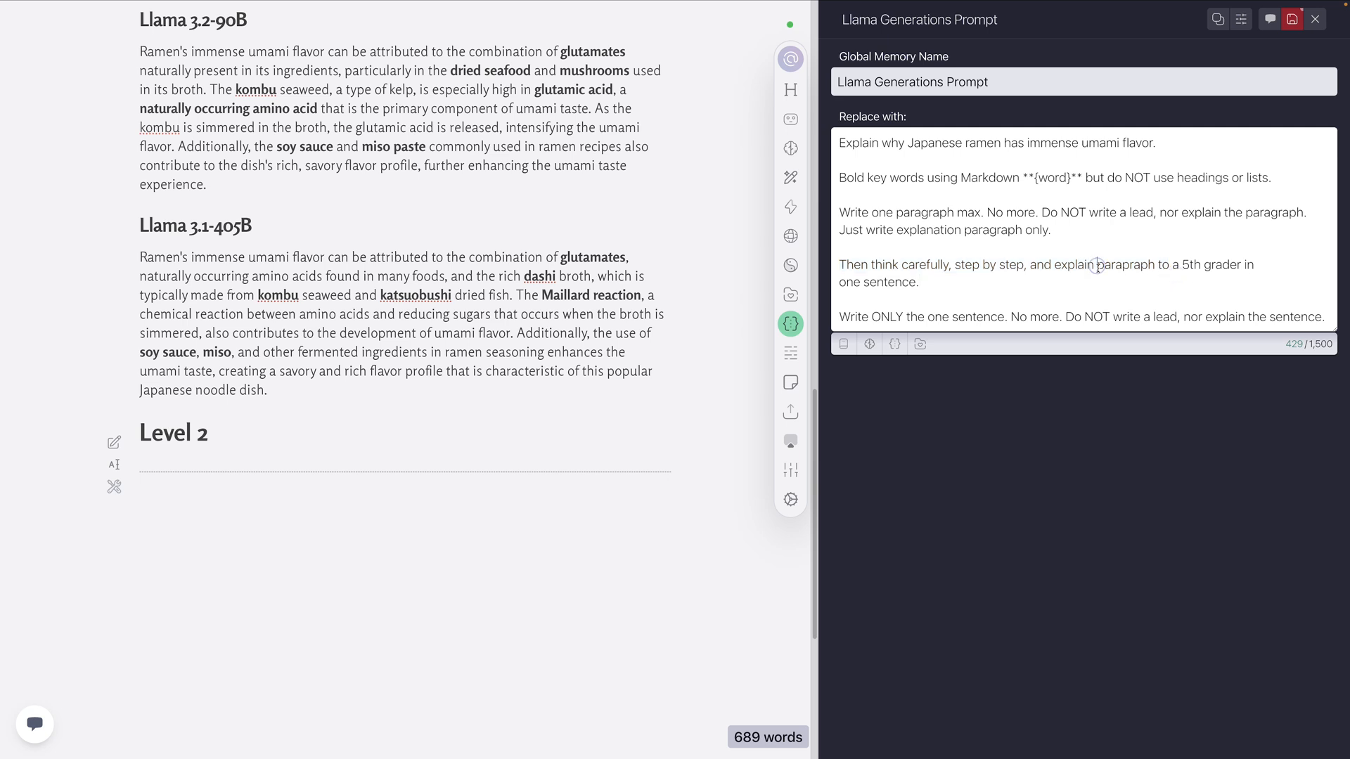
{"action": "type", "text": "the"}
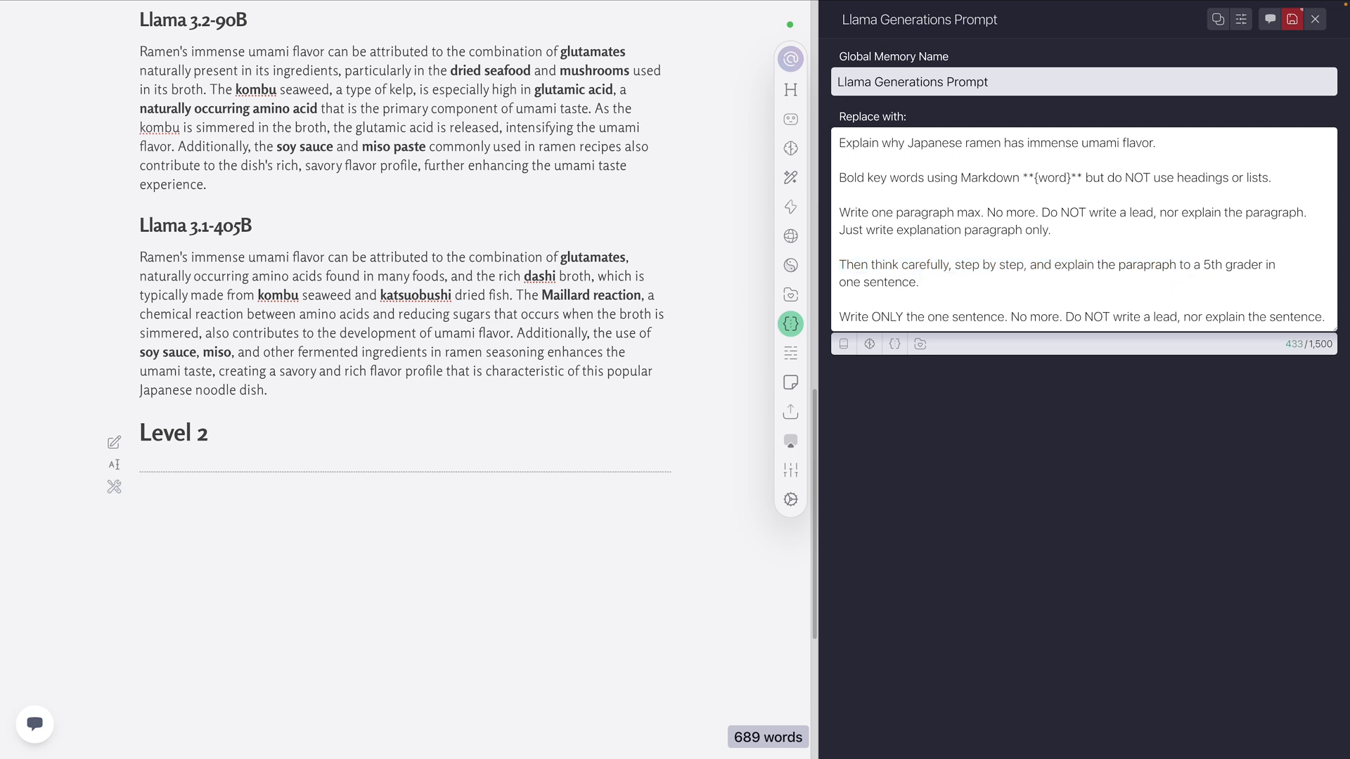
{"action": "left_click_drag", "start_coordinate": [937, 278], "coordinate": [853, 265]}
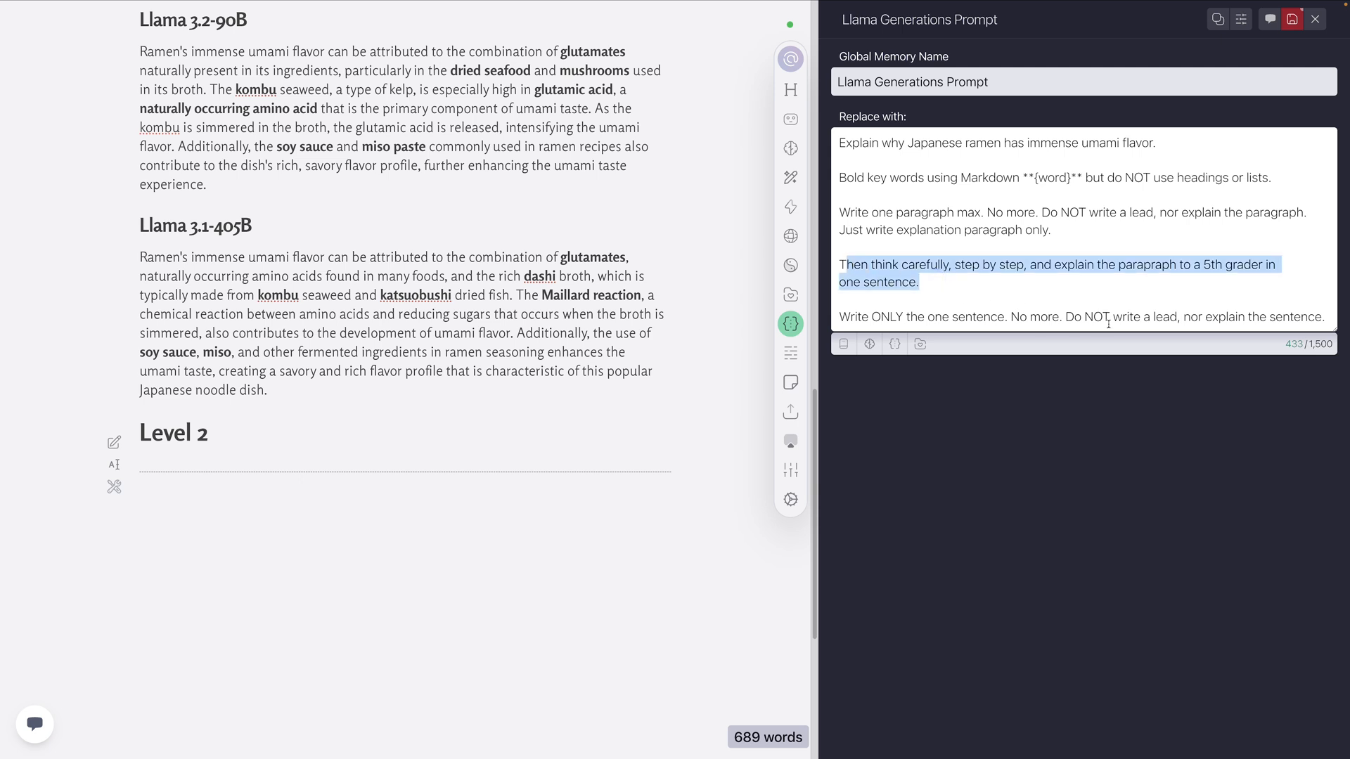
{"action": "left_click", "coordinate": [1117, 237]}
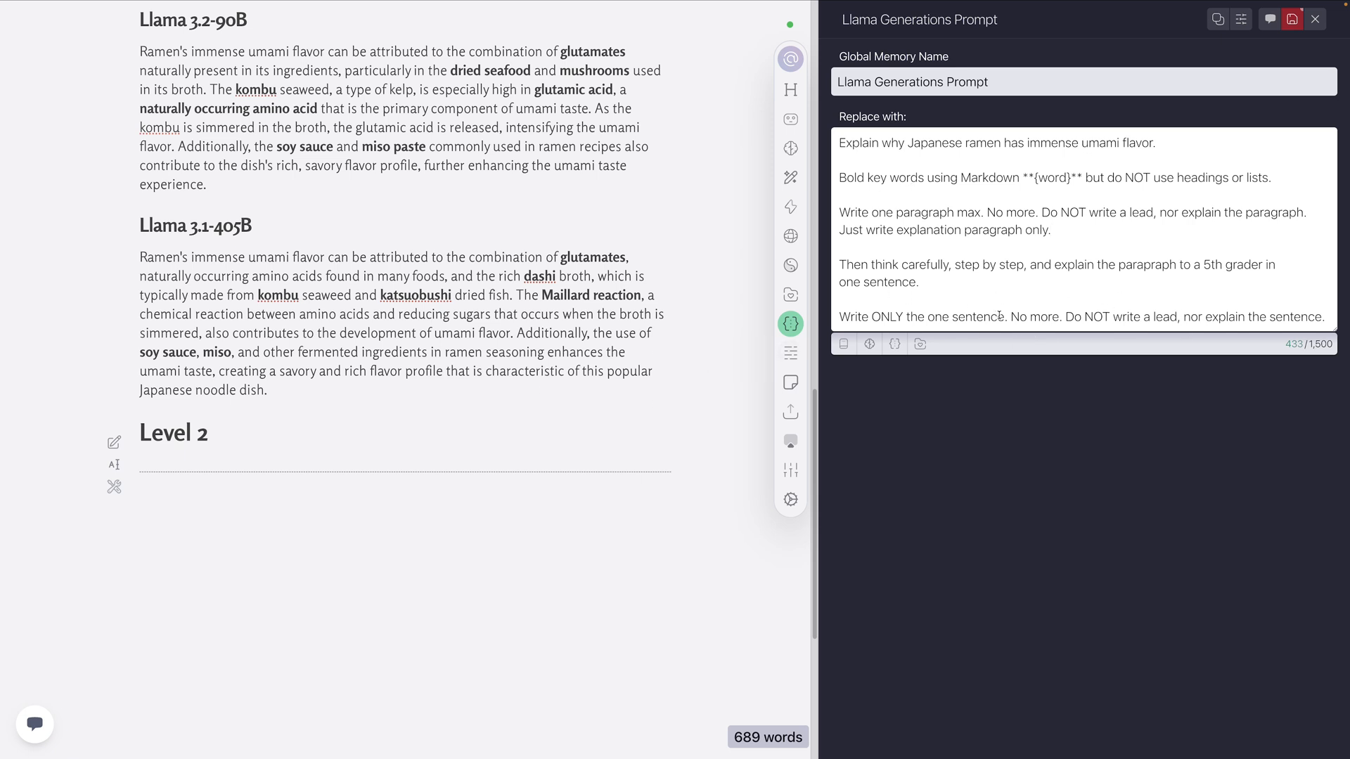
{"action": "left_click", "coordinate": [1230, 263]}
{"action": "left_click", "coordinate": [949, 281]}
{"action": "left_click", "coordinate": [1292, 19]}
{"action": "left_click", "coordinate": [1313, 19]}
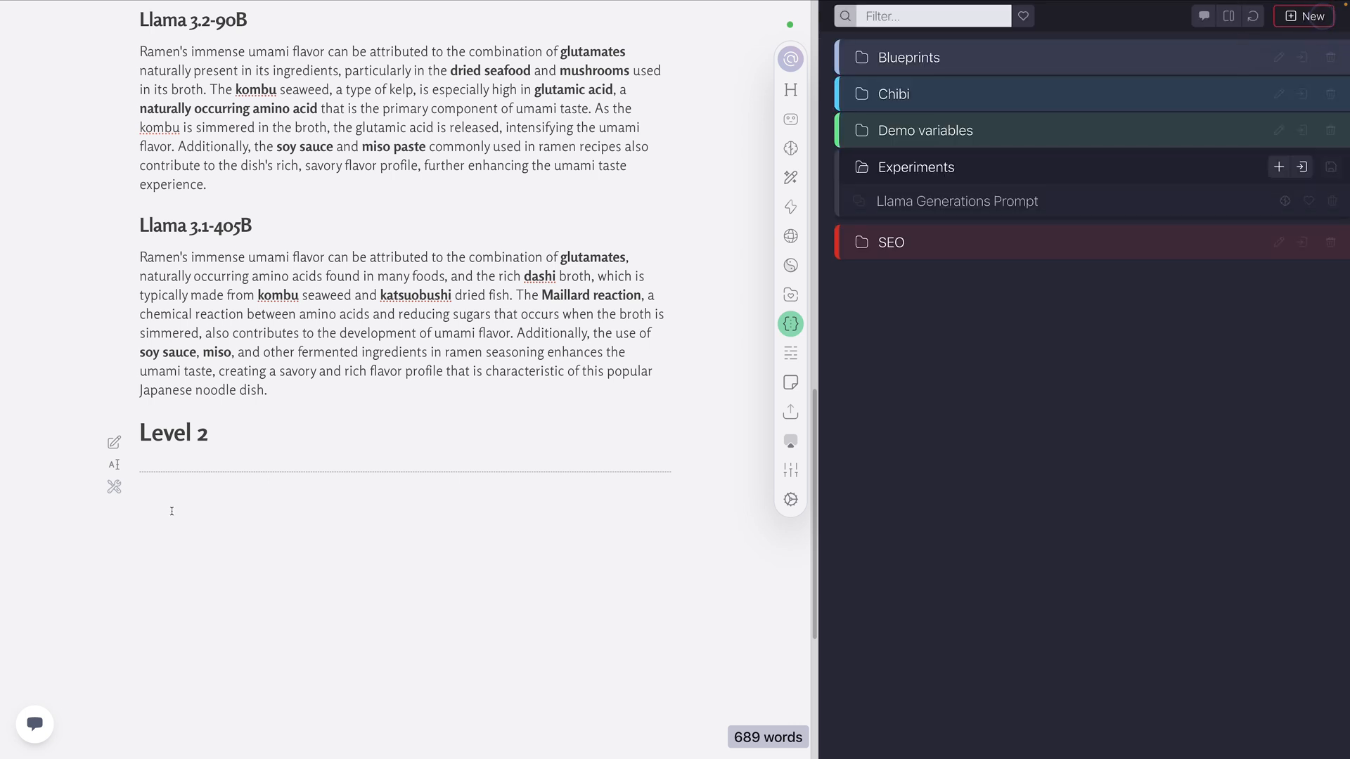
Run the Llama Generations action below the Level 2 divider and follow the output through all seven models
{"action": "left_click", "coordinate": [791, 206]}
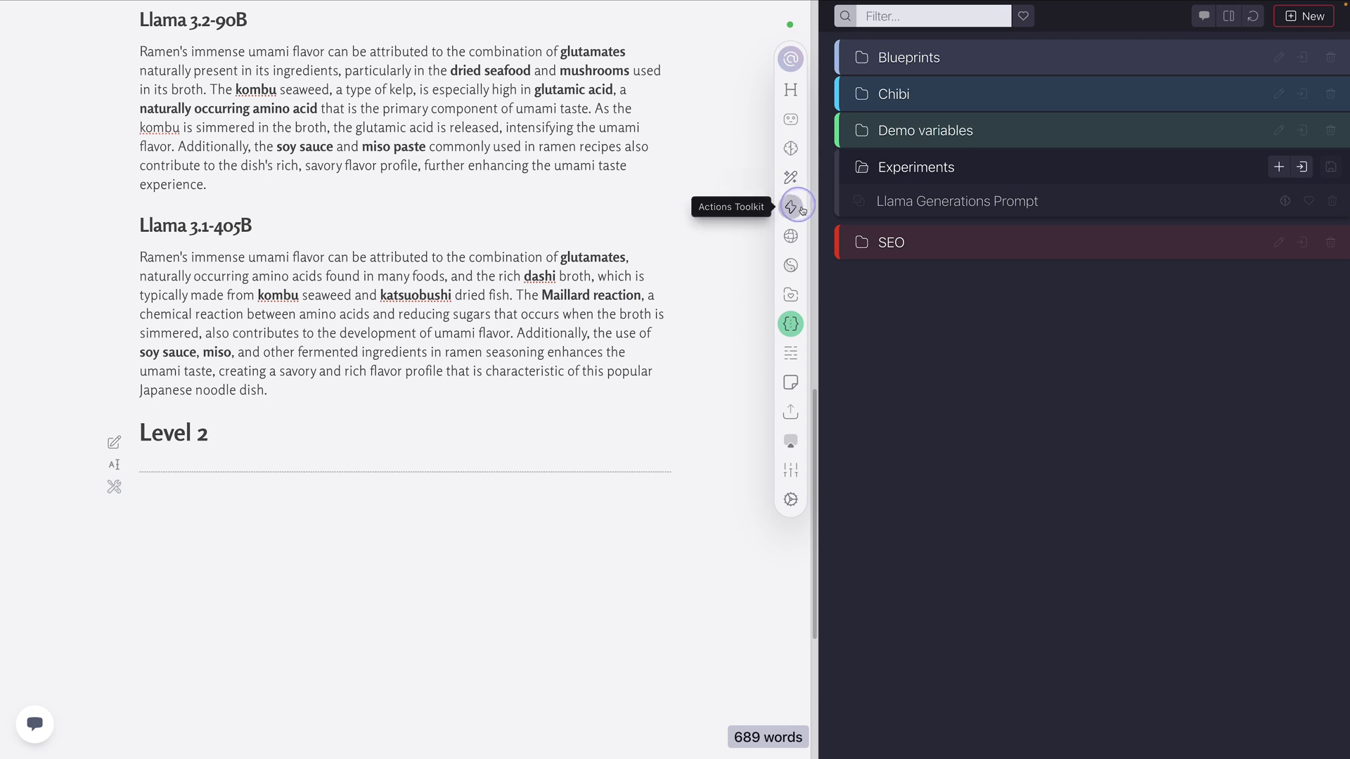
{"action": "left_click", "coordinate": [1120, 19]}
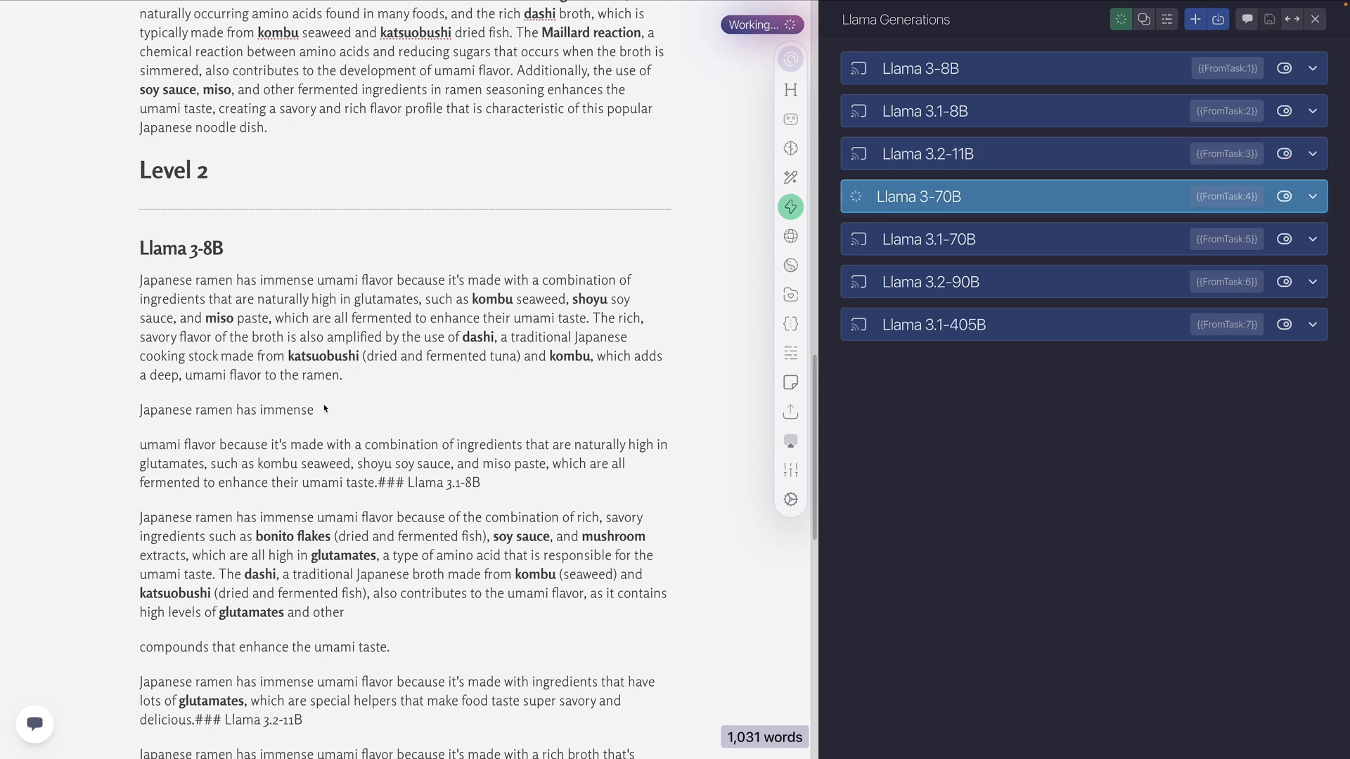
{"action": "scroll", "coordinate": [497, 342], "scroll_direction": "down", "scroll_amount": 3}
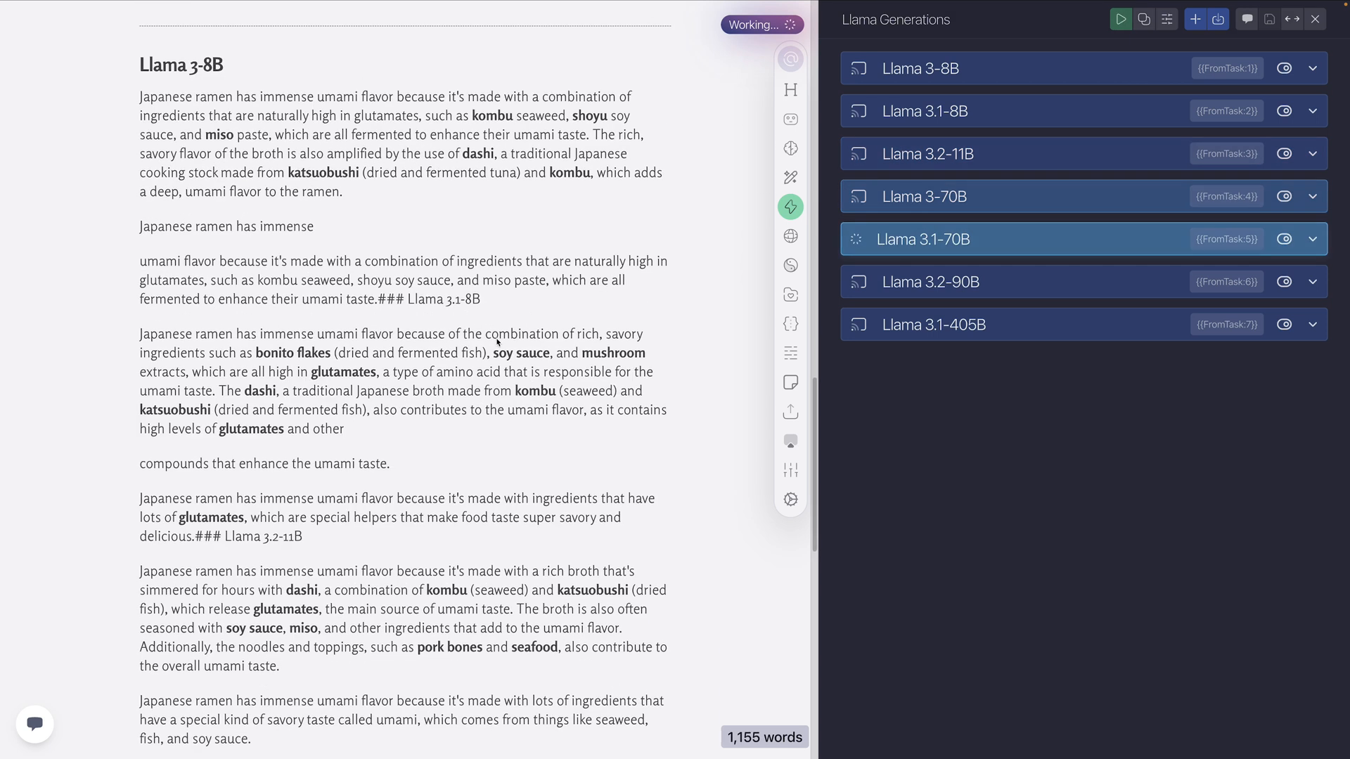
{"action": "scroll", "coordinate": [498, 341], "scroll_direction": "down", "scroll_amount": 2}
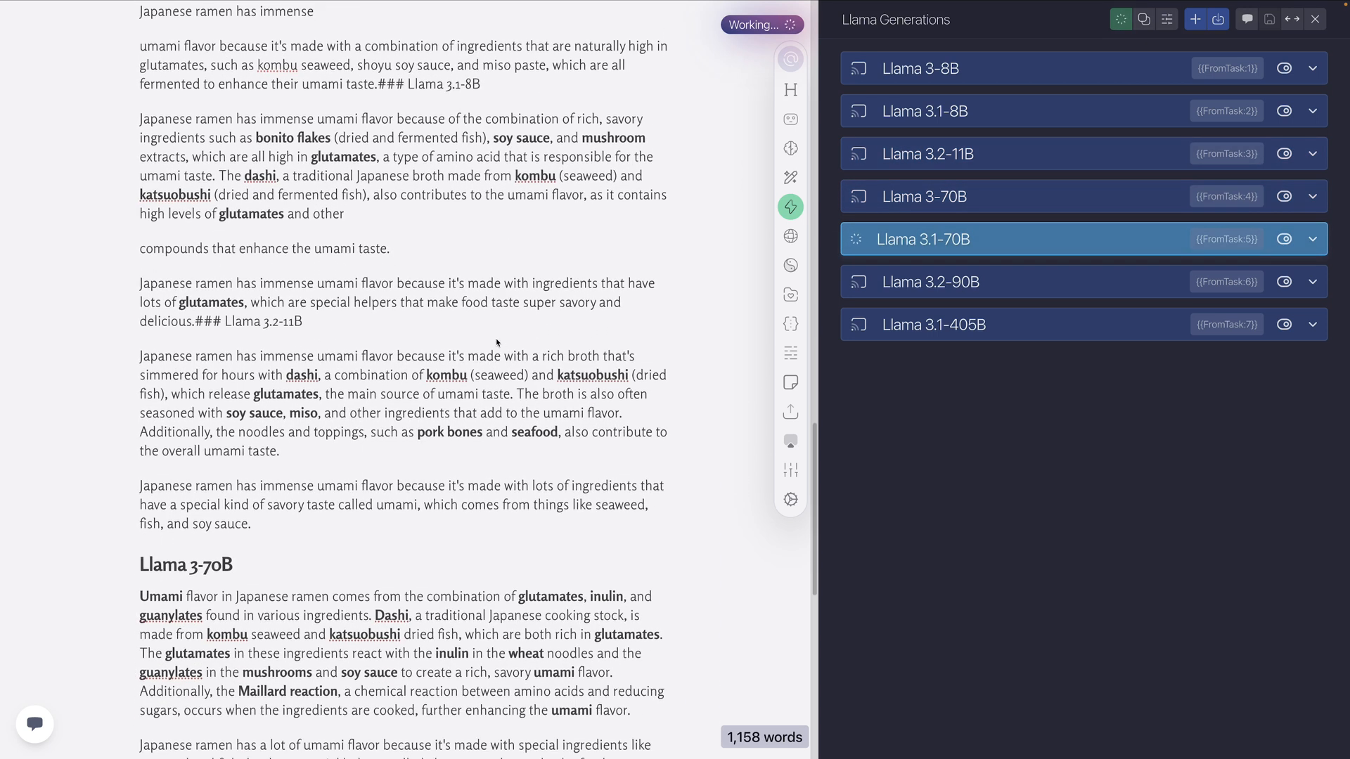
{"action": "scroll", "coordinate": [243, 317], "scroll_direction": "down", "scroll_amount": 4}
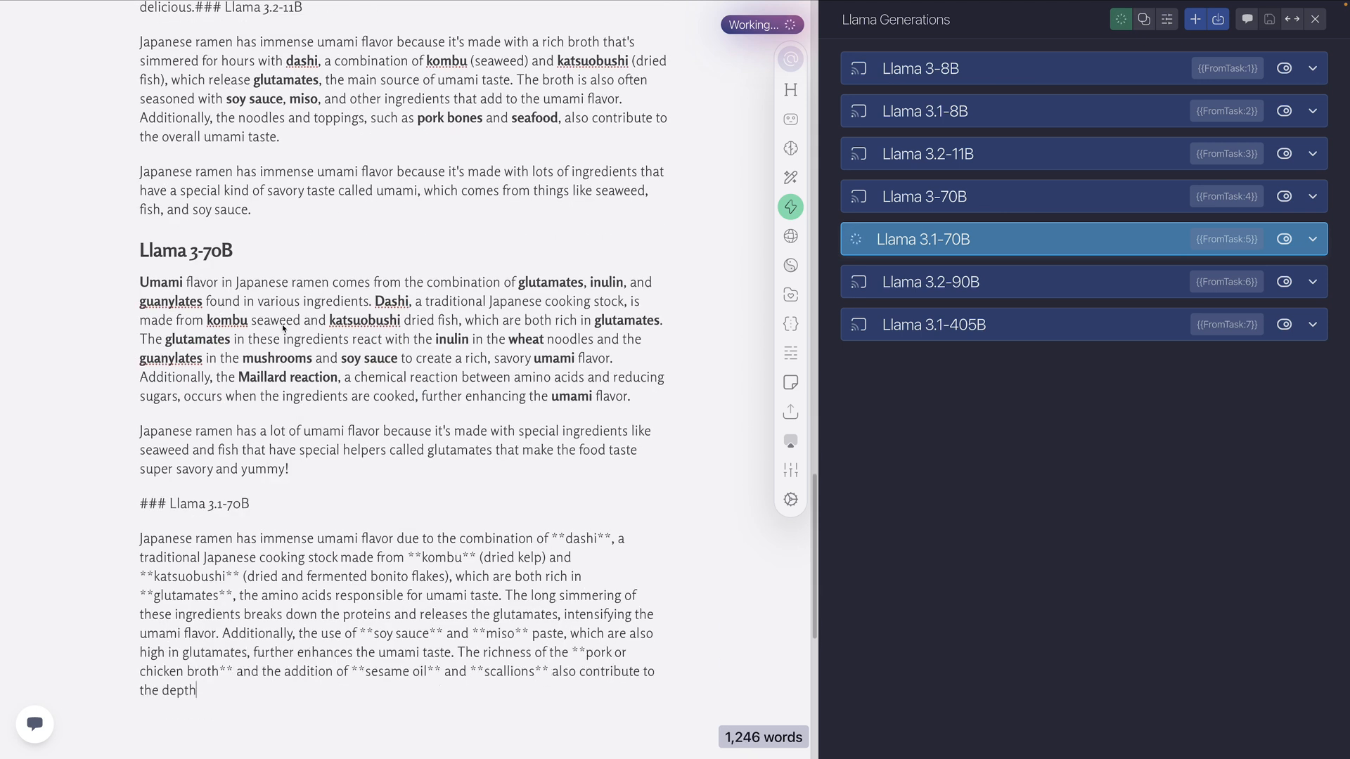
{"action": "scroll", "coordinate": [285, 328], "scroll_direction": "down", "scroll_amount": 2}
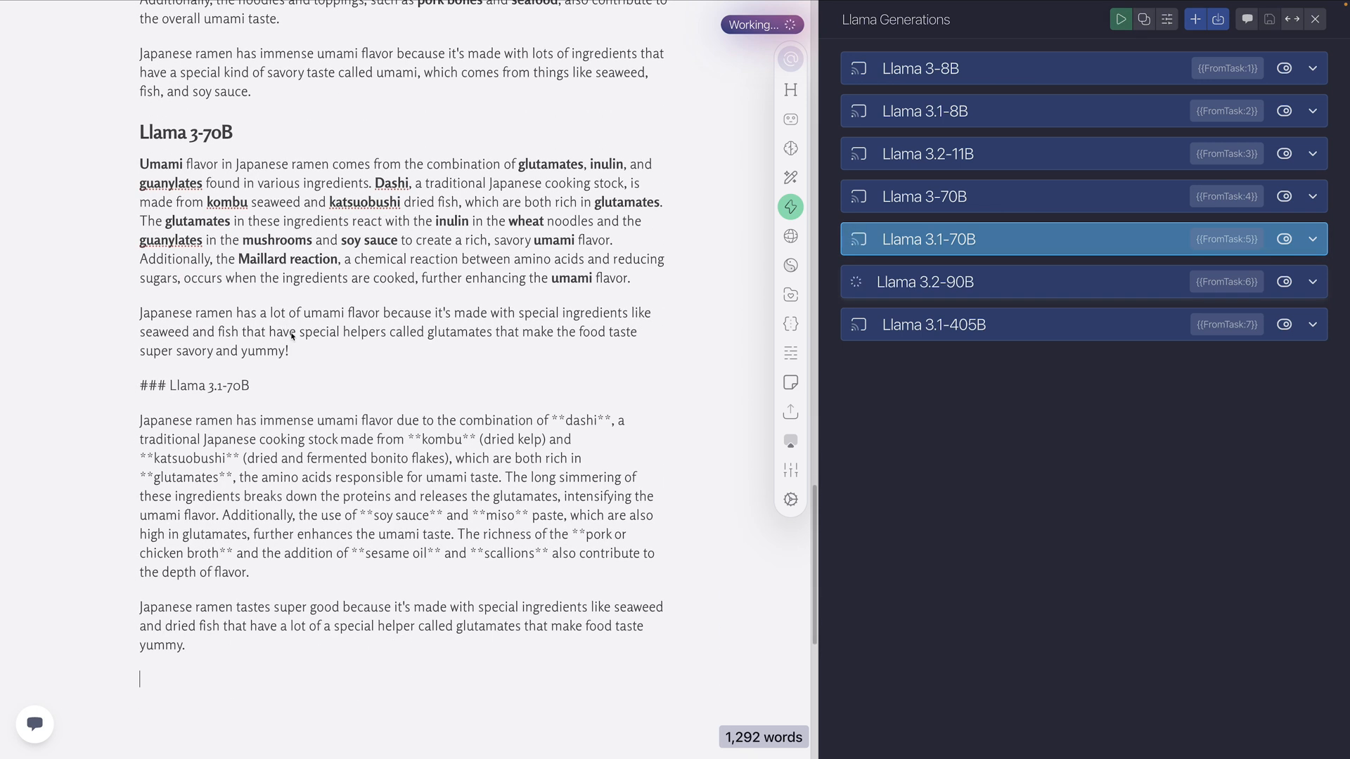
{"action": "scroll", "coordinate": [286, 347], "scroll_direction": "down", "scroll_amount": 3}
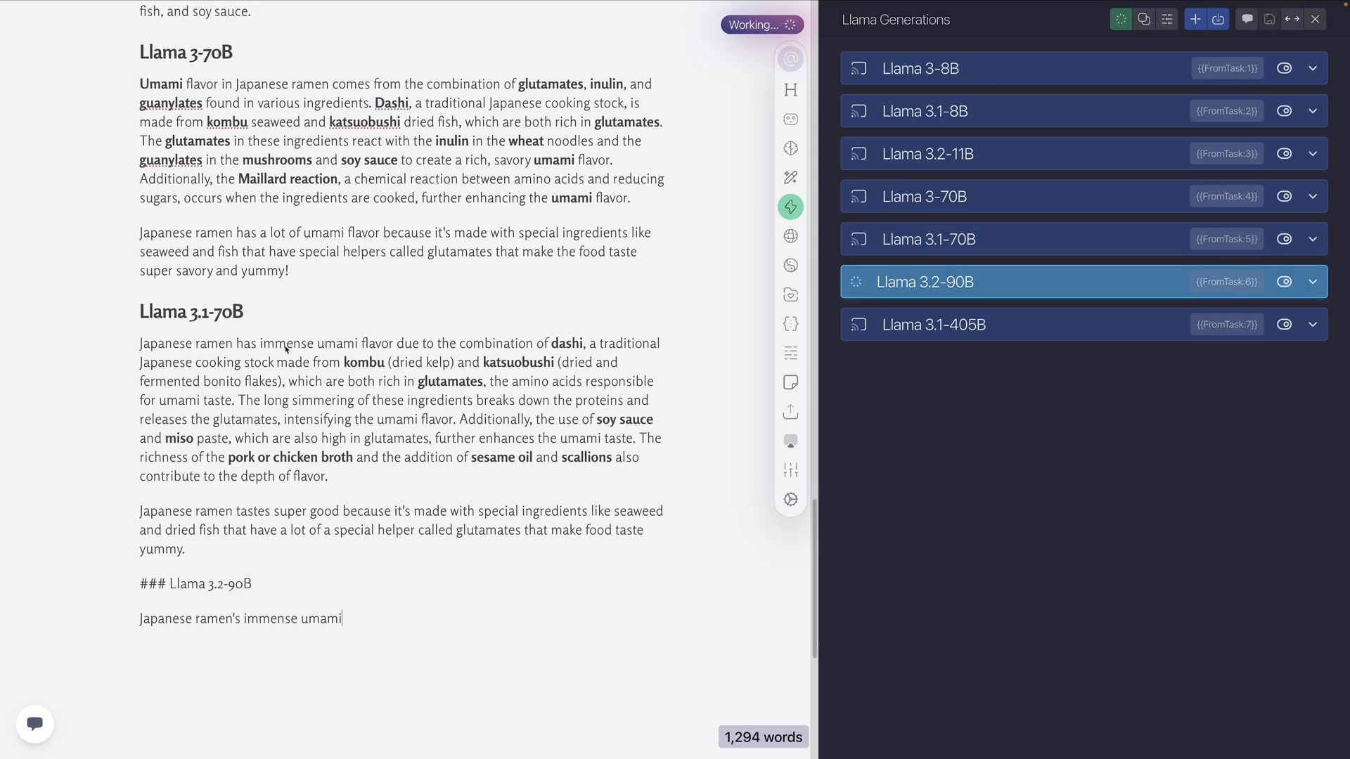
{"action": "scroll", "coordinate": [285, 351], "scroll_direction": "down", "scroll_amount": 2}
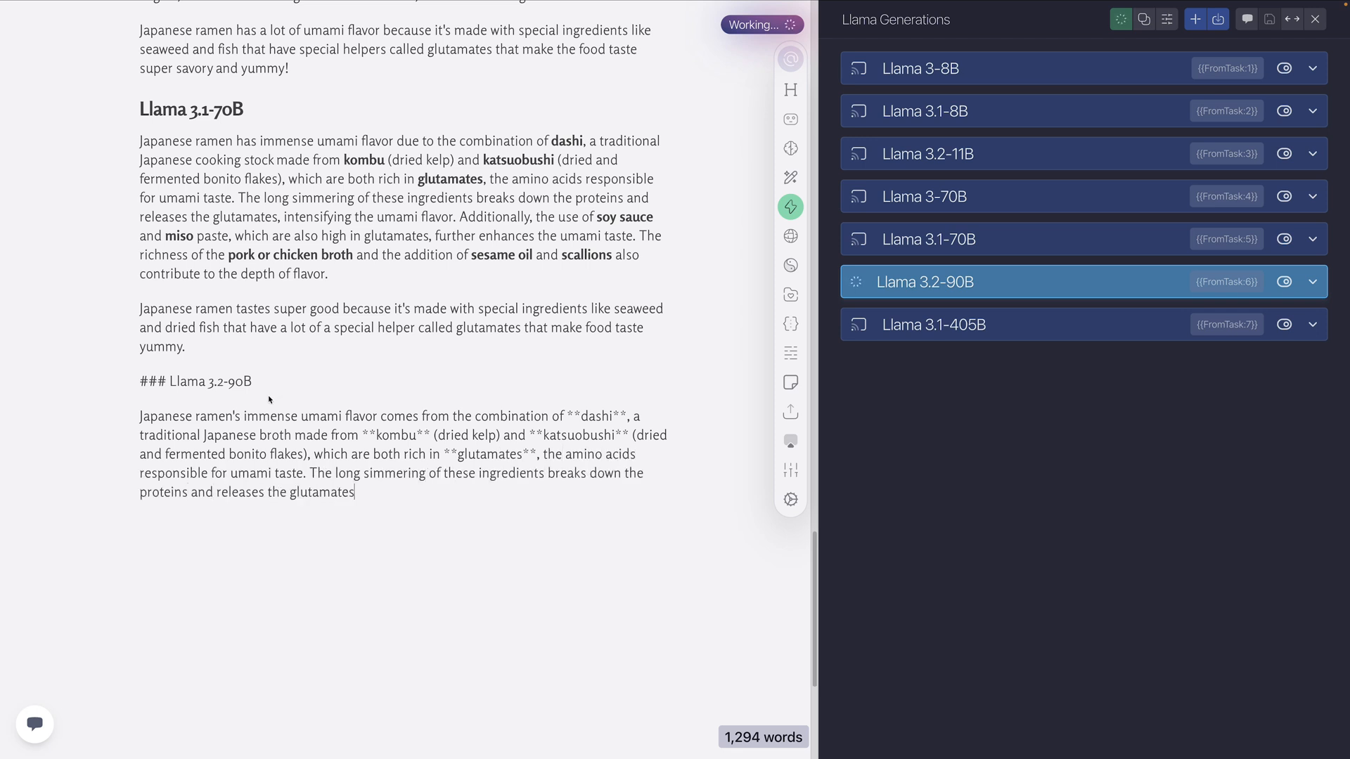
{"action": "scroll", "coordinate": [268, 399], "scroll_direction": "down", "scroll_amount": 2}
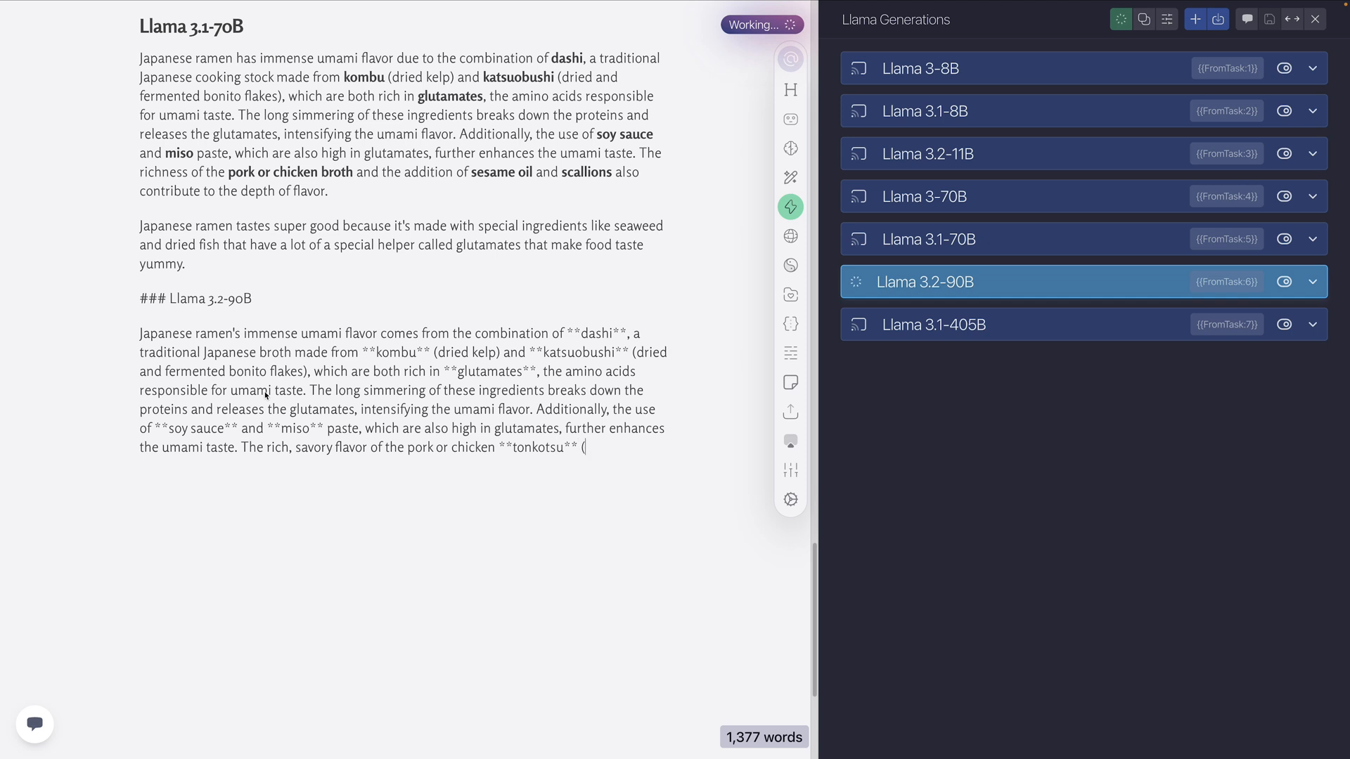
{"action": "scroll", "coordinate": [263, 396], "scroll_direction": "down", "scroll_amount": 1}
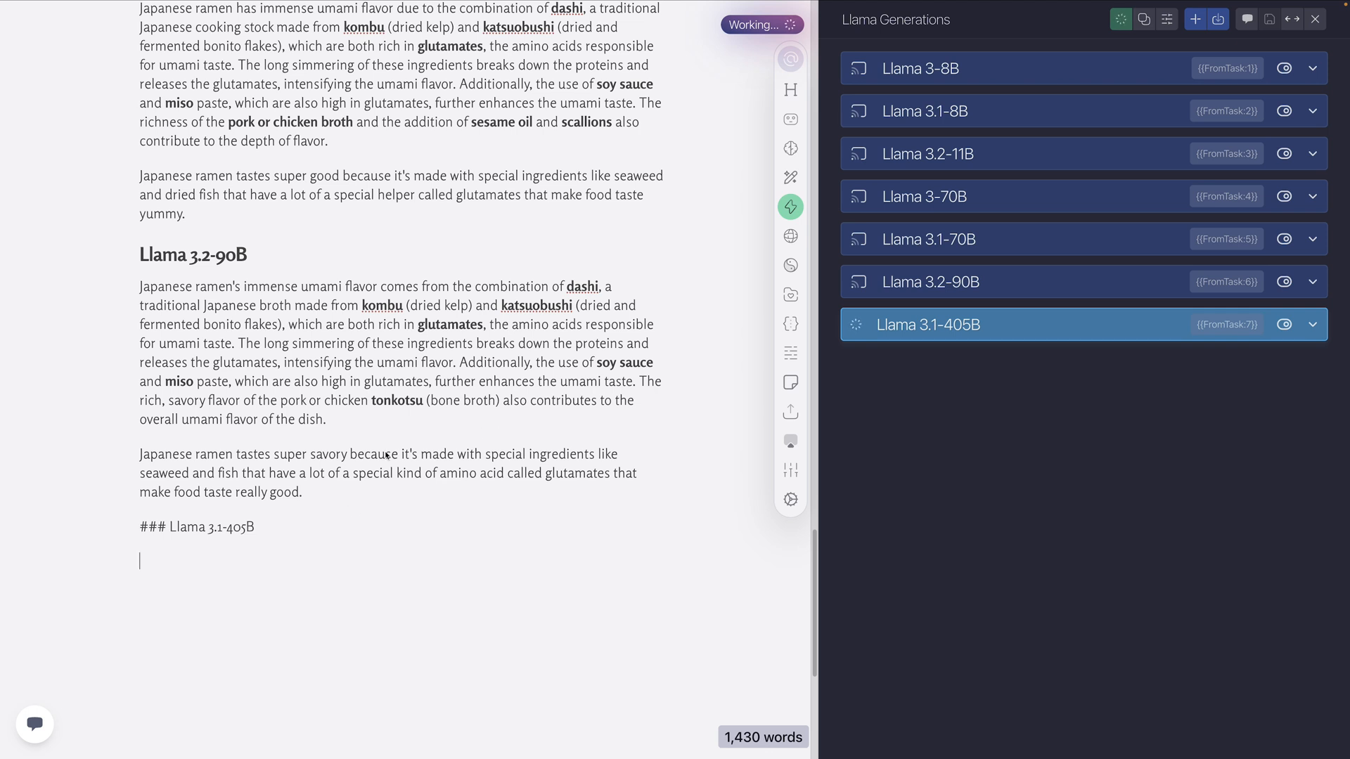
{"action": "scroll", "coordinate": [386, 455], "scroll_direction": "down", "scroll_amount": 3}
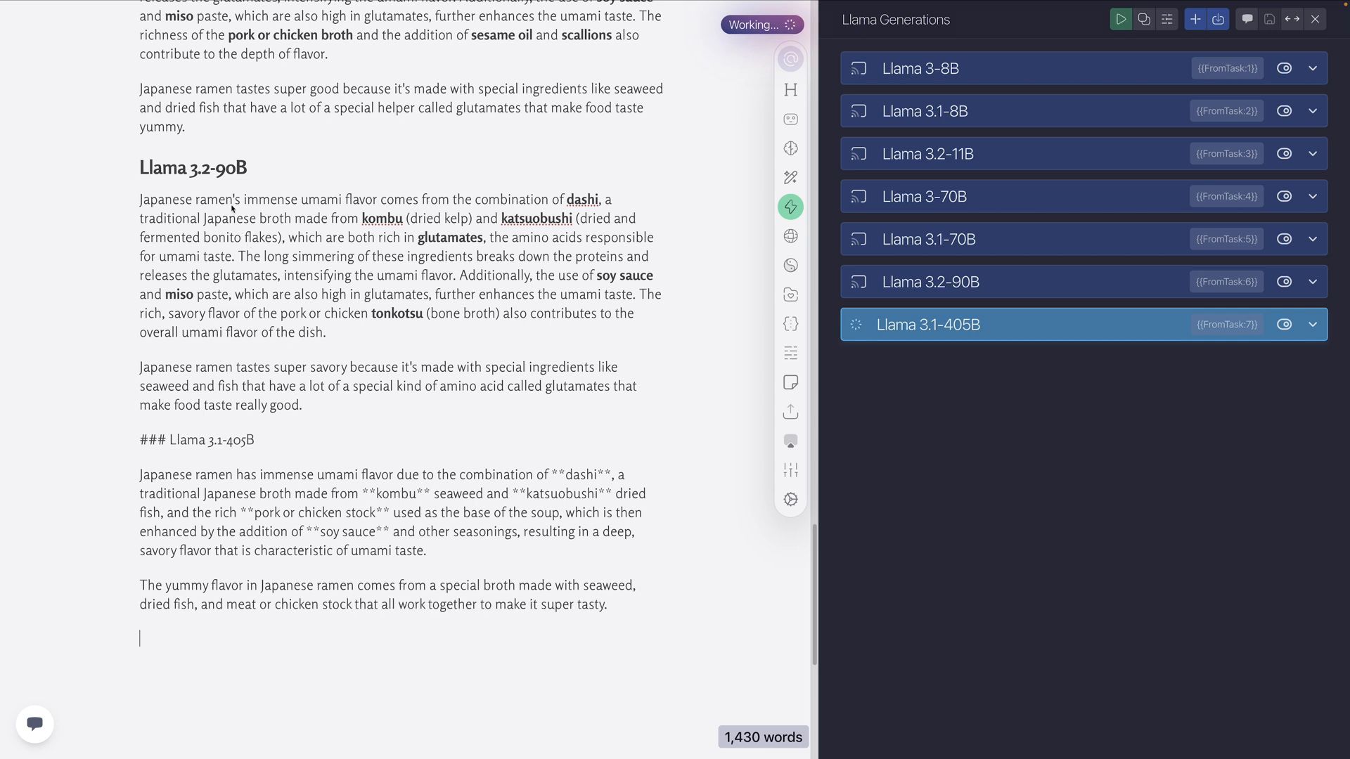
Put the "### Llama 3.2-11B" text in the Level 2 section on its own line and format it as a heading
{"action": "scroll", "coordinate": [368, 451], "scroll_direction": "up", "scroll_amount": 10}
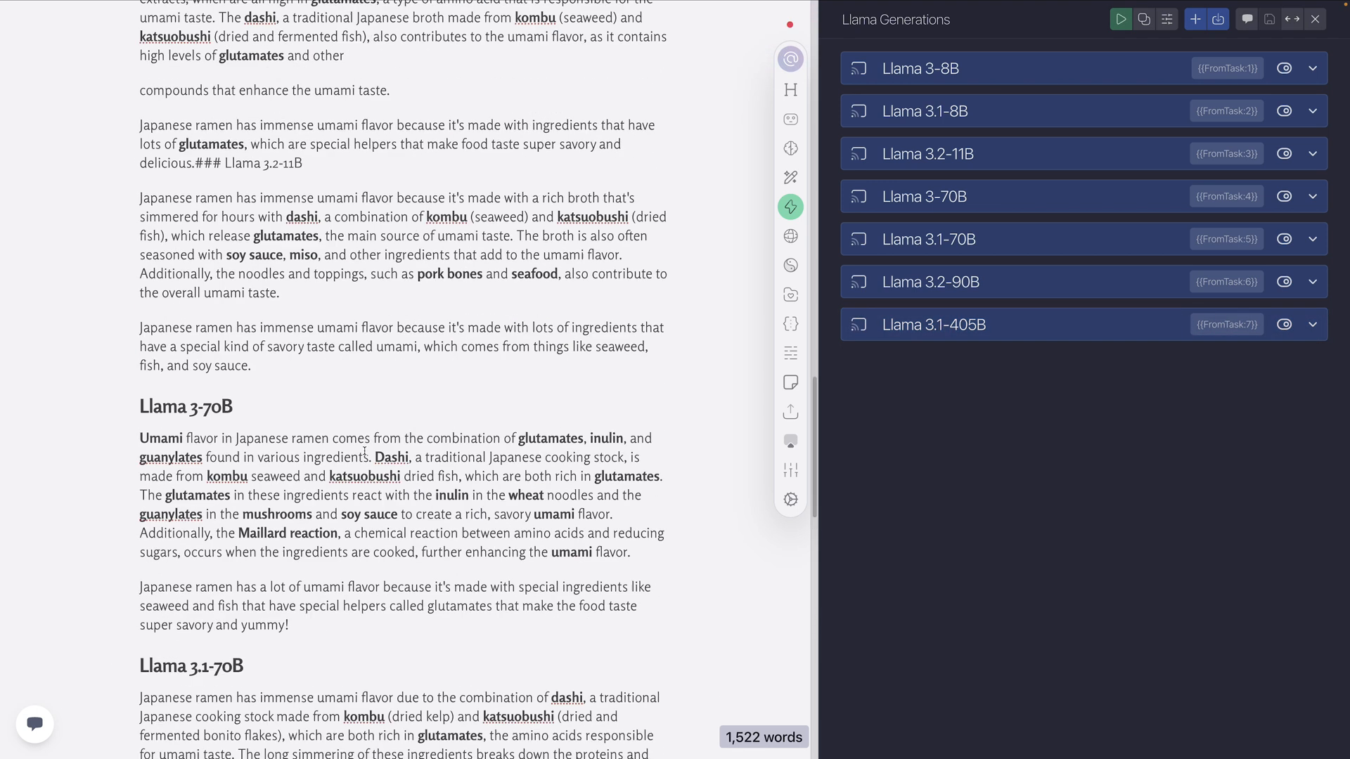
{"action": "scroll", "coordinate": [367, 451], "scroll_direction": "up", "scroll_amount": 5}
{"action": "scroll", "coordinate": [290, 554], "scroll_direction": "down", "scroll_amount": 1}
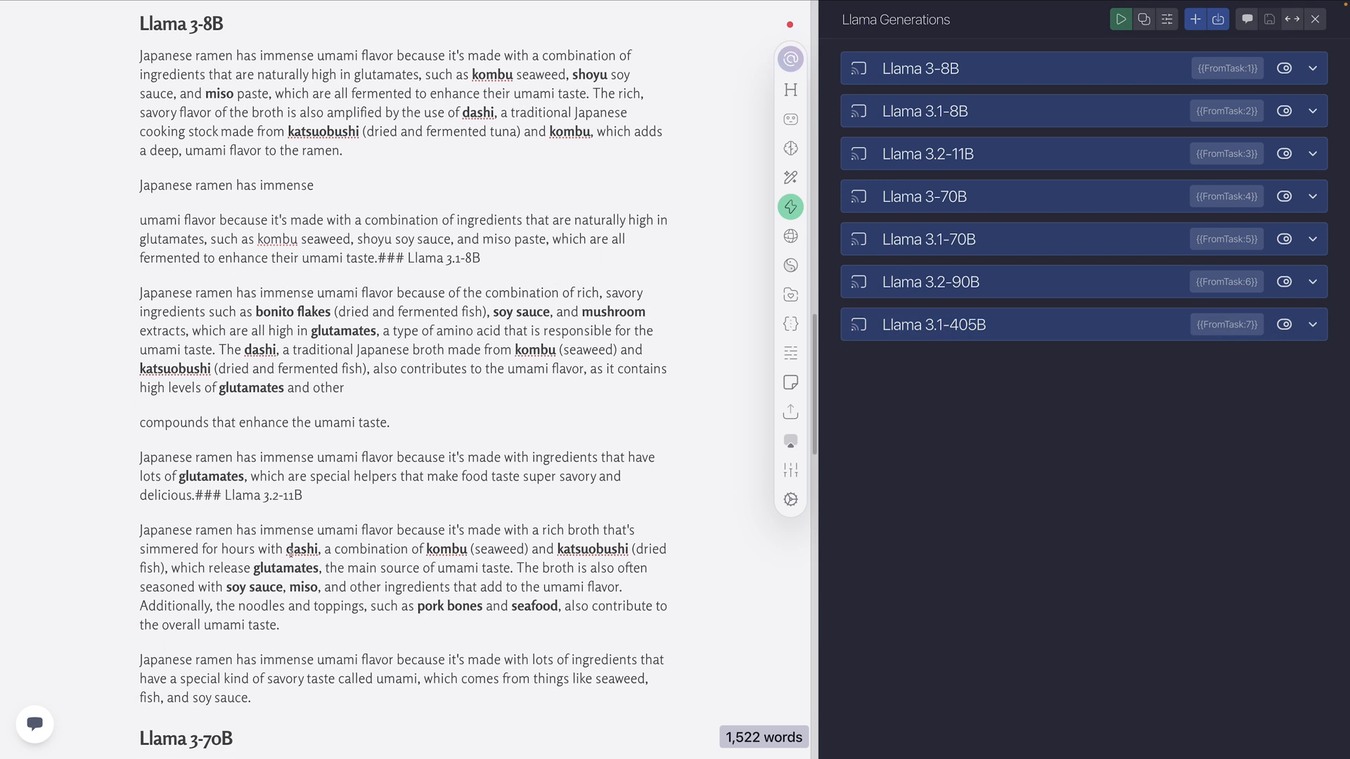
{"action": "left_click", "coordinate": [196, 496]}
{"action": "key", "text": "Return"}
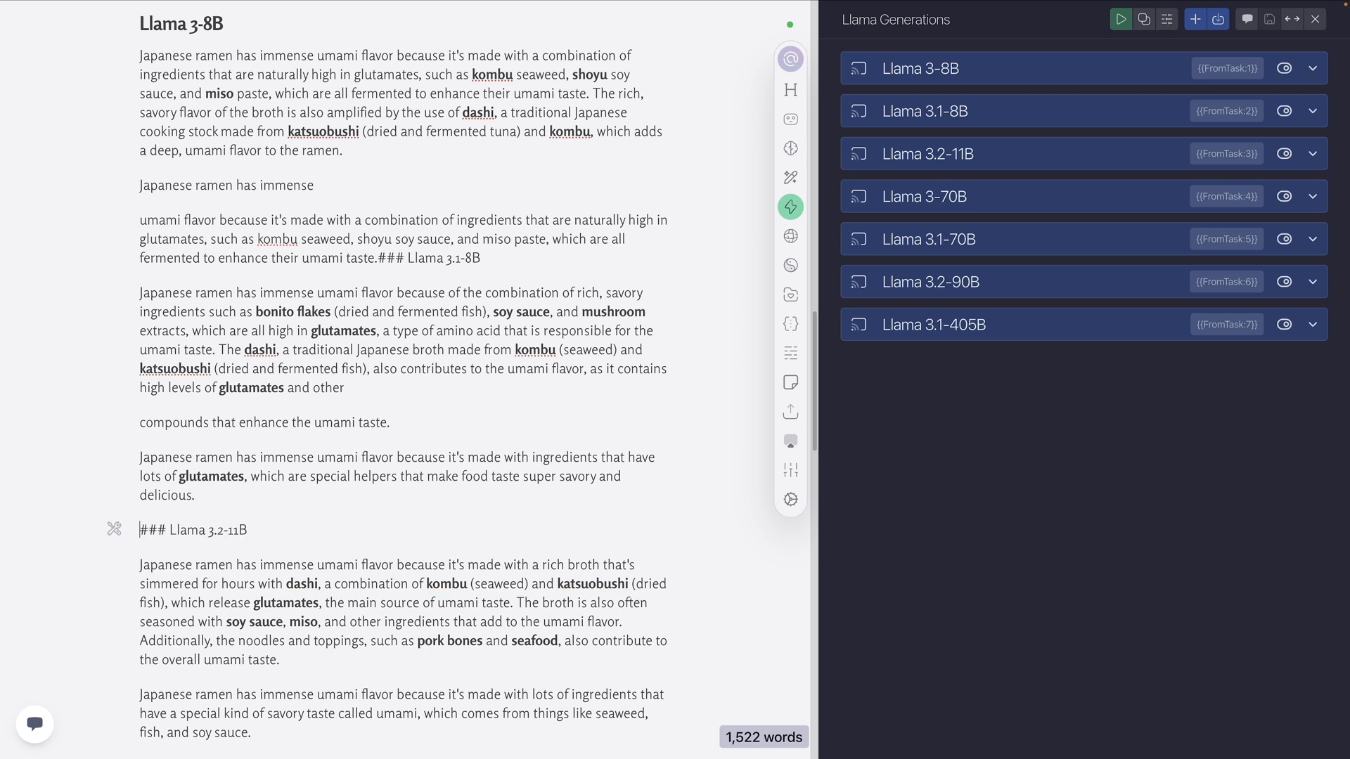
{"action": "key", "text": "Right"}
{"action": "key", "text": "Right"}
{"action": "key", "text": "BackSpace"}
{"action": "key", "text": "Up"}
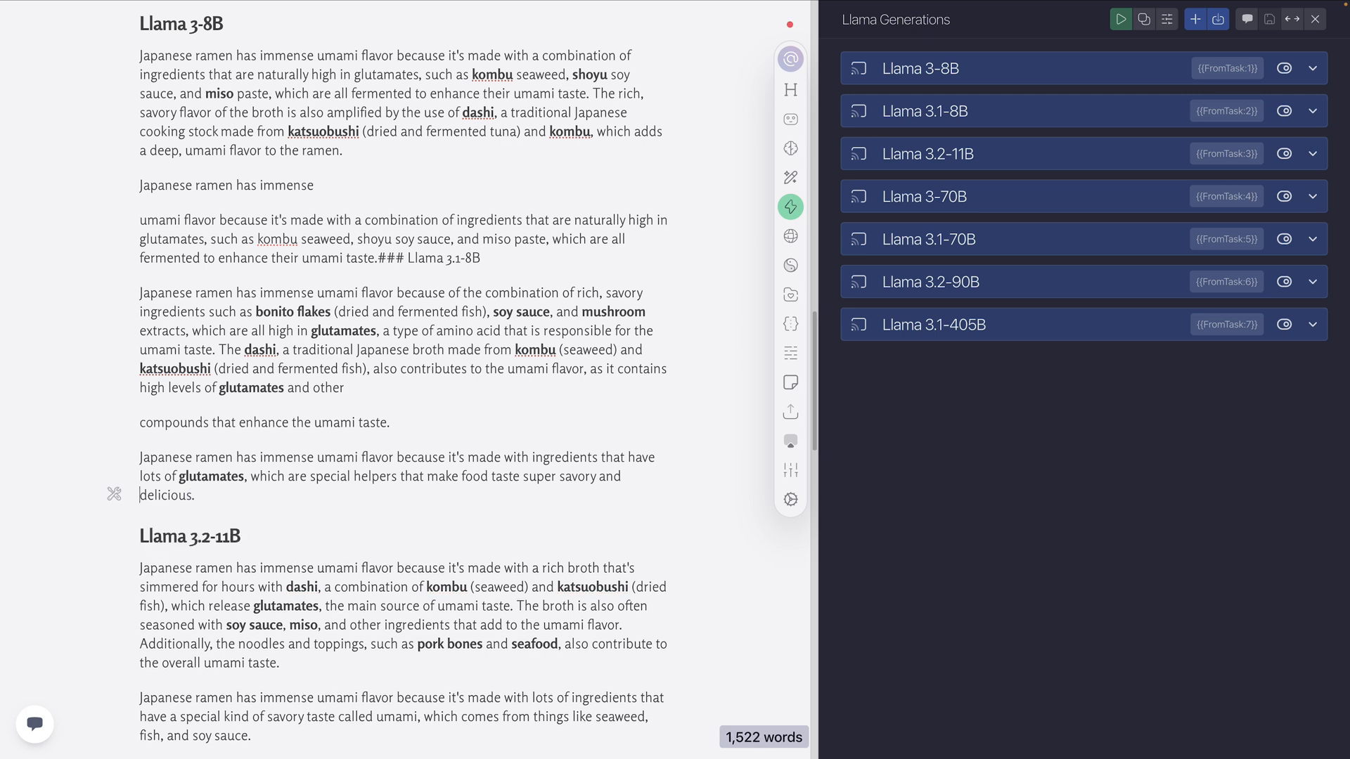
Join the stray lines "compounds that enhance the umami taste." and "Japanese ramen has immense" to the paragraphs directly above them
{"action": "left_click", "coordinate": [146, 420]}
{"action": "key", "text": "BackSpace"}
{"action": "scroll", "coordinate": [178, 408], "scroll_direction": "up", "scroll_amount": 2}
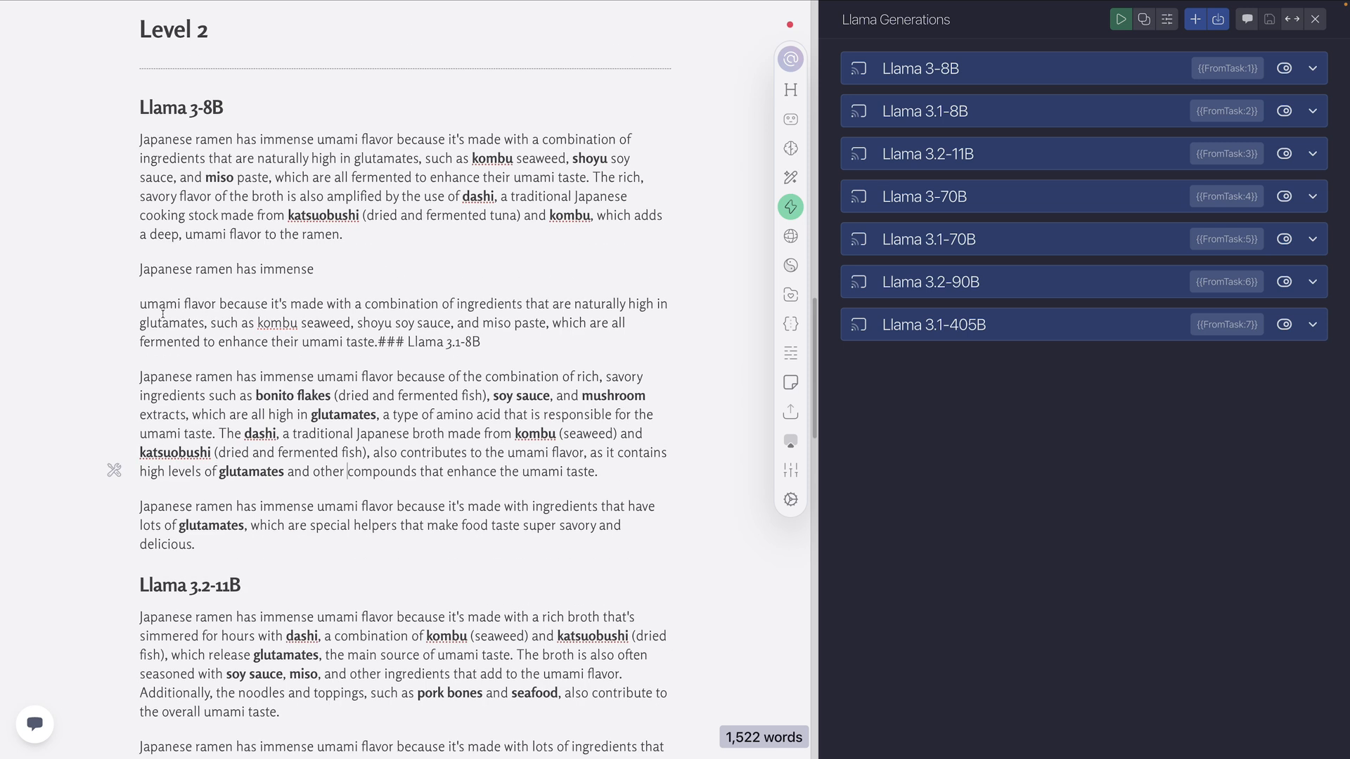
{"action": "left_click", "coordinate": [140, 269]}
{"action": "key", "text": "BackSpace"}
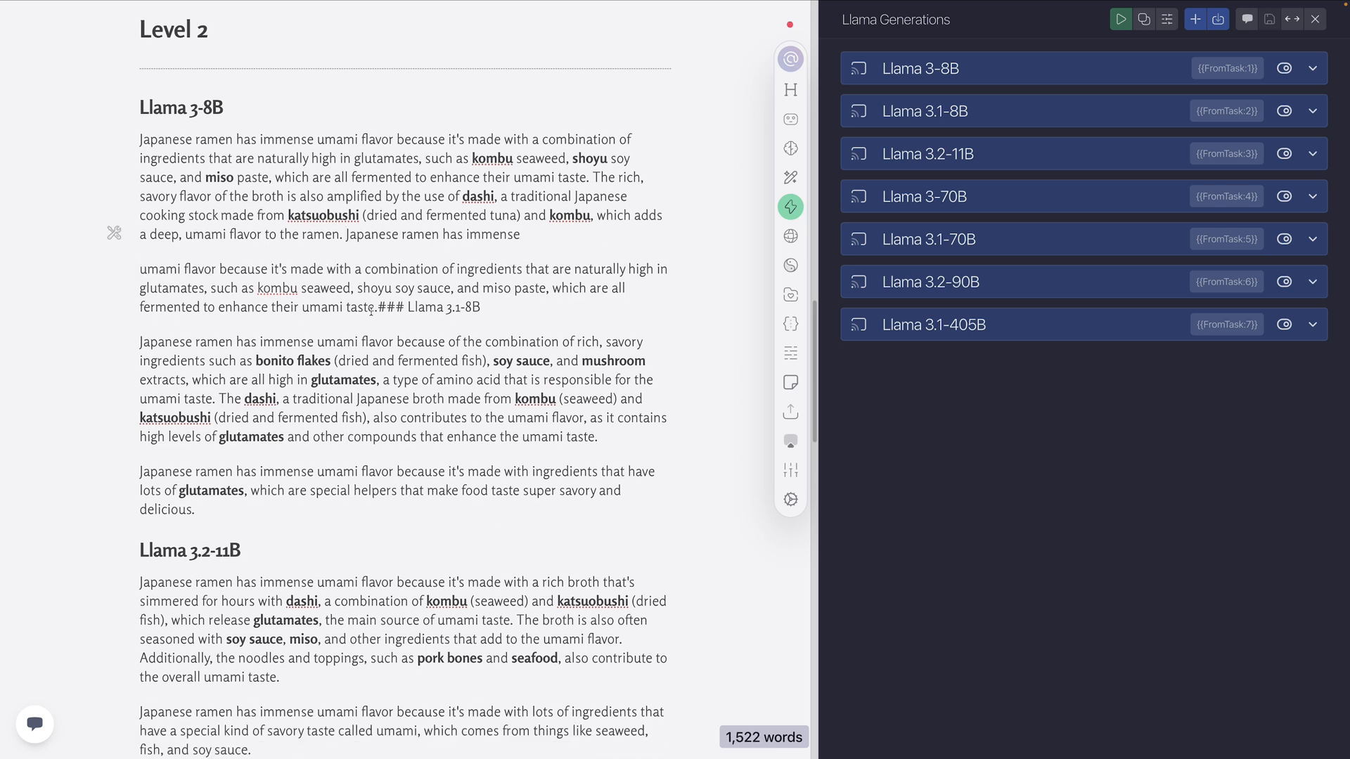
Put Llama 3.1-8B on its own heading line and reassemble the broken Llama 3-8B 5th grader explanation as one separate paragraph
{"action": "left_click", "coordinate": [378, 307]}
{"action": "key", "text": "Return"}
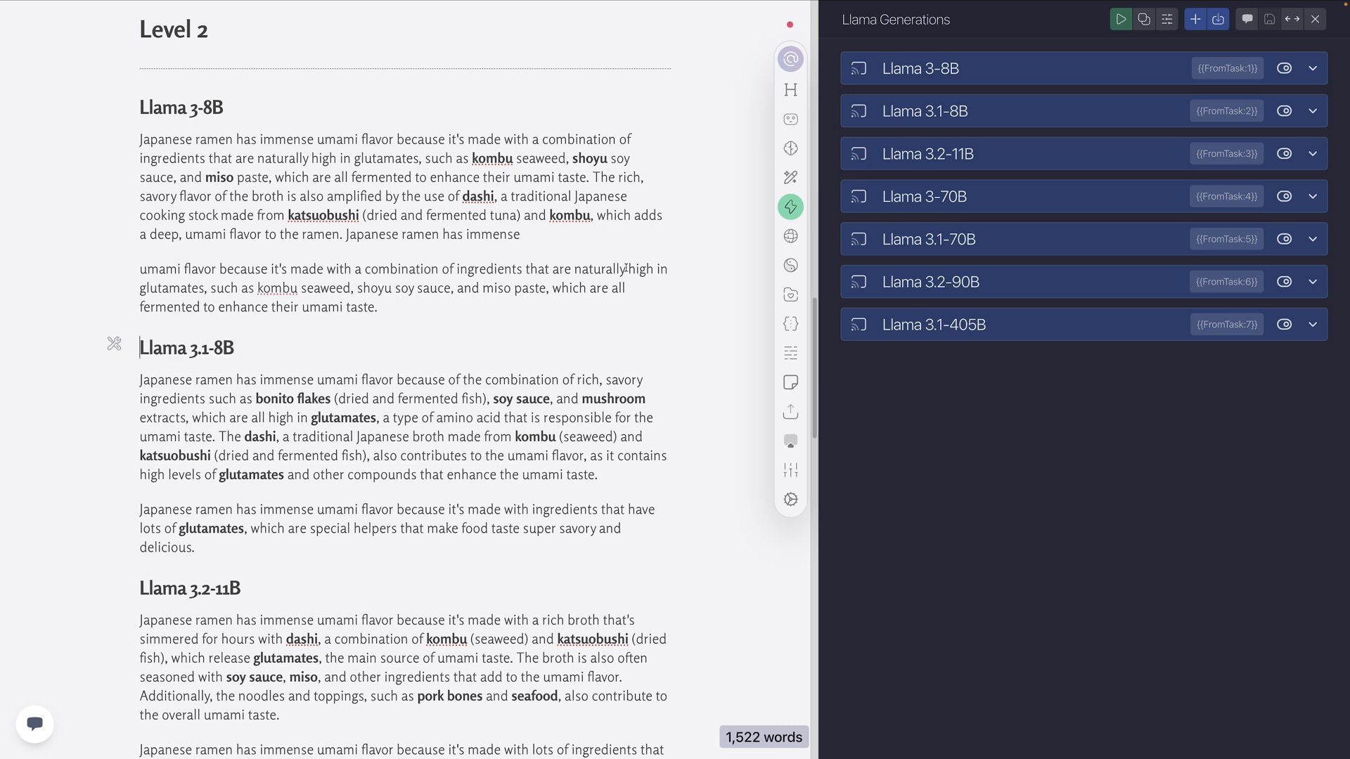
{"action": "left_click", "coordinate": [141, 263]}
{"action": "key", "text": "BackSpace"}
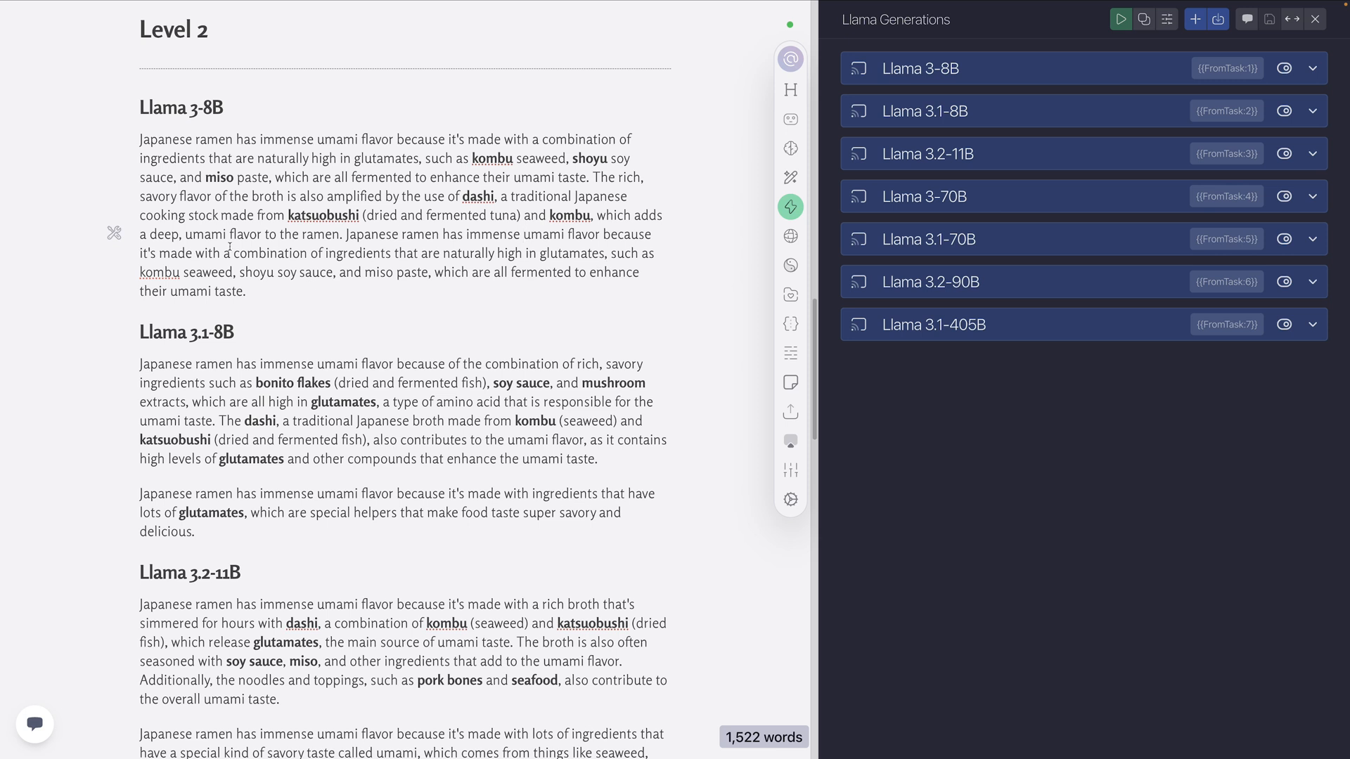
{"action": "left_click", "coordinate": [345, 234]}
{"action": "key", "text": "Return"}
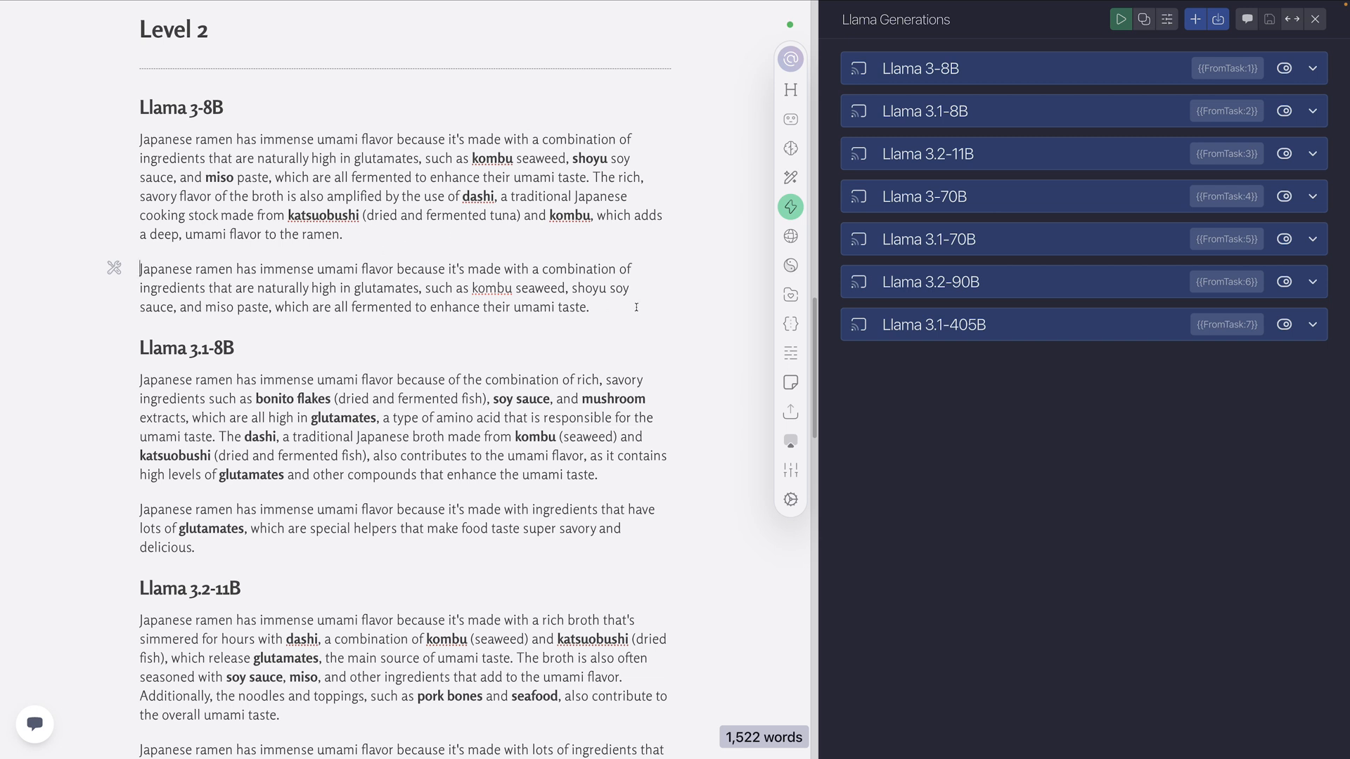
Examine the Level 2 outputs of Llama 3-8B and Llama 3.1-8B, highlighting the 5th grader explanation, the "dried and fermented fish" note and "glutamates"
{"action": "left_click_drag", "start_coordinate": [597, 307], "coordinate": [161, 271]}
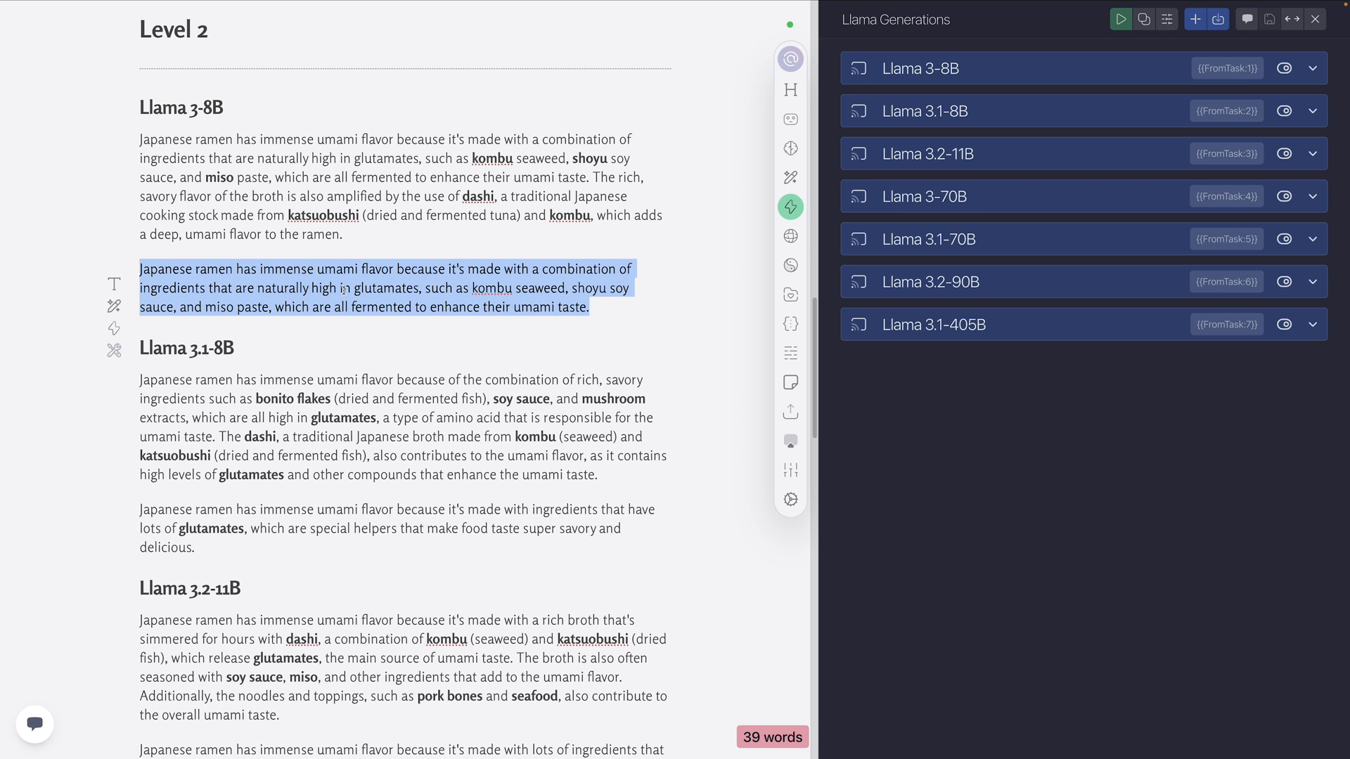
{"action": "left_click", "coordinate": [557, 307]}
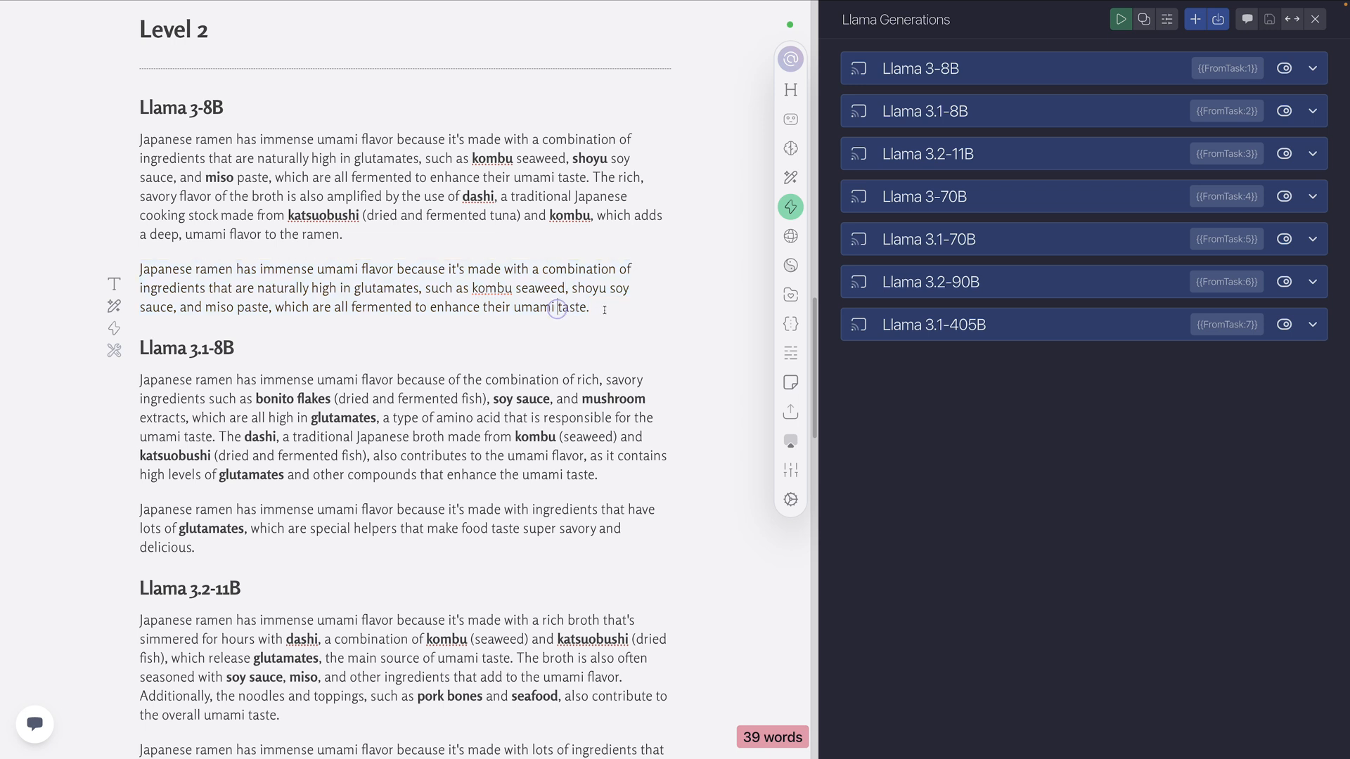
{"action": "scroll", "coordinate": [318, 330], "scroll_direction": "down", "scroll_amount": 3}
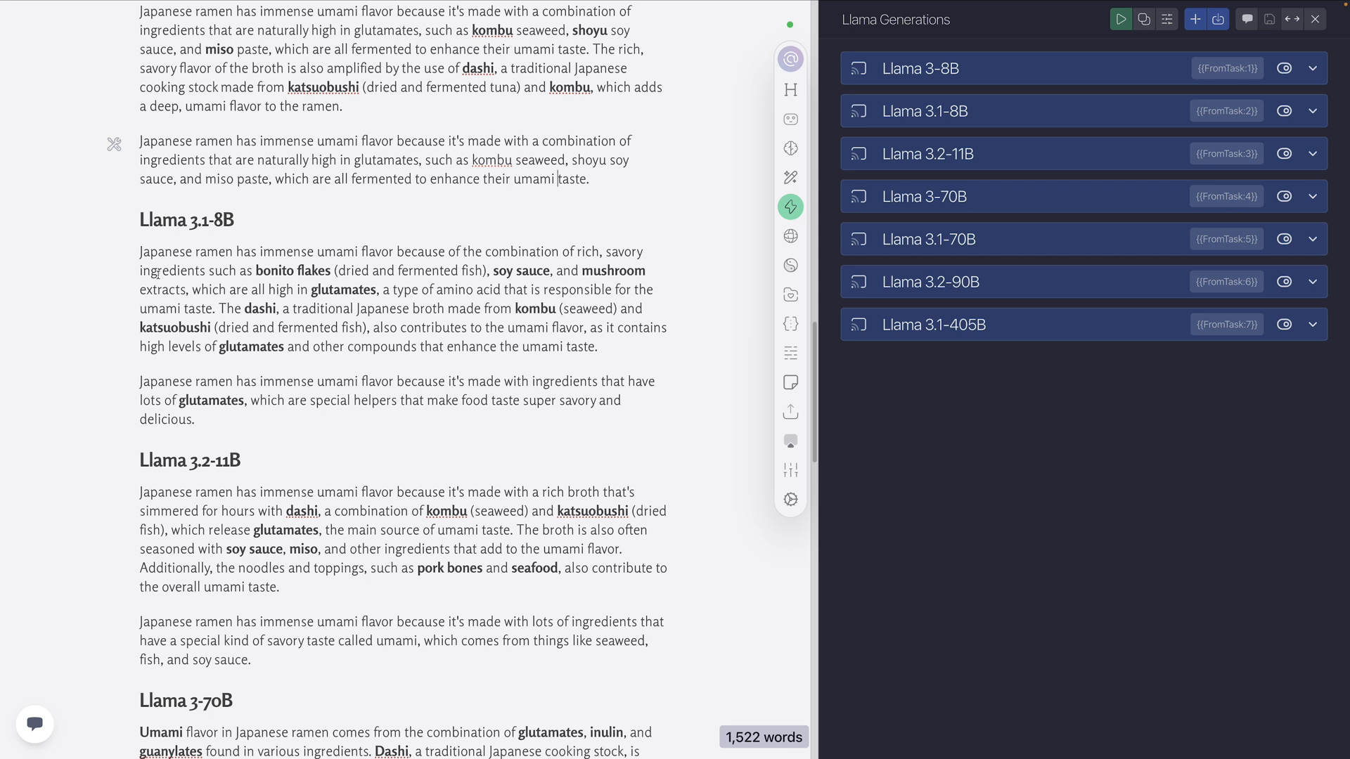
{"action": "scroll", "coordinate": [241, 237], "scroll_direction": "up", "scroll_amount": 3}
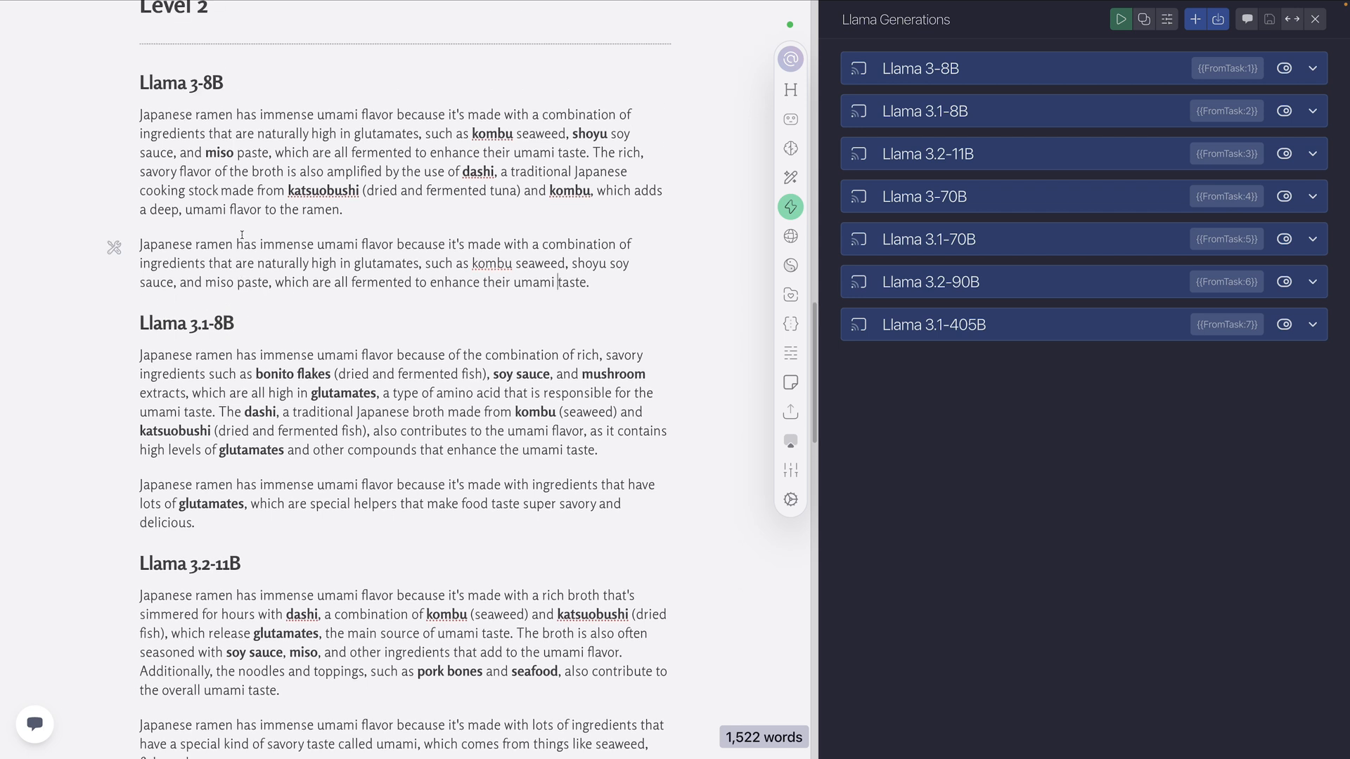
{"action": "scroll", "coordinate": [242, 237], "scroll_direction": "down", "scroll_amount": 3}
{"action": "scroll", "coordinate": [344, 260], "scroll_direction": "up", "scroll_amount": 1}
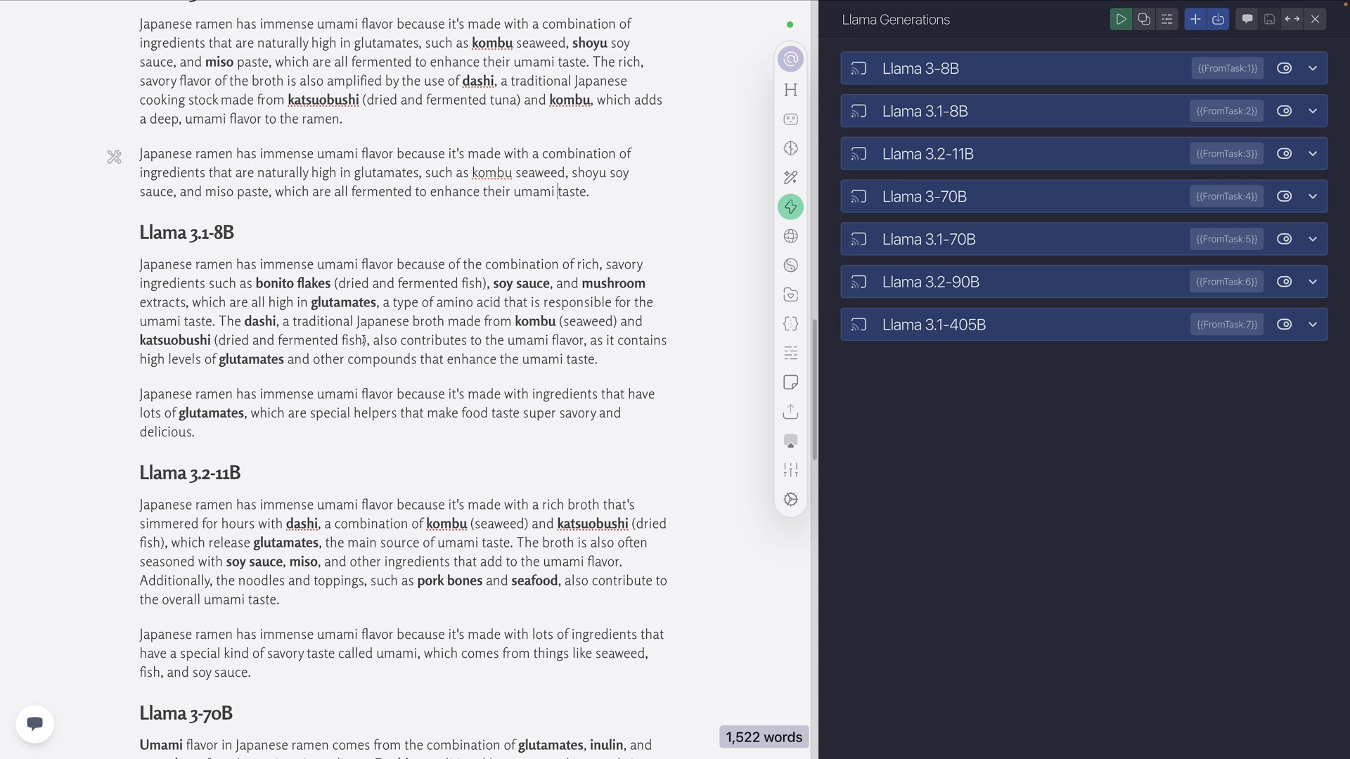
{"action": "left_click_drag", "start_coordinate": [367, 341], "coordinate": [215, 343]}
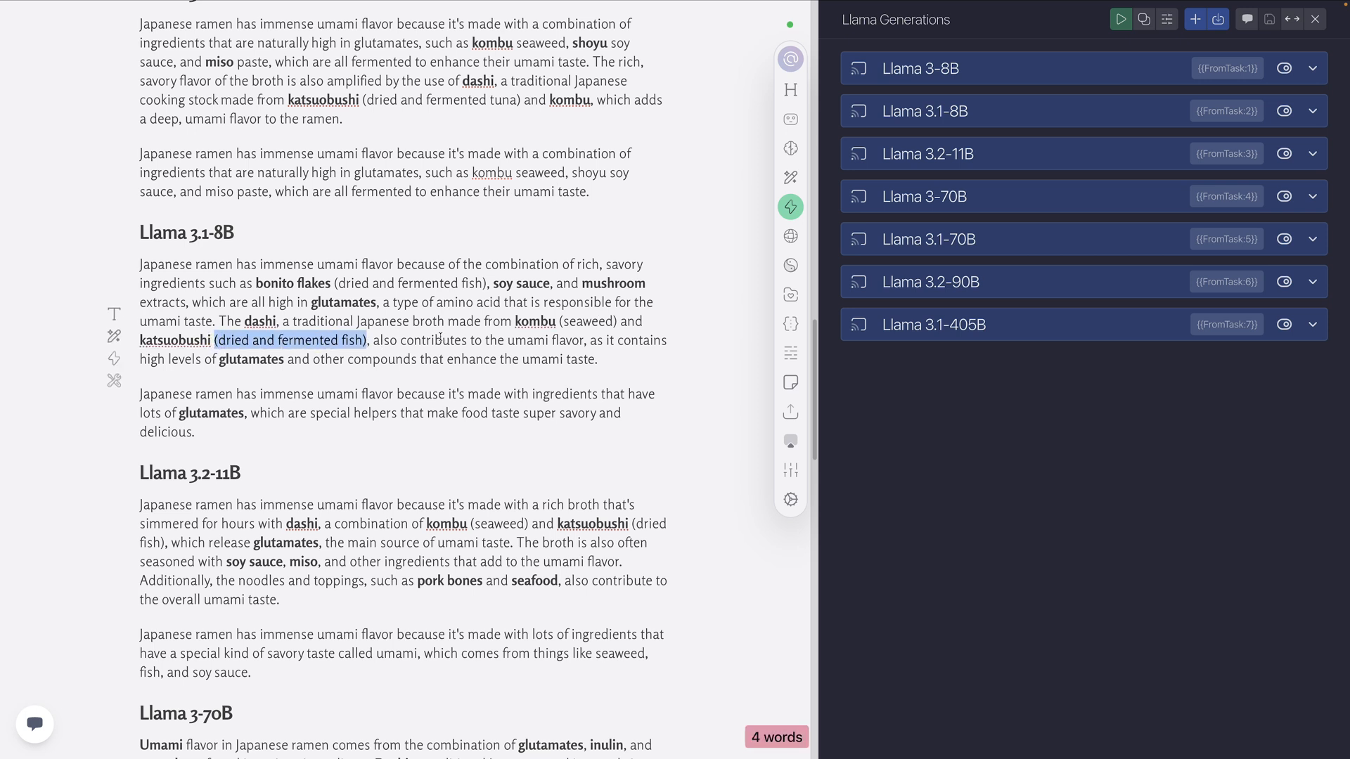
{"action": "scroll", "coordinate": [436, 342], "scroll_direction": "down", "scroll_amount": 2}
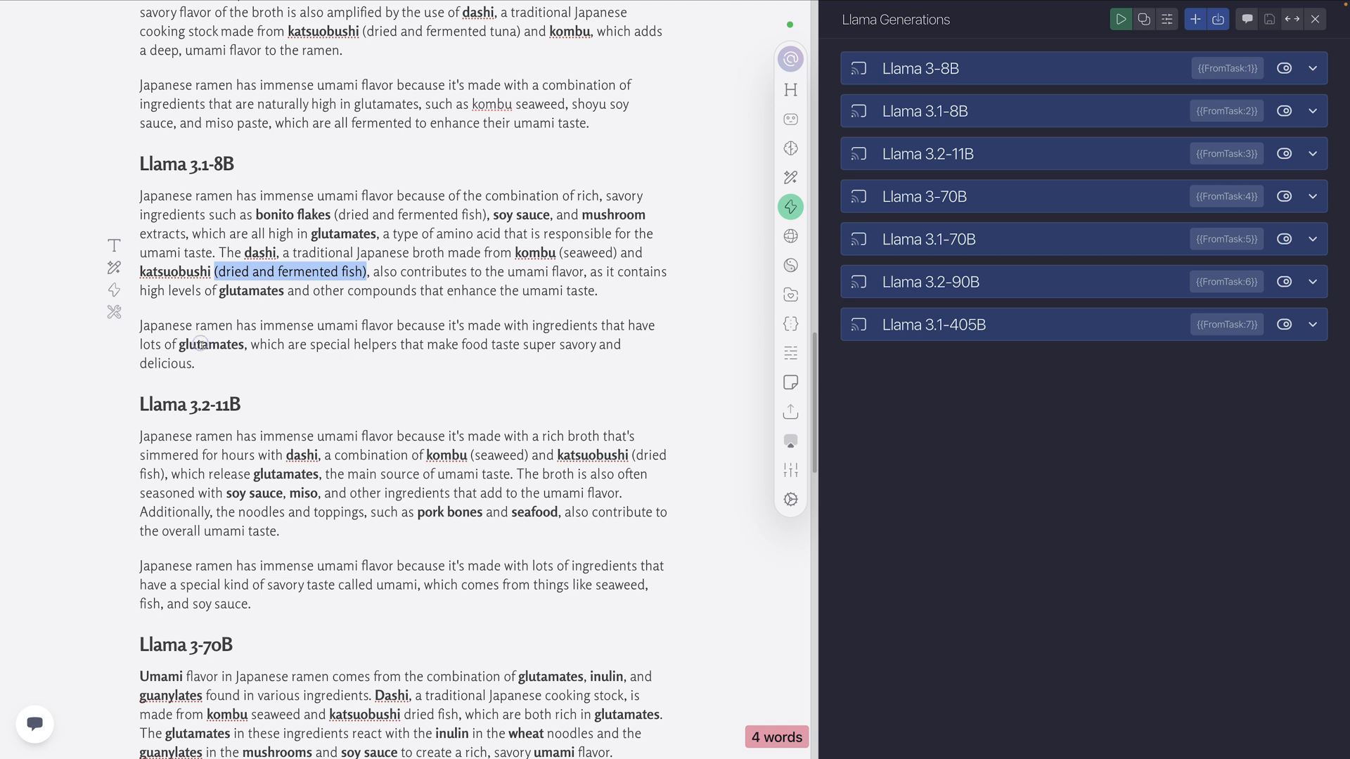
{"action": "double_click", "coordinate": [204, 344]}
{"action": "scroll", "coordinate": [344, 321], "scroll_direction": "down", "scroll_amount": 3}
{"action": "scroll", "coordinate": [344, 321], "scroll_direction": "down", "scroll_amount": 3}
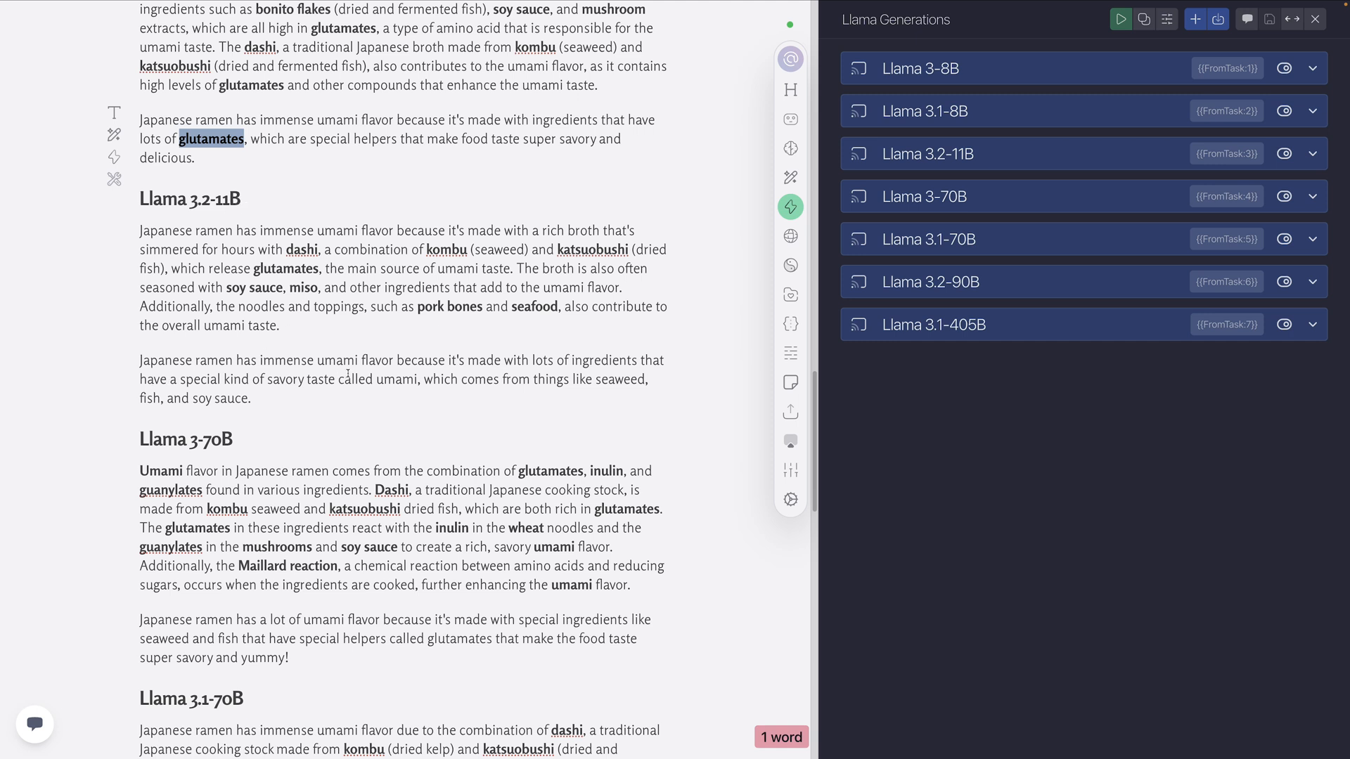
Review the Llama 3.2-11B 5th grader explanation and compare it with the 8B outputs above it
{"action": "triple_click", "coordinate": [265, 400]}
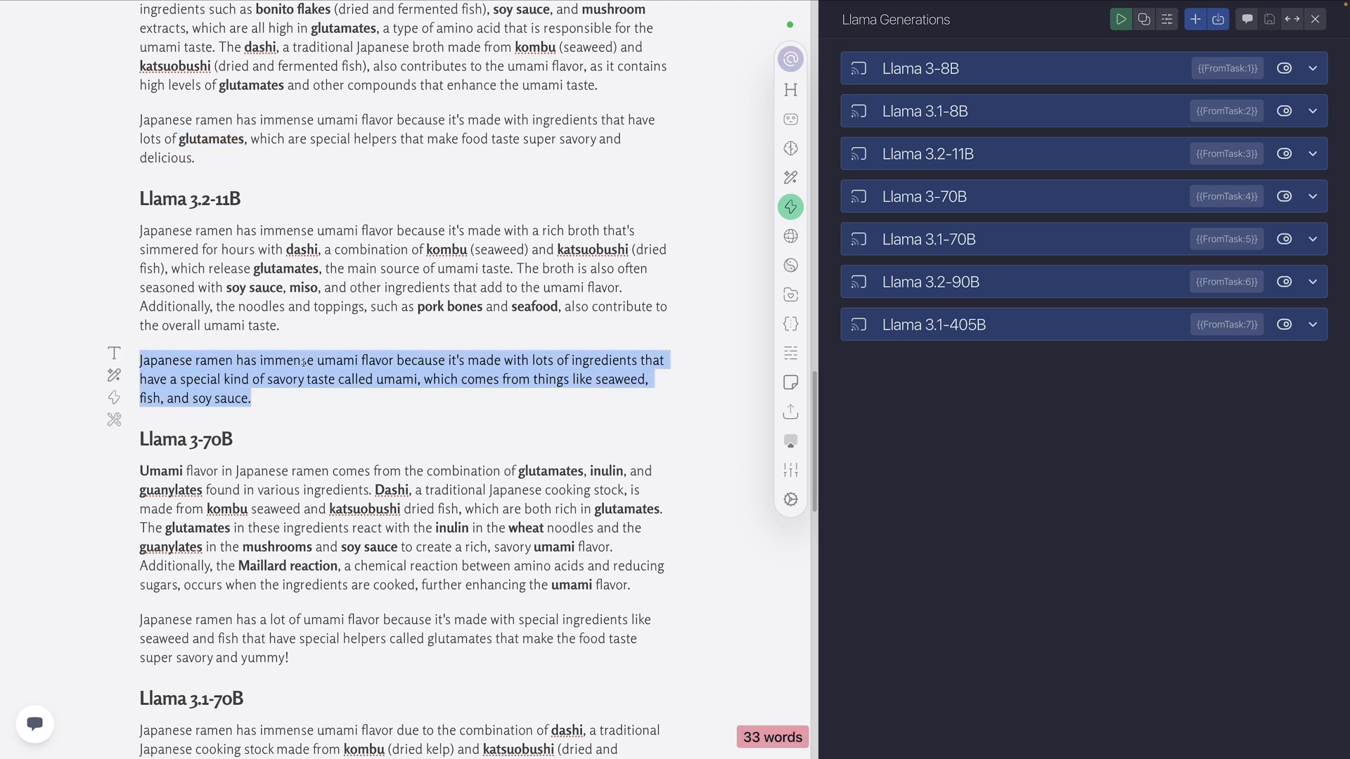
{"action": "left_click", "coordinate": [280, 398]}
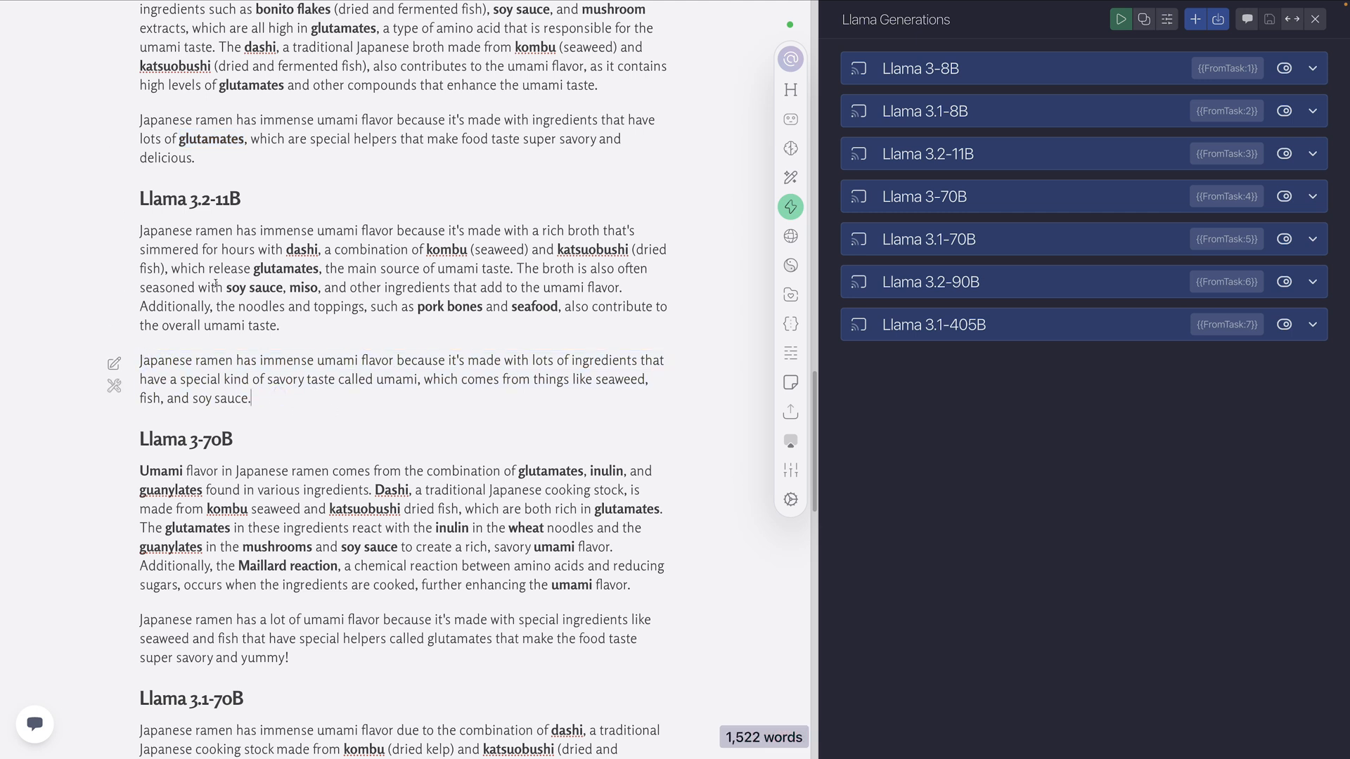
{"action": "scroll", "coordinate": [209, 290], "scroll_direction": "up", "scroll_amount": 4}
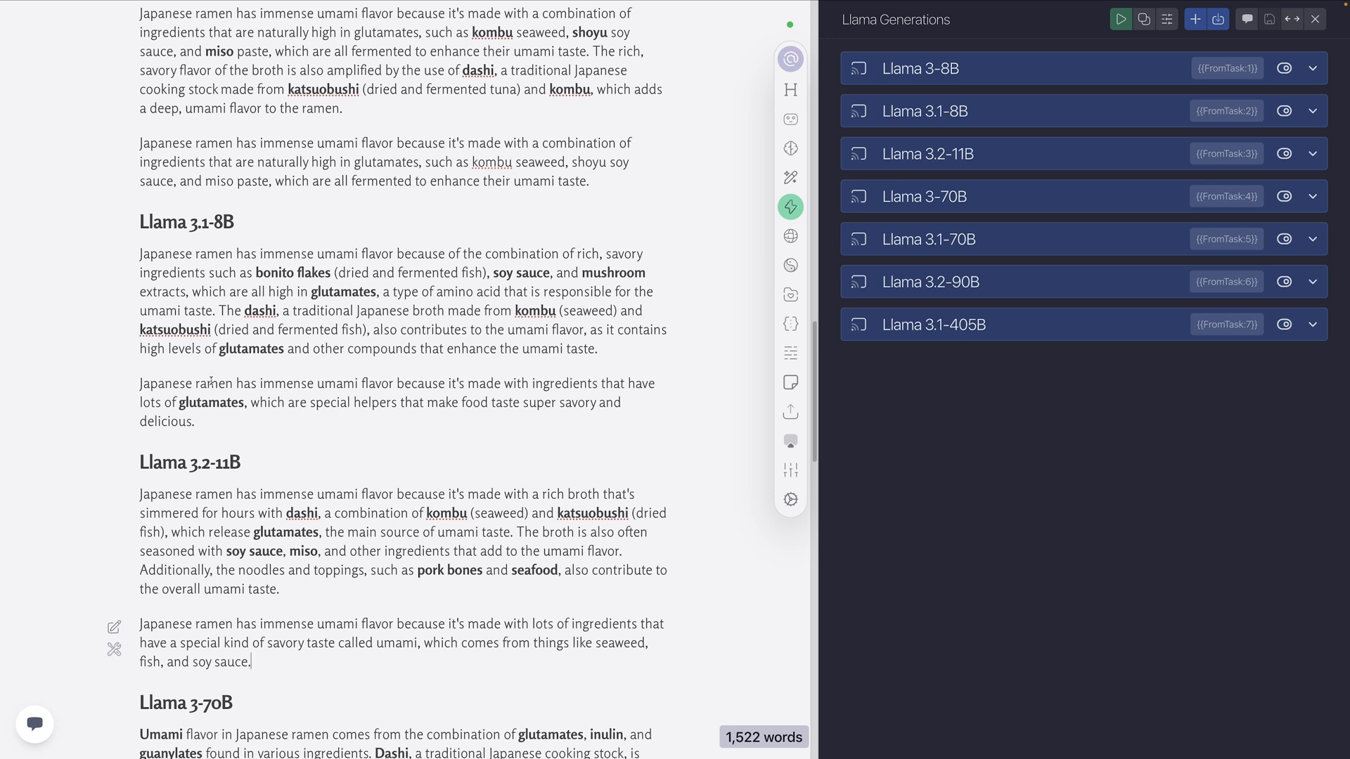
{"action": "scroll", "coordinate": [219, 391], "scroll_direction": "down", "scroll_amount": 3}
{"action": "scroll", "coordinate": [218, 391], "scroll_direction": "up", "scroll_amount": 3}
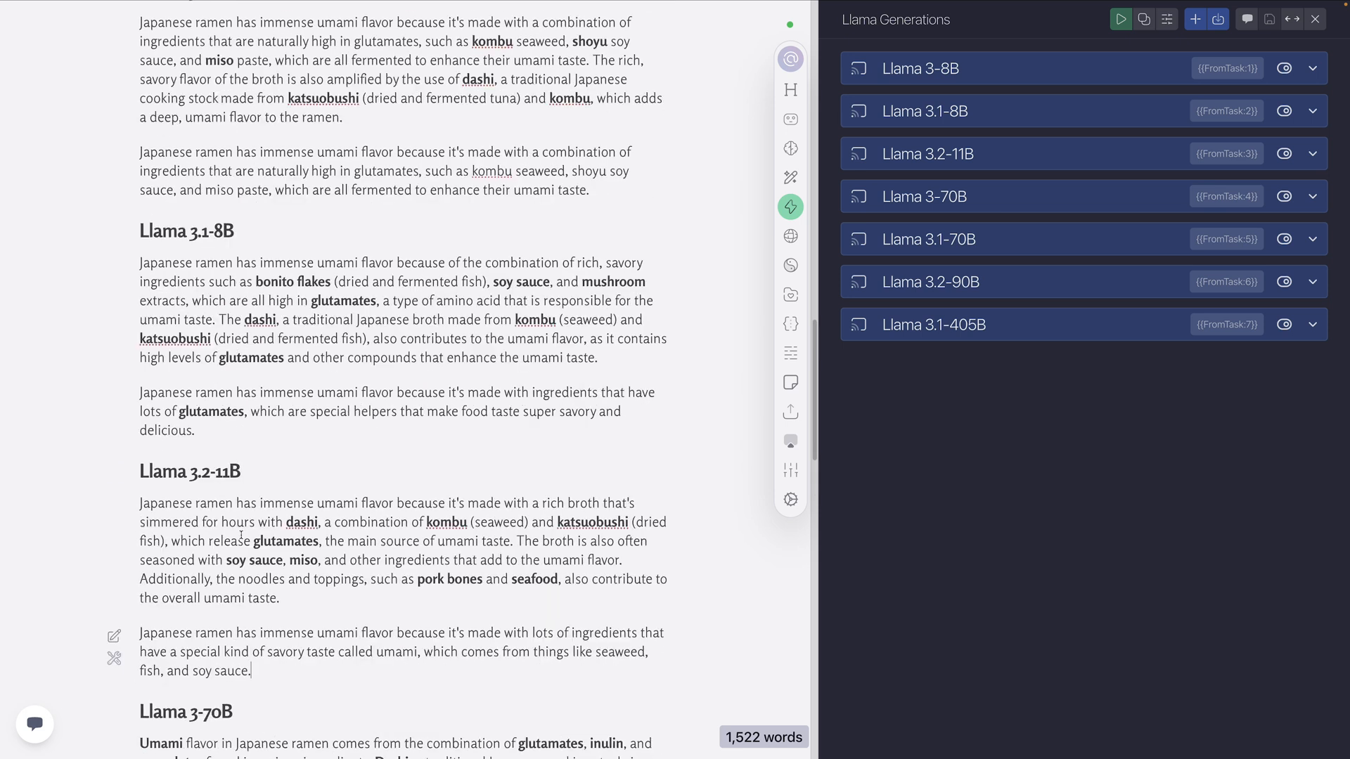
{"action": "scroll", "coordinate": [281, 492], "scroll_direction": "down", "scroll_amount": 5}
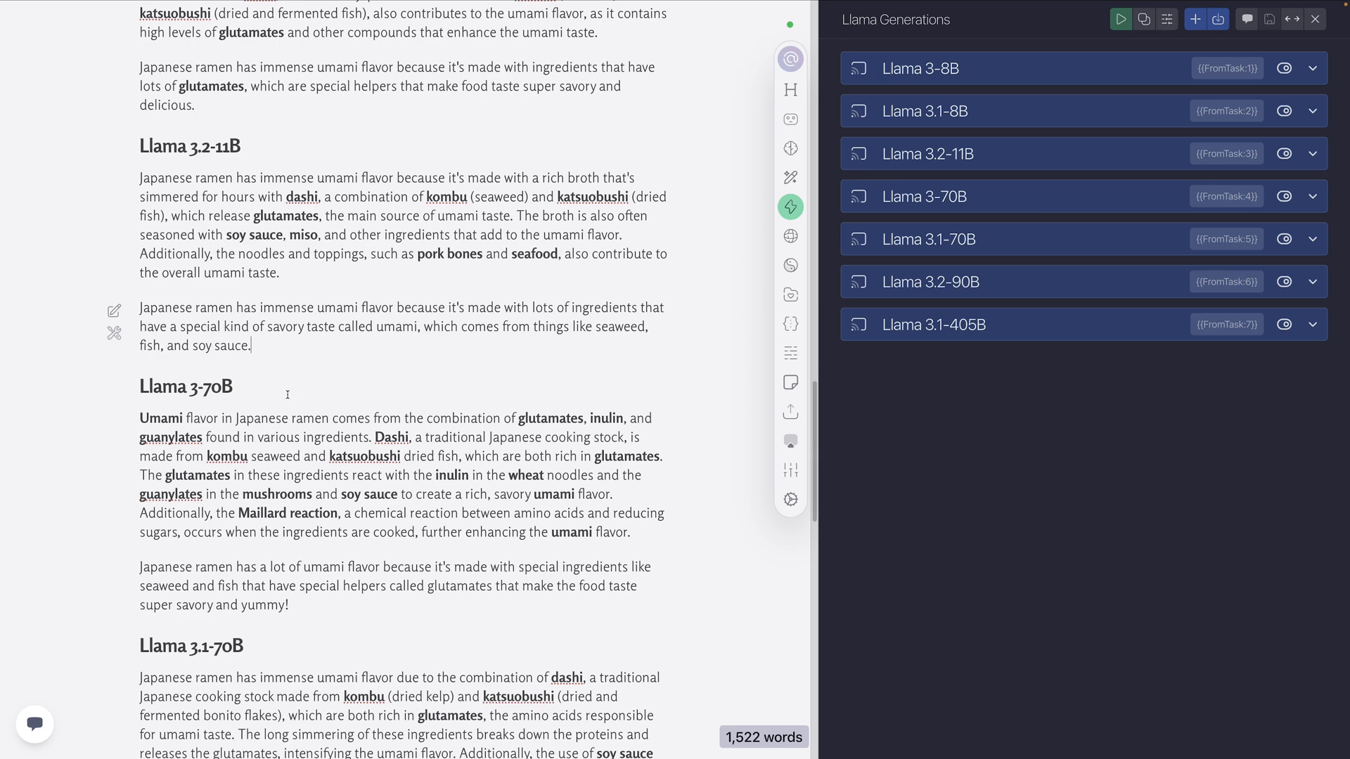
Compare the Llama 3-70B and Llama 3.1-70B 5th grader explanations, highlighting "glutamates" and the full paragraph in each
{"action": "scroll", "coordinate": [287, 396], "scroll_direction": "down", "scroll_amount": 4}
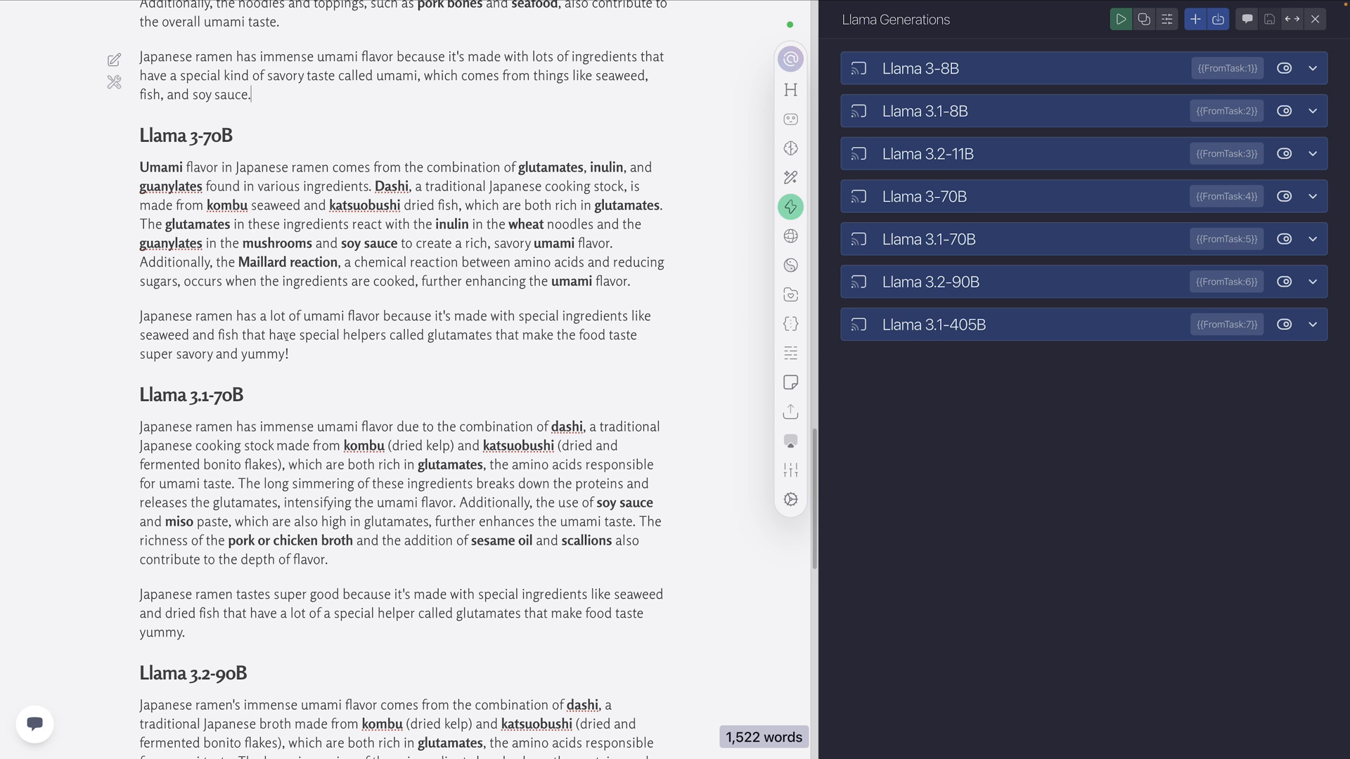
{"action": "double_click", "coordinate": [479, 336]}
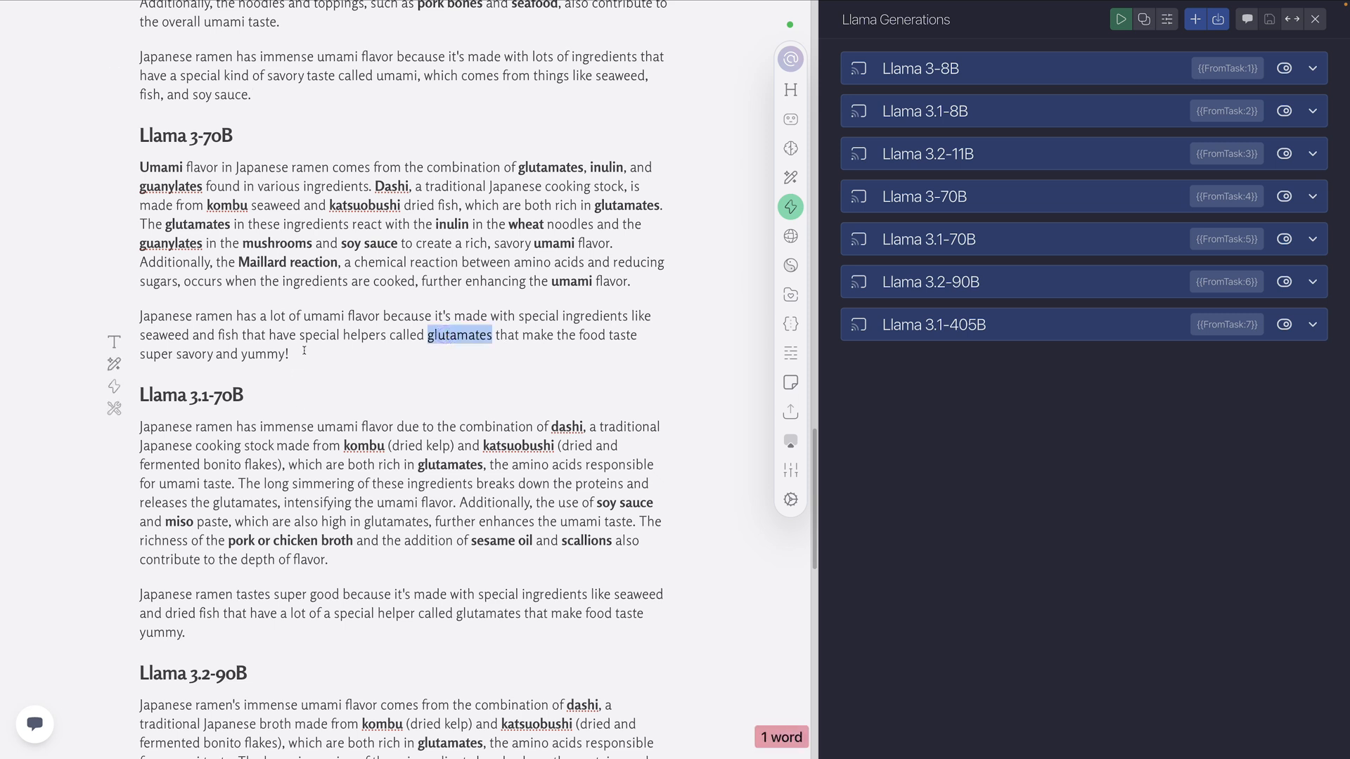
{"action": "scroll", "coordinate": [300, 355], "scroll_direction": "down", "scroll_amount": 5}
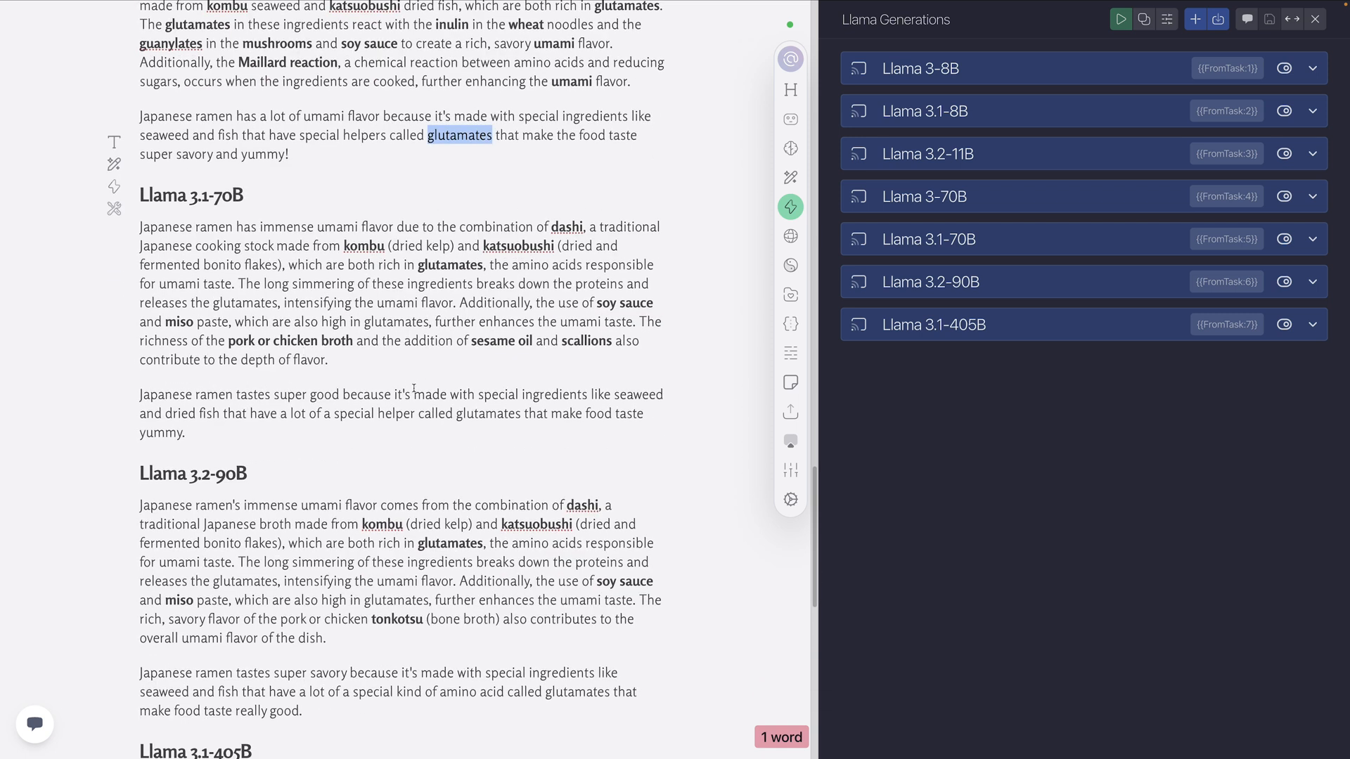
{"action": "scroll", "coordinate": [238, 401], "scroll_direction": "down", "scroll_amount": 1}
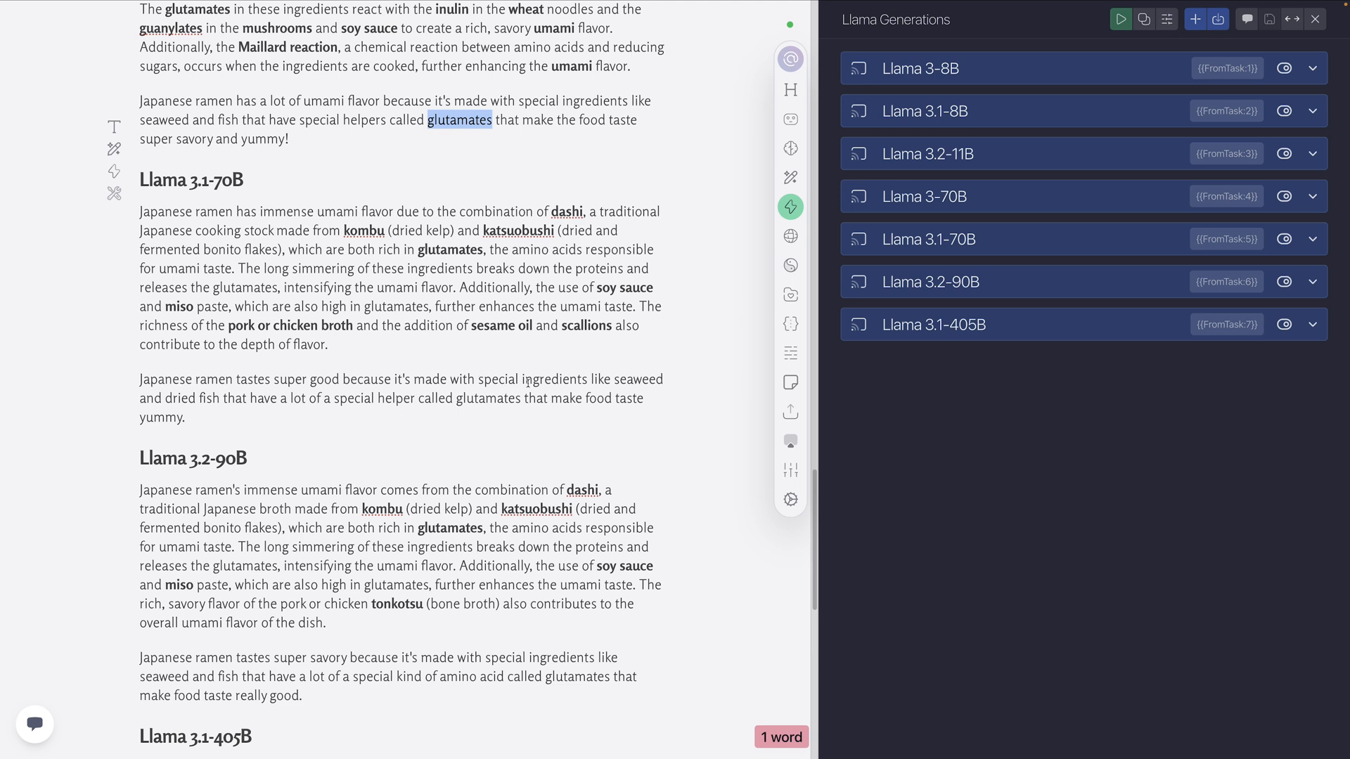
{"action": "double_click", "coordinate": [487, 398]}
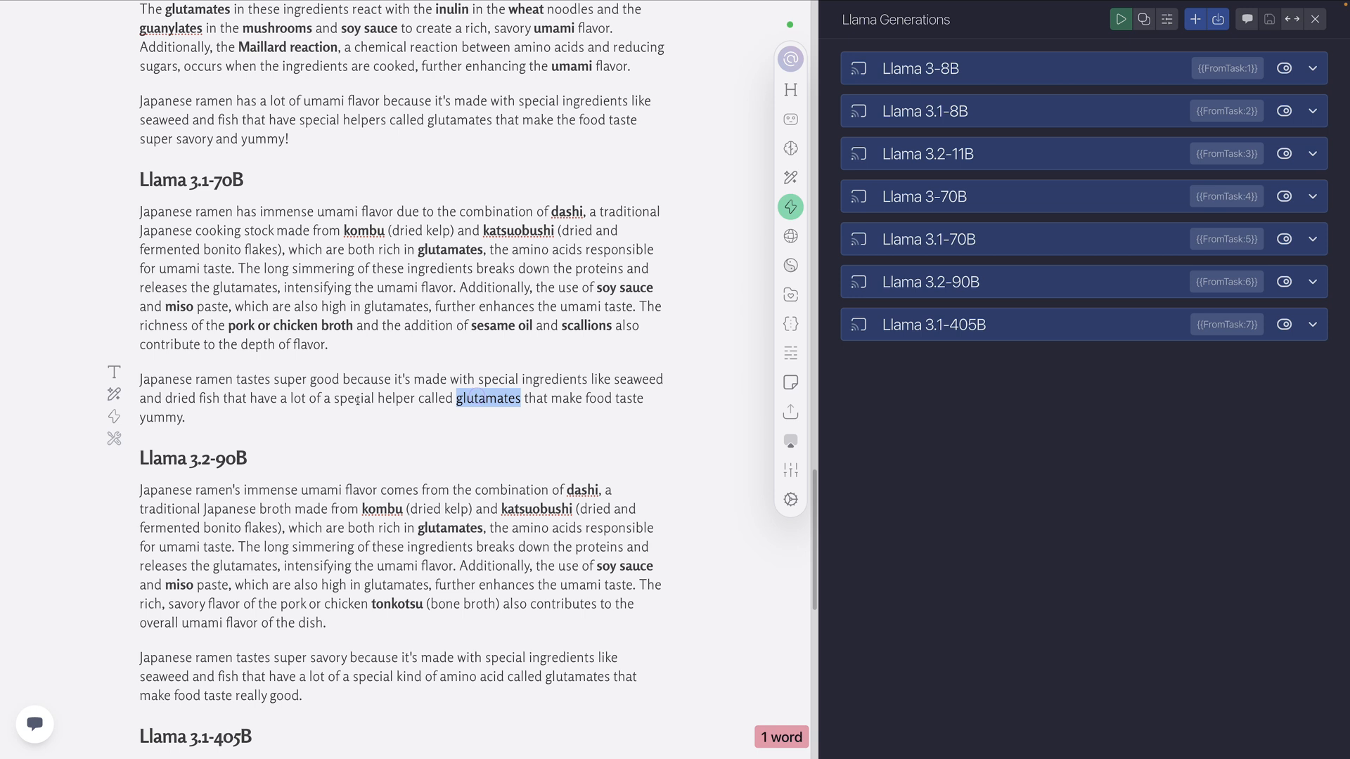
{"action": "triple_click", "coordinate": [197, 414]}
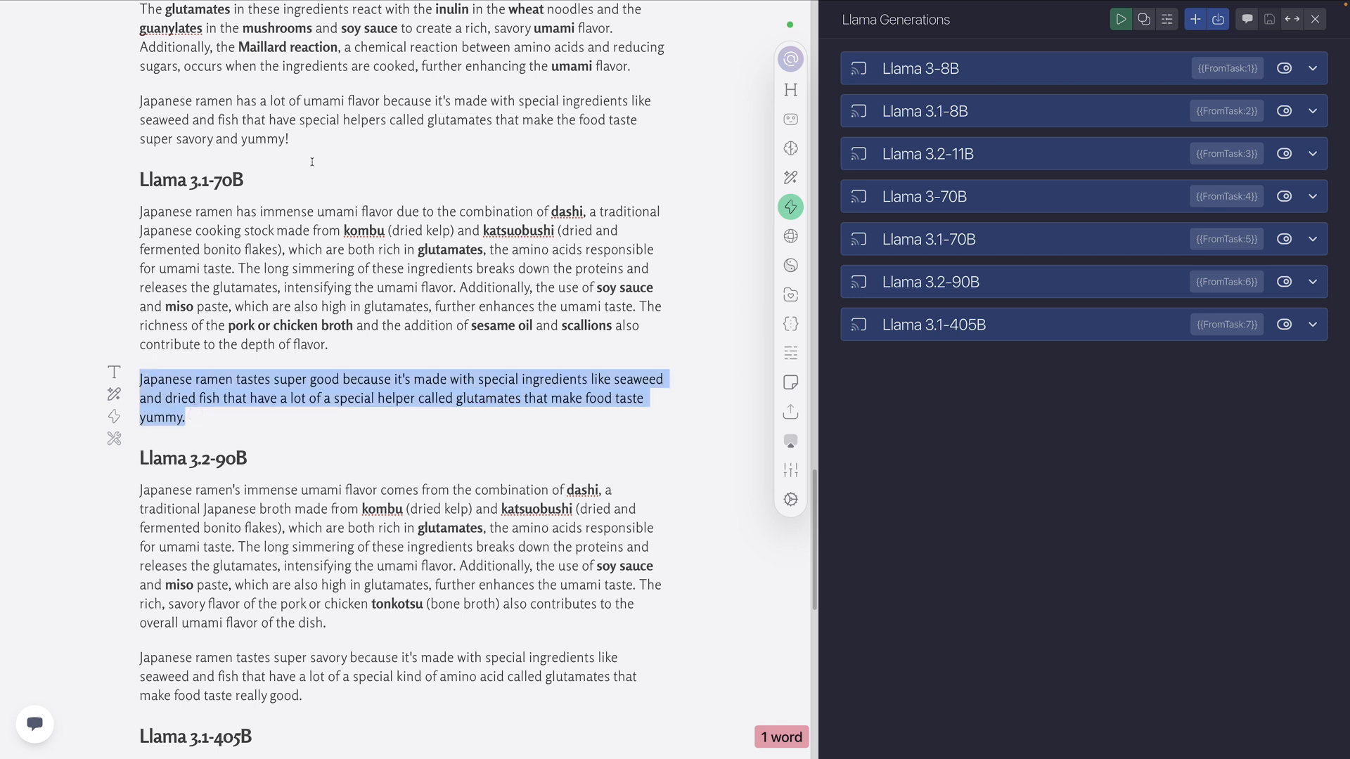
{"action": "left_click_drag", "start_coordinate": [289, 139], "coordinate": [140, 100]}
{"action": "scroll", "coordinate": [234, 288], "scroll_direction": "up", "scroll_amount": 5}
{"action": "scroll", "coordinate": [234, 288], "scroll_direction": "down", "scroll_amount": 1}
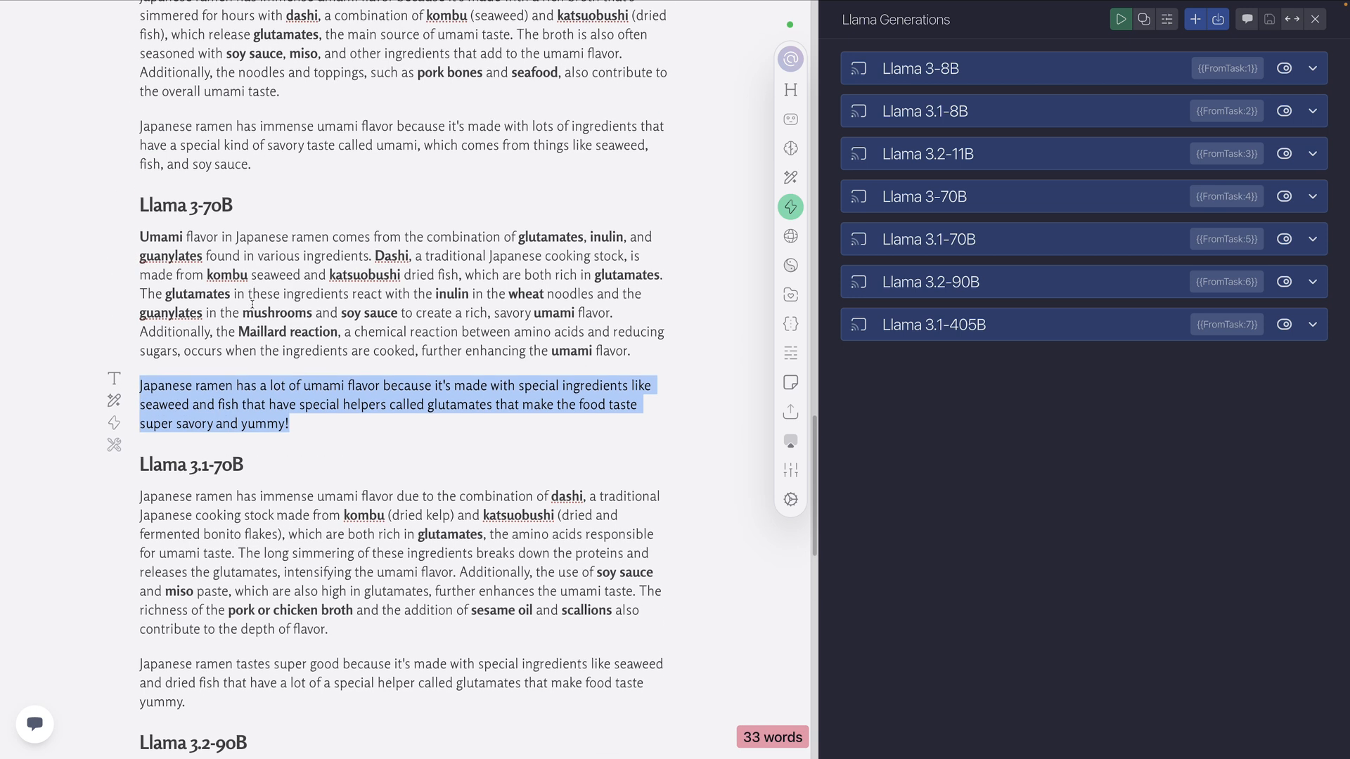
Examine the Llama 3.2-90B 5th grader explanation and its use of "glutamates", and highlight the first Llama 3.1-405B paragraph for review
{"action": "scroll", "coordinate": [263, 230], "scroll_direction": "down", "scroll_amount": 8}
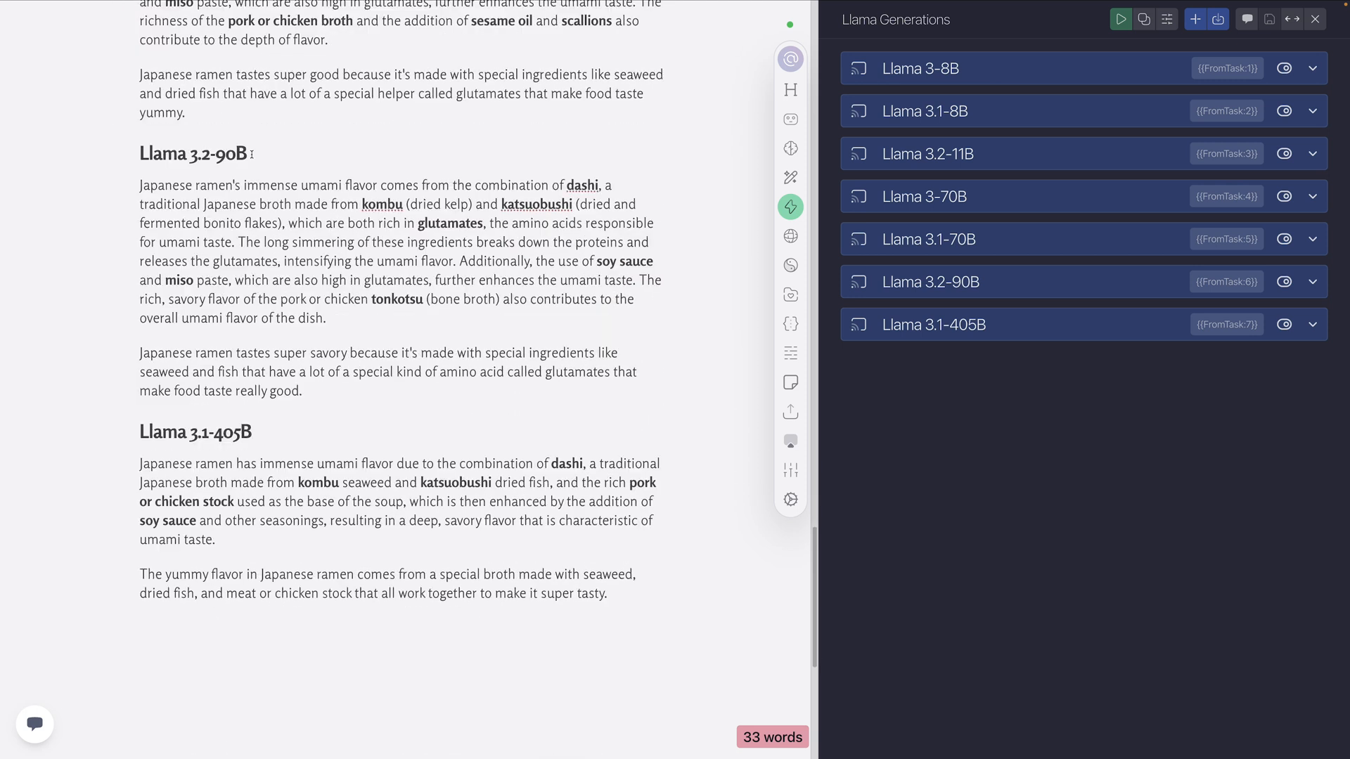
{"action": "scroll", "coordinate": [262, 163], "scroll_direction": "up", "scroll_amount": 1}
{"action": "scroll", "coordinate": [264, 163], "scroll_direction": "down", "scroll_amount": 1}
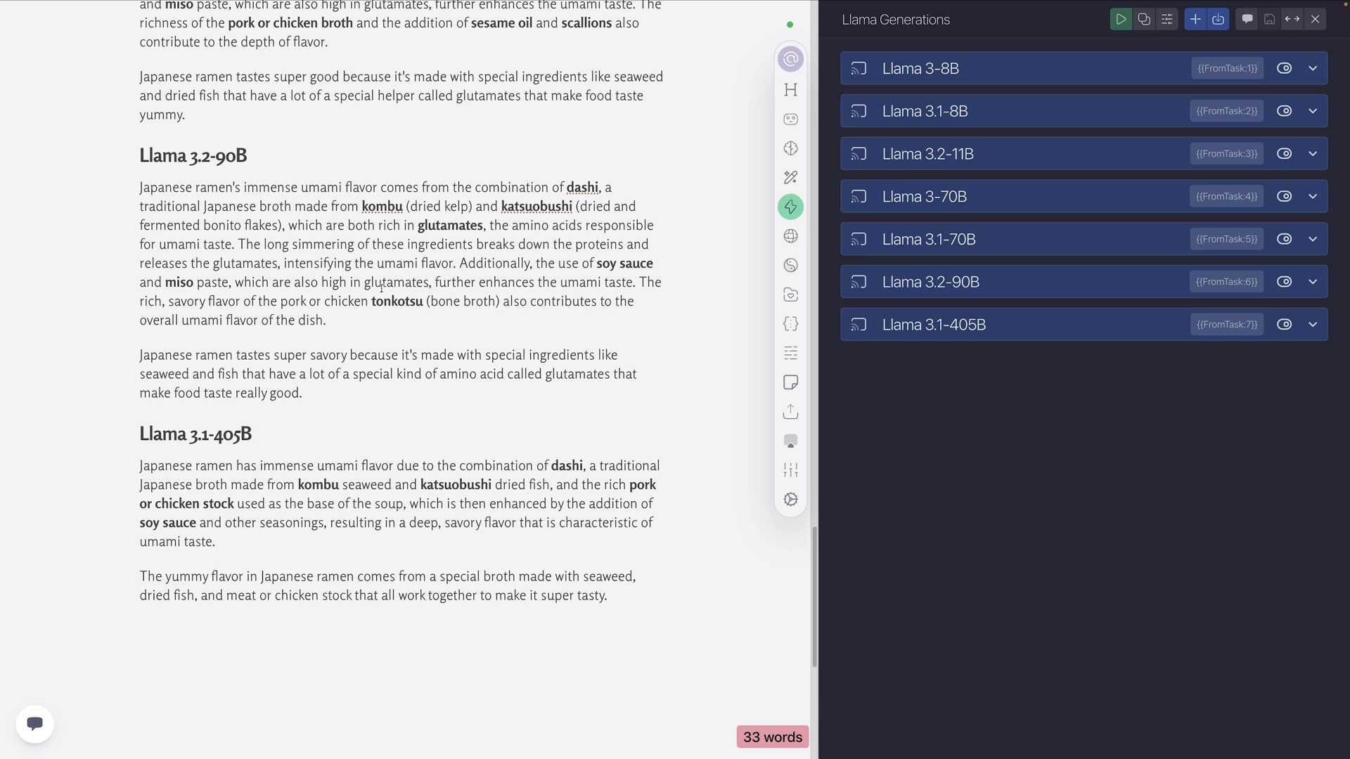
{"action": "double_click", "coordinate": [568, 372]}
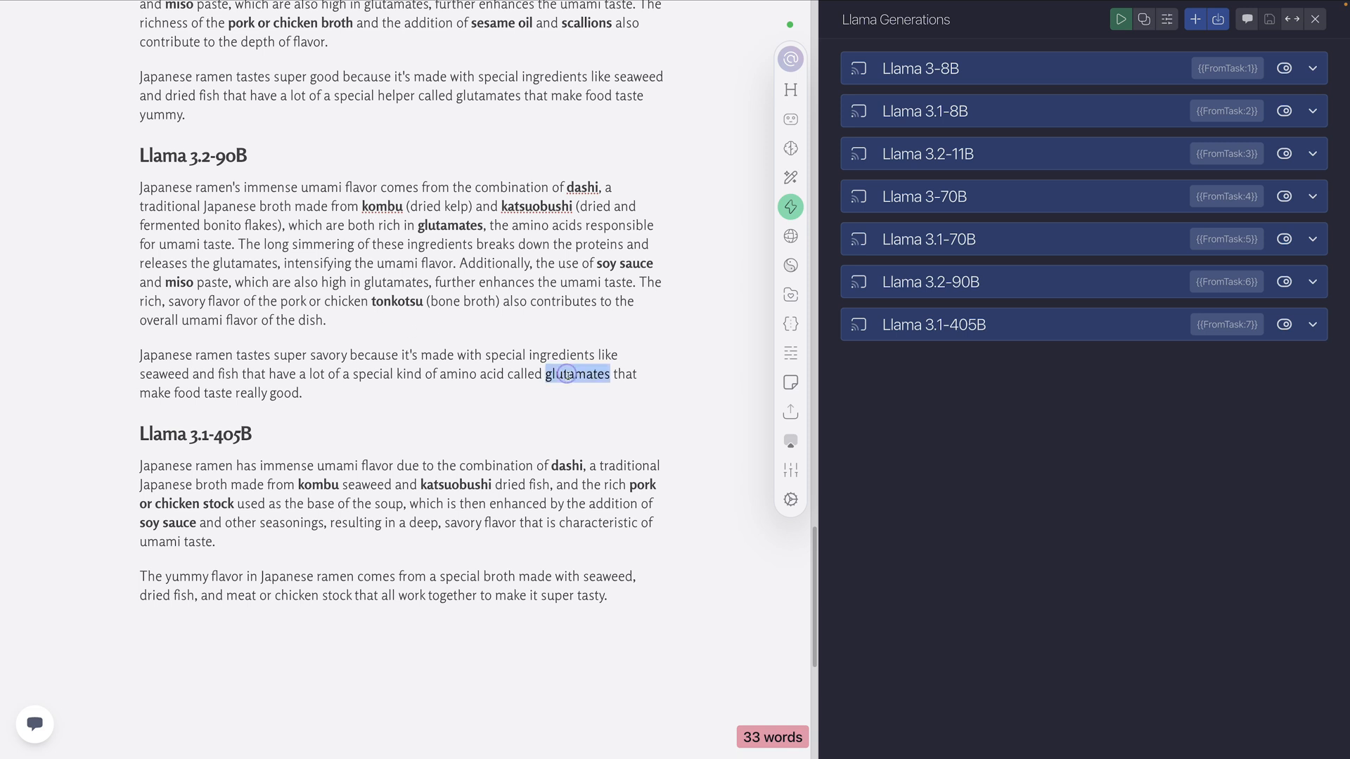
{"action": "left_click_drag", "start_coordinate": [323, 395], "coordinate": [145, 350]}
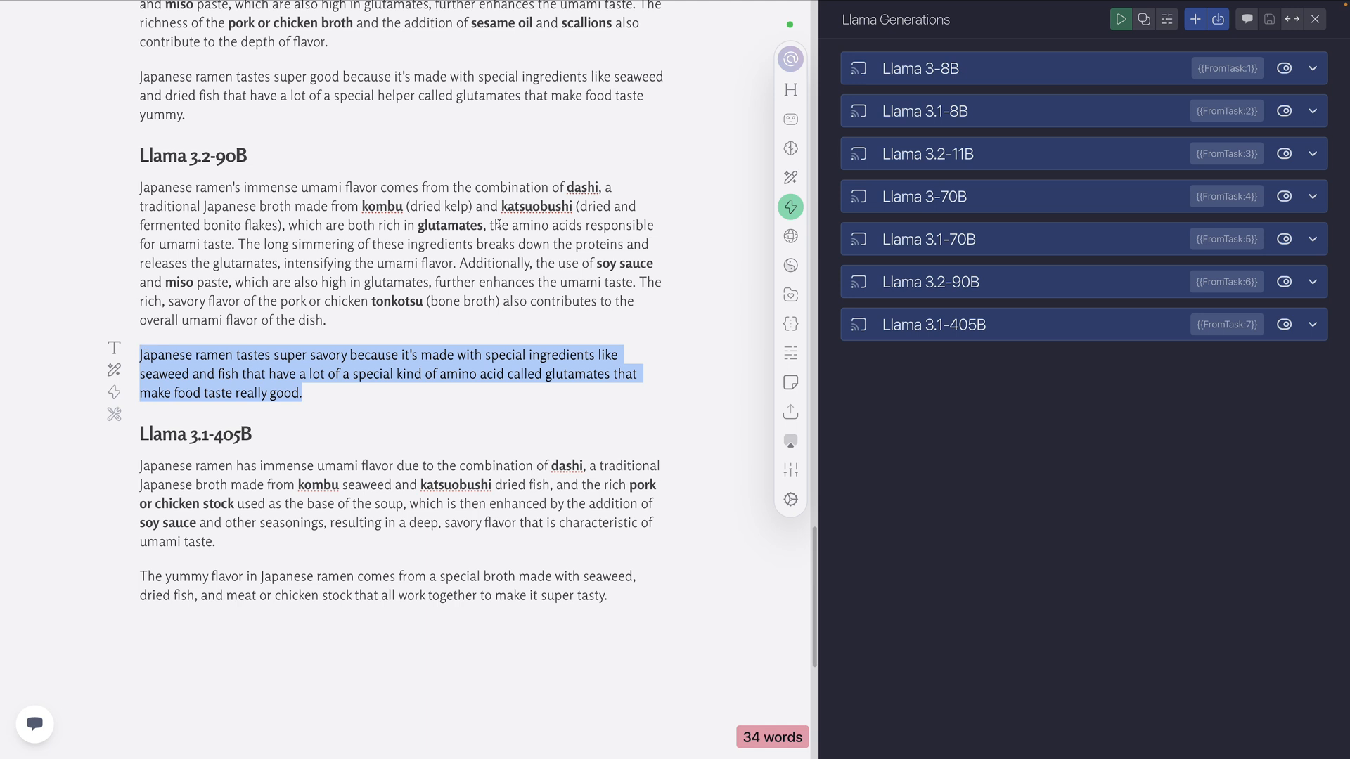
{"action": "scroll", "coordinate": [375, 257], "scroll_direction": "down", "scroll_amount": 3}
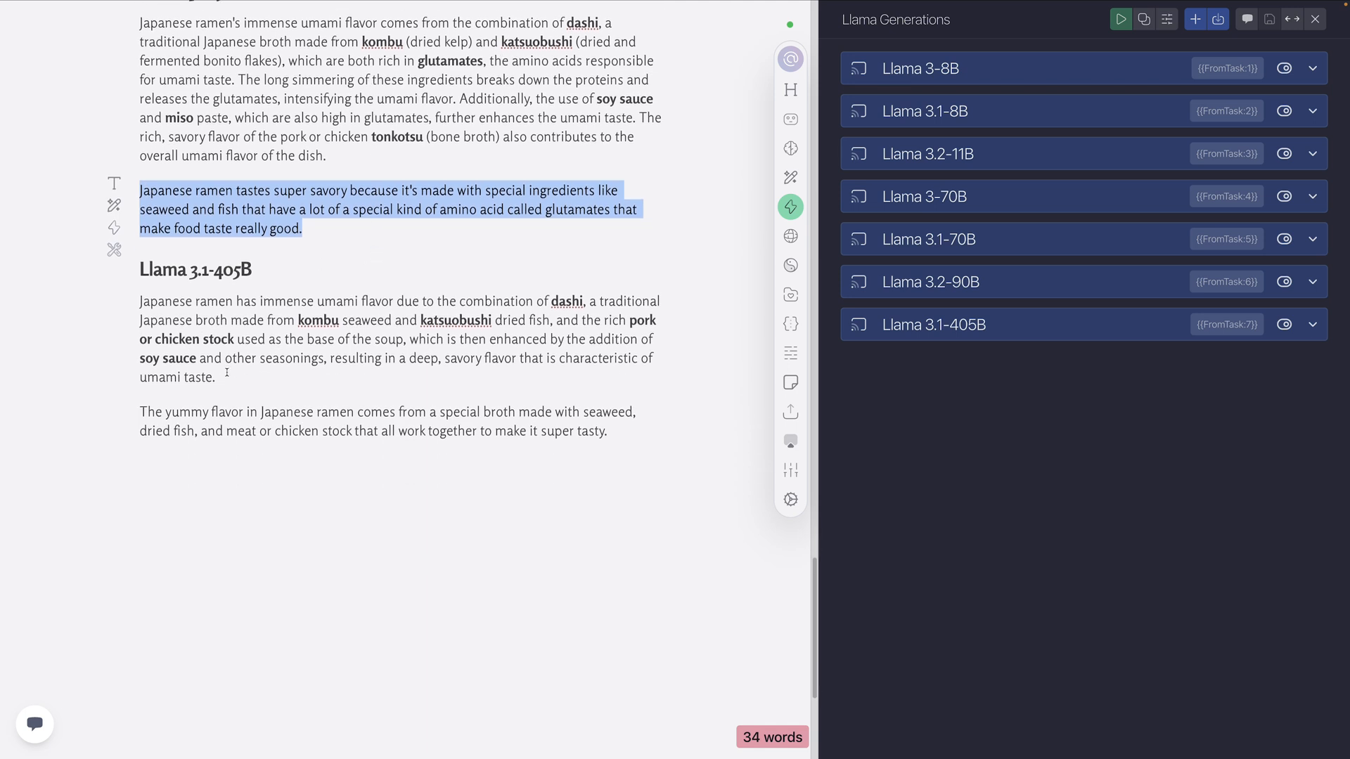
{"action": "left_click_drag", "start_coordinate": [224, 378], "coordinate": [140, 301]}
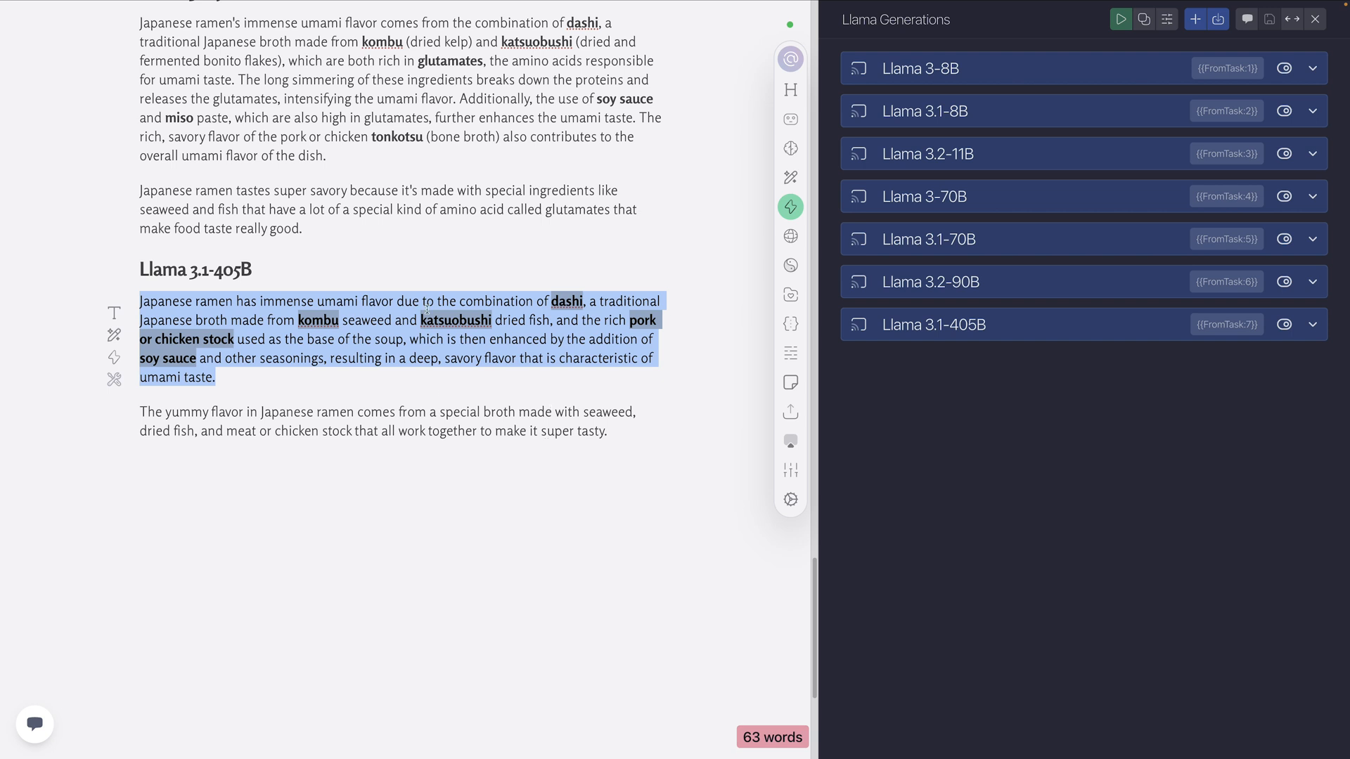
Examine both Llama 3.1-405B paragraphs, highlighting the umami explanation and the 5th grader sentence in turn
{"action": "left_click", "coordinate": [384, 320]}
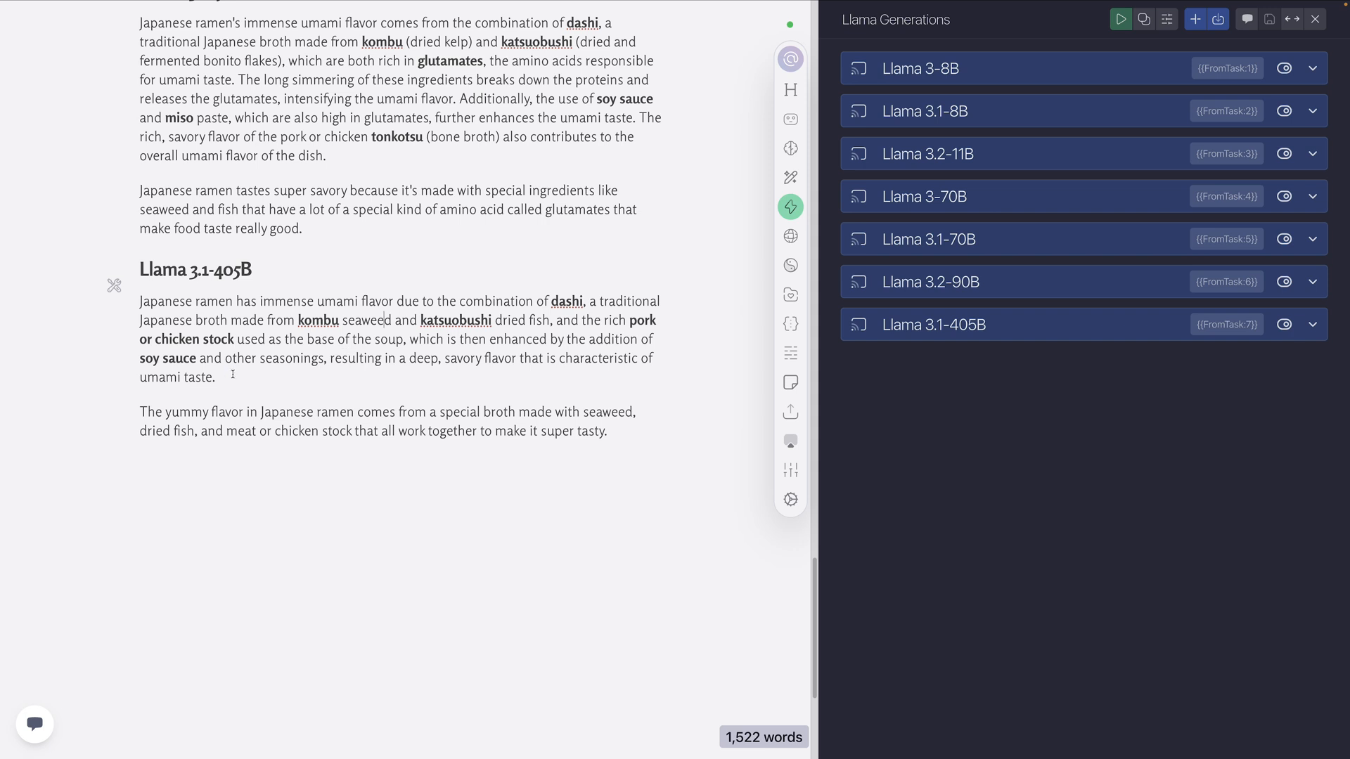
{"action": "triple_click", "coordinate": [267, 321]}
{"action": "scroll", "coordinate": [268, 321], "scroll_direction": "up", "scroll_amount": 1}
{"action": "scroll", "coordinate": [268, 321], "scroll_direction": "up", "scroll_amount": 2}
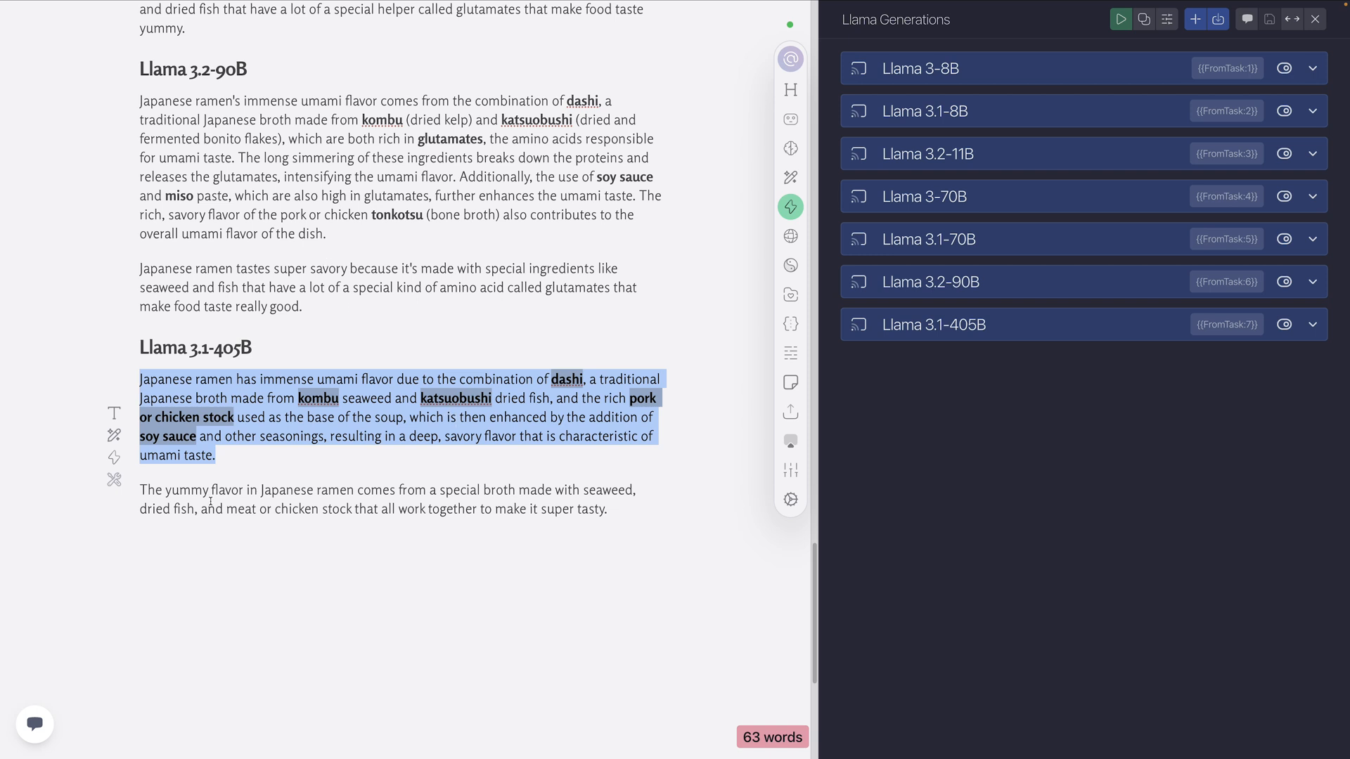
{"action": "left_click_drag", "start_coordinate": [607, 509], "coordinate": [147, 489]}
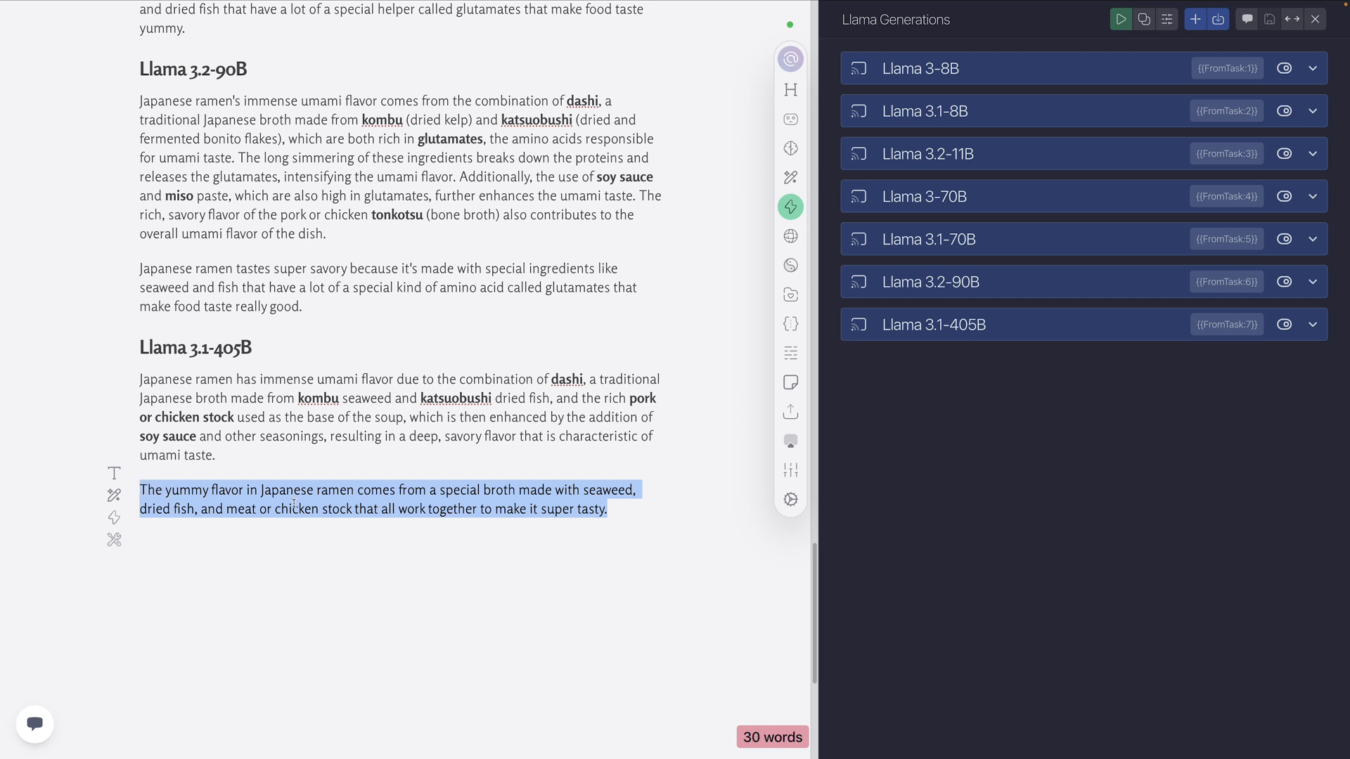
{"action": "left_click", "coordinate": [195, 497]}
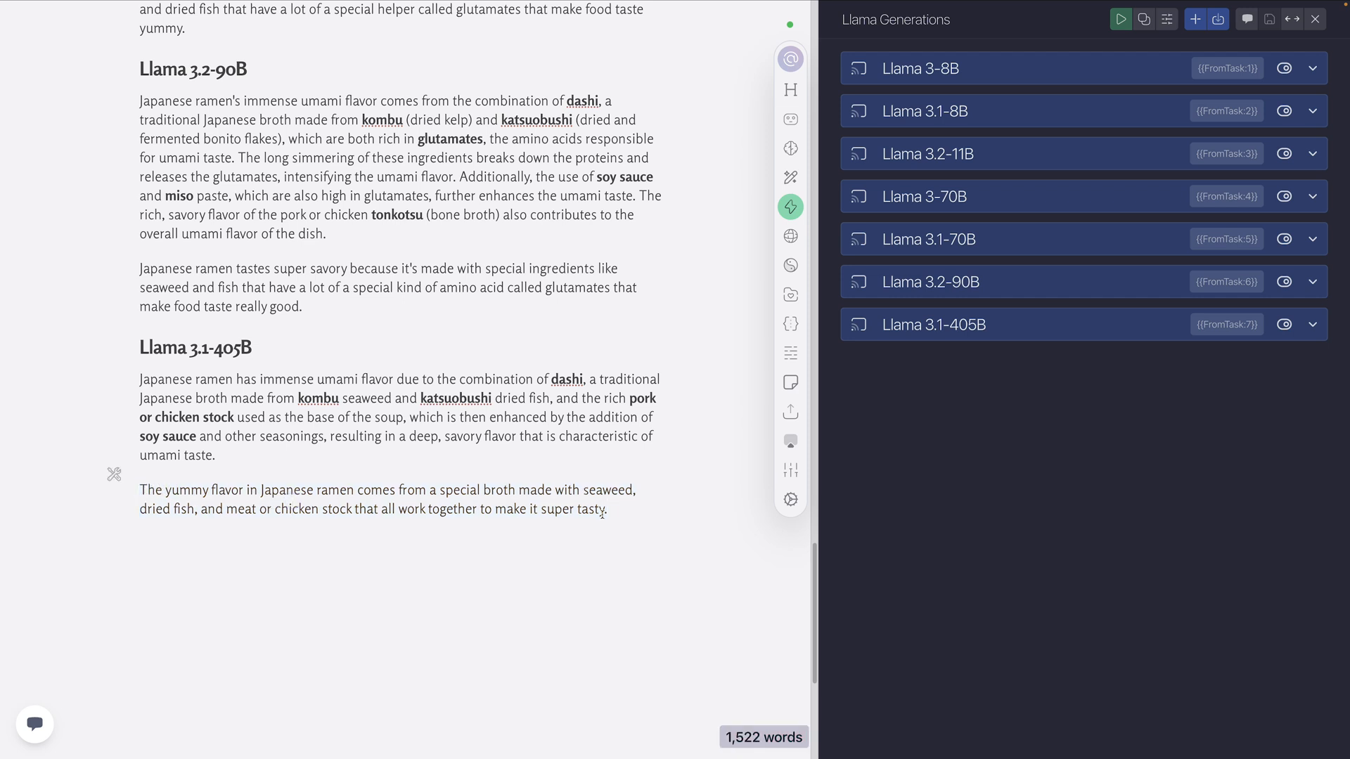
{"action": "left_click_drag", "start_coordinate": [603, 511], "coordinate": [140, 490]}
{"action": "scroll", "coordinate": [151, 485], "scroll_direction": "up", "scroll_amount": 2}
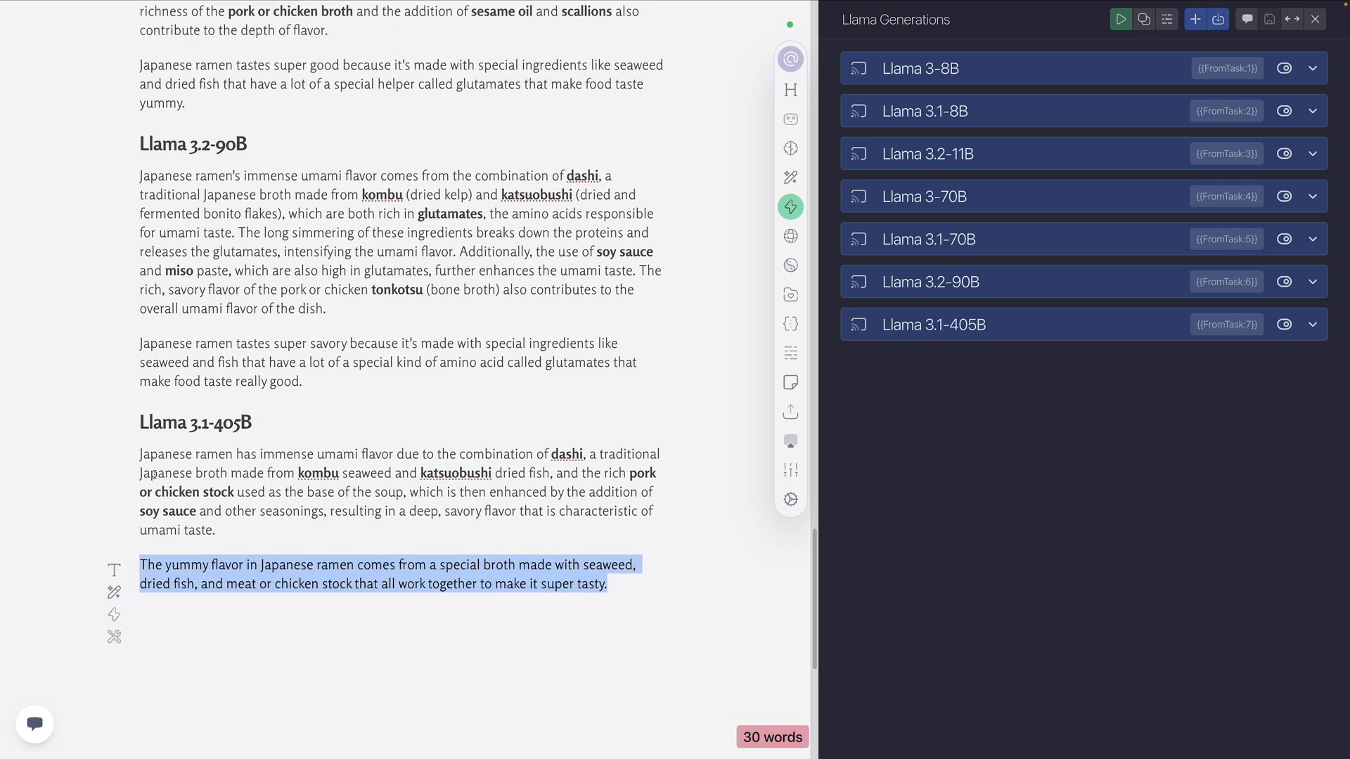
{"action": "scroll", "coordinate": [153, 474], "scroll_direction": "up", "scroll_amount": 2}
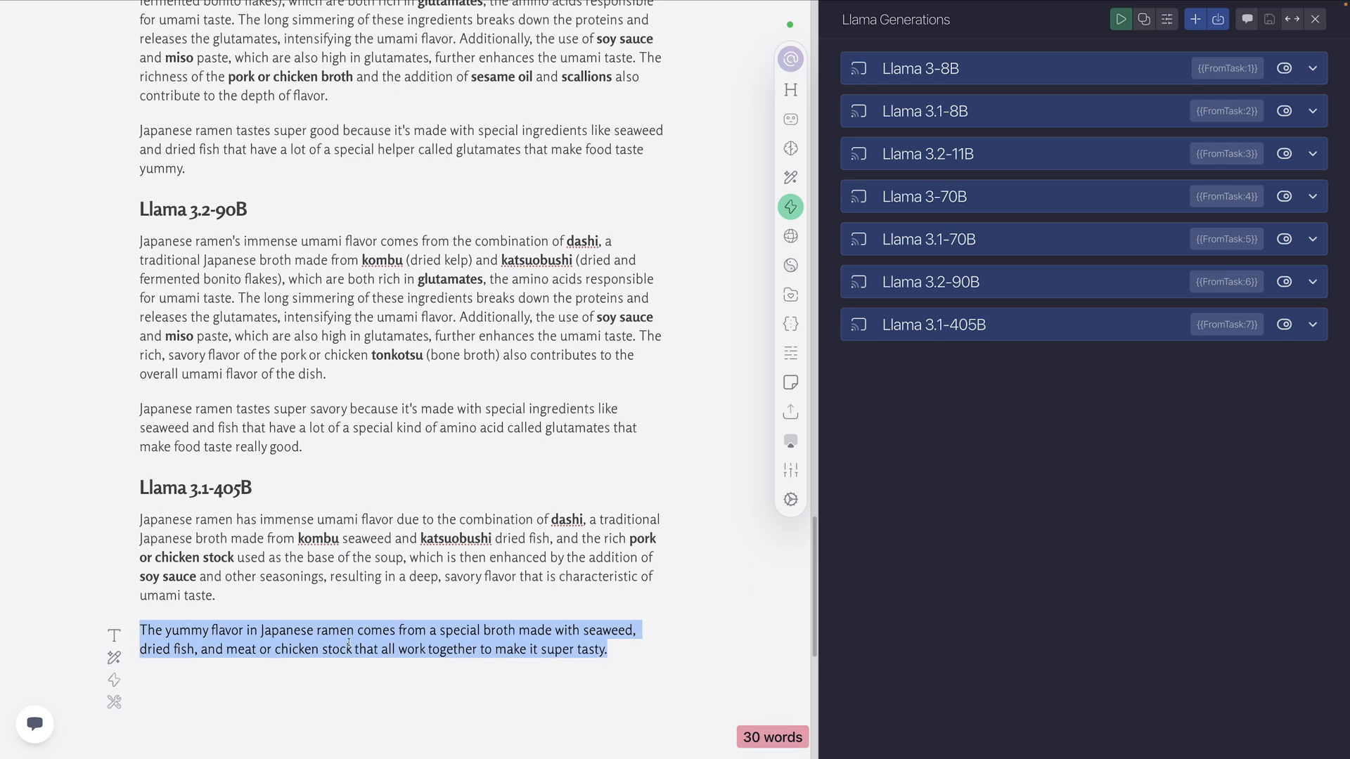
{"action": "left_click_drag", "start_coordinate": [239, 593], "coordinate": [140, 519]}
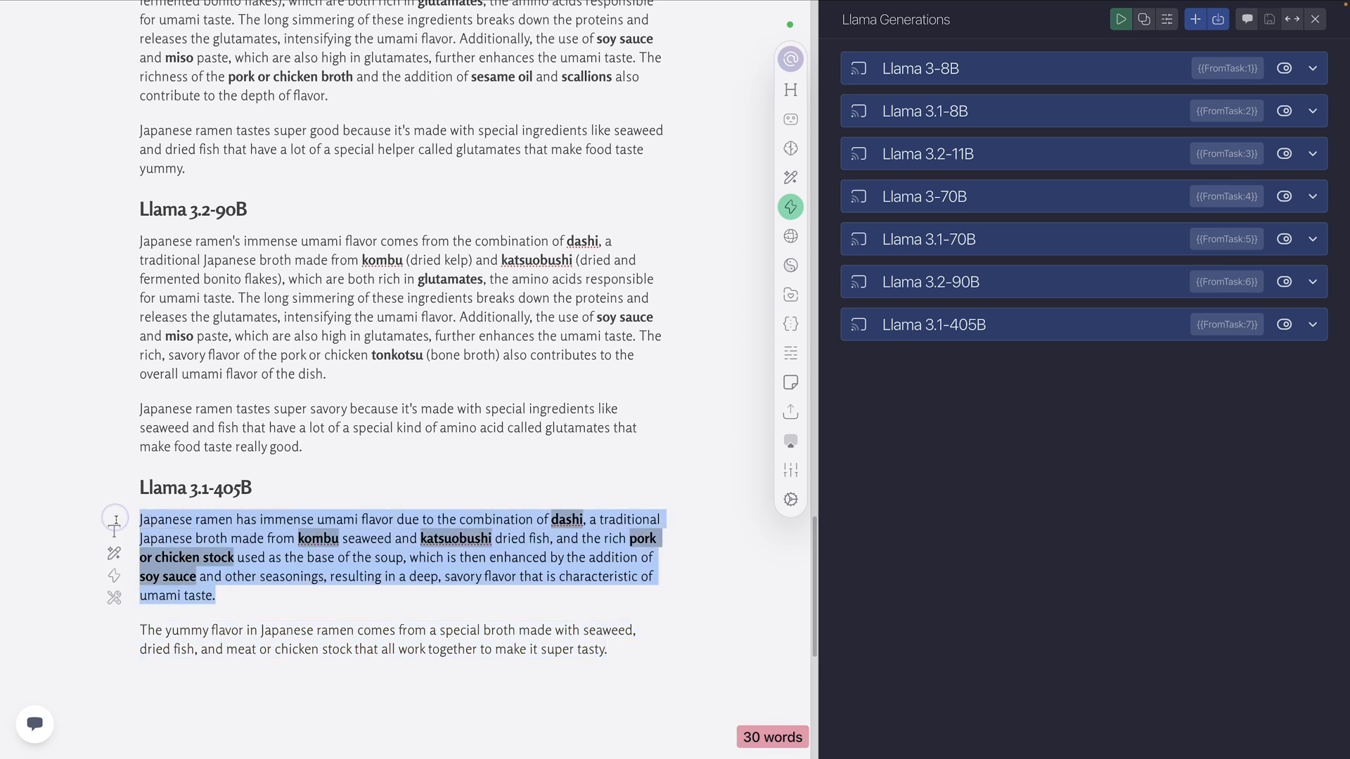
Compare with the smaller models' Level 2 outputs, highlighting the Llama 3.2-11B 5th grader sentence and both of its paragraphs
{"action": "scroll", "coordinate": [288, 447], "scroll_direction": "up", "scroll_amount": 1}
{"action": "scroll", "coordinate": [344, 414], "scroll_direction": "up", "scroll_amount": 4}
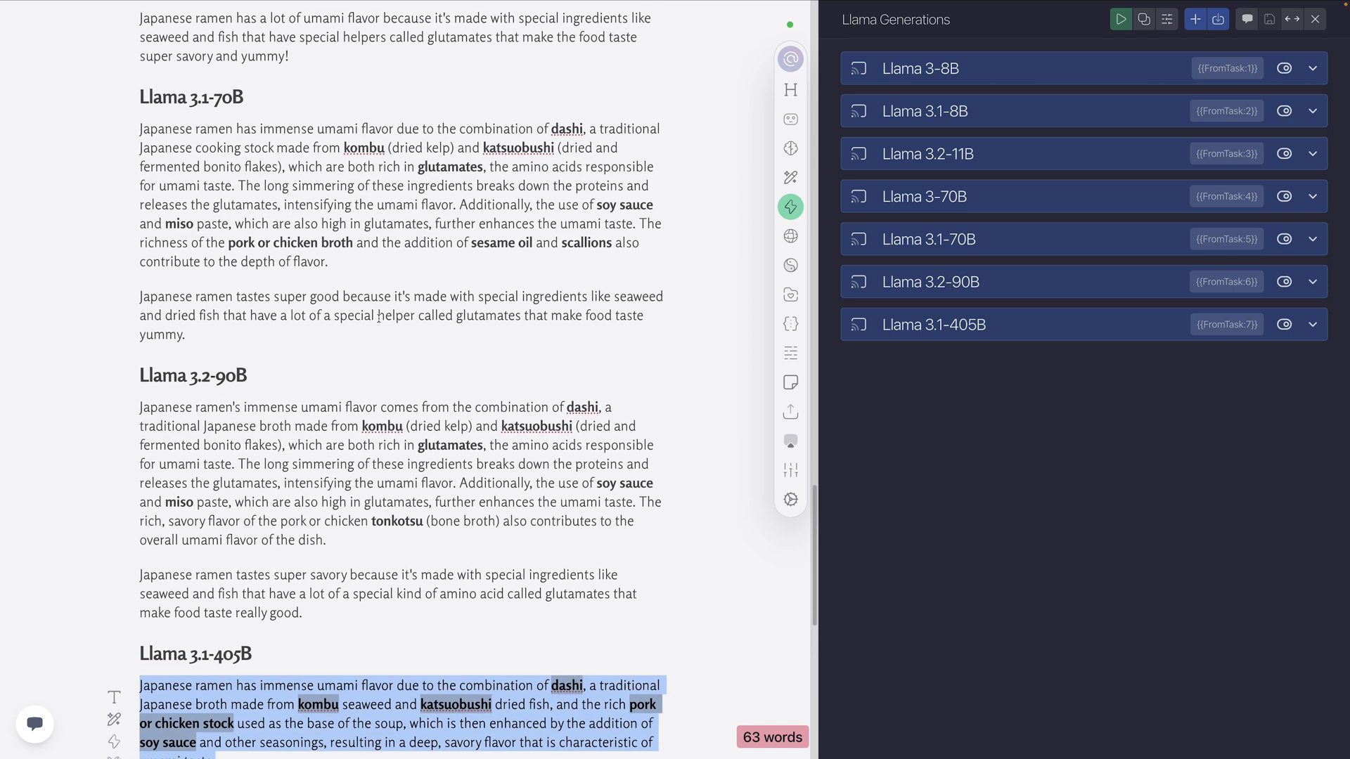
{"action": "scroll", "coordinate": [379, 317], "scroll_direction": "up", "scroll_amount": 6}
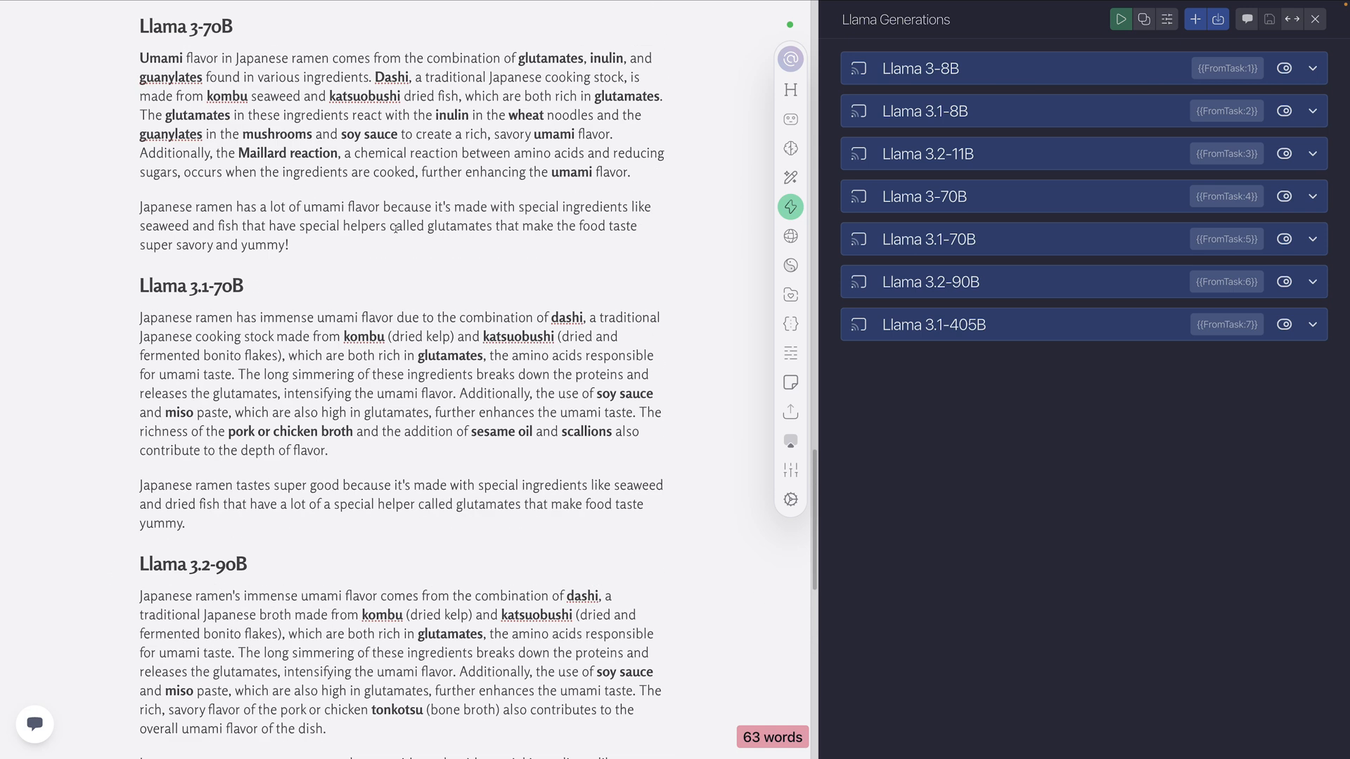
{"action": "scroll", "coordinate": [321, 242], "scroll_direction": "up", "scroll_amount": 8}
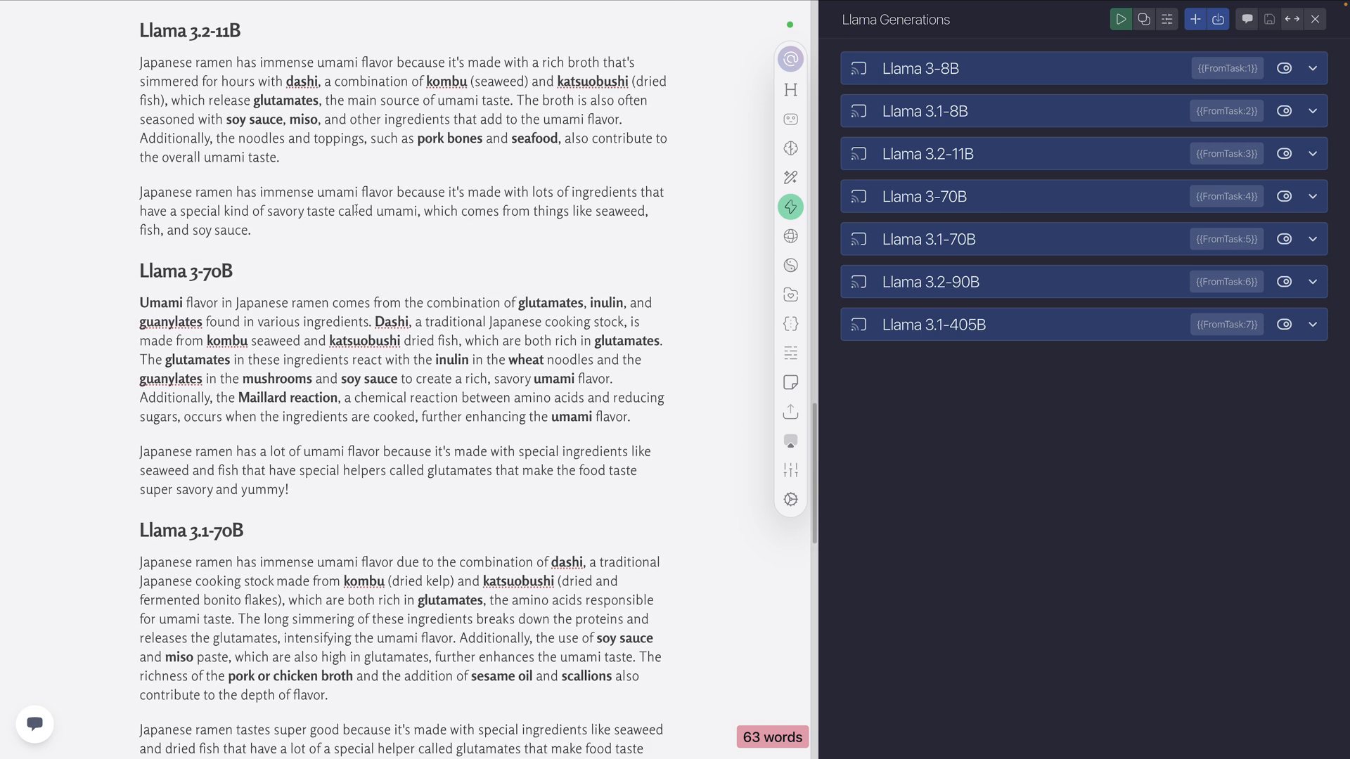
{"action": "triple_click", "coordinate": [267, 231]}
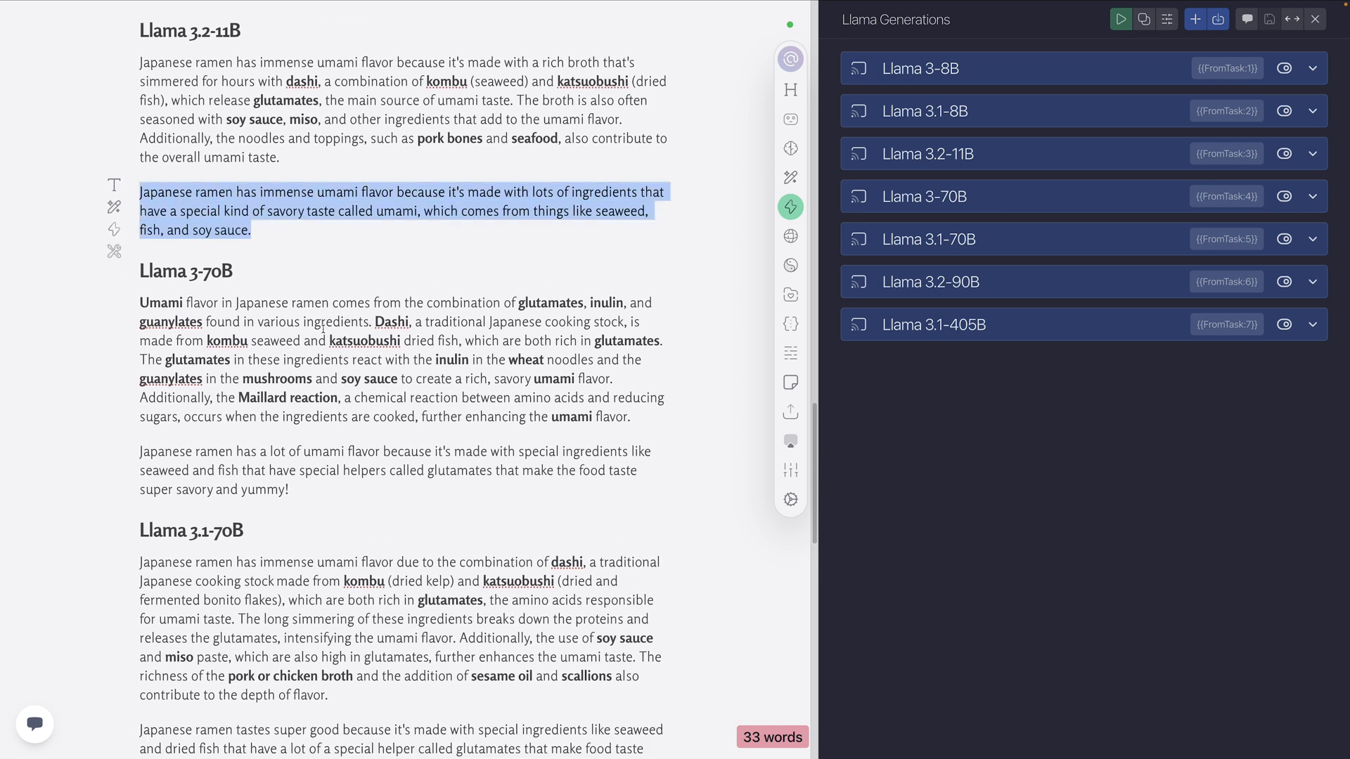
{"action": "scroll", "coordinate": [212, 224], "scroll_direction": "up", "scroll_amount": 2}
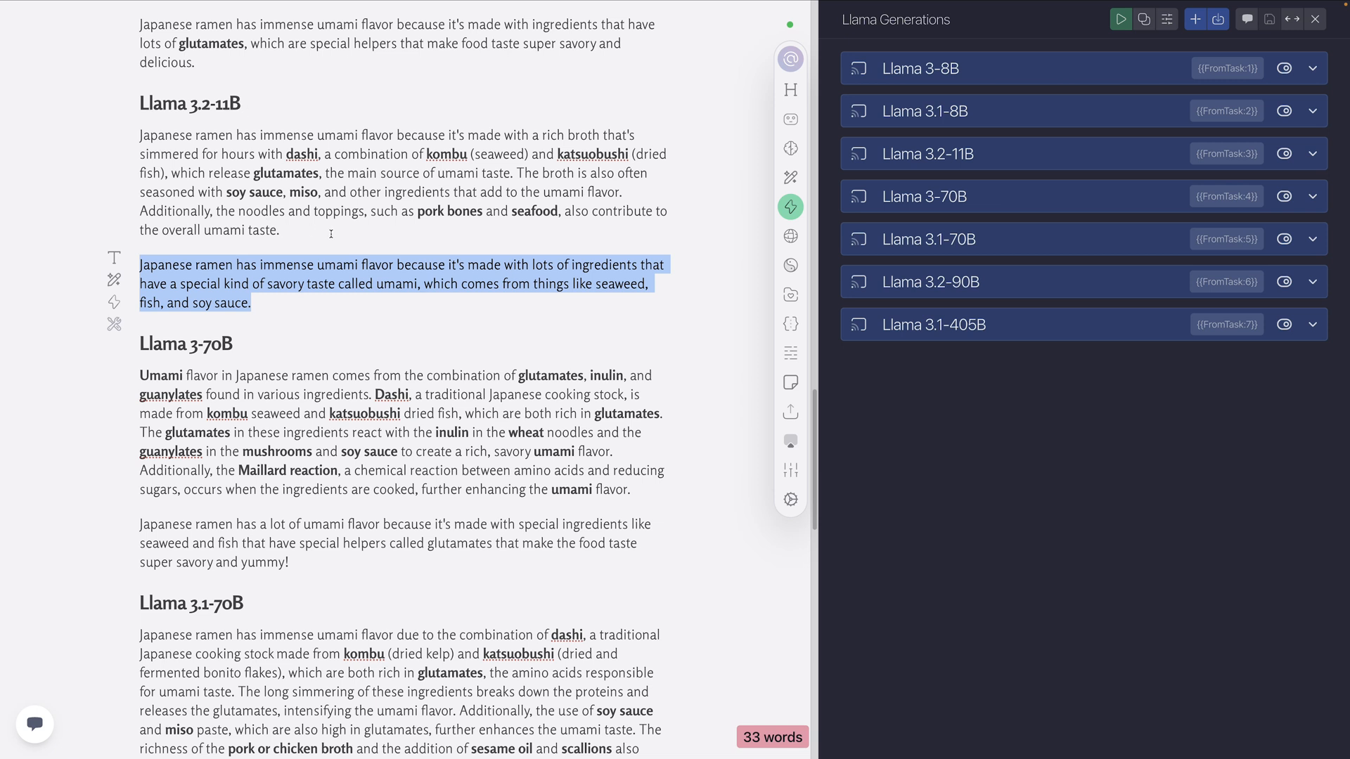
{"action": "left_click_drag", "start_coordinate": [258, 297], "coordinate": [244, 166]}
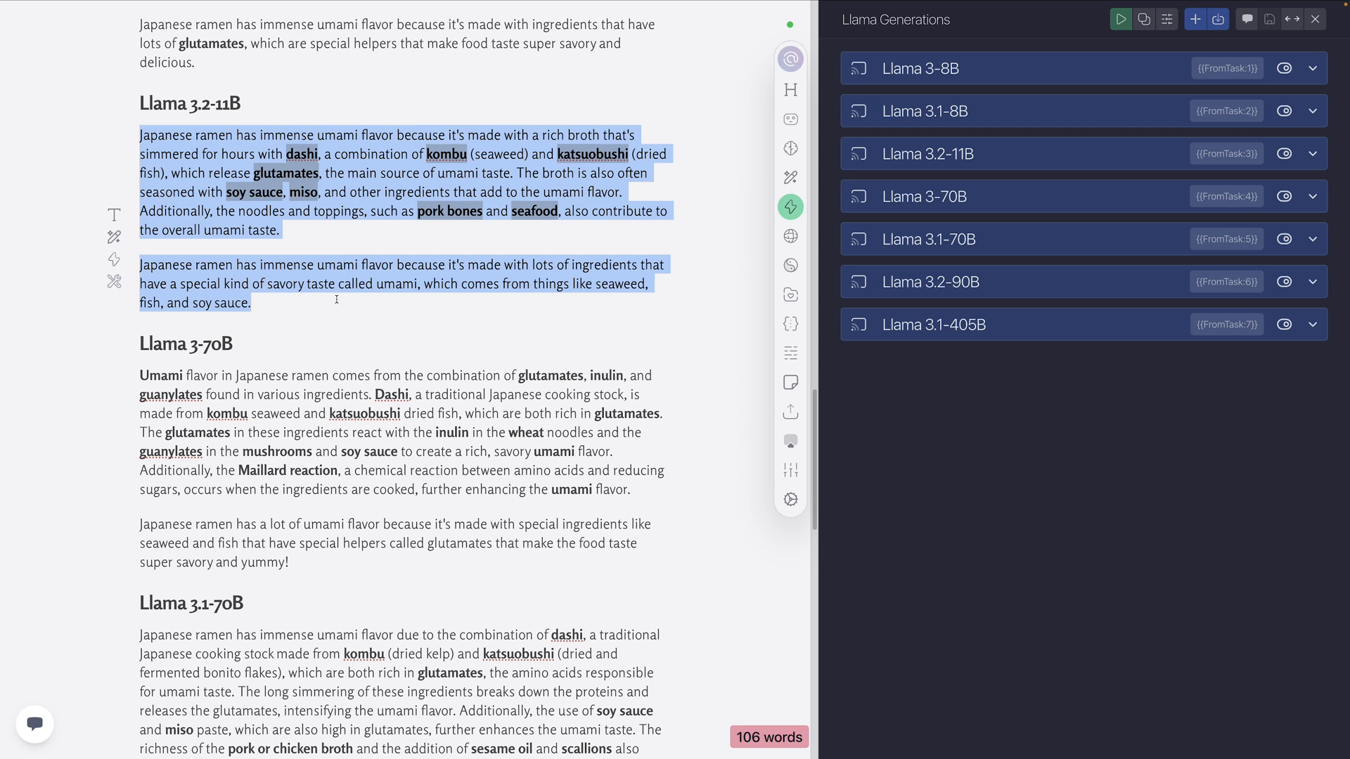
Compare the larger models' Level 2 outputs and highlight the Llama 3.2-90B 5th grader explanation for review
{"action": "scroll", "coordinate": [310, 261], "scroll_direction": "down", "scroll_amount": 10}
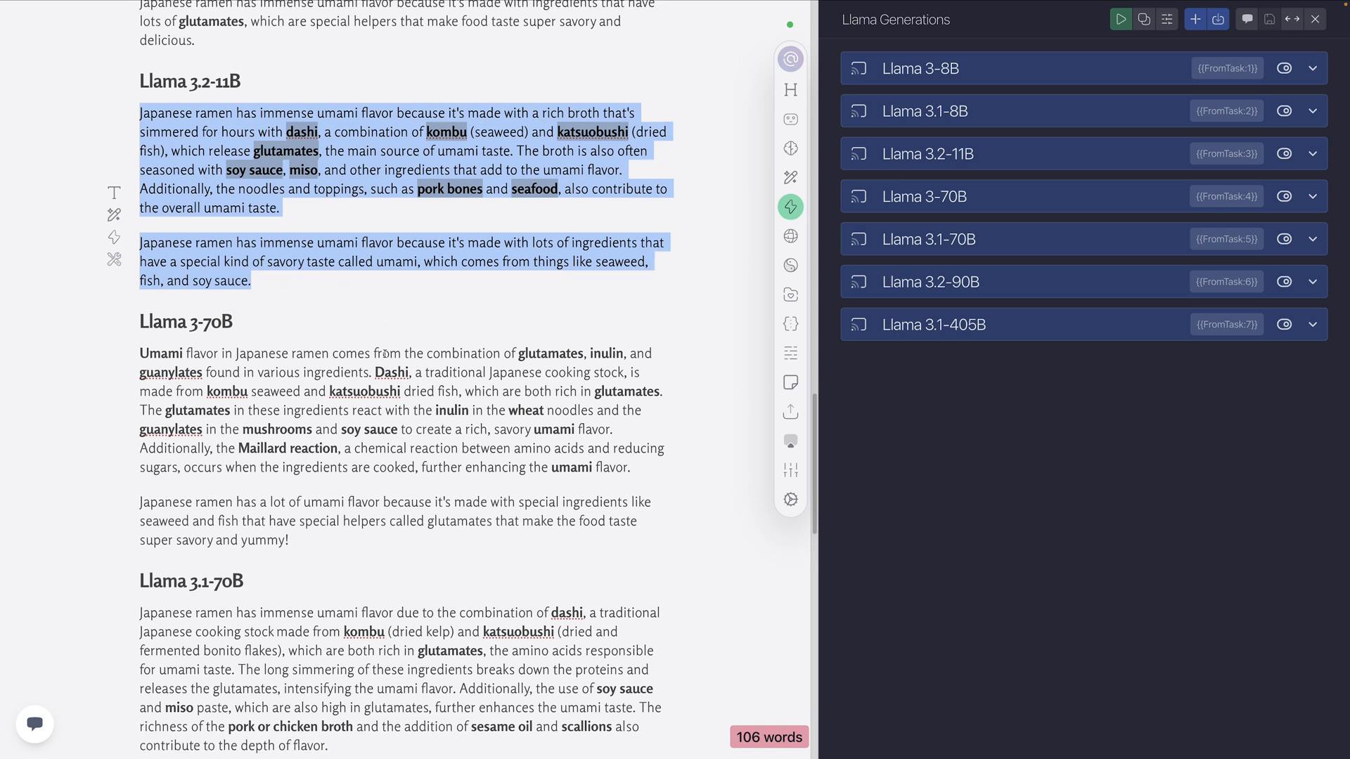
{"action": "scroll", "coordinate": [312, 435], "scroll_direction": "down", "scroll_amount": 5}
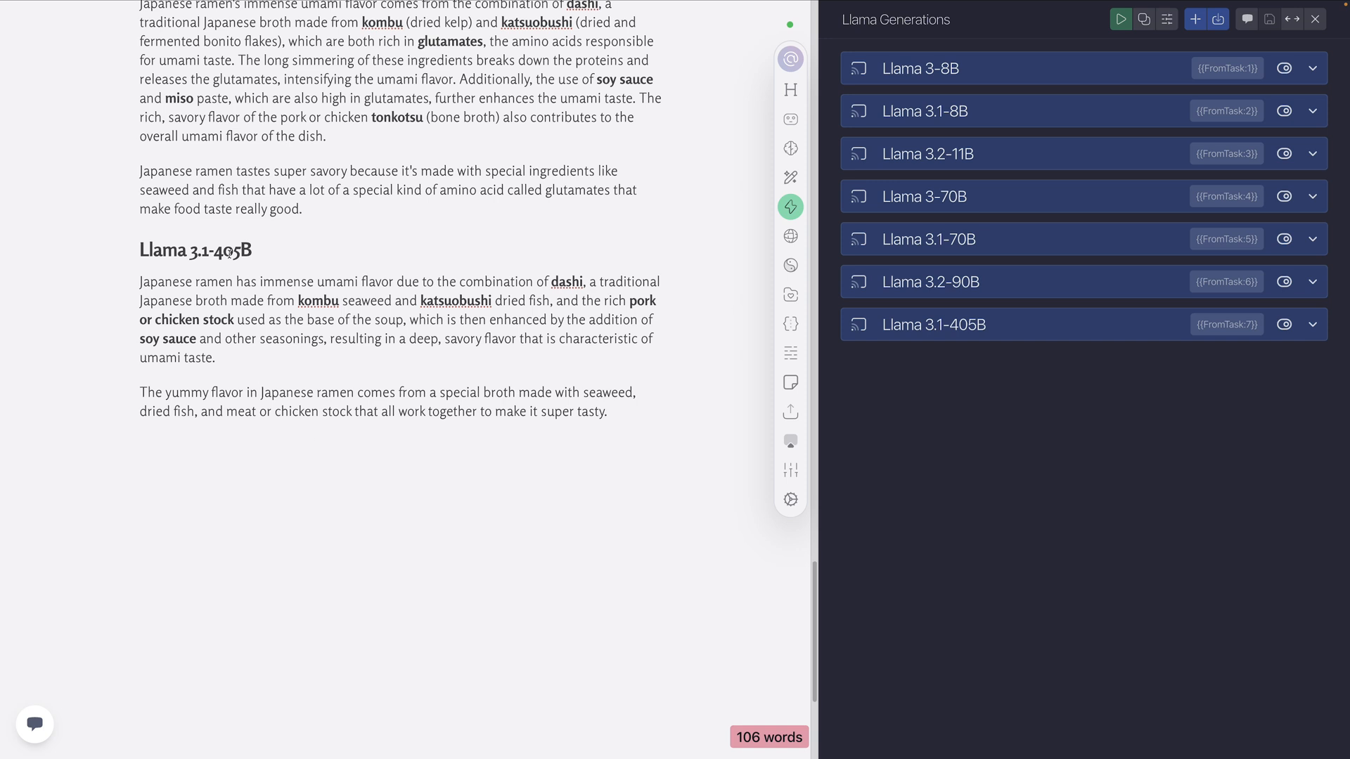
{"action": "scroll", "coordinate": [290, 287], "scroll_direction": "up", "scroll_amount": 3}
{"action": "scroll", "coordinate": [346, 321], "scroll_direction": "up", "scroll_amount": 2}
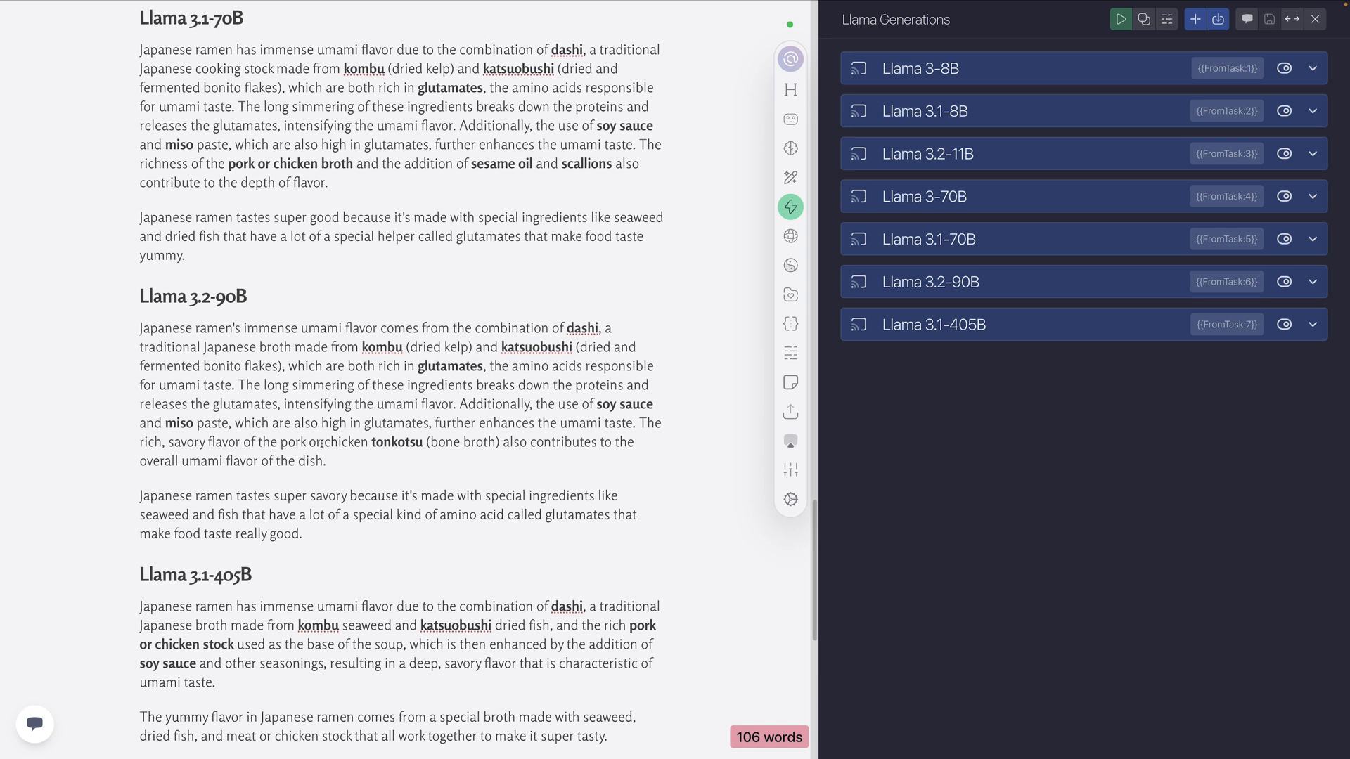
{"action": "triple_click", "coordinate": [313, 529]}
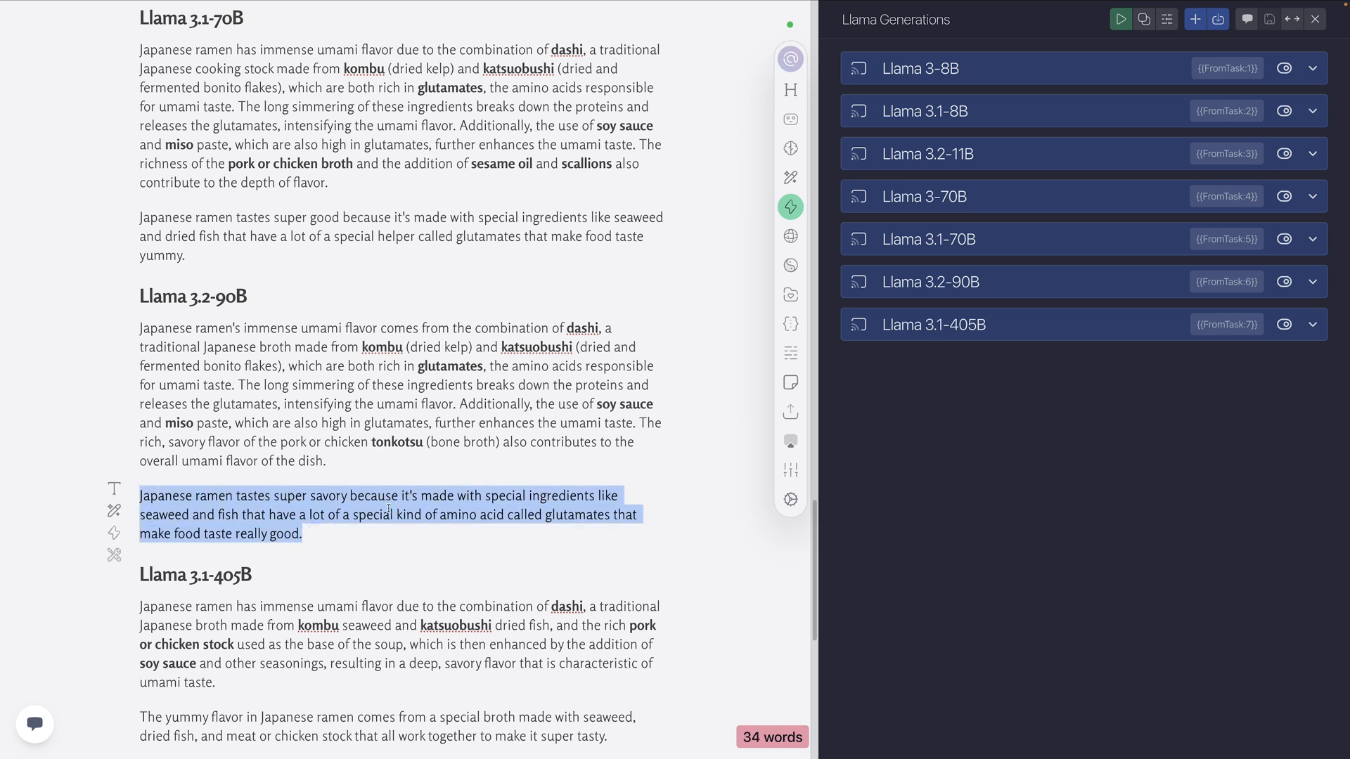
{"action": "left_click", "coordinate": [427, 505]}
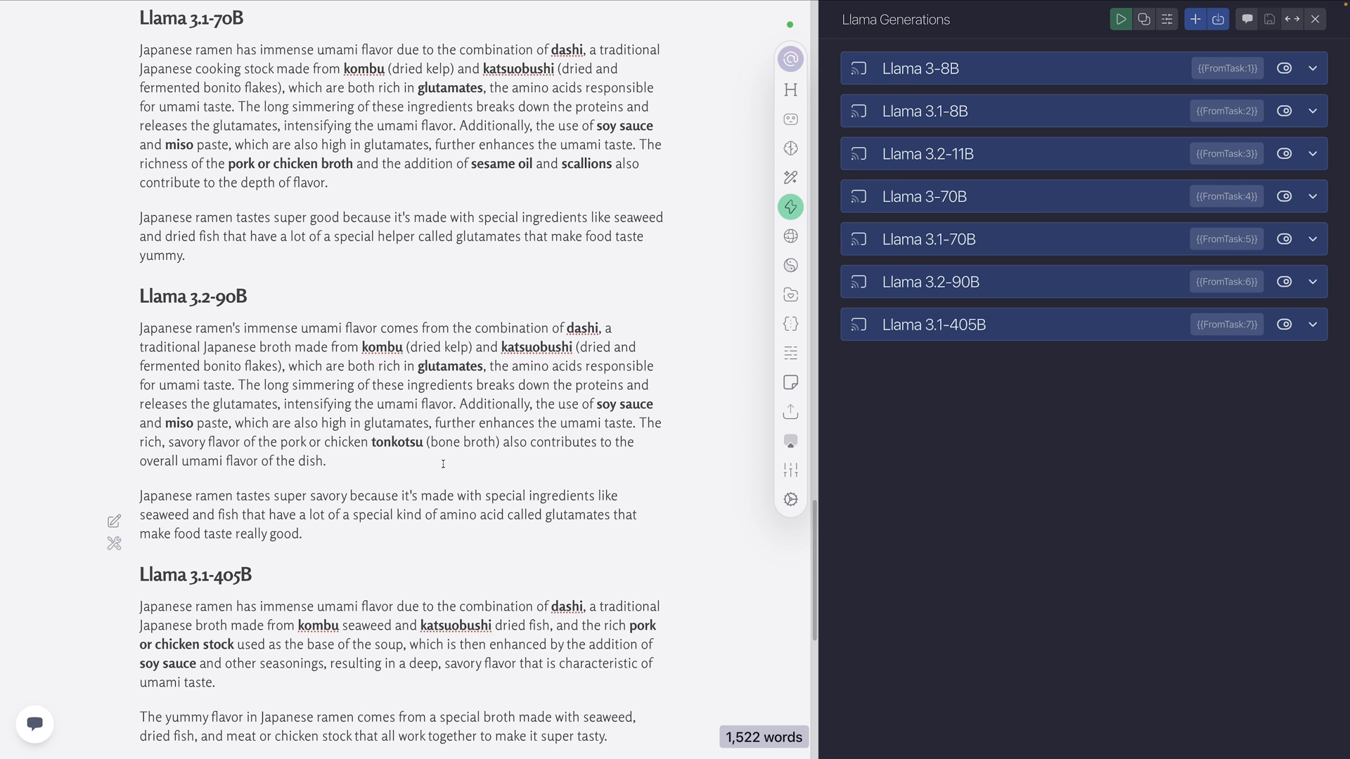
Add a "Level 3" heading followed by a horizontal rule after the last Llama 3.1-405B paragraph
{"action": "scroll", "coordinate": [409, 478], "scroll_direction": "down", "scroll_amount": 5}
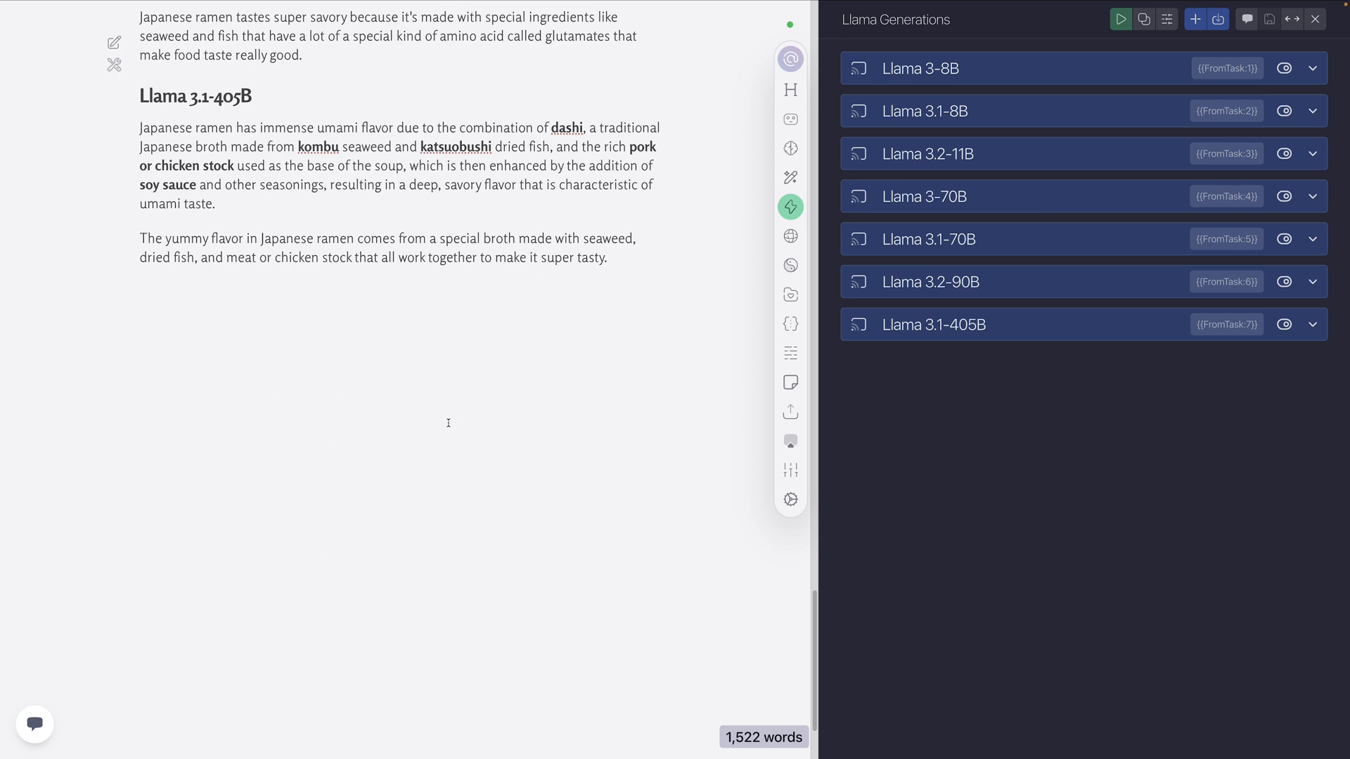
{"action": "left_click", "coordinate": [628, 395]}
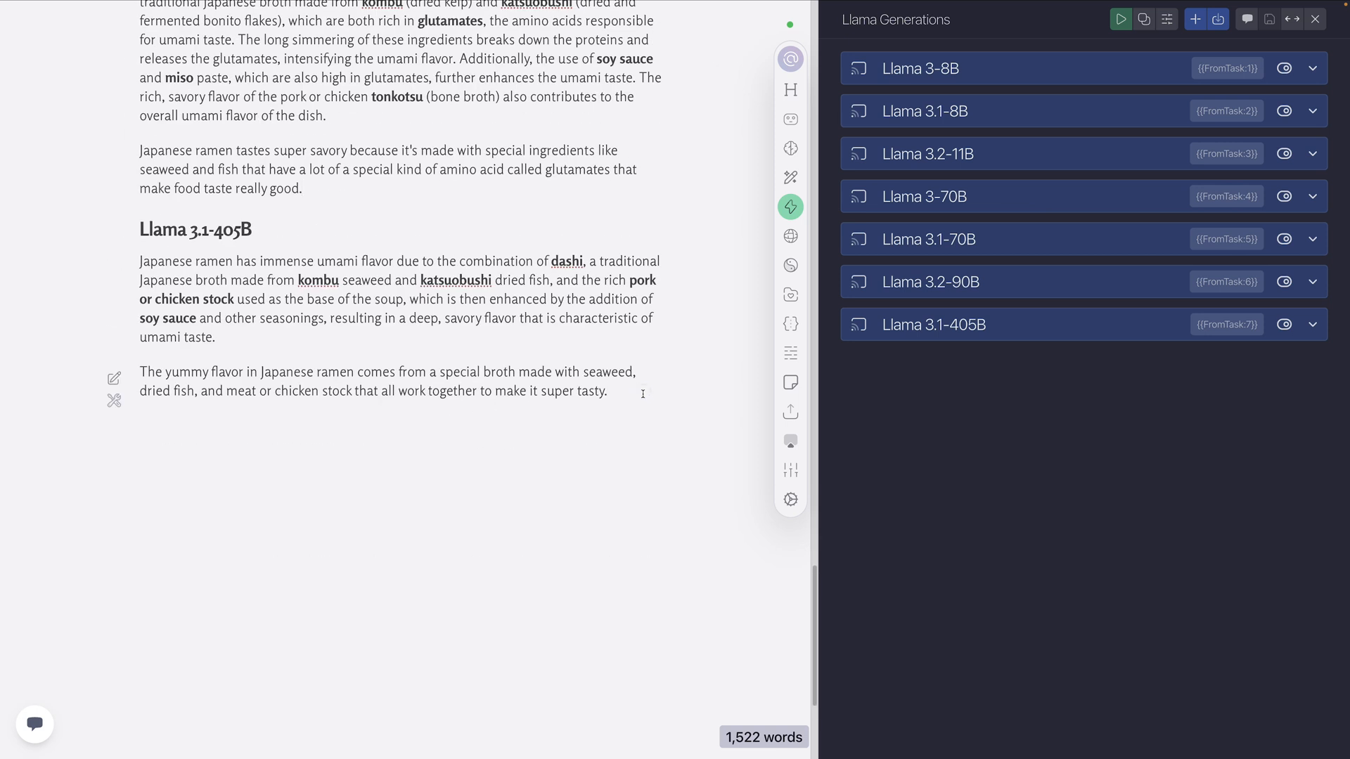
{"action": "key", "text": "Return"}
{"action": "type", "text": "## leve"}
{"action": "key", "text": "BackSpace"}
{"action": "key", "text": "BackSpace"}
{"action": "key", "text": "BackSpace"}
{"action": "key", "text": "BackSpace"}
{"action": "type", "text": "Level 3"}
{"action": "key", "text": "Return"}
{"action": "type", "text": "-"}
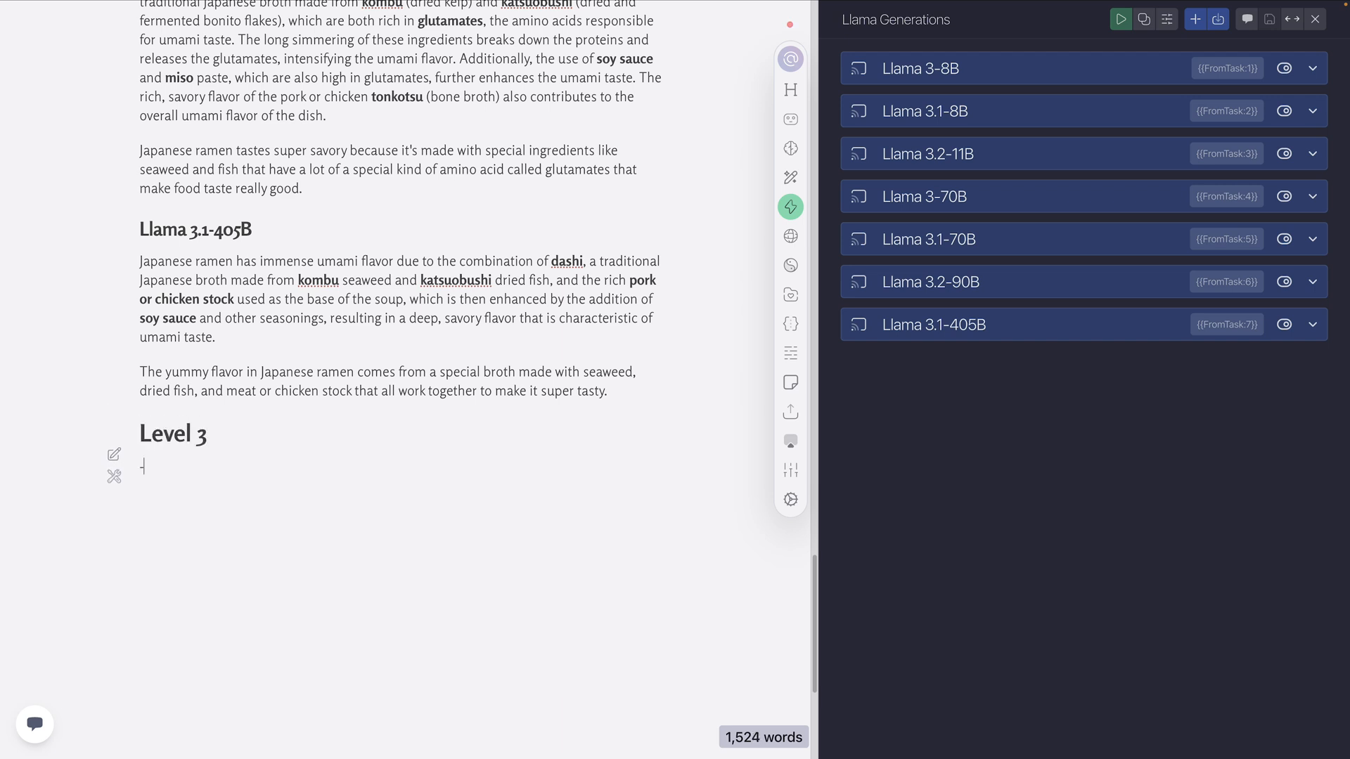
{"action": "type", "text": "--"}
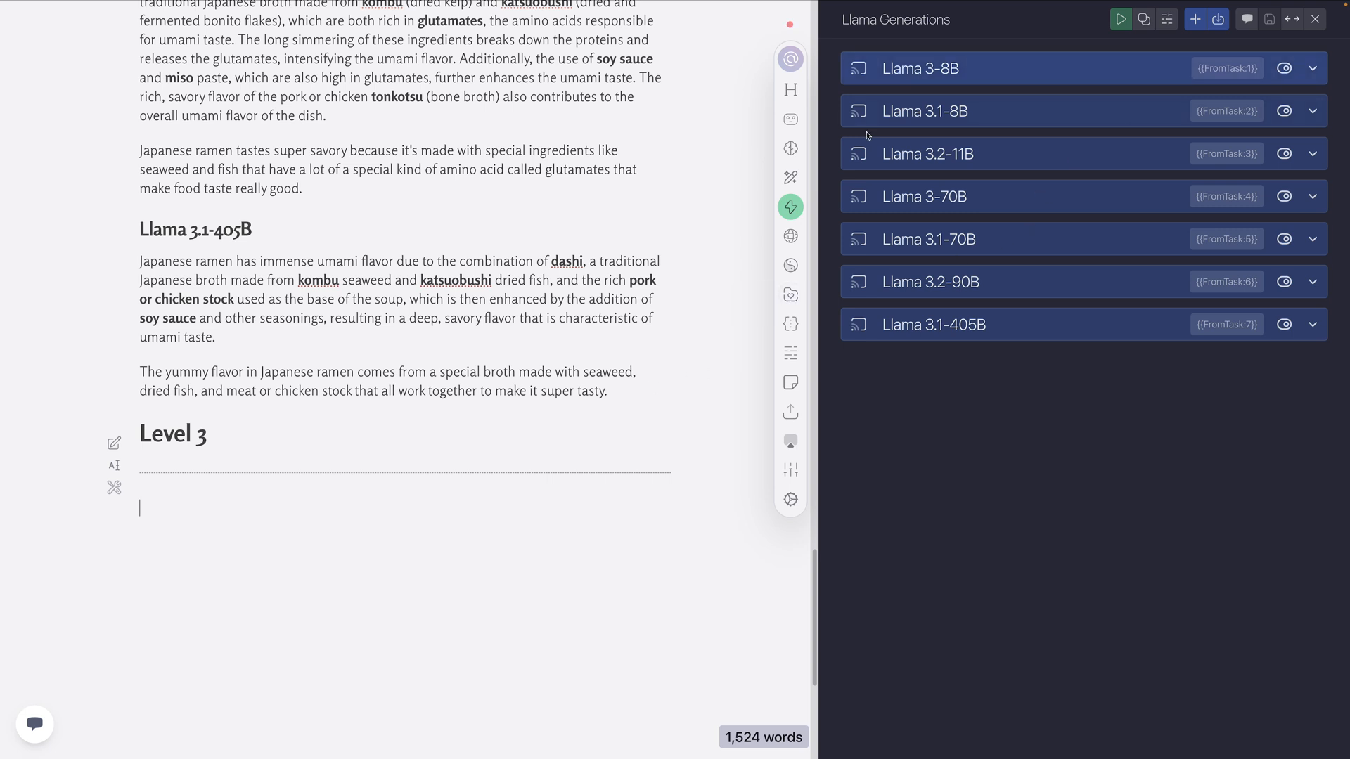
Replace the contents of the Llama Generations Prompt global memory in Experiments with the Ramen Umami 3 snippet
{"action": "left_click", "coordinate": [790, 323]}
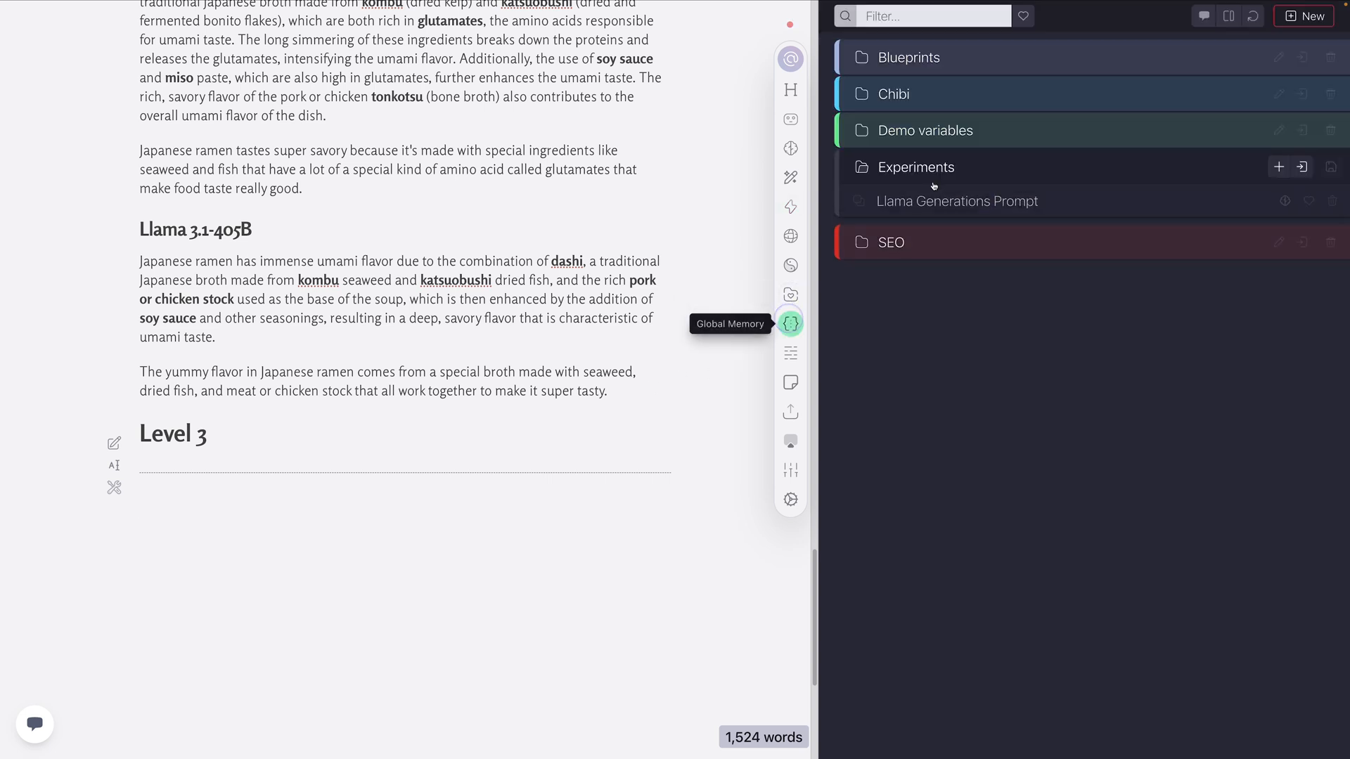
{"action": "left_click", "coordinate": [974, 195]}
{"action": "left_click", "coordinate": [1001, 211]}
{"action": "key", "text": "BackSpace"}
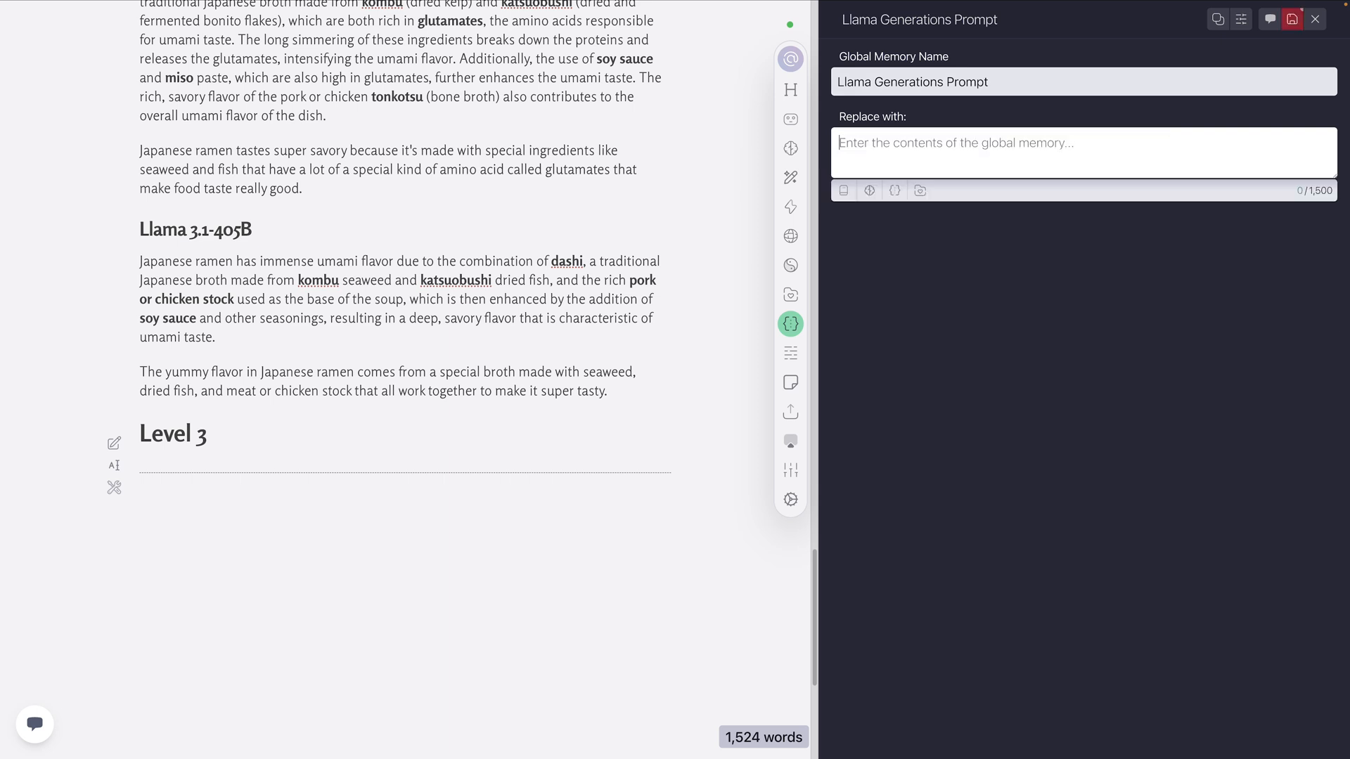
{"action": "left_click", "coordinate": [919, 190]}
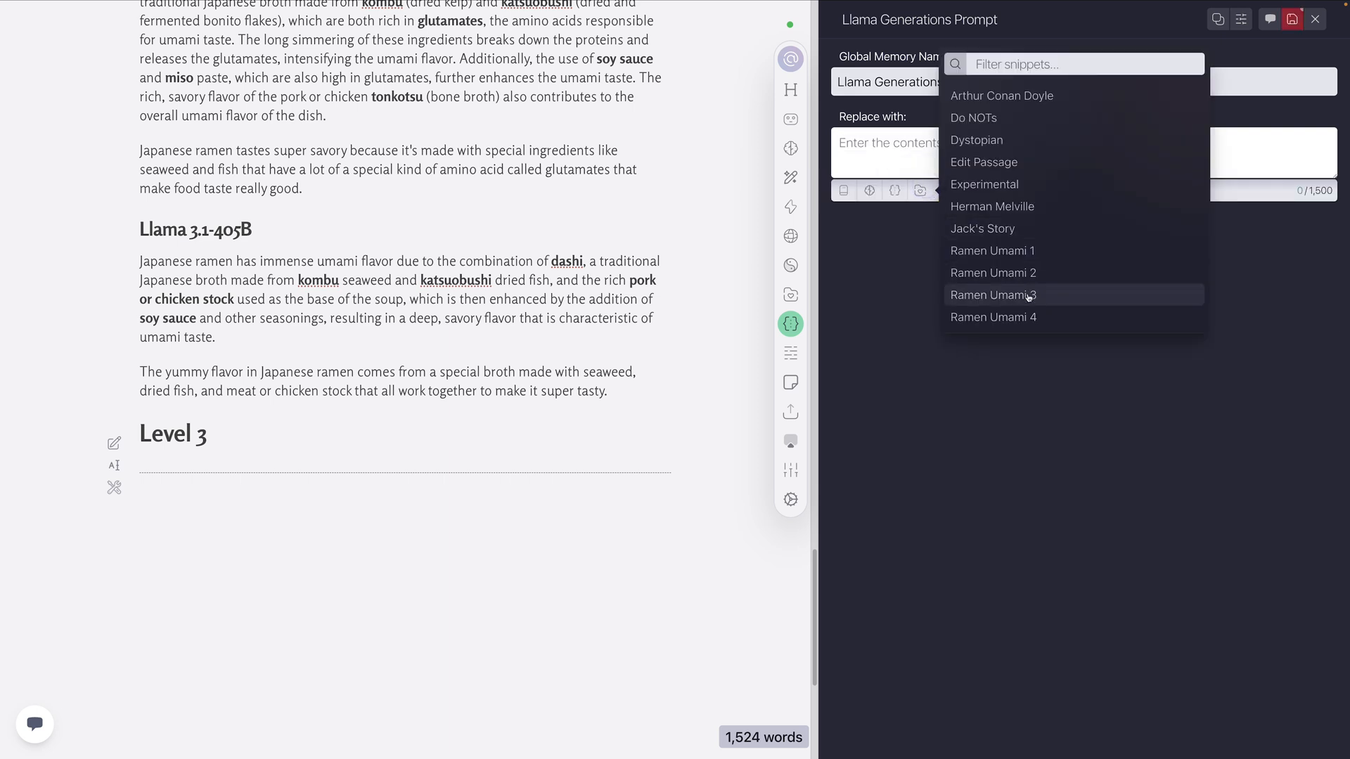
{"action": "left_click", "coordinate": [992, 295]}
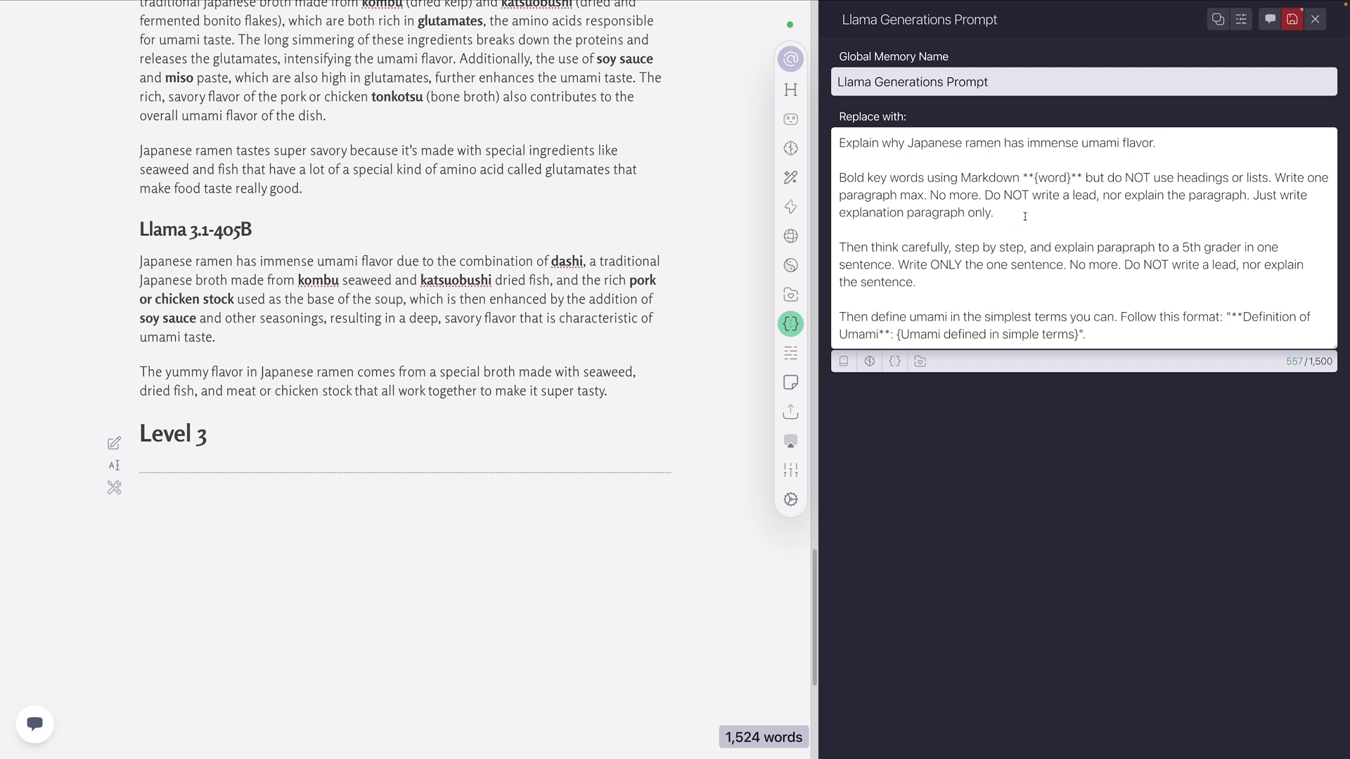
Review the prompt's one-paragraph Markdown bolding instruction and its one-sentence 5th grader instruction
{"action": "left_click_drag", "start_coordinate": [1025, 217], "coordinate": [956, 165]}
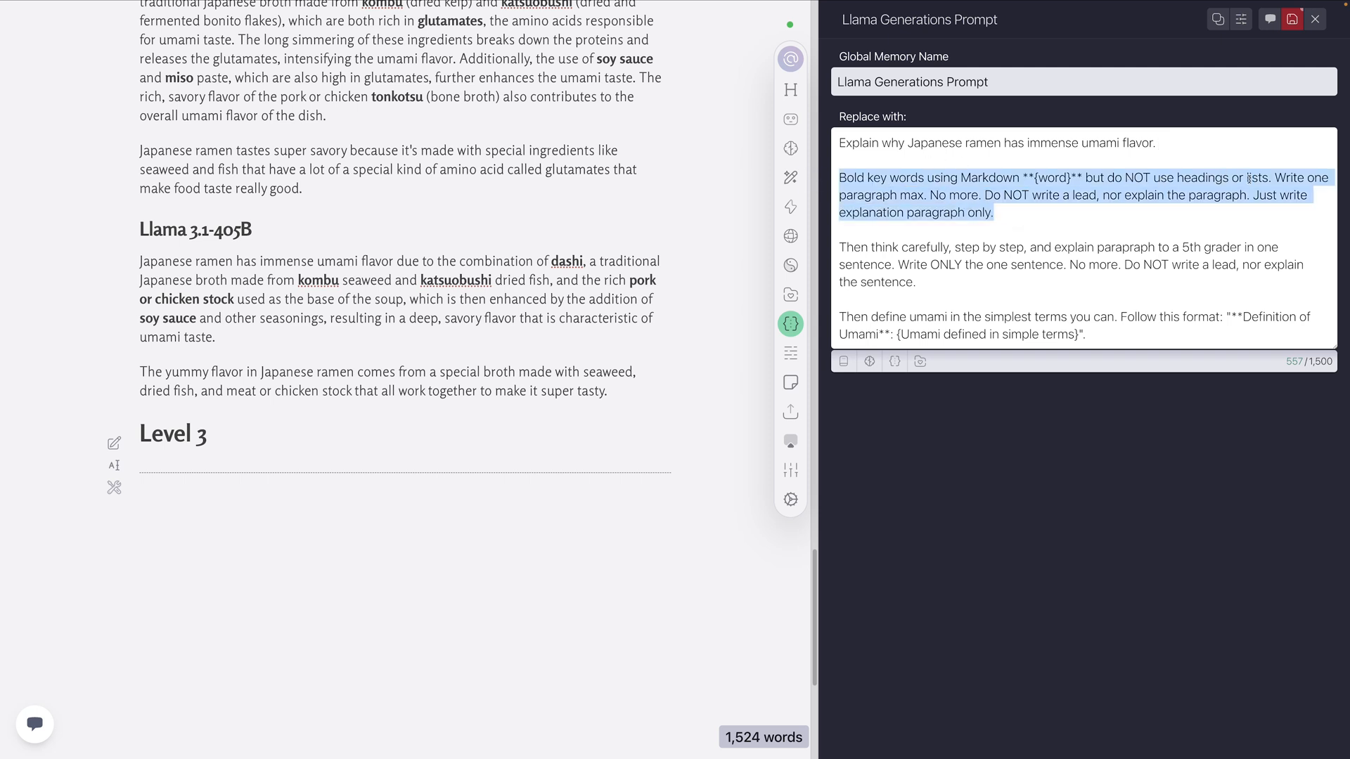
{"action": "left_click_drag", "start_coordinate": [1044, 215], "coordinate": [819, 182]}
{"action": "left_click_drag", "start_coordinate": [927, 277], "coordinate": [837, 252]}
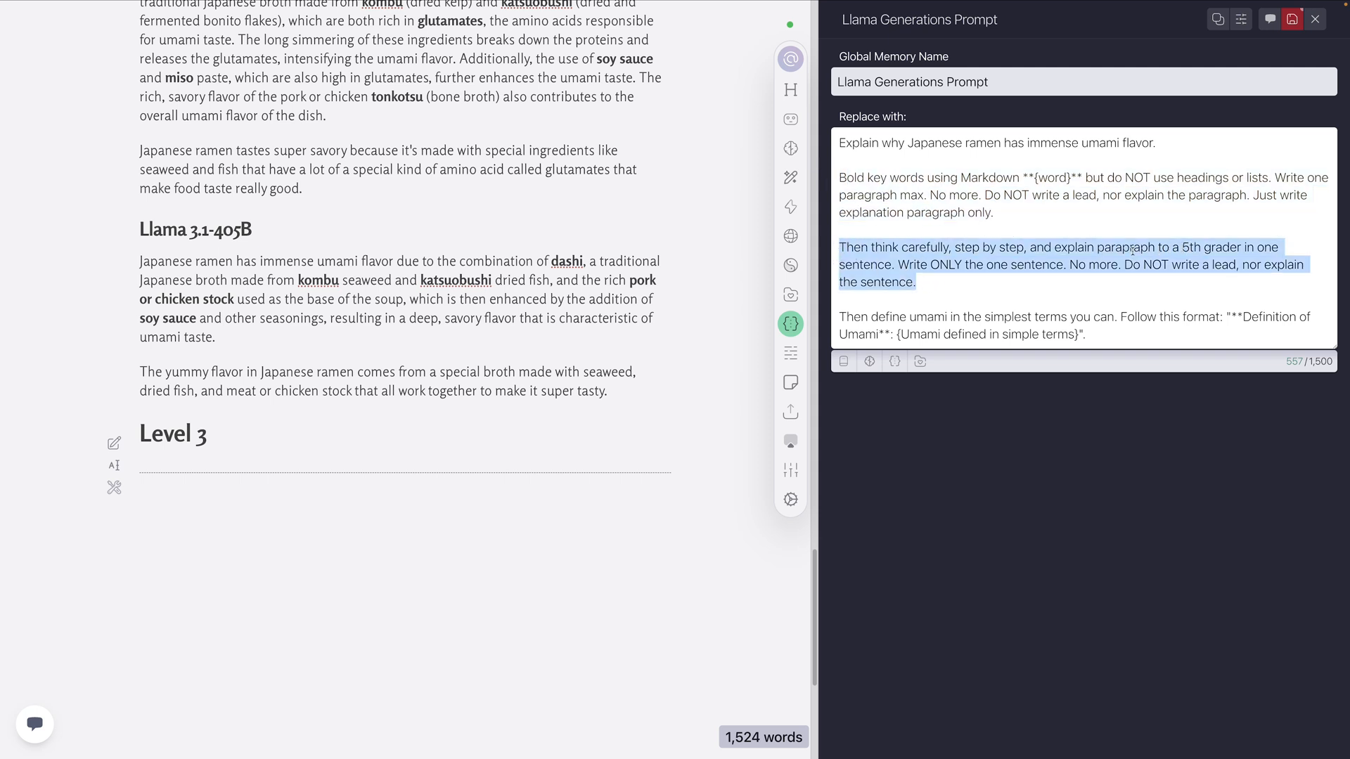
{"action": "left_click", "coordinate": [988, 291]}
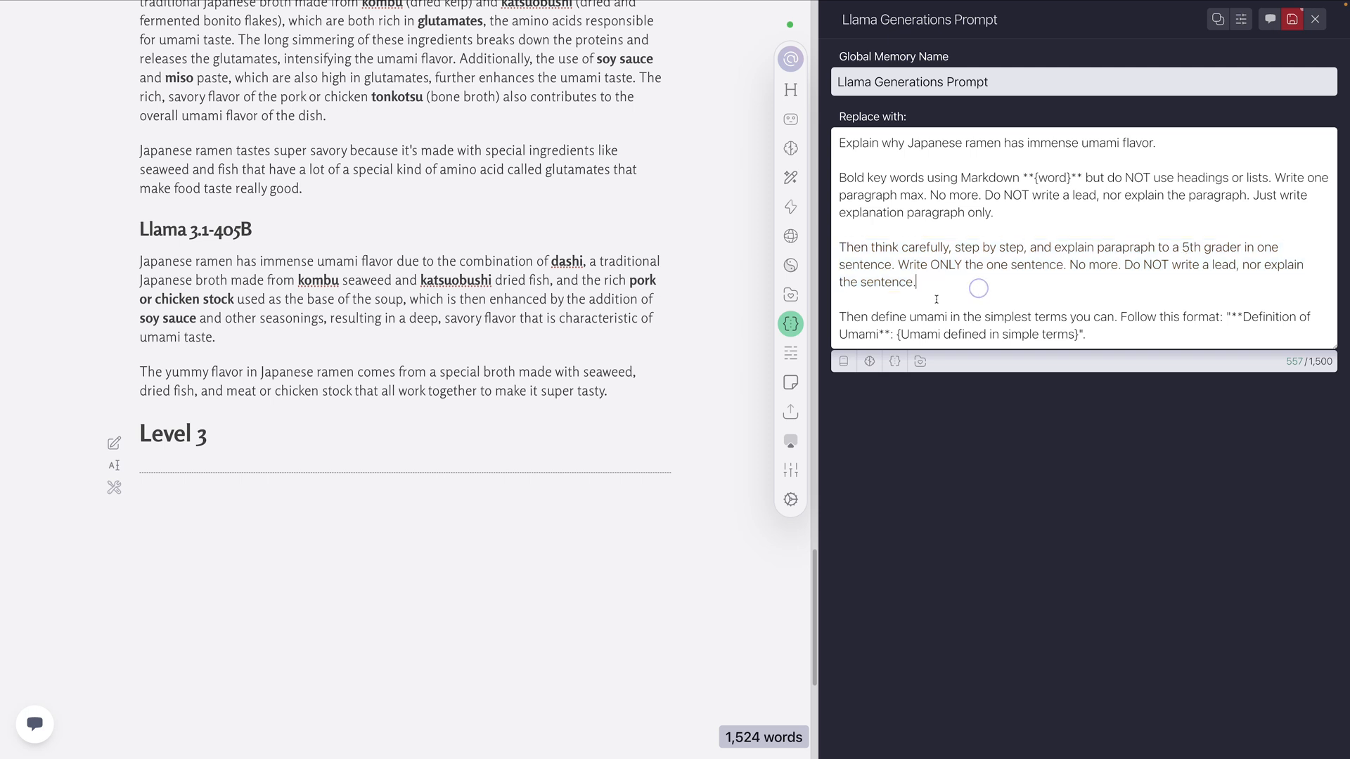
Examine the prompt's umami definition instruction and its "**Definition of Umami**: {Umami defined in simple terms}" format, rechecking the bolding paragraph
{"action": "left_click_drag", "start_coordinate": [1086, 334], "coordinate": [831, 325]}
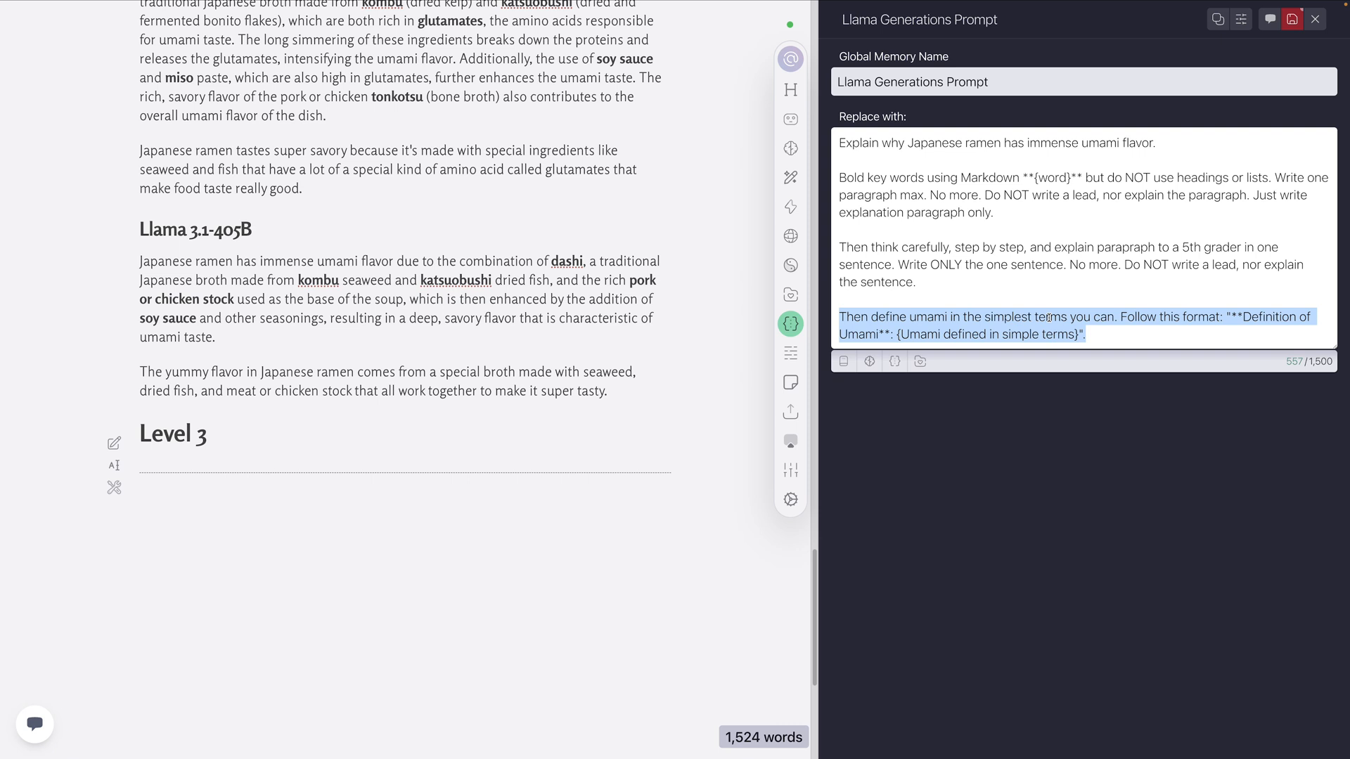
{"action": "left_click", "coordinate": [1121, 318]}
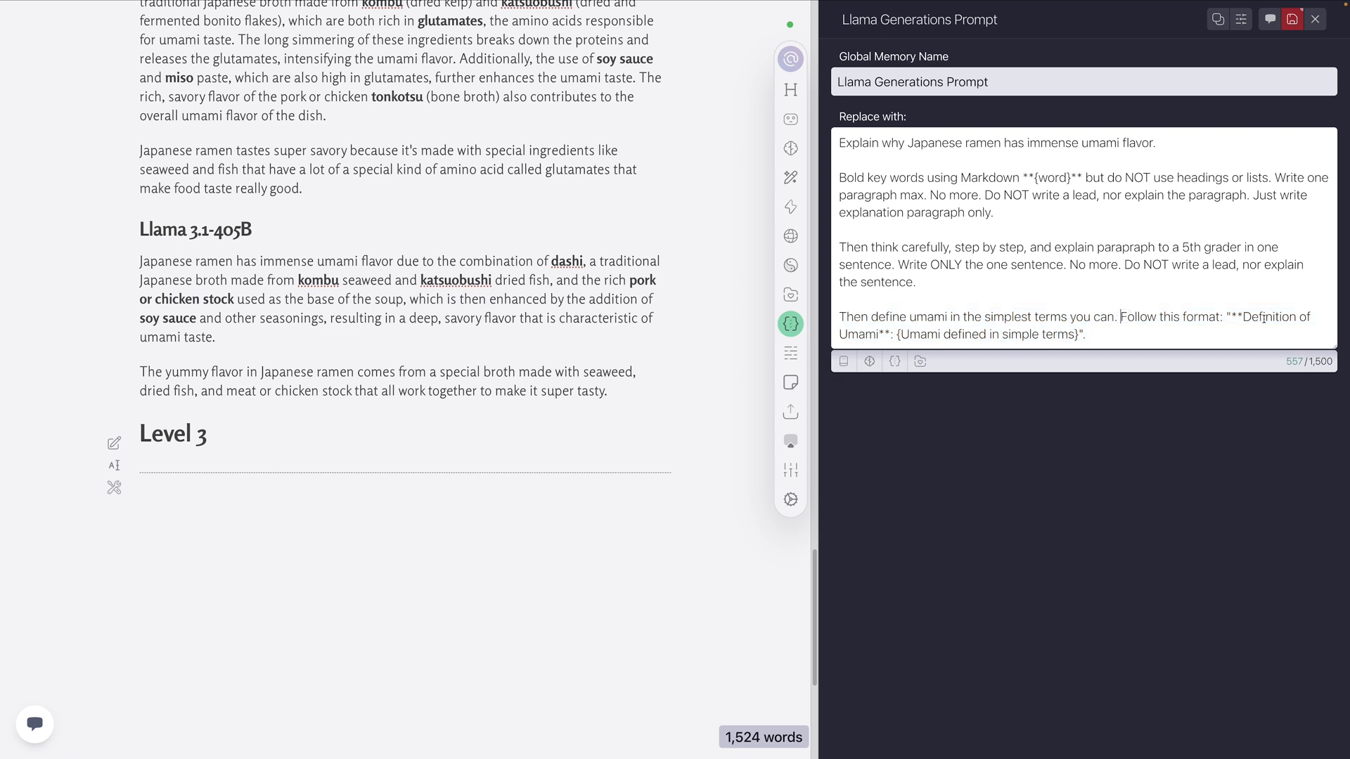
{"action": "left_click_drag", "start_coordinate": [1232, 318], "coordinate": [1299, 316]}
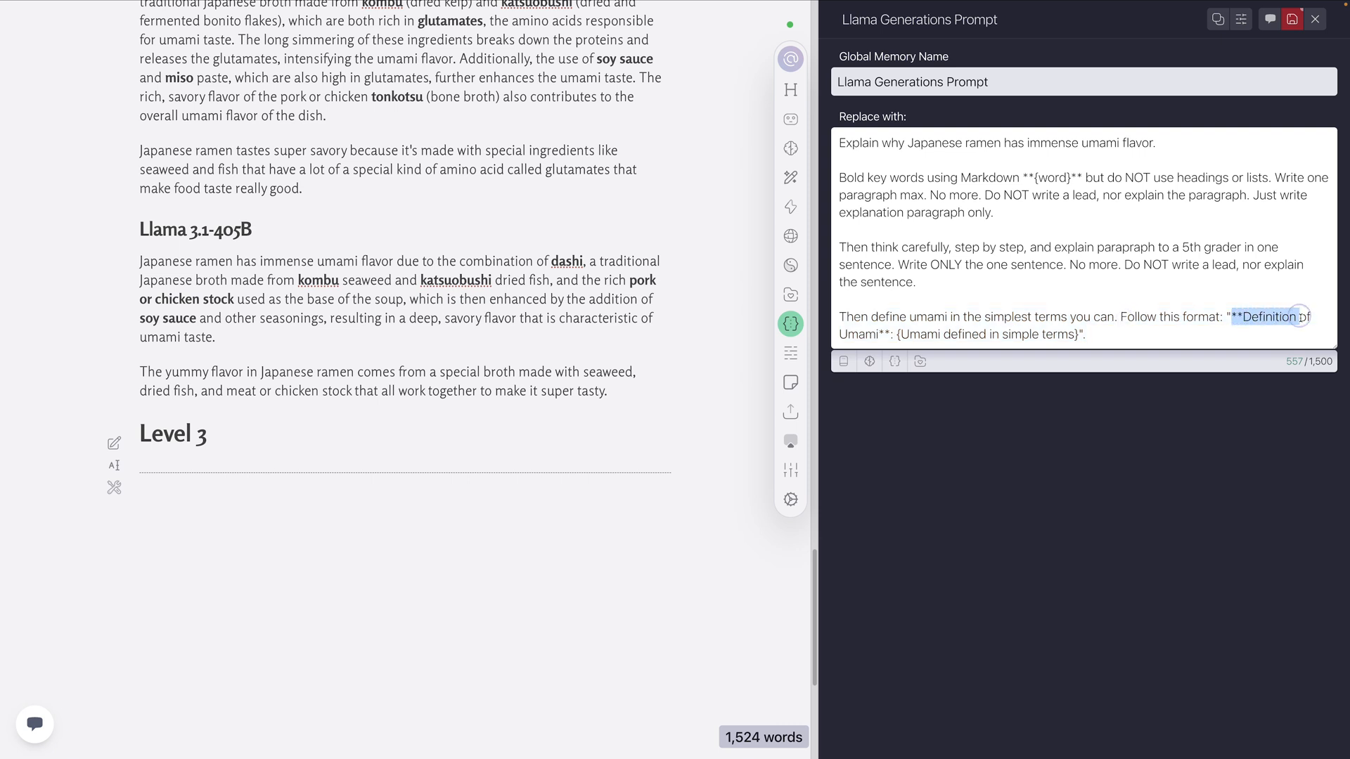
{"action": "left_click", "coordinate": [892, 335]}
{"action": "type", "text": ":"}
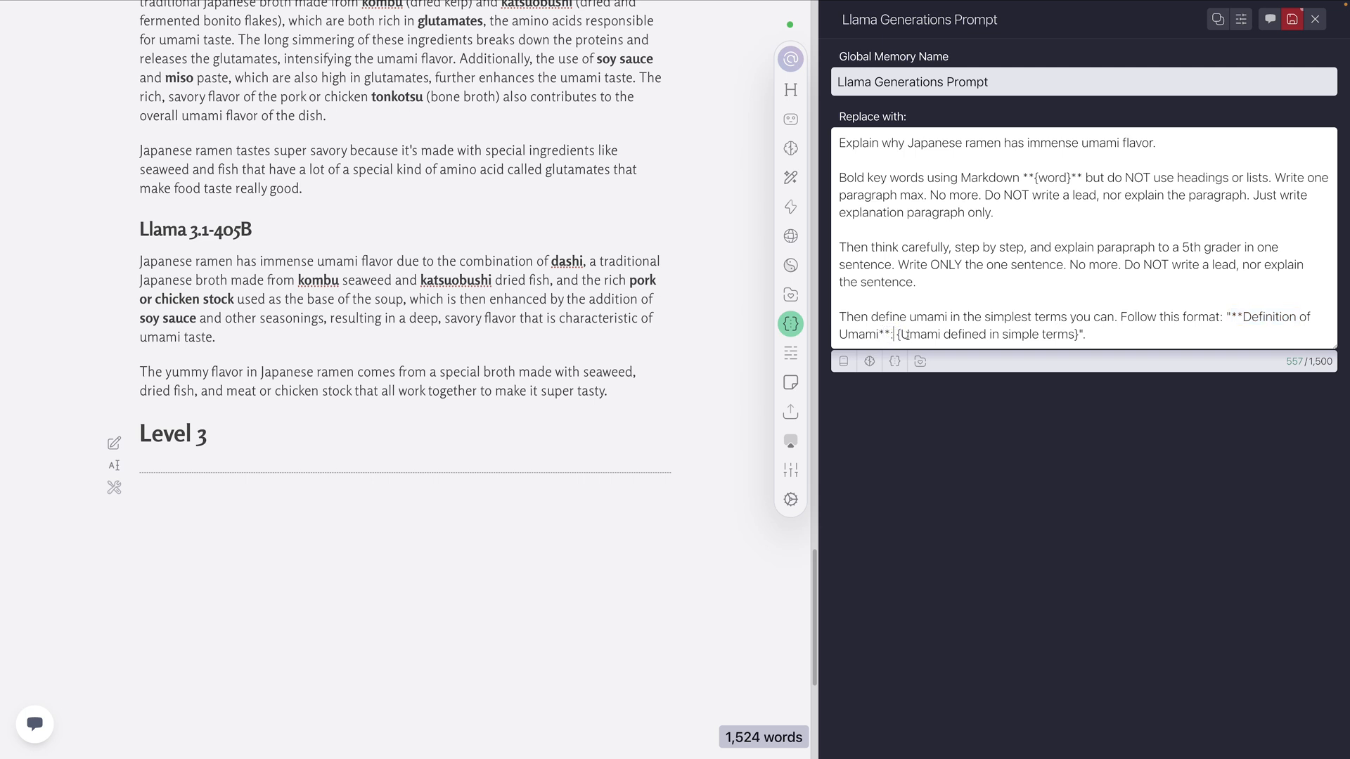
{"action": "left_click_drag", "start_coordinate": [902, 336], "coordinate": [1074, 336]}
{"action": "left_click", "coordinate": [1103, 336]}
{"action": "left_click", "coordinate": [1127, 327]}
{"action": "triple_click", "coordinate": [1071, 211]}
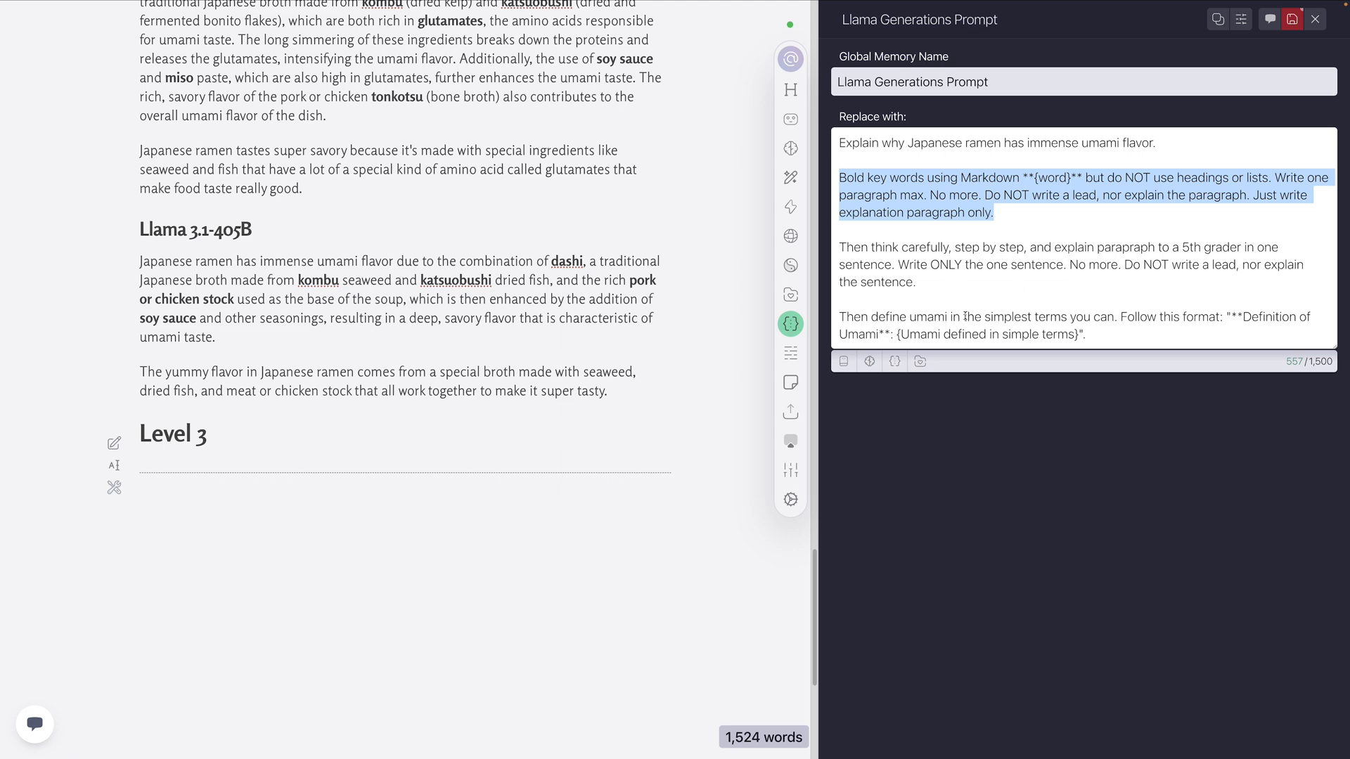
{"action": "left_click", "coordinate": [1111, 333]}
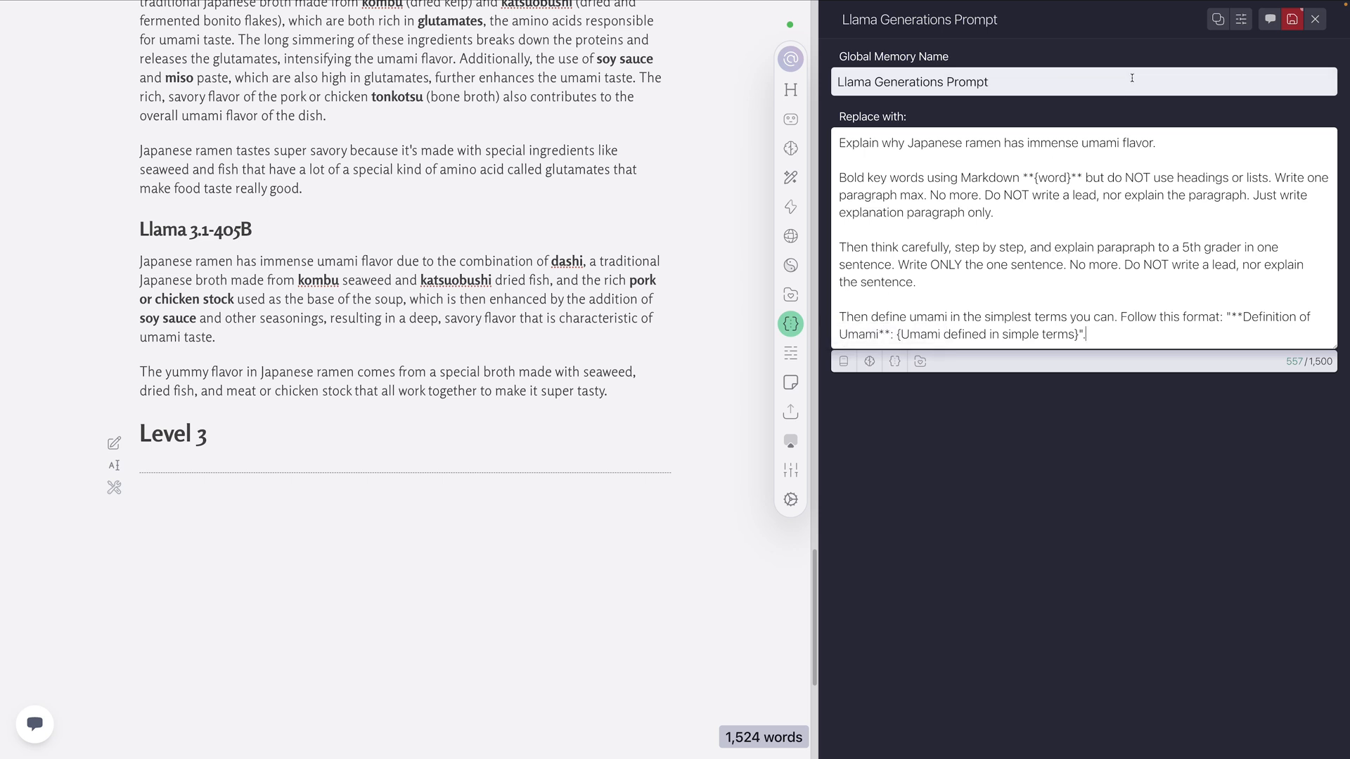
Save the Llama Generations Prompt memory and run the Llama Generations multi-task action beneath the Level 3 heading's horizontal rule
{"action": "left_click", "coordinate": [1292, 19]}
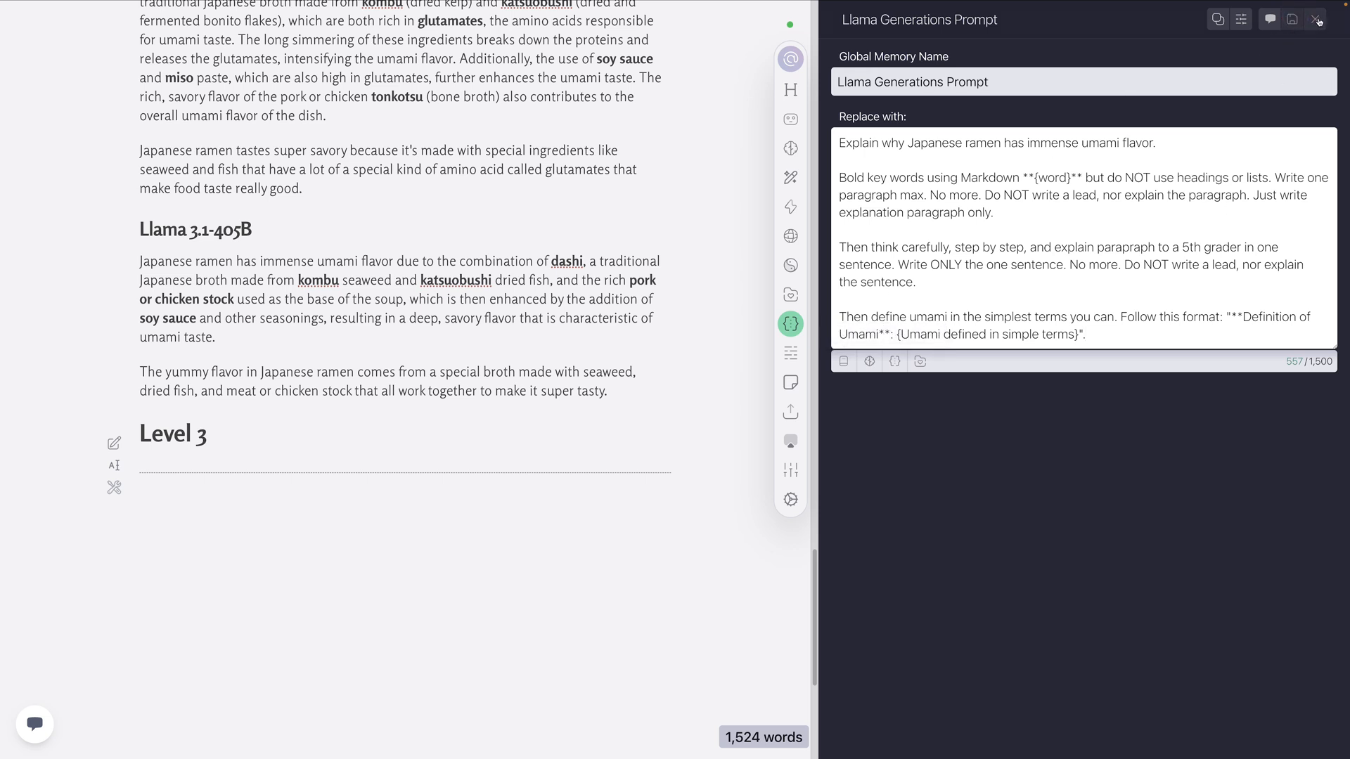
{"action": "left_click", "coordinate": [791, 206]}
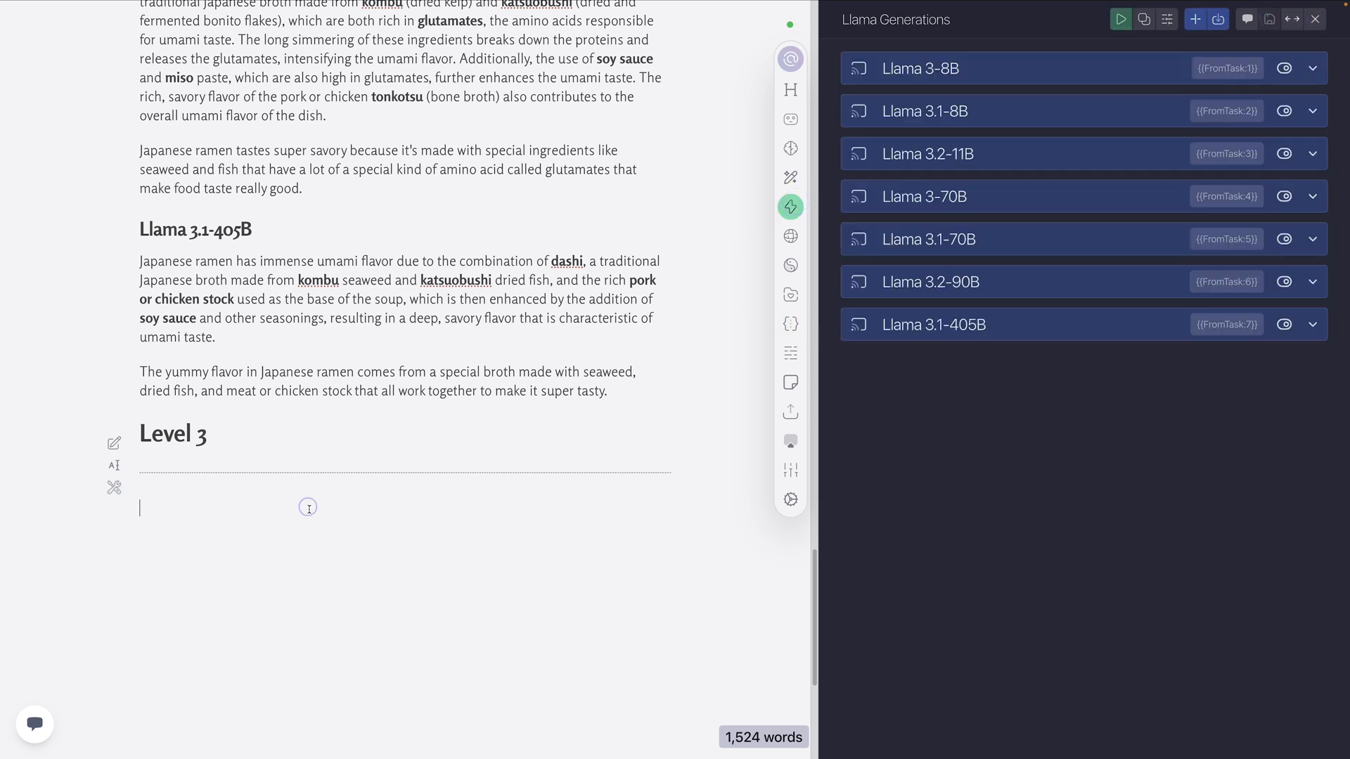
{"action": "left_click", "coordinate": [1121, 19]}
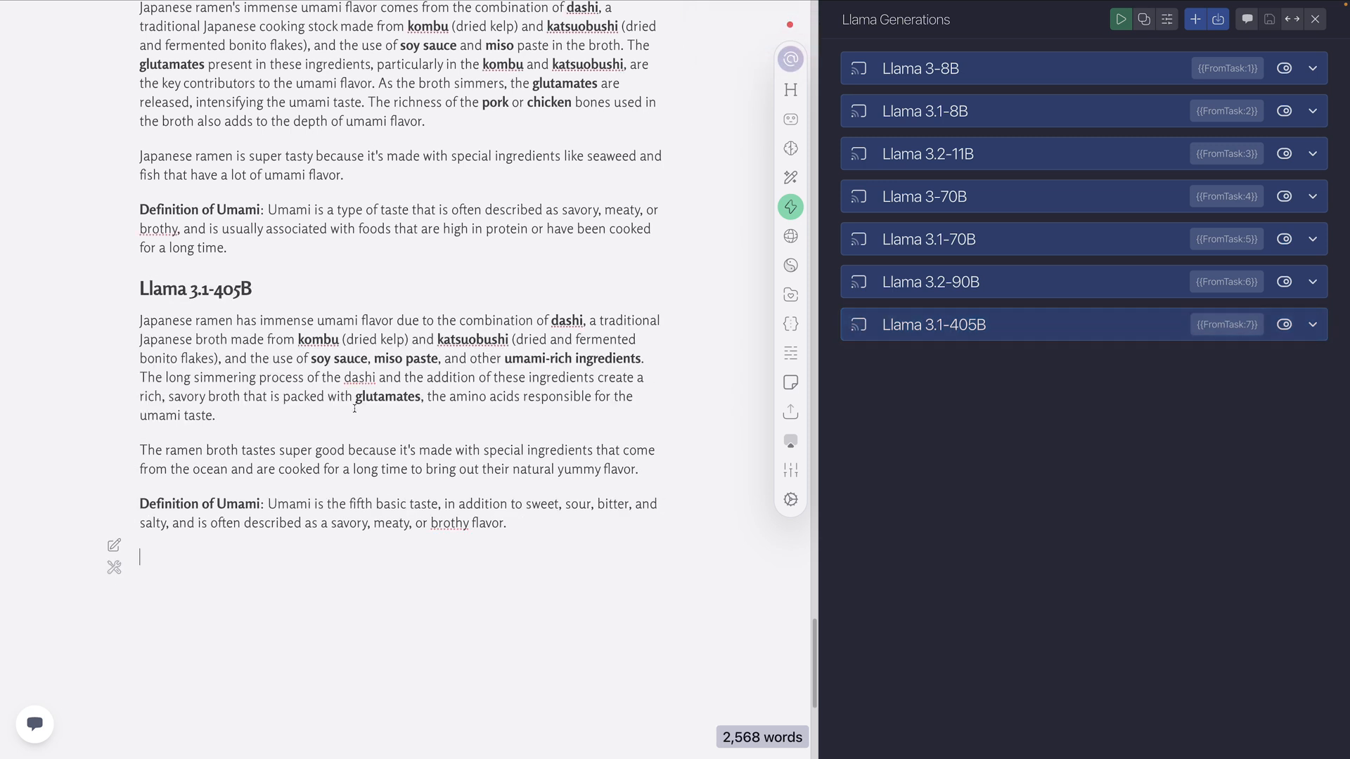
Examine the Level 3 Llama 3-8B explanation paragraph and its 5th grader sentence, including the lead-in before the colon
{"action": "scroll", "coordinate": [387, 416], "scroll_direction": "up", "scroll_amount": 10}
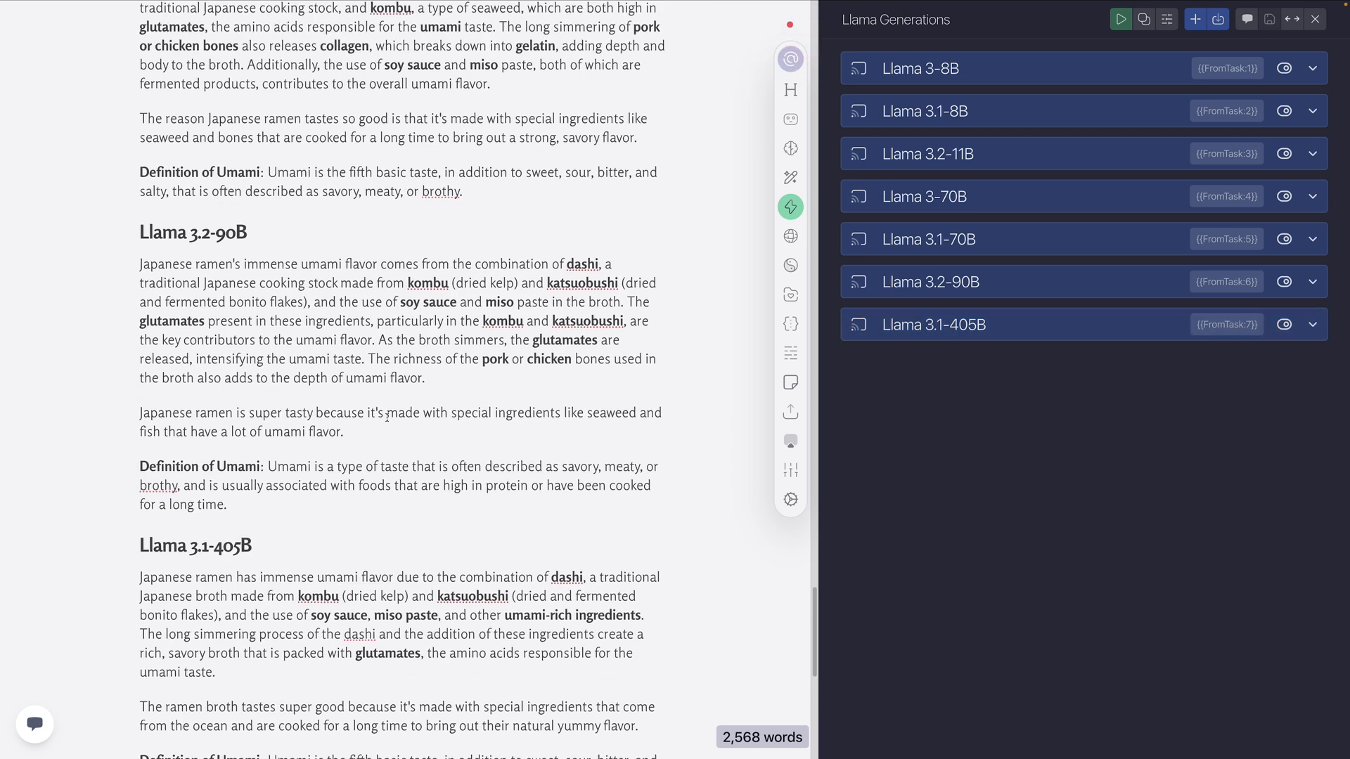
{"action": "scroll", "coordinate": [387, 418], "scroll_direction": "up", "scroll_amount": 12}
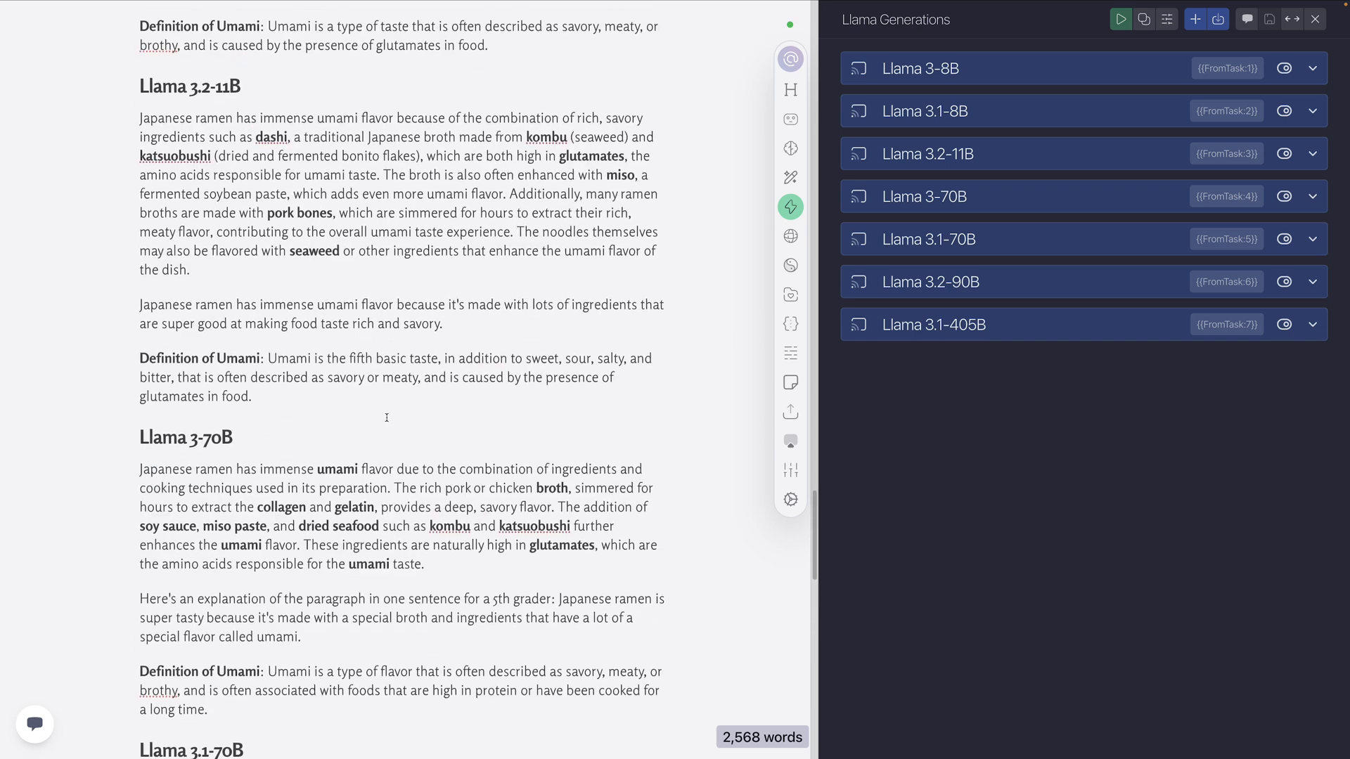
{"action": "scroll", "coordinate": [387, 417], "scroll_direction": "up", "scroll_amount": 5}
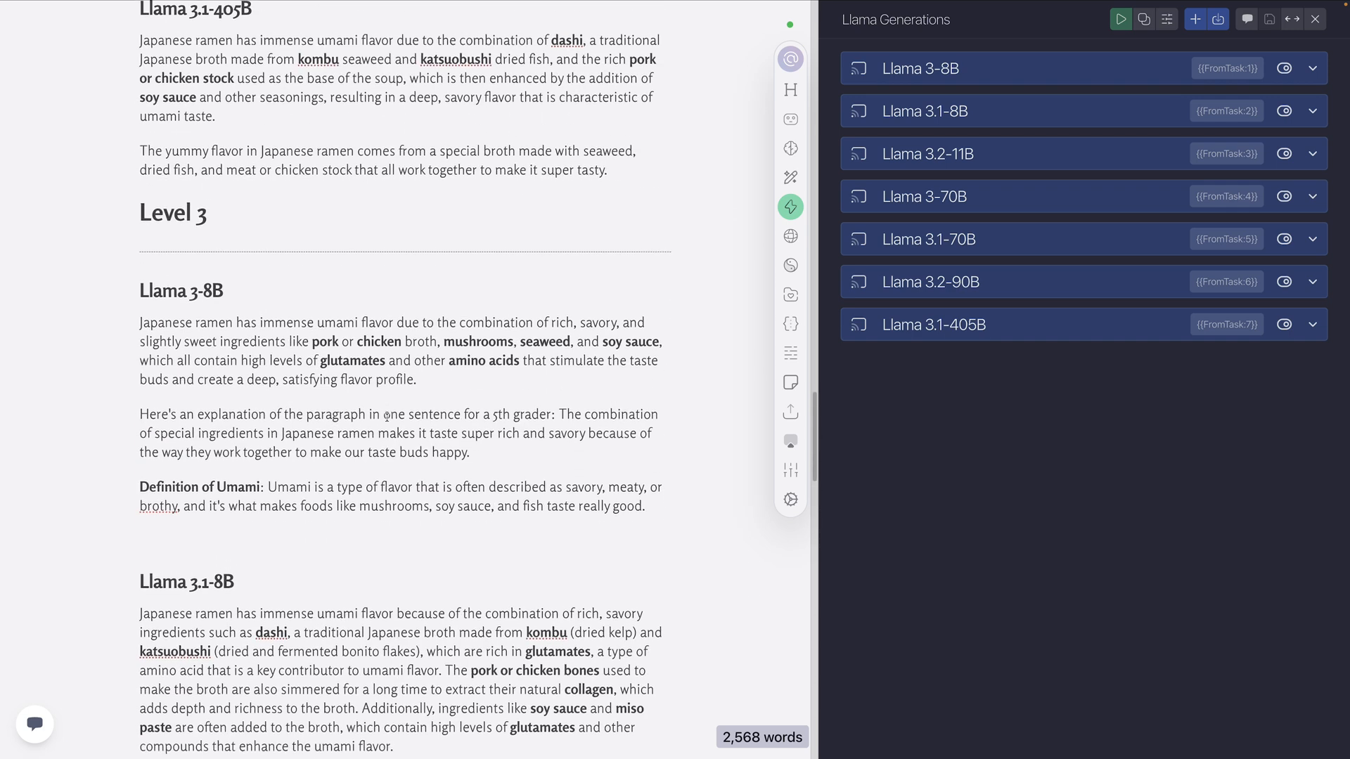
{"action": "scroll", "coordinate": [387, 418], "scroll_direction": "down", "scroll_amount": 2}
{"action": "scroll", "coordinate": [387, 418], "scroll_direction": "down", "scroll_amount": 1}
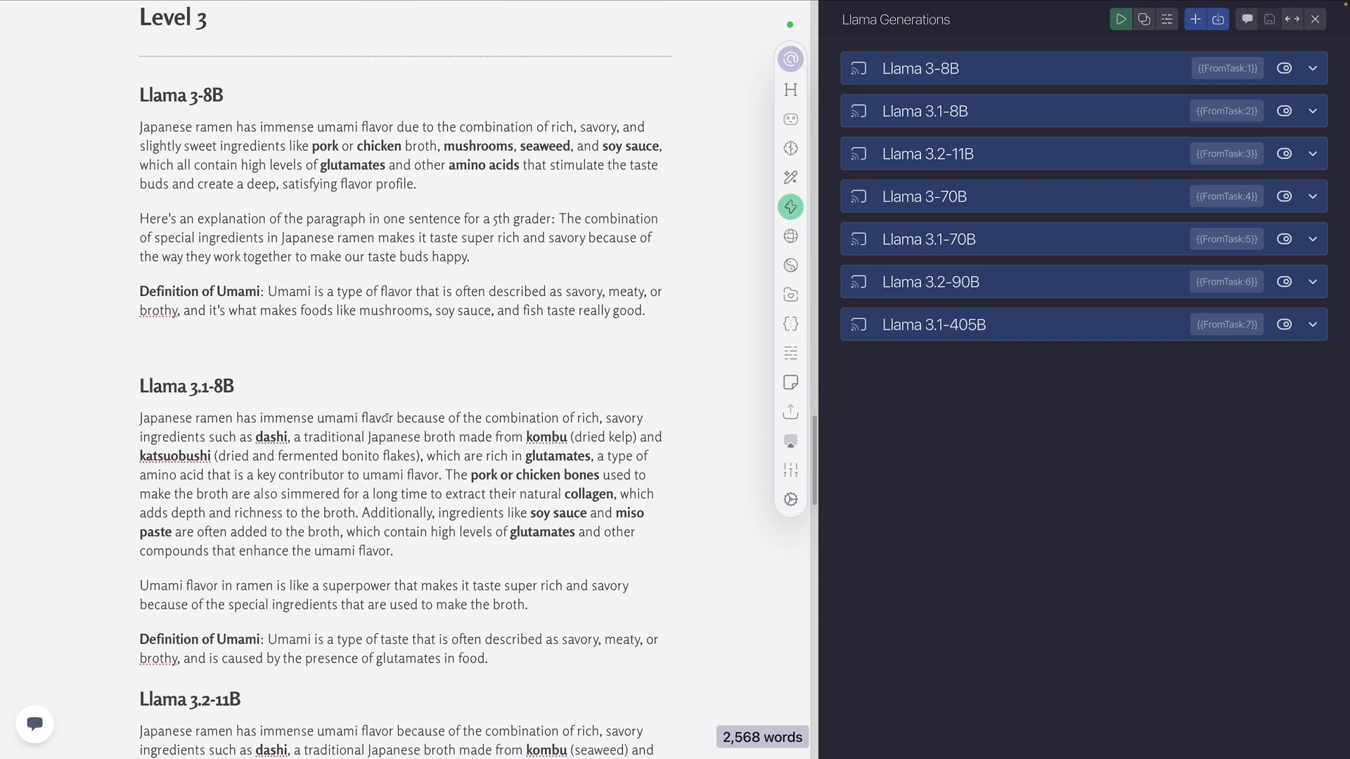
{"action": "left_click_drag", "start_coordinate": [444, 189], "coordinate": [139, 125]}
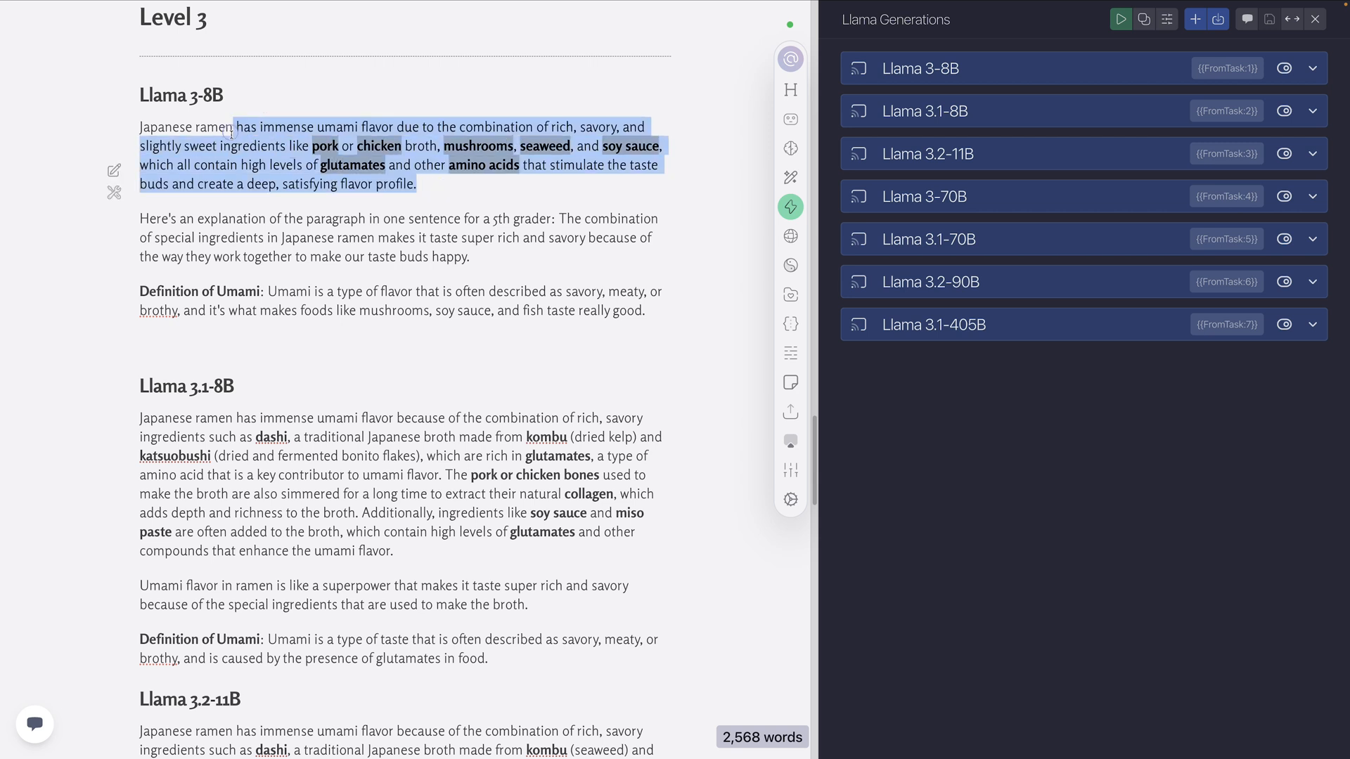
{"action": "left_click", "coordinate": [437, 186]}
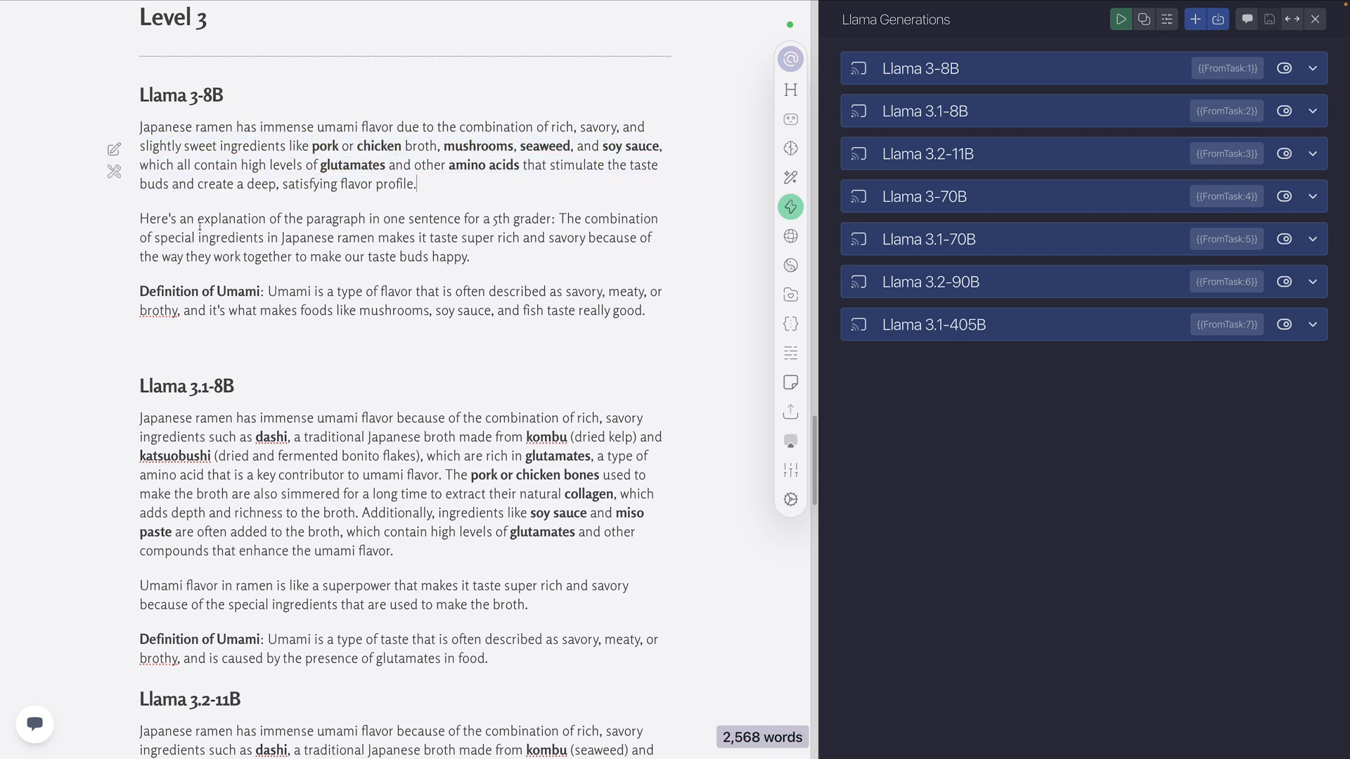
{"action": "left_click_drag", "start_coordinate": [559, 219], "coordinate": [135, 213]}
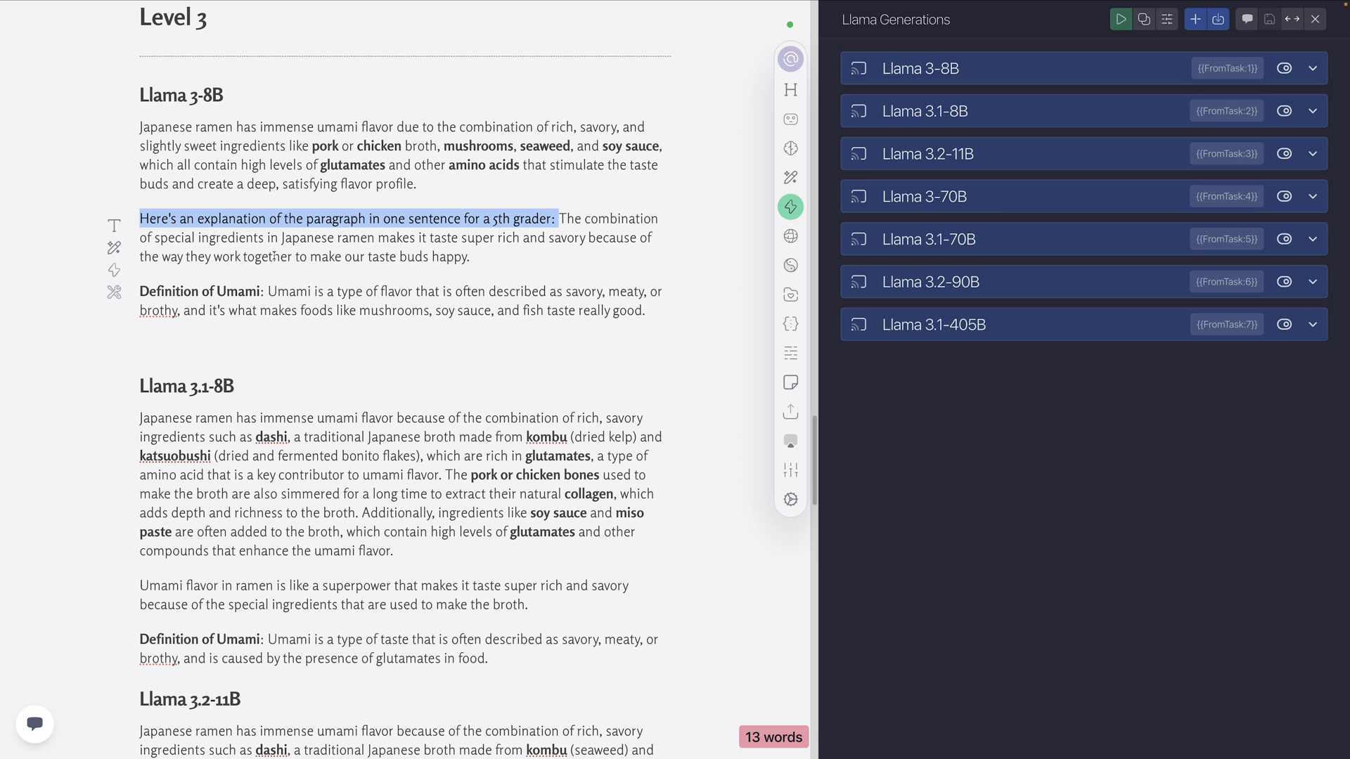
{"action": "left_click_drag", "start_coordinate": [476, 258], "coordinate": [559, 219]}
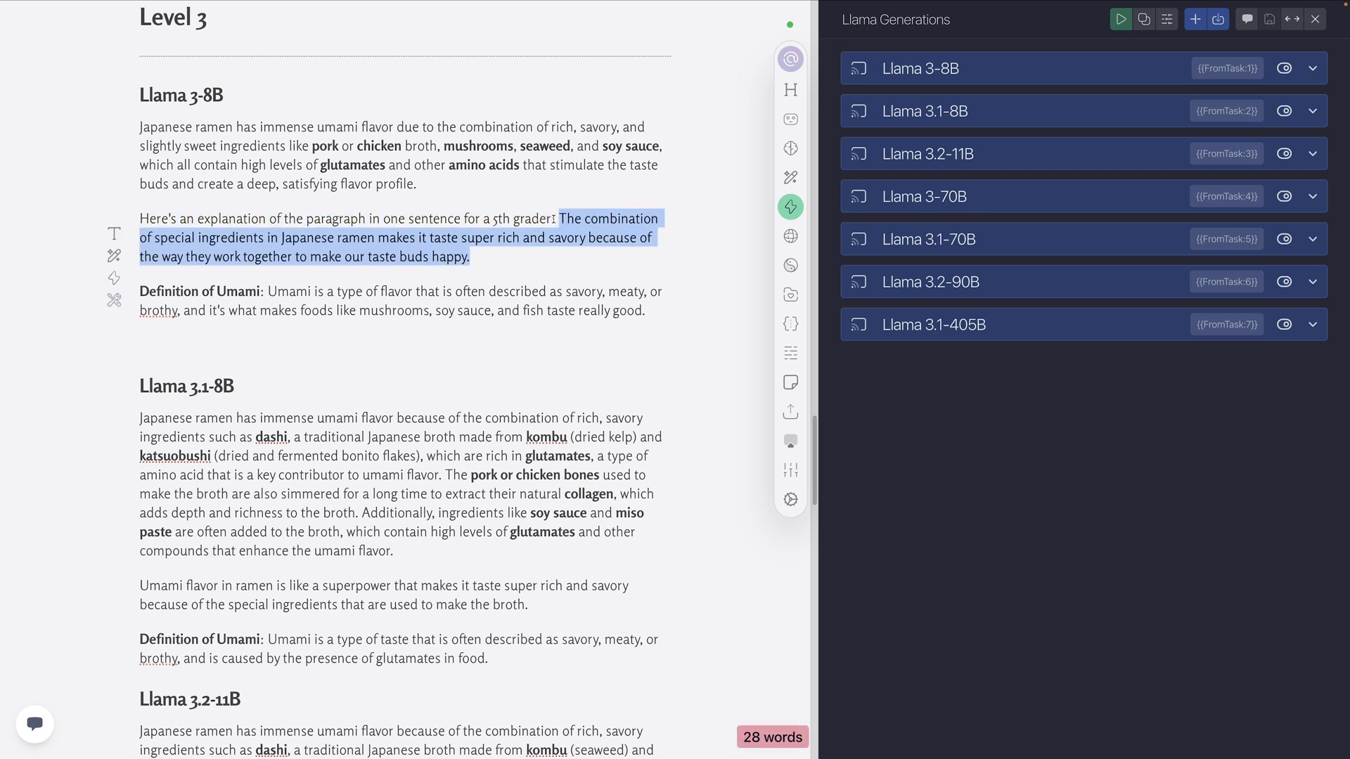
{"action": "left_click_drag", "start_coordinate": [555, 218], "coordinate": [135, 218]}
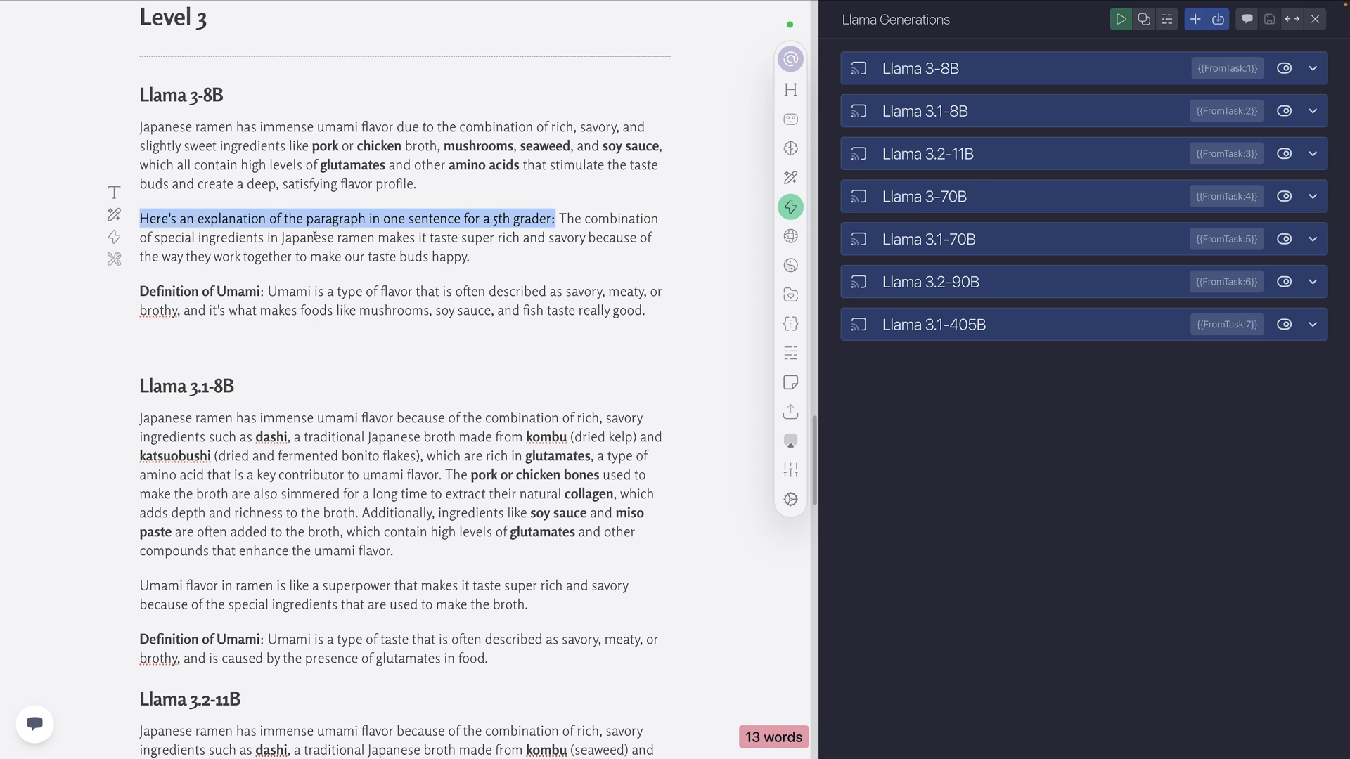
{"action": "left_click", "coordinate": [467, 256]}
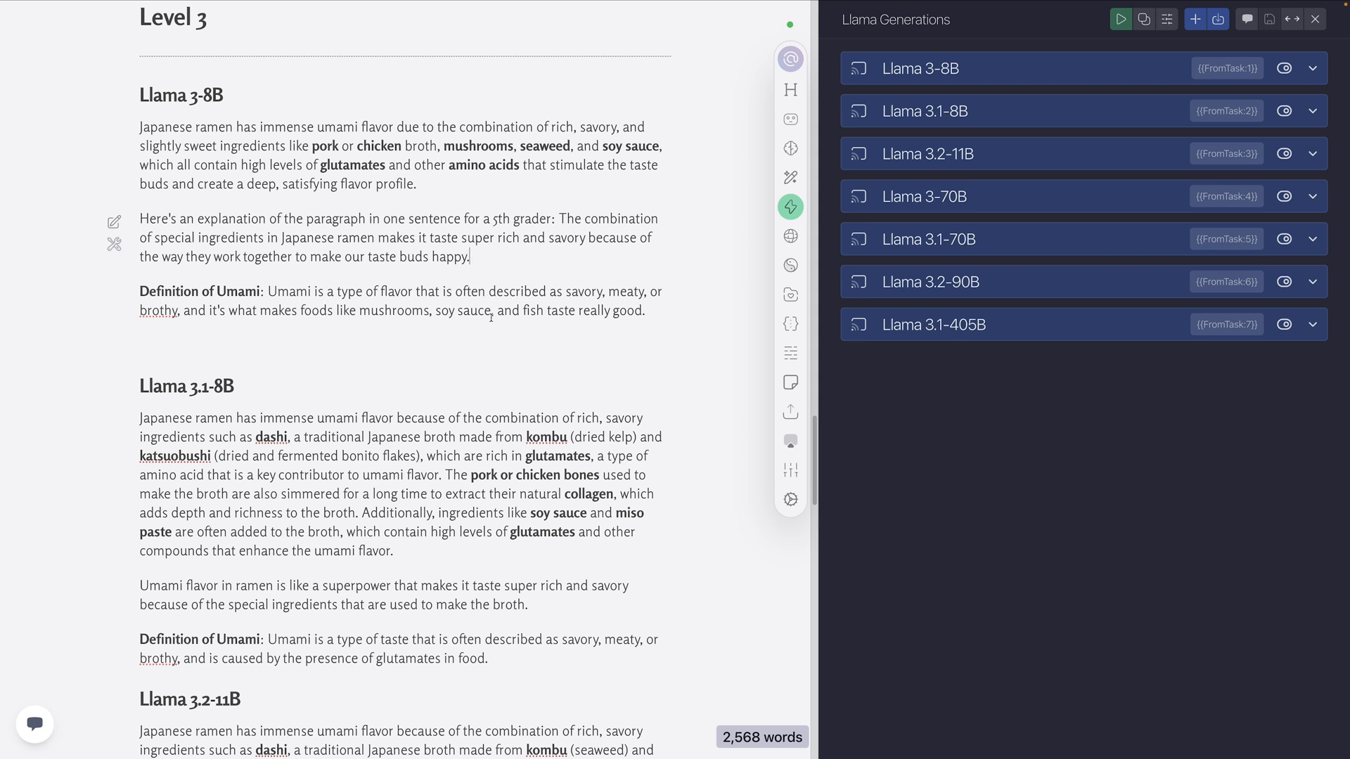
Delete the blank line between the Level 3 Llama 3-8B umami definition and the Llama 3.1-8B heading
{"action": "left_click_drag", "start_coordinate": [670, 313], "coordinate": [269, 323]}
{"action": "left_click", "coordinate": [269, 325]}
{"action": "key", "text": "BackSpace"}
Review the Level 3 Llama 3.1-8B output, focusing on its one-sentence 5th grader explanation
{"action": "scroll", "coordinate": [236, 286], "scroll_direction": "down", "scroll_amount": 3}
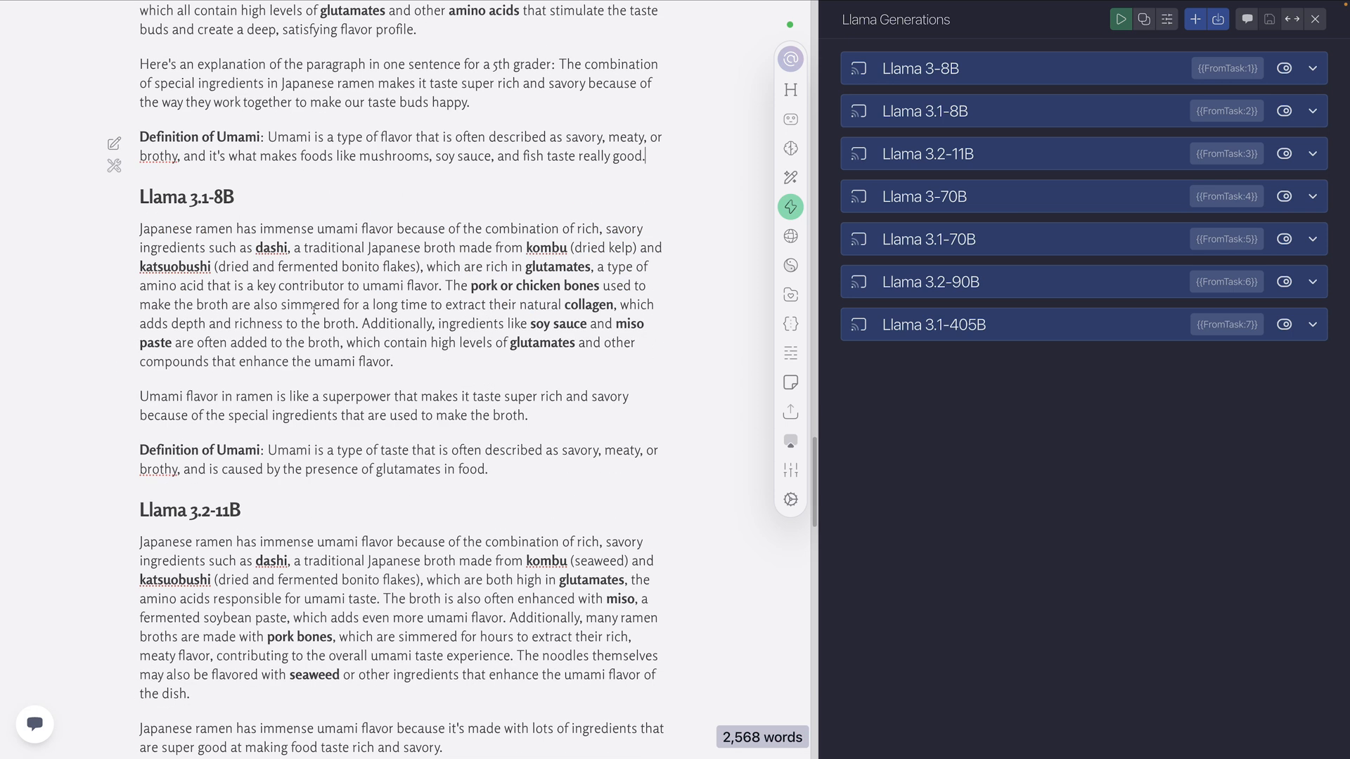
{"action": "scroll", "coordinate": [236, 286], "scroll_direction": "up", "scroll_amount": 5}
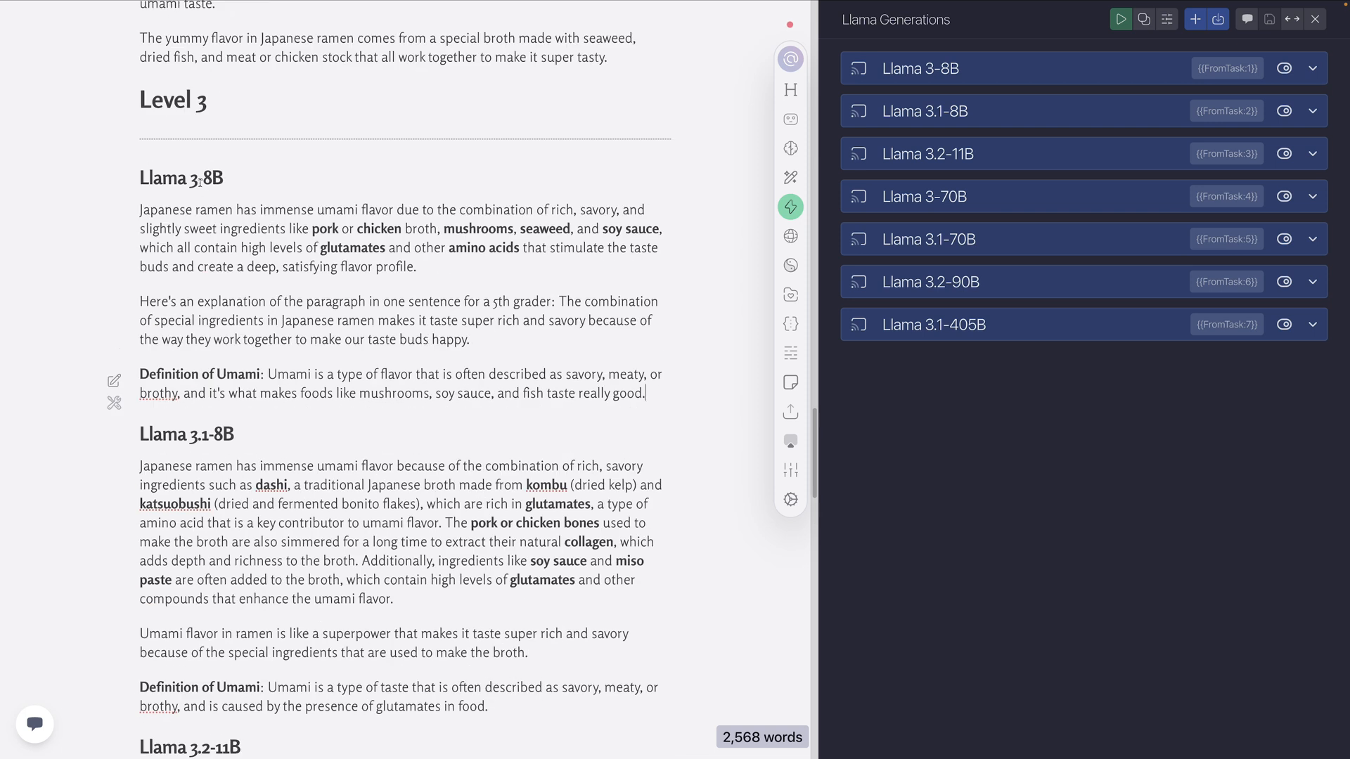
{"action": "scroll", "coordinate": [264, 256], "scroll_direction": "down", "scroll_amount": 3}
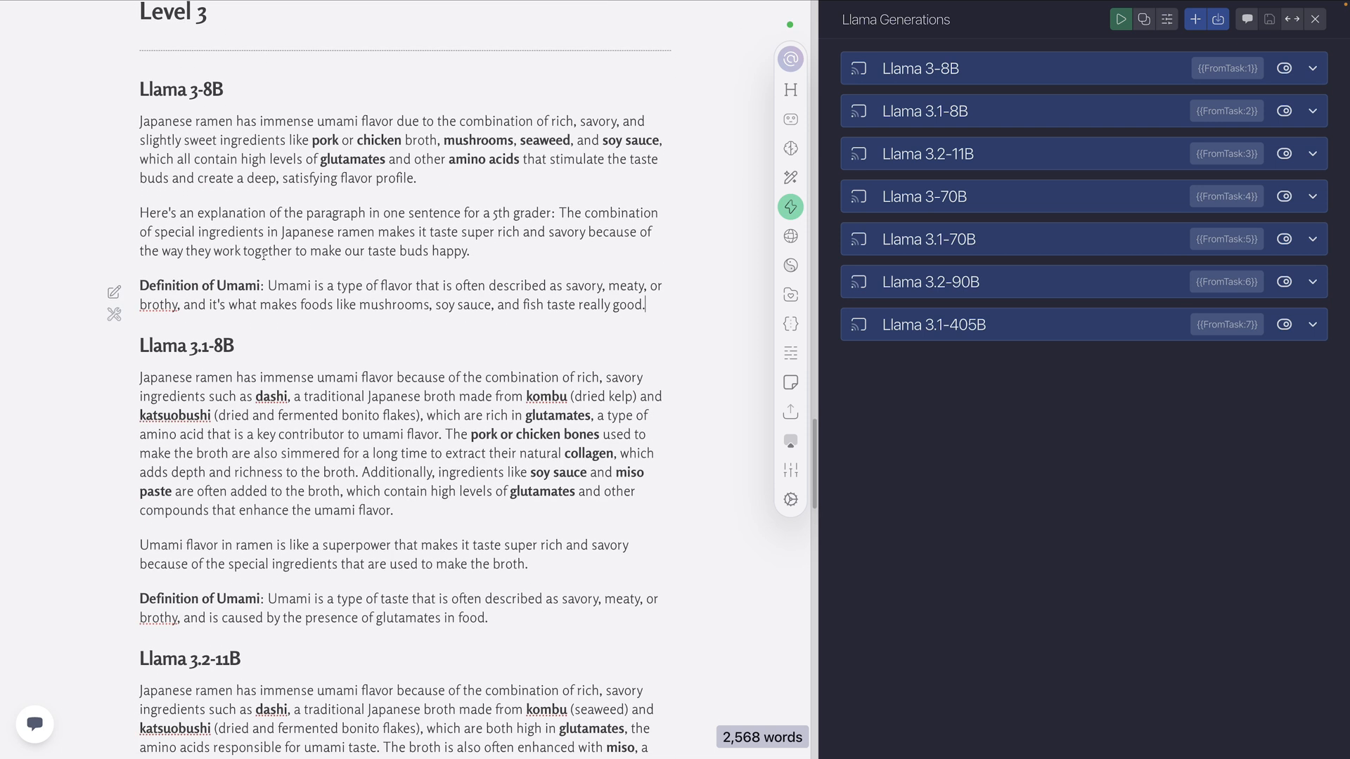
{"action": "scroll", "coordinate": [263, 256], "scroll_direction": "down", "scroll_amount": 3}
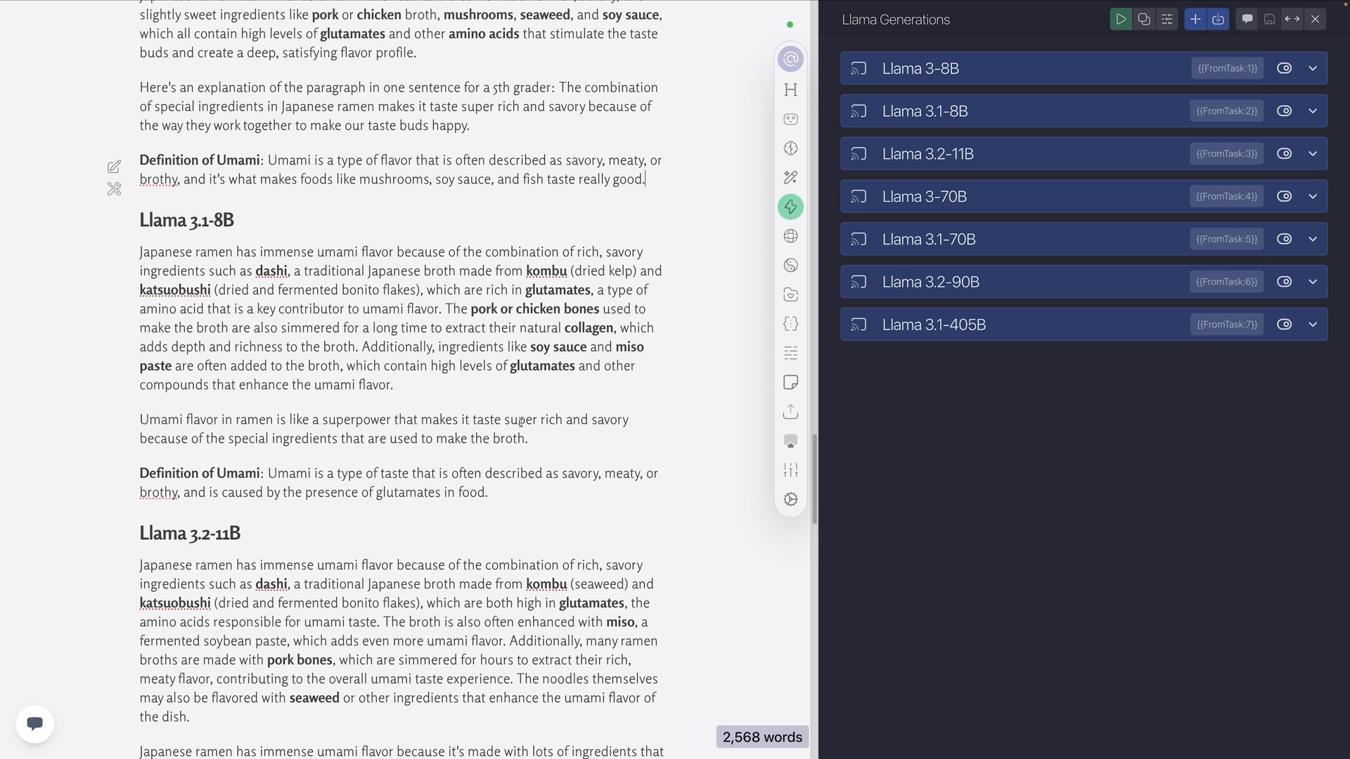
{"action": "left_click_drag", "start_coordinate": [551, 442], "coordinate": [141, 419]}
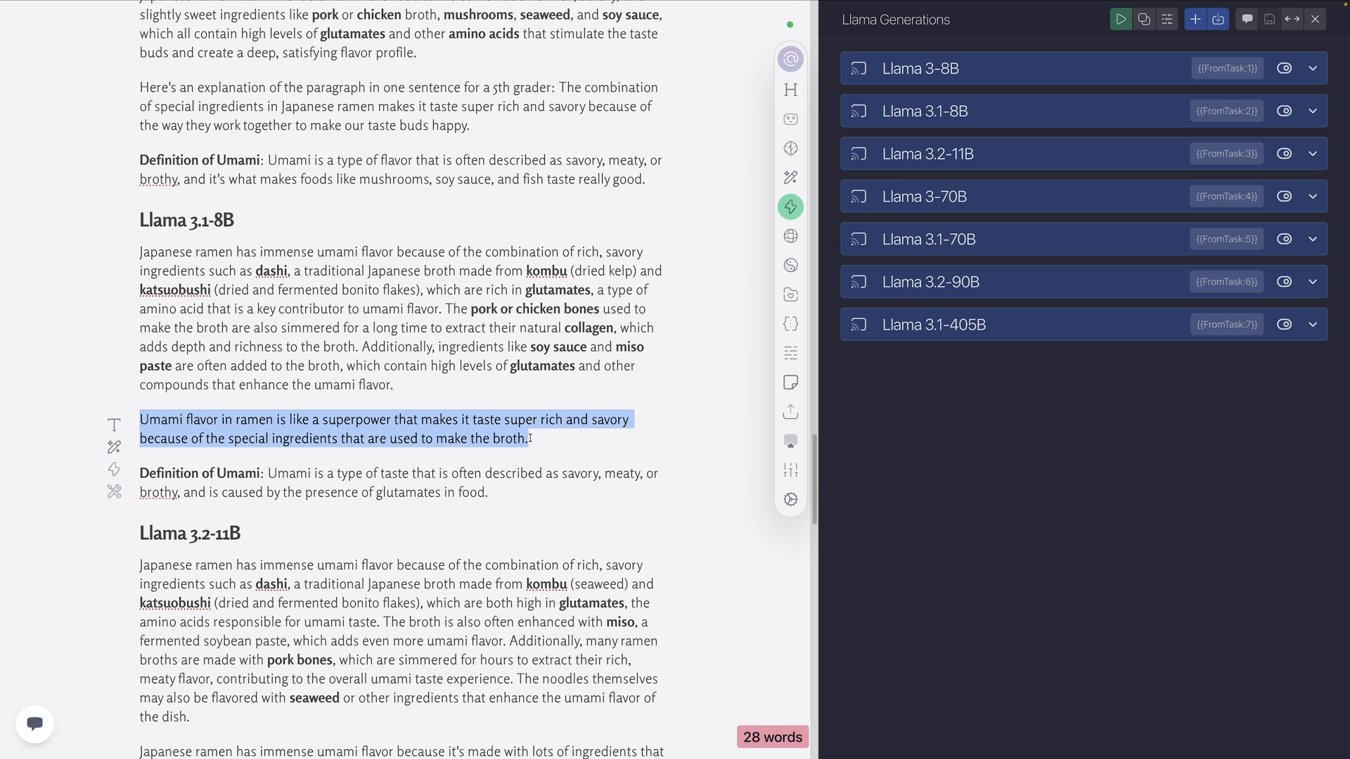
{"action": "left_click_drag", "start_coordinate": [532, 438], "coordinate": [133, 417]}
Examine the umami definition in the Level 3 Llama 3.1-8B output and its use of the word "glutamates"
{"action": "scroll", "coordinate": [291, 356], "scroll_direction": "down", "scroll_amount": 3}
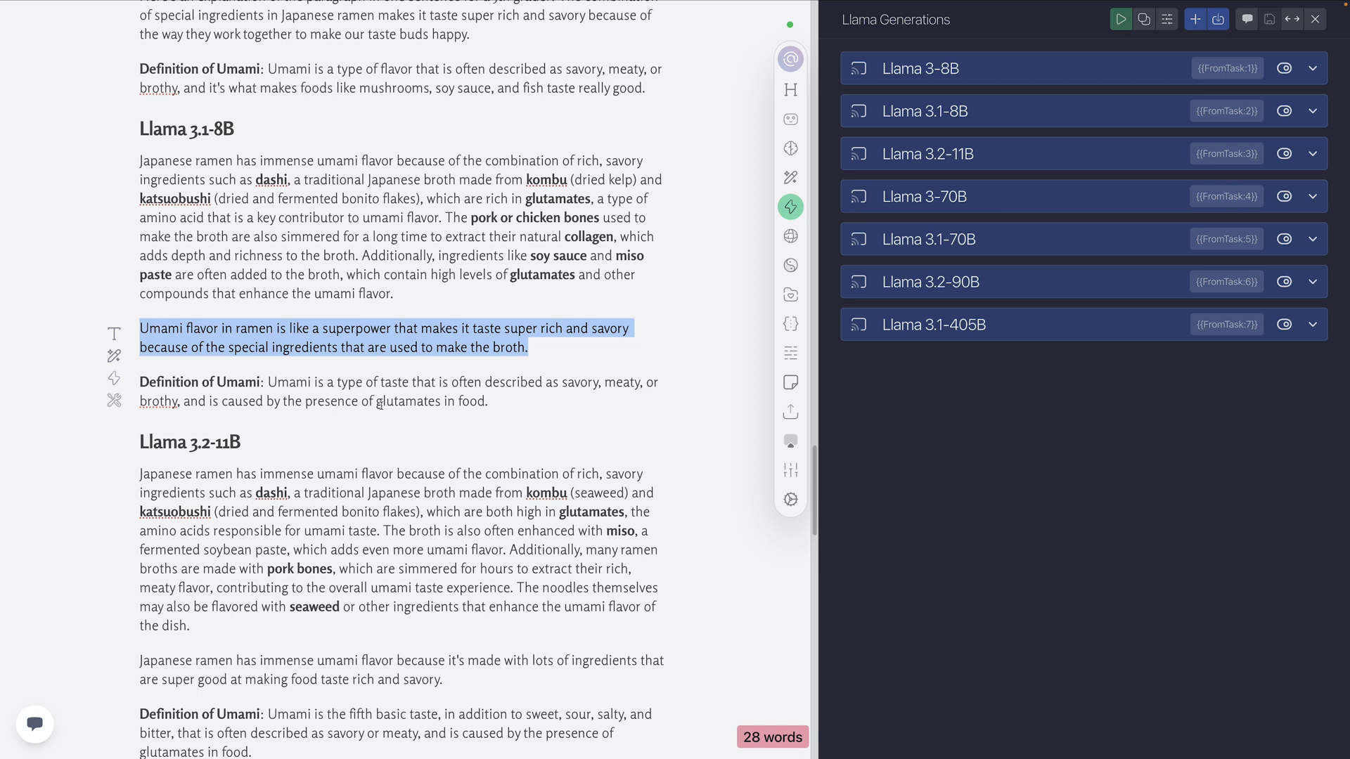
{"action": "double_click", "coordinate": [472, 401]}
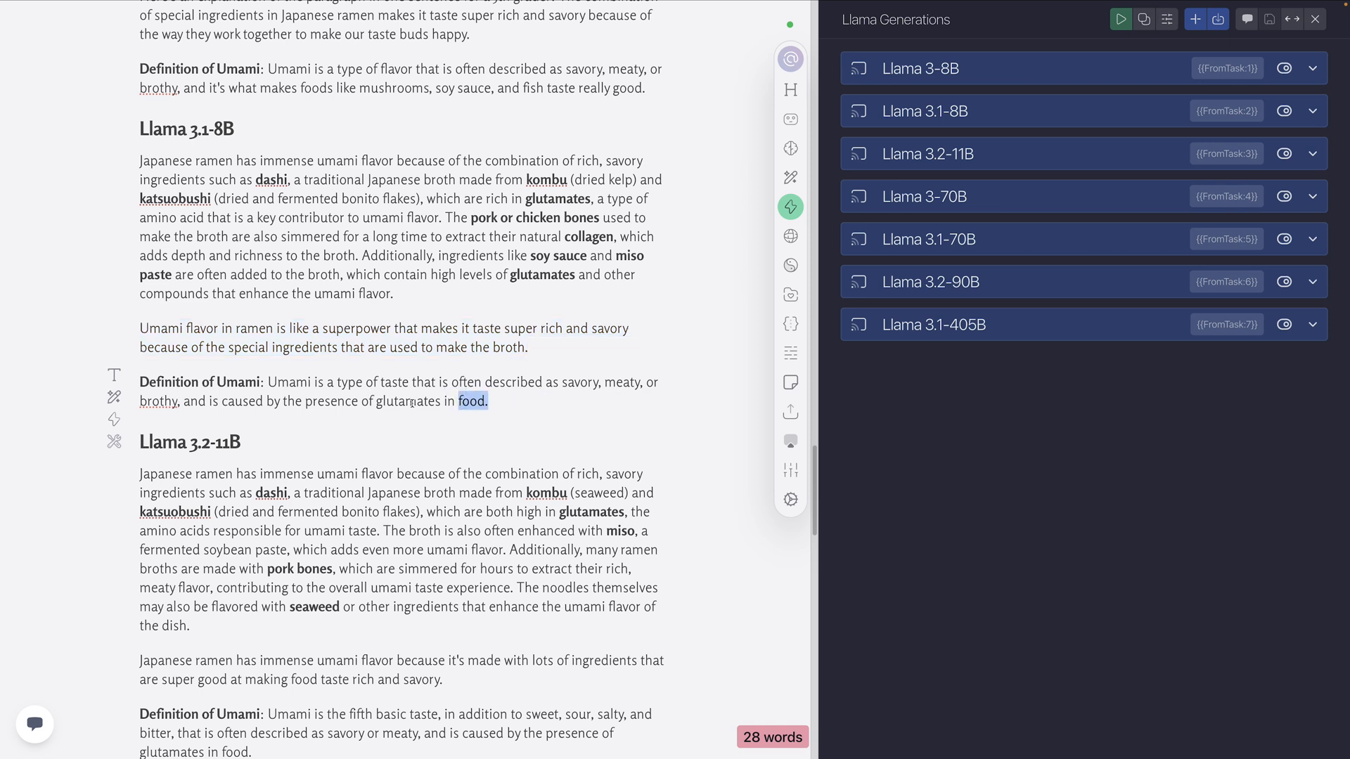
{"action": "double_click", "coordinate": [407, 401]}
{"action": "left_click_drag", "start_coordinate": [491, 403], "coordinate": [273, 386]}
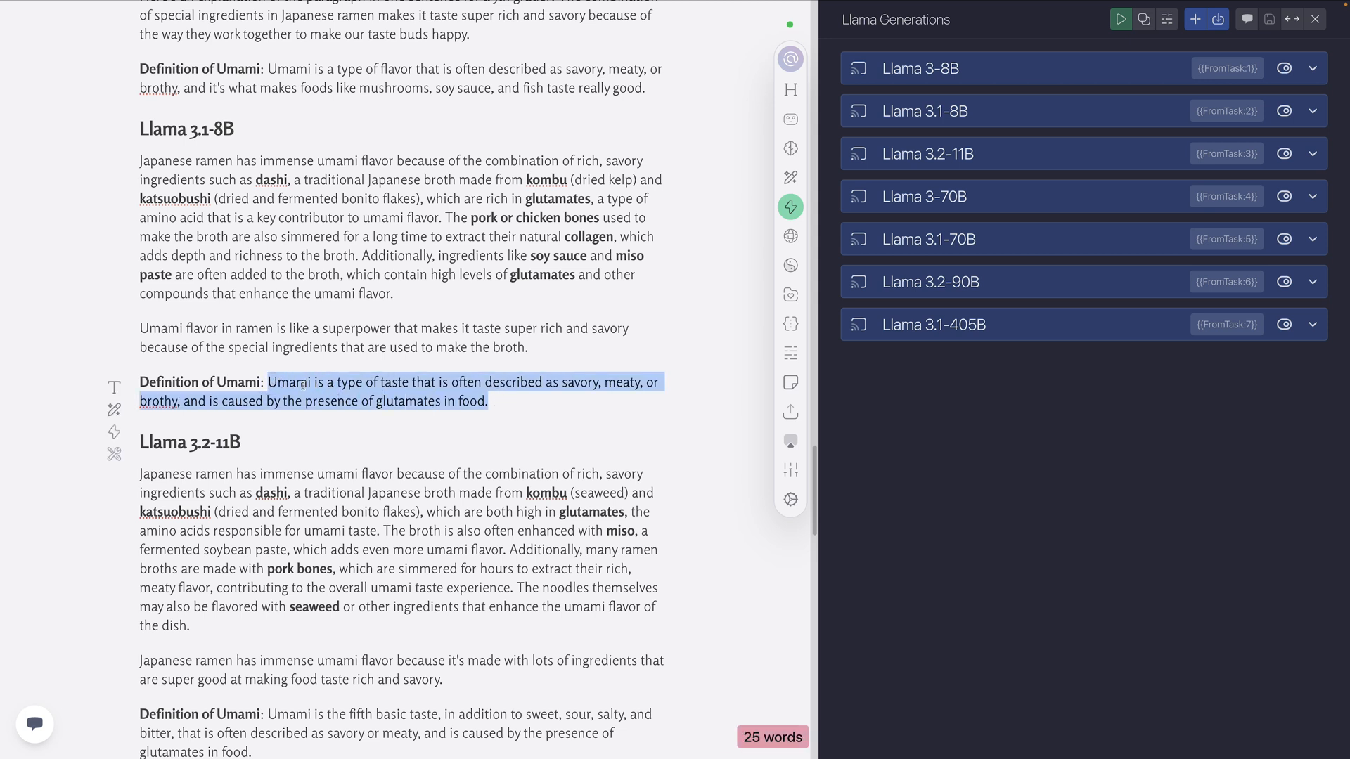
{"action": "left_click_drag", "start_coordinate": [517, 402], "coordinate": [270, 382]}
{"action": "double_click", "coordinate": [391, 402]}
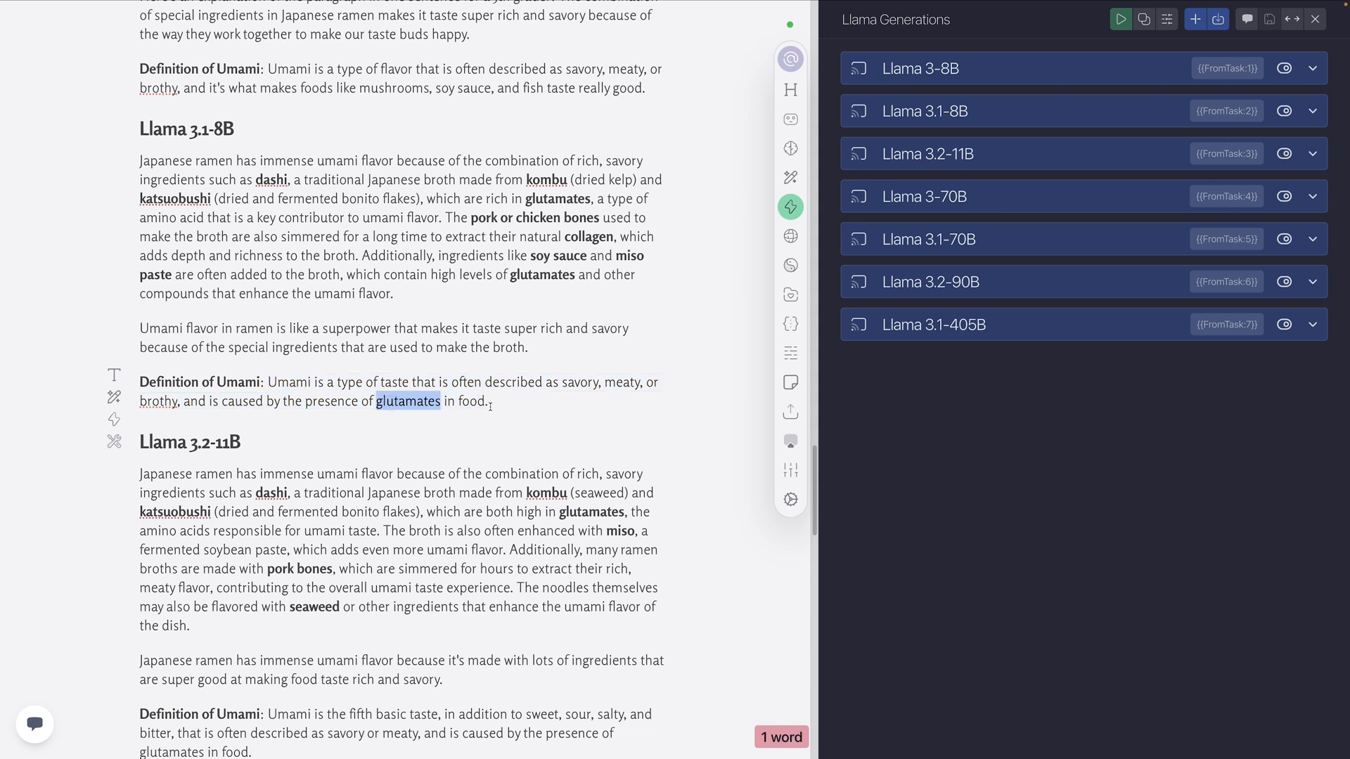
{"action": "scroll", "coordinate": [299, 390], "scroll_direction": "down", "scroll_amount": 1}
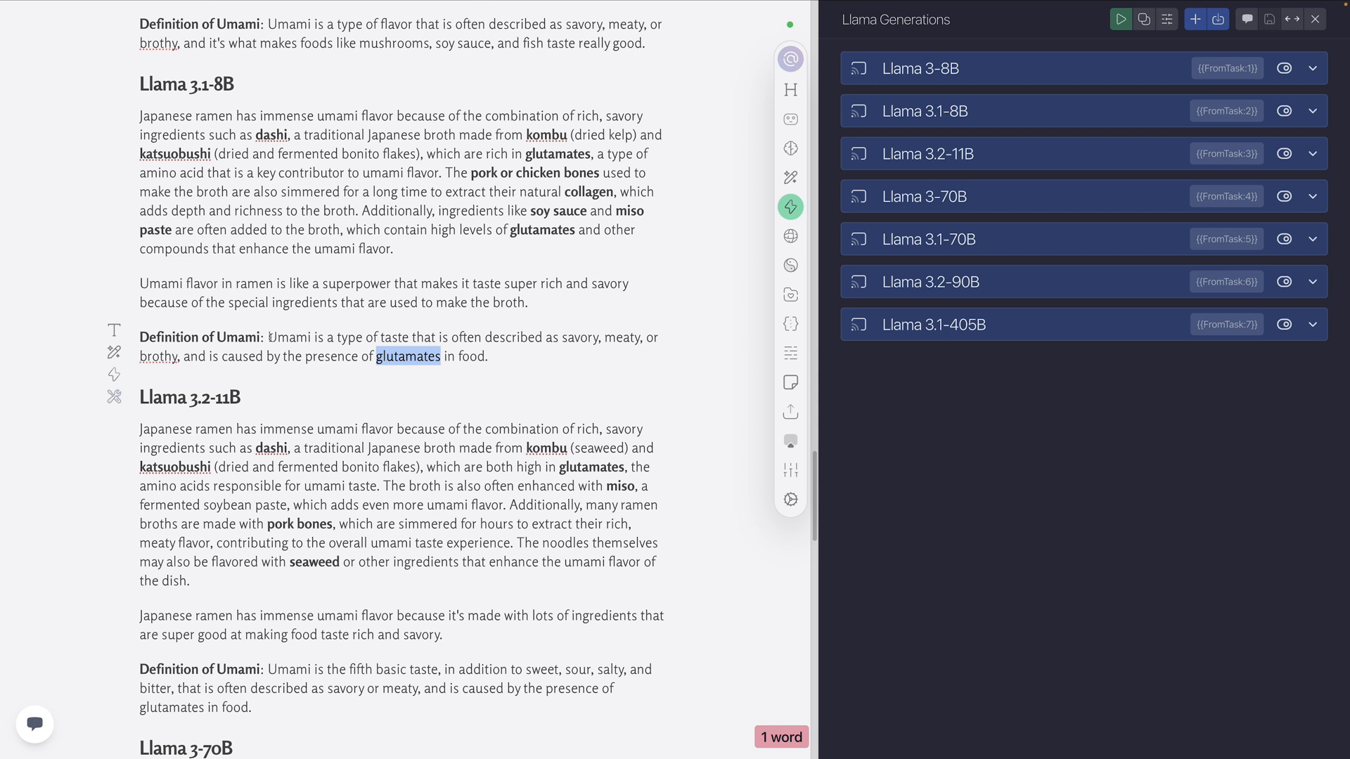
{"action": "left_click", "coordinate": [508, 353]}
Review the bolded explanation paragraph and the 5th grader sentence in the Level 3 Llama 3.2-11B output
{"action": "scroll", "coordinate": [455, 346], "scroll_direction": "down", "scroll_amount": 3}
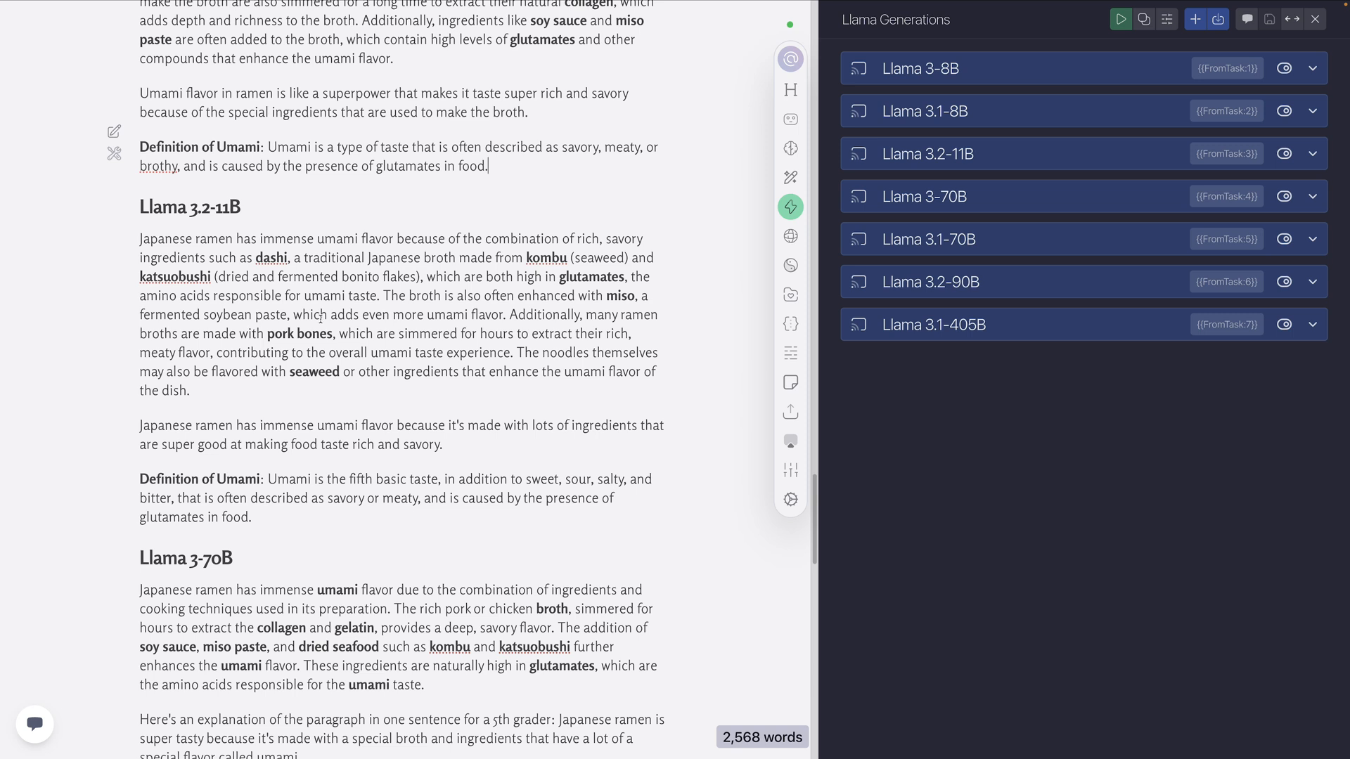
{"action": "scroll", "coordinate": [322, 320], "scroll_direction": "down", "scroll_amount": 2}
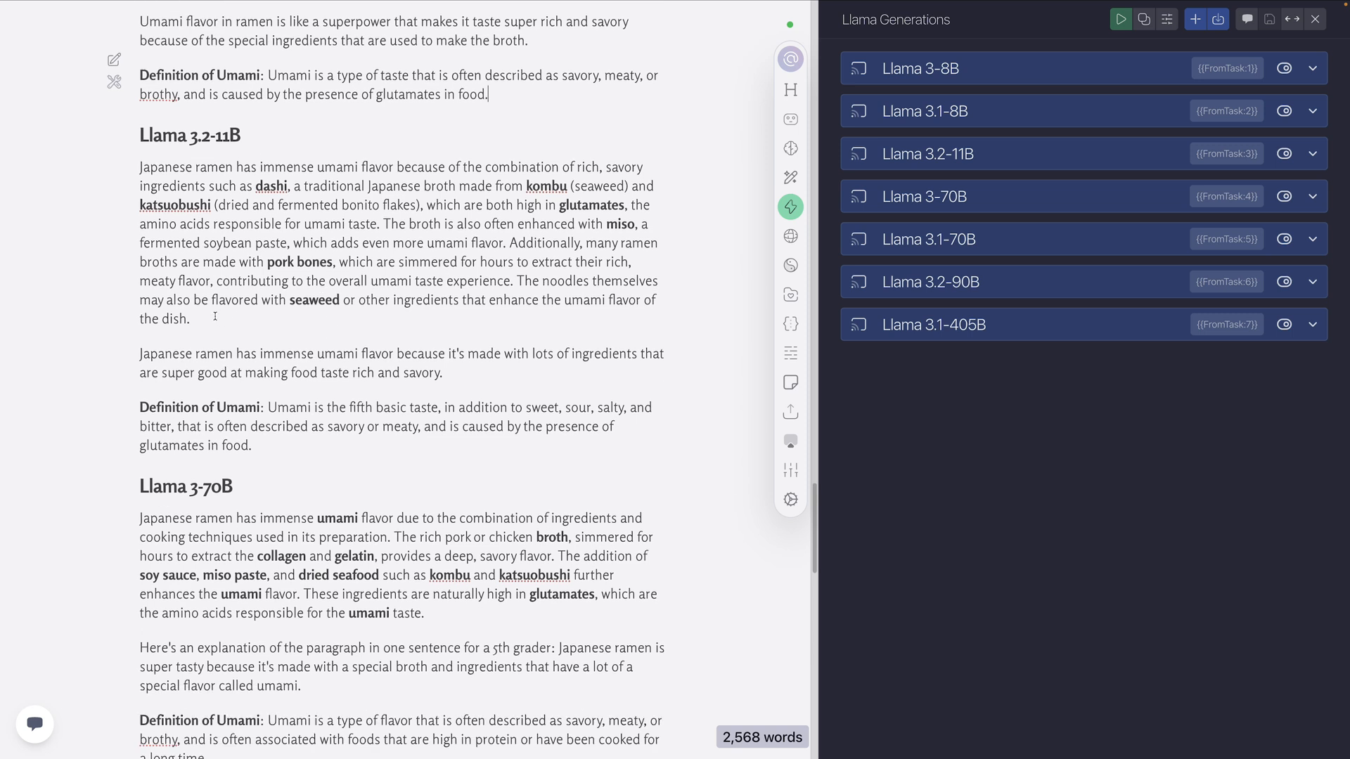
{"action": "left_click_drag", "start_coordinate": [215, 316], "coordinate": [139, 166]}
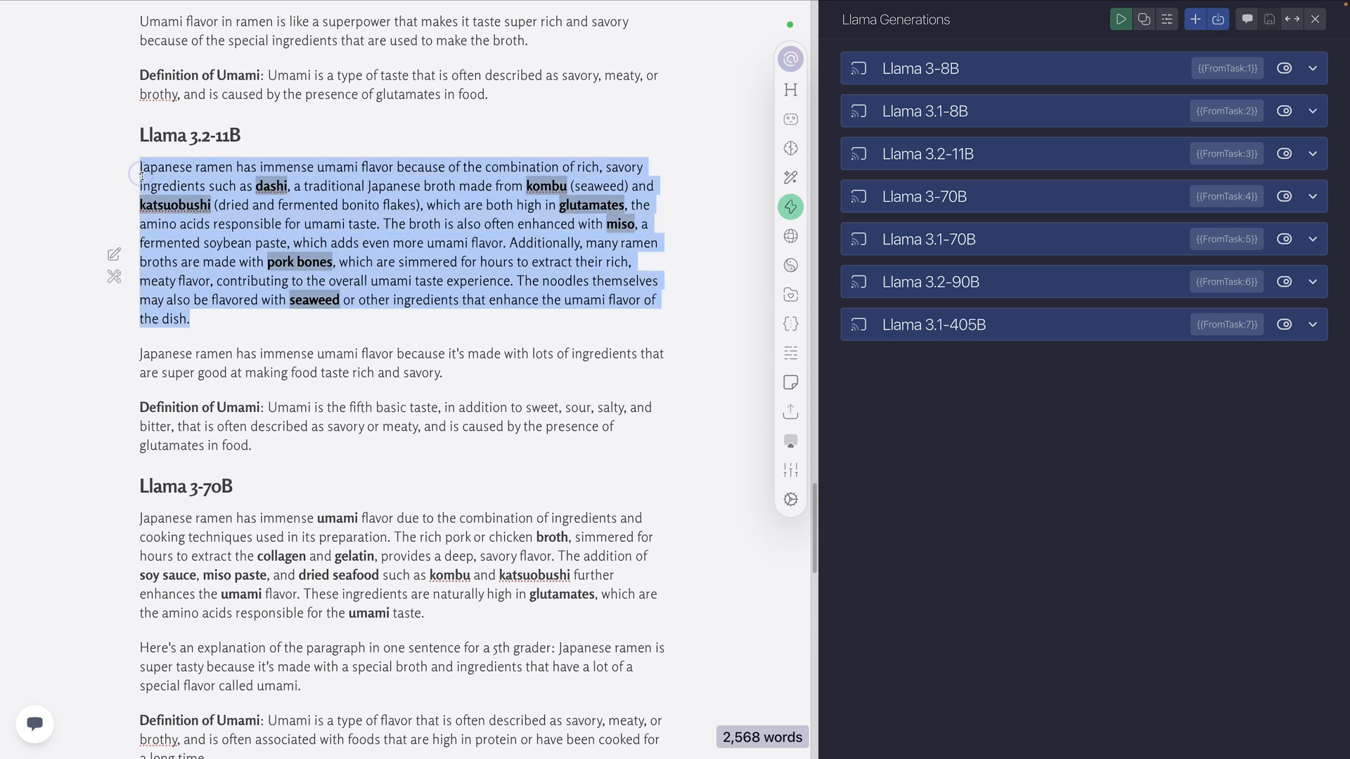
{"action": "left_click", "coordinate": [233, 316]}
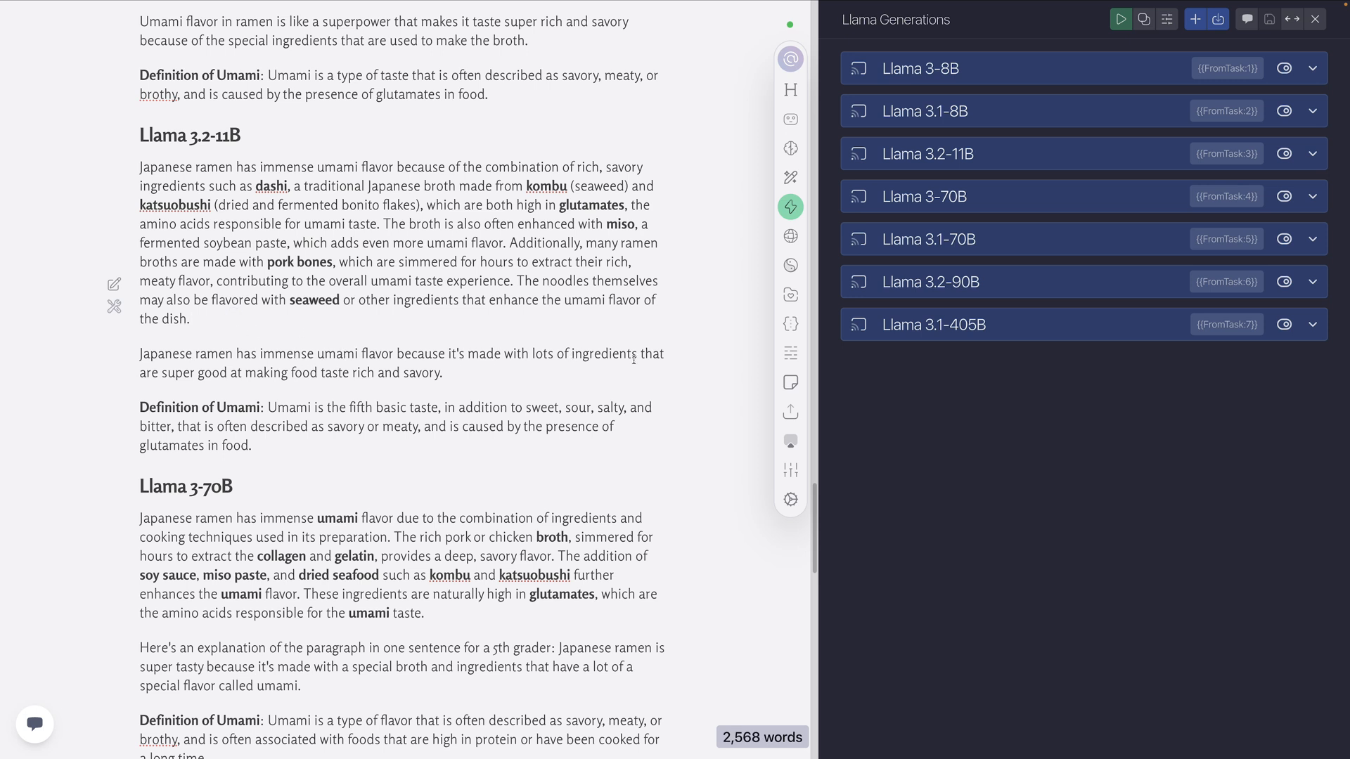
{"action": "left_click_drag", "start_coordinate": [444, 372], "coordinate": [109, 351]}
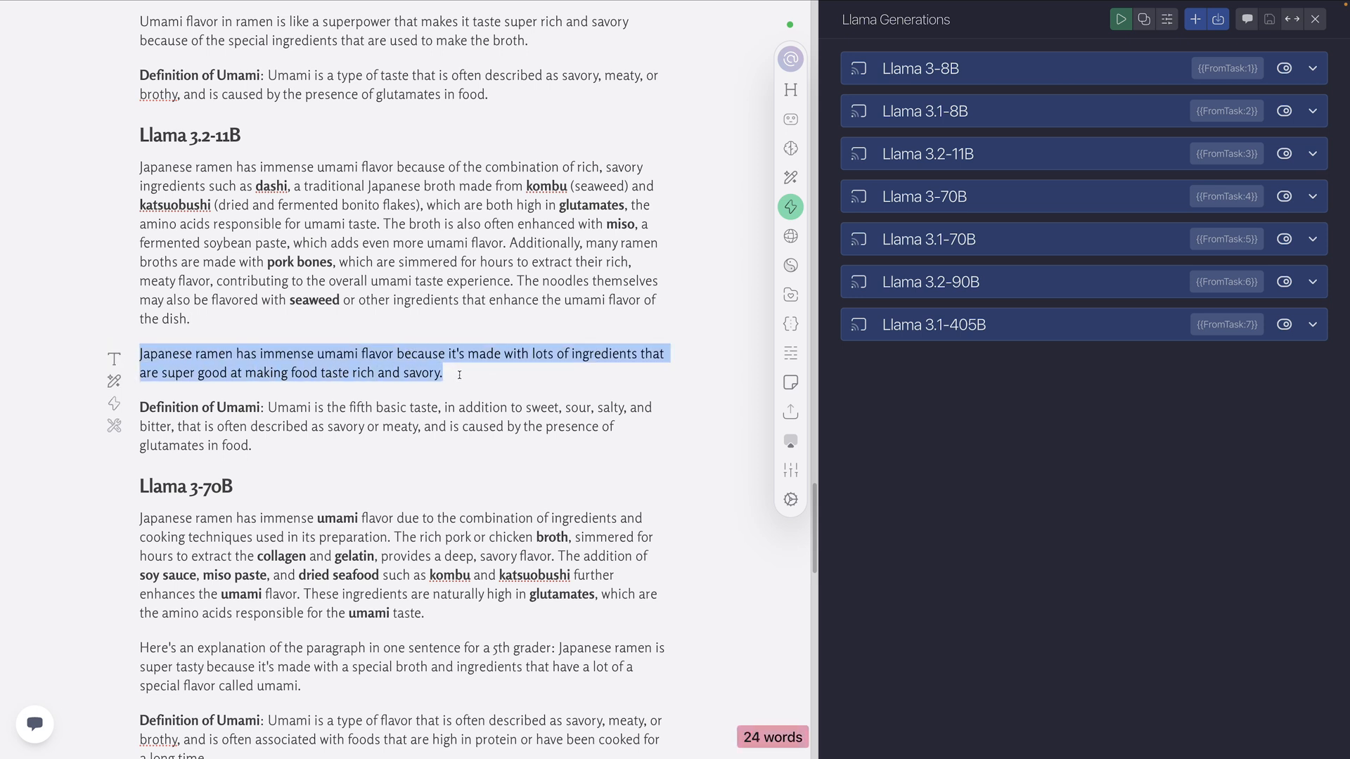
Examine the Level 3 Llama 3.2-11B umami definition, especially its "fifth basic taste" wording and the clause about glutamates
{"action": "scroll", "coordinate": [399, 398], "scroll_direction": "down", "scroll_amount": 2}
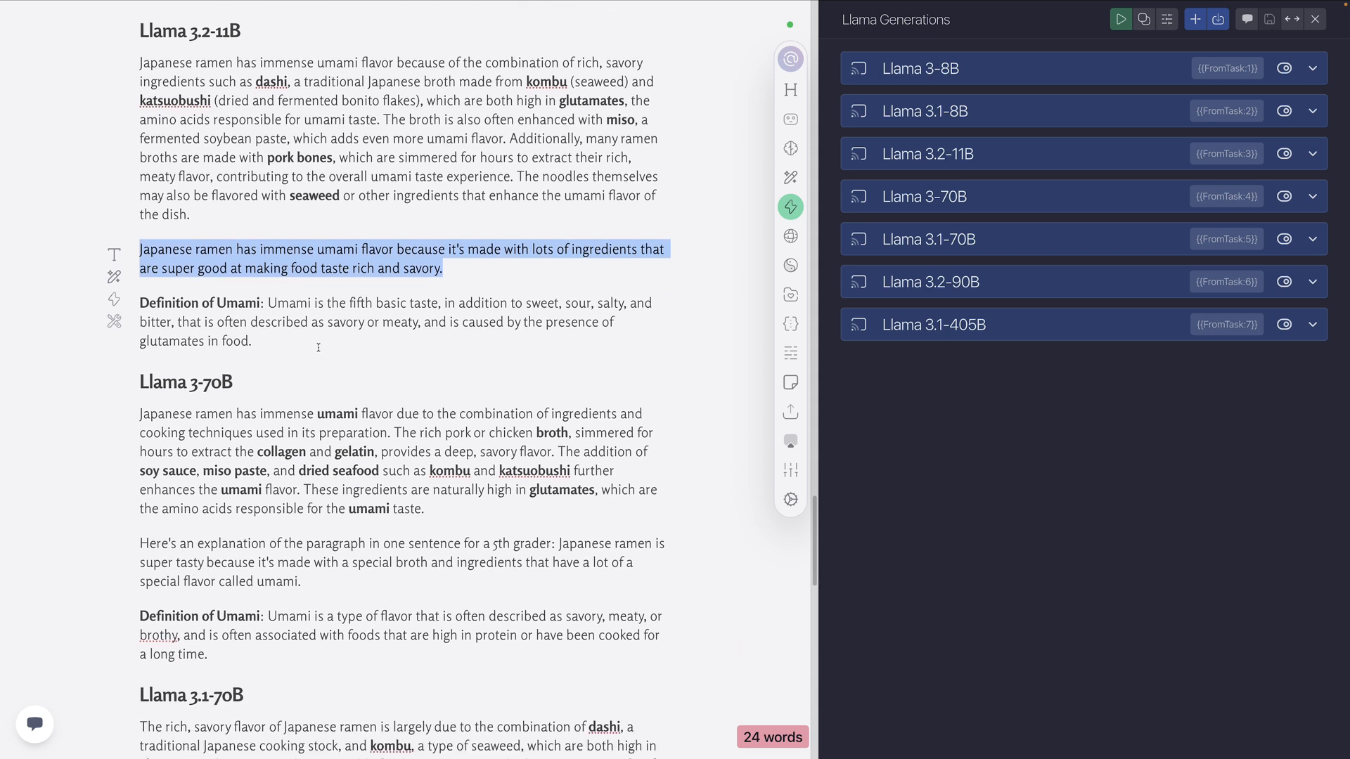
{"action": "left_click_drag", "start_coordinate": [439, 304], "coordinate": [327, 304]}
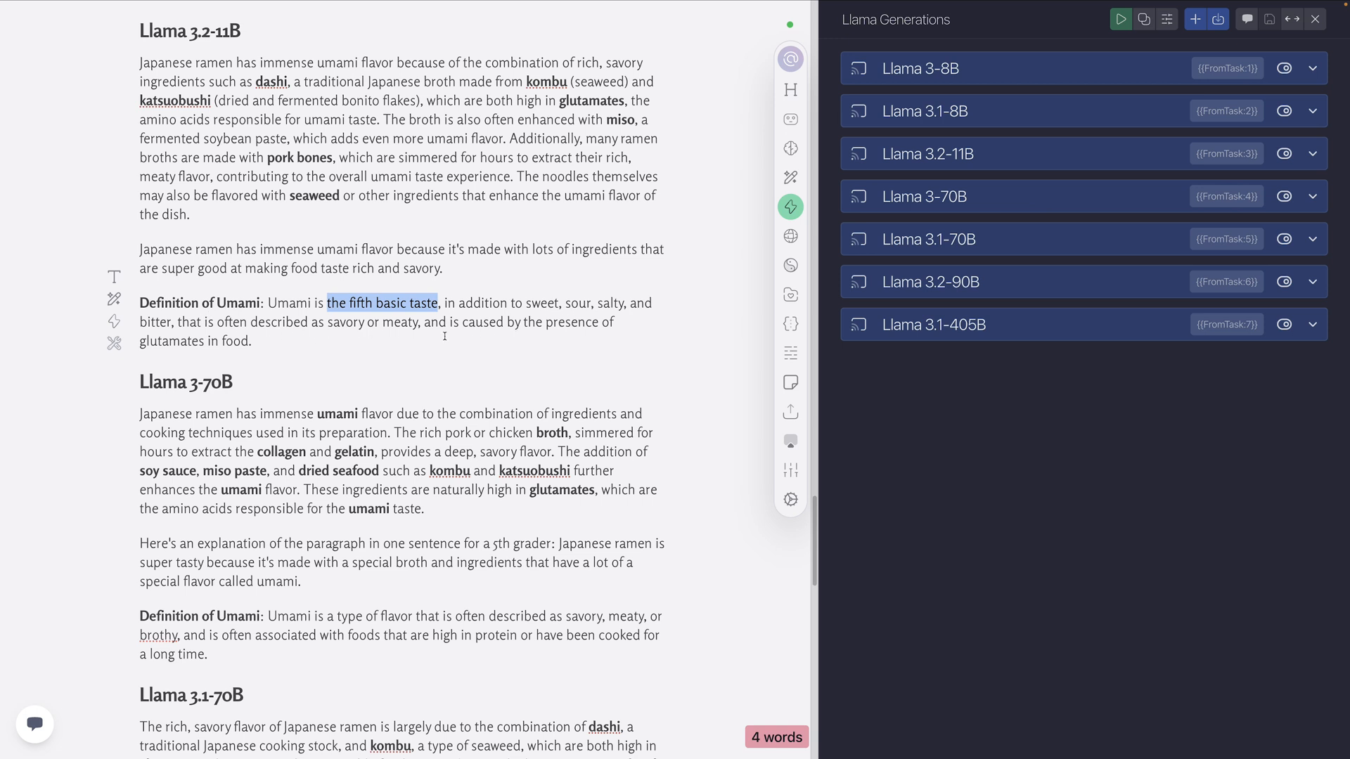
{"action": "left_click_drag", "start_coordinate": [445, 336], "coordinate": [268, 302]}
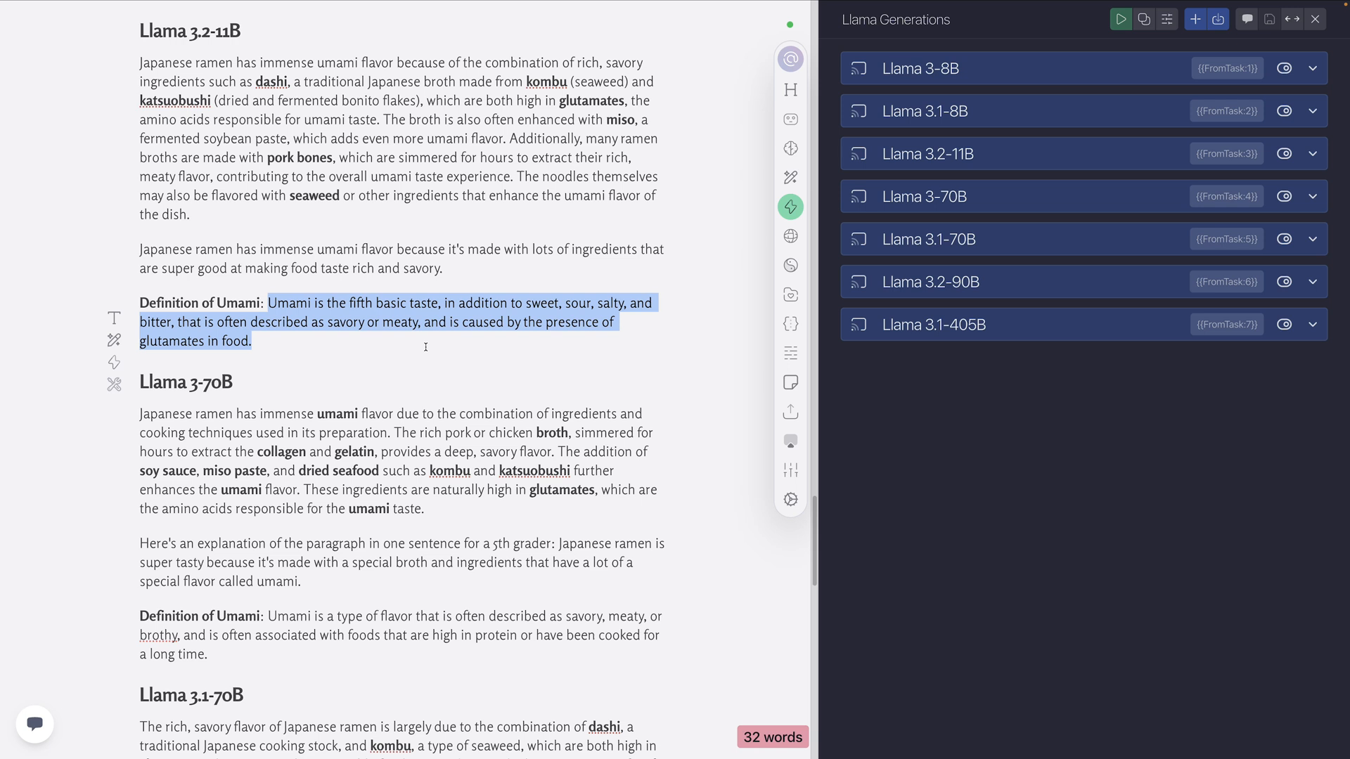
{"action": "mouse_move", "coordinate": [425, 346]}
{"action": "left_mouse_down"}
{"action": "mouse_move", "coordinate": [466, 324]}
{"action": "mouse_move", "coordinate": [425, 322]}
{"action": "left_mouse_up"}
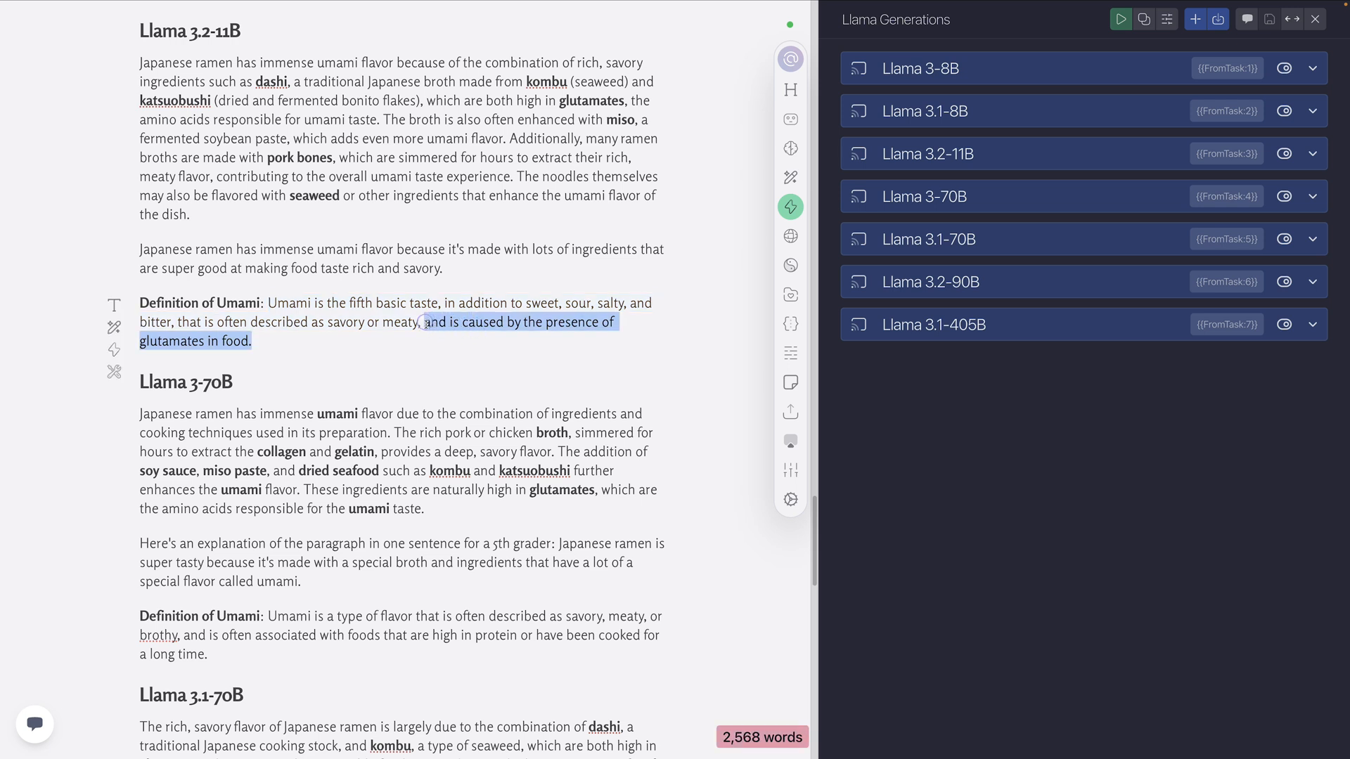
{"action": "left_click", "coordinate": [281, 342]}
{"action": "left_click_drag", "start_coordinate": [274, 340], "coordinate": [270, 304]}
{"action": "left_click", "coordinate": [283, 342]}
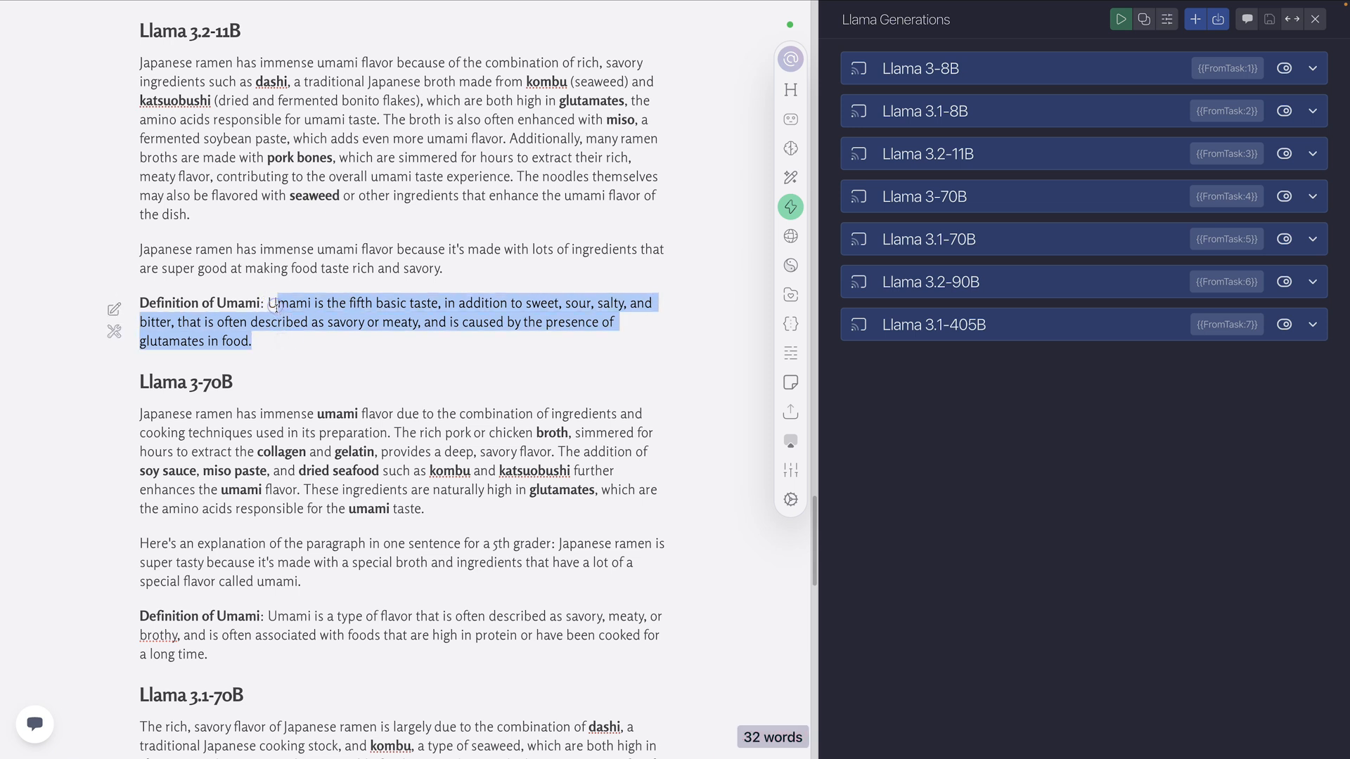
{"action": "left_click", "coordinate": [334, 304]}
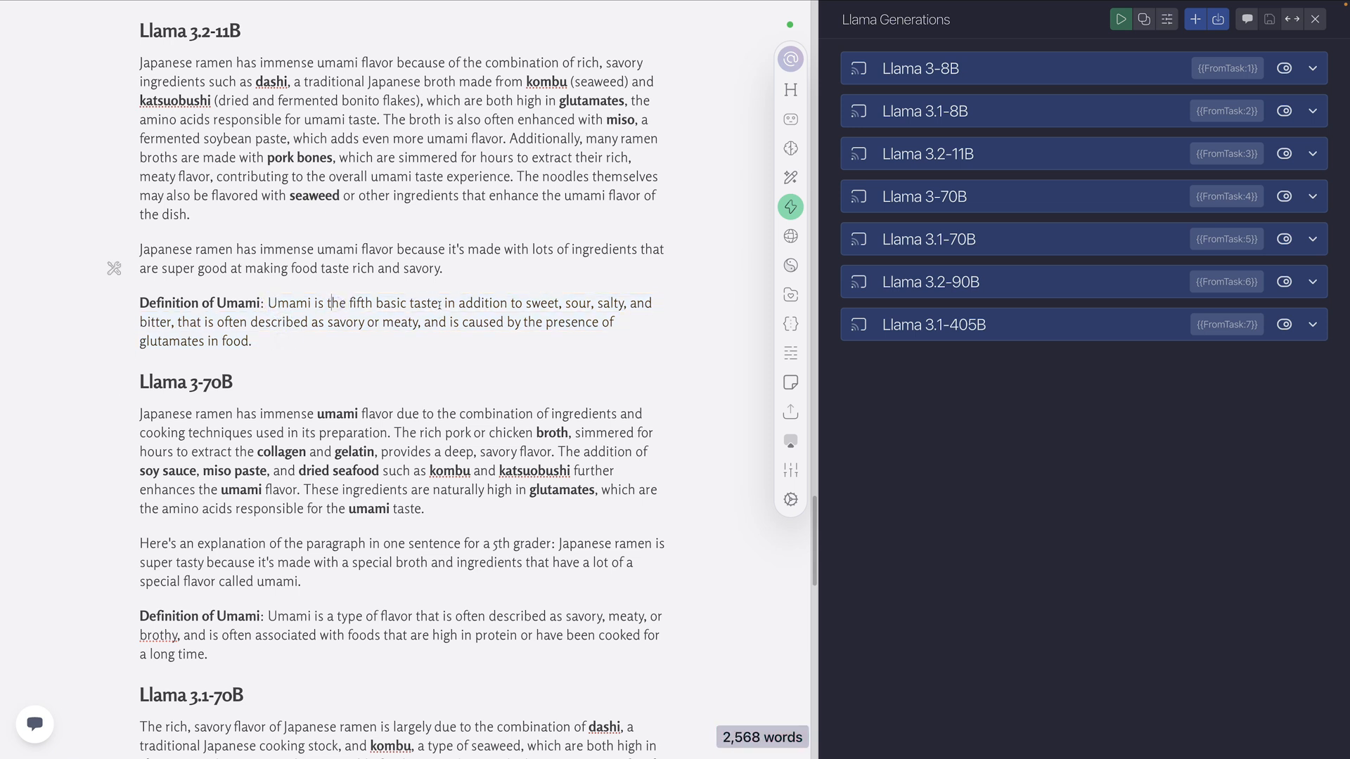
{"action": "left_click_drag", "start_coordinate": [438, 304], "coordinate": [349, 301]}
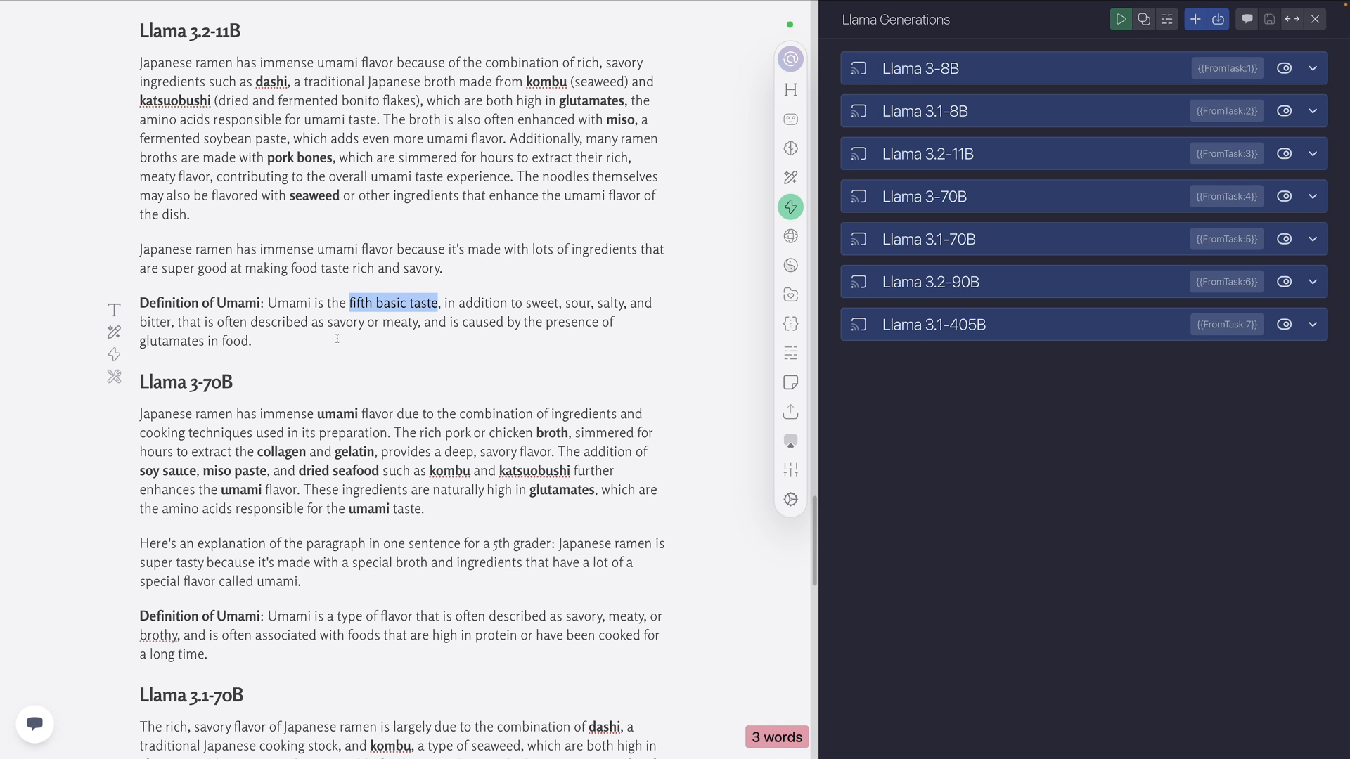
Review the Level 3 Llama 3-70B output: its explanation paragraph, the lead-in before the 5th grader sentence, and the umami definition
{"action": "scroll", "coordinate": [415, 352], "scroll_direction": "down", "scroll_amount": 3}
{"action": "scroll", "coordinate": [415, 406], "scroll_direction": "down", "scroll_amount": 2}
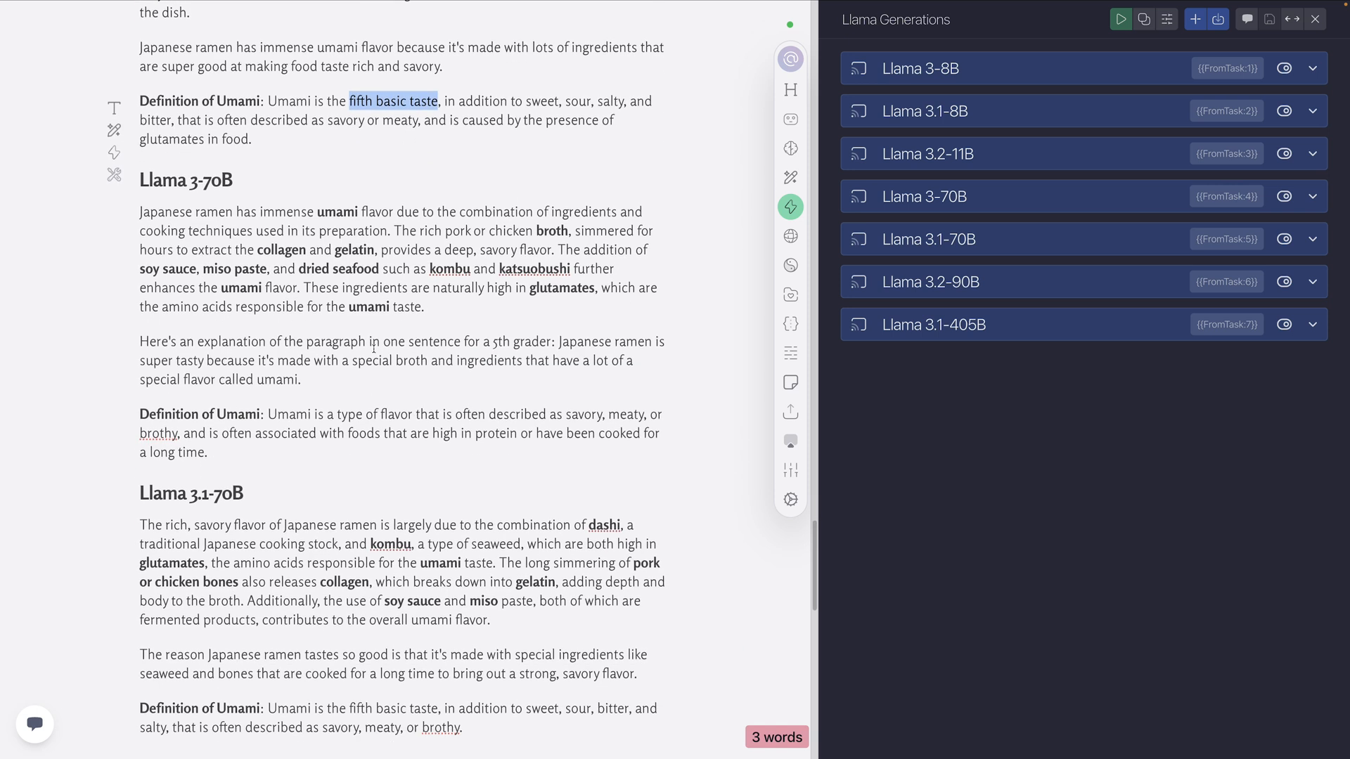
{"action": "scroll", "coordinate": [373, 347], "scroll_direction": "down", "scroll_amount": 2}
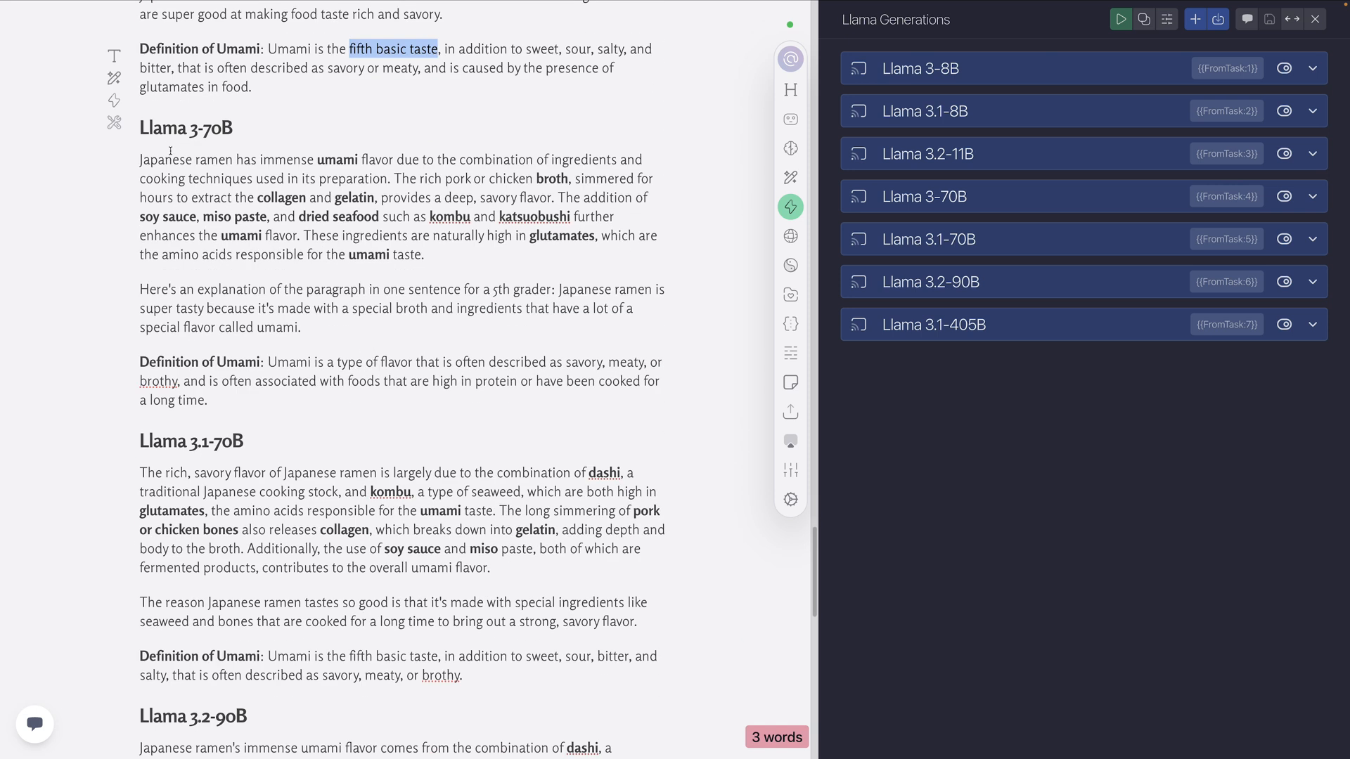
{"action": "triple_click", "coordinate": [462, 249]}
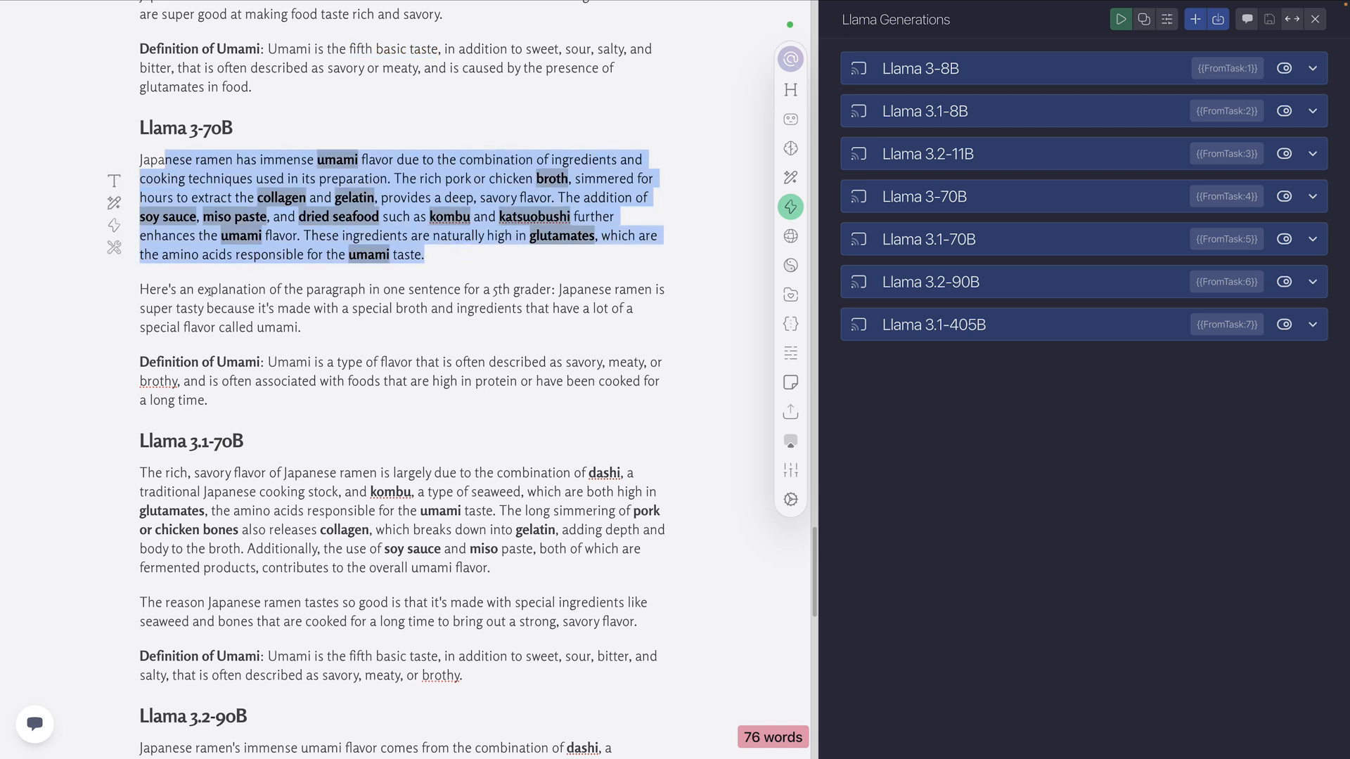
{"action": "left_click_drag", "start_coordinate": [560, 290], "coordinate": [135, 289]}
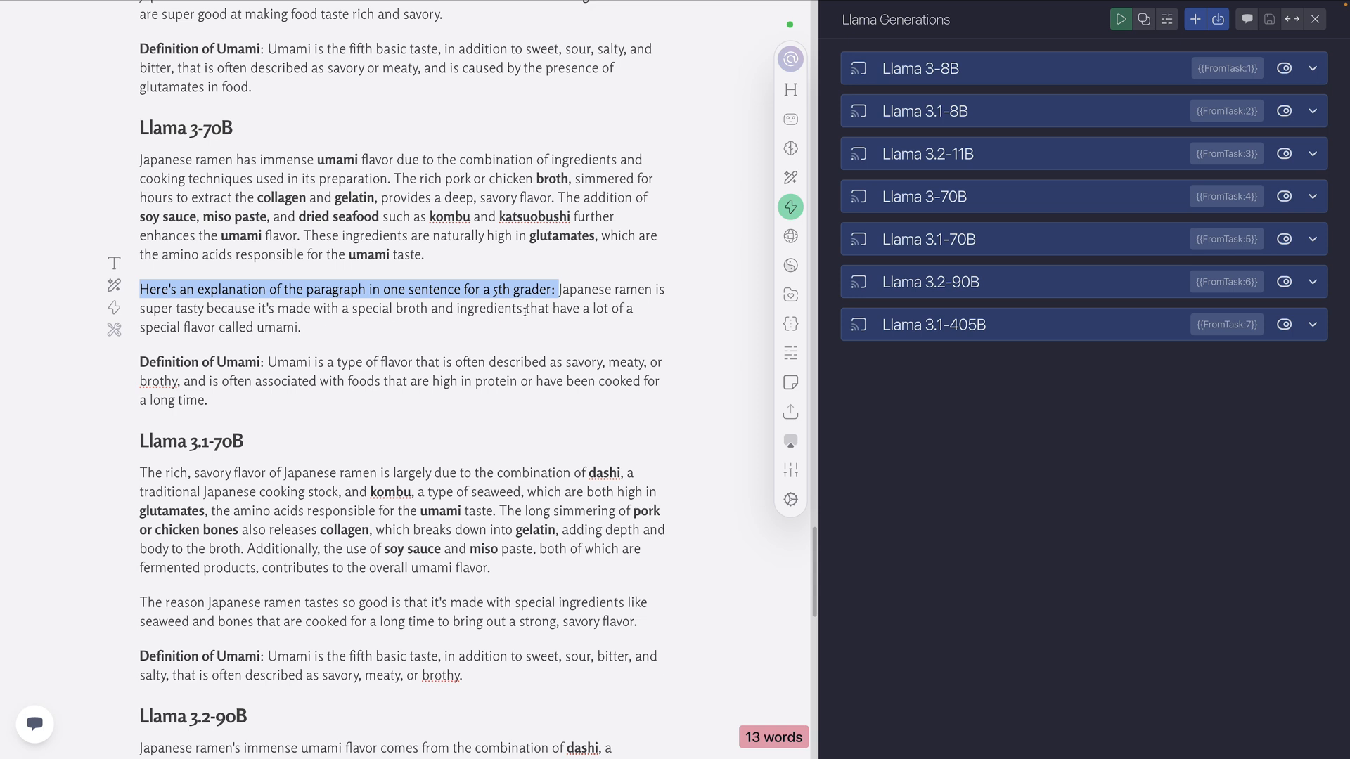
{"action": "left_click_drag", "start_coordinate": [343, 326], "coordinate": [552, 295]}
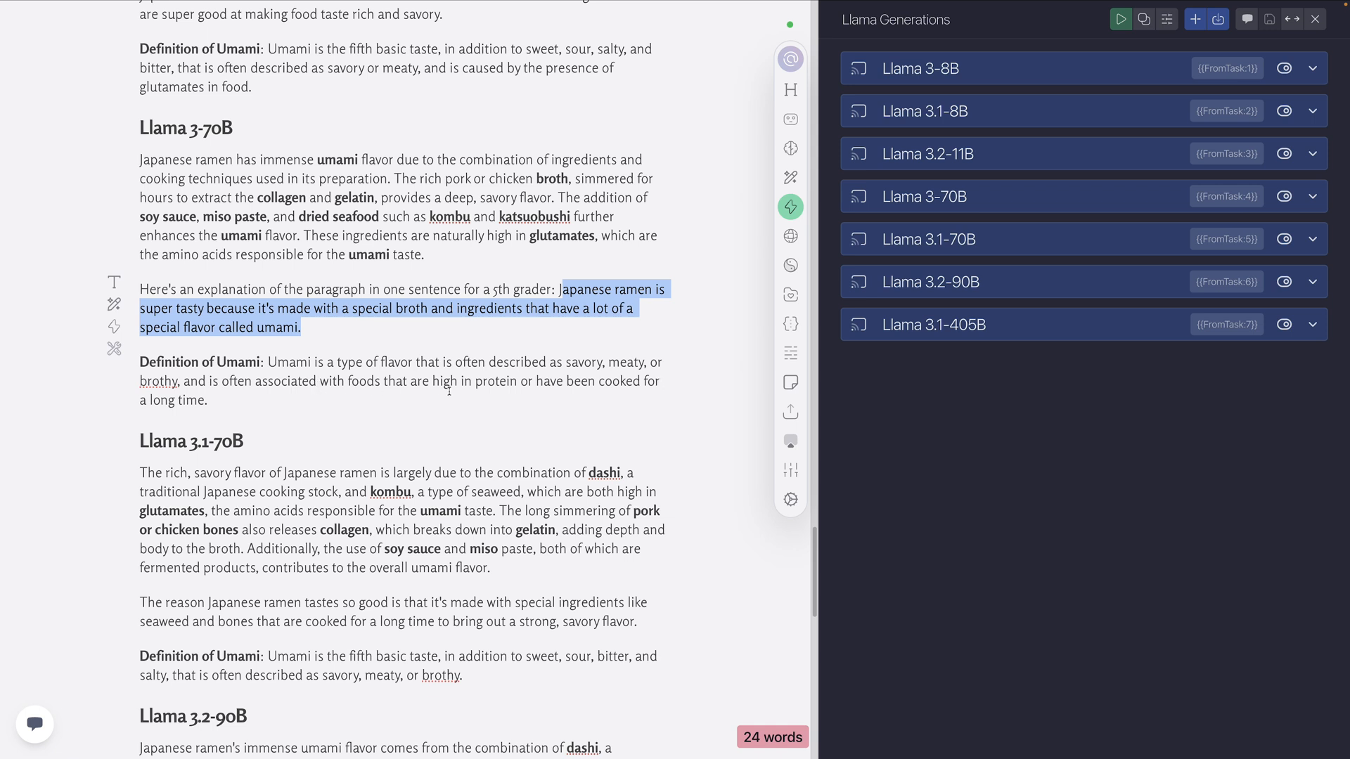
{"action": "mouse_move", "coordinate": [209, 400]}
{"action": "left_mouse_down"}
{"action": "mouse_move", "coordinate": [260, 391]}
{"action": "mouse_move", "coordinate": [267, 362]}
{"action": "left_mouse_up"}
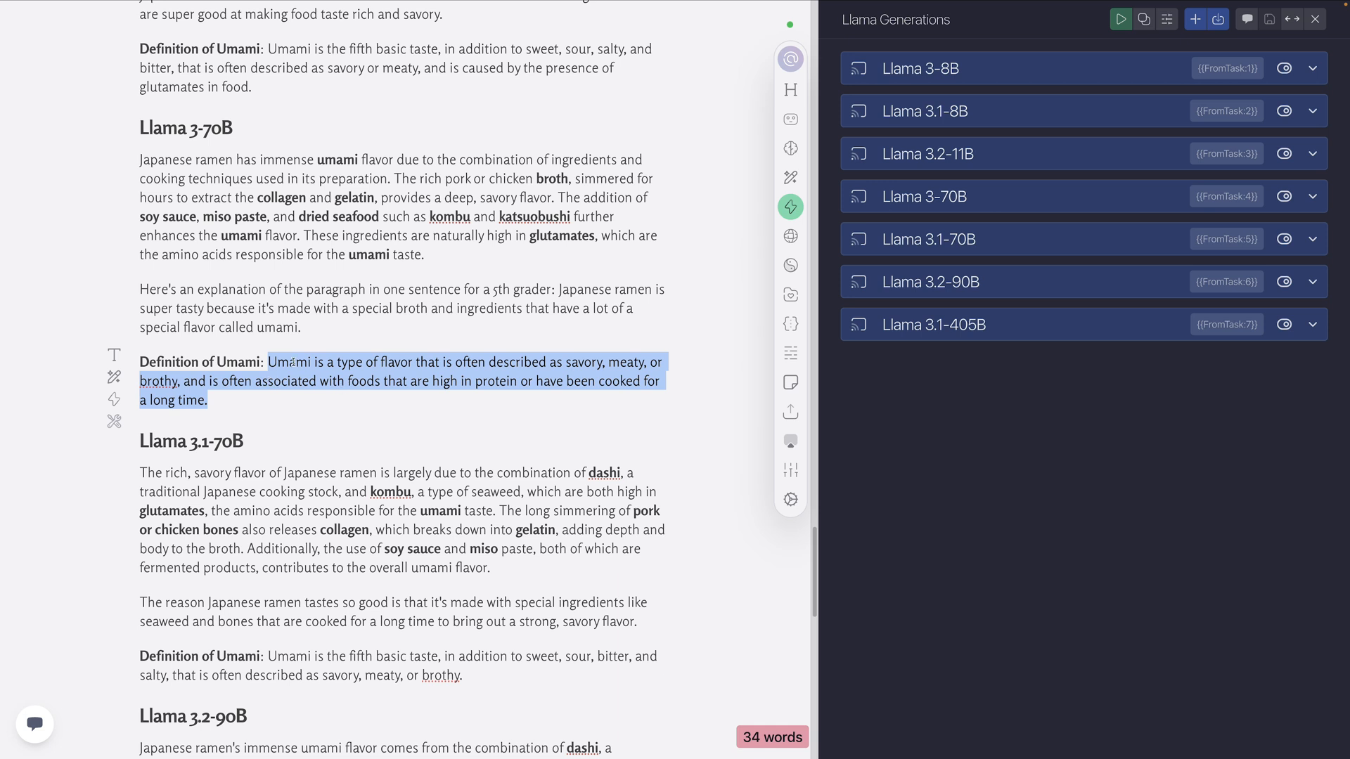
Review the Level 3 Llama 3.1-70B output, covering the bolded paragraph, the 5th grader sentence and the umami definition
{"action": "scroll", "coordinate": [293, 362], "scroll_direction": "down", "scroll_amount": 3}
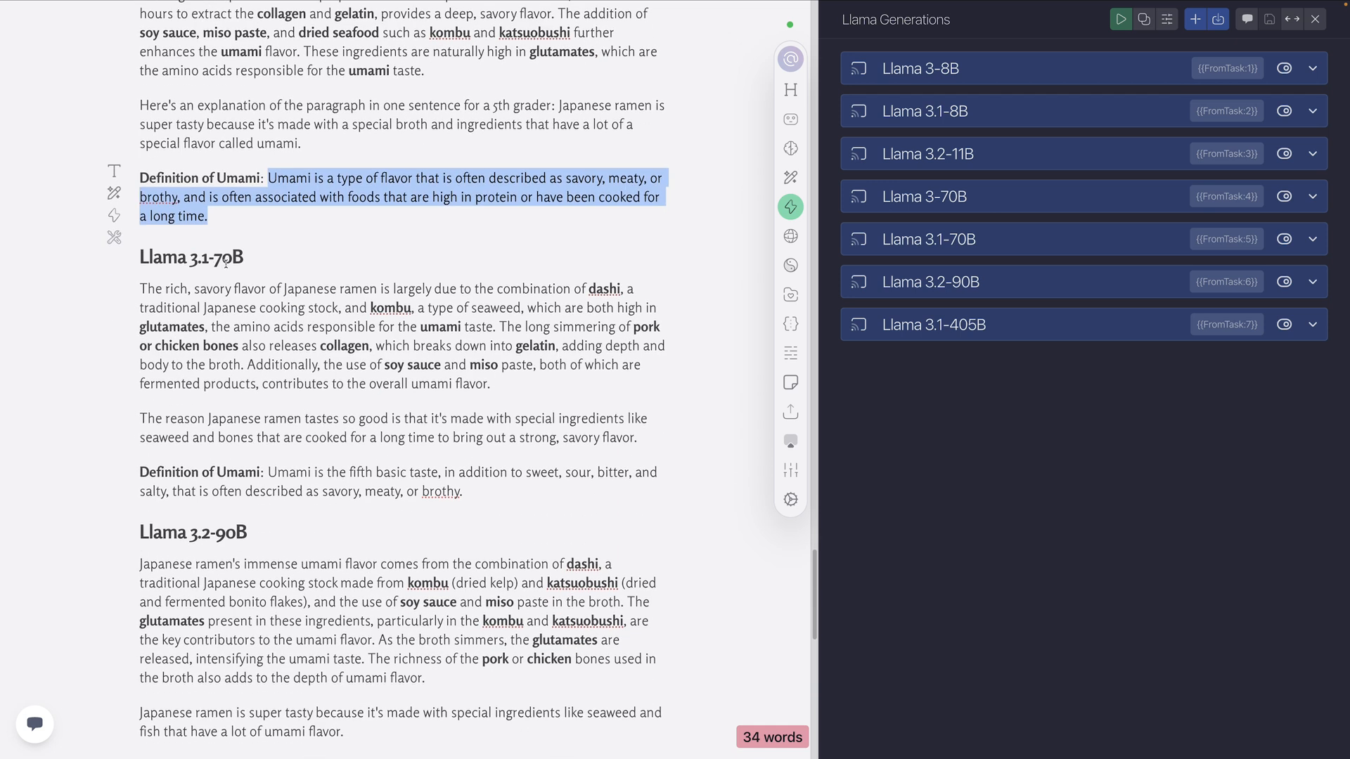
{"action": "scroll", "coordinate": [232, 262], "scroll_direction": "down", "scroll_amount": 1}
{"action": "left_click_drag", "start_coordinate": [501, 343], "coordinate": [156, 263]}
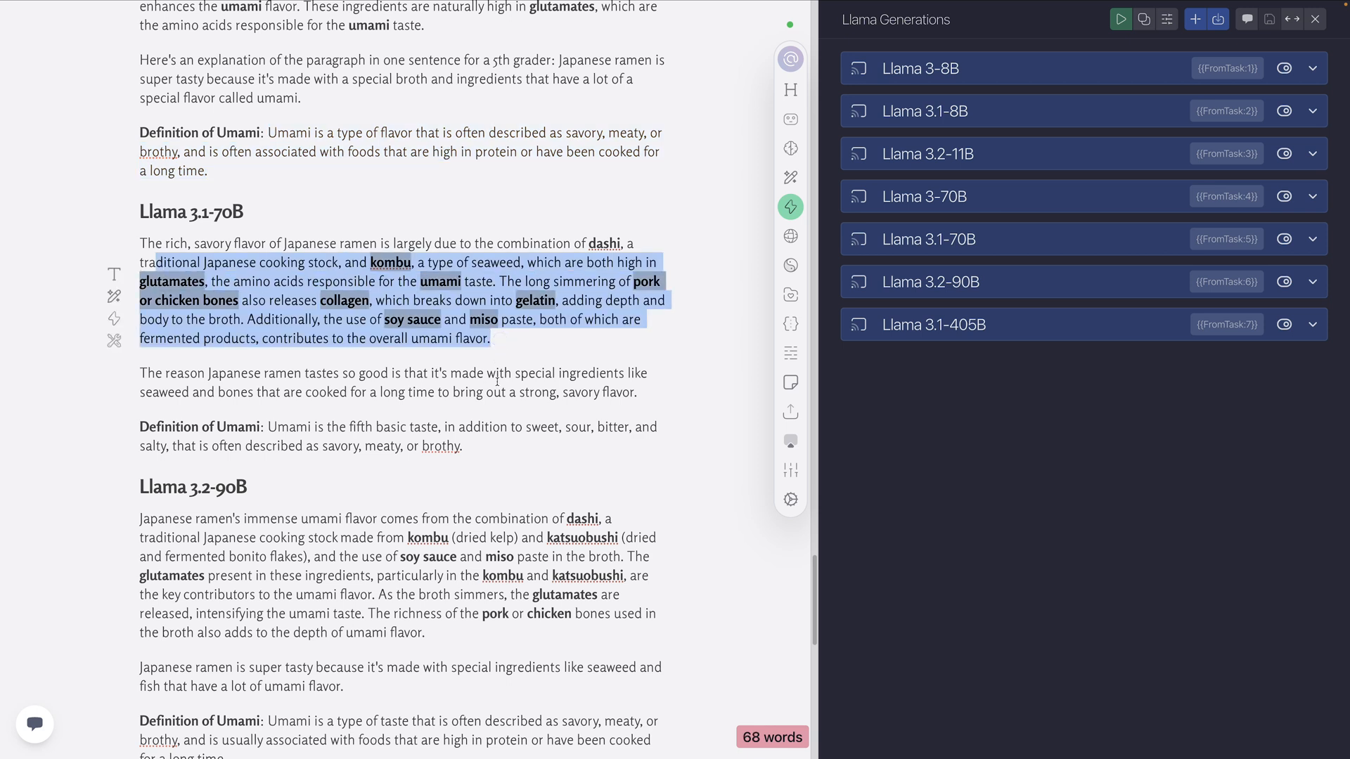
{"action": "left_click_drag", "start_coordinate": [636, 392], "coordinate": [177, 373]}
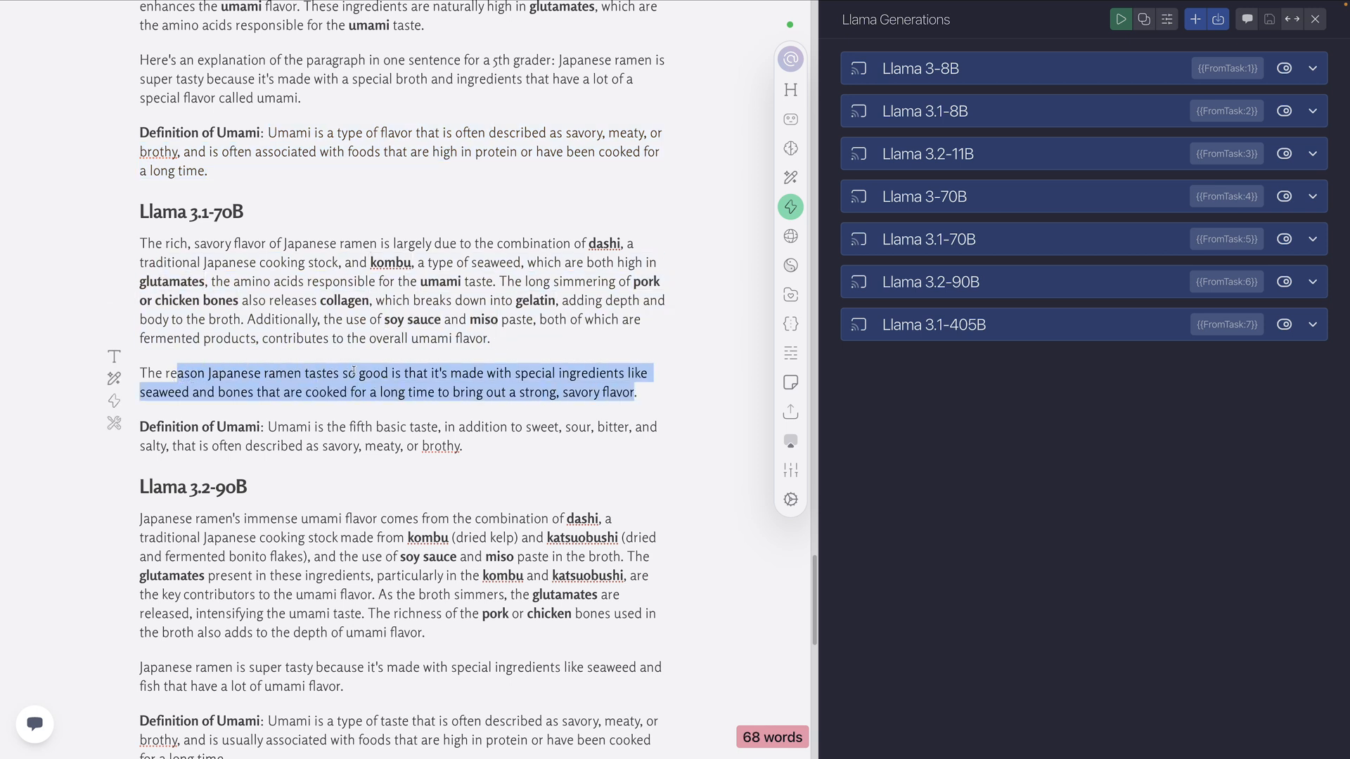
{"action": "scroll", "coordinate": [352, 371], "scroll_direction": "down", "scroll_amount": 1}
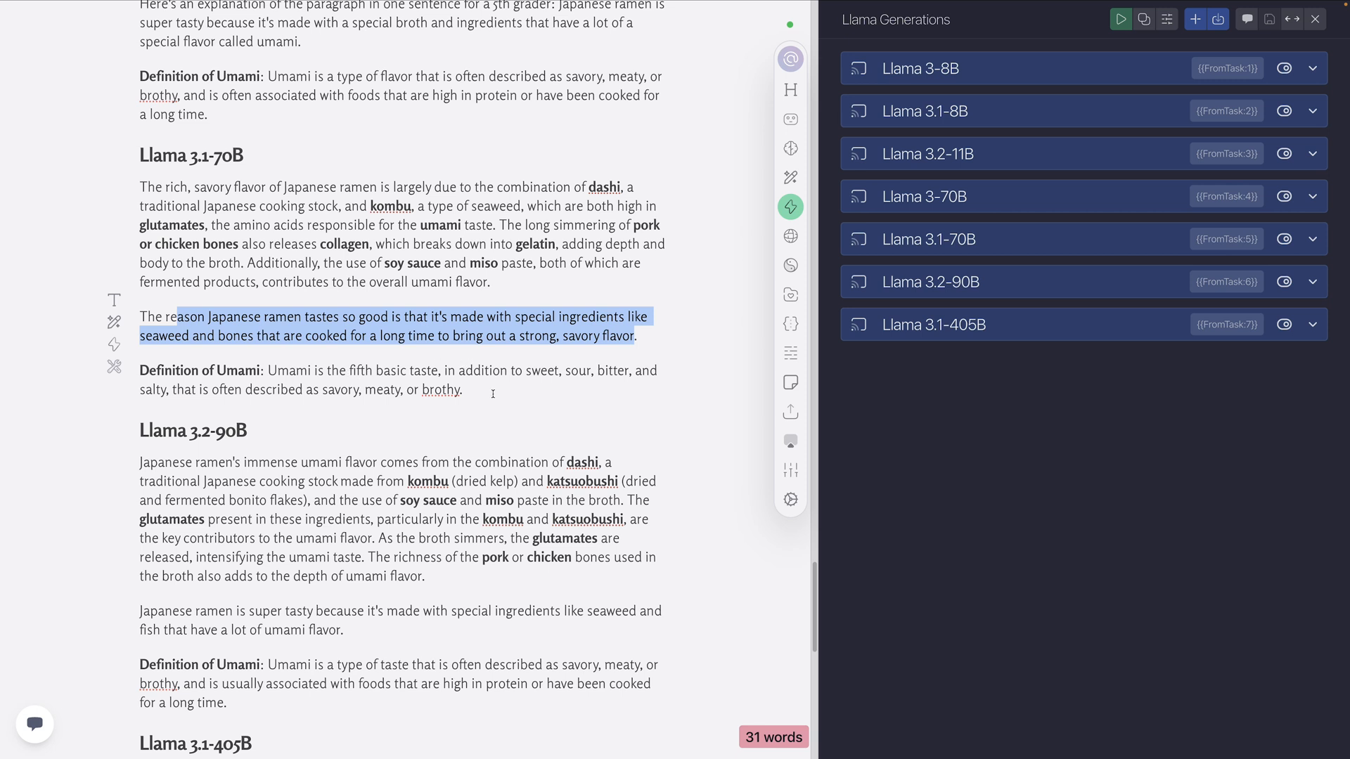
{"action": "left_click_drag", "start_coordinate": [487, 395], "coordinate": [272, 371]}
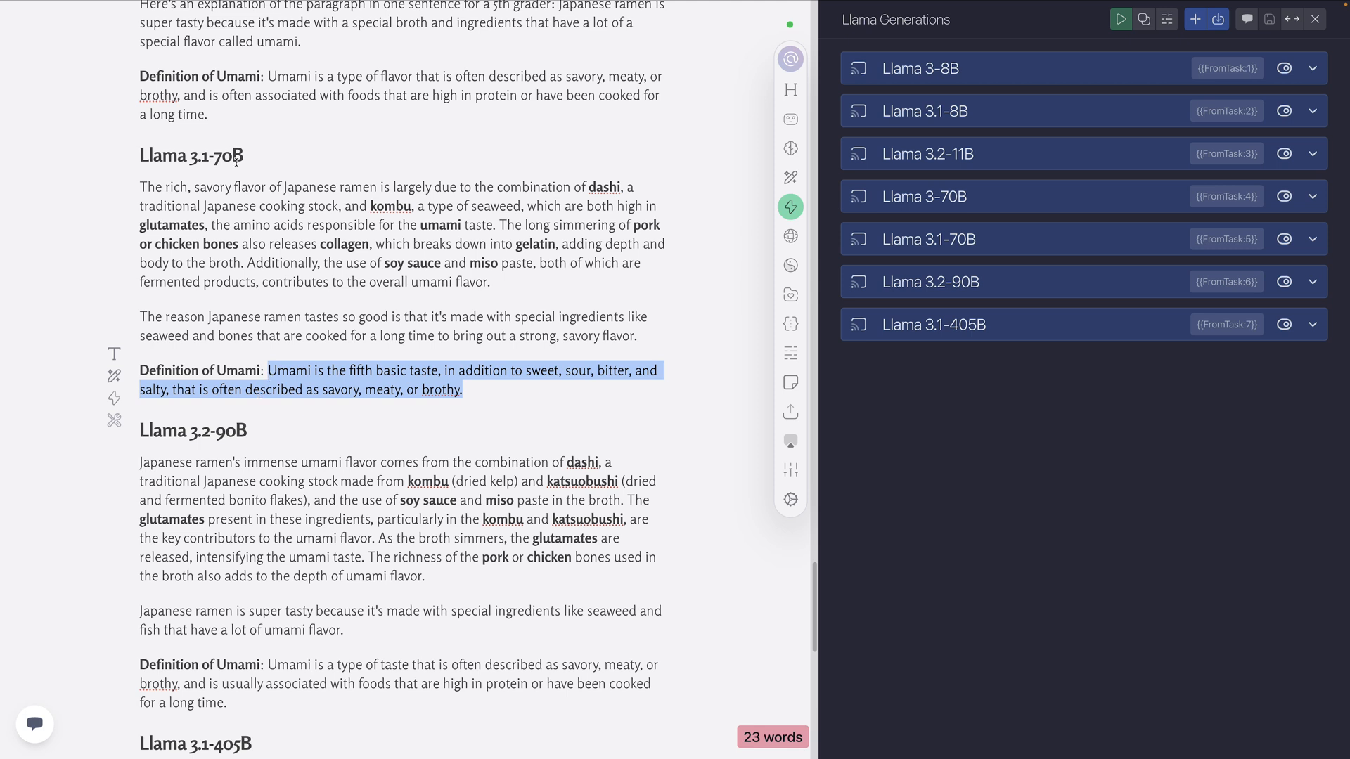
Review the explanation paragraph, 5th grader sentence and umami definition in the Level 3 Llama 3.2-90B output
{"action": "scroll", "coordinate": [286, 314], "scroll_direction": "down", "scroll_amount": 5}
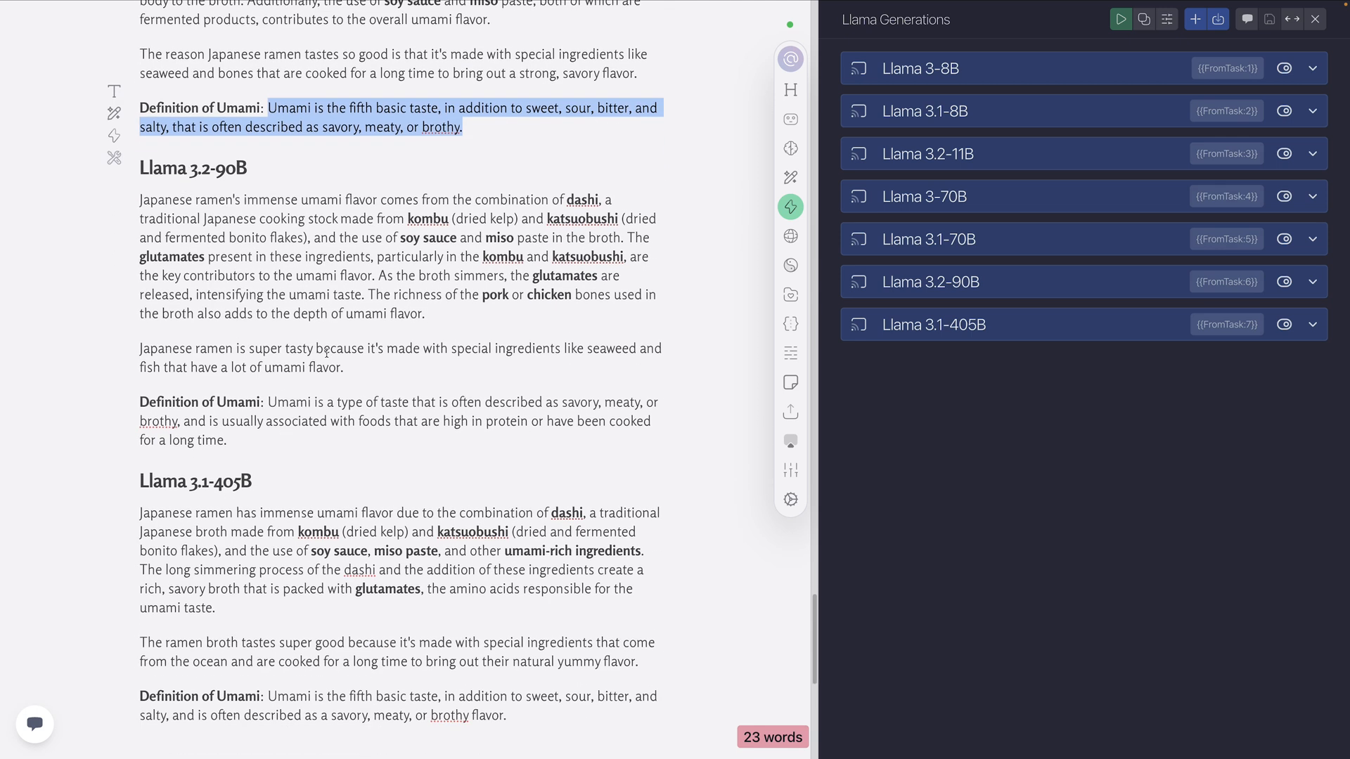
{"action": "left_click_drag", "start_coordinate": [440, 311], "coordinate": [141, 211]}
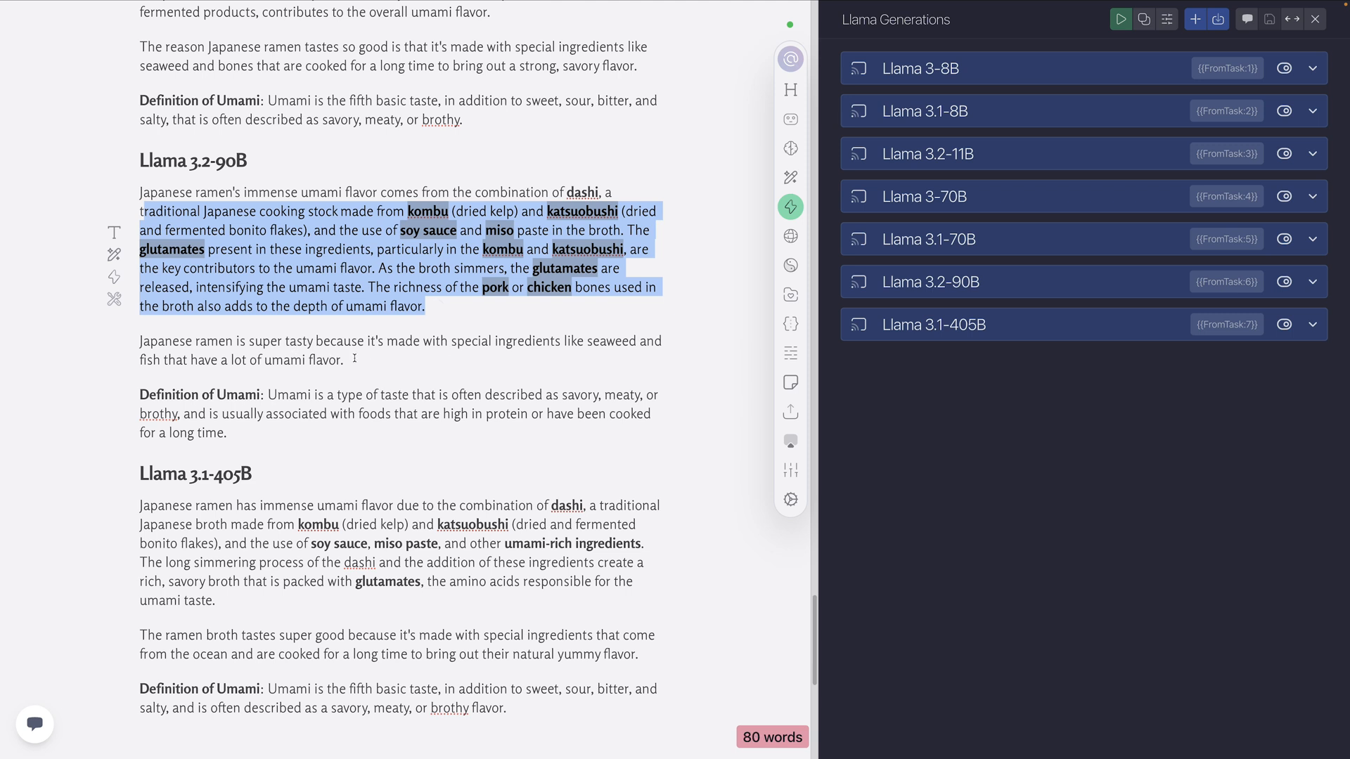
{"action": "left_click_drag", "start_coordinate": [354, 358], "coordinate": [158, 342]}
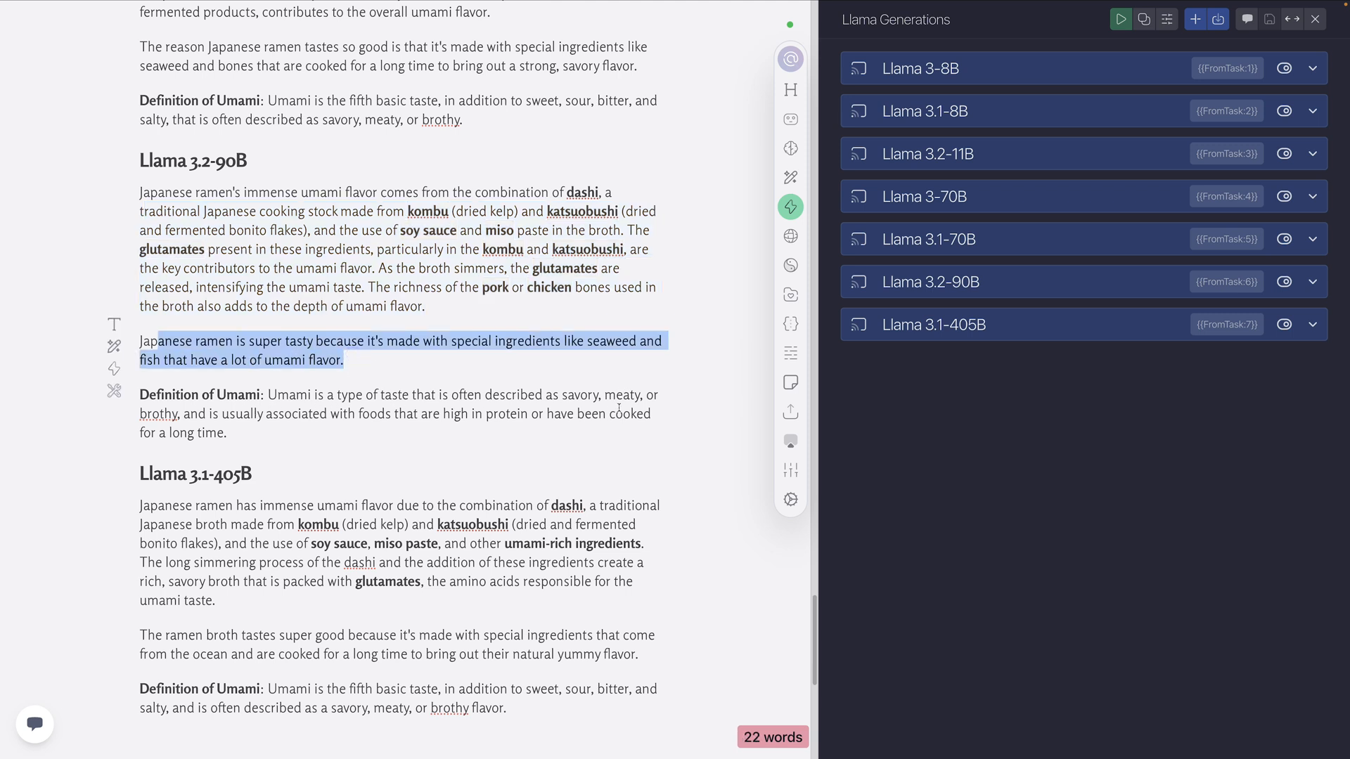
{"action": "left_click_drag", "start_coordinate": [286, 426], "coordinate": [272, 395]}
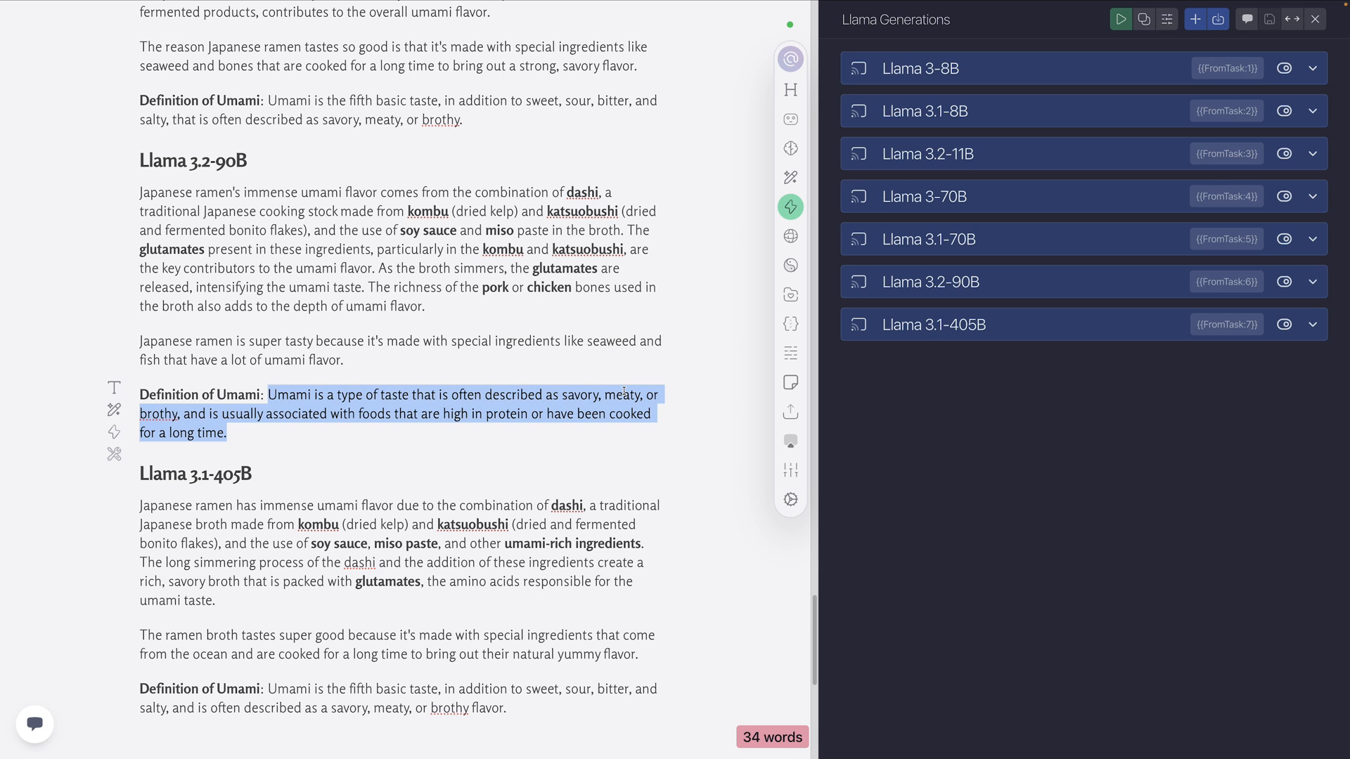
Re-examine the Llama 3.2-90B umami definition against the neighbouring Llama 3.1-70B and Llama 3.1-405B outputs
{"action": "scroll", "coordinate": [277, 311], "scroll_direction": "up", "scroll_amount": 5}
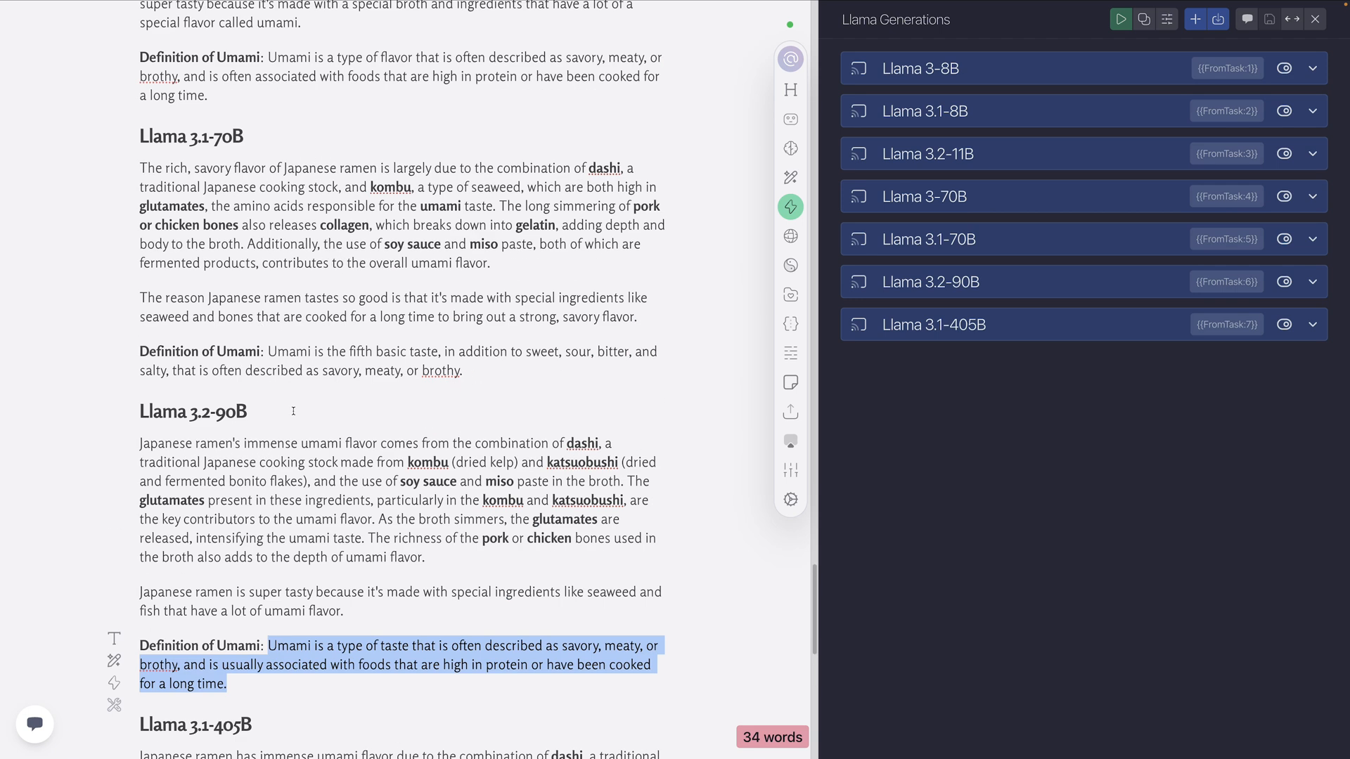
{"action": "scroll", "coordinate": [293, 411], "scroll_direction": "down", "scroll_amount": 3}
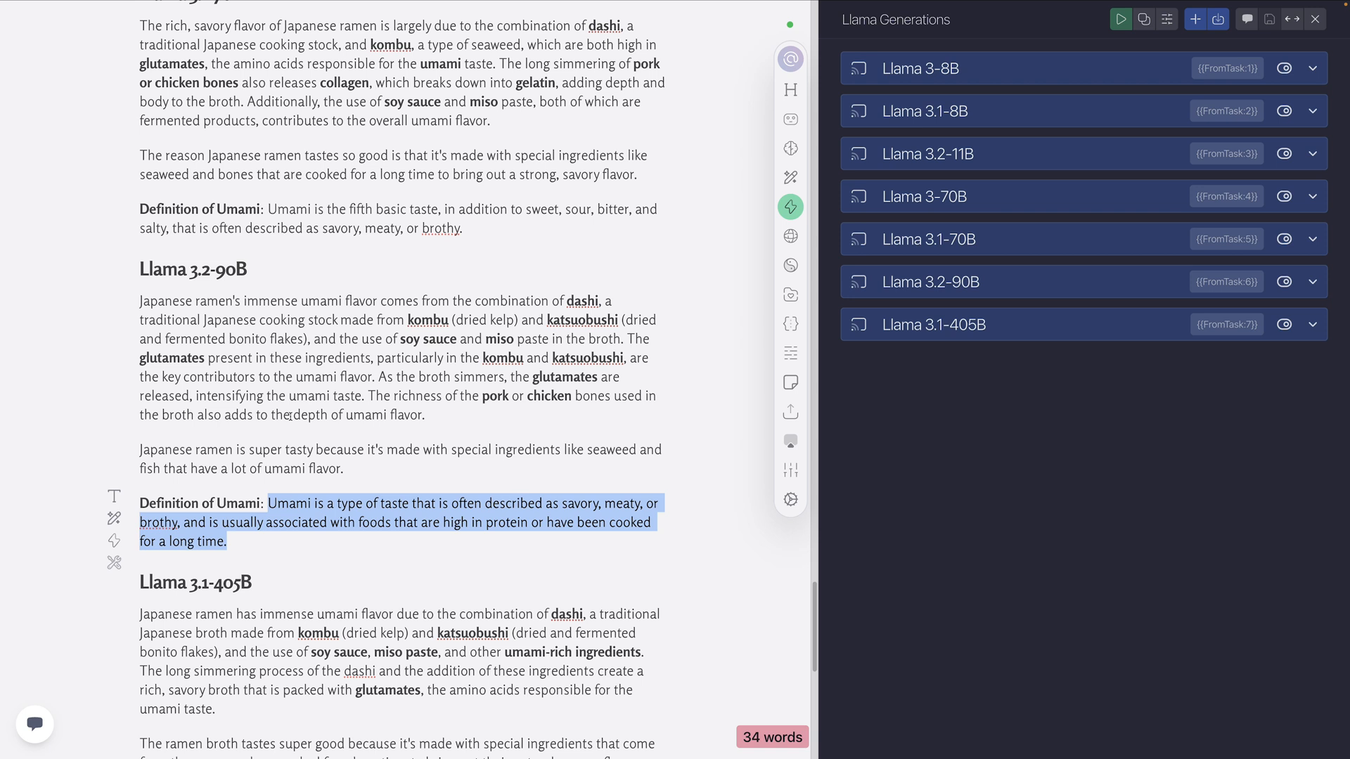
{"action": "scroll", "coordinate": [291, 418], "scroll_direction": "down", "scroll_amount": 1}
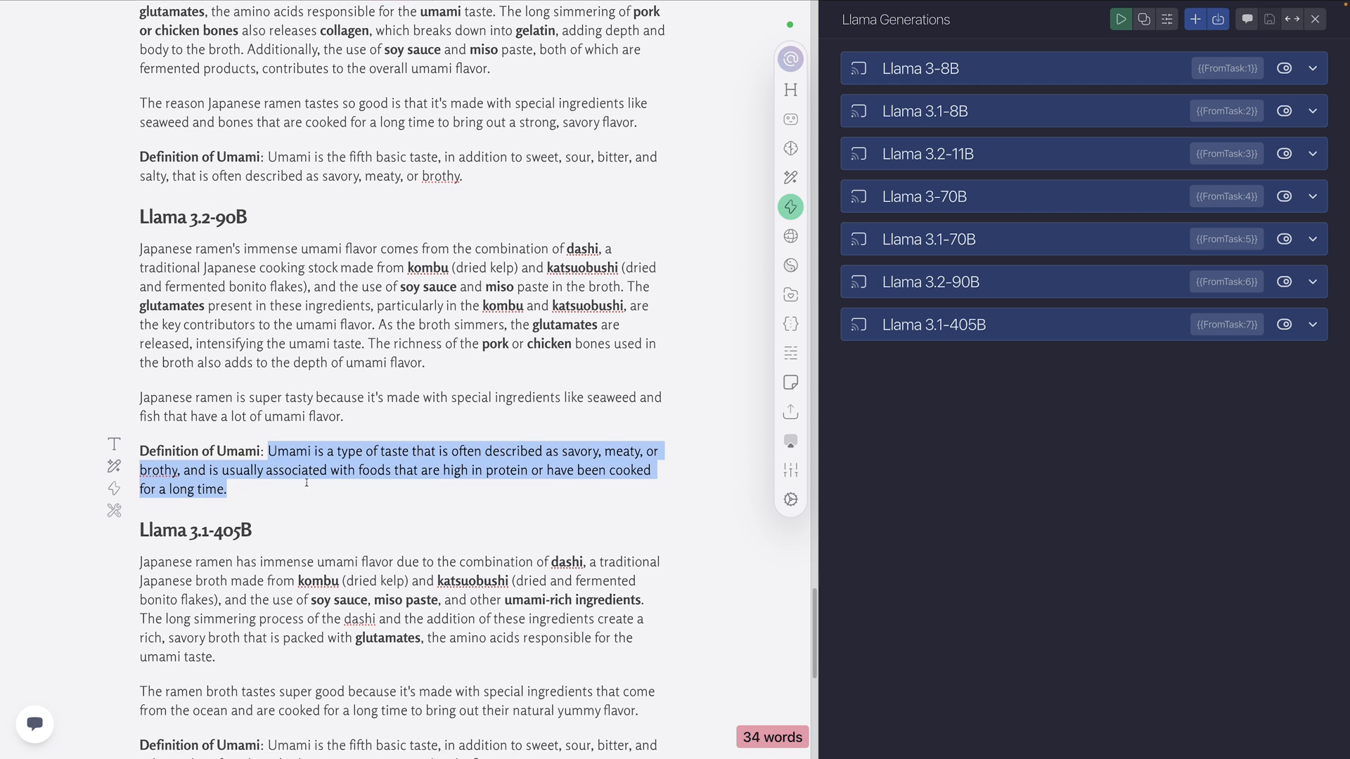
{"action": "left_click_drag", "start_coordinate": [269, 486], "coordinate": [270, 451]}
{"action": "scroll", "coordinate": [401, 457], "scroll_direction": "down", "scroll_amount": 5}
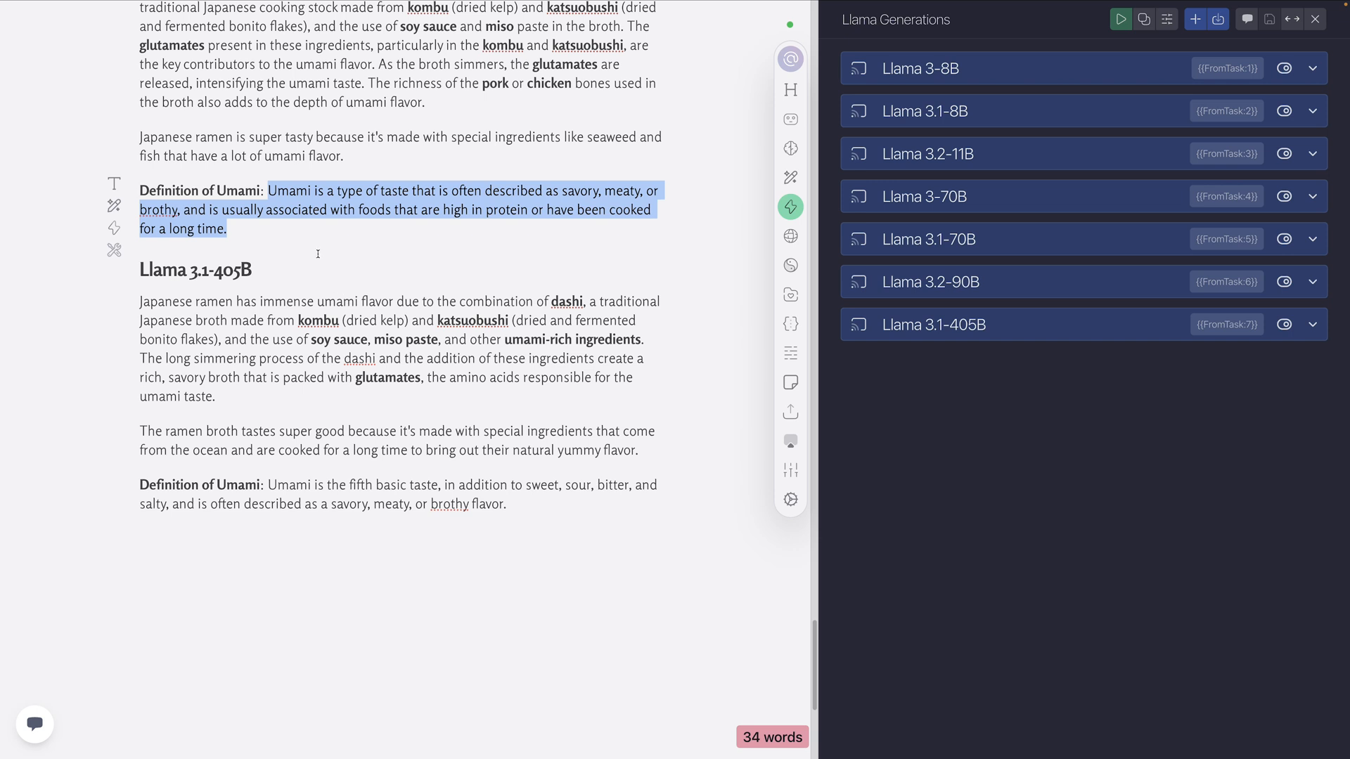
{"action": "scroll", "coordinate": [321, 263], "scroll_direction": "up", "scroll_amount": 2}
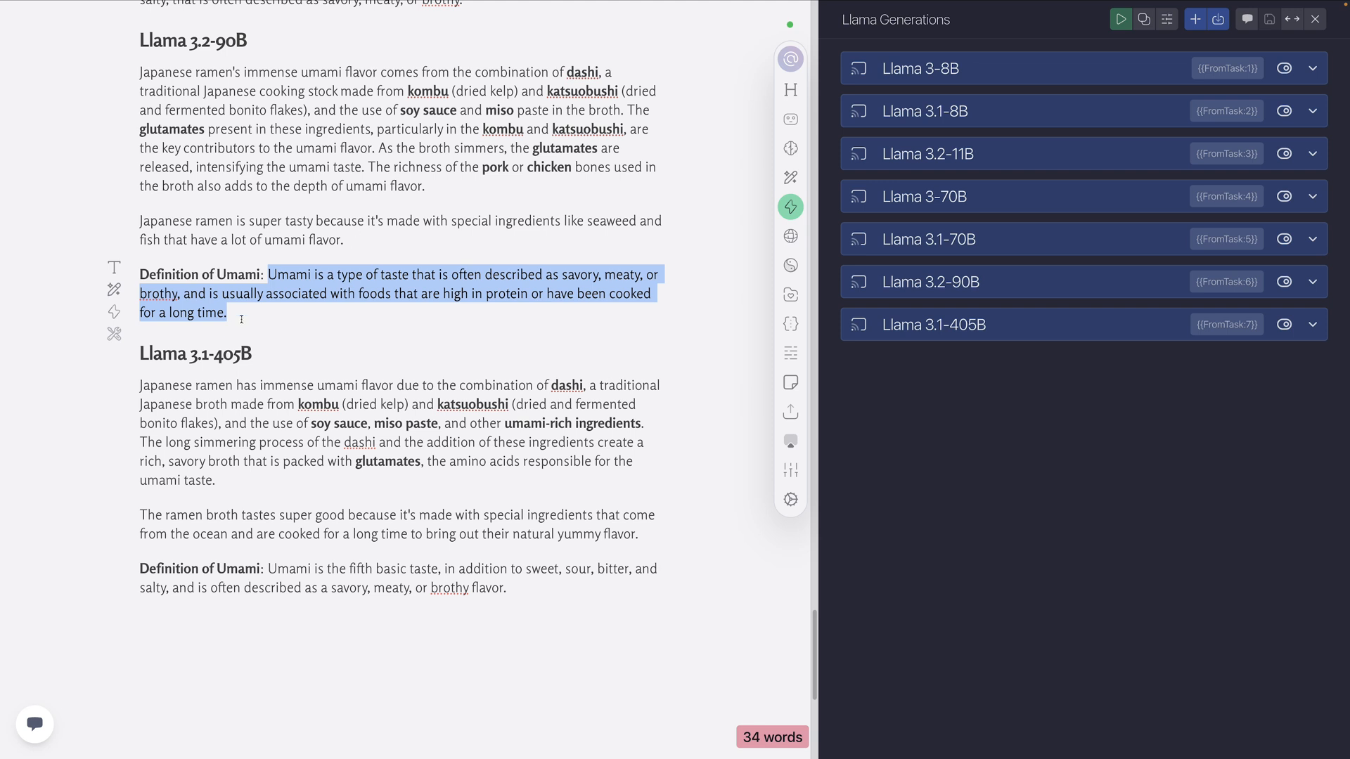
{"action": "scroll", "coordinate": [215, 91], "scroll_direction": "up", "scroll_amount": 3}
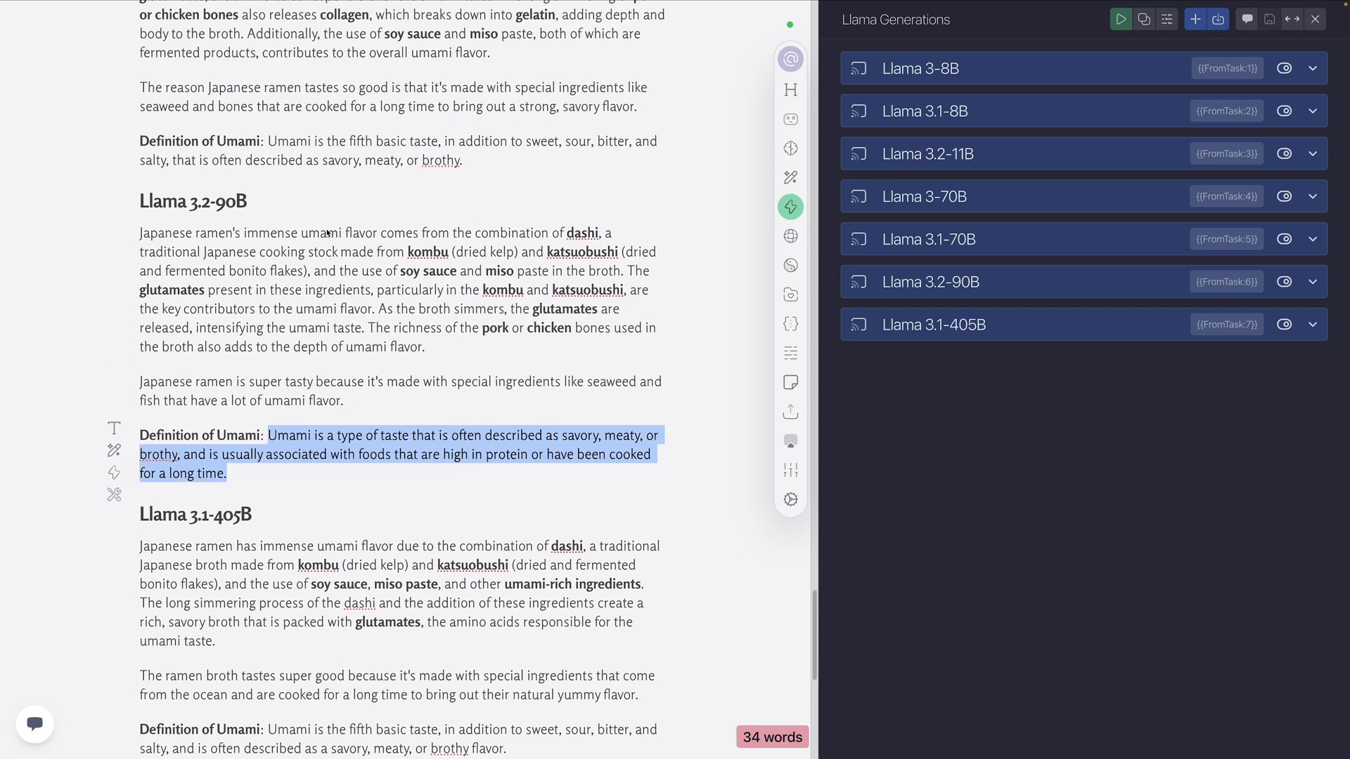
{"action": "scroll", "coordinate": [328, 233], "scroll_direction": "down", "scroll_amount": 5}
{"action": "scroll", "coordinate": [161, 81], "scroll_direction": "up", "scroll_amount": 2}
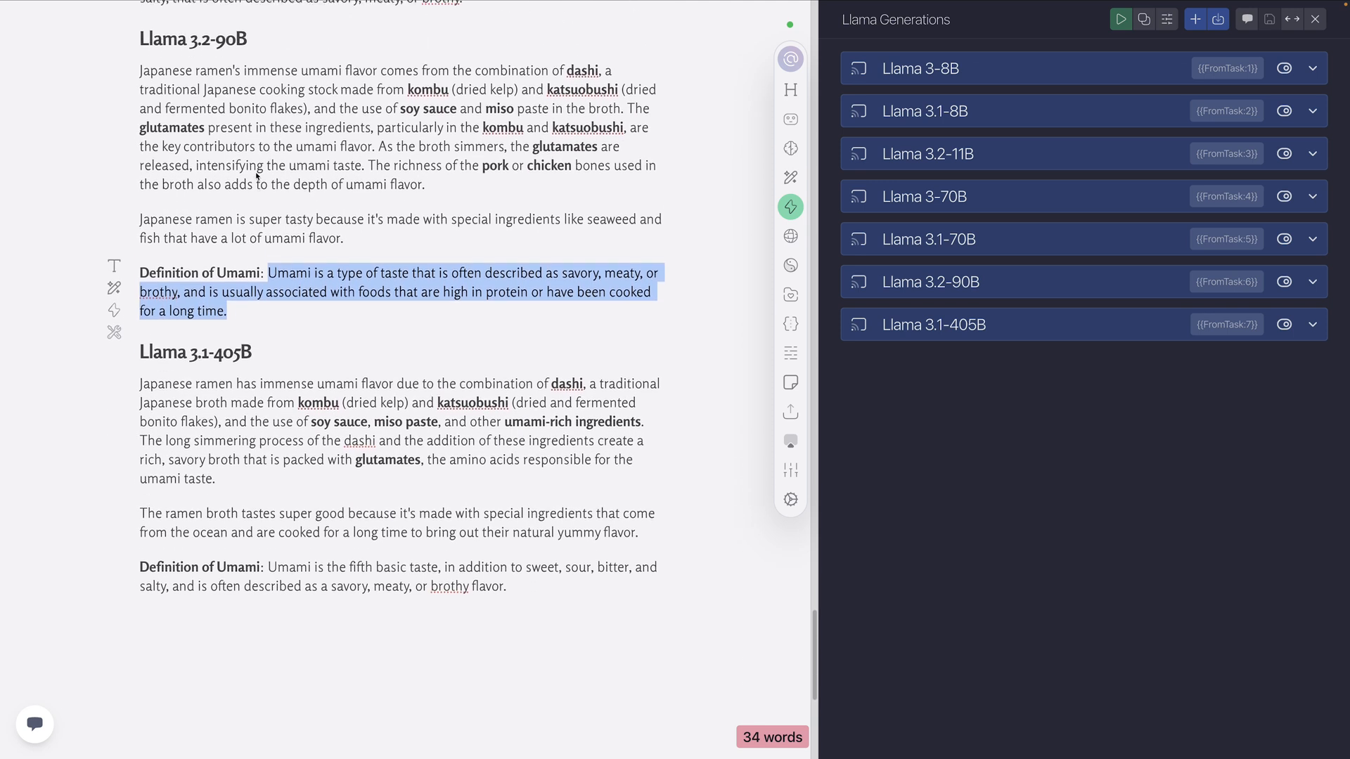
{"action": "left_click", "coordinate": [266, 322]}
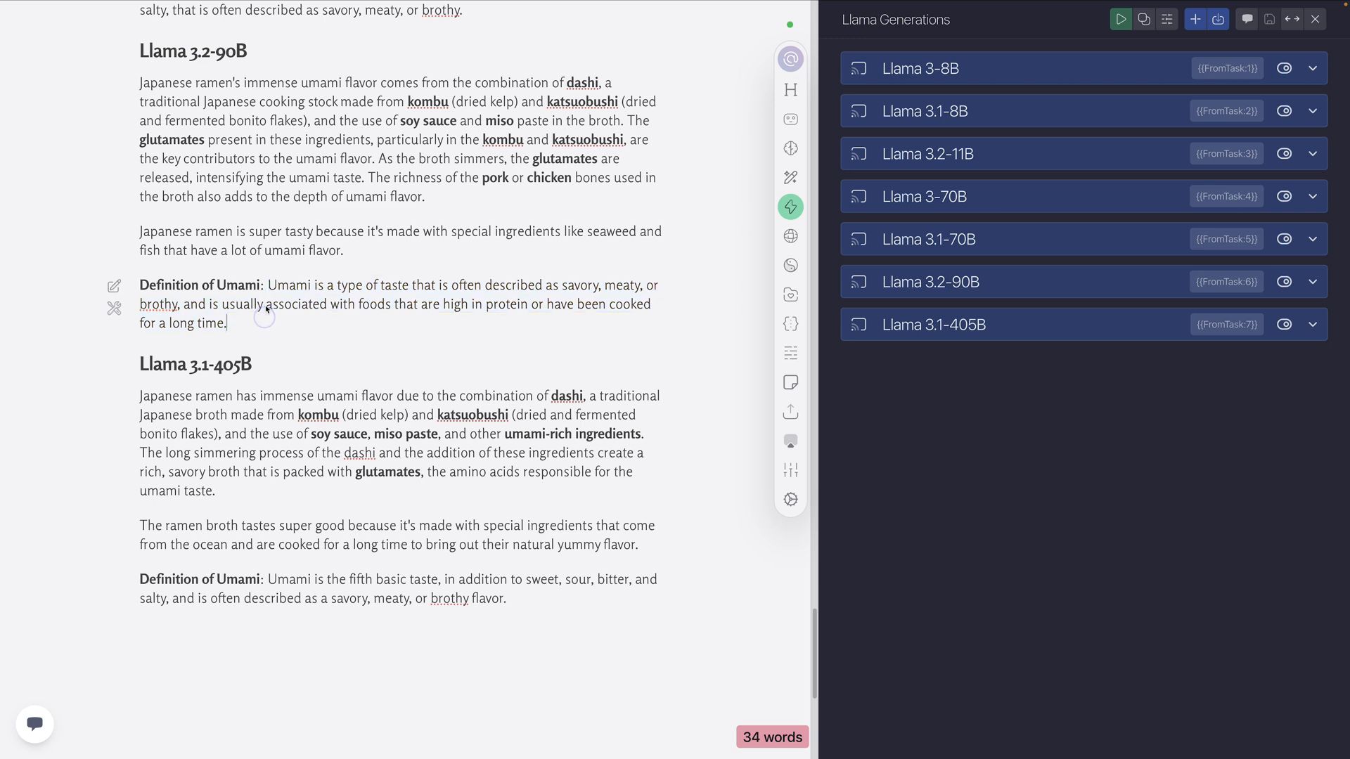
Review the Level 3 Llama 3.1-405B output, including its explanation paragraph, 5th grader sentence and "fifth basic taste" definition
{"action": "scroll", "coordinate": [292, 321], "scroll_direction": "down", "scroll_amount": 1}
{"action": "scroll", "coordinate": [292, 321], "scroll_direction": "down", "scroll_amount": 1}
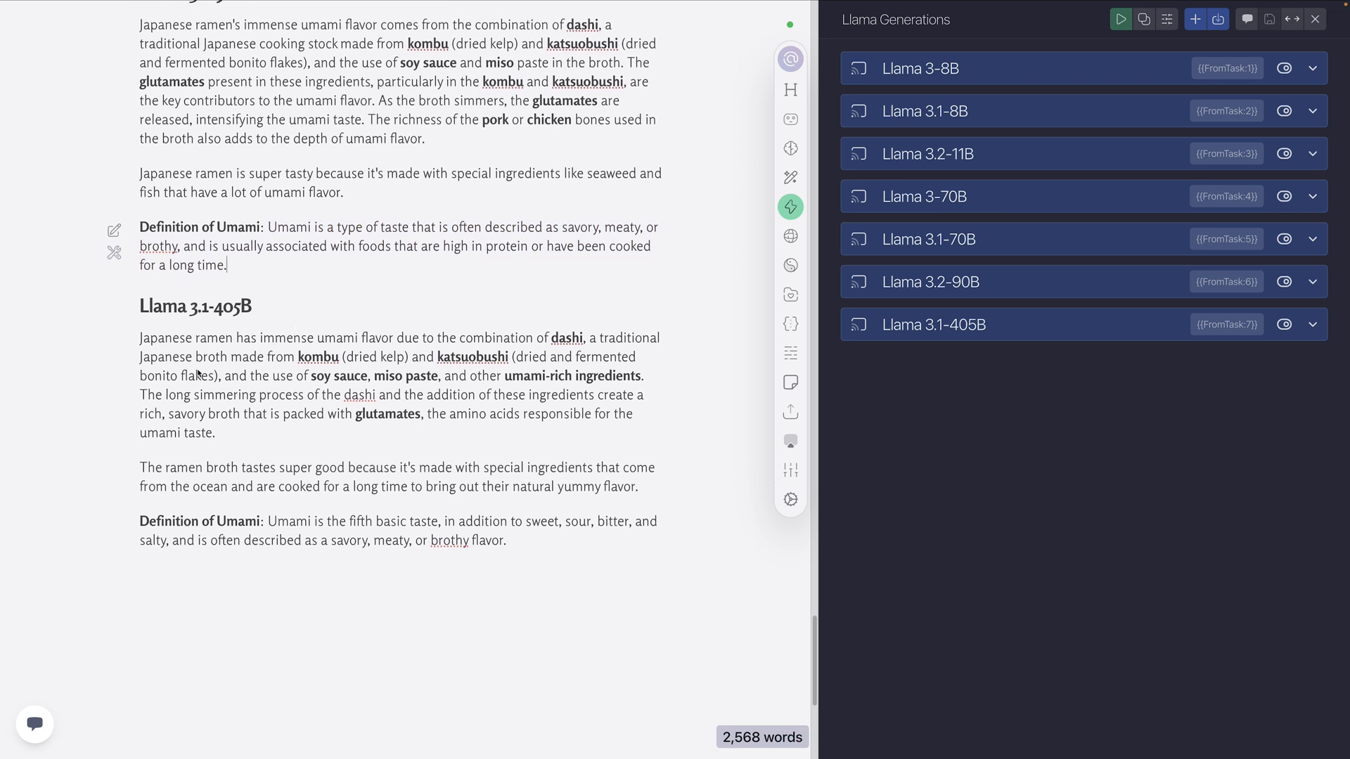
{"action": "triple_click", "coordinate": [176, 358]}
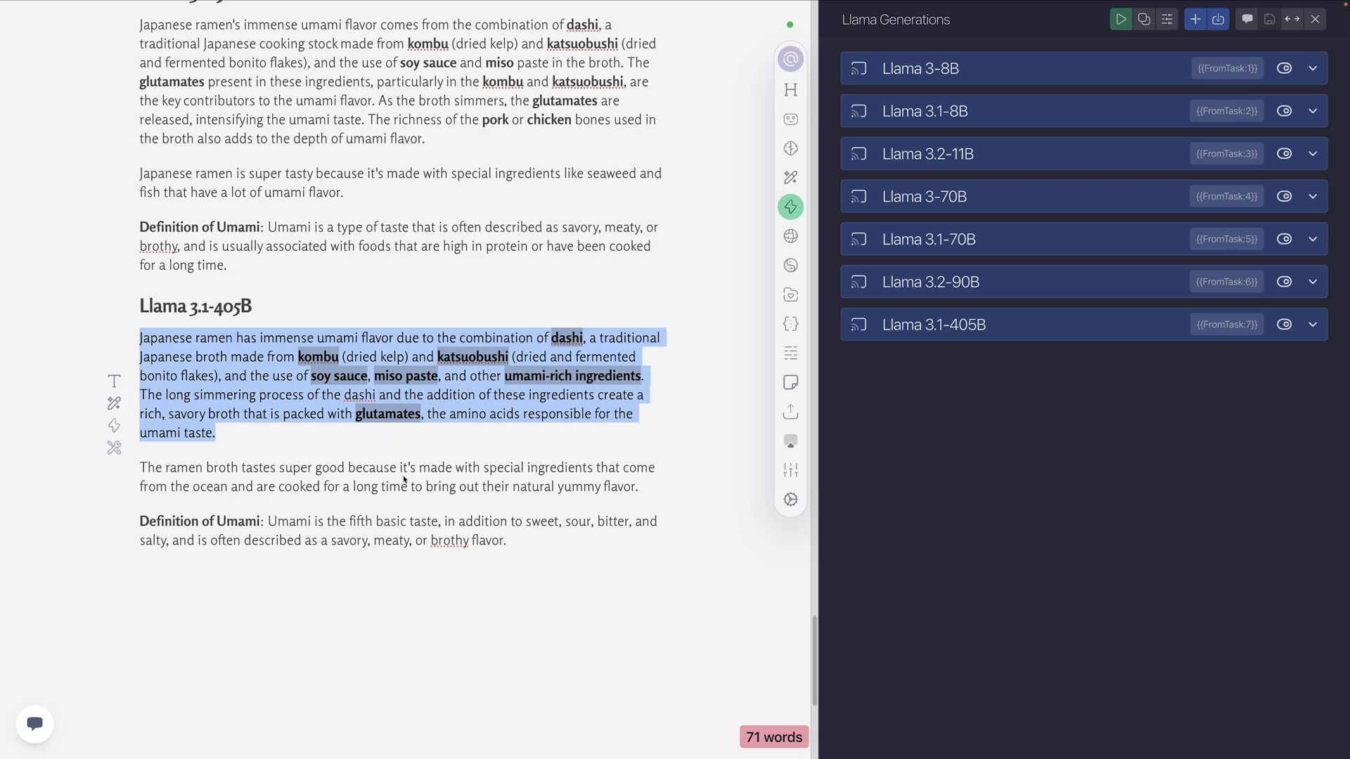
{"action": "left_click", "coordinate": [637, 489]}
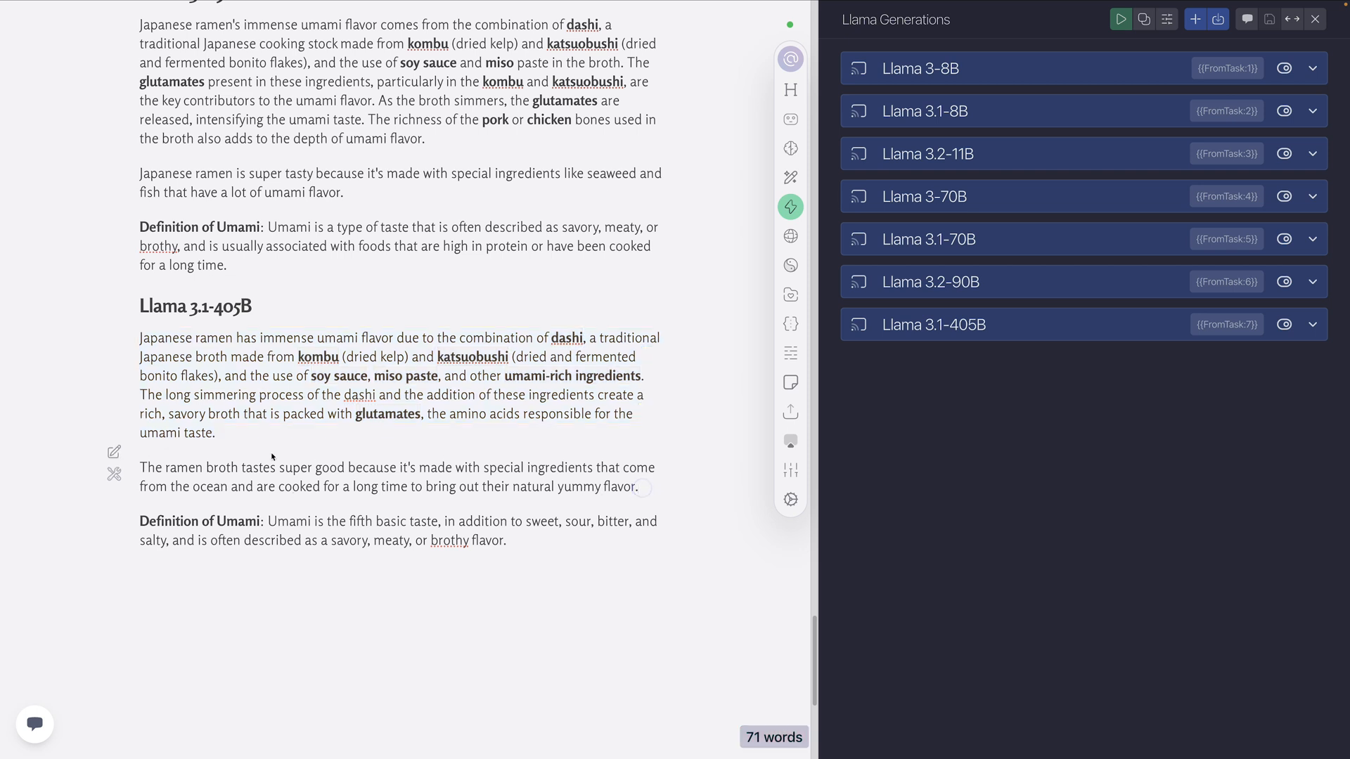
{"action": "left_click_drag", "start_coordinate": [638, 487], "coordinate": [169, 467]}
{"action": "scroll", "coordinate": [266, 440], "scroll_direction": "down", "scroll_amount": 2}
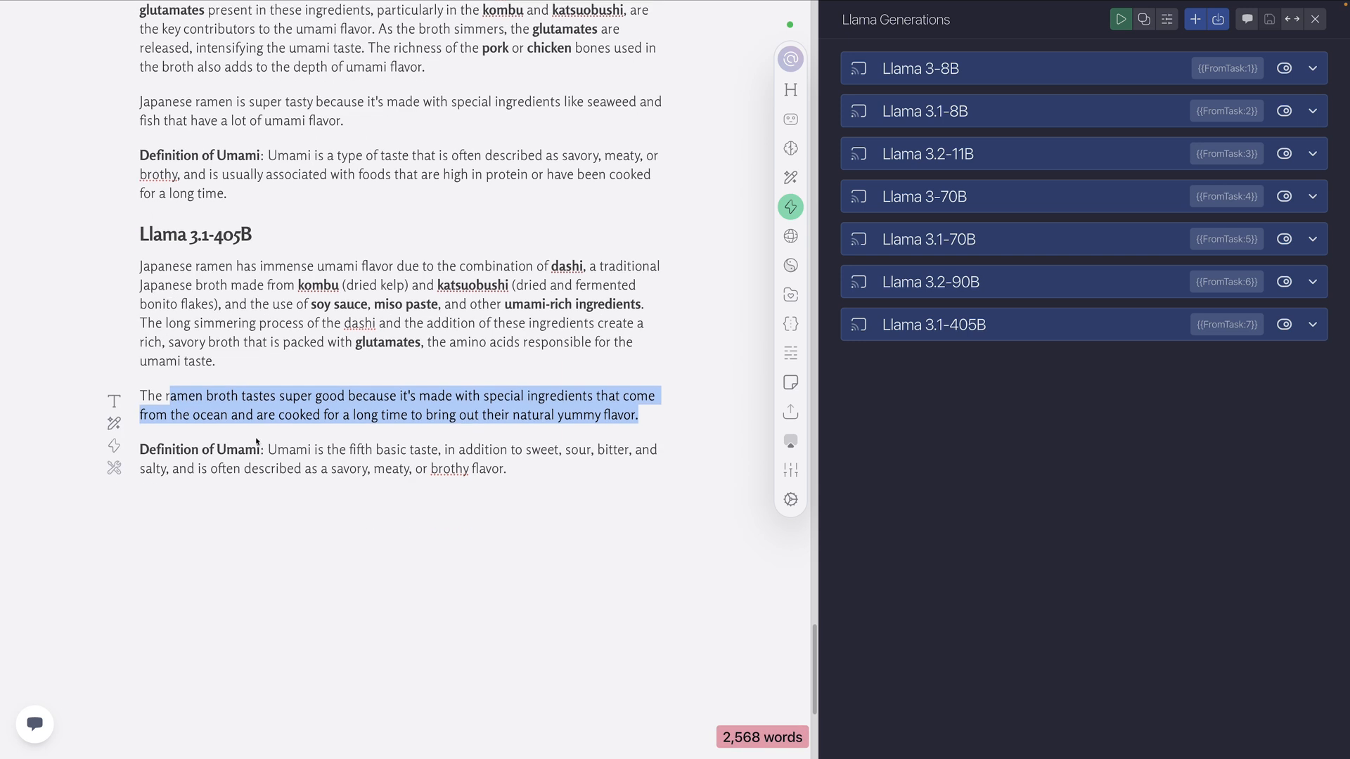
{"action": "left_click", "coordinate": [398, 415]}
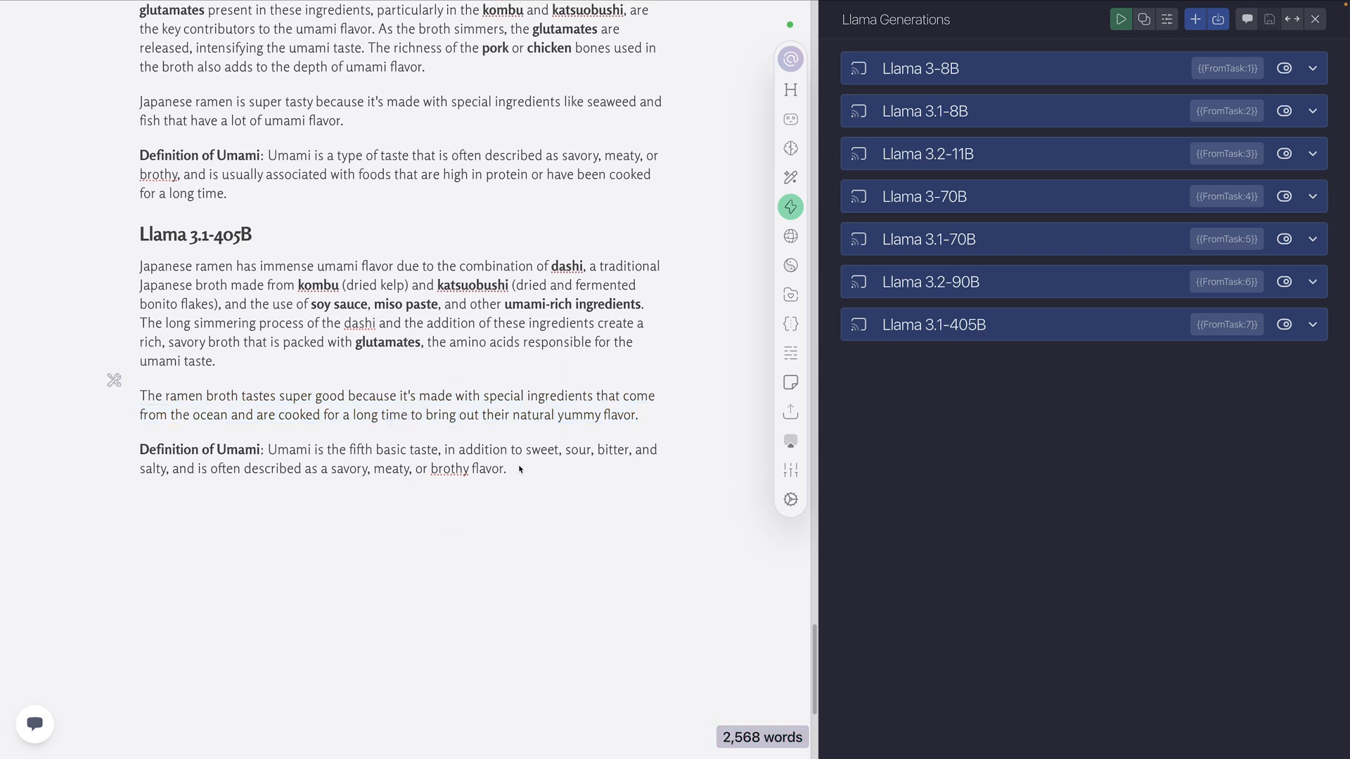
{"action": "left_click_drag", "start_coordinate": [518, 470], "coordinate": [267, 450]}
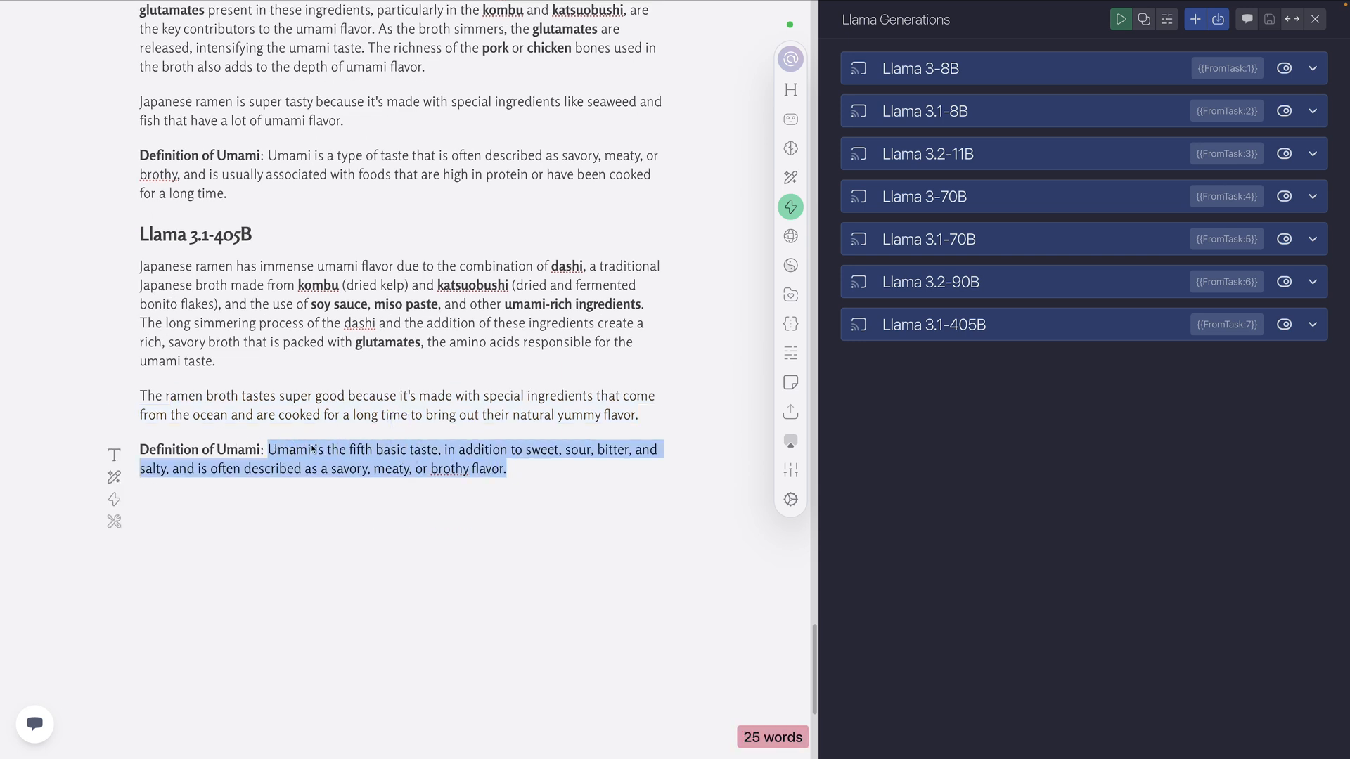
Add a second-level "Level 4" heading with a horizontal rule beneath it, after the Llama 3.1-405B definition at the document's end
{"action": "scroll", "coordinate": [365, 446], "scroll_direction": "up", "scroll_amount": 2}
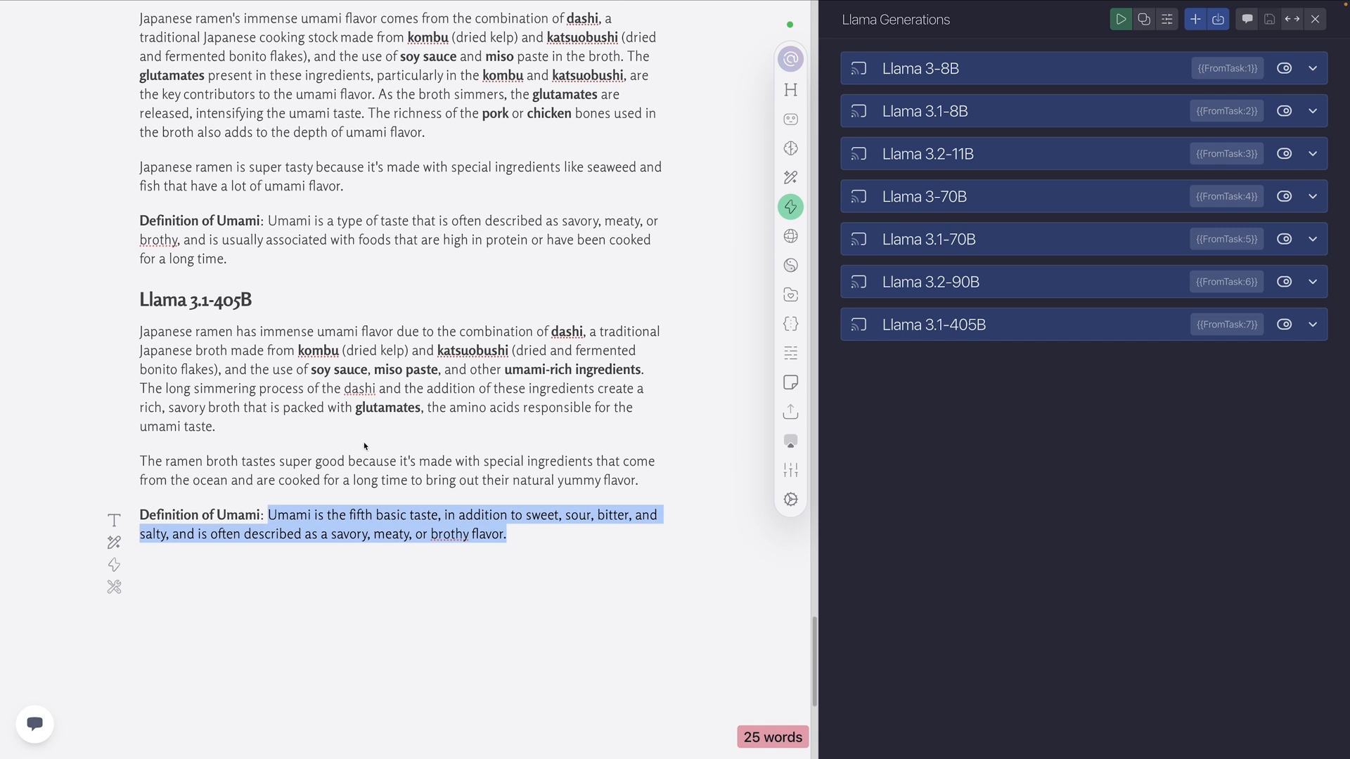
{"action": "scroll", "coordinate": [365, 446], "scroll_direction": "up", "scroll_amount": 2}
{"action": "left_click", "coordinate": [521, 602]}
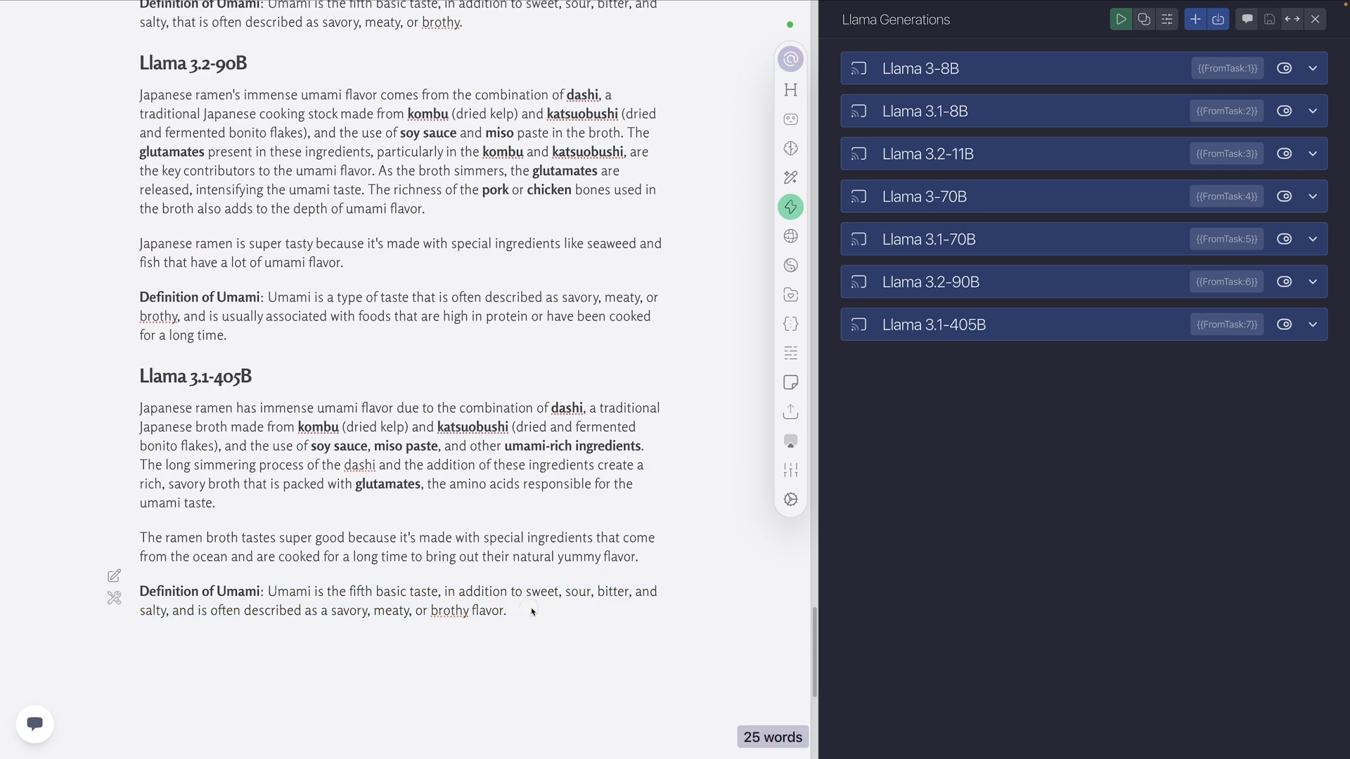
{"action": "key", "text": "Return"}
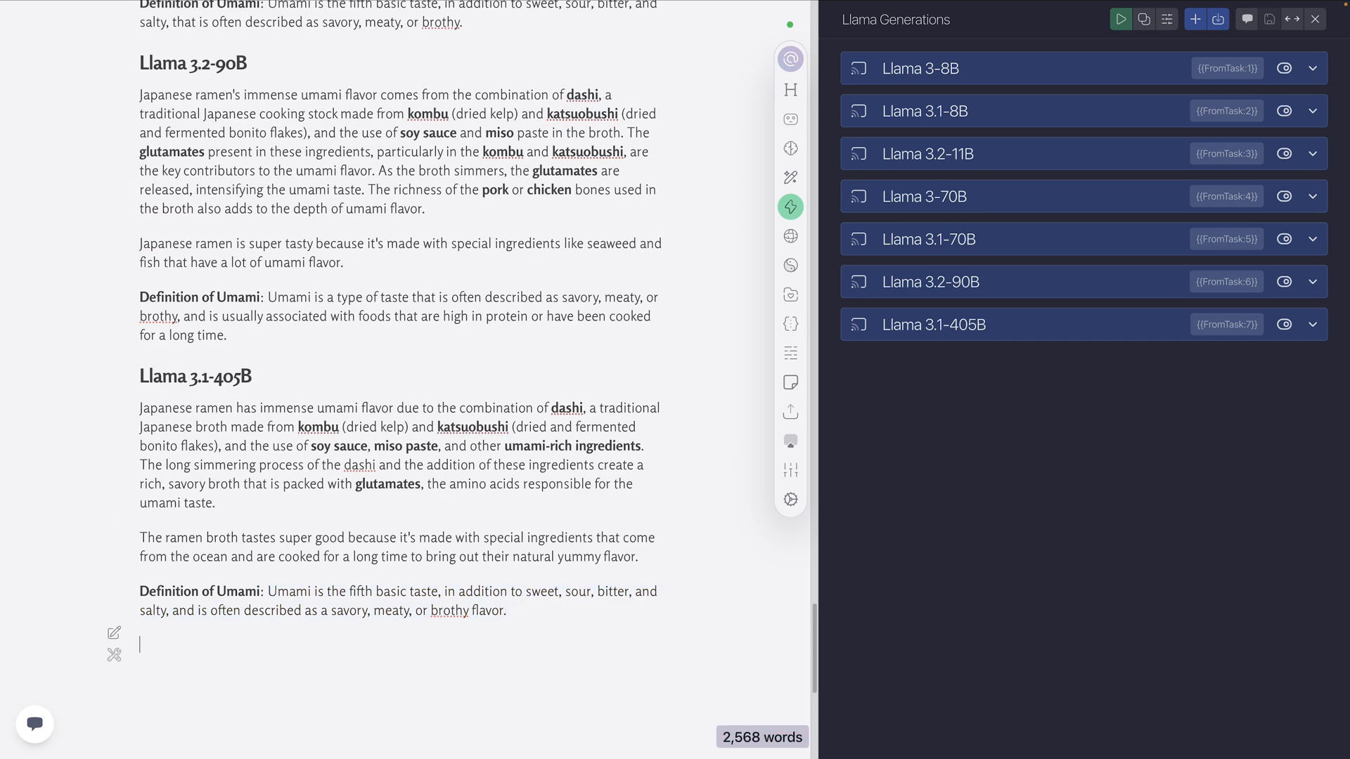
{"action": "type", "text": "##"}
{"action": "key", "text": "BackSpace"}
{"action": "type", "text": "#"}
{"action": "type", "text": " L"}
{"action": "type", "text": "evel 4"}
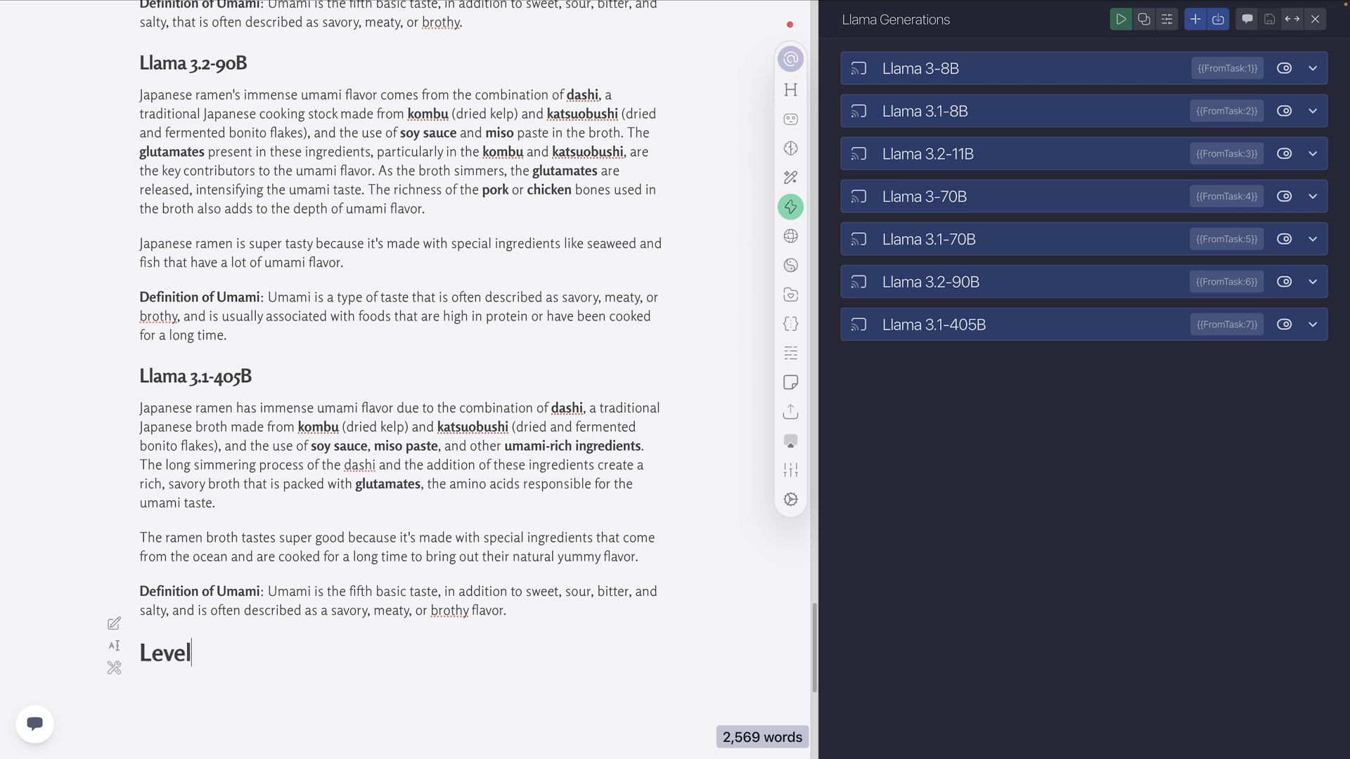
{"action": "key", "text": "Return"}
{"action": "type", "text": "---"}
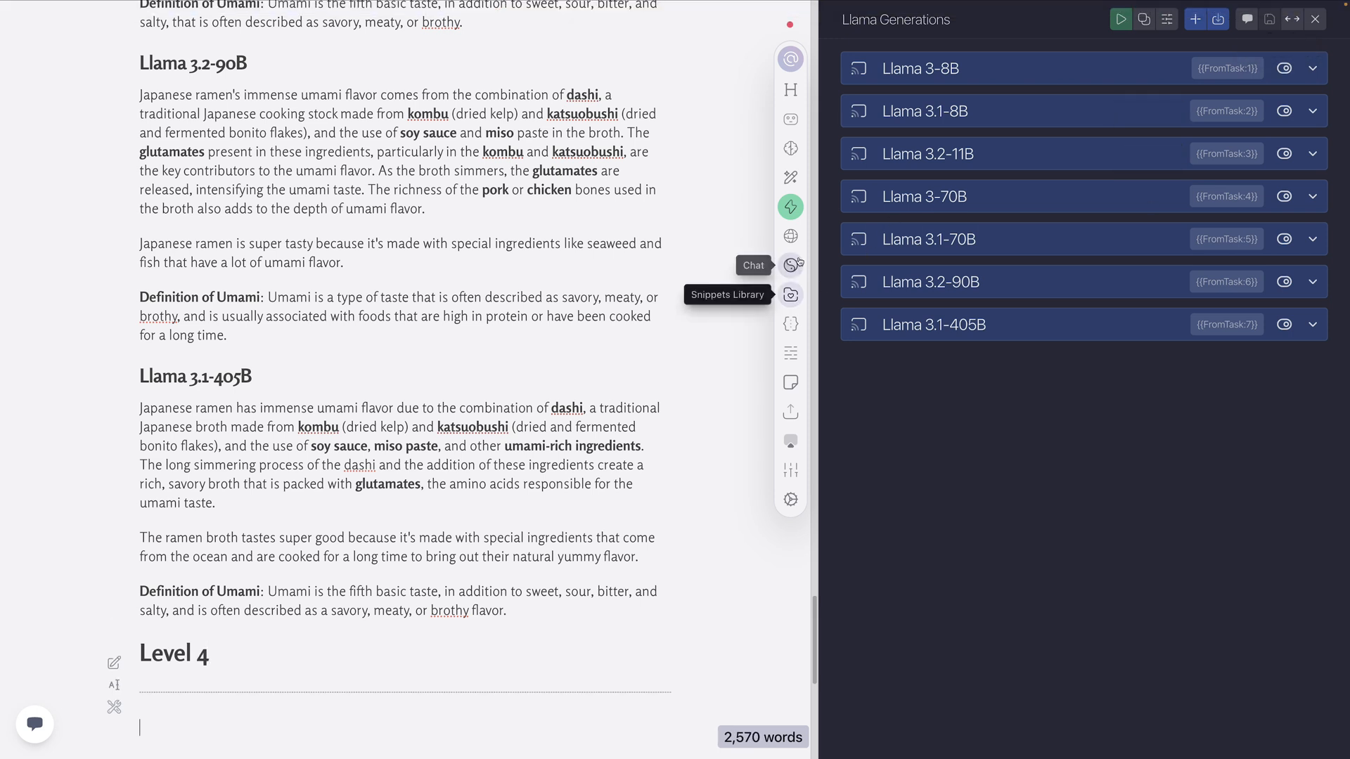
Replace the Llama Generations Prompt global memory's contents with the saved prompt snippet that adds a cross-reference to another country's dish
{"action": "left_click", "coordinate": [796, 328]}
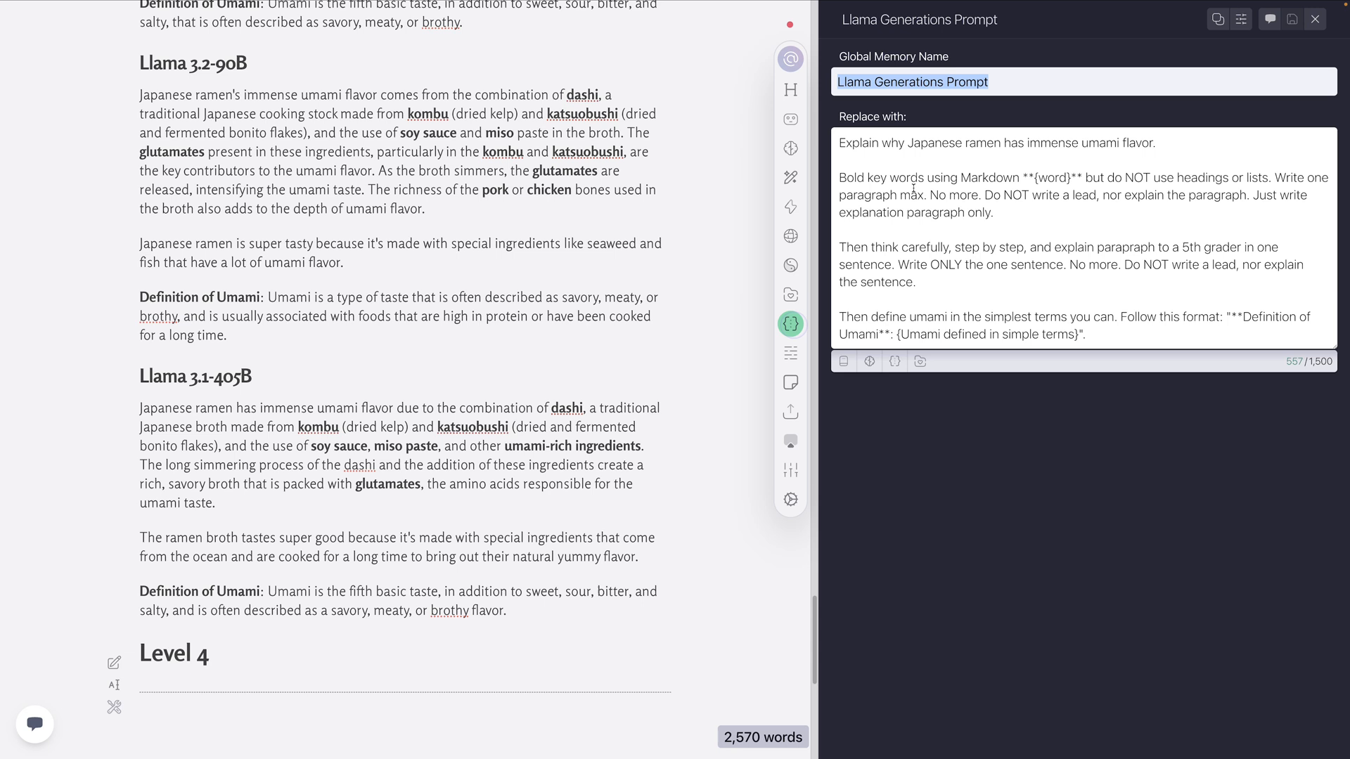
{"action": "left_click", "coordinate": [912, 184]}
{"action": "key", "text": "ctrl+a"}
{"action": "key", "text": "BackSpace"}
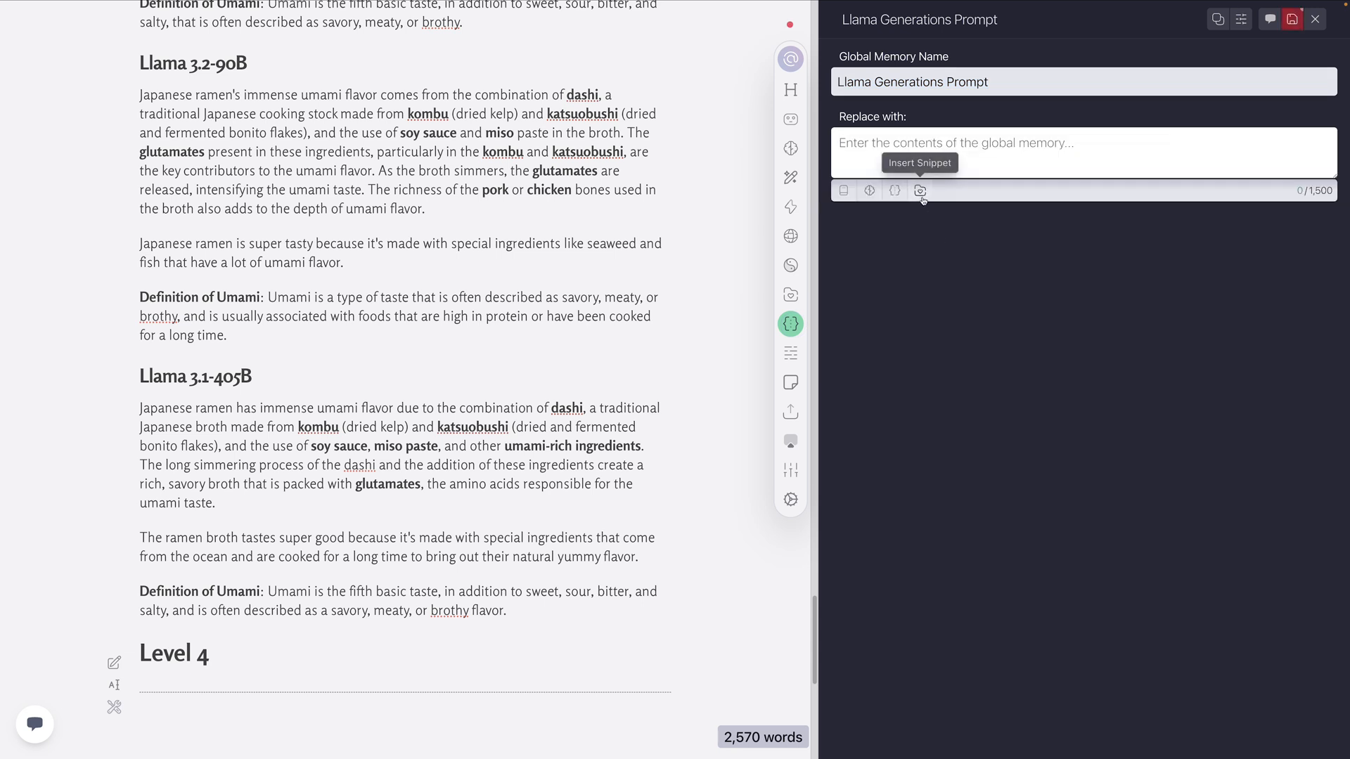
{"action": "left_click", "coordinate": [920, 190]}
{"action": "left_click", "coordinate": [980, 317]}
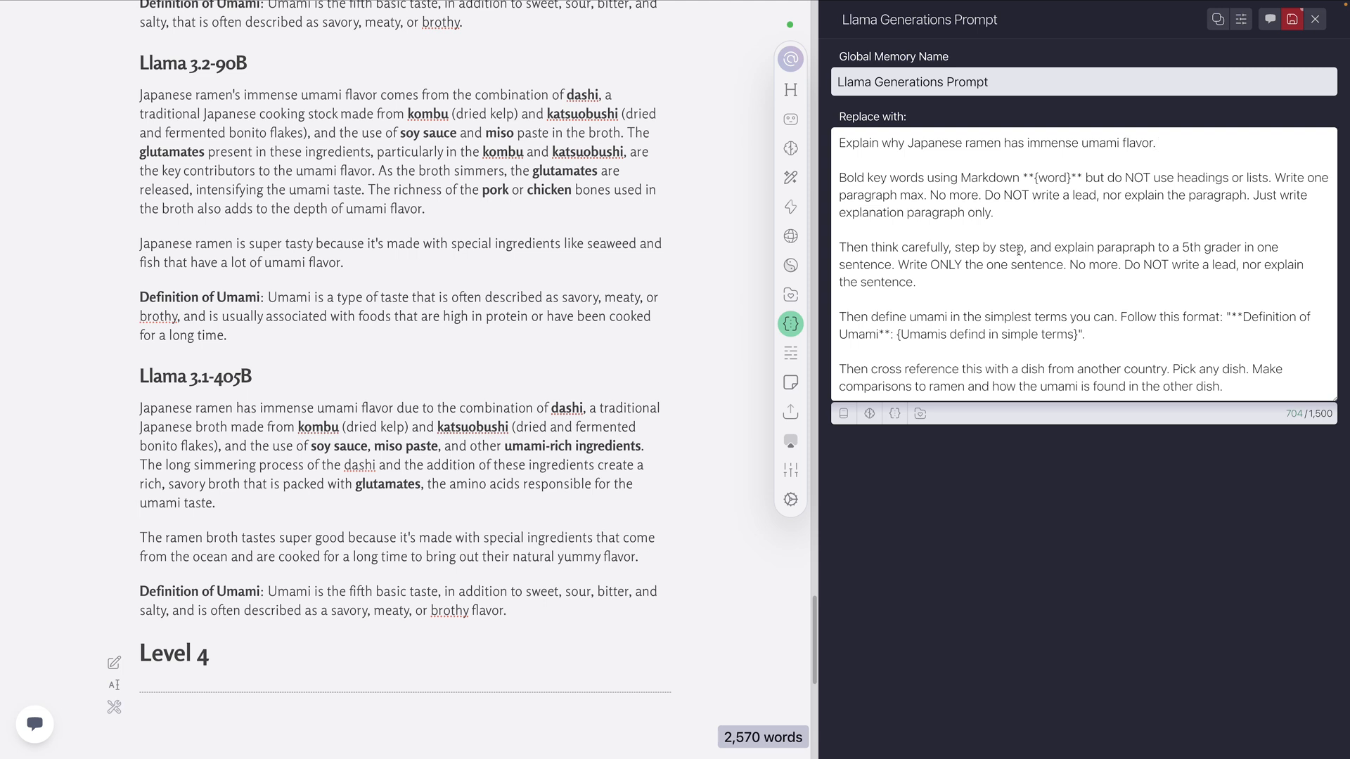
Examine the inserted prompt, focusing on the umami definition format and the final instruction to compare ramen with a dish from another country
{"action": "left_click_drag", "start_coordinate": [839, 143], "coordinate": [1129, 328]}
{"action": "left_click", "coordinate": [1129, 328]}
{"action": "left_click_drag", "start_coordinate": [902, 335], "coordinate": [989, 336]}
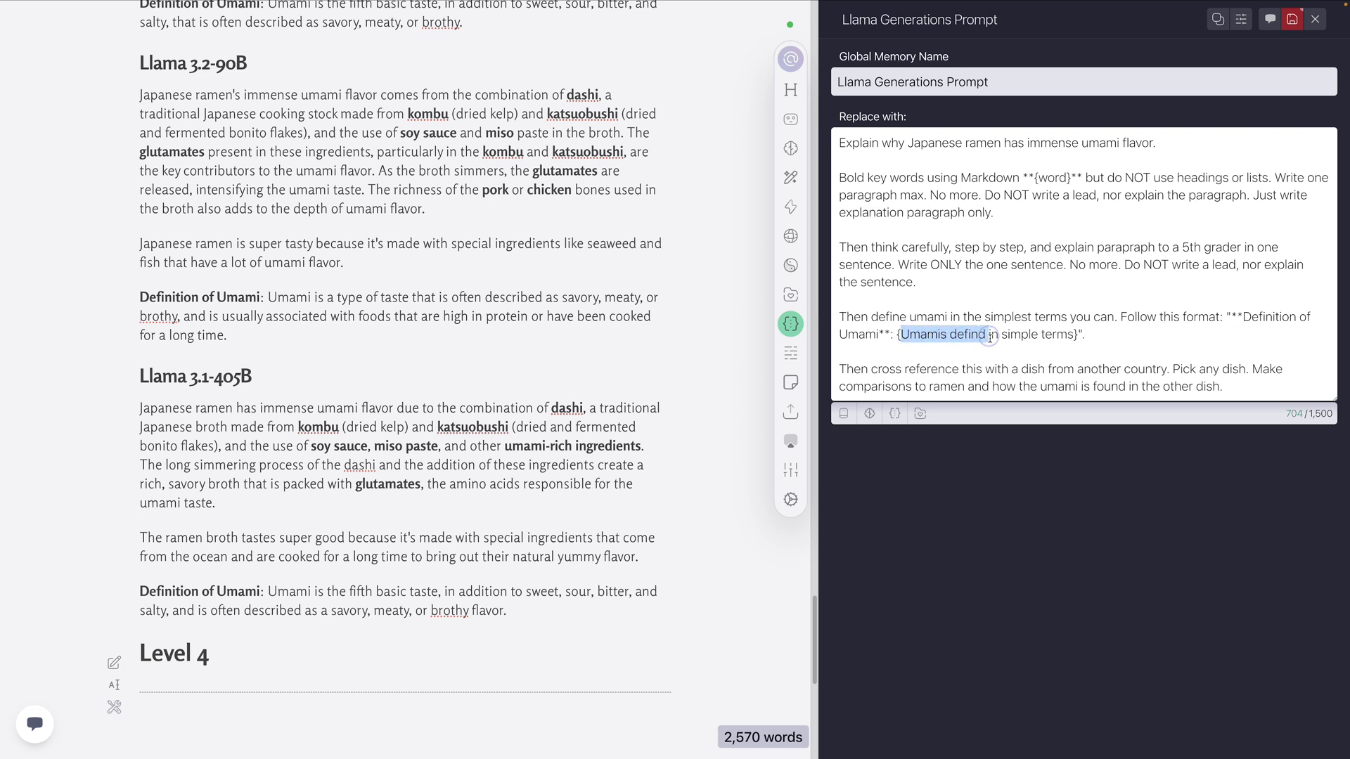
{"action": "left_click", "coordinate": [991, 336]}
{"action": "left_click_drag", "start_coordinate": [1077, 335], "coordinate": [904, 338]}
{"action": "left_click", "coordinate": [1077, 336]}
{"action": "key", "text": "Right"}
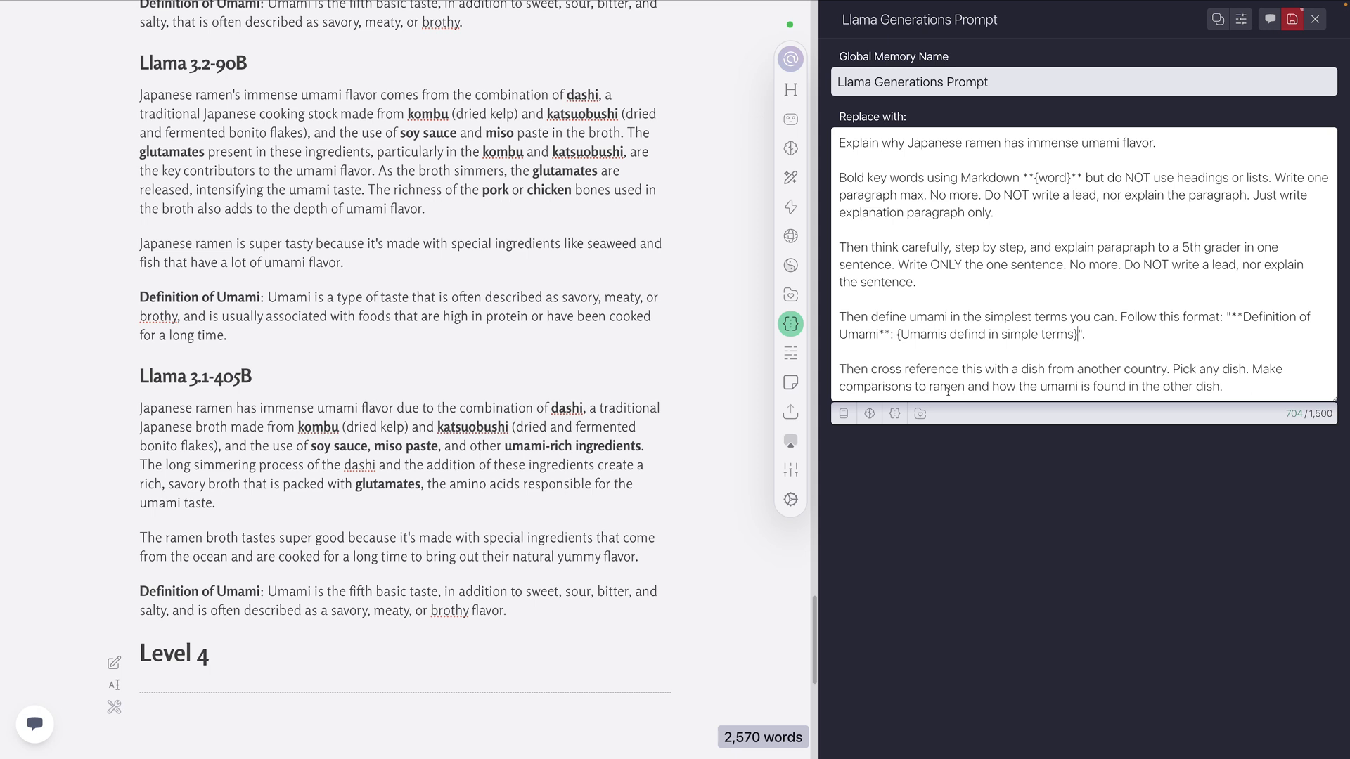
{"action": "left_click_drag", "start_coordinate": [1224, 391], "coordinate": [832, 362]}
{"action": "left_click", "coordinate": [897, 370]}
{"action": "triple_click", "coordinate": [1234, 387]}
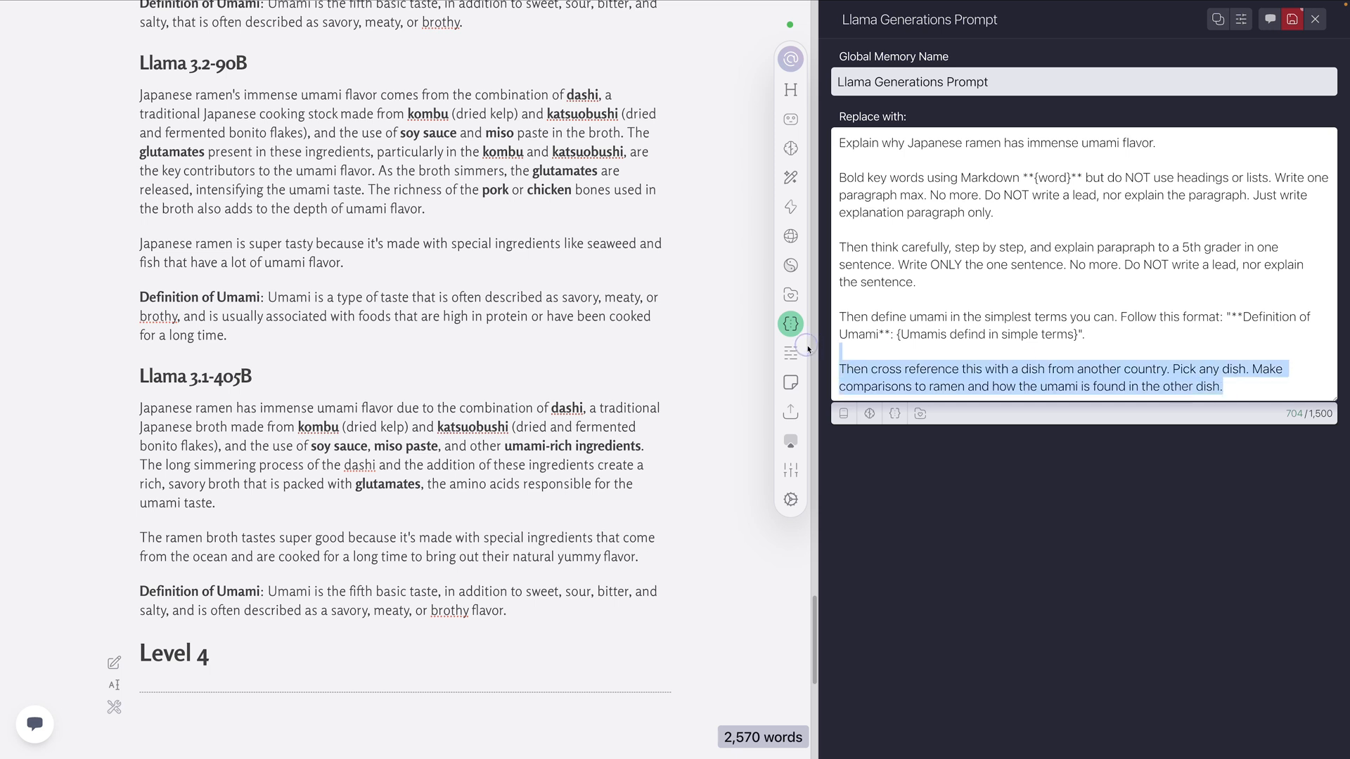
Save the updated global memory and run the Llama Generations action on the blank line below the Level 4 horizontal rule
{"action": "left_click", "coordinate": [961, 275]}
{"action": "left_click", "coordinate": [1292, 19]}
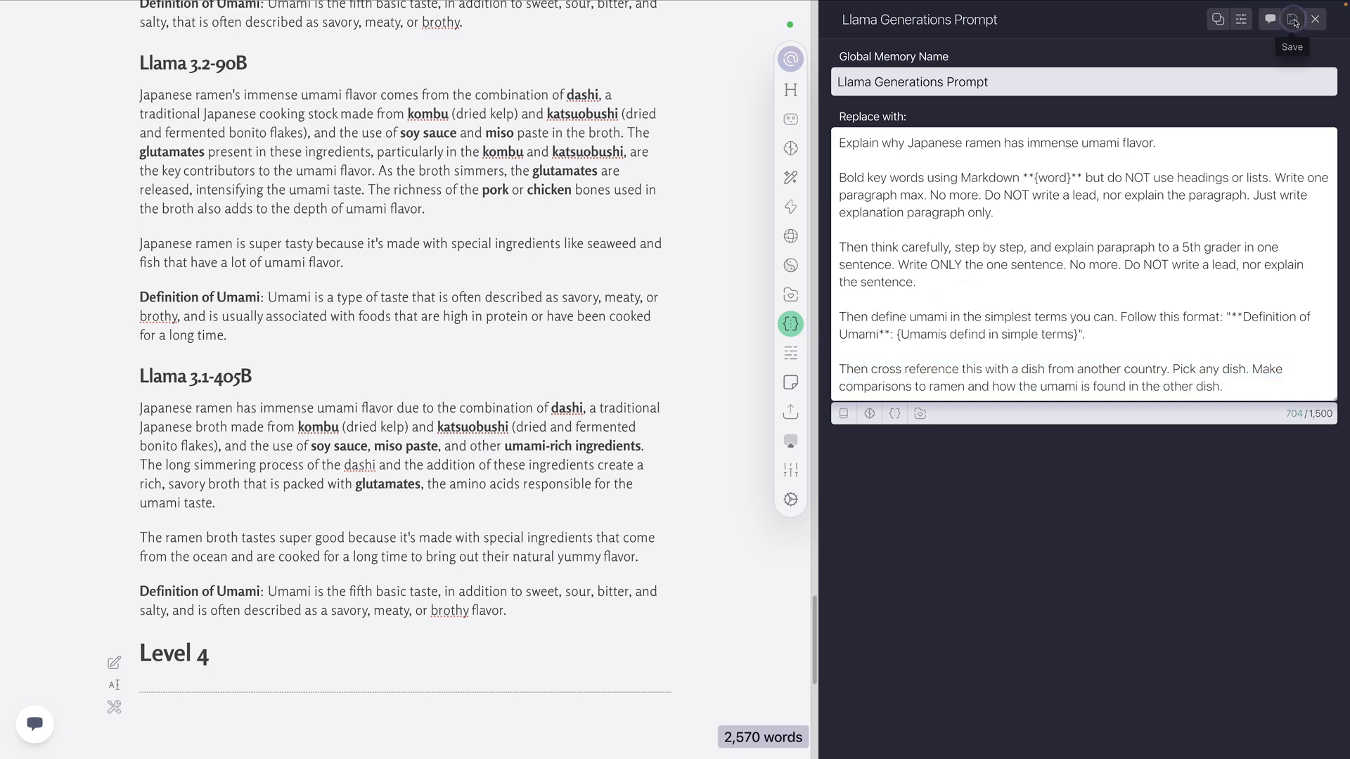
{"action": "left_click", "coordinate": [169, 724]}
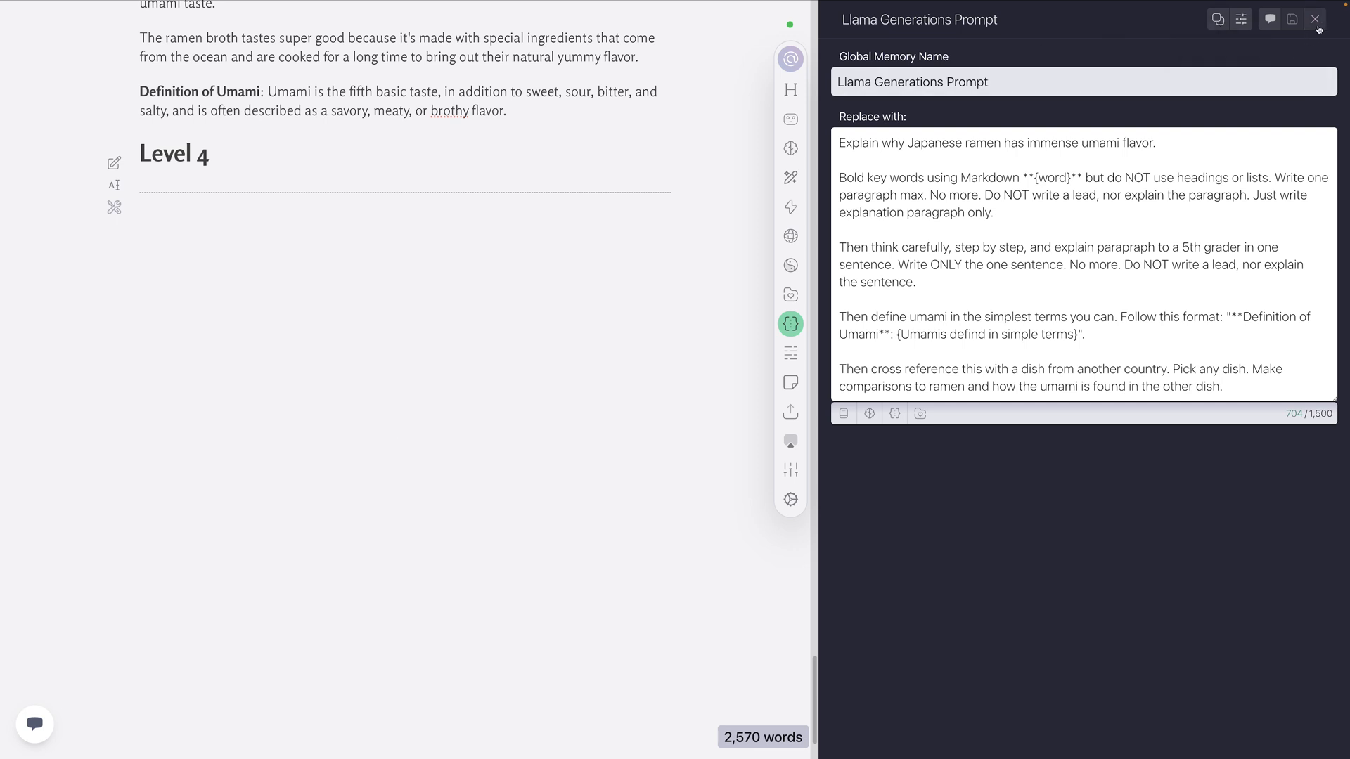
{"action": "left_click", "coordinate": [791, 206]}
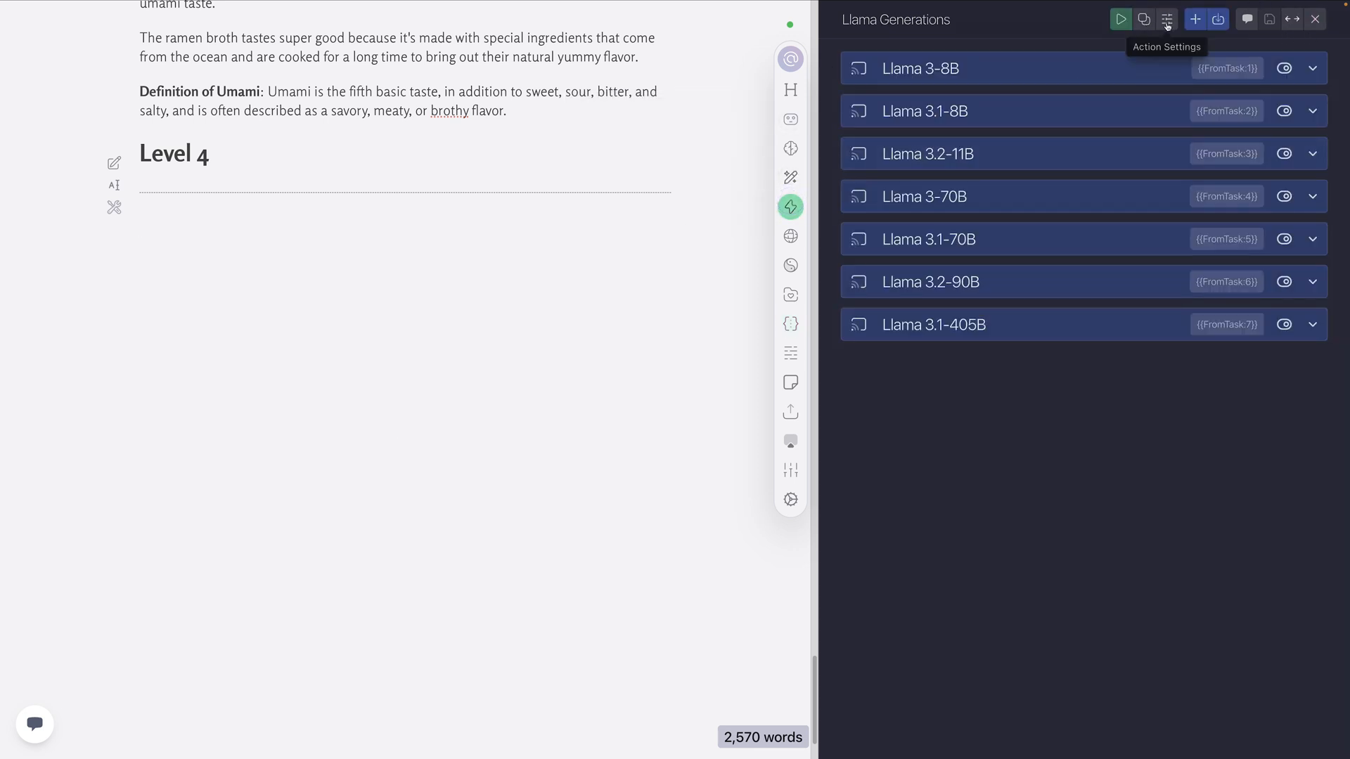
{"action": "left_click", "coordinate": [343, 238]}
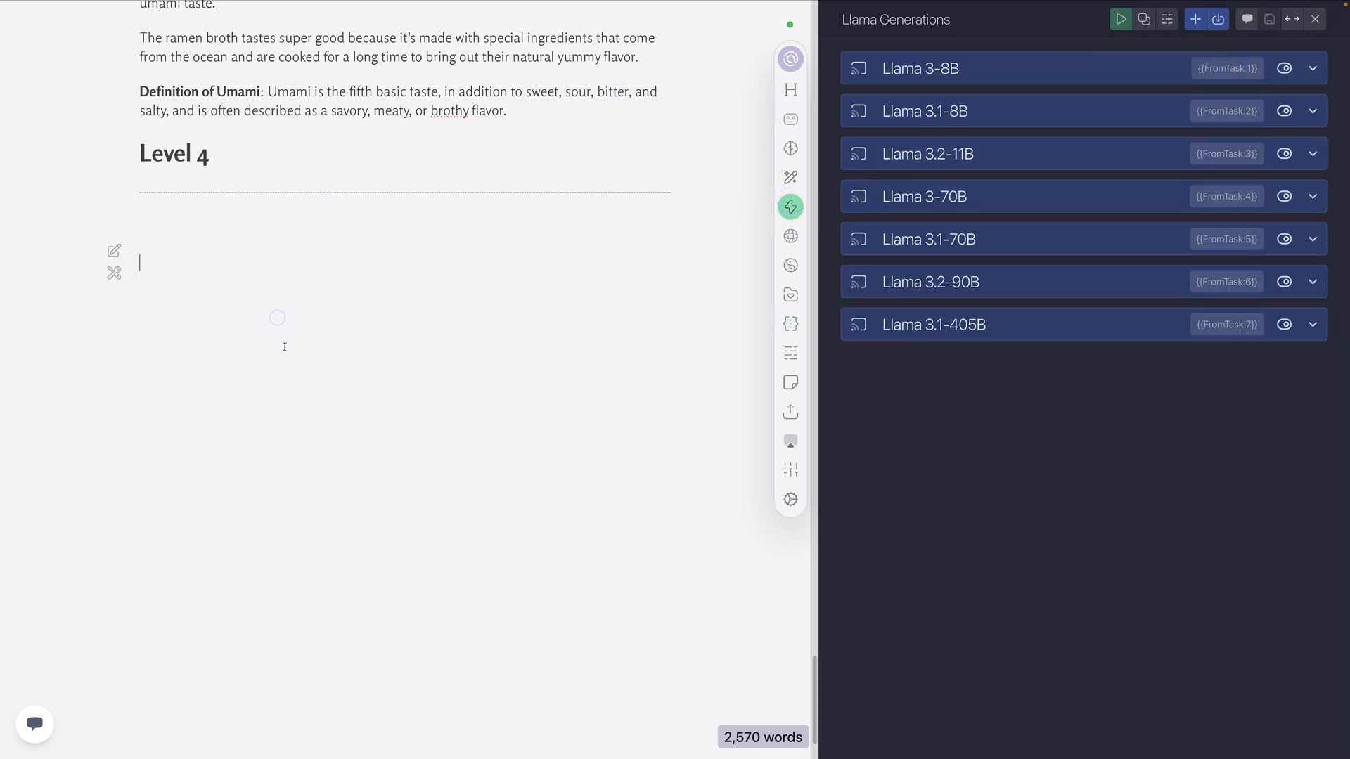
{"action": "left_click", "coordinate": [1121, 19]}
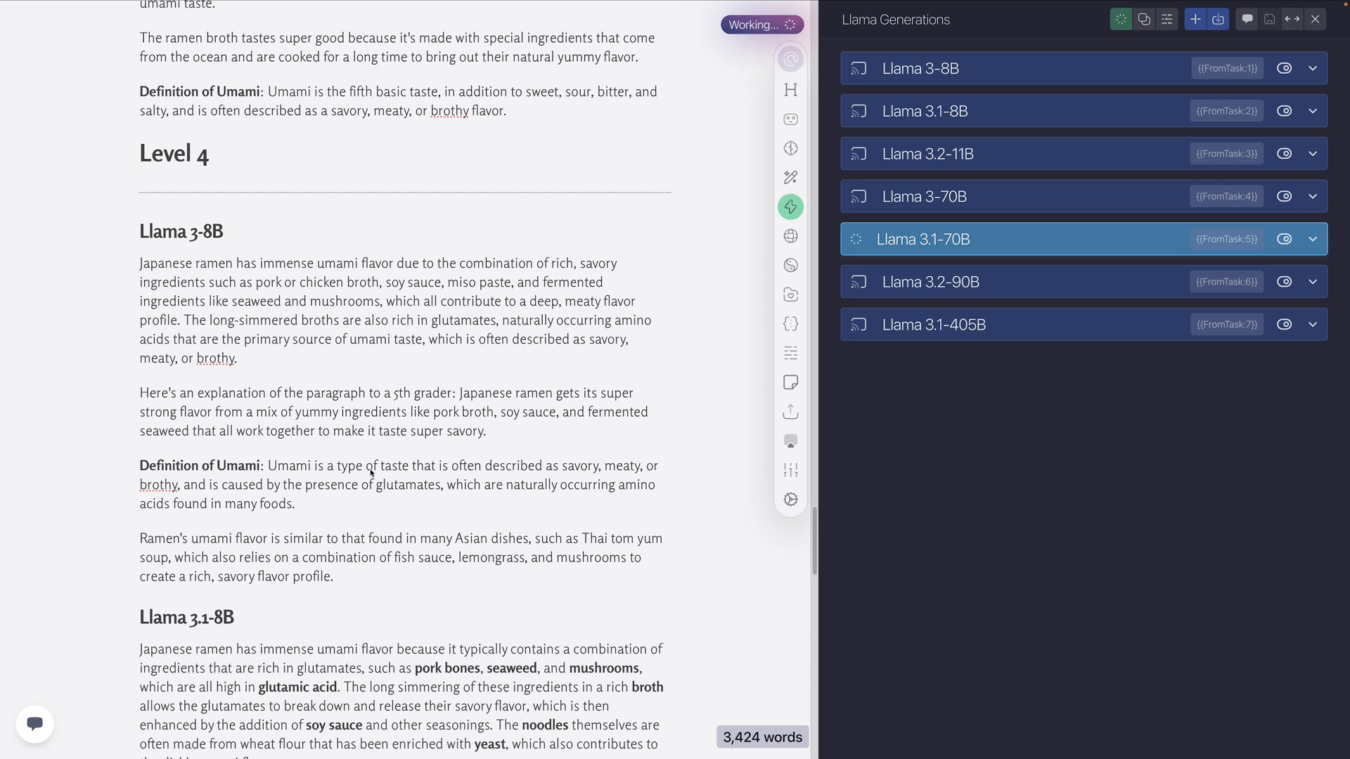
Review the Level 4 Llama 3-8B output, including its explanation, 5th grader sentence, umami definition and dish comparison
{"action": "scroll", "coordinate": [367, 470], "scroll_direction": "down", "scroll_amount": 3}
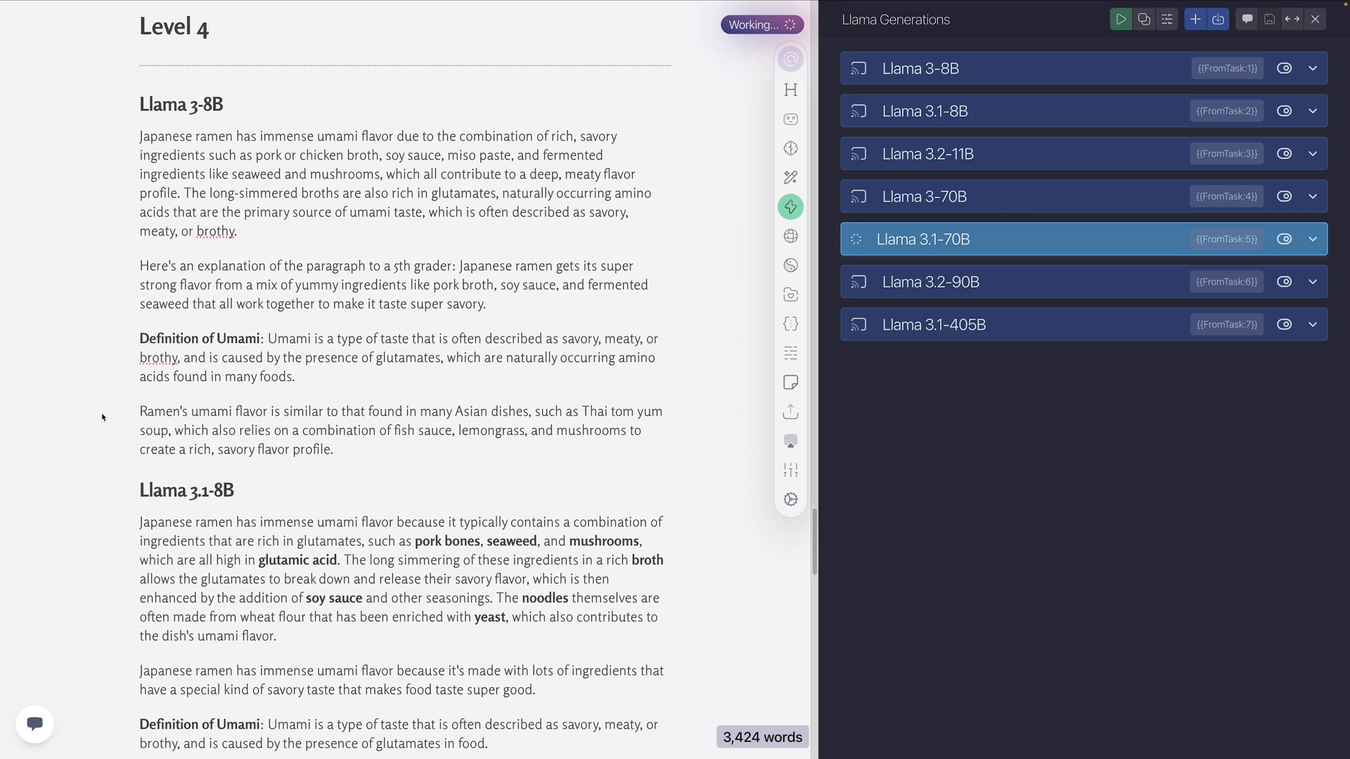
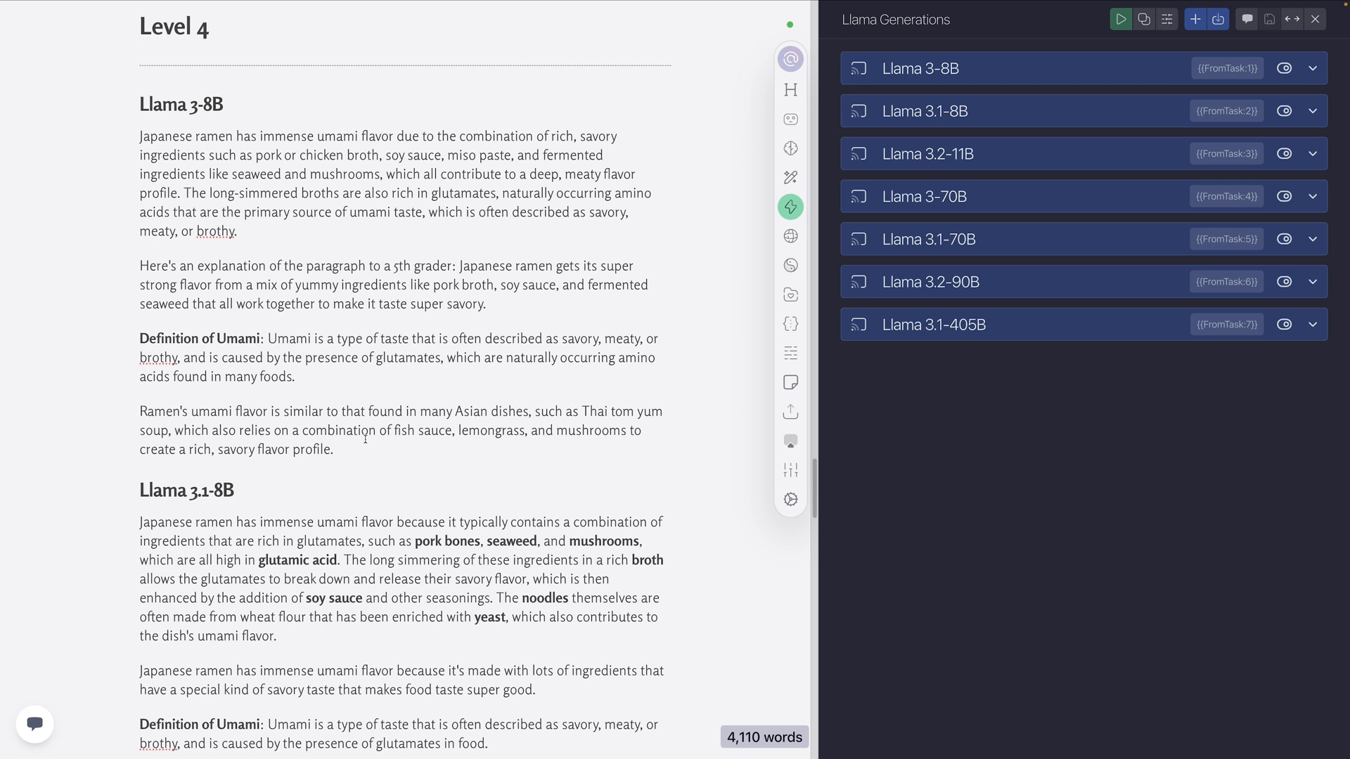
Review the Level 4 Llama 3.1-8B output, including its bolded ingredients, 5th grader sentence, umami definition and dish comparison
{"action": "scroll", "coordinate": [547, 425], "scroll_direction": "down", "scroll_amount": 4}
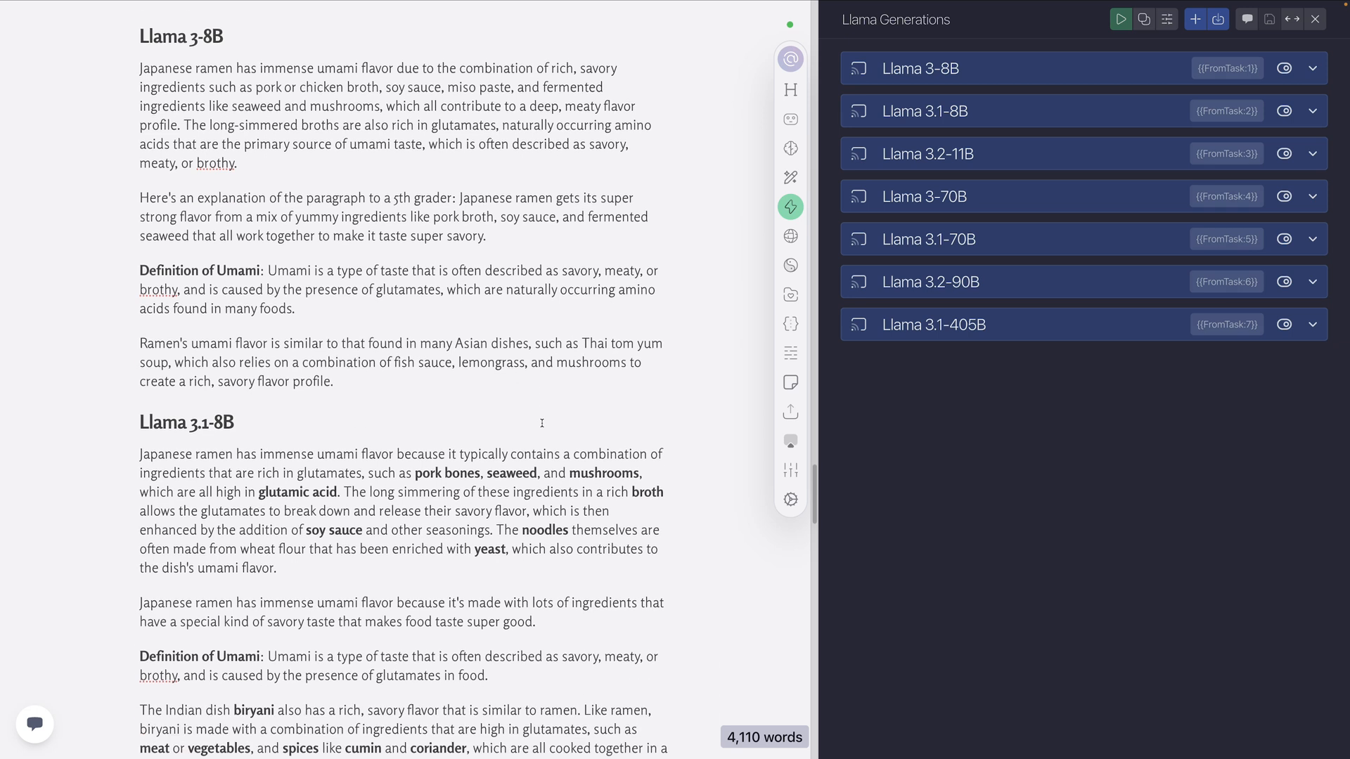
{"action": "scroll", "coordinate": [543, 423], "scroll_direction": "down", "scroll_amount": 1}
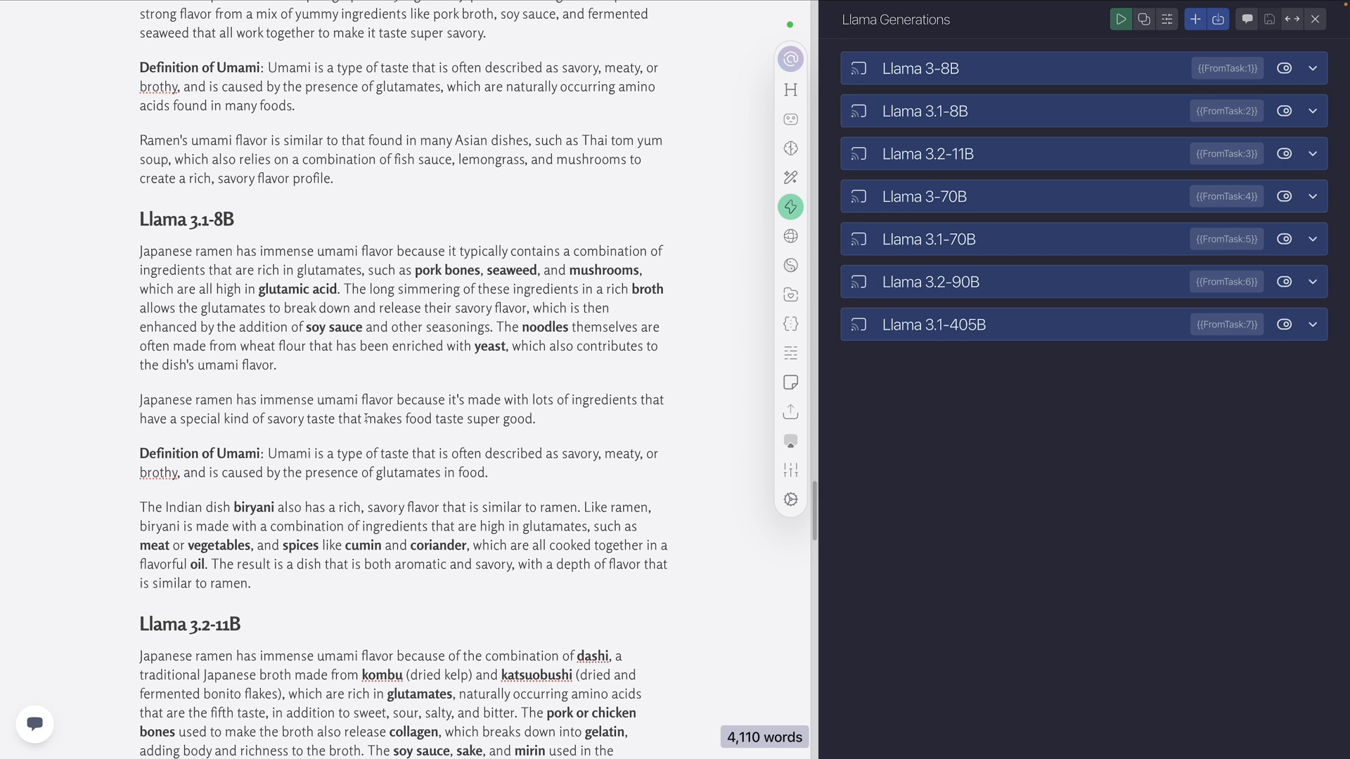
{"action": "scroll", "coordinate": [366, 379], "scroll_direction": "down", "scroll_amount": 3}
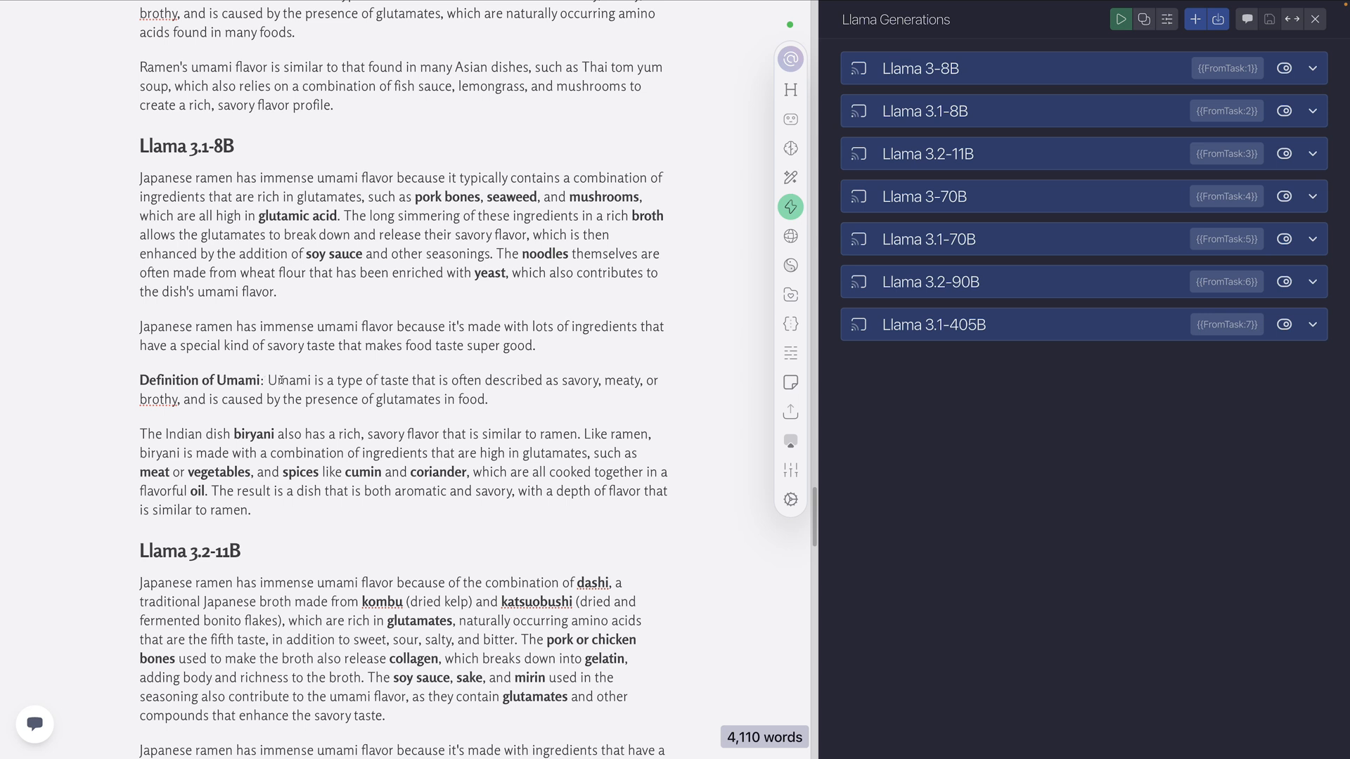
{"action": "scroll", "coordinate": [275, 364], "scroll_direction": "up", "scroll_amount": 3}
{"action": "scroll", "coordinate": [315, 353], "scroll_direction": "down", "scroll_amount": 4}
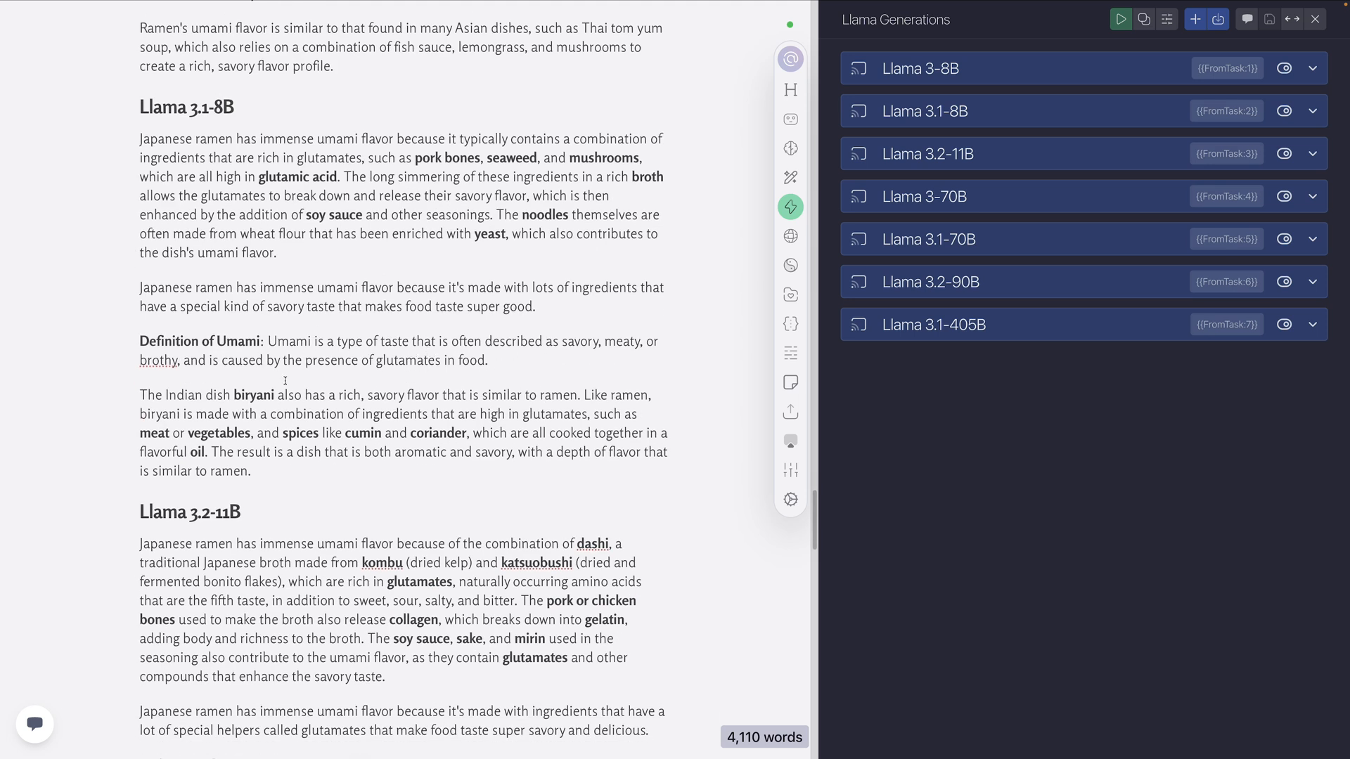
{"action": "scroll", "coordinate": [282, 386], "scroll_direction": "down", "scroll_amount": 1}
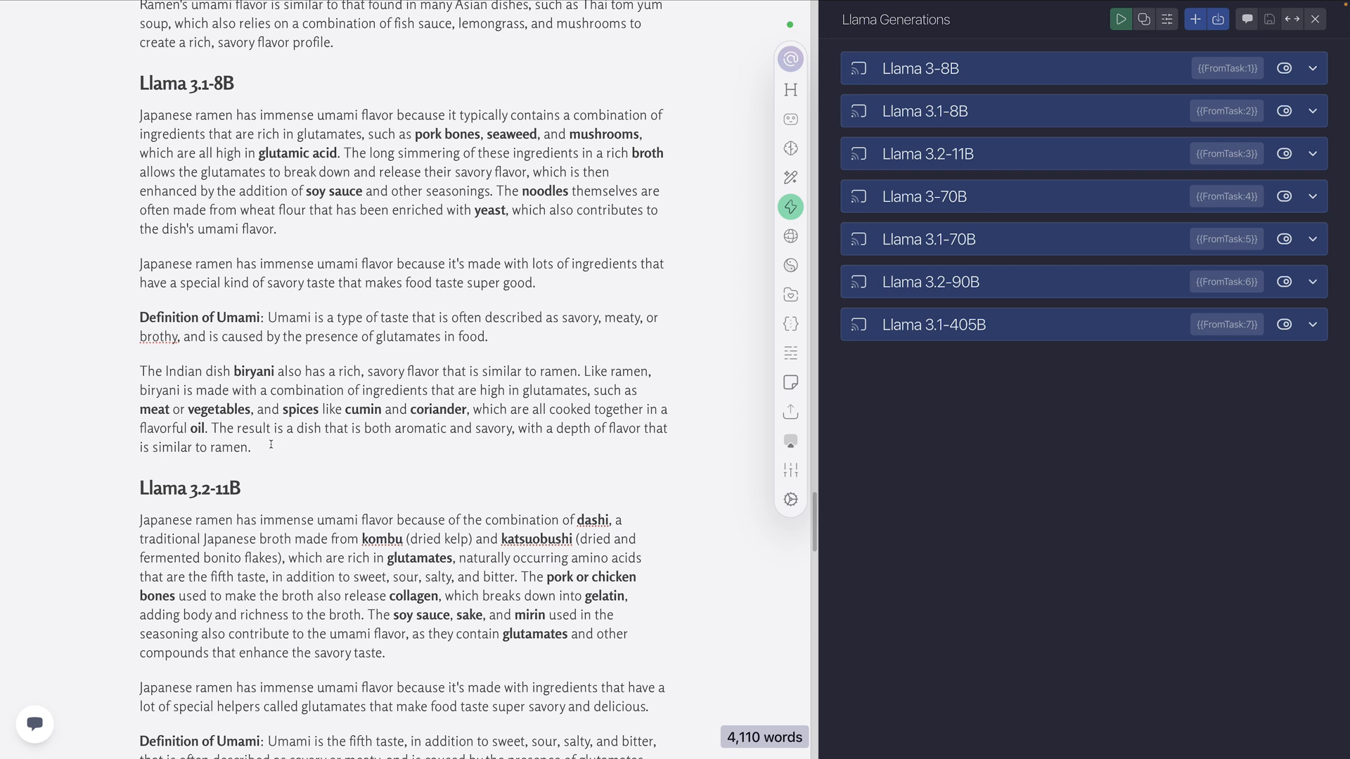
Review the Level 4 Llama 3.2-11B output, highlighting its umami definition and the paragraph comparing ramen with another country's dish
{"action": "scroll", "coordinate": [274, 441], "scroll_direction": "down", "scroll_amount": 3}
{"action": "scroll", "coordinate": [255, 443], "scroll_direction": "down", "scroll_amount": 2}
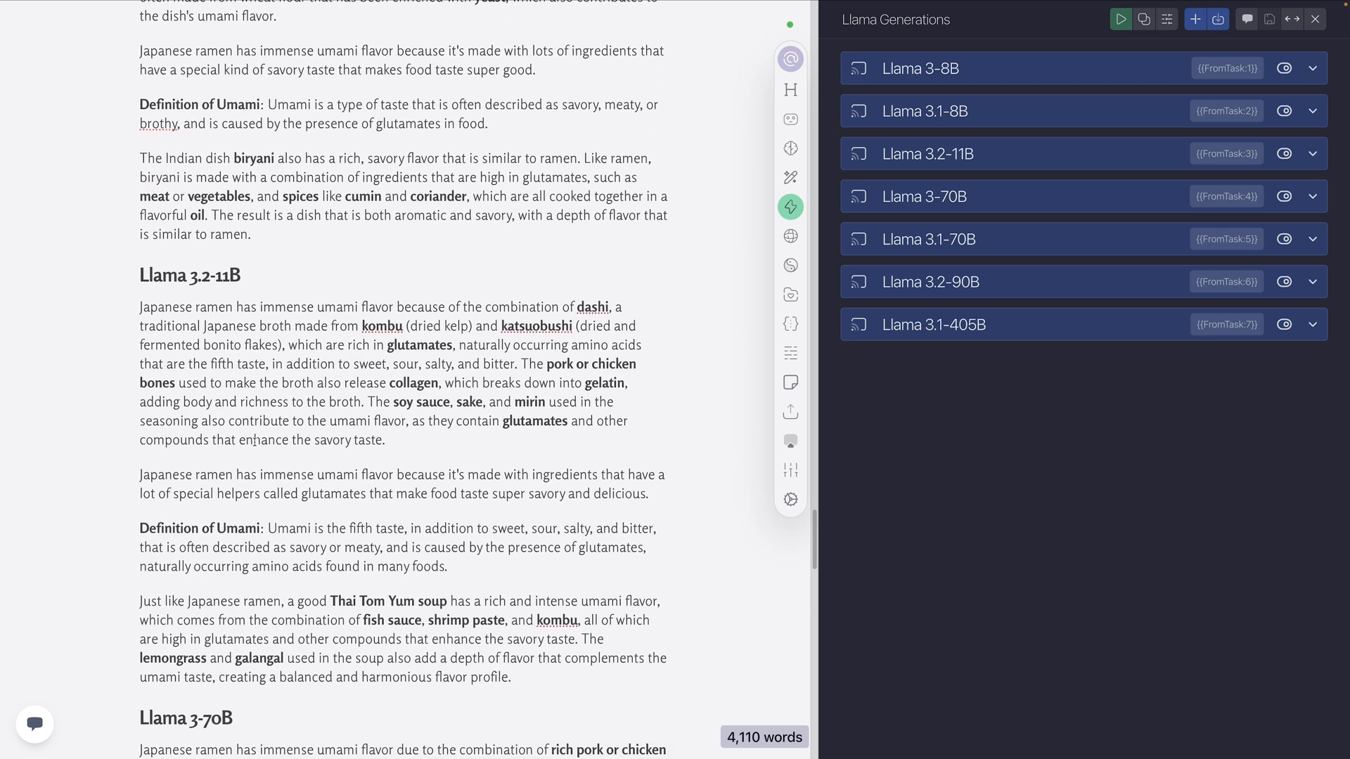
{"action": "scroll", "coordinate": [255, 440], "scroll_direction": "down", "scroll_amount": 1}
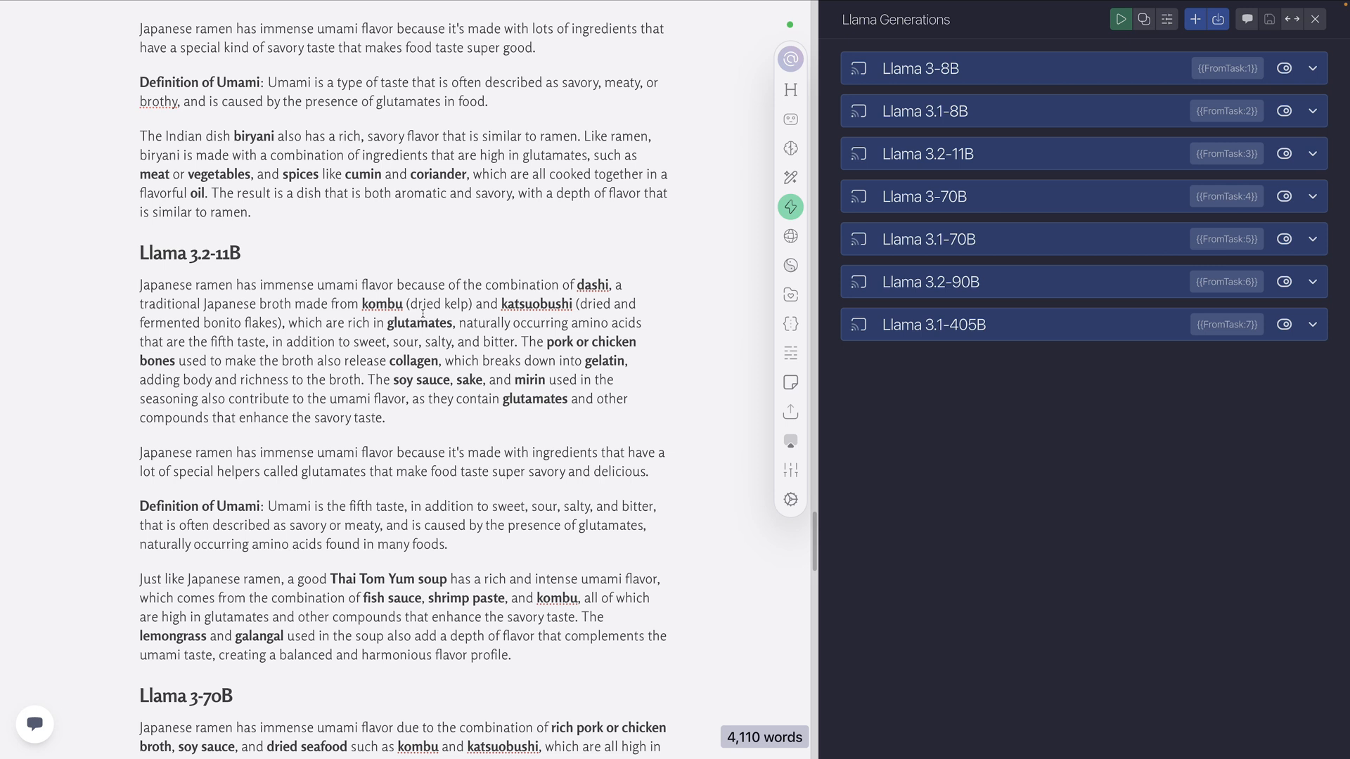
{"action": "scroll", "coordinate": [473, 342], "scroll_direction": "down", "scroll_amount": 2}
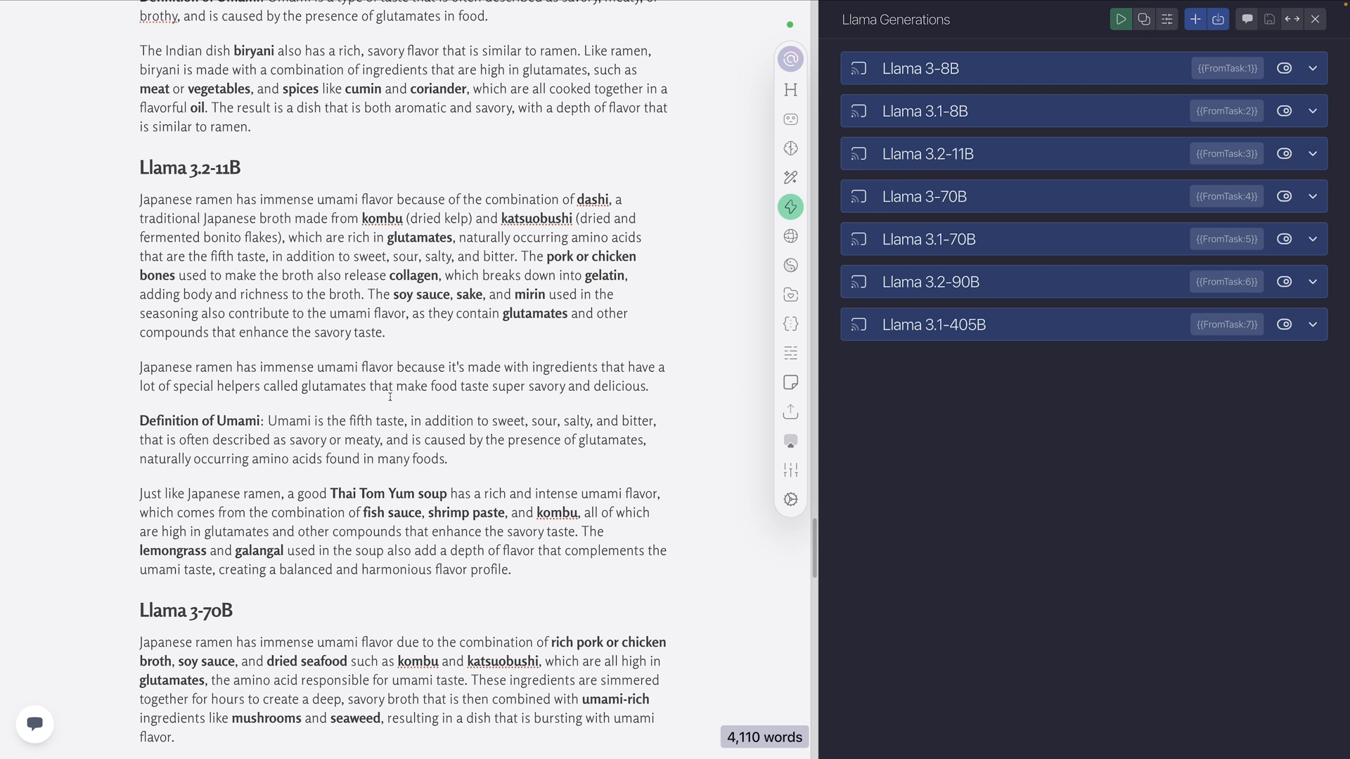
{"action": "scroll", "coordinate": [213, 384], "scroll_direction": "down", "scroll_amount": 2}
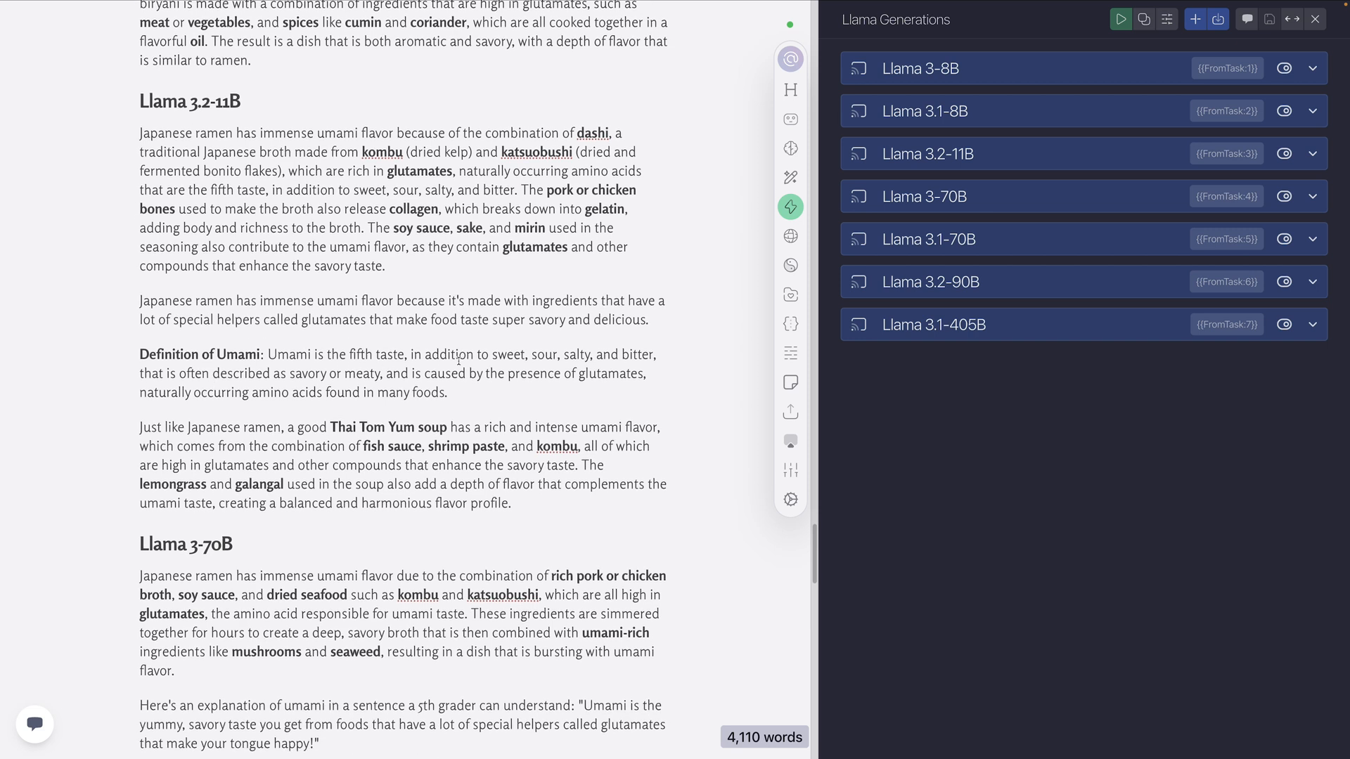
{"action": "left_click_drag", "start_coordinate": [463, 395], "coordinate": [277, 354]}
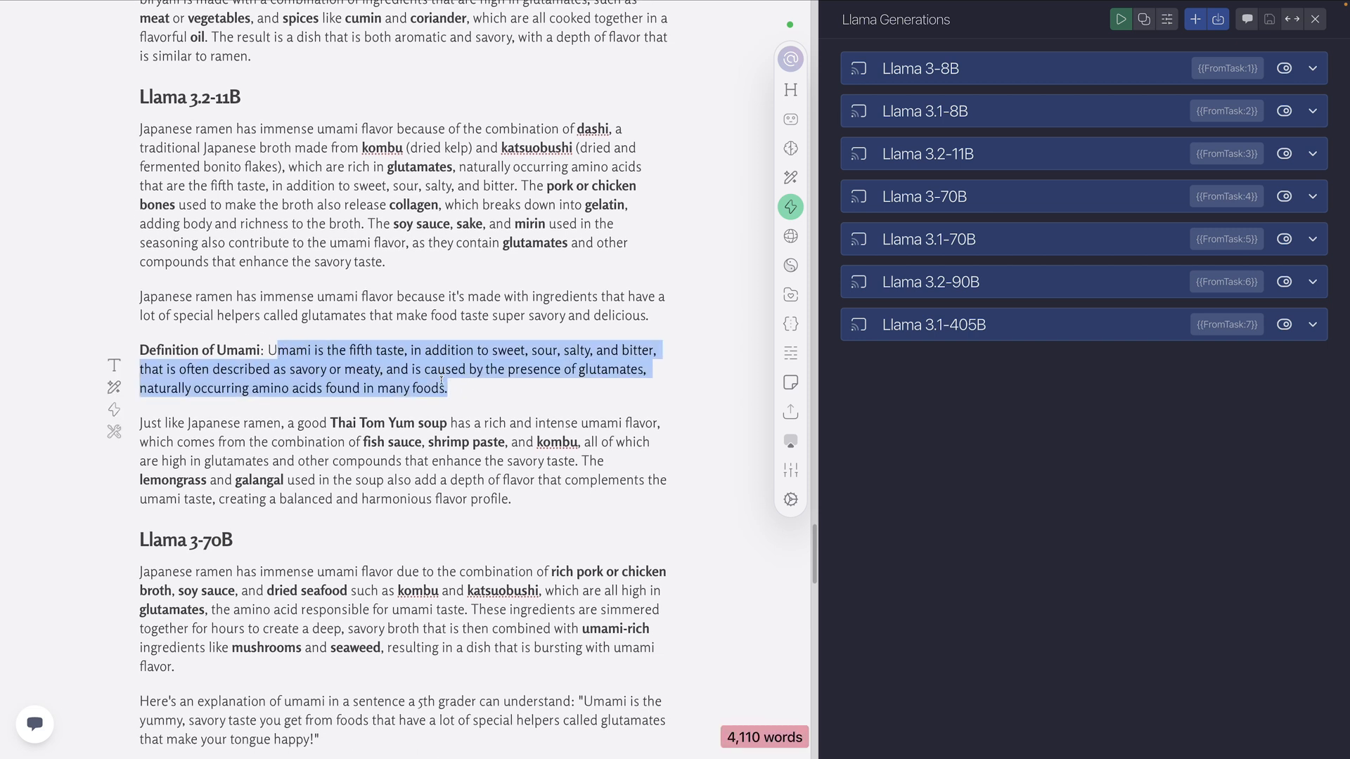
{"action": "scroll", "coordinate": [452, 247], "scroll_direction": "down", "scroll_amount": 2}
{"action": "left_click", "coordinate": [452, 247]}
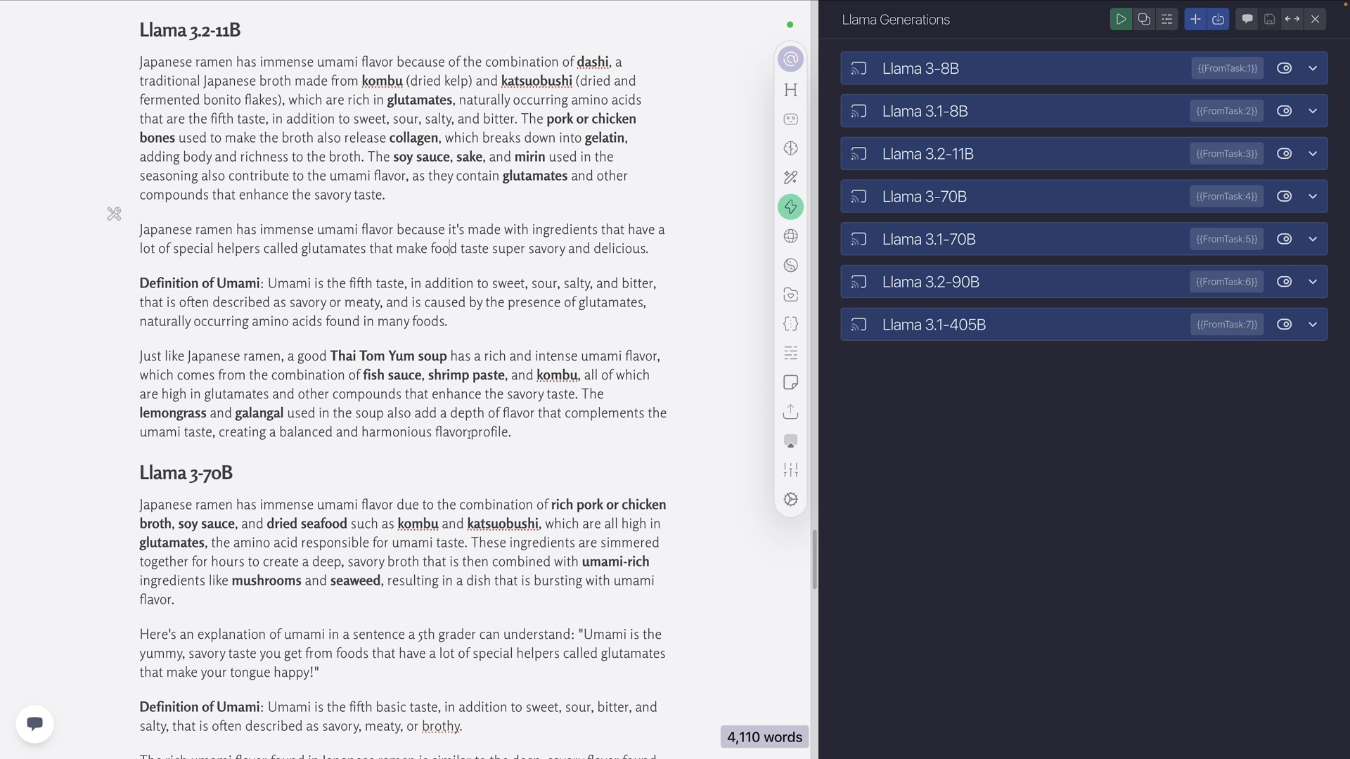
{"action": "left_click_drag", "start_coordinate": [558, 428], "coordinate": [126, 363]}
Examine the Level 4 Llama 3-70B output, highlighting the 5th grader sentence's lead-in and quotation marks, and the umami definition
{"action": "scroll", "coordinate": [258, 369], "scroll_direction": "down", "scroll_amount": 5}
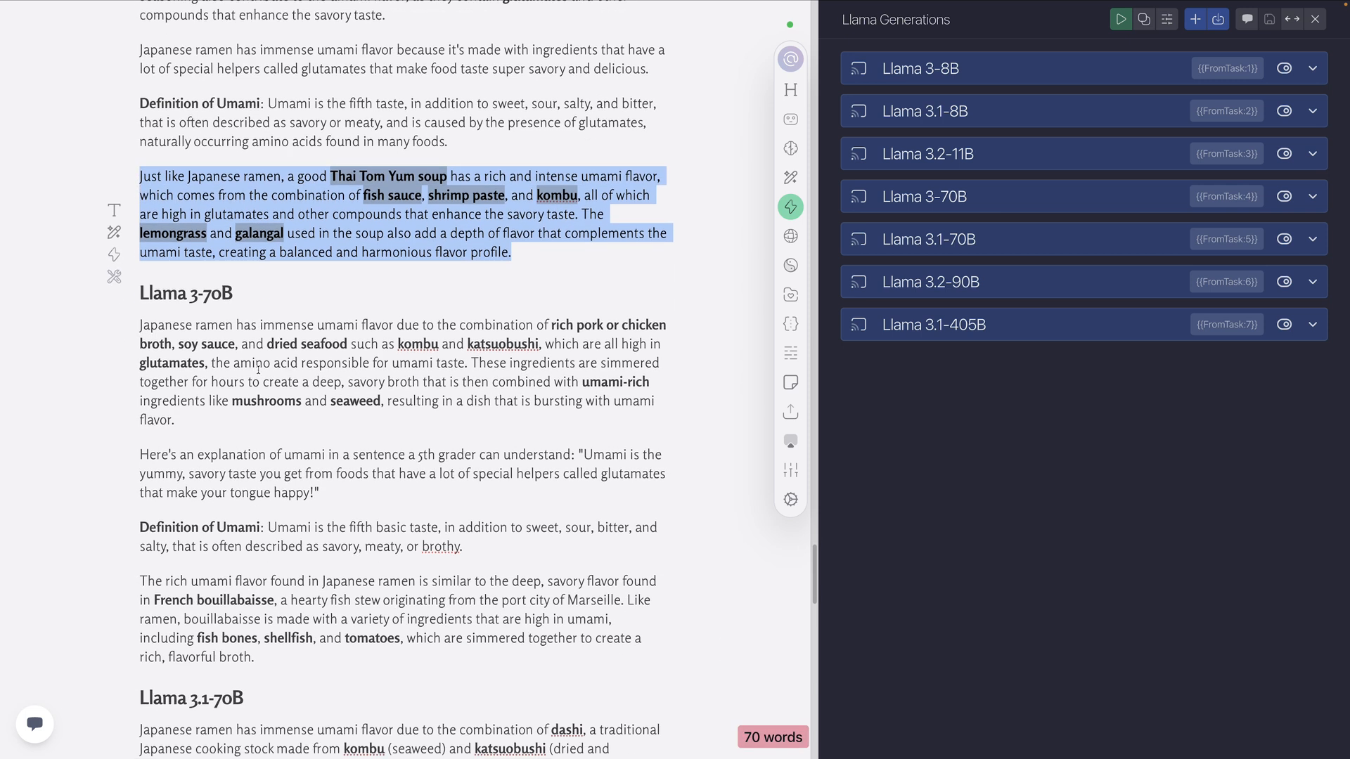
{"action": "scroll", "coordinate": [316, 341], "scroll_direction": "down", "scroll_amount": 2}
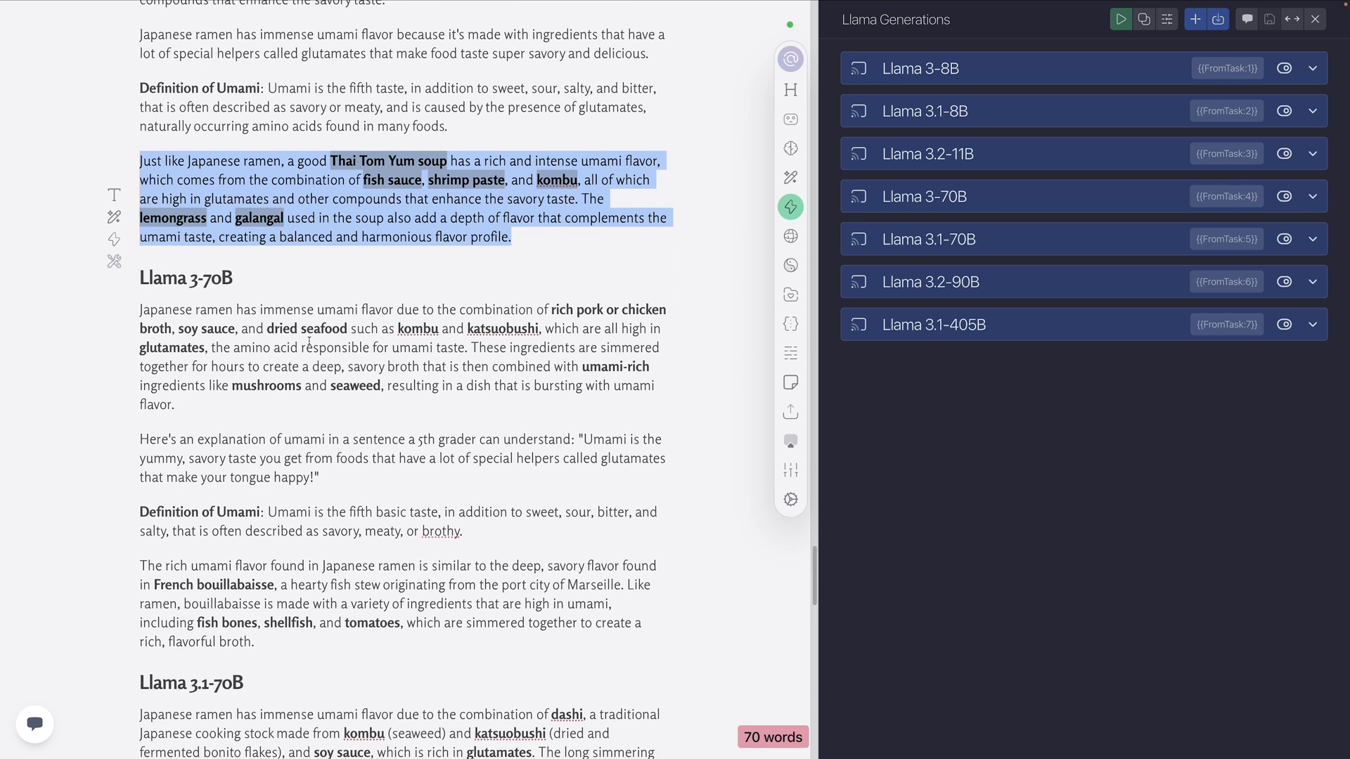
{"action": "scroll", "coordinate": [309, 341], "scroll_direction": "down", "scroll_amount": 3}
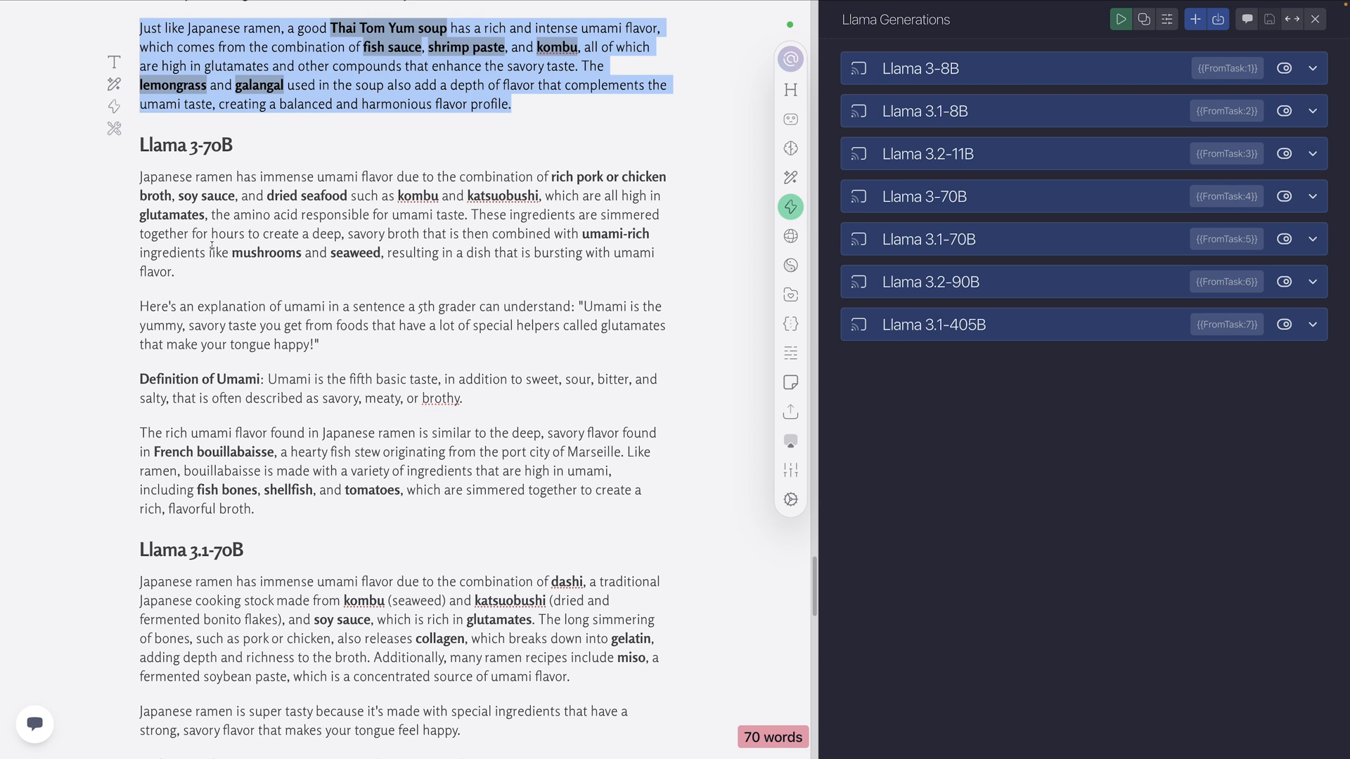
{"action": "left_click_drag", "start_coordinate": [575, 311], "coordinate": [139, 309]}
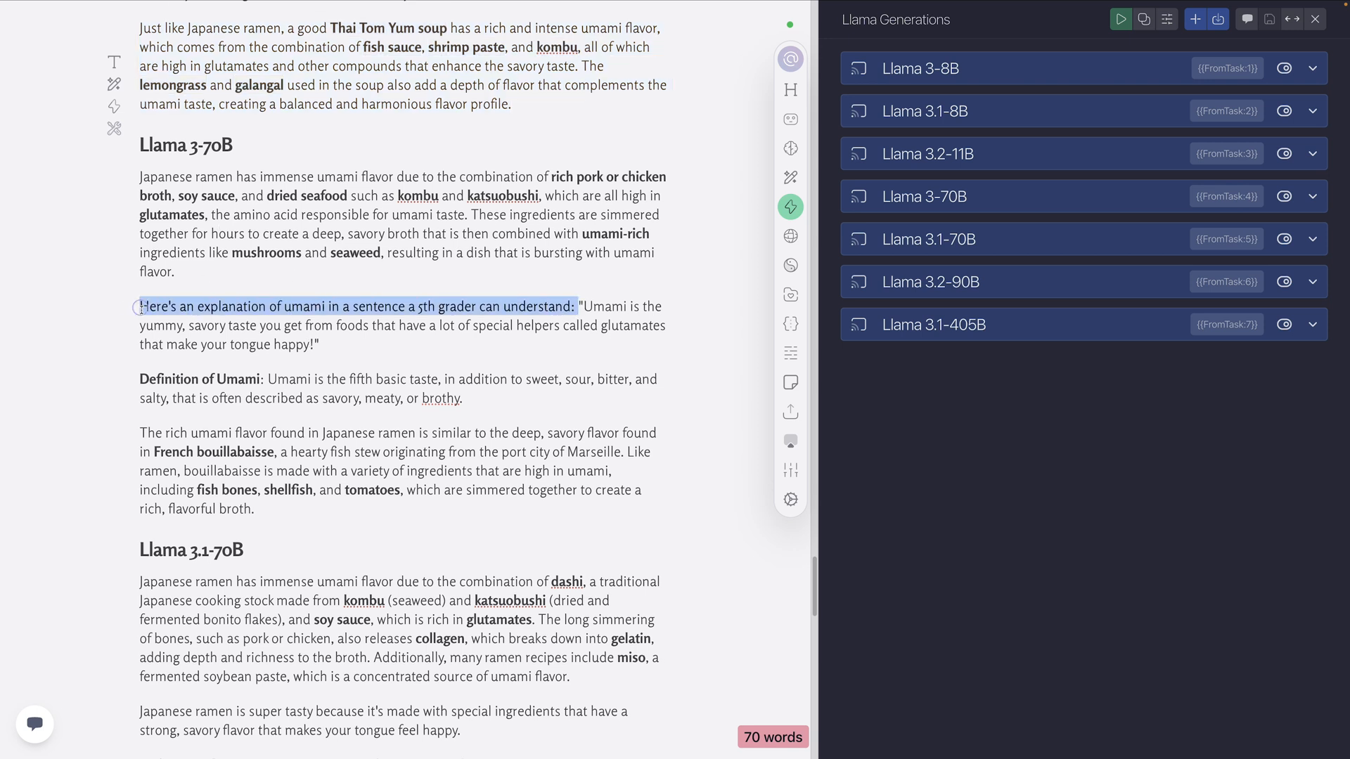
{"action": "left_click_drag", "start_coordinate": [586, 308], "coordinate": [580, 308]}
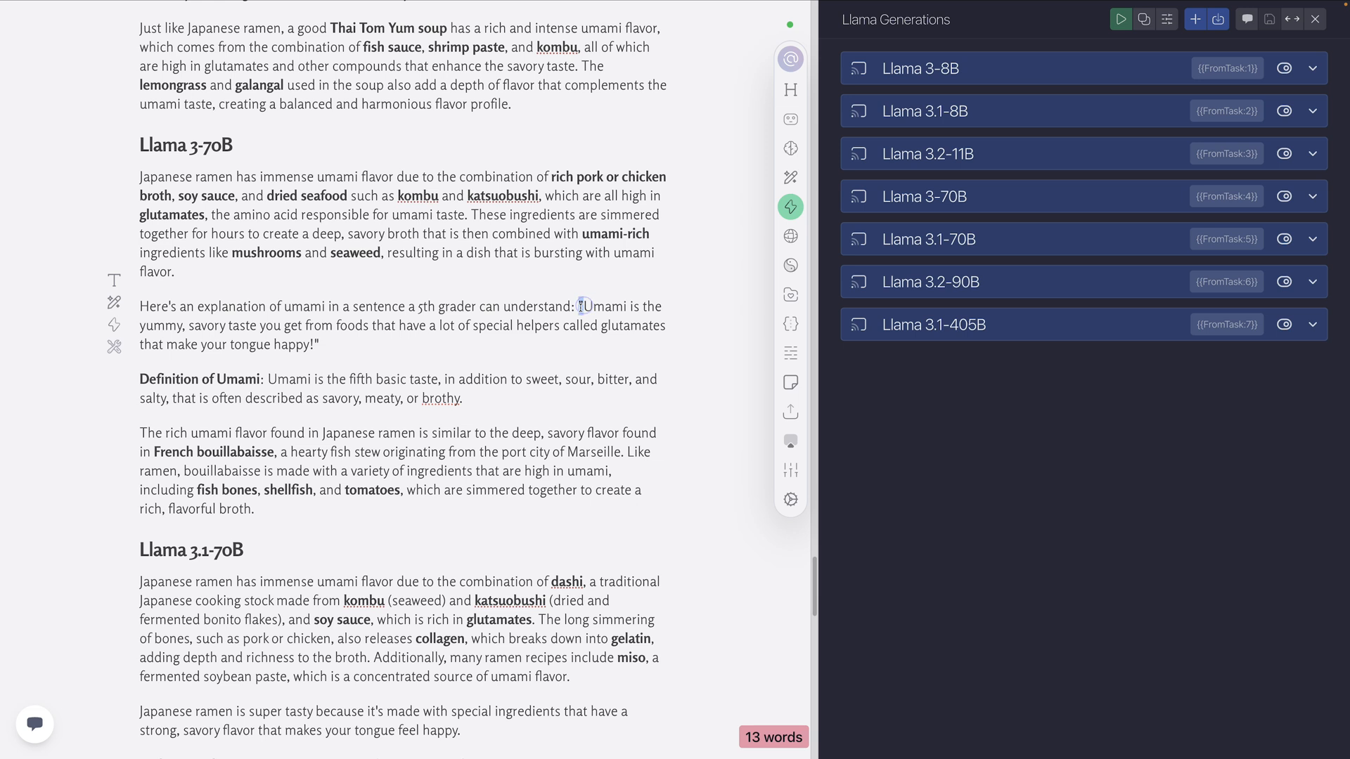
{"action": "left_click_drag", "start_coordinate": [321, 344], "coordinate": [316, 344]}
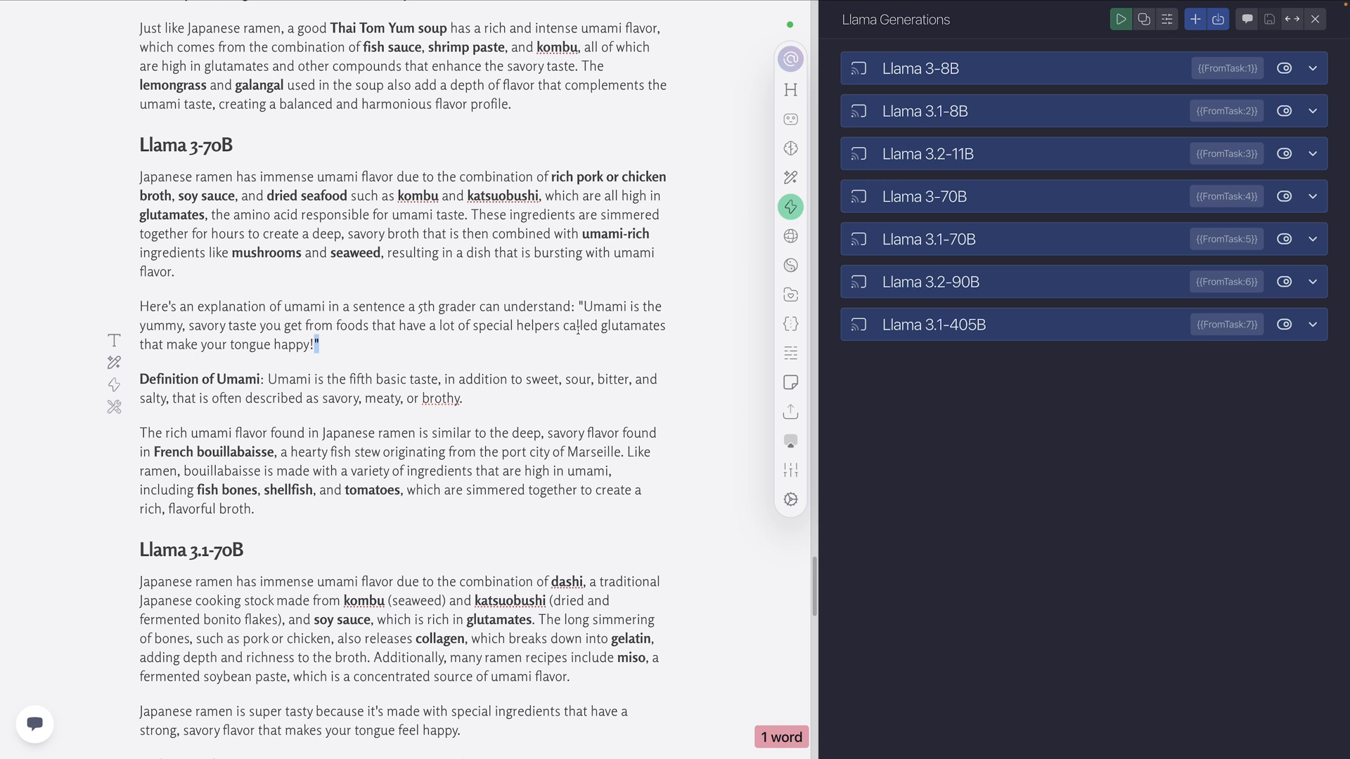
{"action": "left_click", "coordinate": [353, 345]}
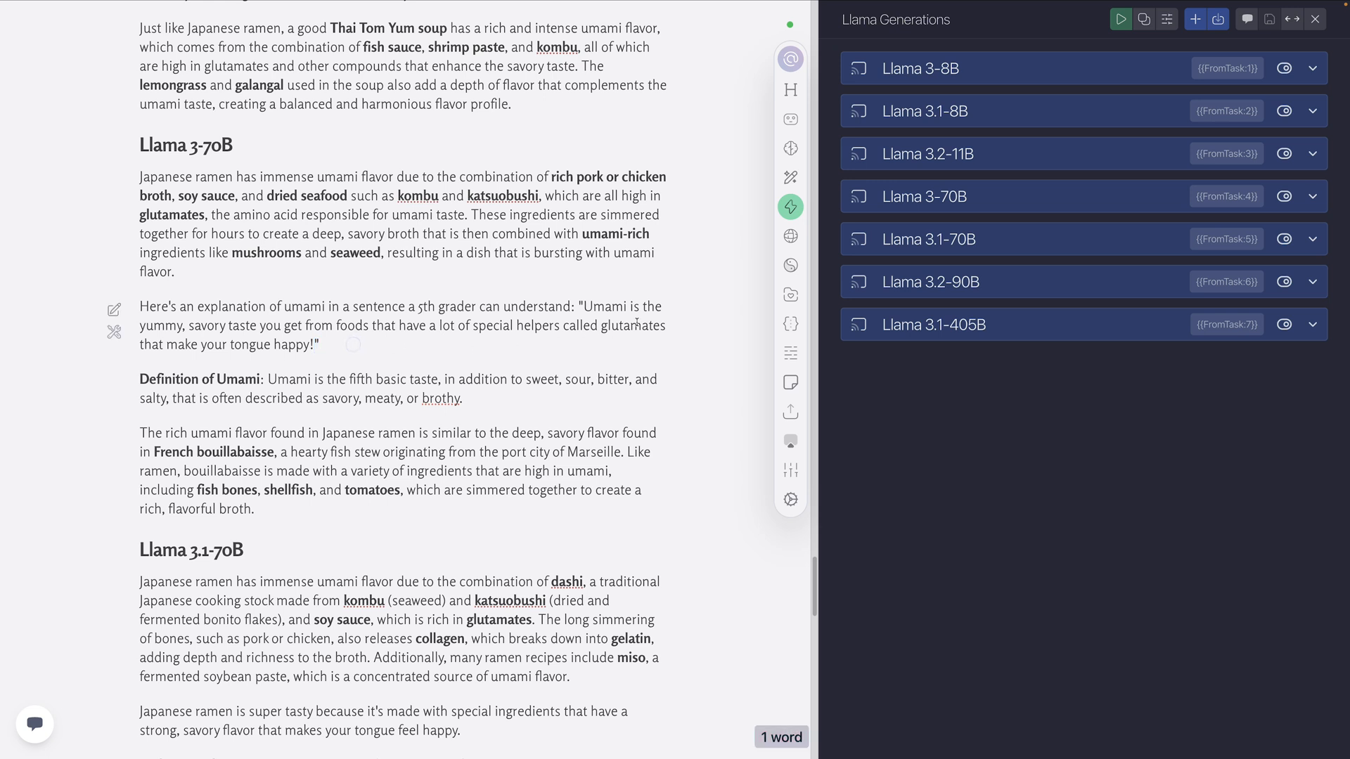
{"action": "scroll", "coordinate": [445, 329], "scroll_direction": "down", "scroll_amount": 2}
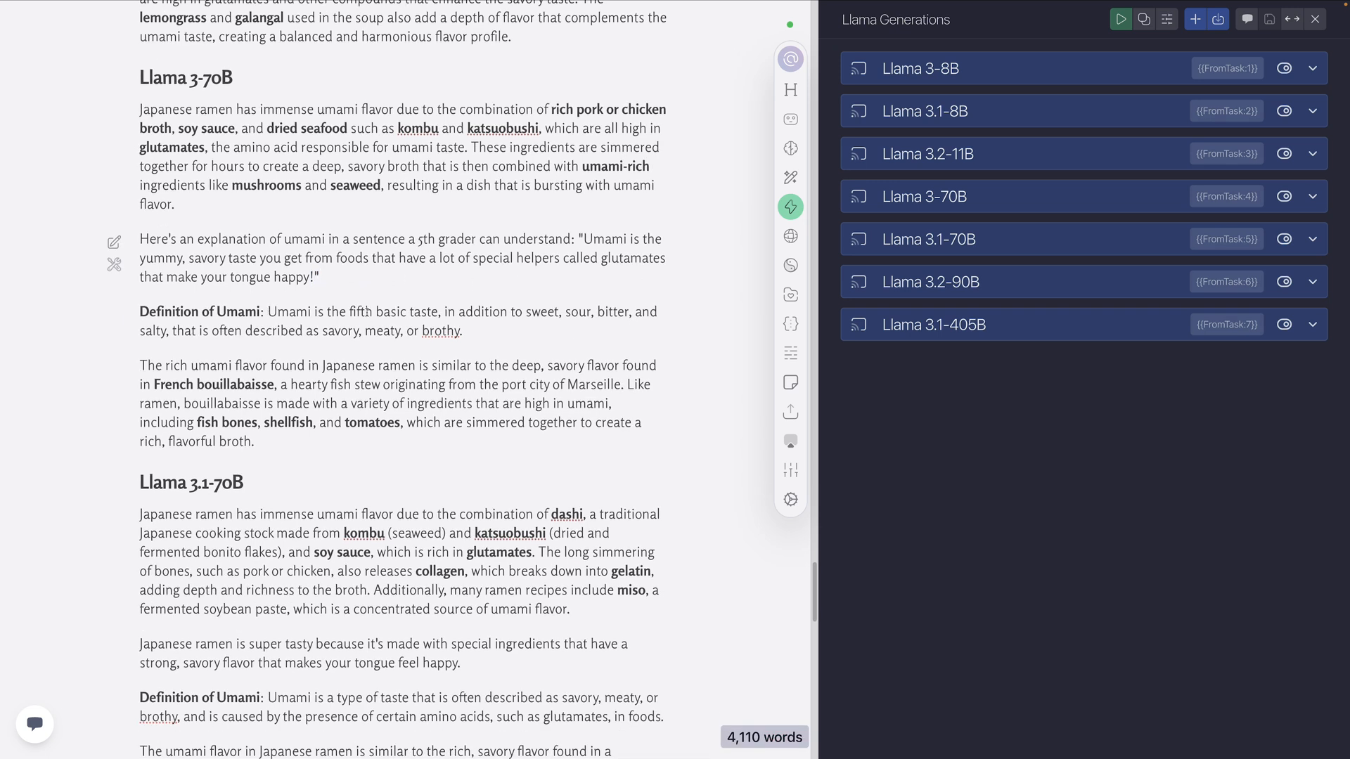
{"action": "left_click_drag", "start_coordinate": [464, 331], "coordinate": [308, 314]}
{"action": "scroll", "coordinate": [140, 317], "scroll_direction": "down", "scroll_amount": 3}
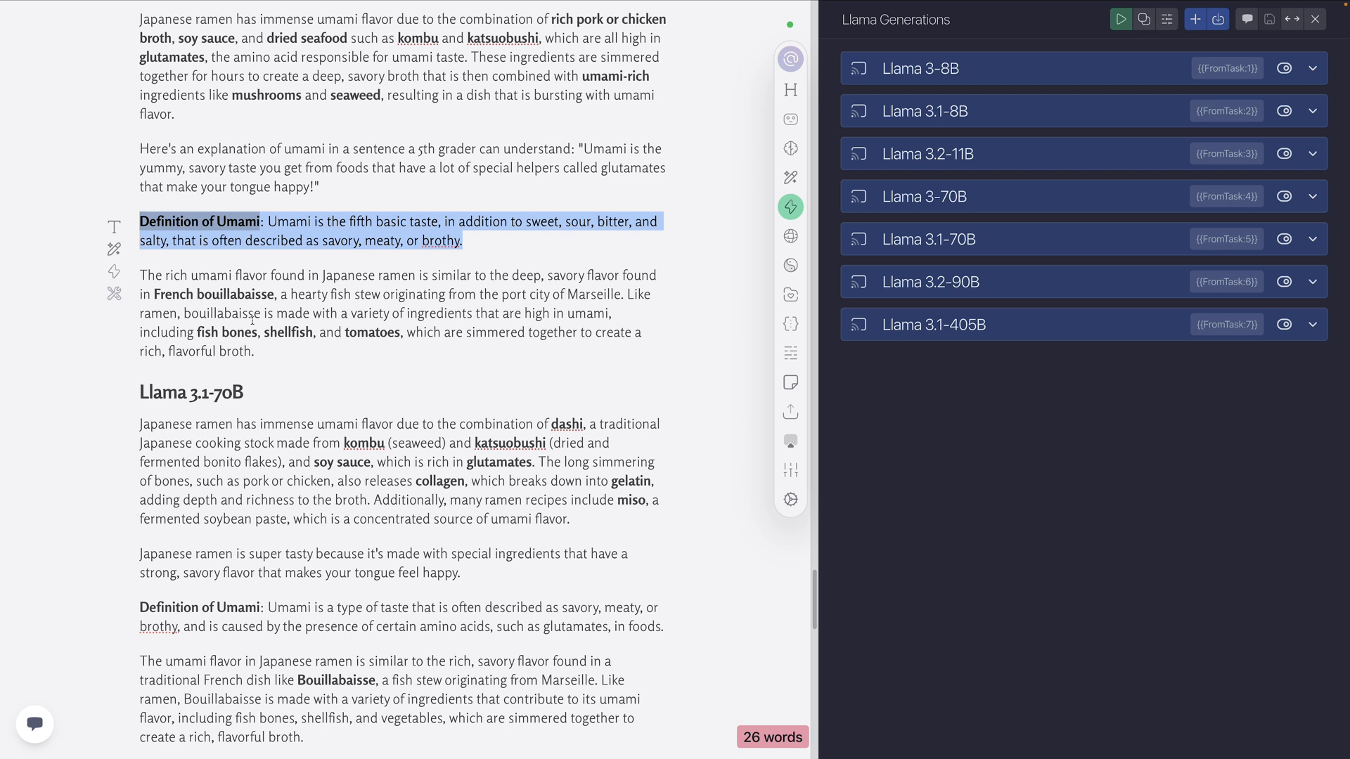
Review the Level 4 Llama 3.1-70B output, highlighting its explanation paragraph and 5th grader sentence, and read its definition and dish comparison
{"action": "scroll", "coordinate": [252, 321], "scroll_direction": "down", "scroll_amount": 6}
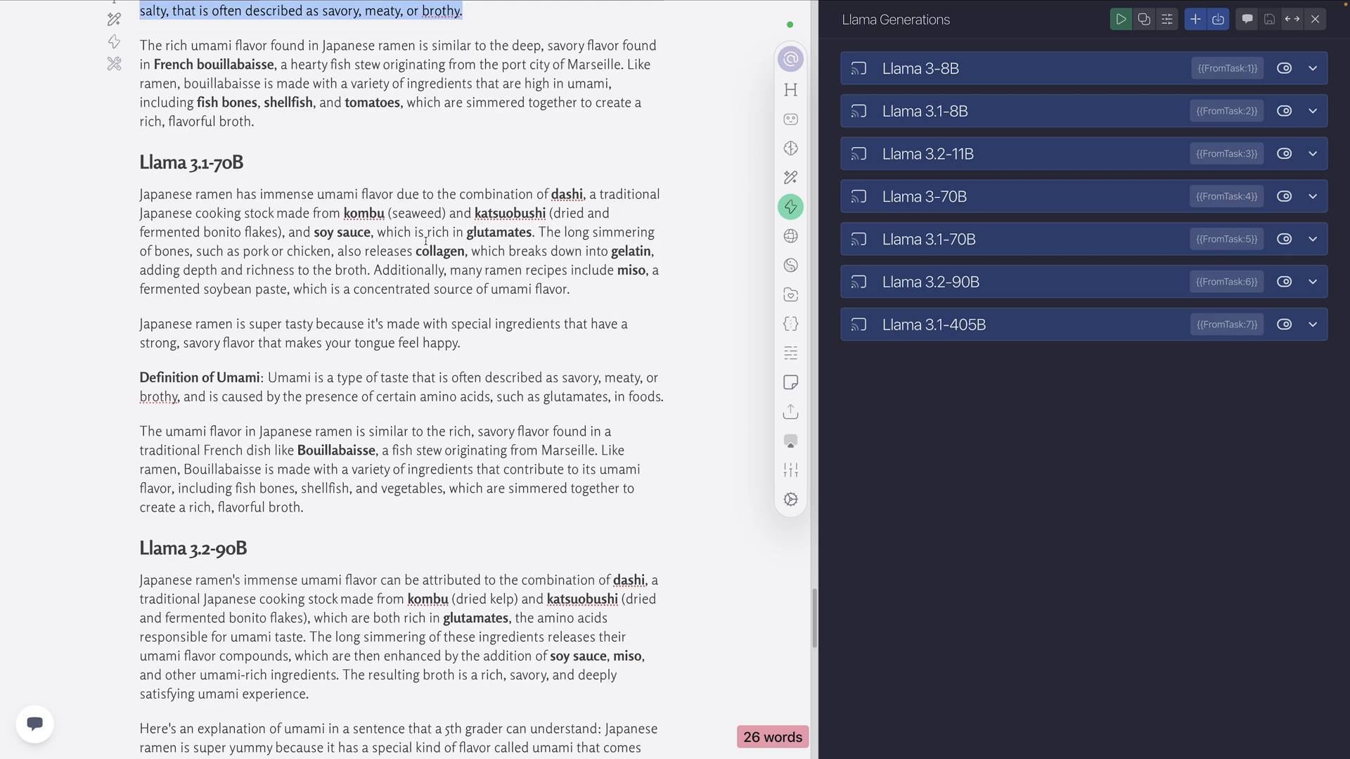
{"action": "scroll", "coordinate": [339, 204], "scroll_direction": "down", "scroll_amount": 1}
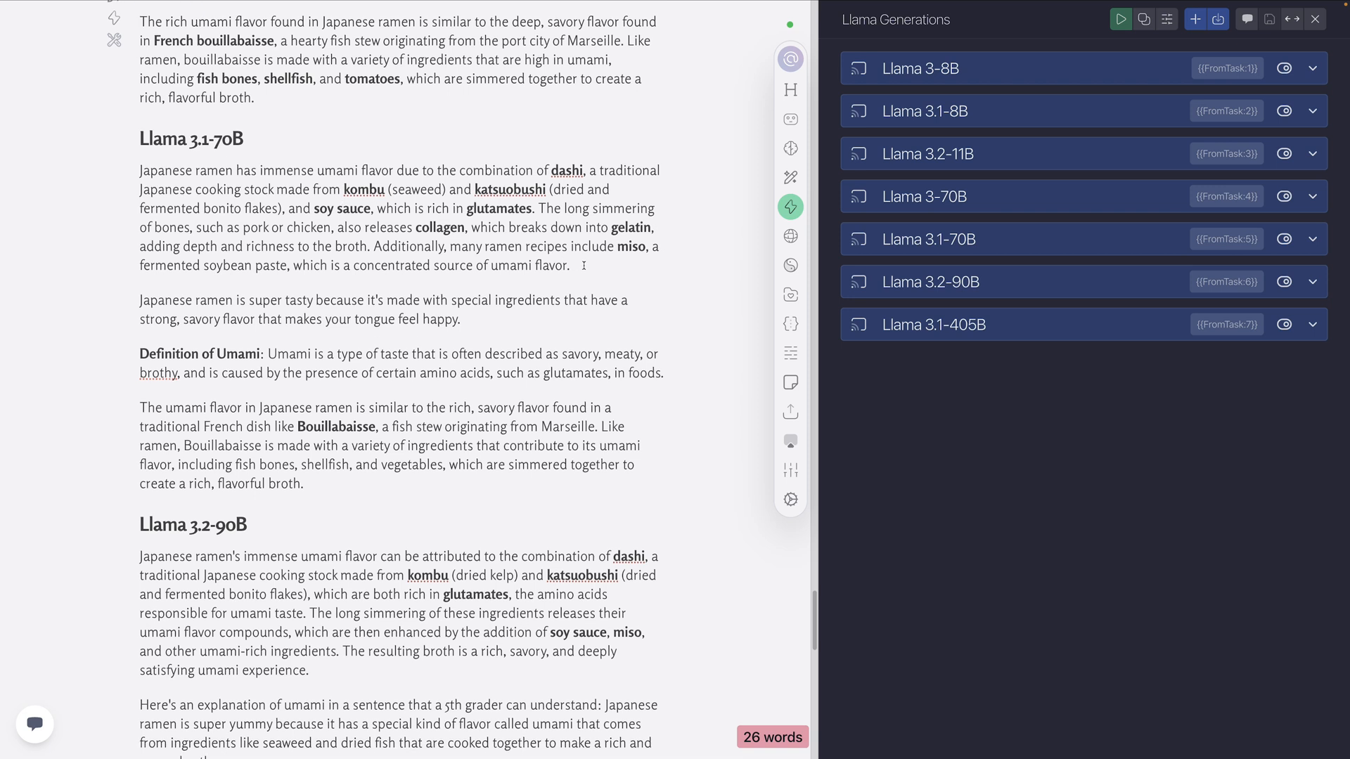
{"action": "left_click_drag", "start_coordinate": [583, 265], "coordinate": [139, 170]}
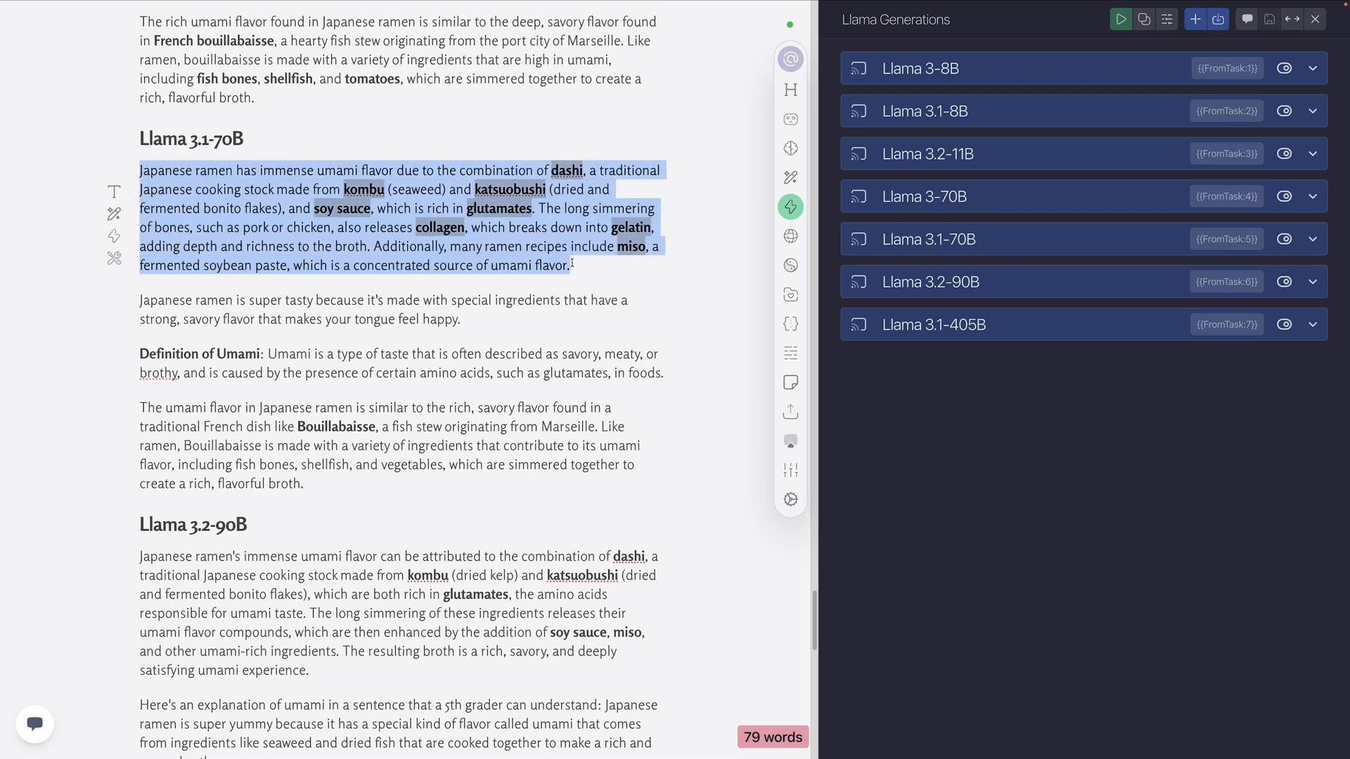
{"action": "left_click", "coordinate": [589, 266]}
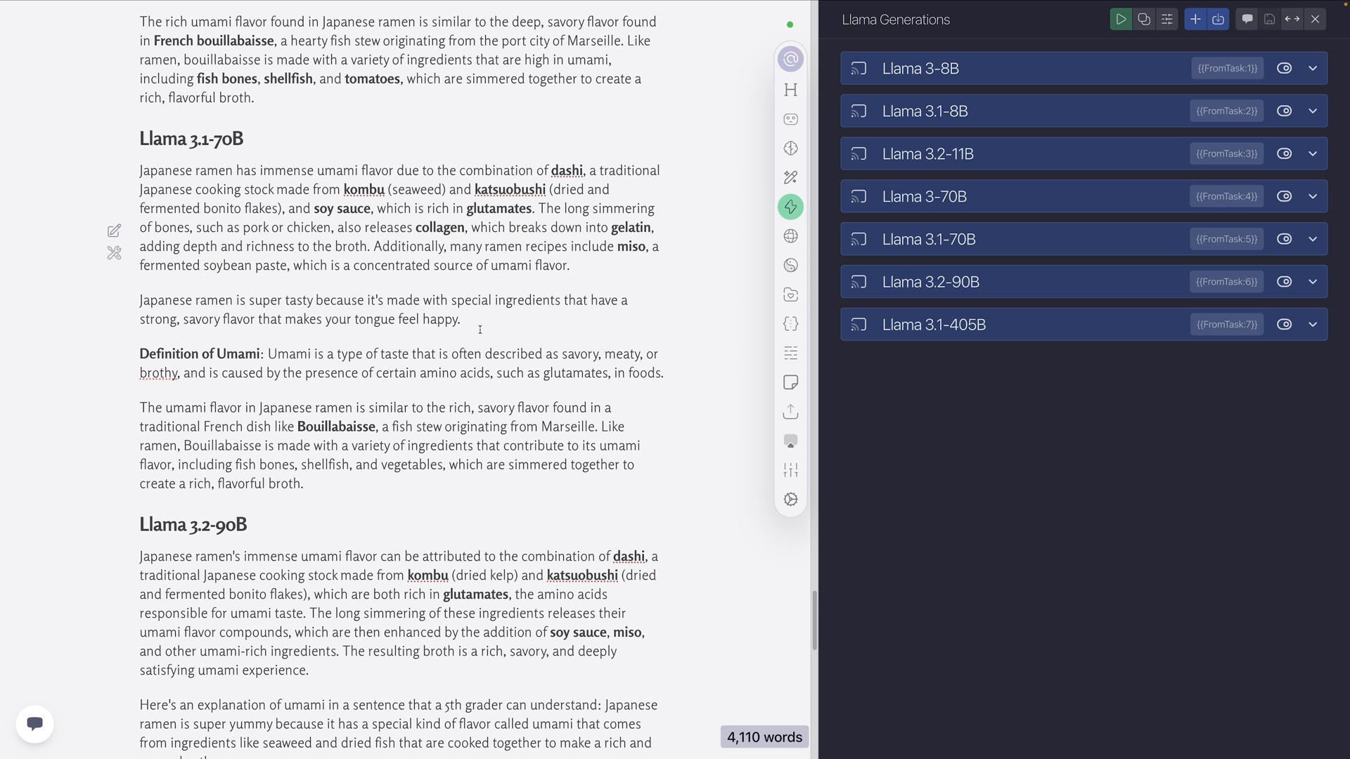
{"action": "left_click_drag", "start_coordinate": [481, 330], "coordinate": [139, 301]}
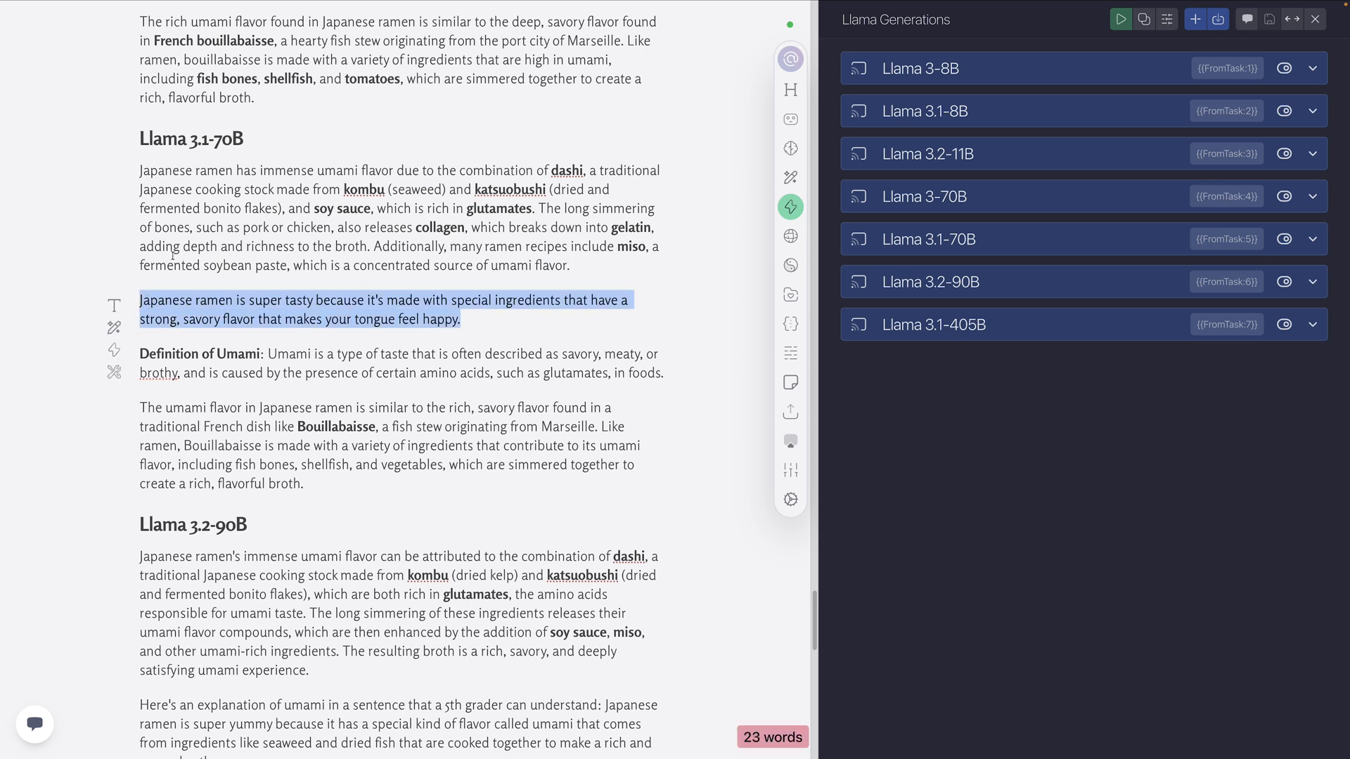
{"action": "scroll", "coordinate": [233, 217], "scroll_direction": "down", "scroll_amount": 2}
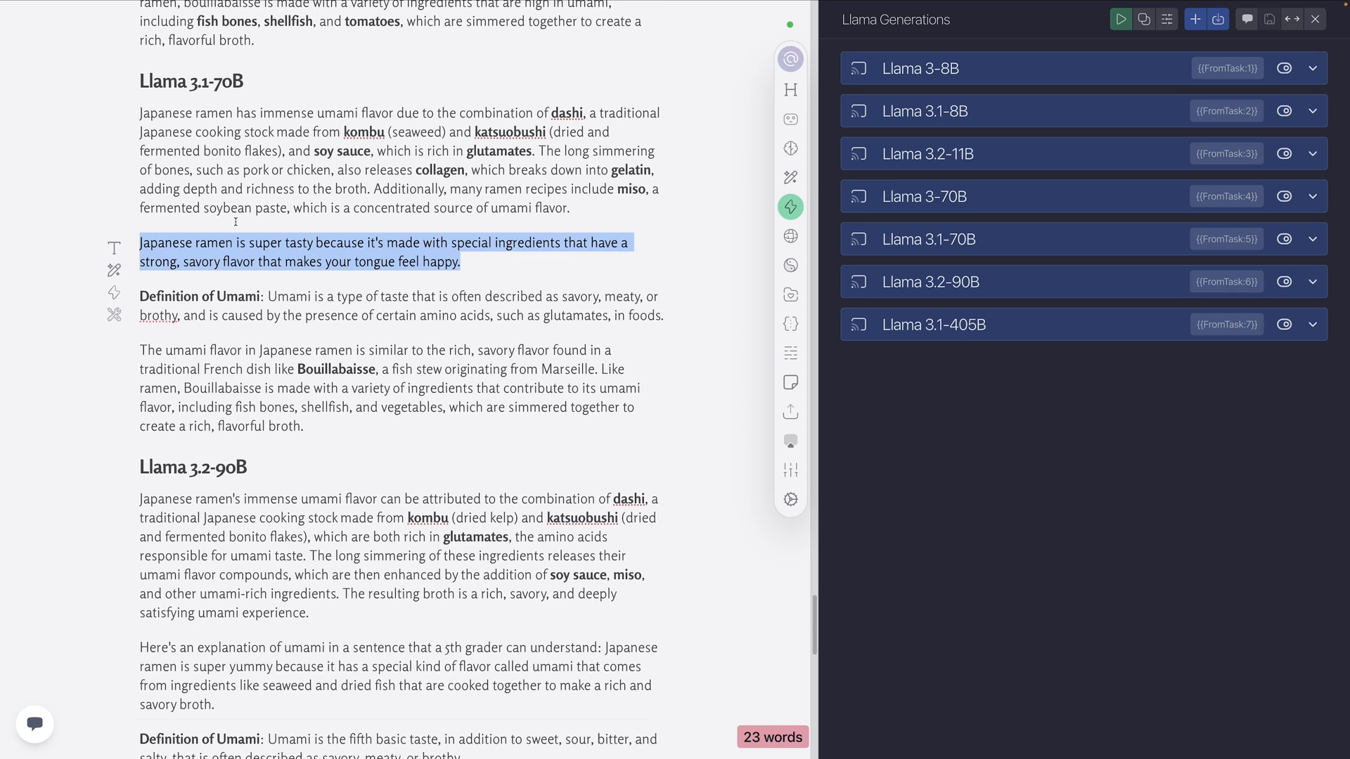
{"action": "left_click", "coordinate": [510, 263]}
{"action": "scroll", "coordinate": [417, 243], "scroll_direction": "down", "scroll_amount": 1}
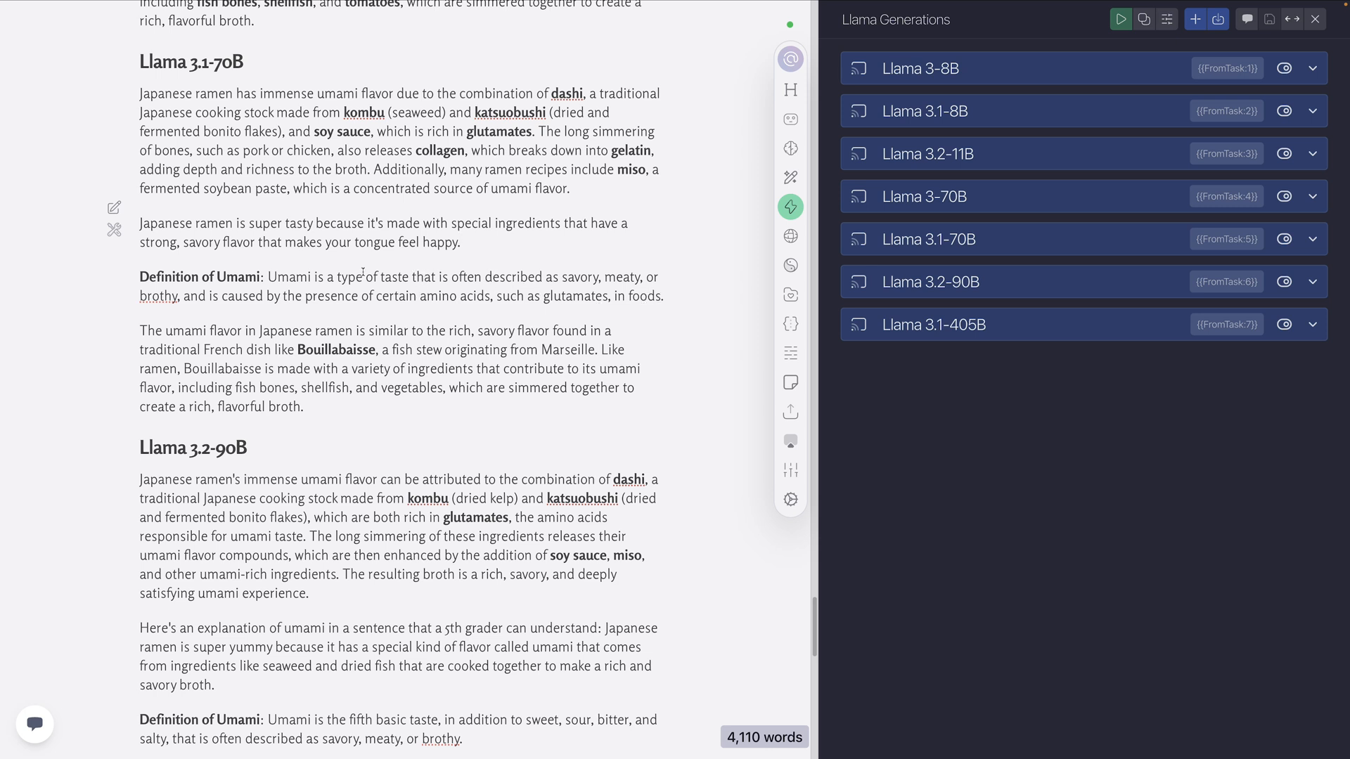
{"action": "scroll", "coordinate": [507, 283], "scroll_direction": "down", "scroll_amount": 2}
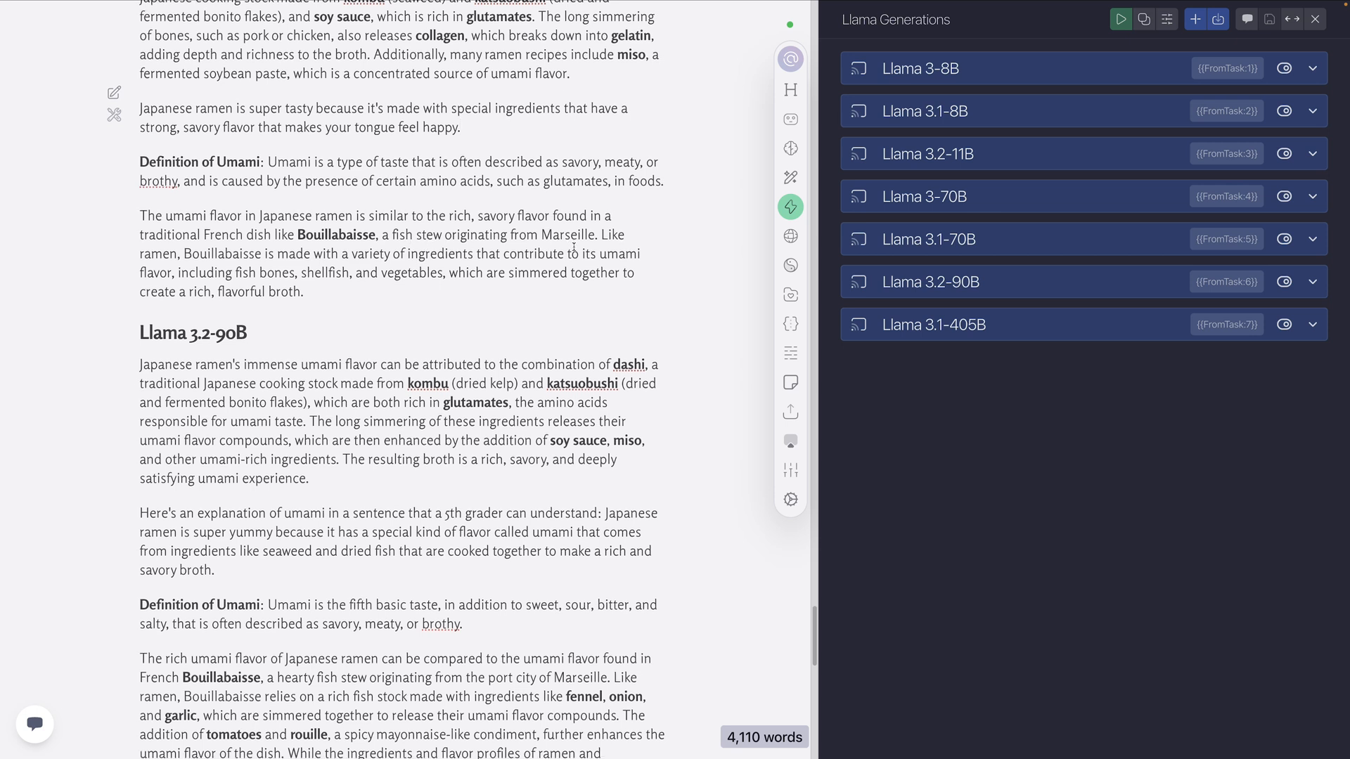
{"action": "scroll", "coordinate": [537, 274], "scroll_direction": "down", "scroll_amount": 1}
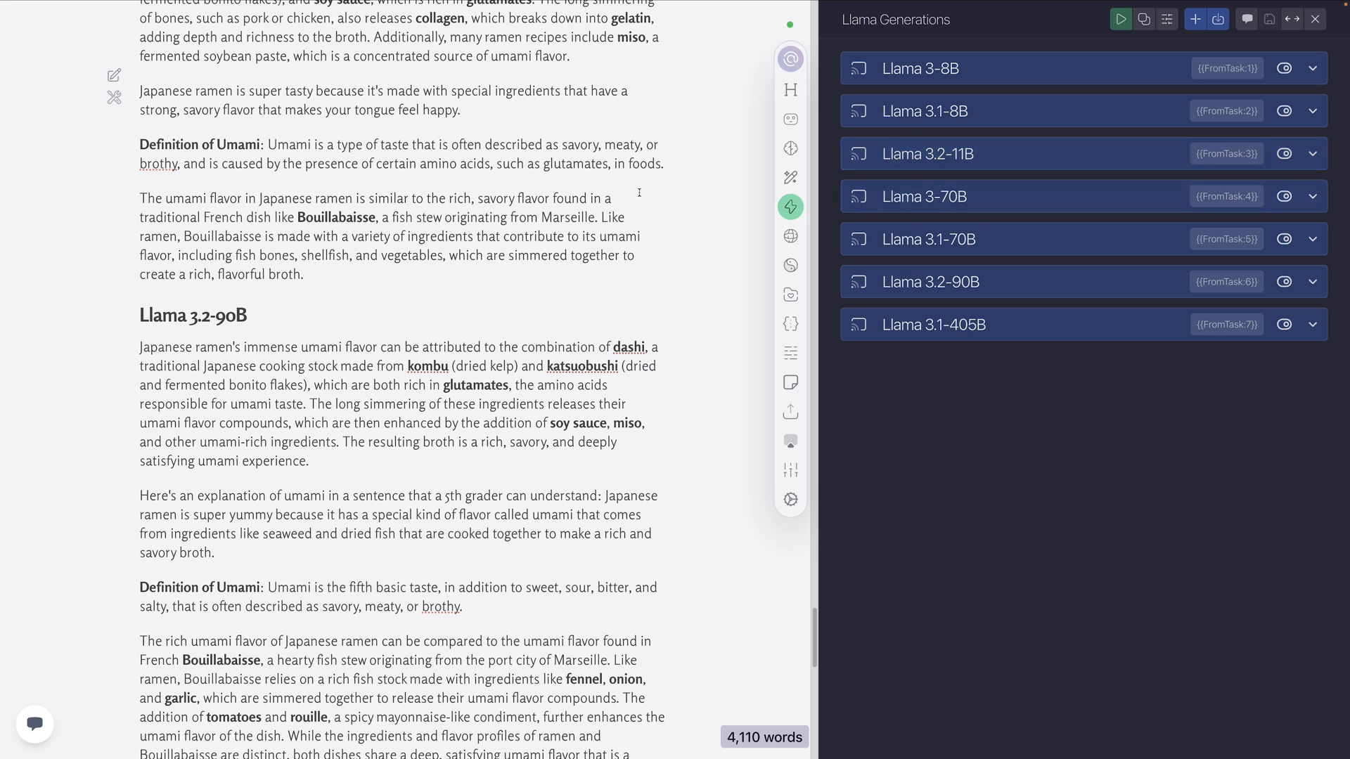
Review the Level 4 Llama 3.2-90B output, highlighting its explanation paragraph and the lead-in to the 5th grader sentence
{"action": "scroll", "coordinate": [346, 293], "scroll_direction": "down", "scroll_amount": 1}
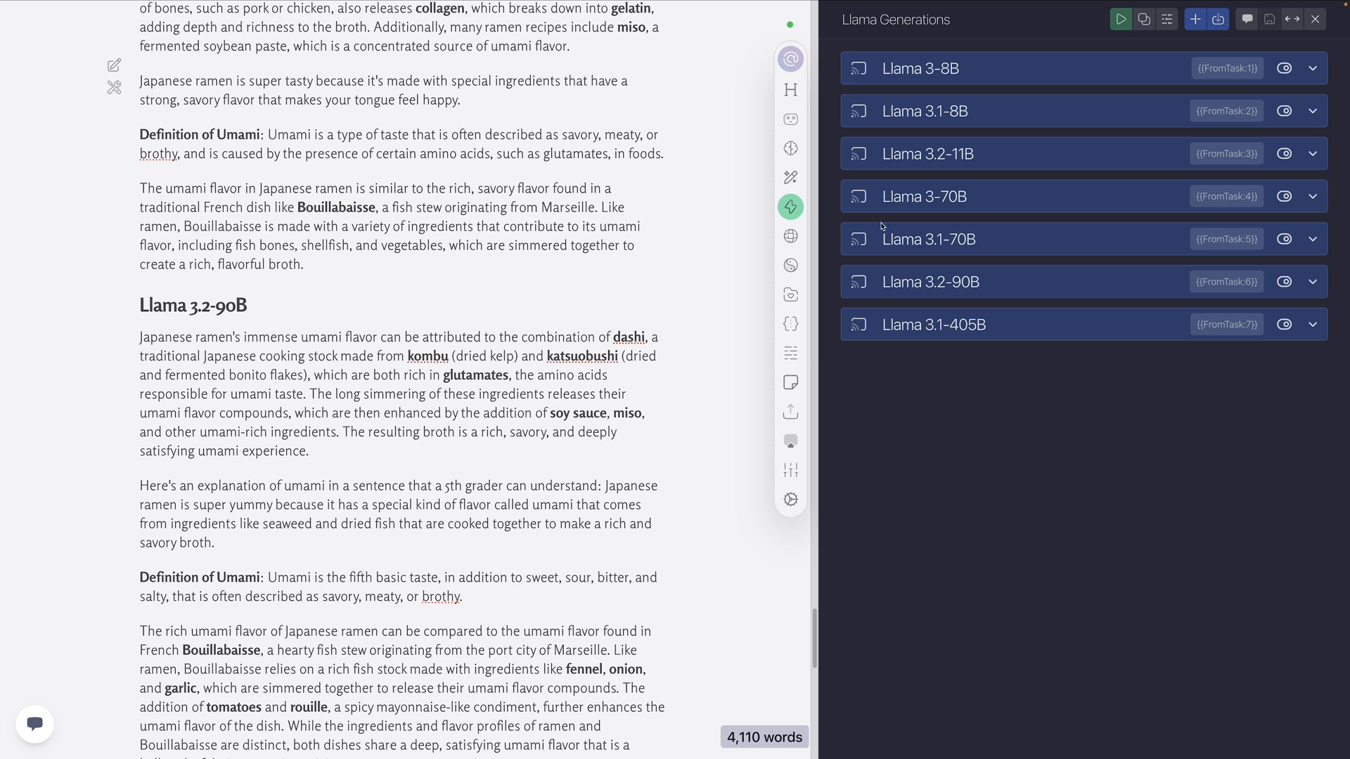
{"action": "scroll", "coordinate": [245, 242], "scroll_direction": "down", "scroll_amount": 5}
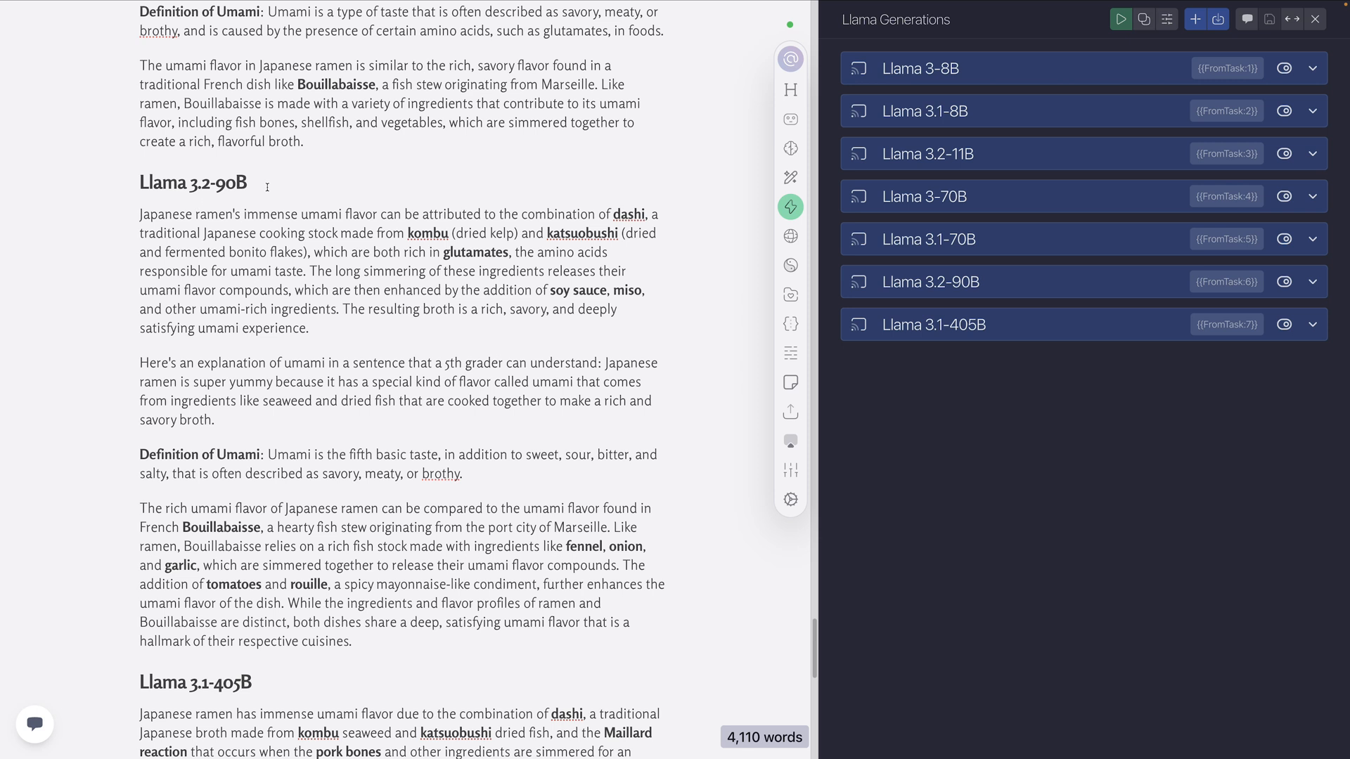
{"action": "scroll", "coordinate": [257, 189], "scroll_direction": "down", "scroll_amount": 2}
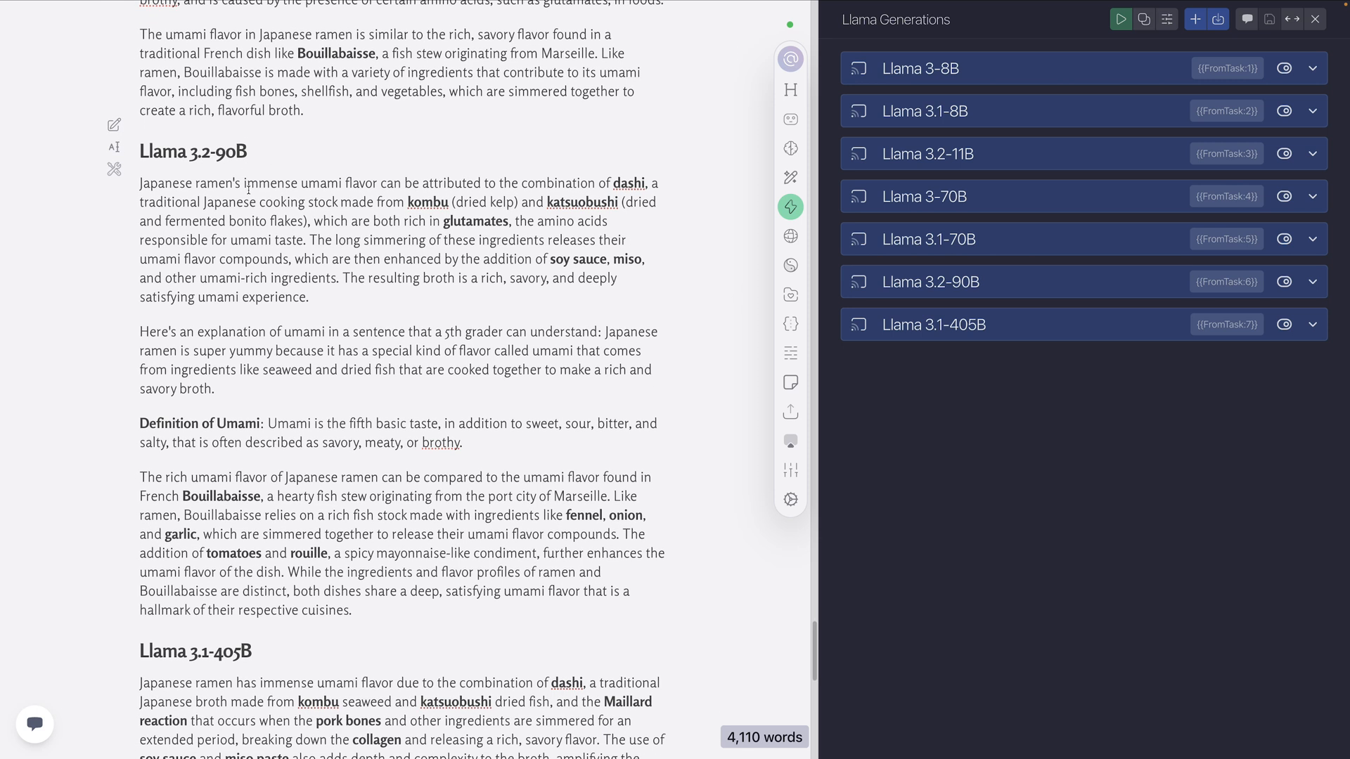
{"action": "triple_click", "coordinate": [415, 254]}
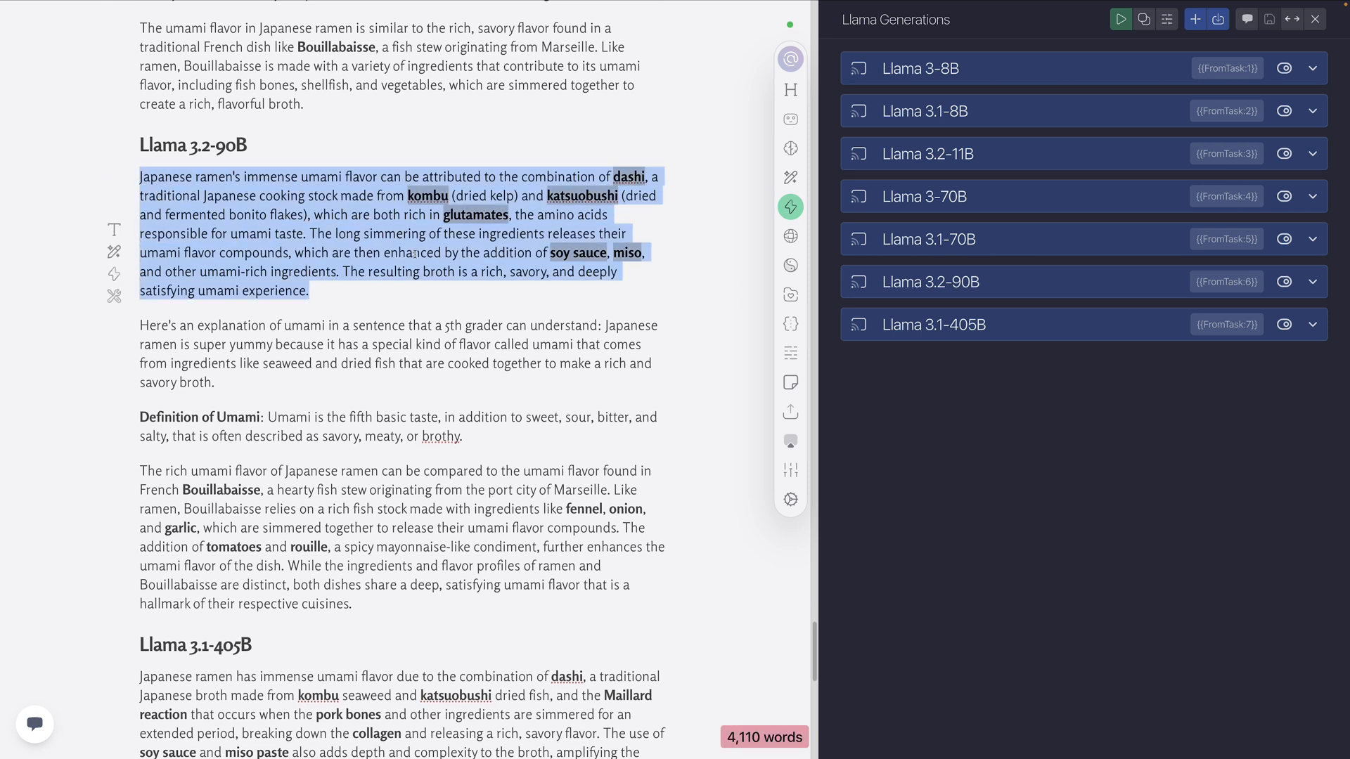
{"action": "scroll", "coordinate": [202, 241], "scroll_direction": "down", "scroll_amount": 3}
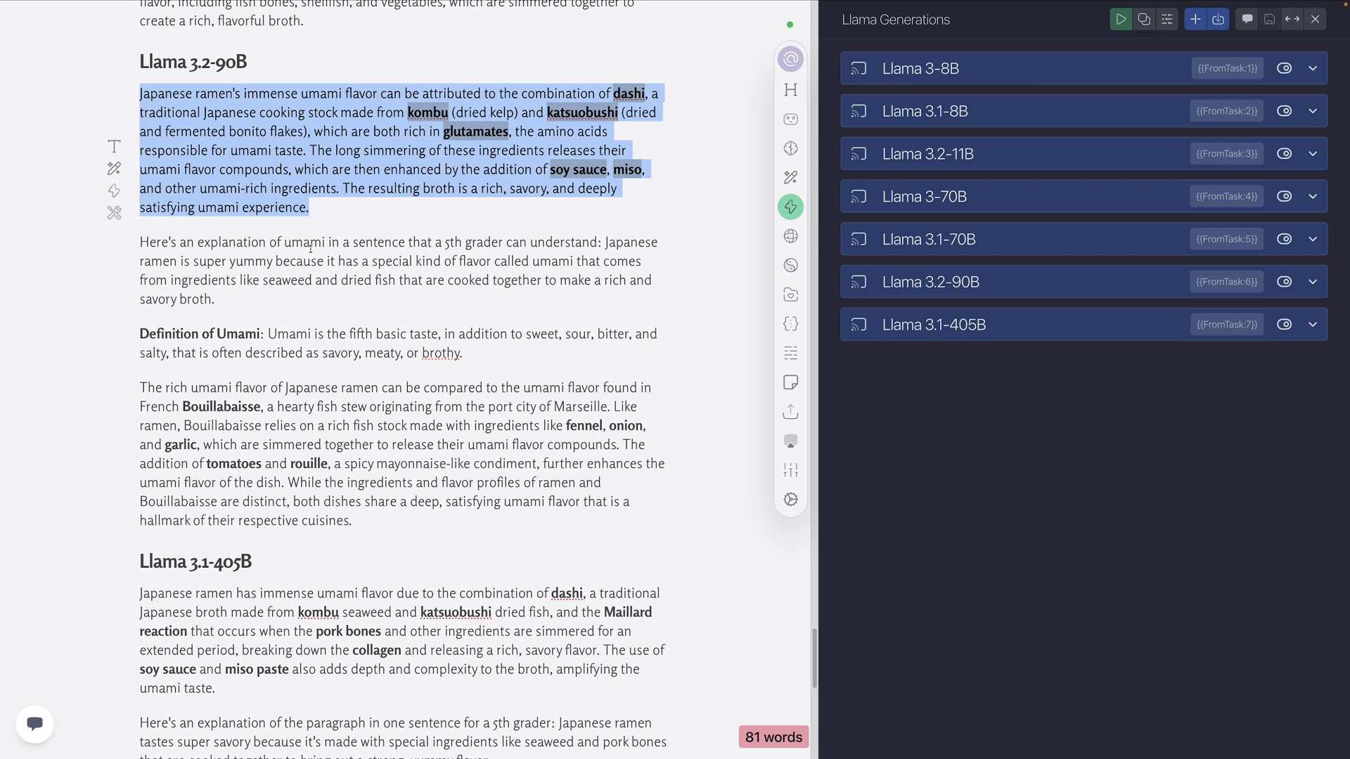
{"action": "left_click_drag", "start_coordinate": [603, 242], "coordinate": [140, 242]}
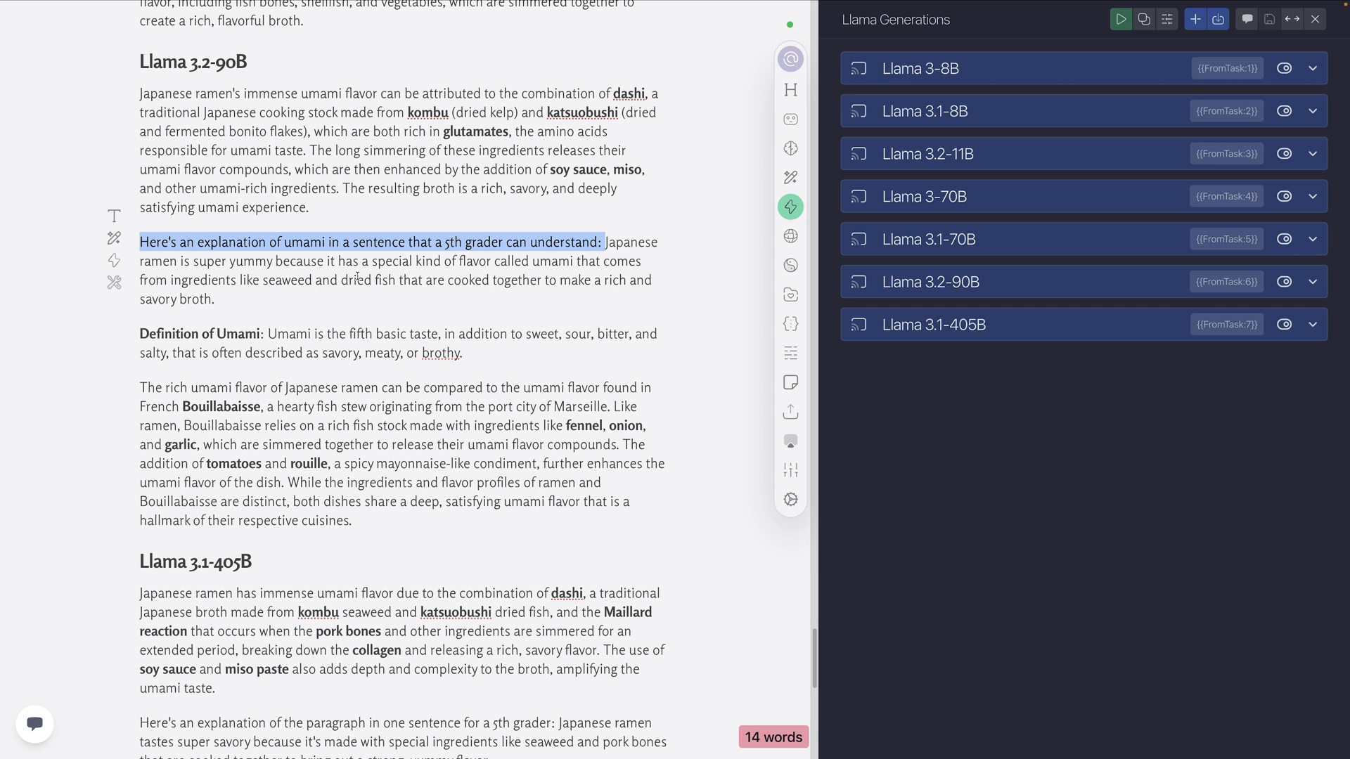
{"action": "left_click", "coordinate": [249, 300]}
Examine the Level 4 Llama 3.2-90B umami definition and dish comparison, and highlight the 5th grader sentence's lead-in once more
{"action": "scroll", "coordinate": [316, 297], "scroll_direction": "down", "scroll_amount": 3}
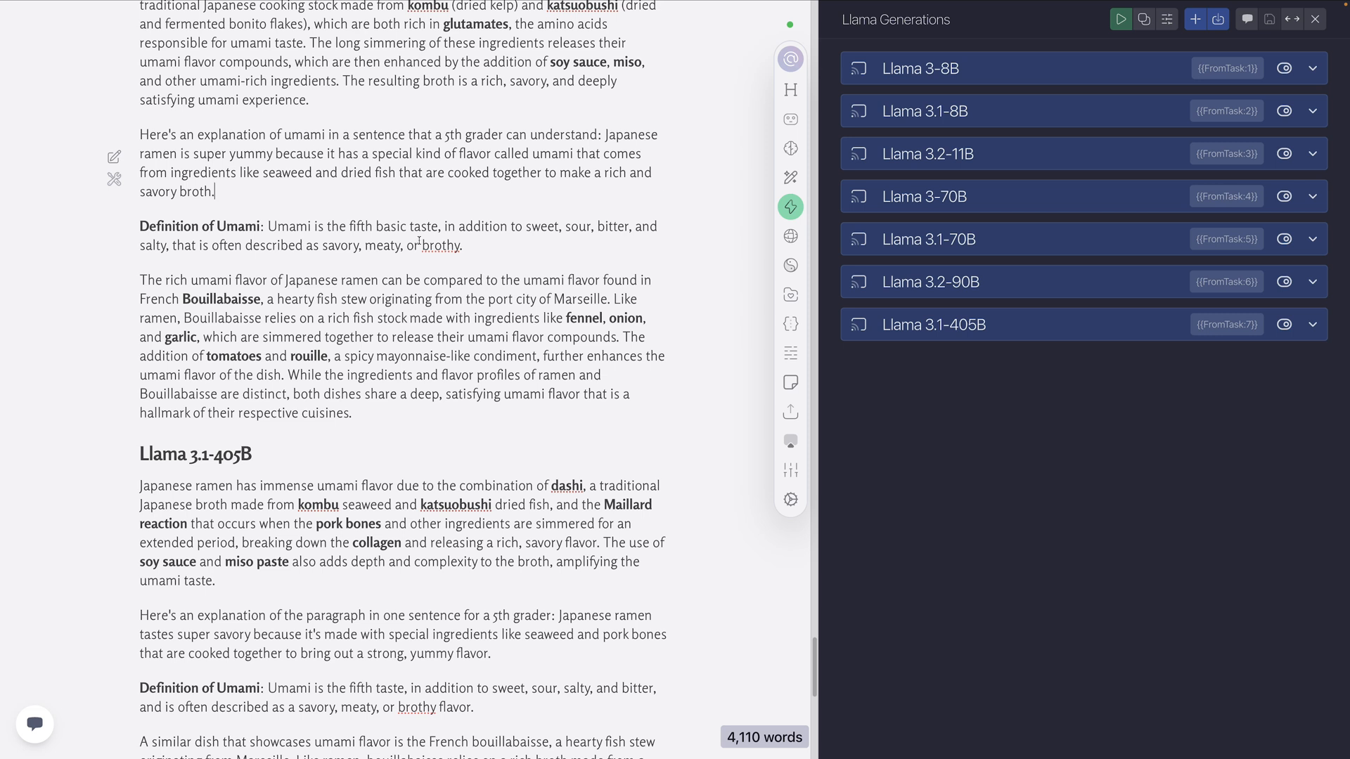
{"action": "left_click_drag", "start_coordinate": [477, 248], "coordinate": [266, 245]}
{"action": "scroll", "coordinate": [512, 271], "scroll_direction": "down", "scroll_amount": 1}
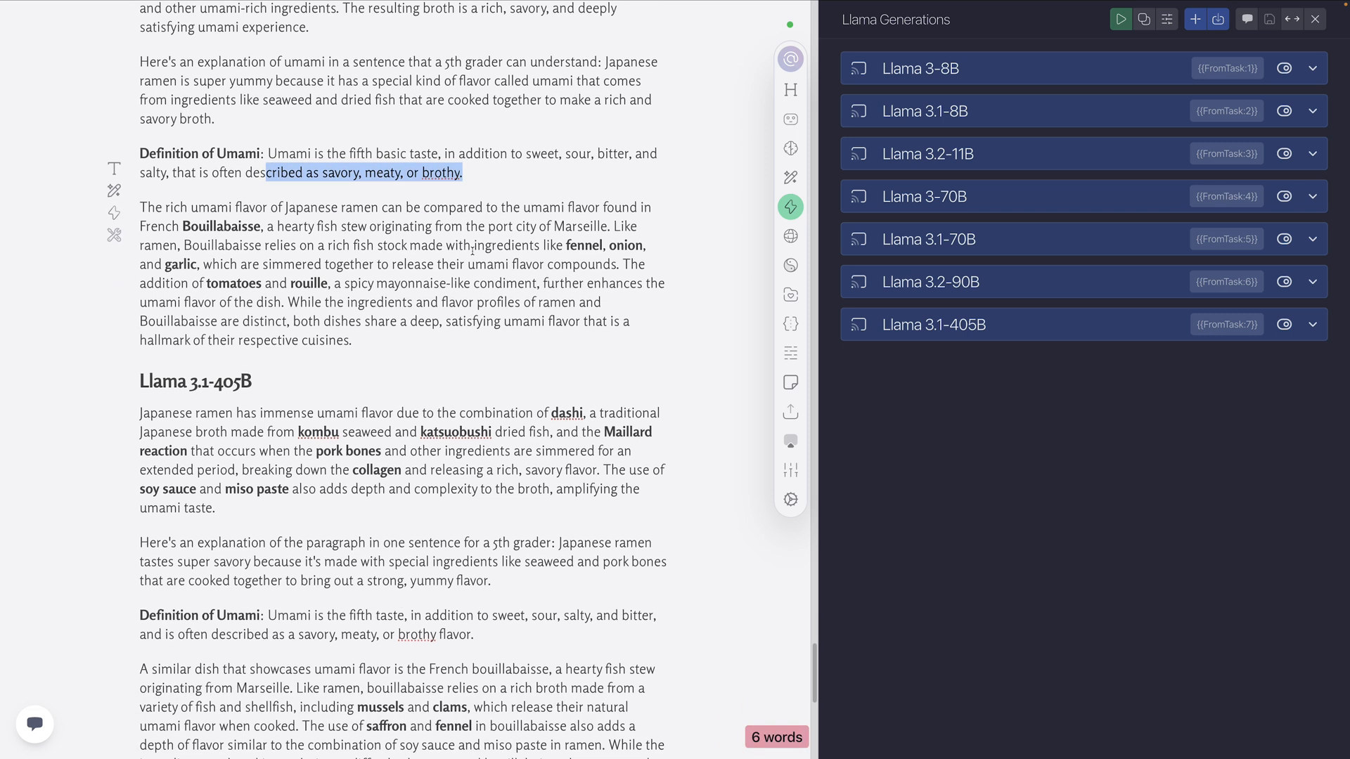
{"action": "left_click", "coordinate": [426, 226]}
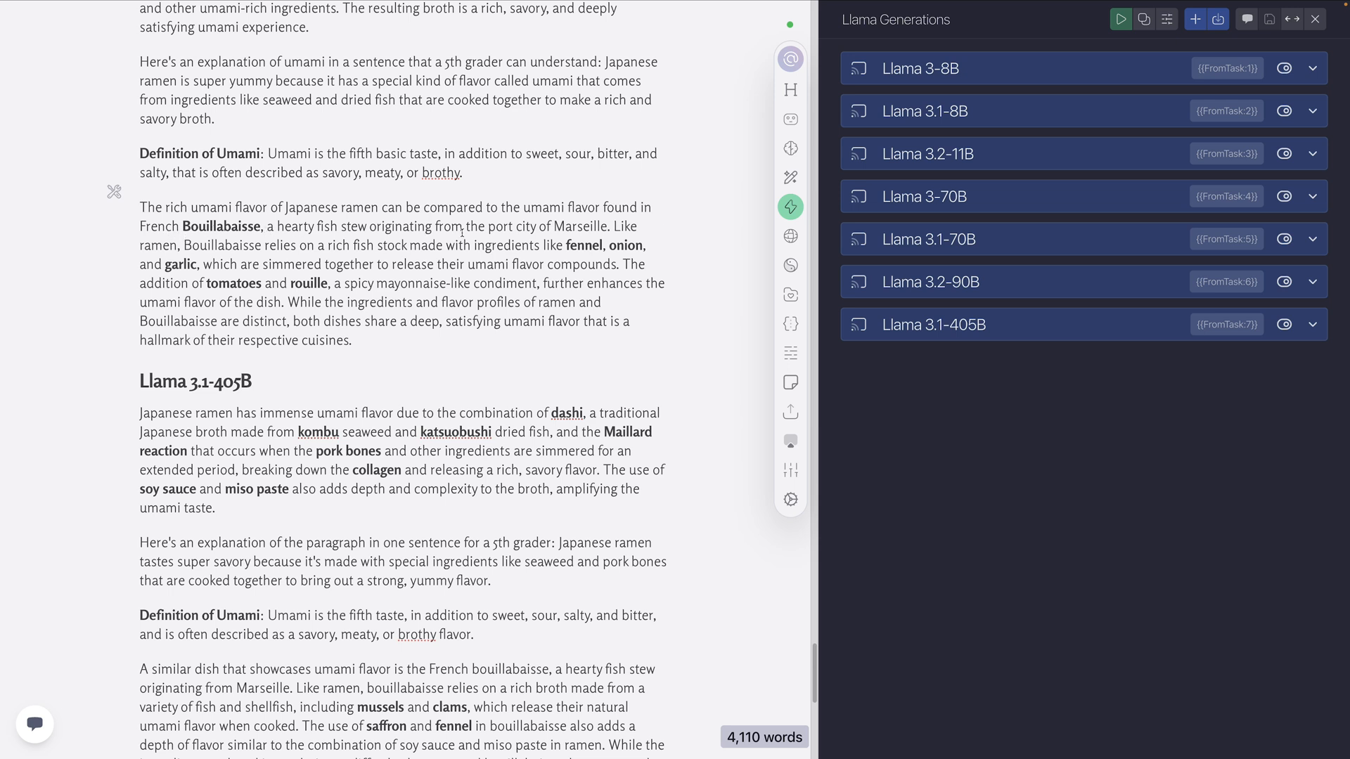
{"action": "scroll", "coordinate": [520, 246], "scroll_direction": "down", "scroll_amount": 1}
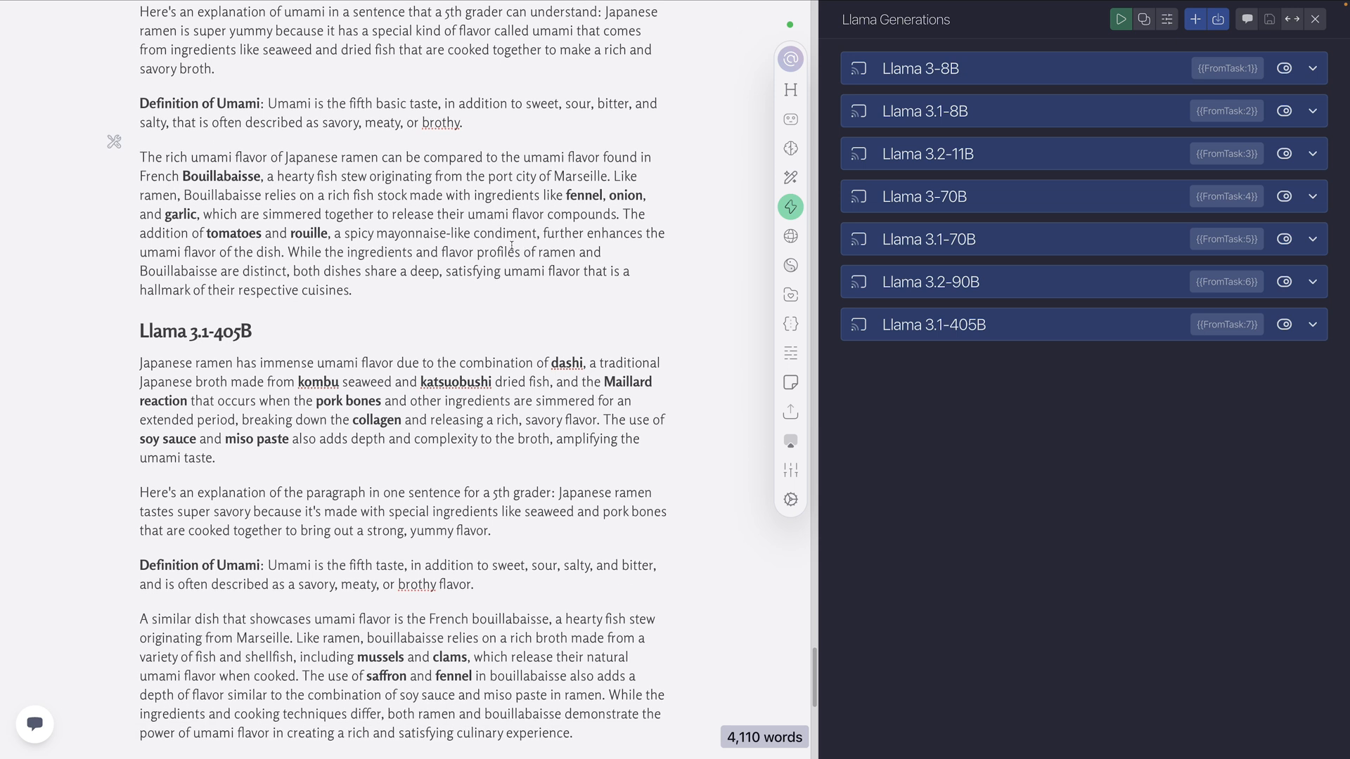
{"action": "scroll", "coordinate": [380, 218], "scroll_direction": "up", "scroll_amount": 3}
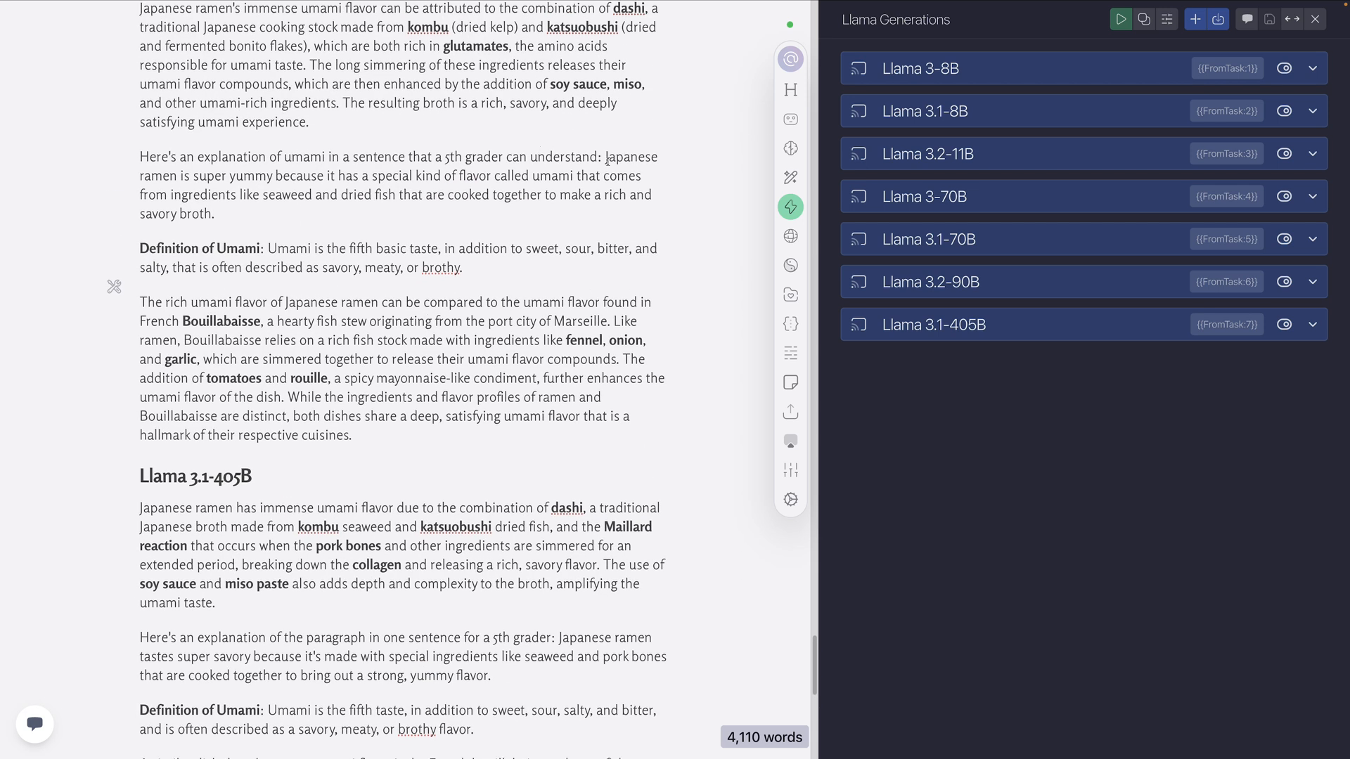
{"action": "left_click_drag", "start_coordinate": [607, 161], "coordinate": [139, 159]}
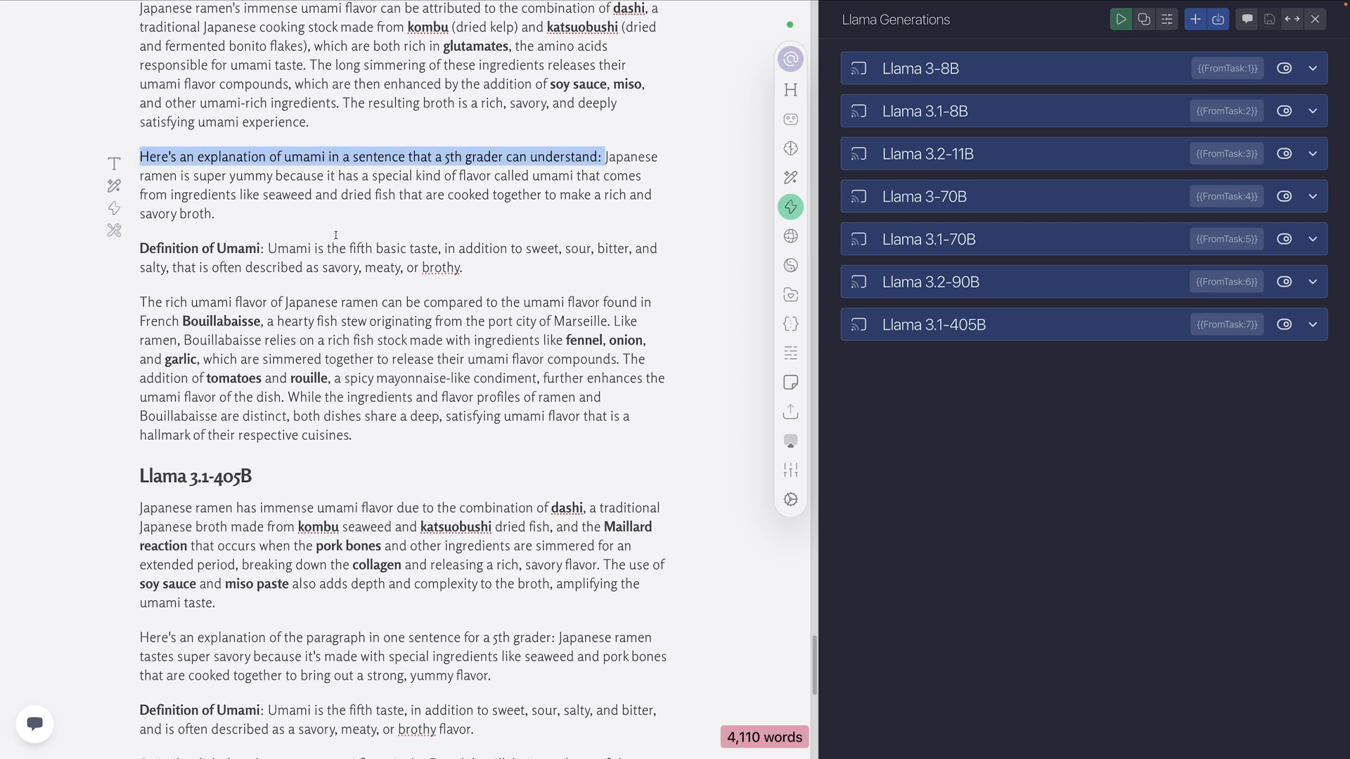
Review the Level 4 Llama 3.1-405B output, highlighting its explanation paragraph and the lead-in to the 5th grader sentence
{"action": "scroll", "coordinate": [336, 235], "scroll_direction": "down", "scroll_amount": 6}
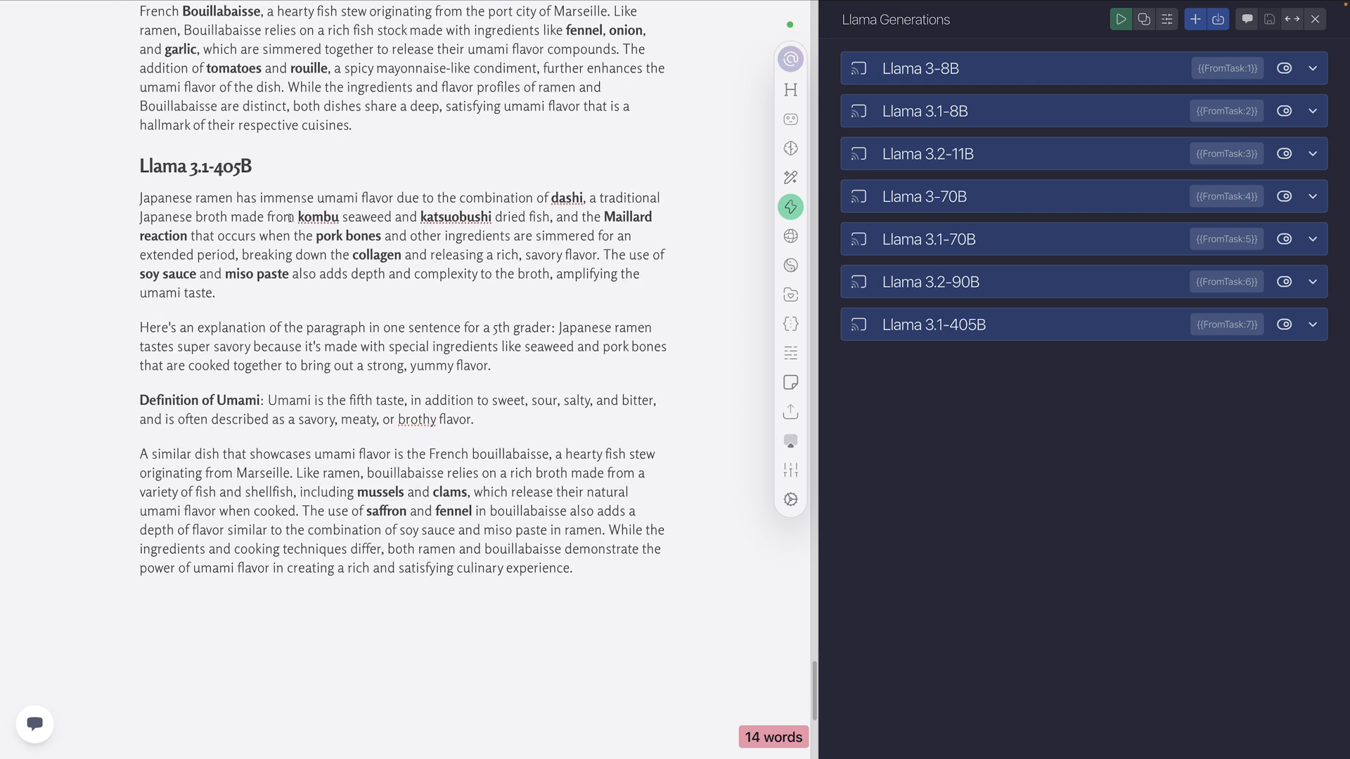
{"action": "scroll", "coordinate": [290, 218], "scroll_direction": "down", "scroll_amount": 1}
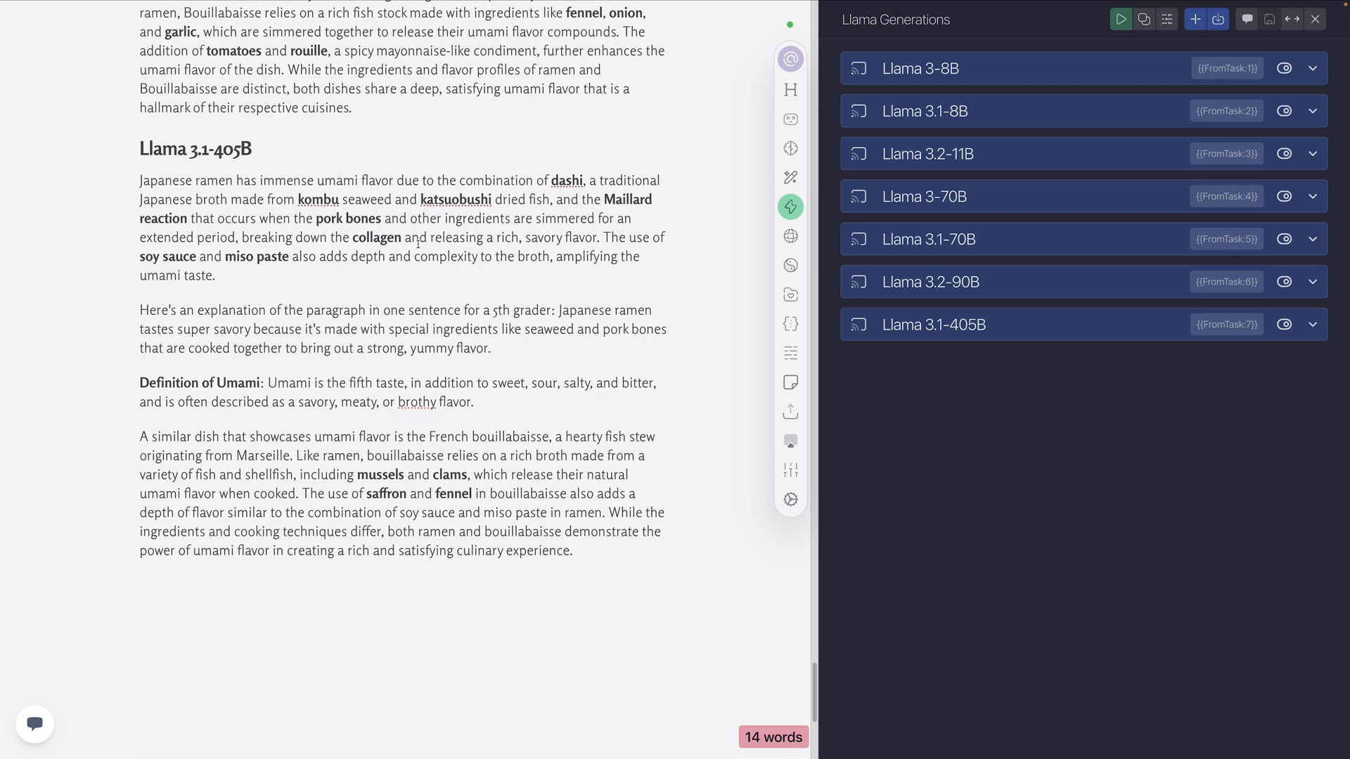
{"action": "left_click_drag", "start_coordinate": [239, 274], "coordinate": [140, 181]}
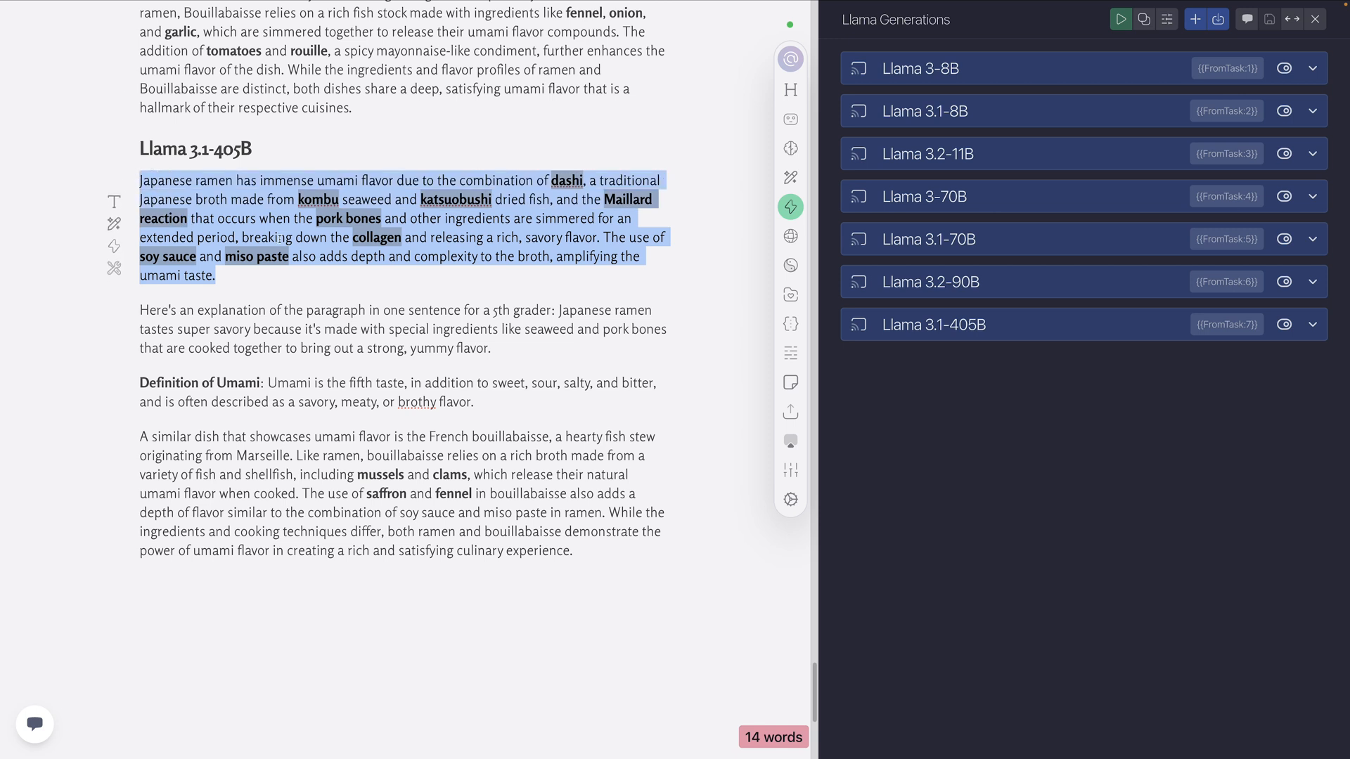
{"action": "left_click_drag", "start_coordinate": [557, 310], "coordinate": [140, 310]}
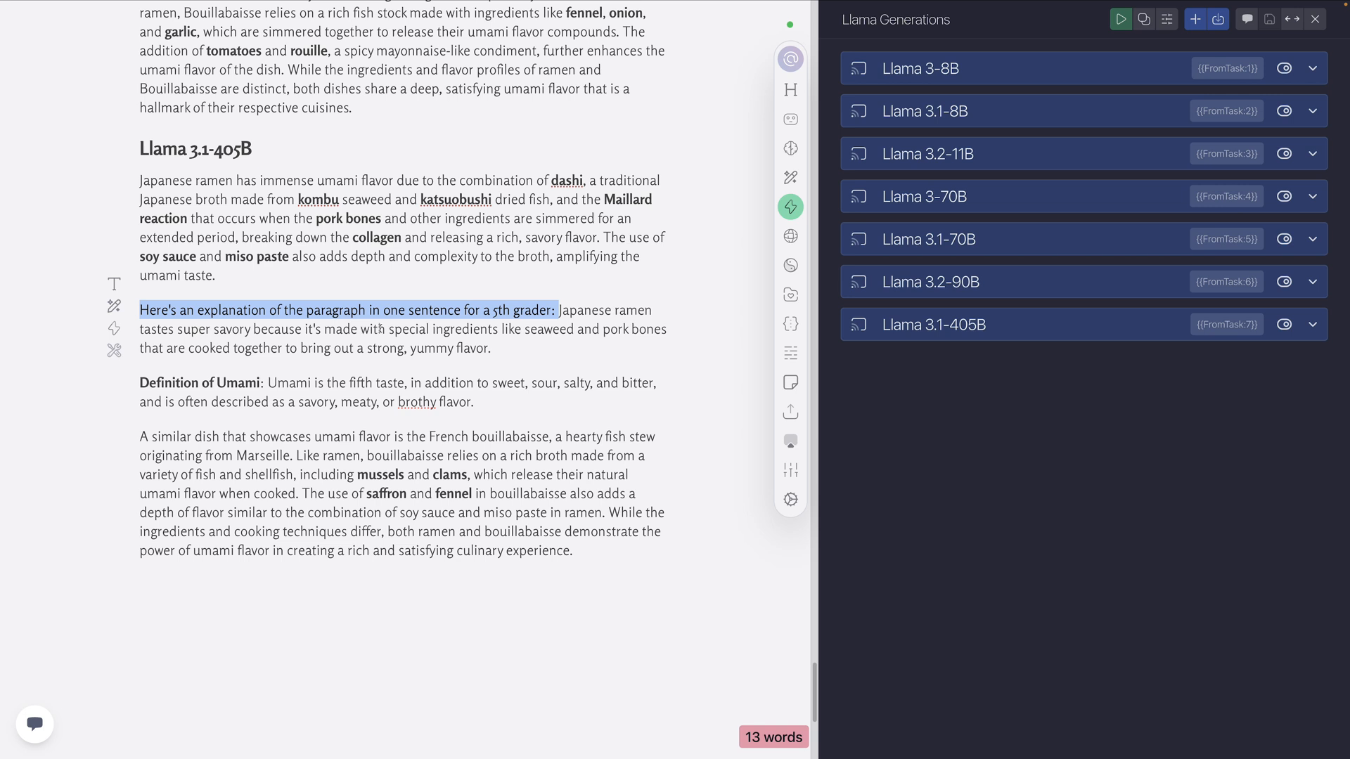
{"action": "left_click", "coordinate": [512, 348]}
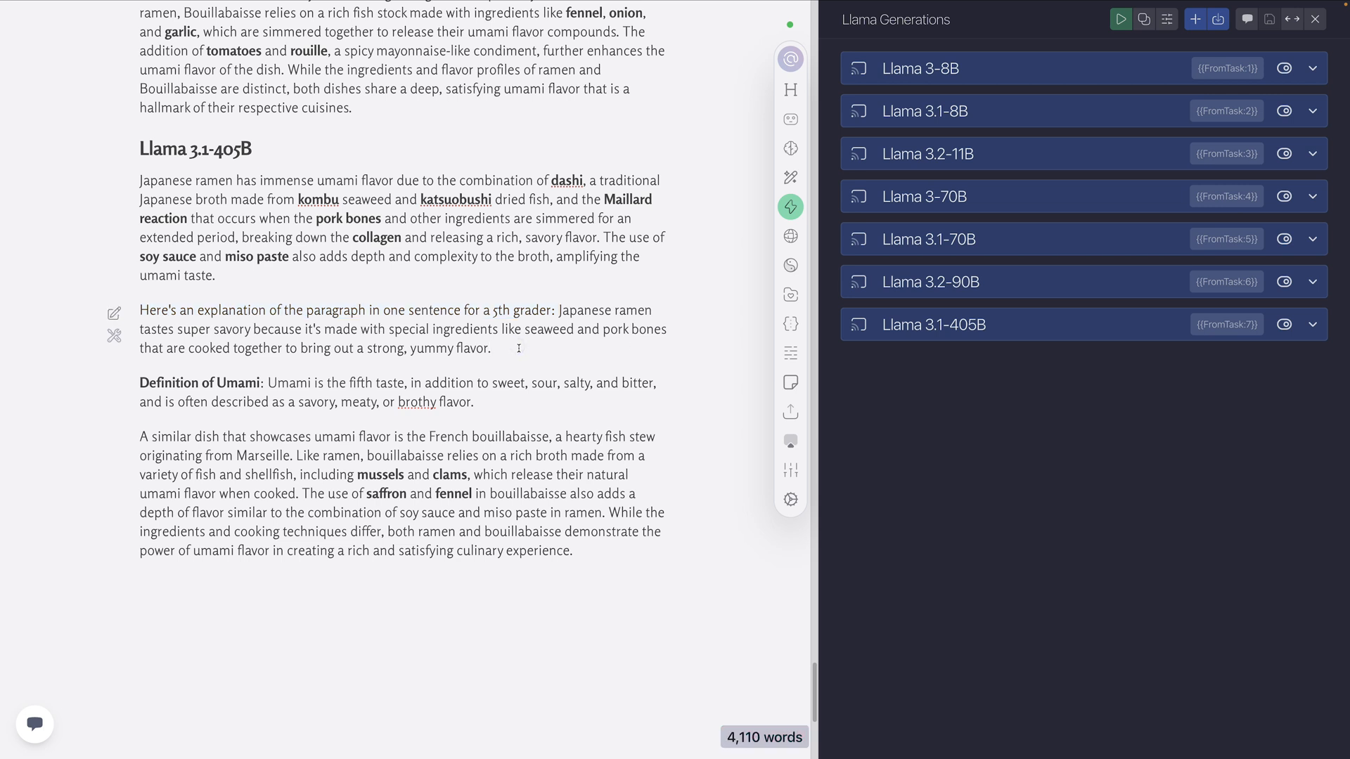
Highlight the Level 4 Llama 3.1-405B umami definition and read its paragraph comparing ramen with another country's dish
{"action": "scroll", "coordinate": [519, 349], "scroll_direction": "down", "scroll_amount": 1}
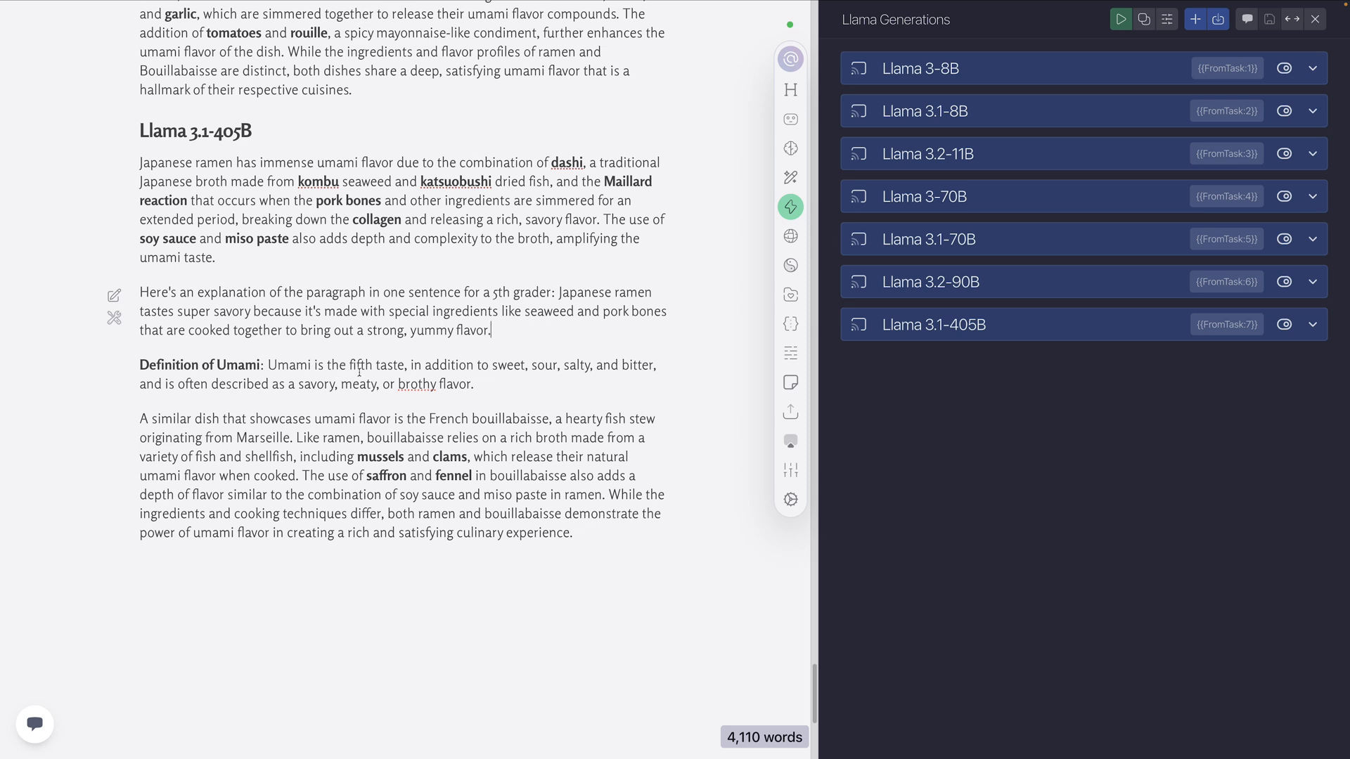
{"action": "left_click_drag", "start_coordinate": [477, 385], "coordinate": [268, 365]}
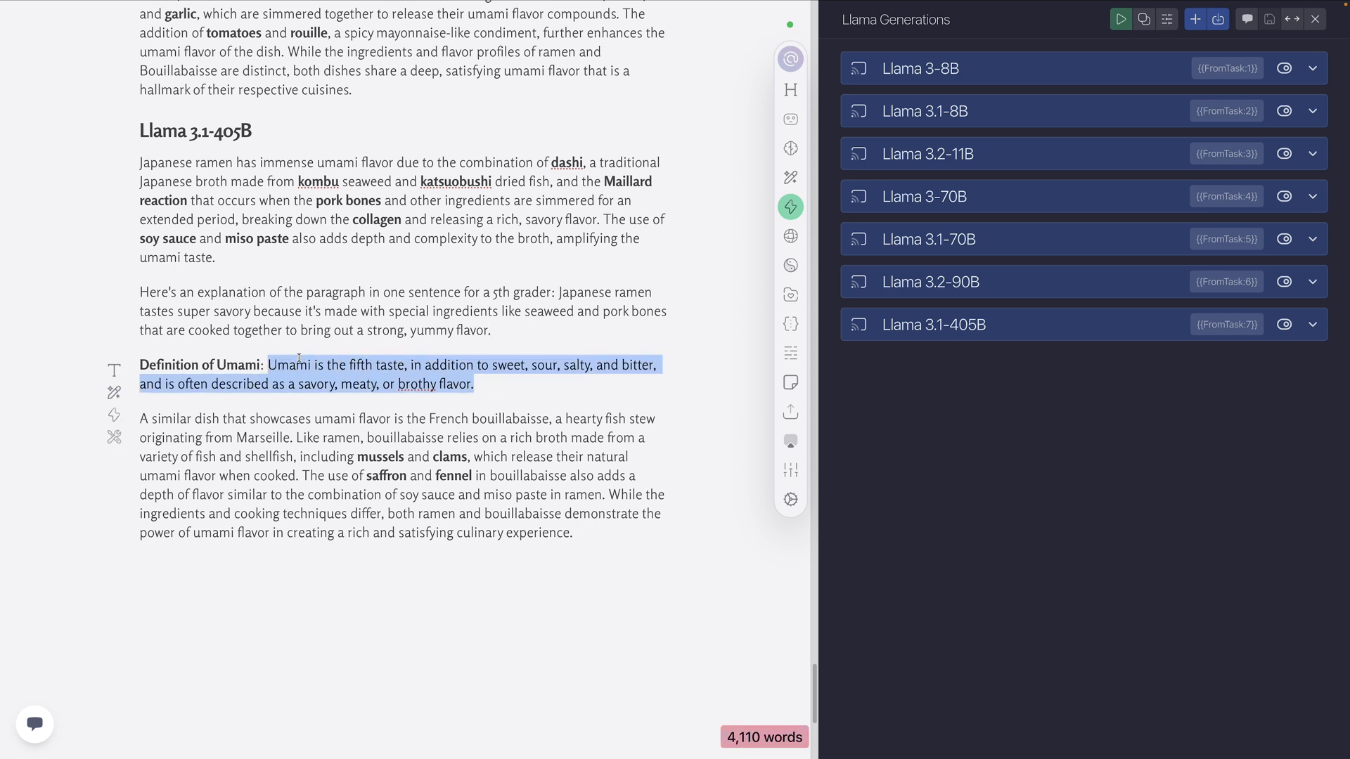
{"action": "left_click", "coordinate": [265, 417]}
{"action": "scroll", "coordinate": [266, 418], "scroll_direction": "down", "scroll_amount": 3}
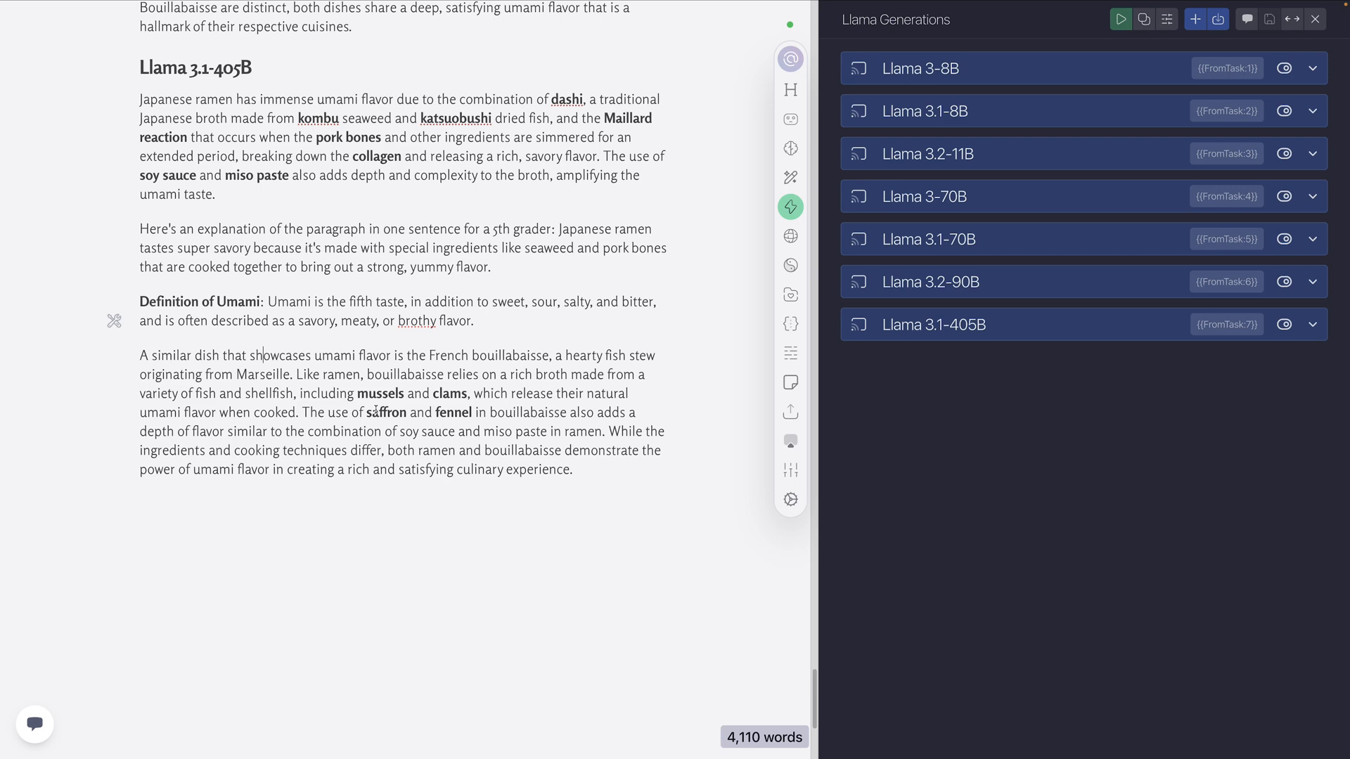
Look back over the Level 4 outputs from Llama 3.1-405B up to Llama 3.1-8B to compare the models
{"action": "scroll", "coordinate": [576, 452], "scroll_direction": "up", "scroll_amount": 10}
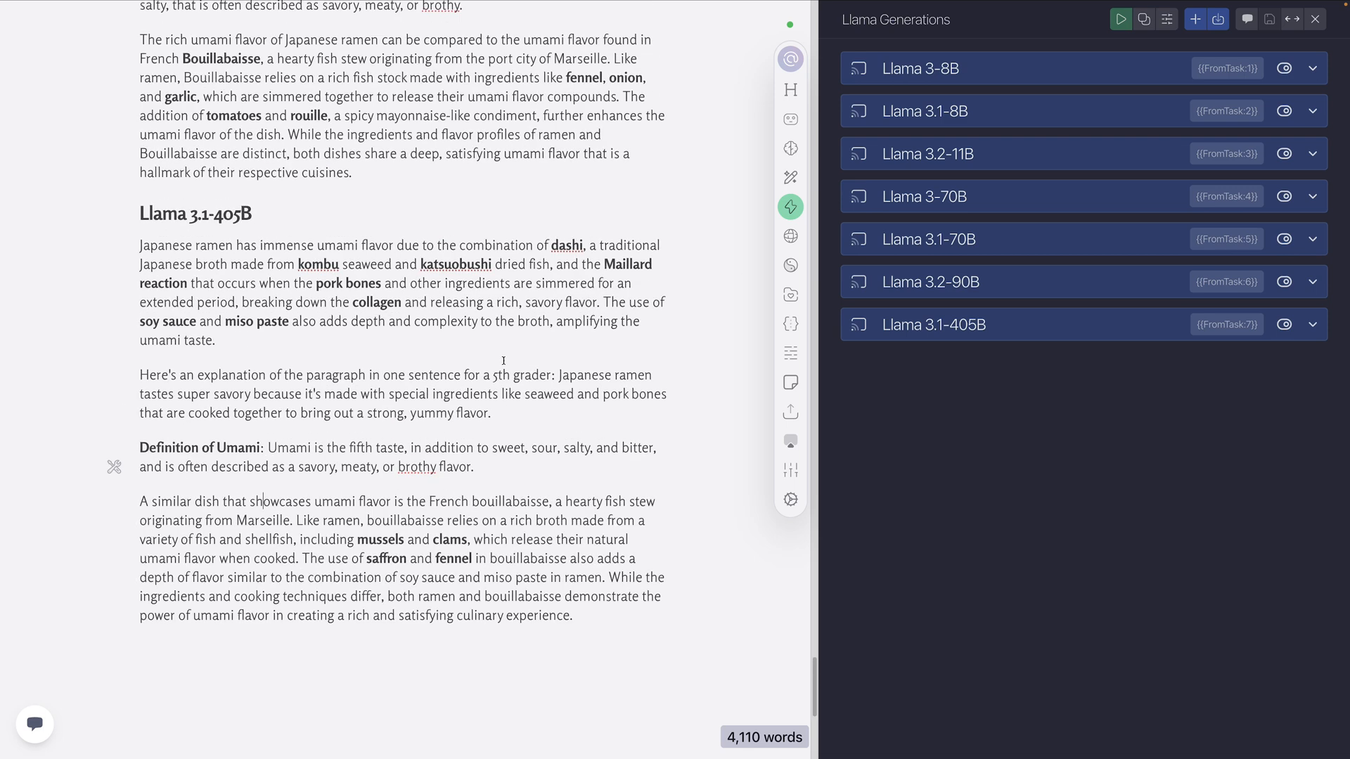
{"action": "scroll", "coordinate": [485, 380], "scroll_direction": "up", "scroll_amount": 8}
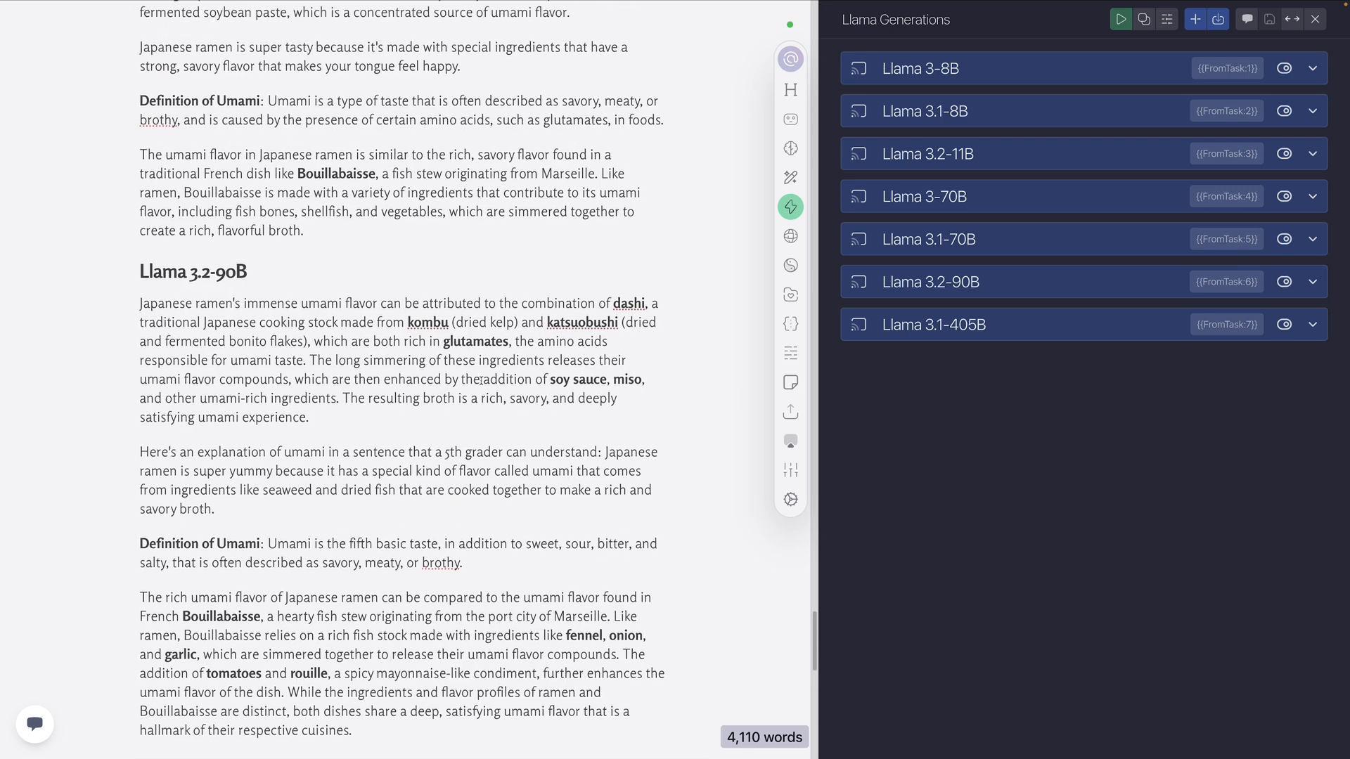
{"action": "scroll", "coordinate": [362, 274], "scroll_direction": "up", "scroll_amount": 5}
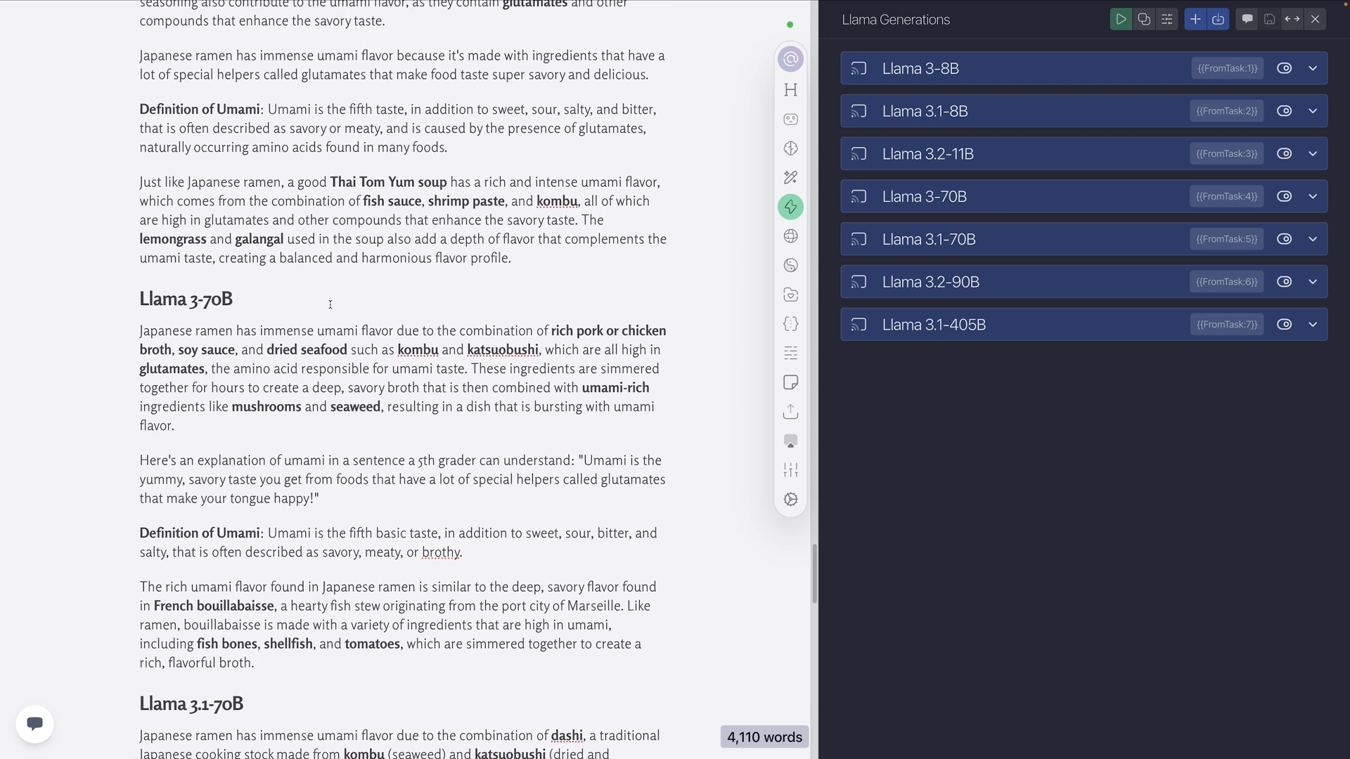
{"action": "scroll", "coordinate": [329, 305], "scroll_direction": "up", "scroll_amount": 1}
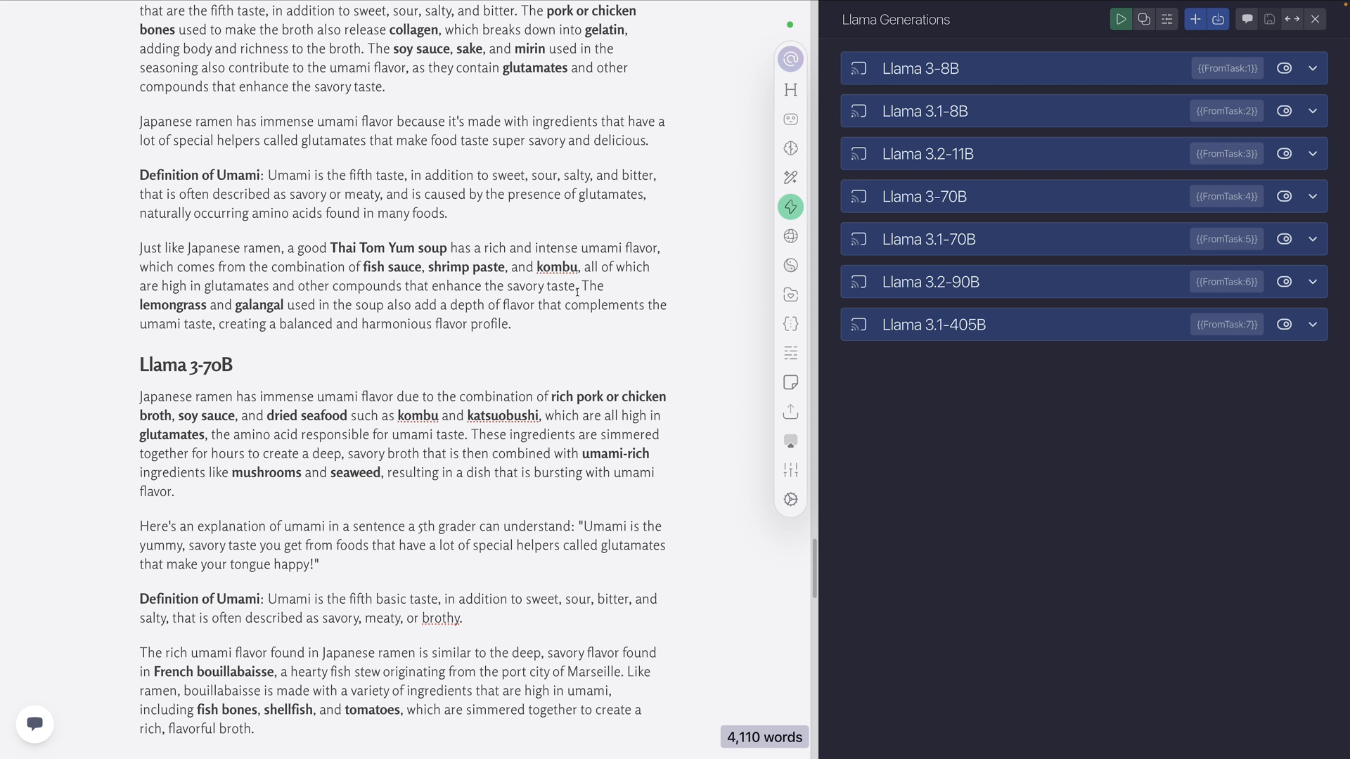
{"action": "scroll", "coordinate": [576, 291], "scroll_direction": "up", "scroll_amount": 3}
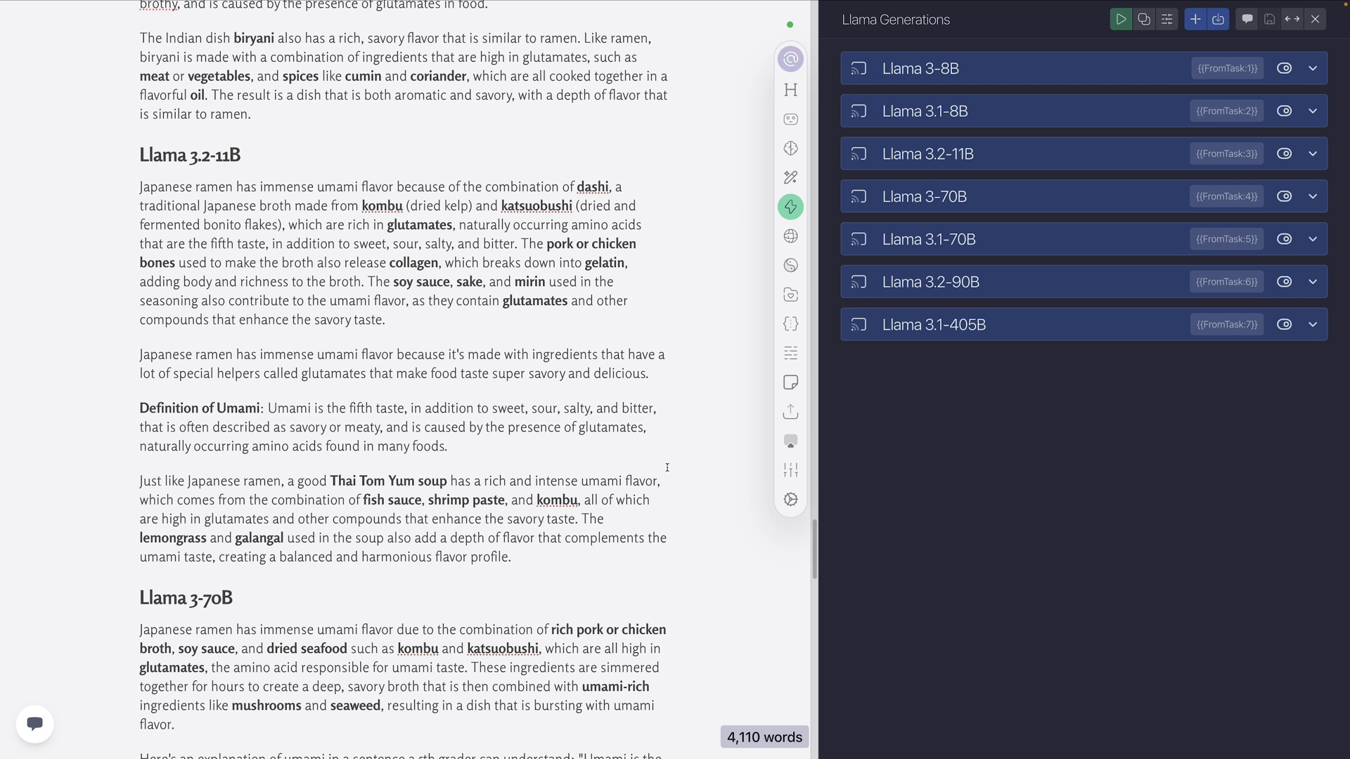
{"action": "scroll", "coordinate": [747, 523], "scroll_direction": "up", "scroll_amount": 4}
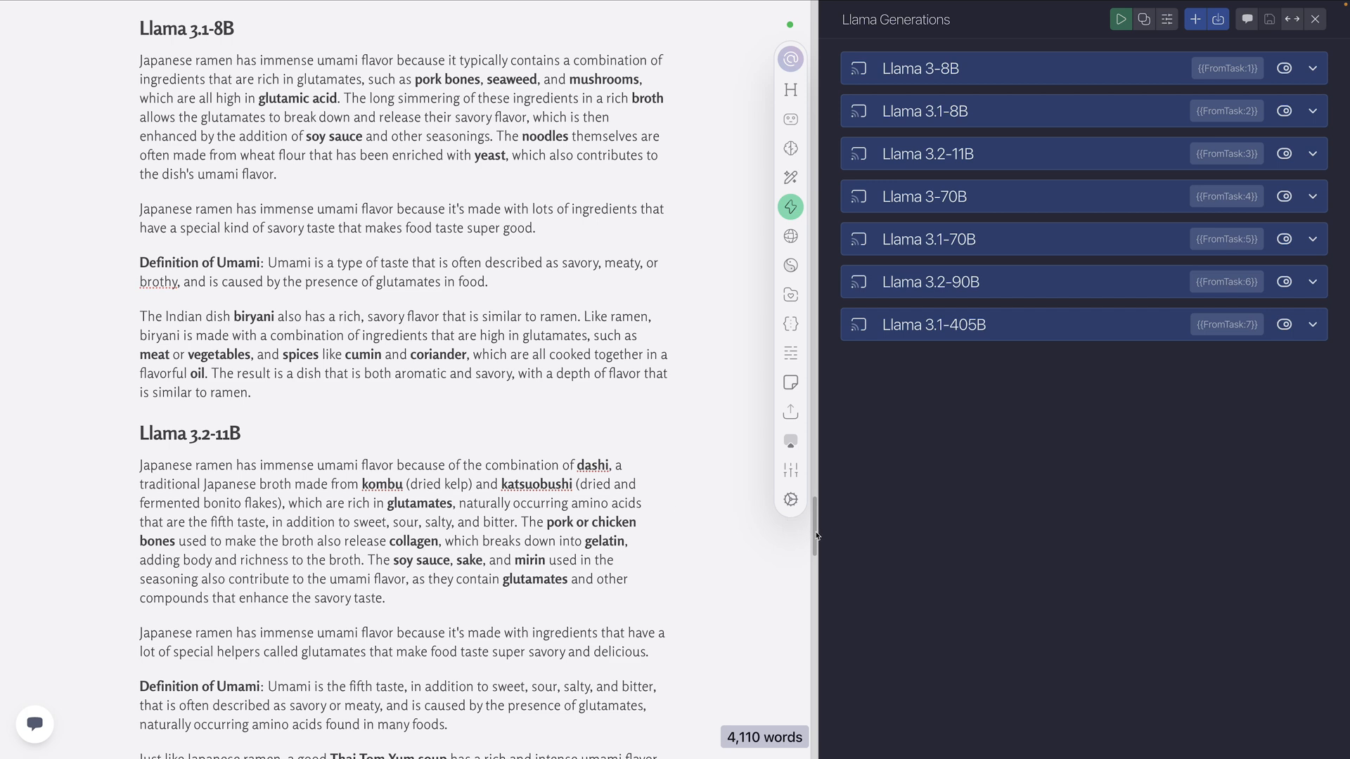
Return to the Level 2 results and compare the models' explanation paragraphs and 5th grader sentences
{"action": "left_click_drag", "start_coordinate": [816, 536], "coordinate": [852, 169]}
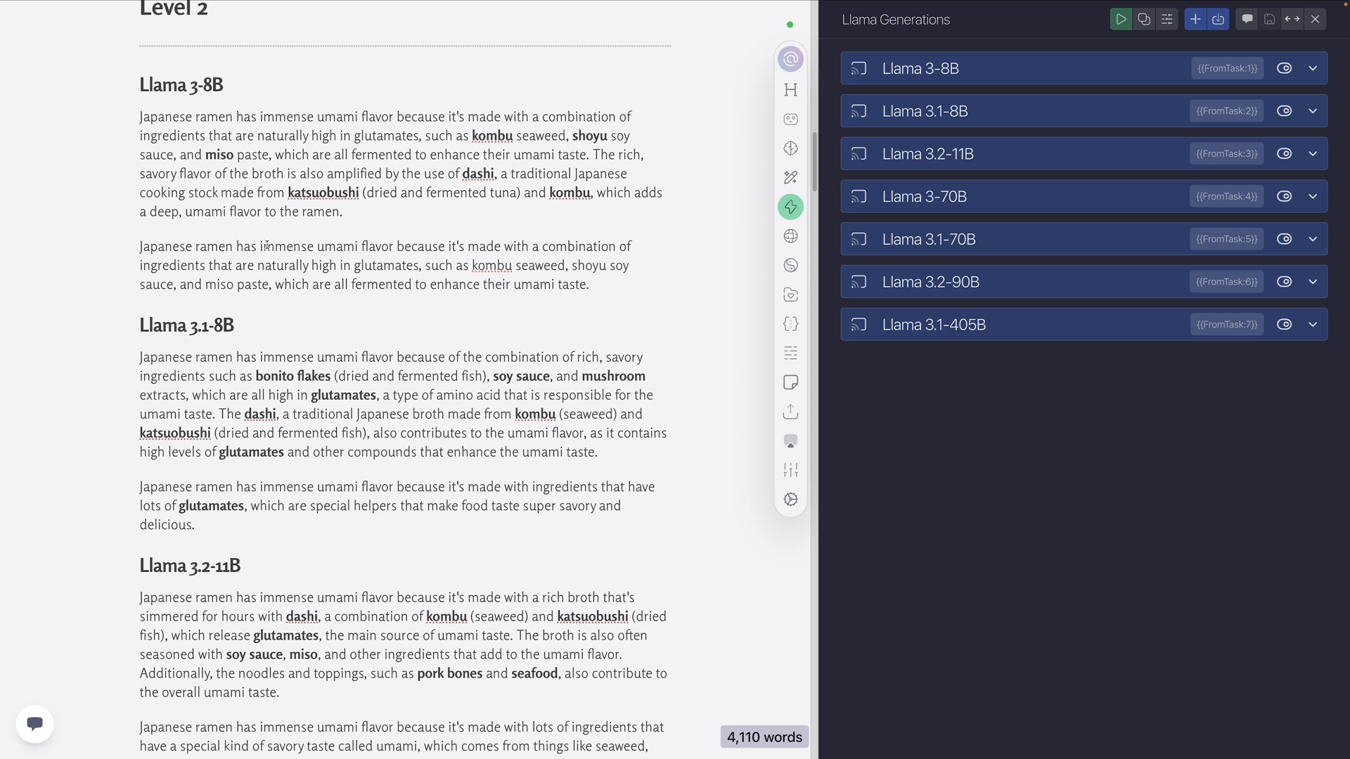
{"action": "scroll", "coordinate": [267, 245], "scroll_direction": "down", "scroll_amount": 5}
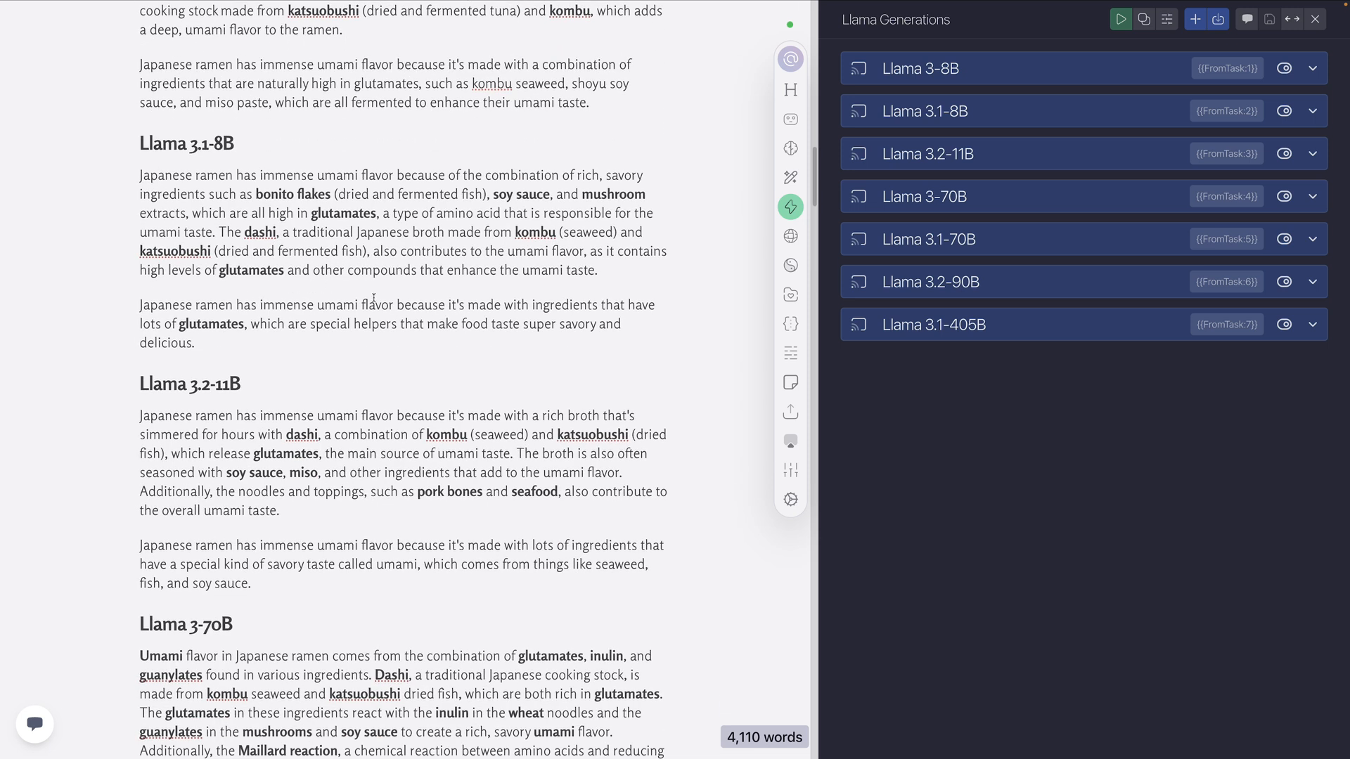
{"action": "scroll", "coordinate": [422, 384], "scroll_direction": "down", "scroll_amount": 18}
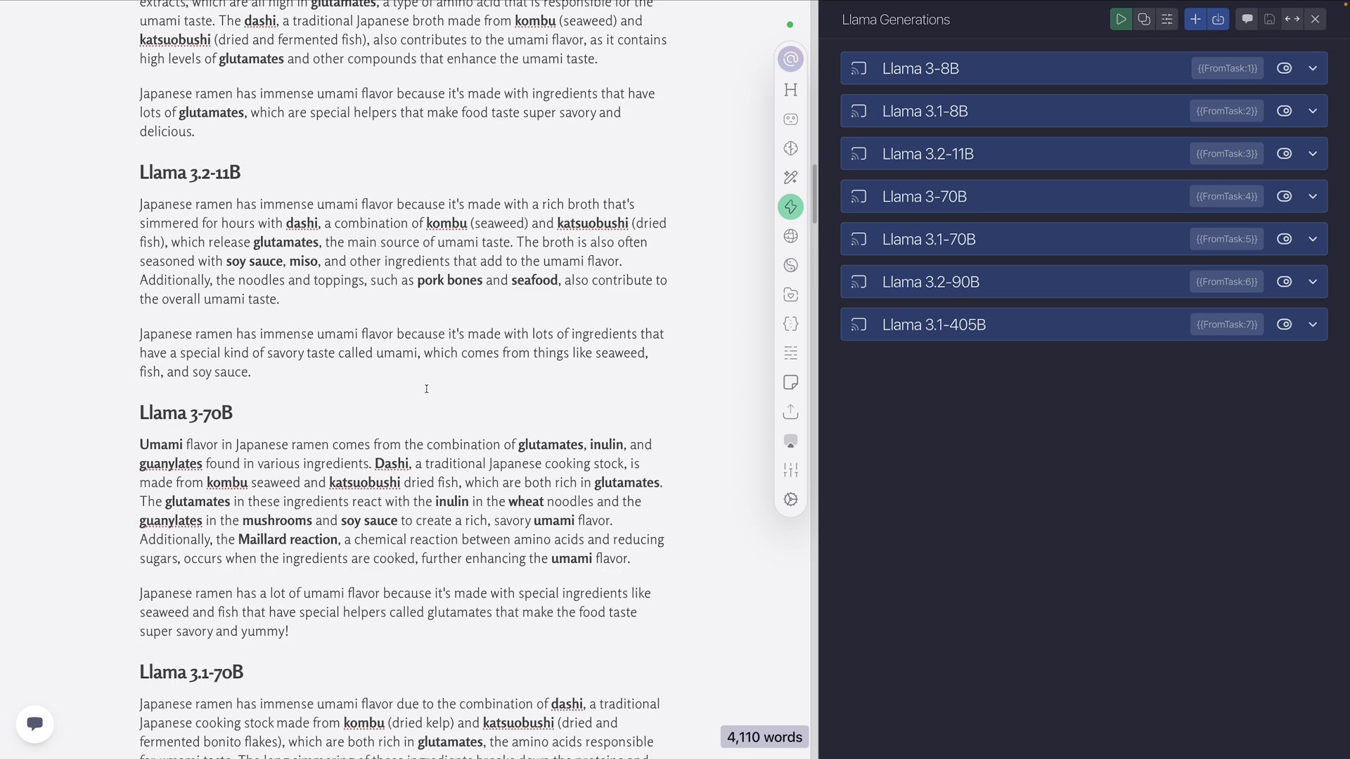
Compare the Level 3 outputs across the models, highlighting the "Definition of Umami" label in the Llama 3.1-8B output
{"action": "scroll", "coordinate": [429, 392], "scroll_direction": "down", "scroll_amount": 20}
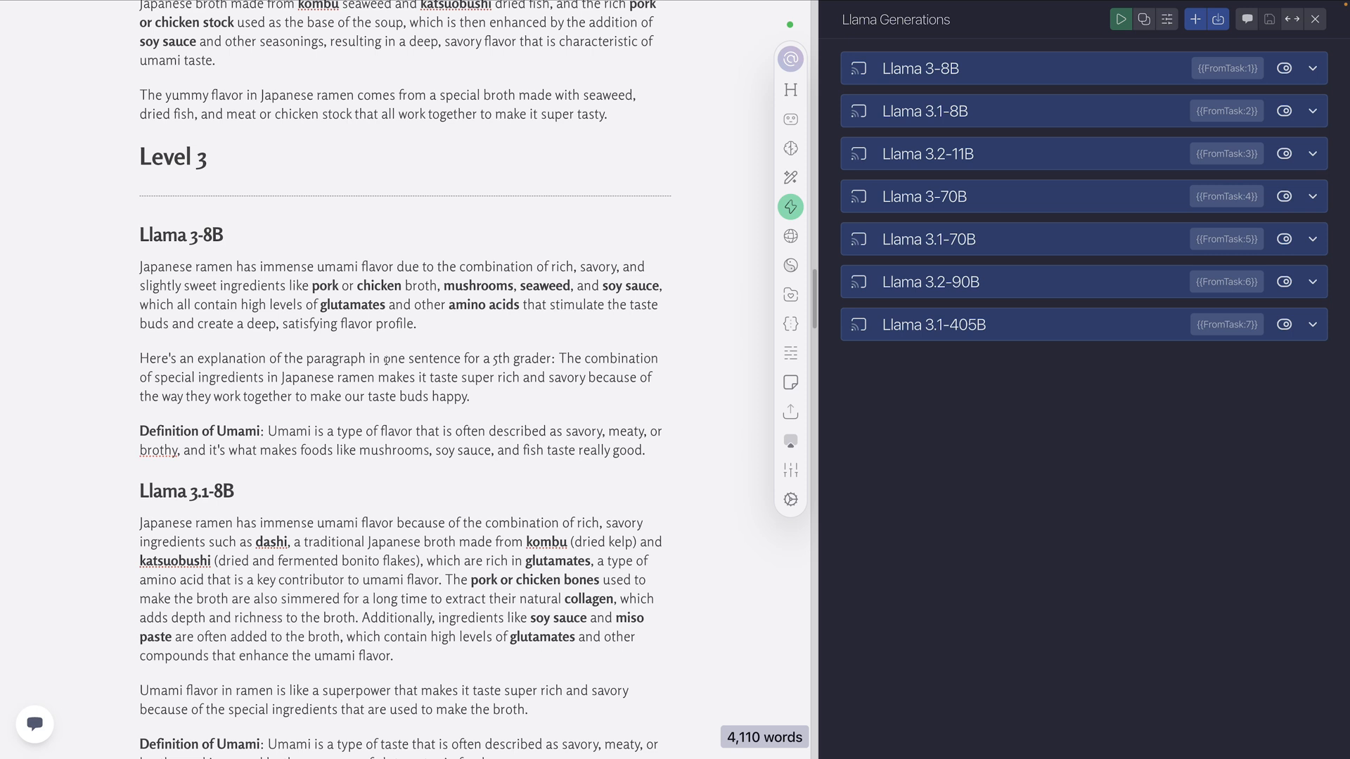
{"action": "scroll", "coordinate": [246, 433], "scroll_direction": "down", "scroll_amount": 3}
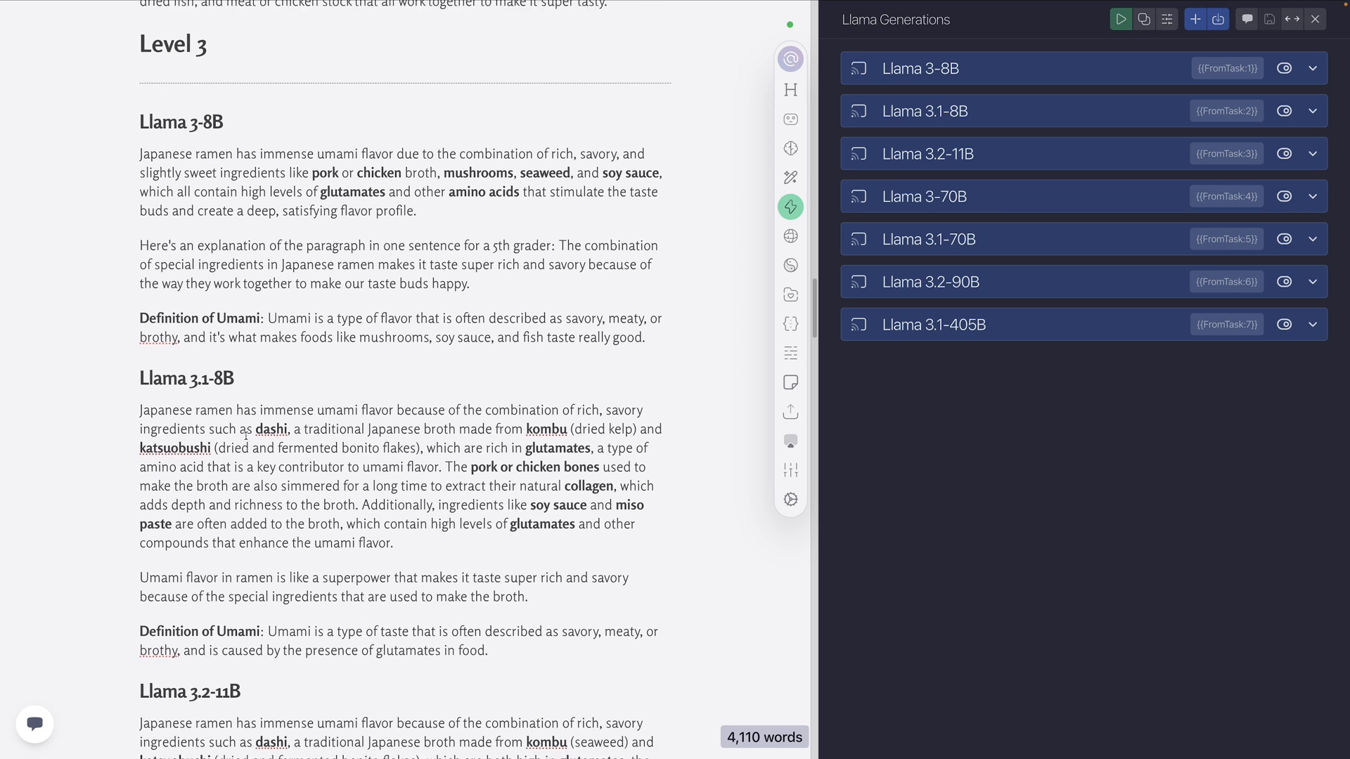
{"action": "left_click_drag", "start_coordinate": [264, 634], "coordinate": [149, 634]}
{"action": "scroll", "coordinate": [320, 545], "scroll_direction": "down", "scroll_amount": 8}
{"action": "scroll", "coordinate": [320, 545], "scroll_direction": "down", "scroll_amount": 1}
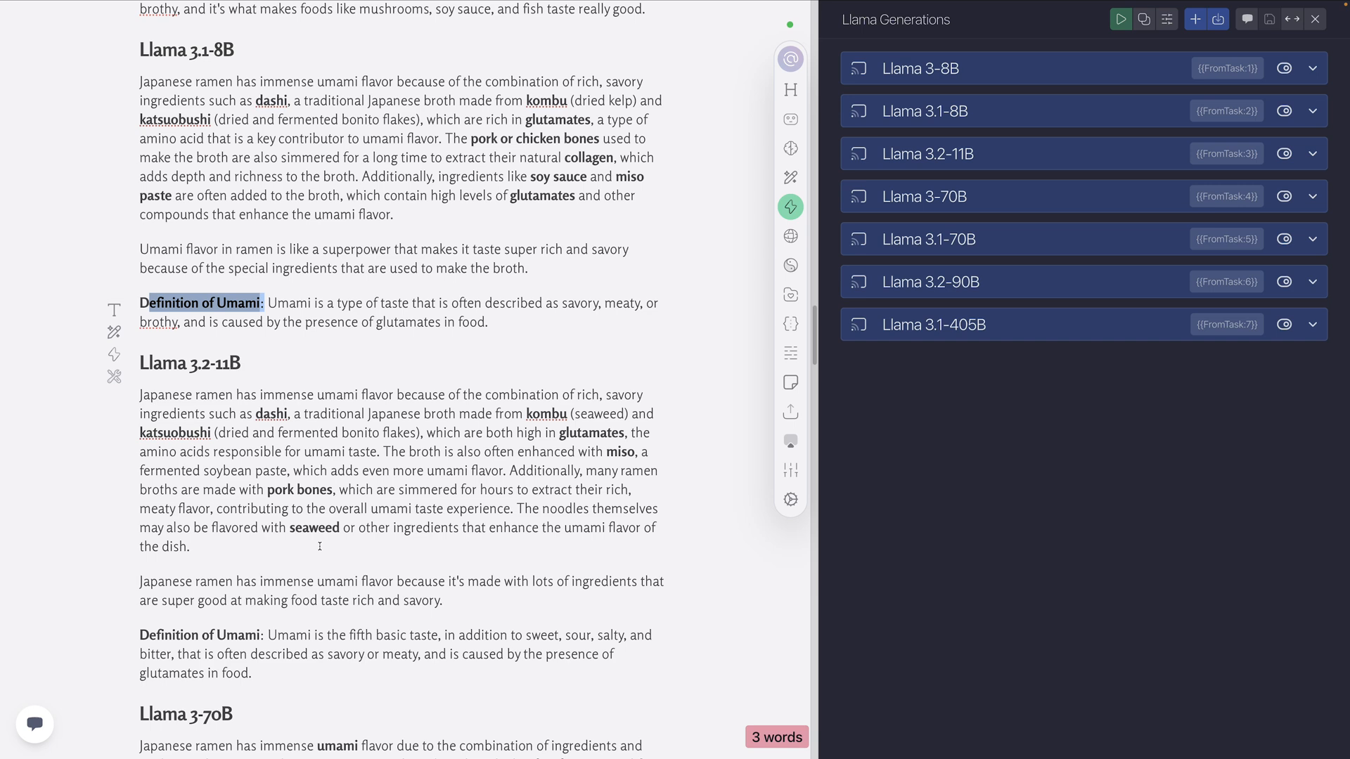
{"action": "scroll", "coordinate": [301, 452], "scroll_direction": "up", "scroll_amount": 5}
{"action": "scroll", "coordinate": [299, 462], "scroll_direction": "down", "scroll_amount": 8}
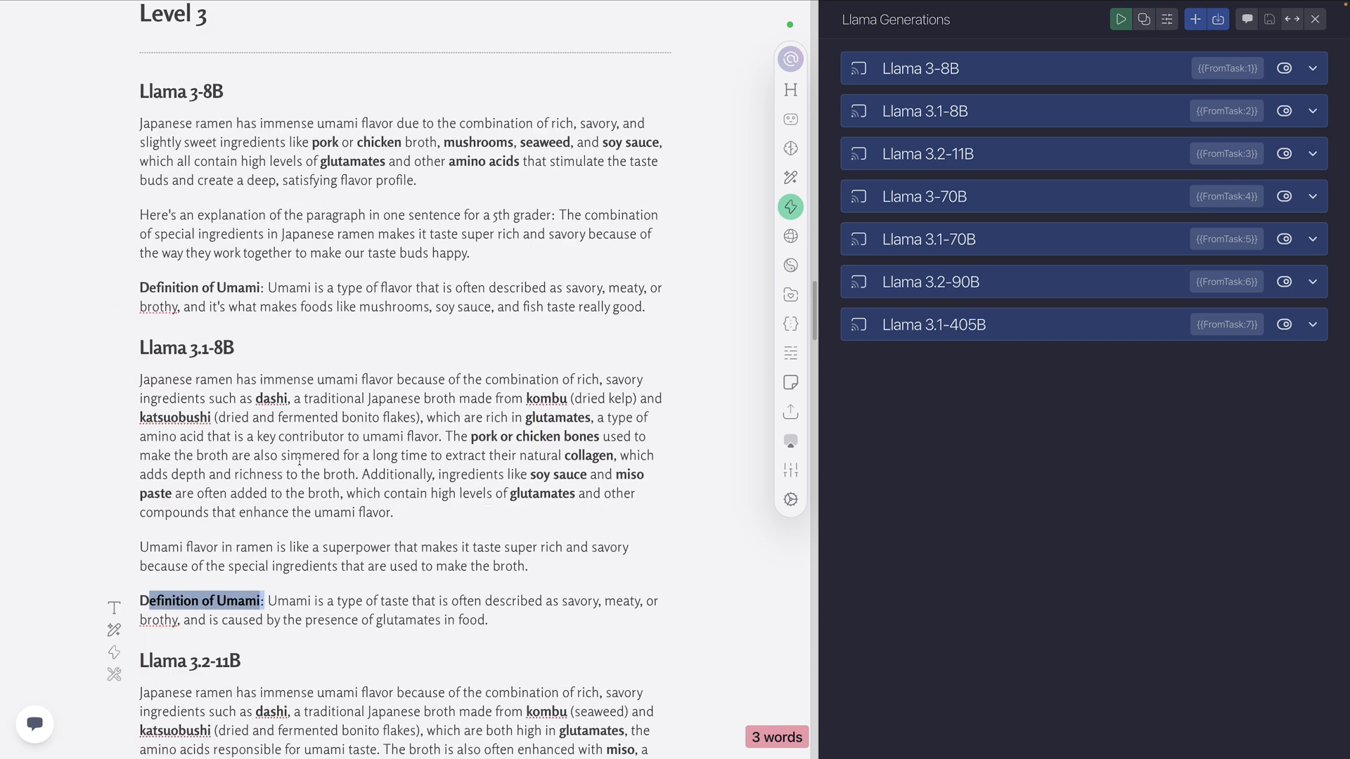
{"action": "scroll", "coordinate": [300, 462], "scroll_direction": "down", "scroll_amount": 8}
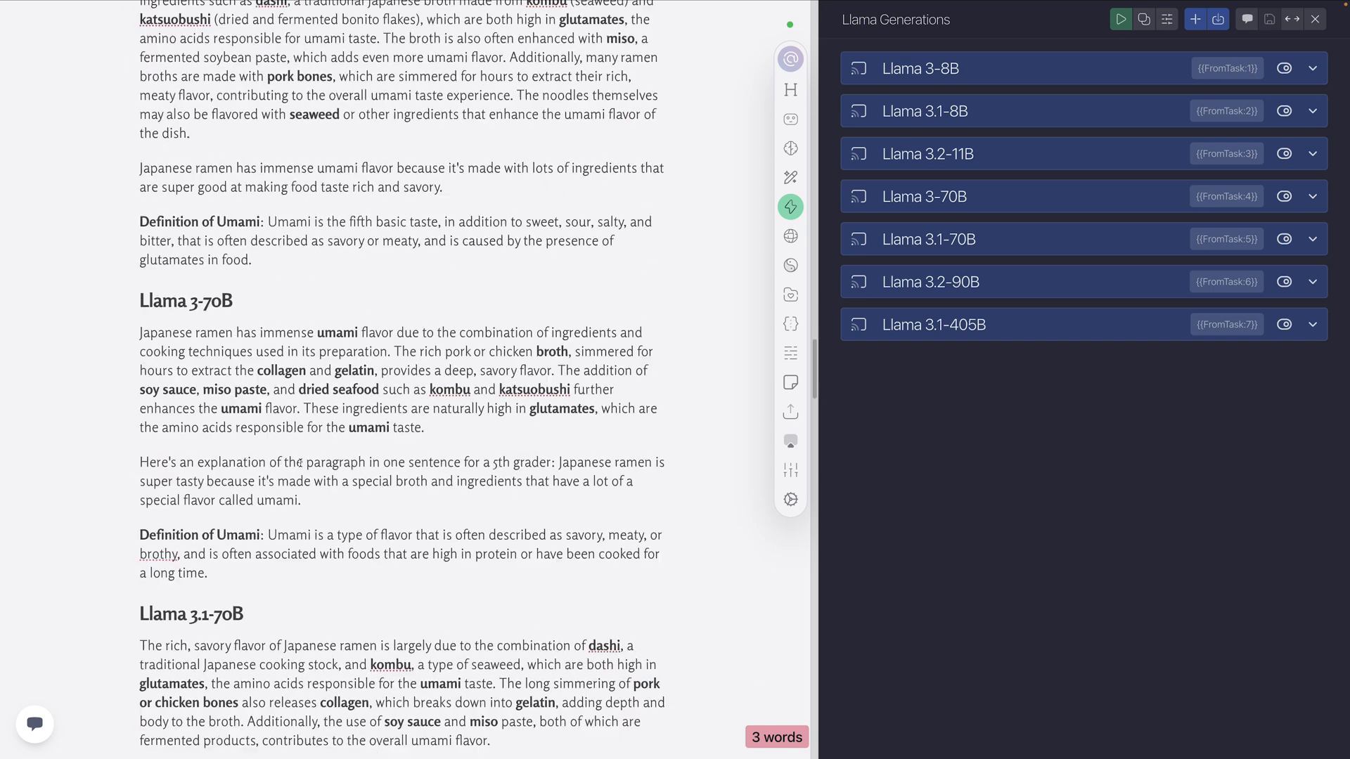
{"action": "scroll", "coordinate": [301, 465], "scroll_direction": "down", "scroll_amount": 7}
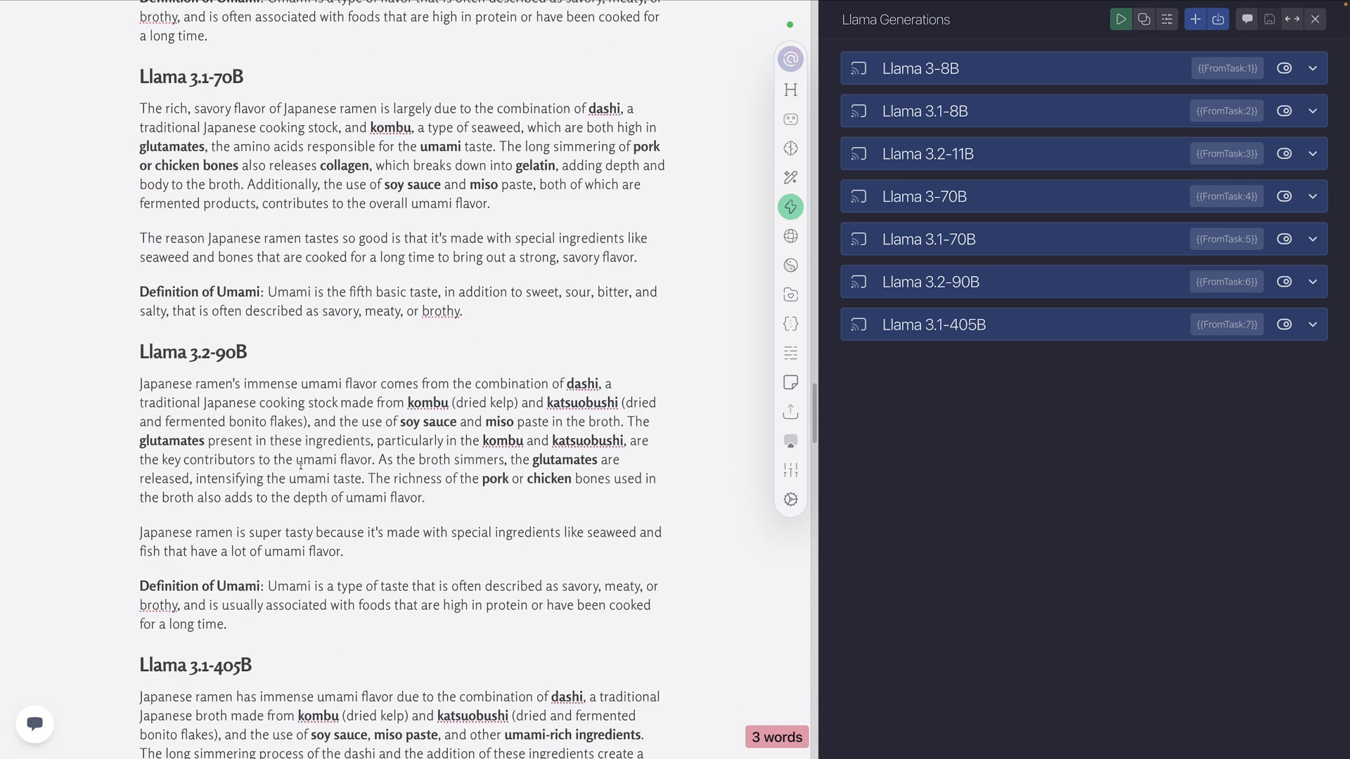
Move on from Level 3 to the Level 4 Llama 3-8B output and highlight its main umami paragraph
{"action": "scroll", "coordinate": [301, 466], "scroll_direction": "down", "scroll_amount": 6}
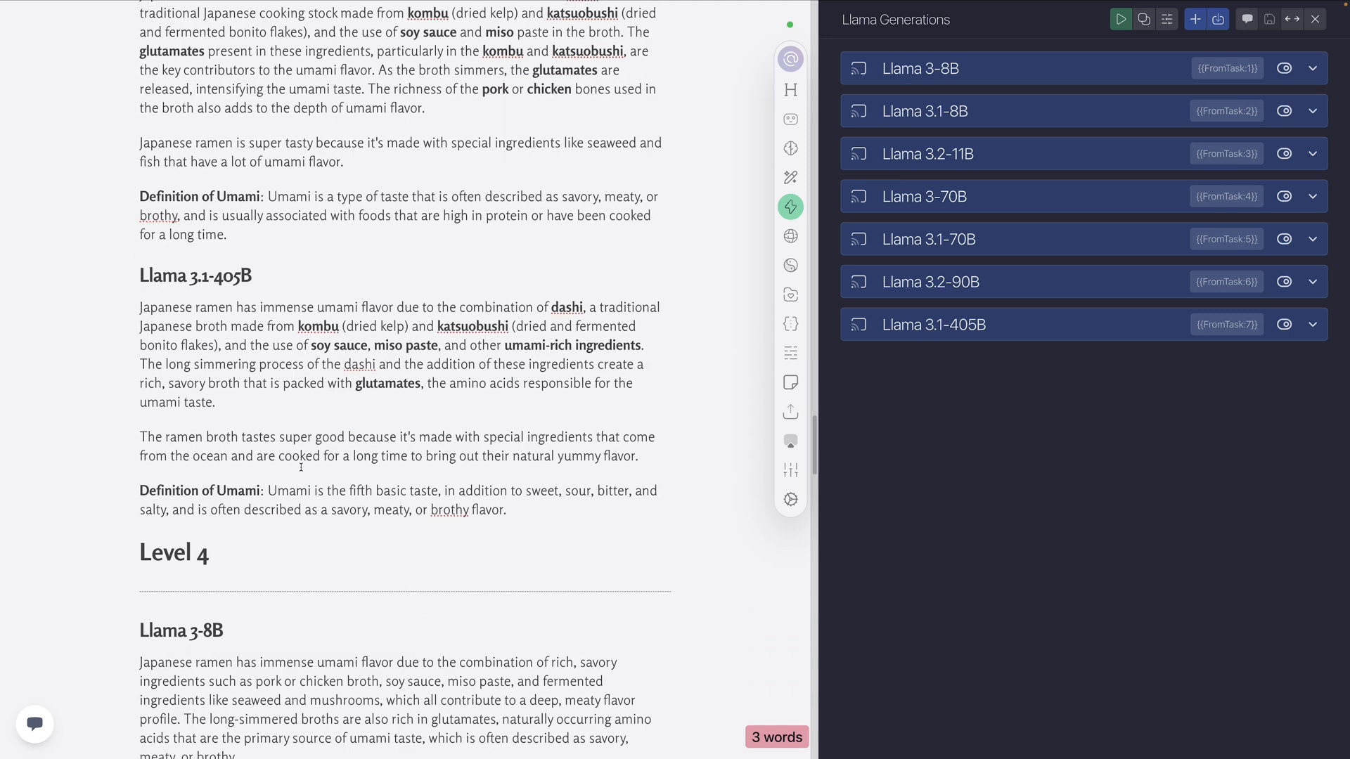
{"action": "scroll", "coordinate": [301, 468], "scroll_direction": "down", "scroll_amount": 1}
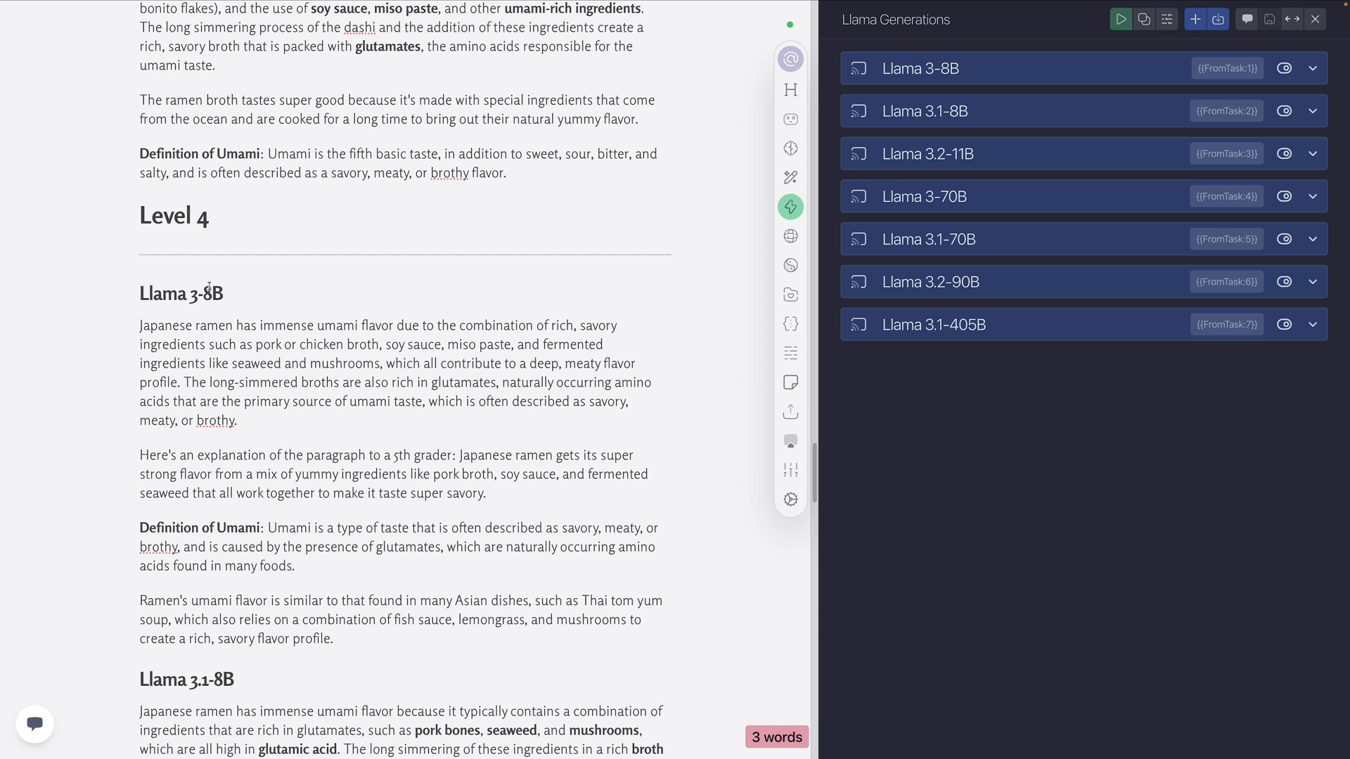
{"action": "triple_click", "coordinate": [227, 392]}
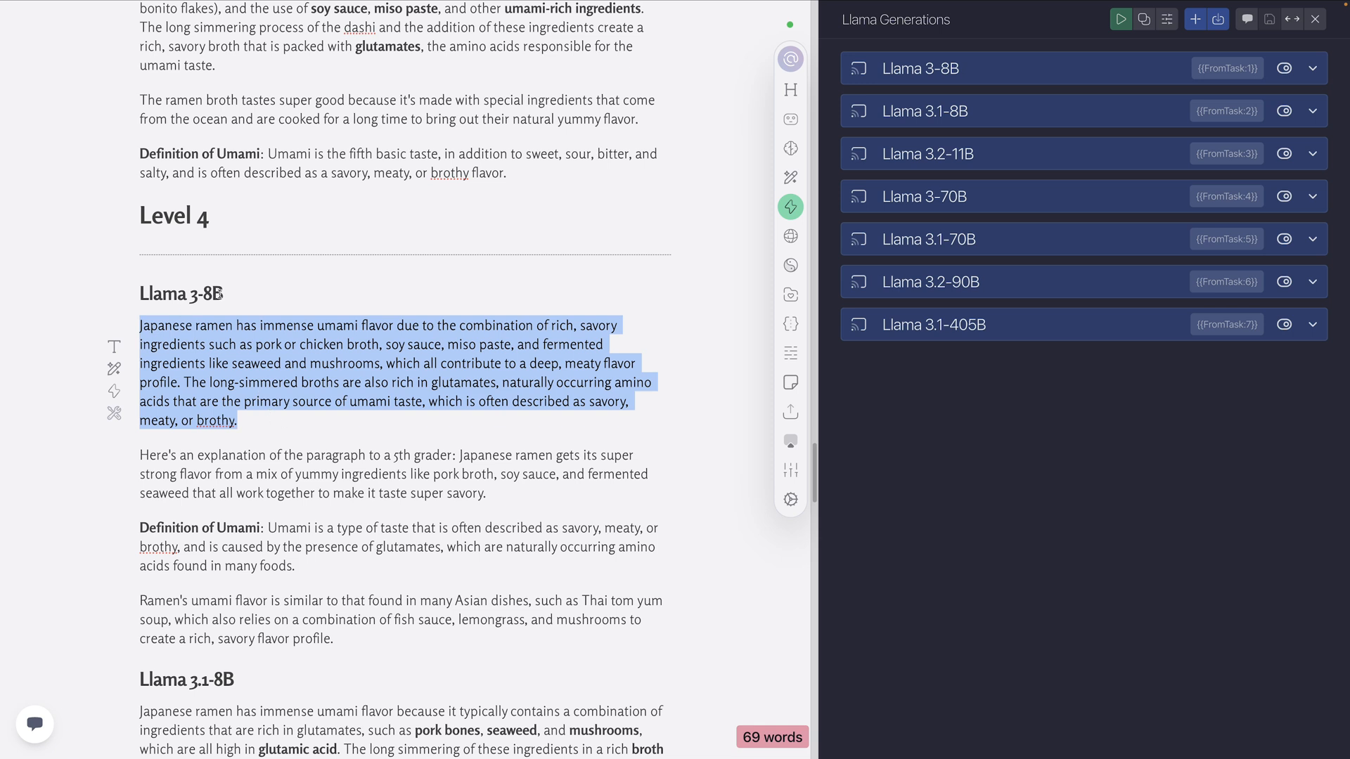
{"action": "left_click", "coordinate": [269, 424]}
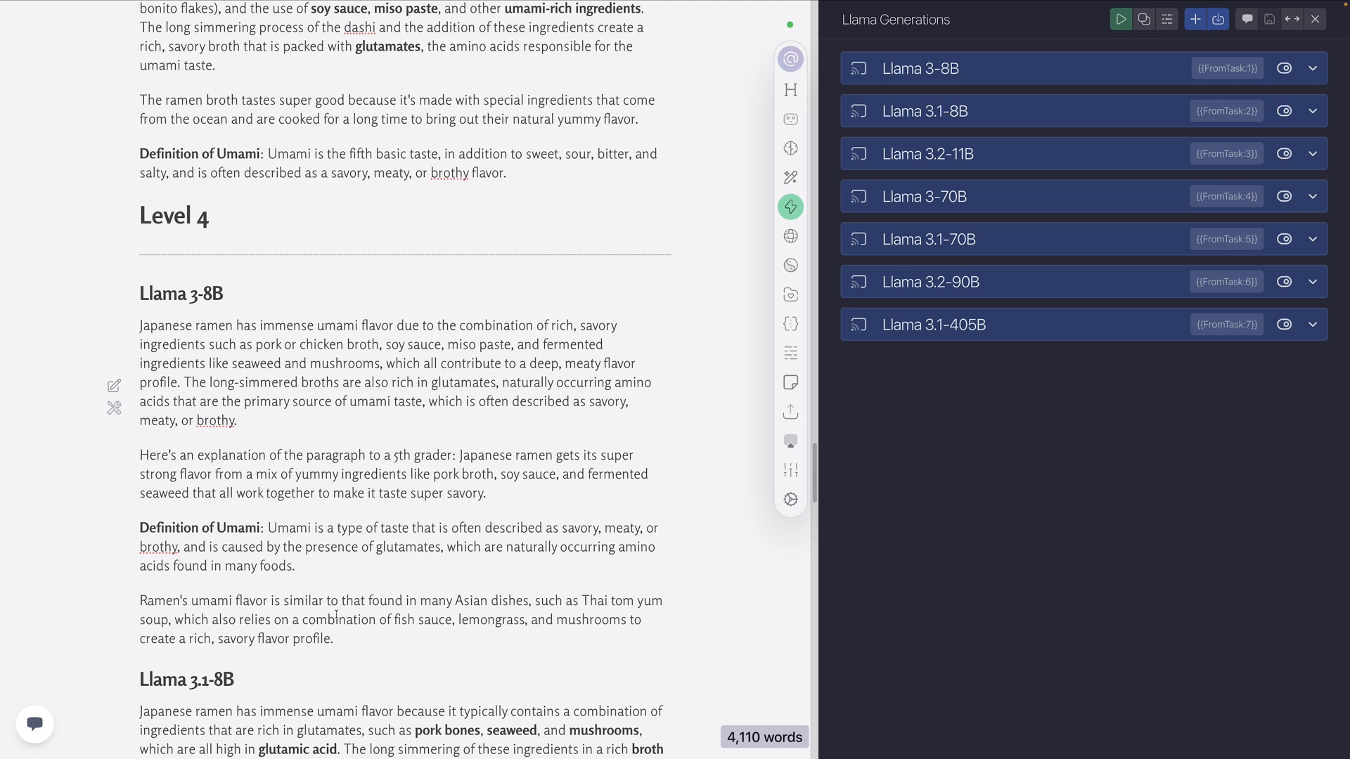
{"action": "left_click_drag", "start_coordinate": [269, 527], "coordinate": [137, 529]}
{"action": "left_click_drag", "start_coordinate": [238, 420], "coordinate": [177, 345]}
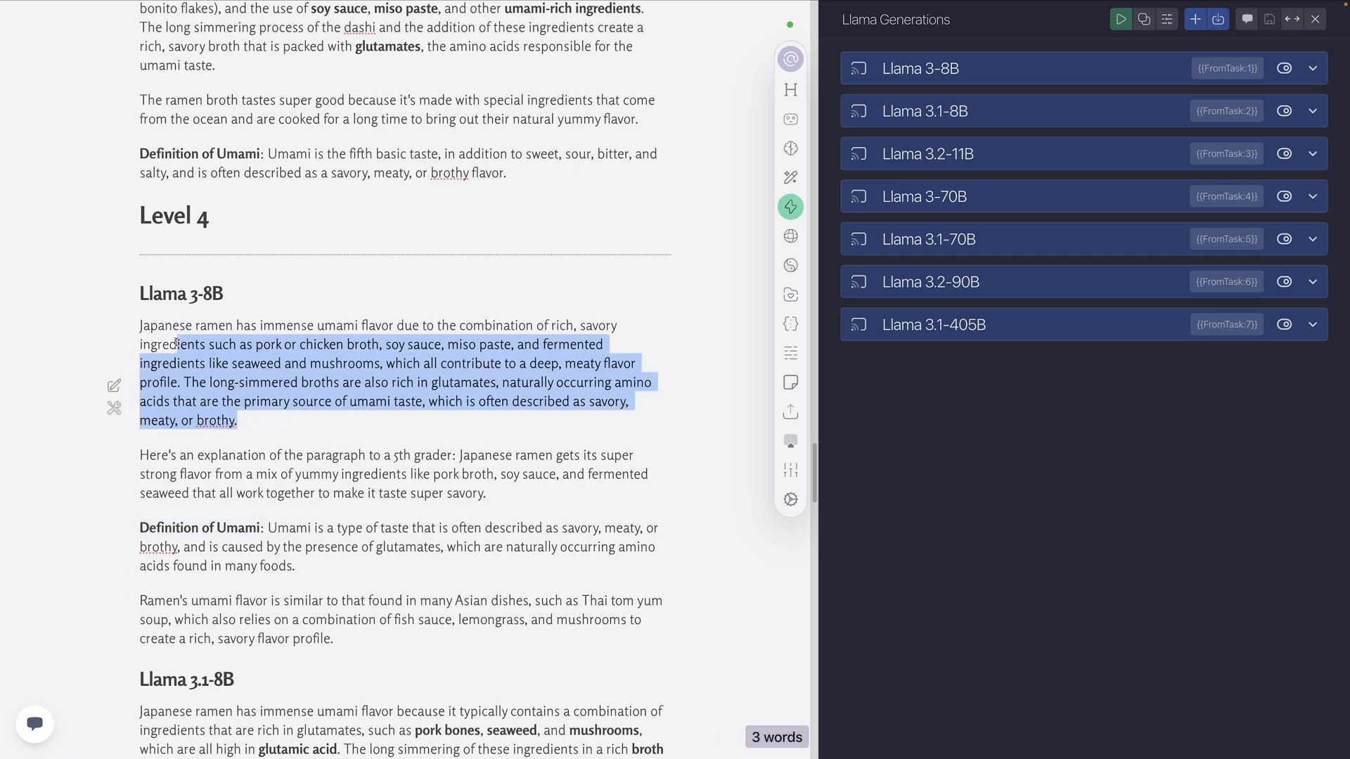
Review the Level 4 Llama 3.1-8B output, highlighting the text of its umami definition
{"action": "scroll", "coordinate": [217, 442], "scroll_direction": "down", "scroll_amount": 2}
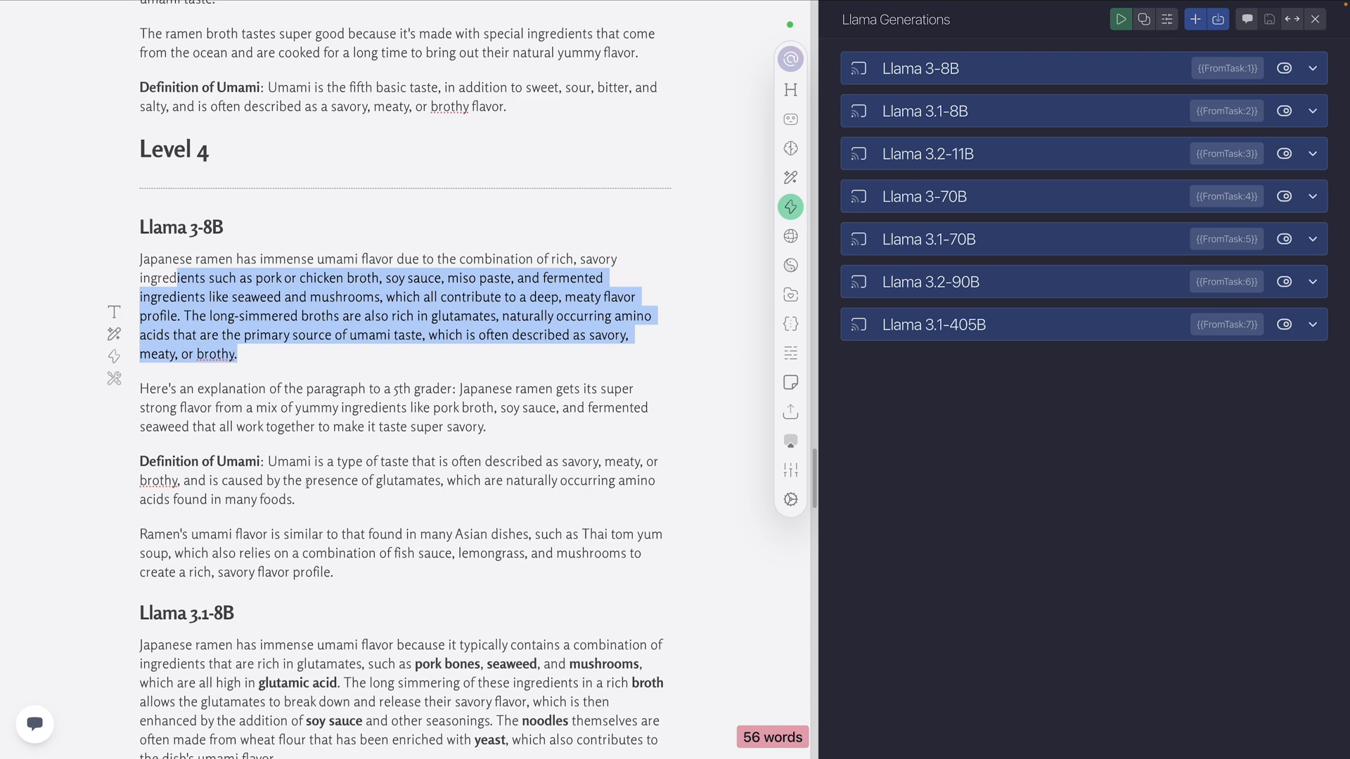
{"action": "scroll", "coordinate": [223, 437], "scroll_direction": "down", "scroll_amount": 4}
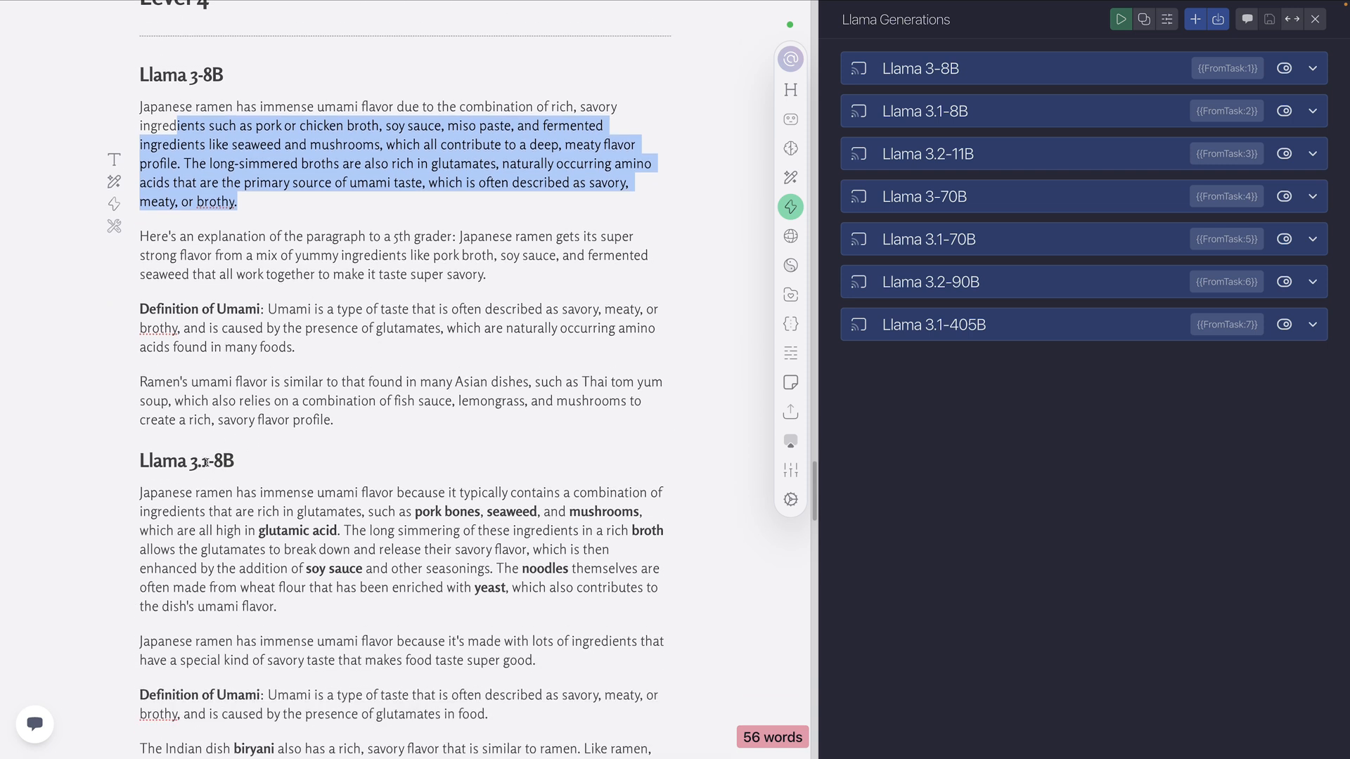
{"action": "scroll", "coordinate": [262, 461], "scroll_direction": "down", "scroll_amount": 6}
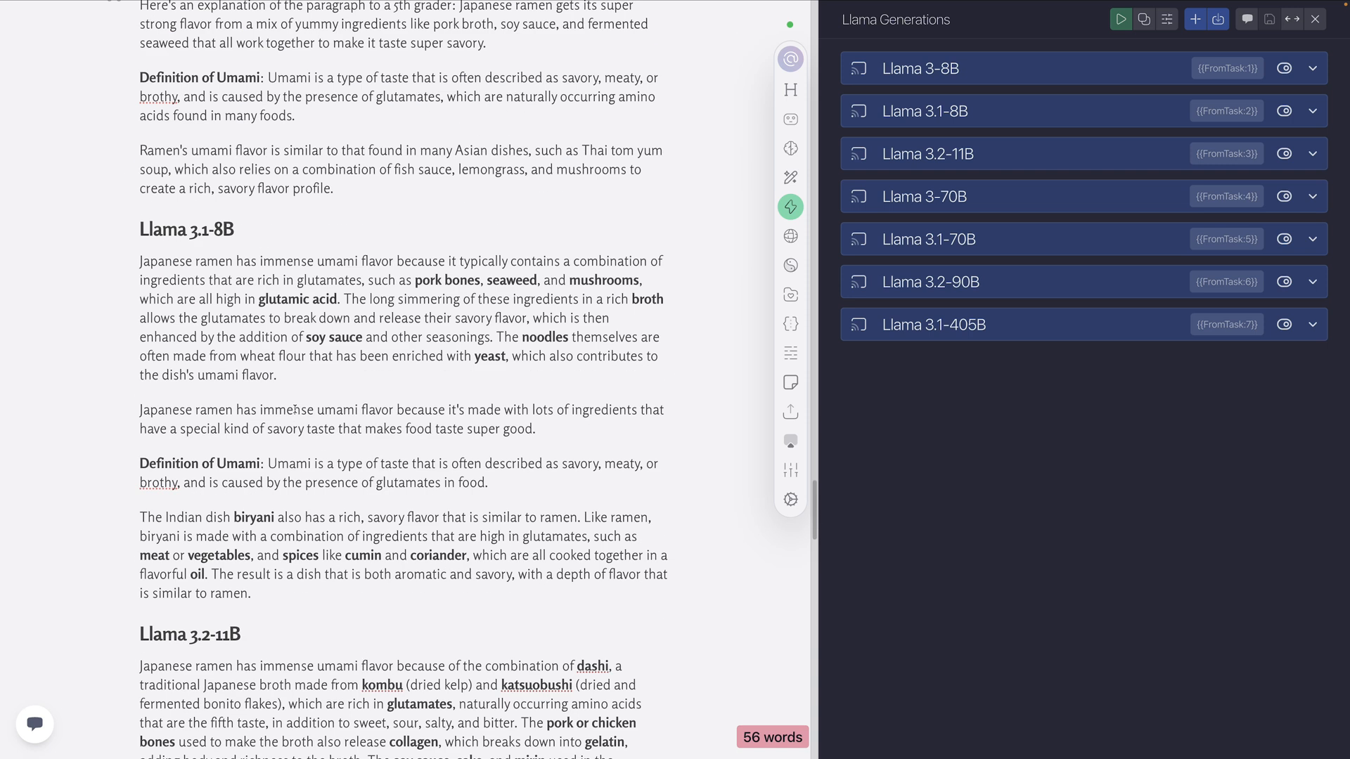
{"action": "scroll", "coordinate": [422, 475], "scroll_direction": "down", "scroll_amount": 1}
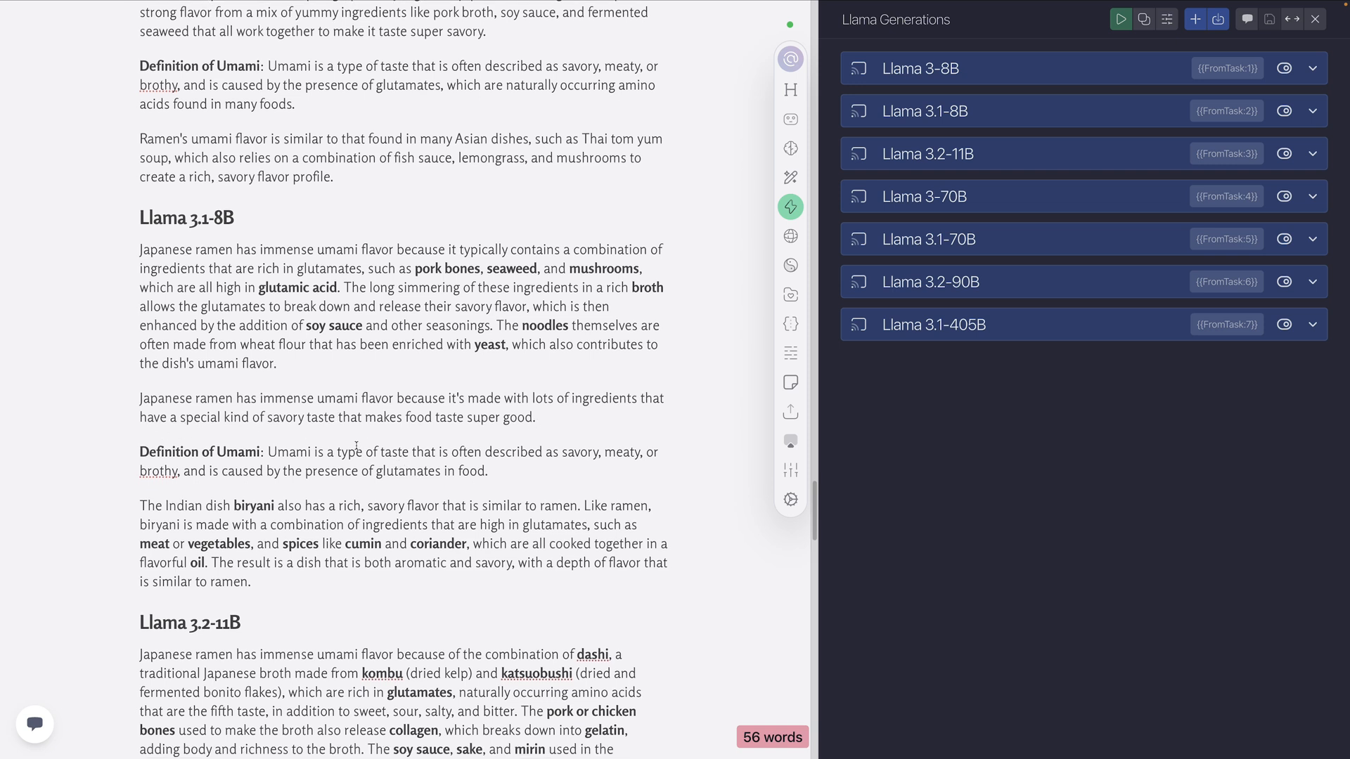
{"action": "left_click_drag", "start_coordinate": [489, 470], "coordinate": [271, 454]}
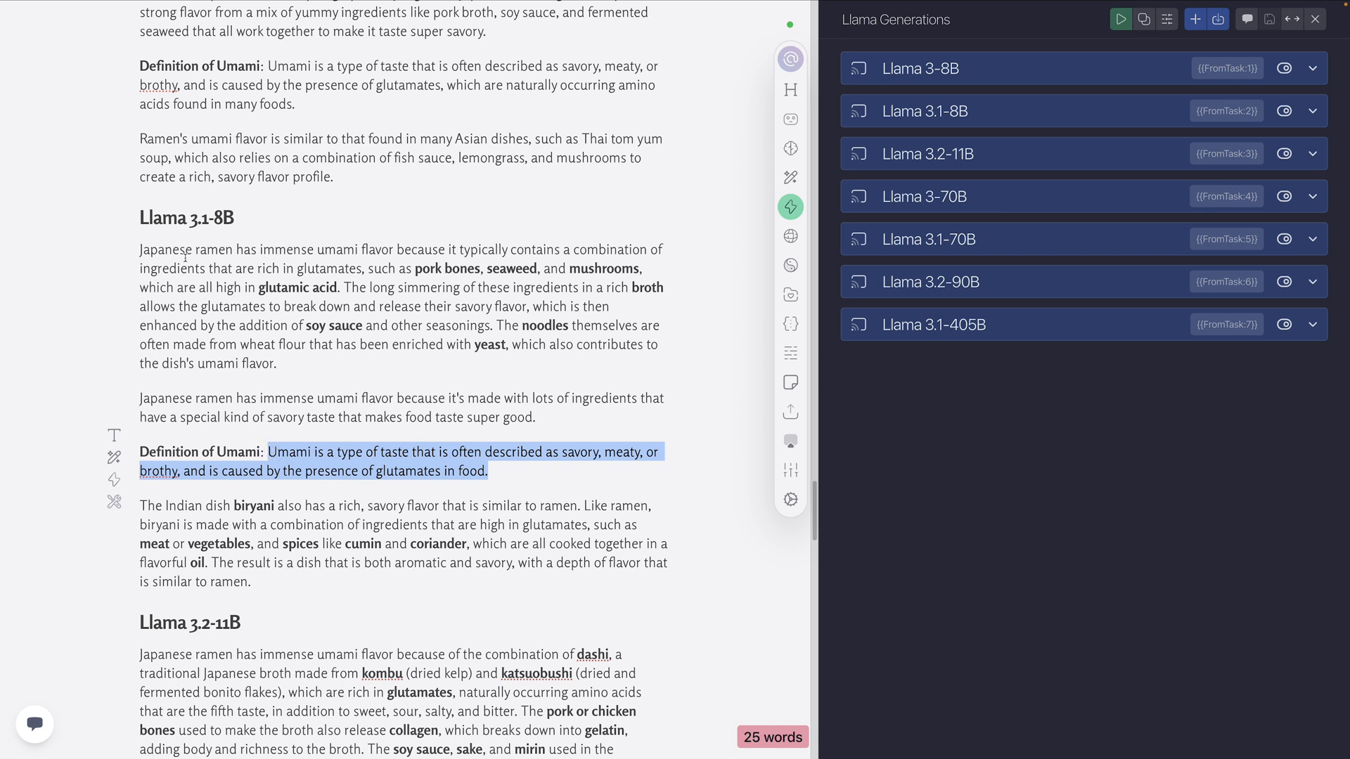
{"action": "scroll", "coordinate": [220, 299], "scroll_direction": "down", "scroll_amount": 3}
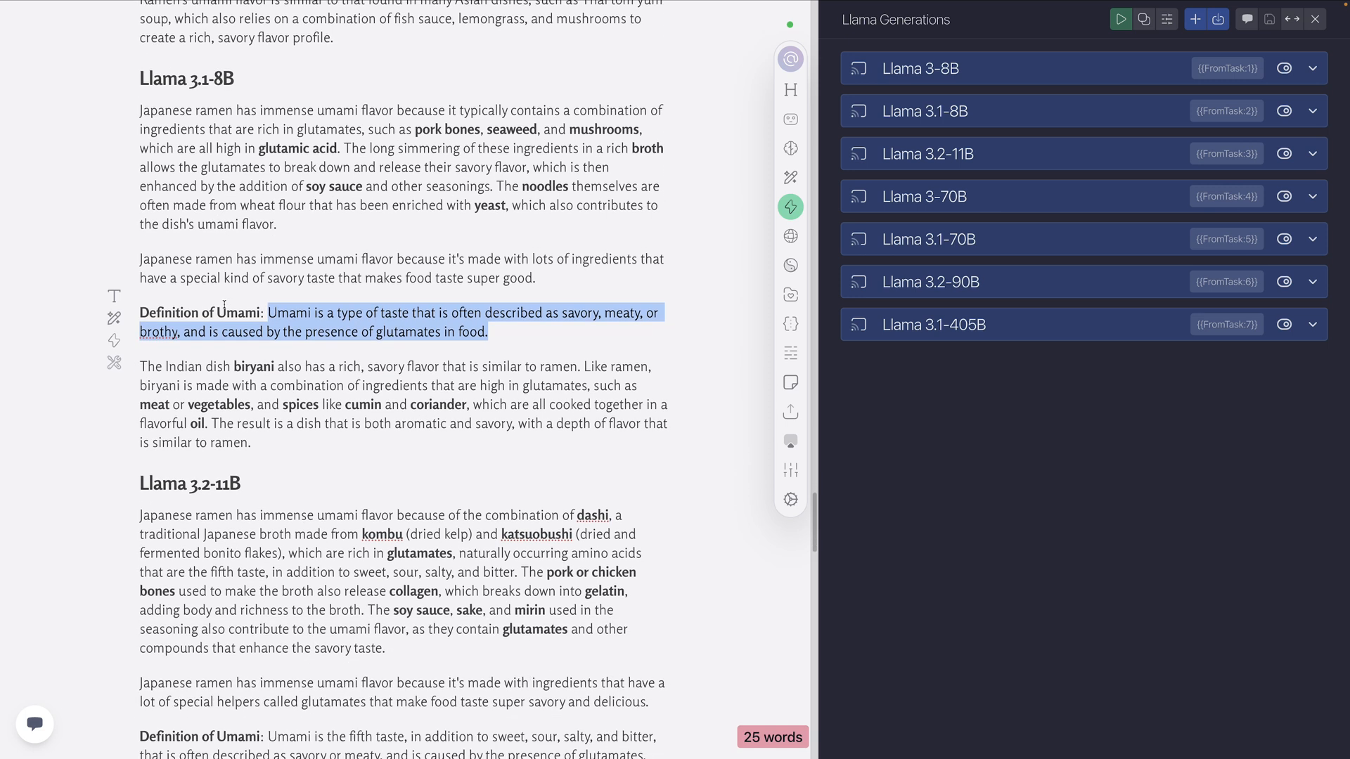
{"action": "scroll", "coordinate": [224, 304], "scroll_direction": "down", "scroll_amount": 1}
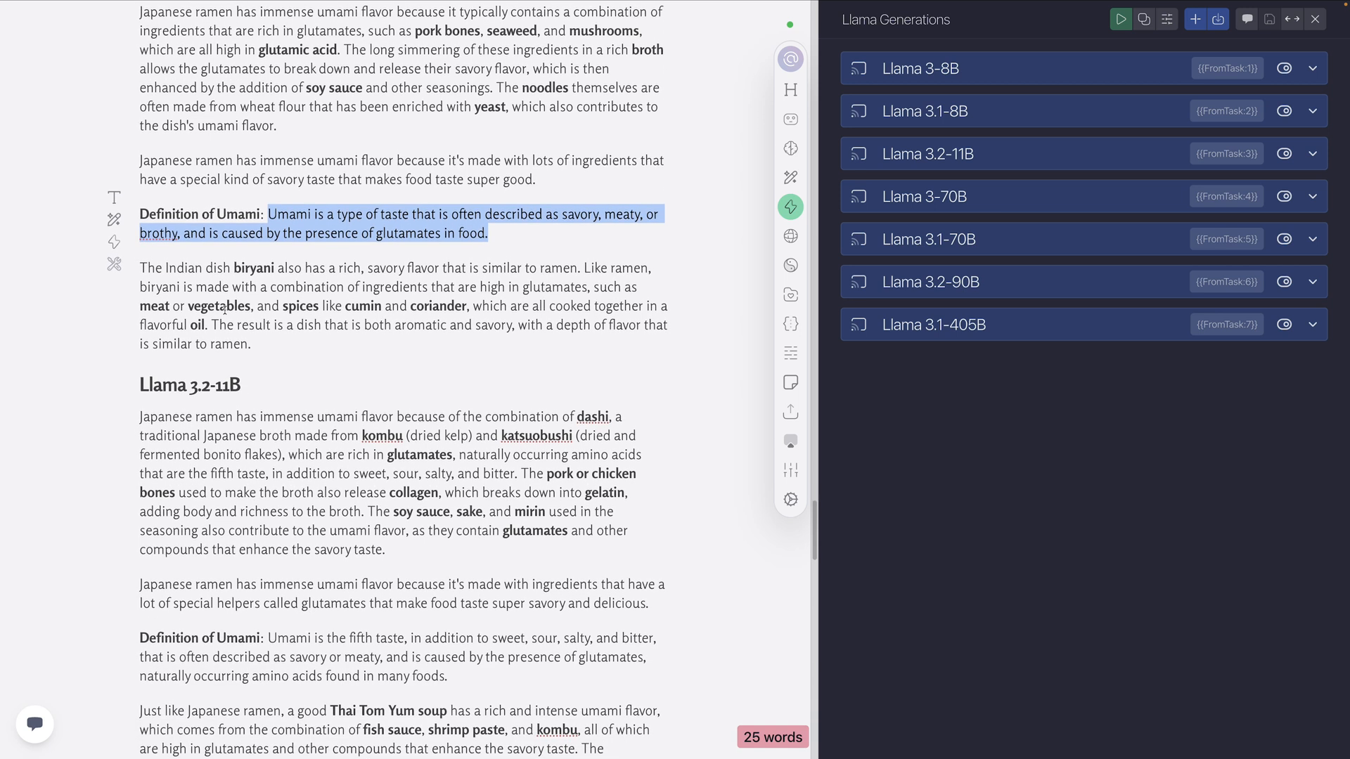
{"action": "left_click", "coordinate": [490, 234]}
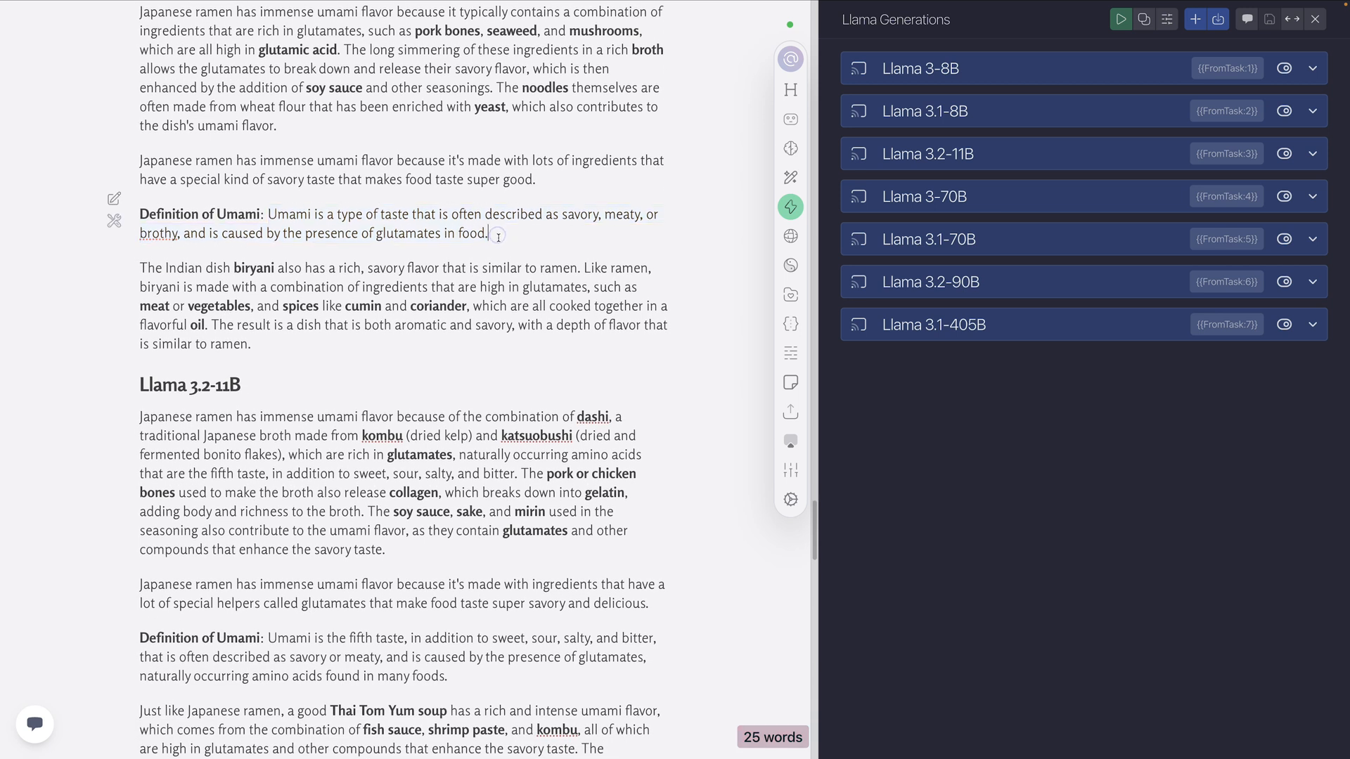
Compare the Level 4 outputs of the Llama 3.2 models, highlighting "3.2-11B" and "3.2-90B" in their headings
{"action": "scroll", "coordinate": [524, 279], "scroll_direction": "down", "scroll_amount": 2}
{"action": "scroll", "coordinate": [524, 278], "scroll_direction": "down", "scroll_amount": 3}
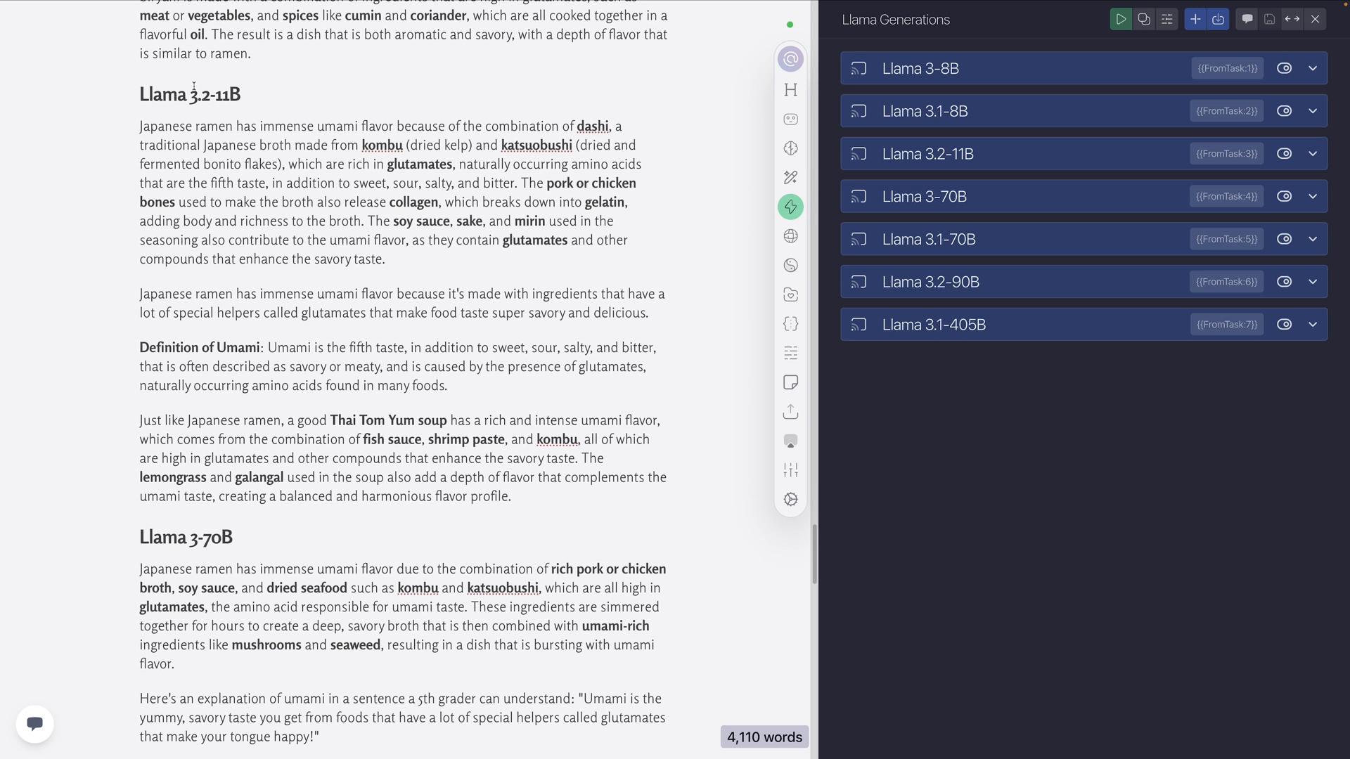
{"action": "left_click_drag", "start_coordinate": [243, 97], "coordinate": [189, 97]}
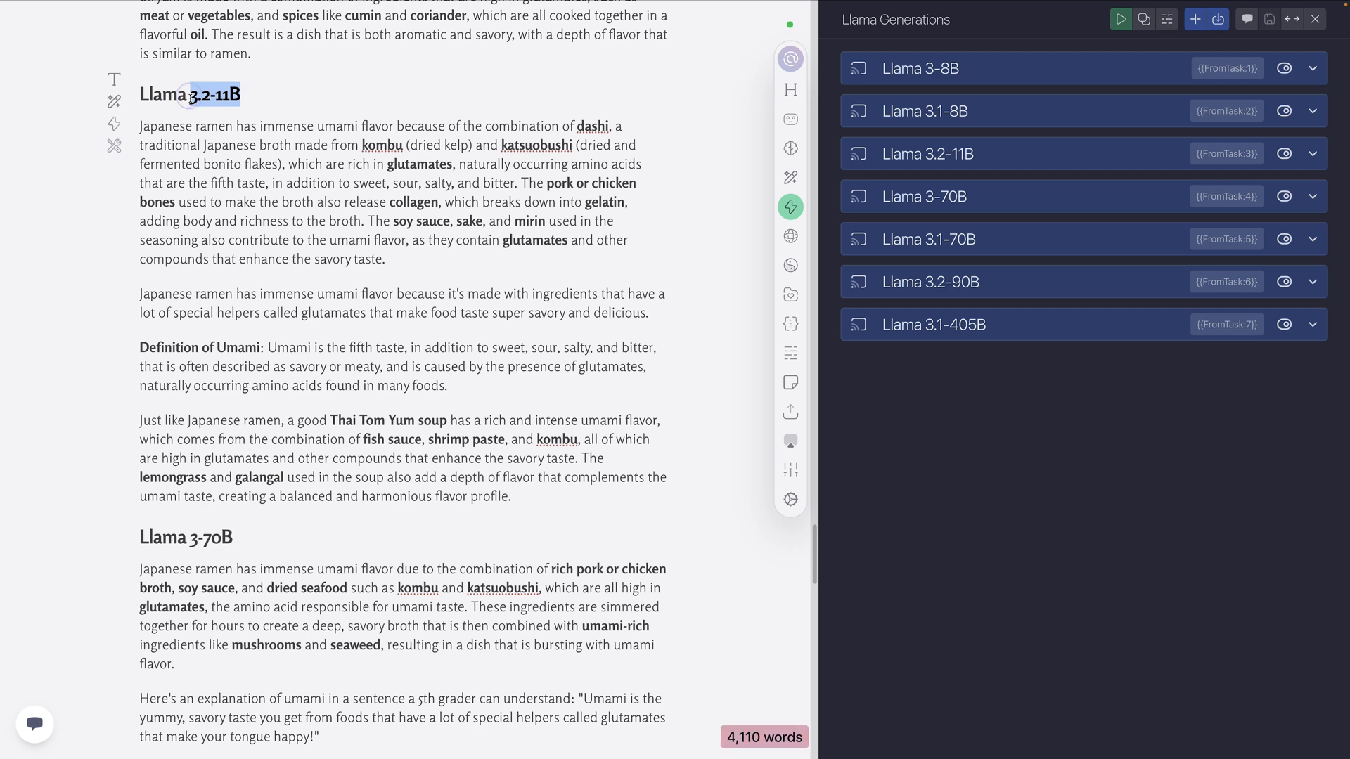
{"action": "scroll", "coordinate": [326, 253], "scroll_direction": "down", "scroll_amount": 10}
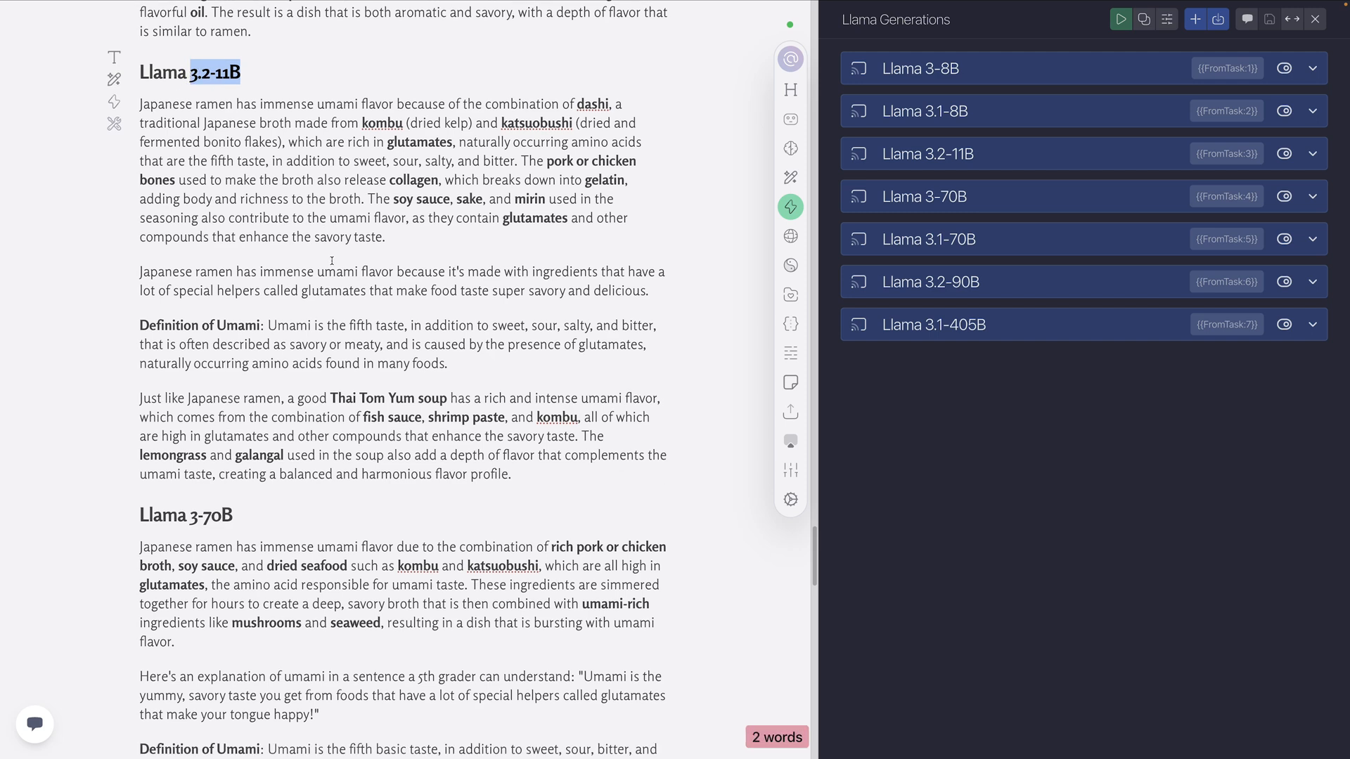
{"action": "scroll", "coordinate": [355, 311], "scroll_direction": "down", "scroll_amount": 4}
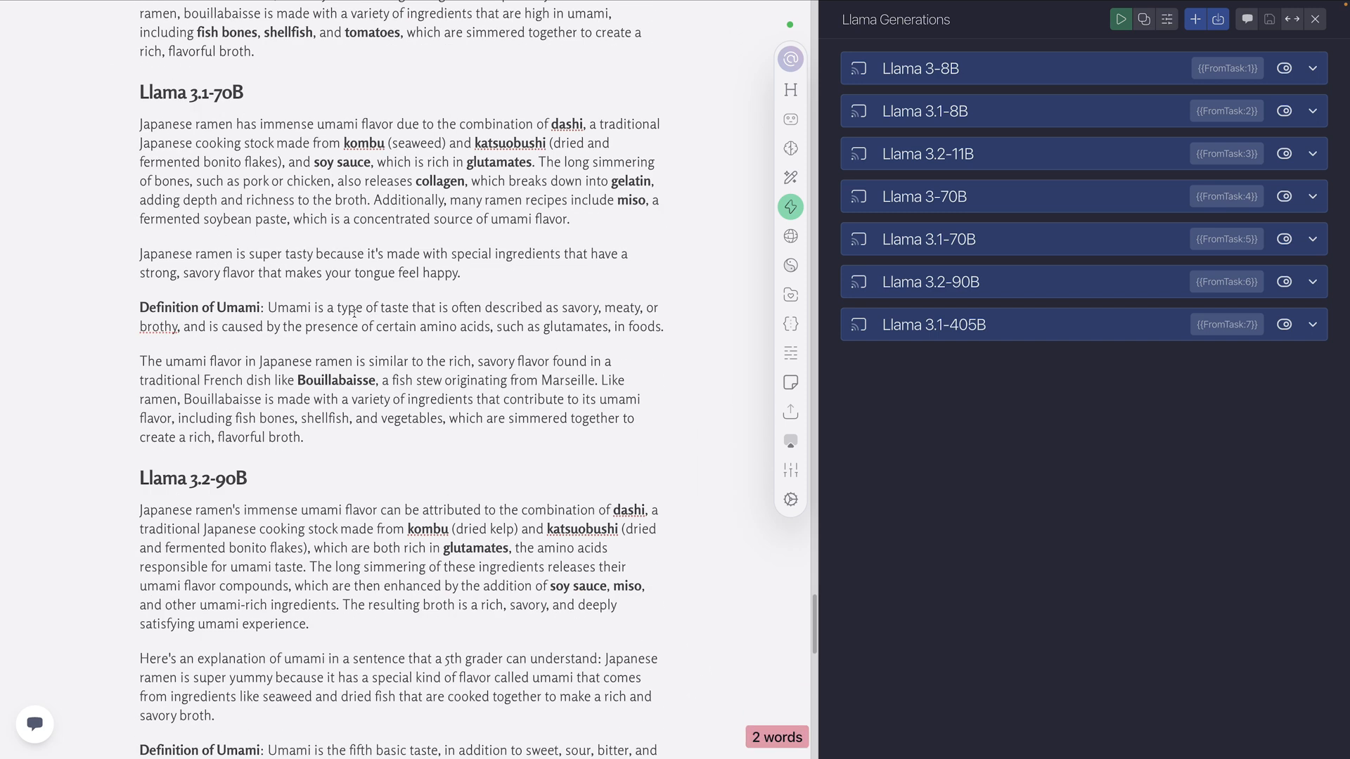
{"action": "scroll", "coordinate": [354, 314], "scroll_direction": "down", "scroll_amount": 3}
{"action": "left_click_drag", "start_coordinate": [240, 298], "coordinate": [190, 299]}
{"action": "scroll", "coordinate": [266, 304], "scroll_direction": "down", "scroll_amount": 1}
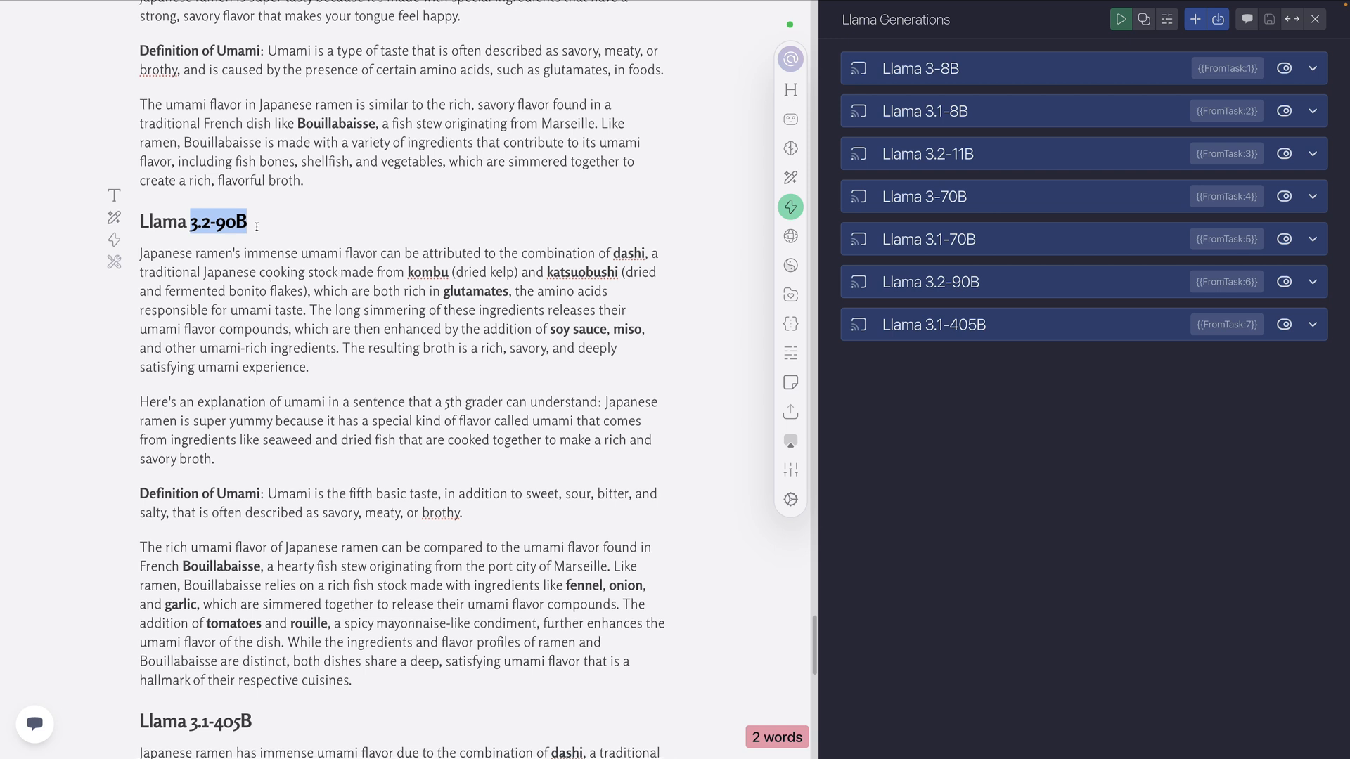
{"action": "scroll", "coordinate": [260, 227], "scroll_direction": "down", "scroll_amount": 5}
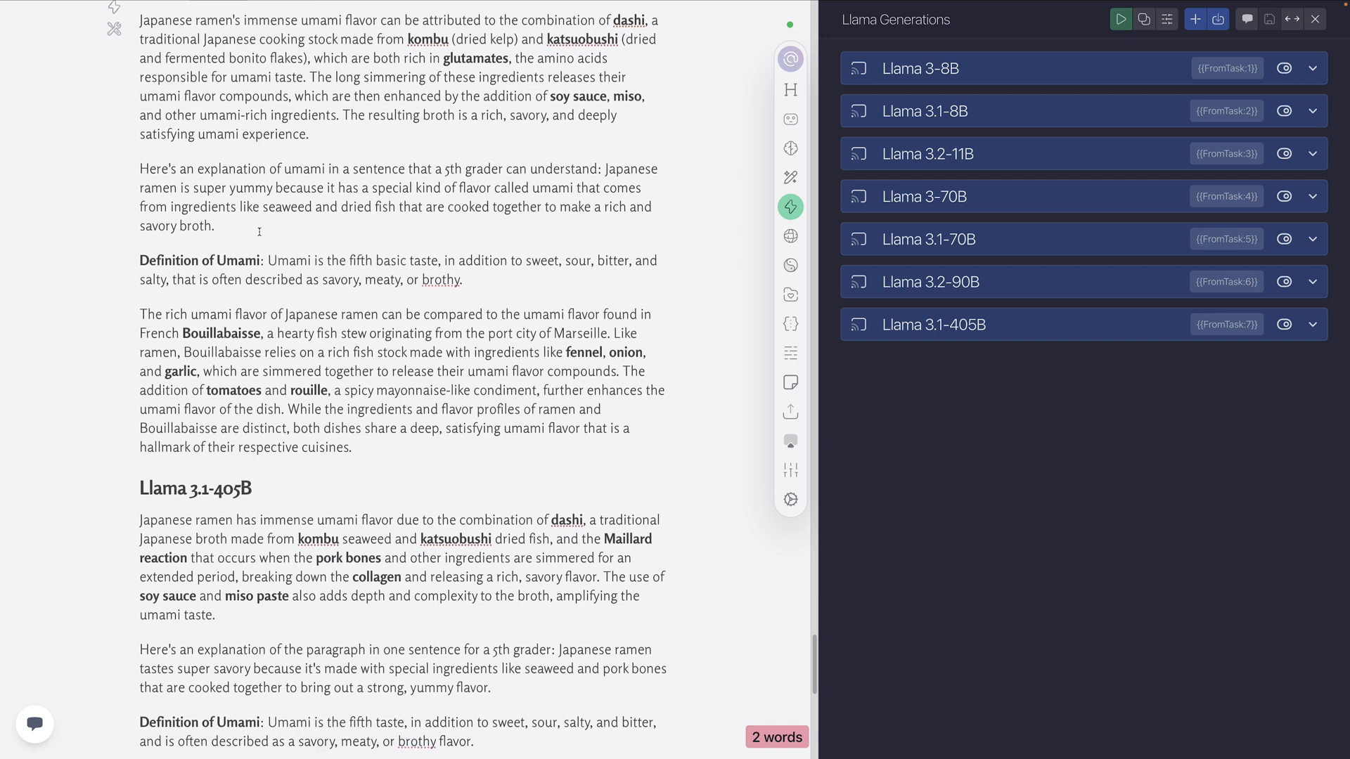
Compare the Level 4 outputs of Llama 3.1-405B and Llama 3.2-90B, highlighting "3.1-405B" in its heading
{"action": "scroll", "coordinate": [259, 231], "scroll_direction": "down", "scroll_amount": 4}
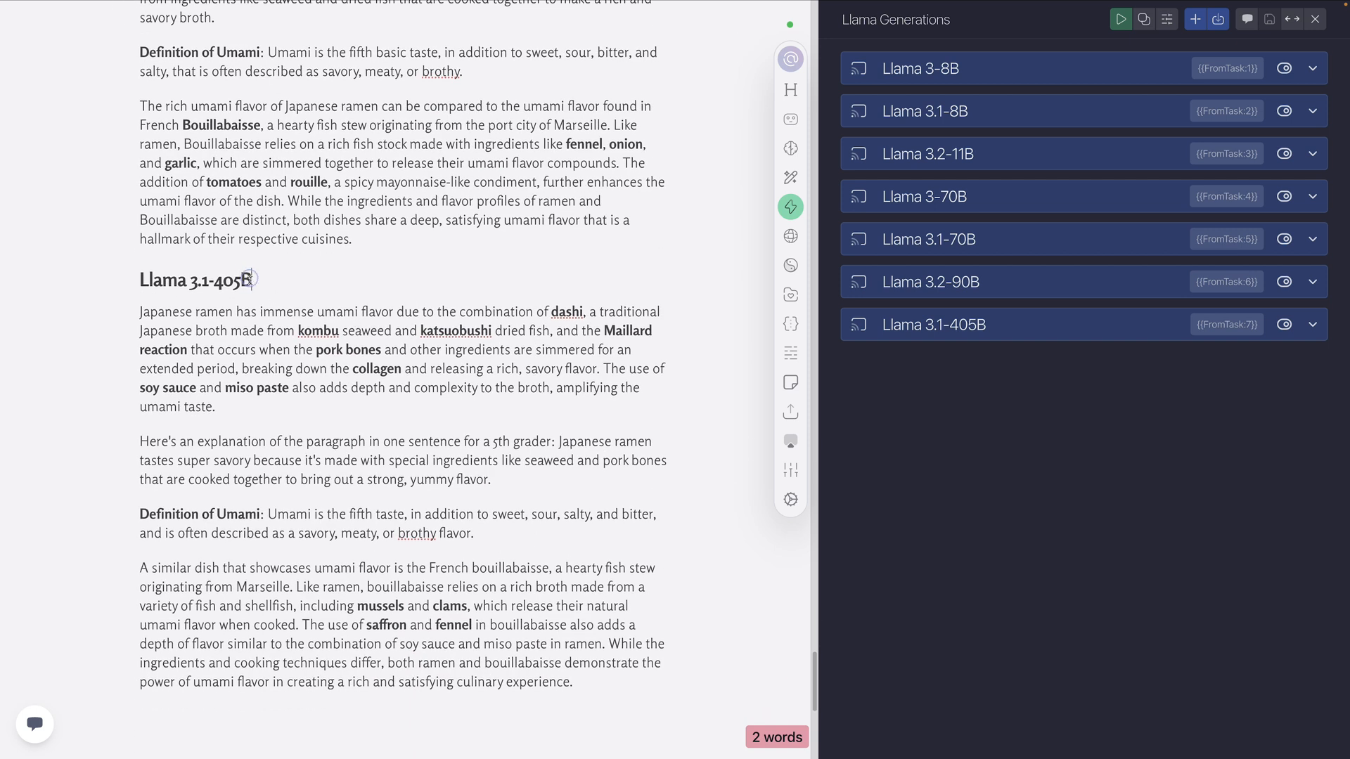
{"action": "left_click_drag", "start_coordinate": [256, 281], "coordinate": [137, 281]}
{"action": "left_click", "coordinate": [260, 283]}
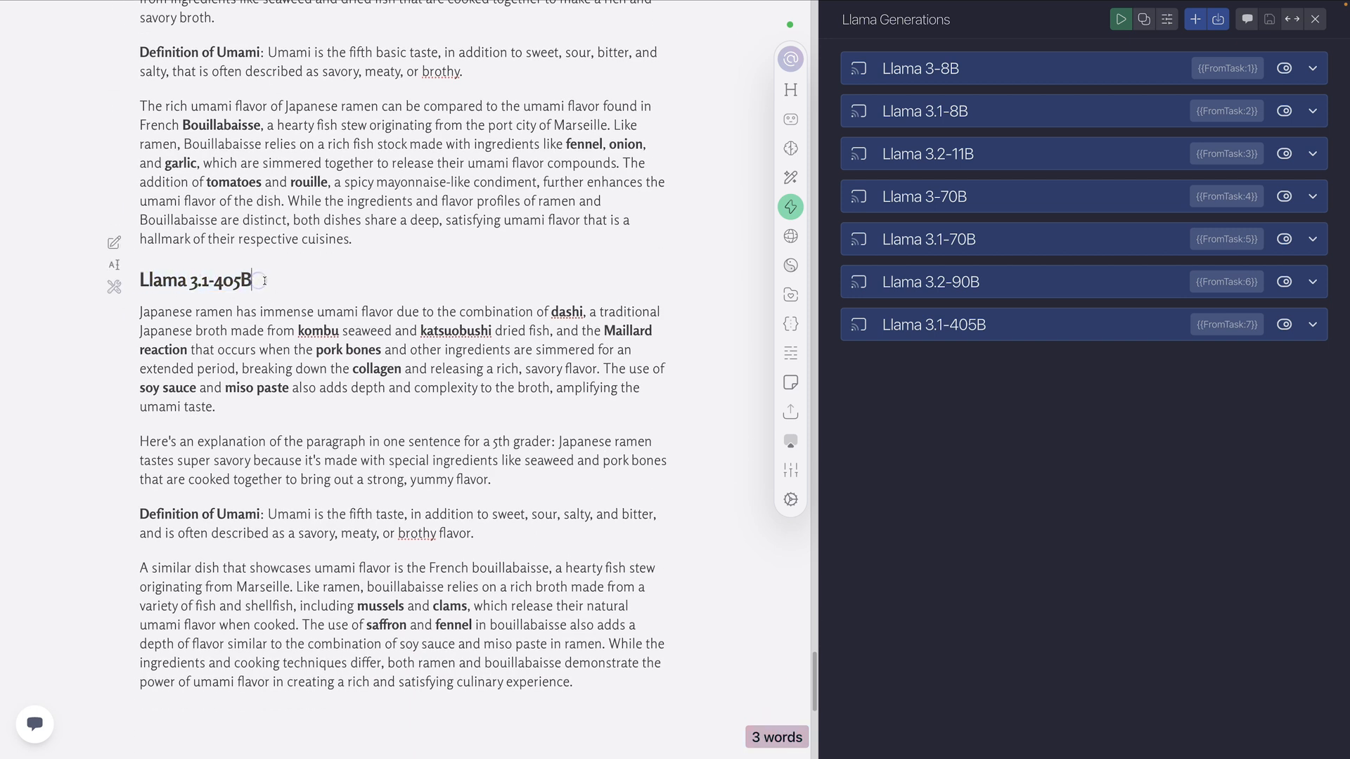
{"action": "scroll", "coordinate": [254, 302], "scroll_direction": "up", "scroll_amount": 1}
{"action": "scroll", "coordinate": [218, 156], "scroll_direction": "up", "scroll_amount": 5}
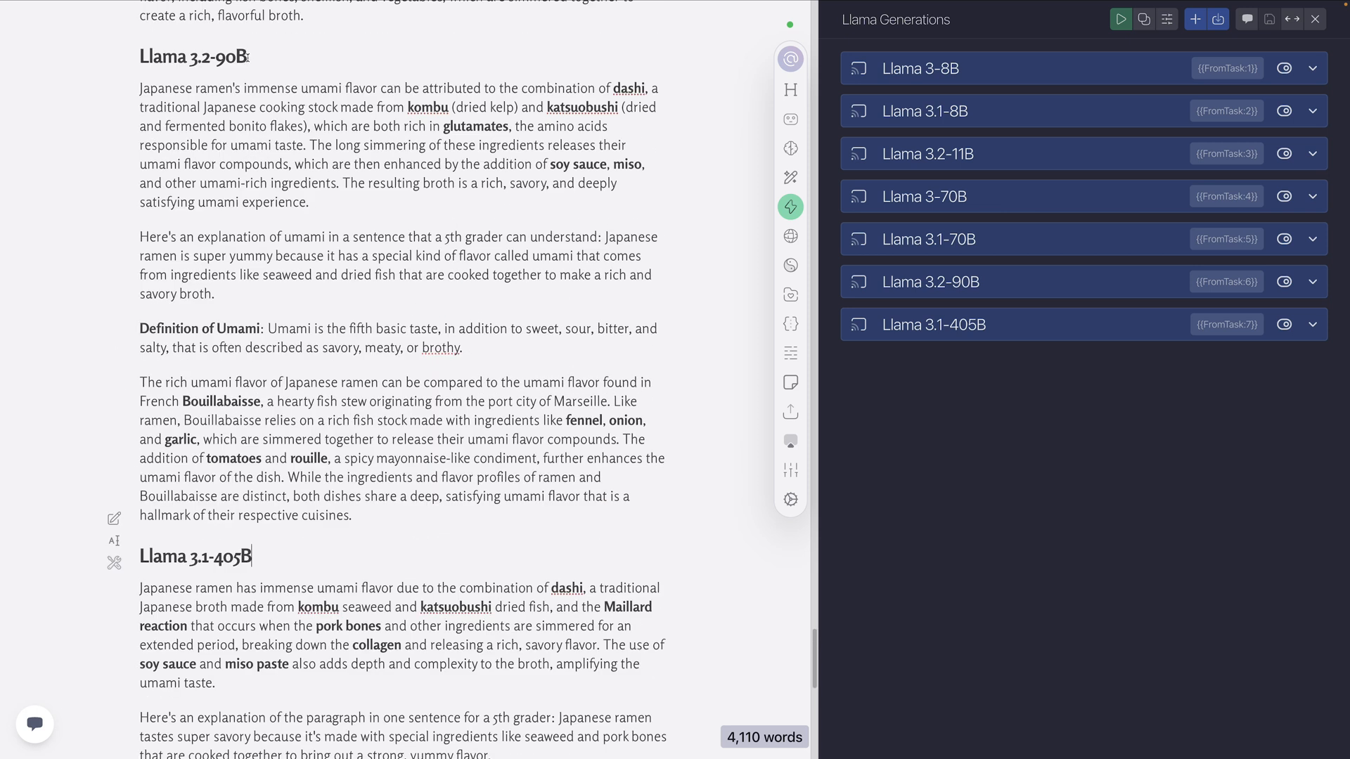
{"action": "scroll", "coordinate": [265, 207], "scroll_direction": "down", "scroll_amount": 3}
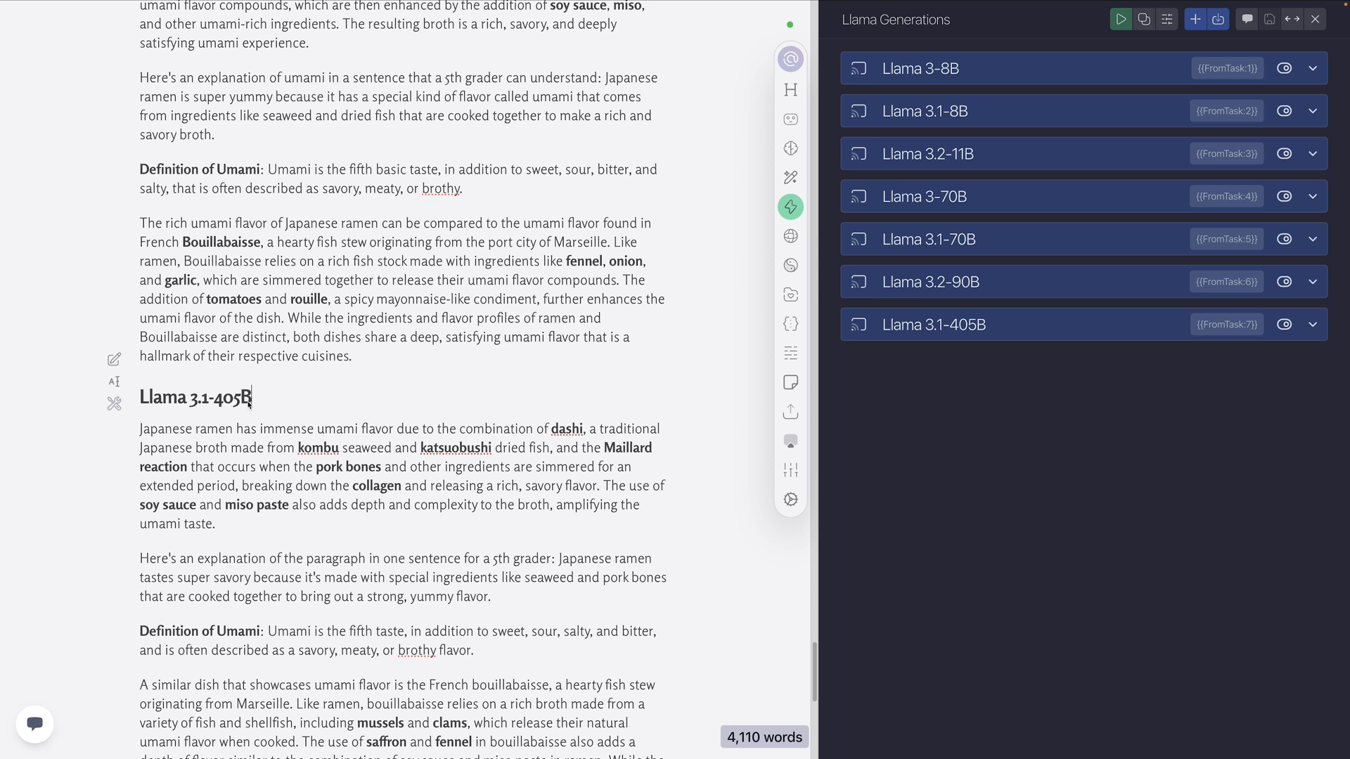
{"action": "scroll", "coordinate": [295, 400], "scroll_direction": "down", "scroll_amount": 3}
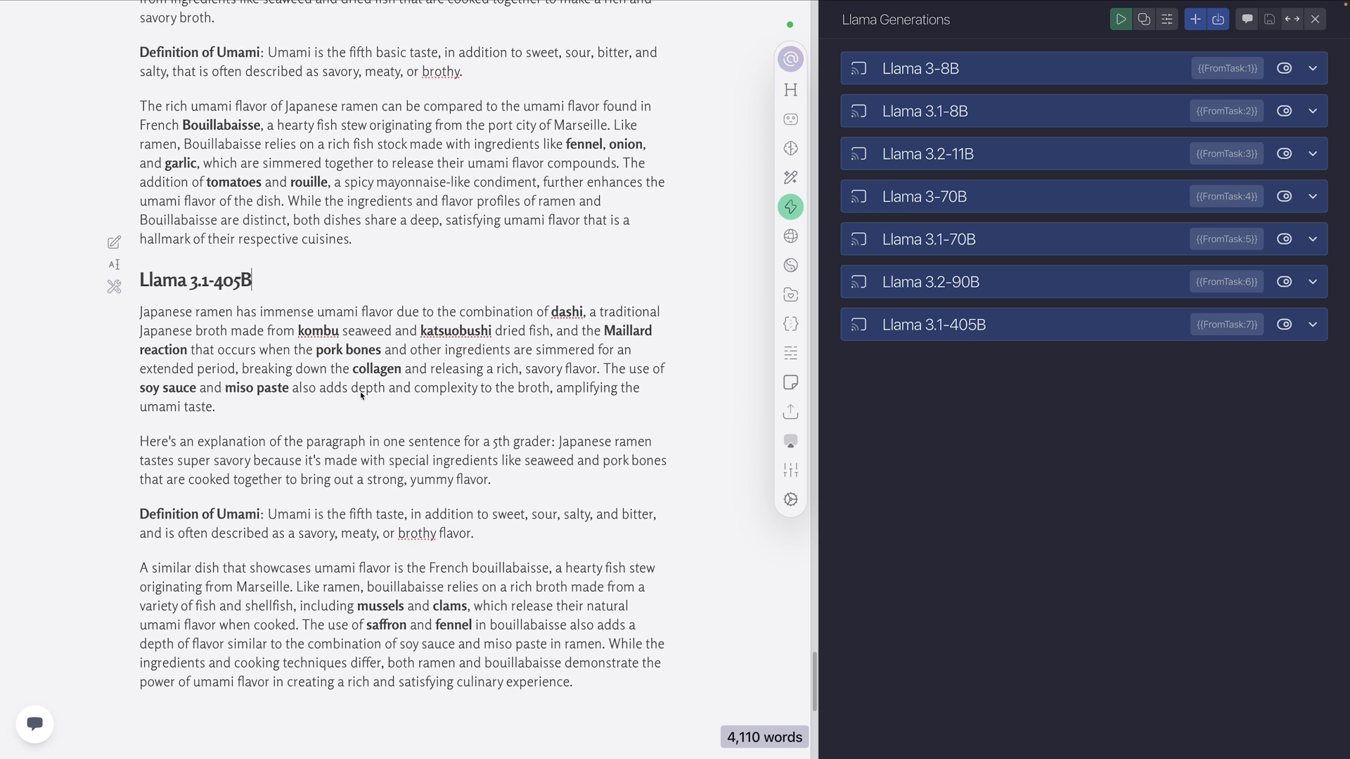
{"action": "left_click_drag", "start_coordinate": [253, 283], "coordinate": [189, 292]}
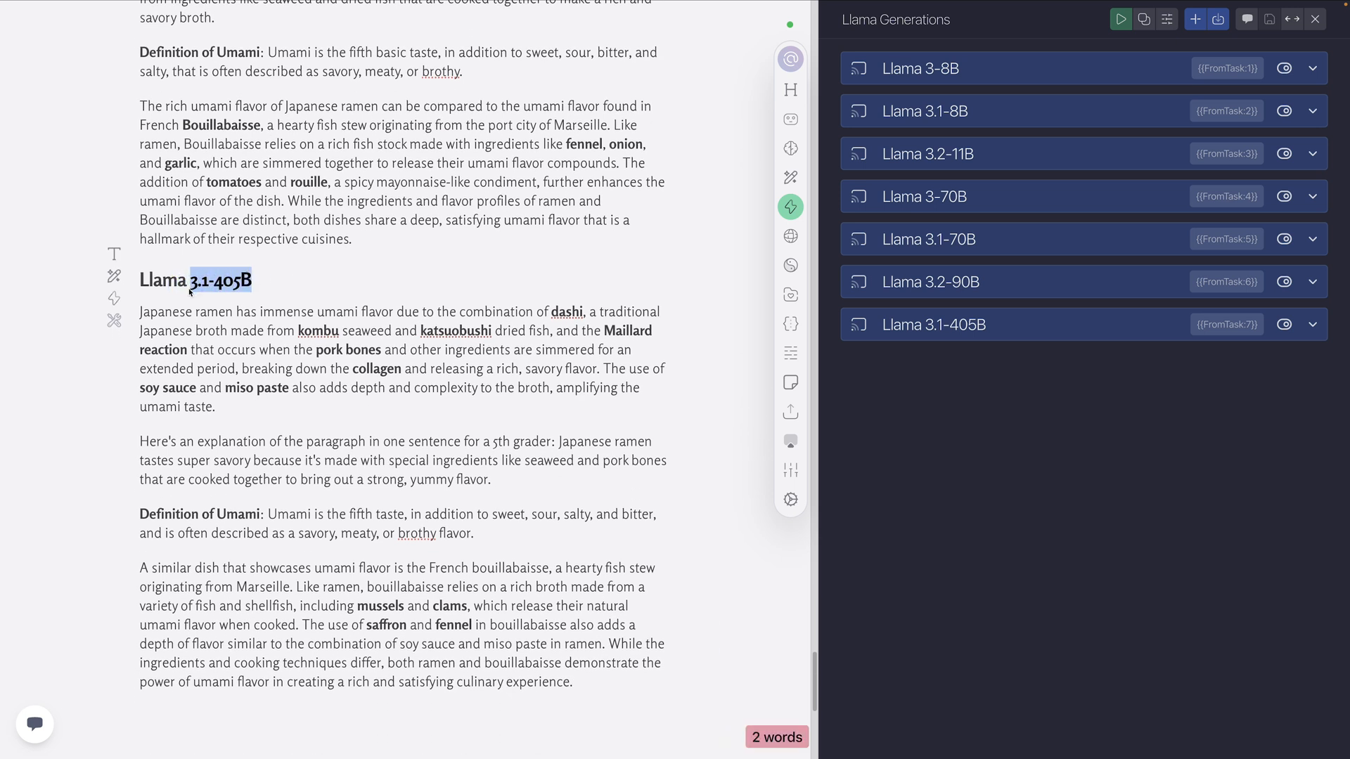
{"action": "left_click", "coordinate": [272, 295]}
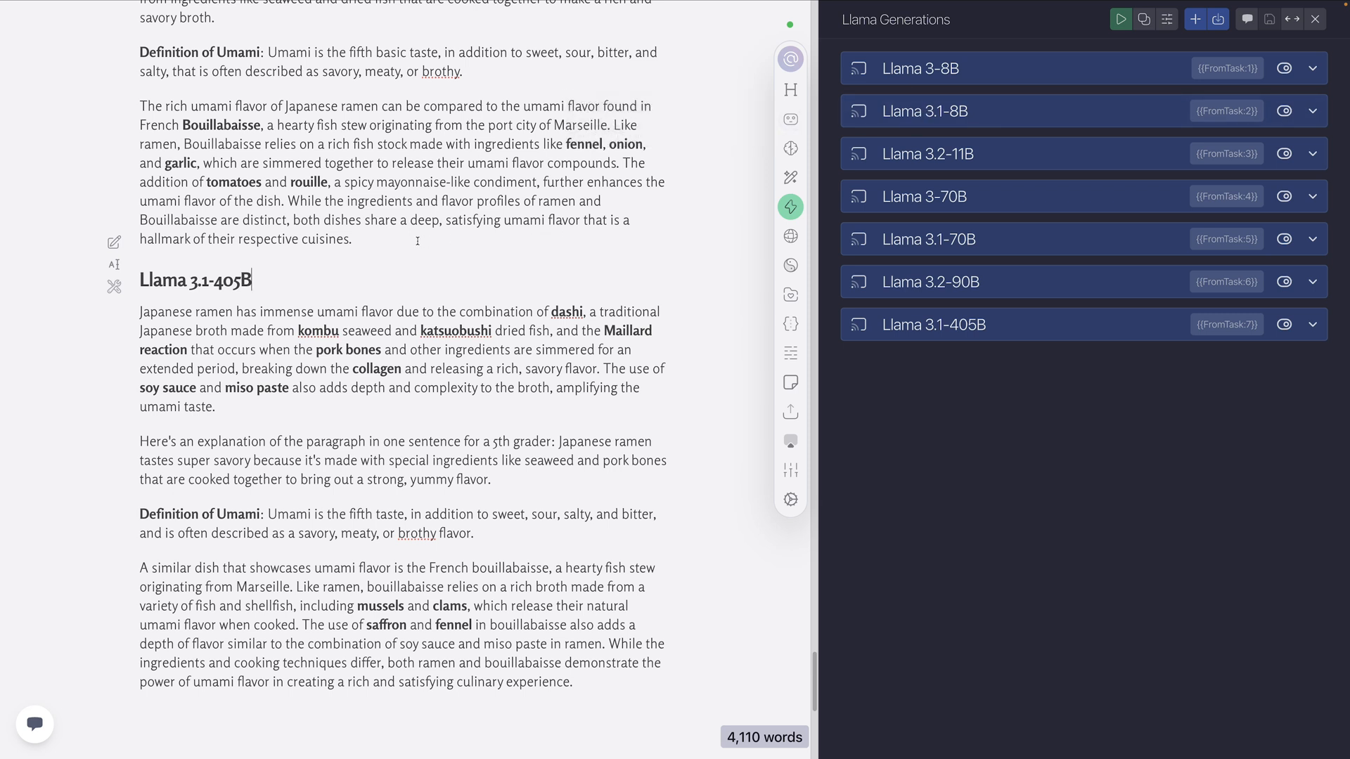
Close the Llama Generations action, collapse the Experiments group, and briefly look through the actions in the 3. Tools group
{"action": "left_click", "coordinate": [386, 252]}
{"action": "left_click", "coordinate": [1315, 19]}
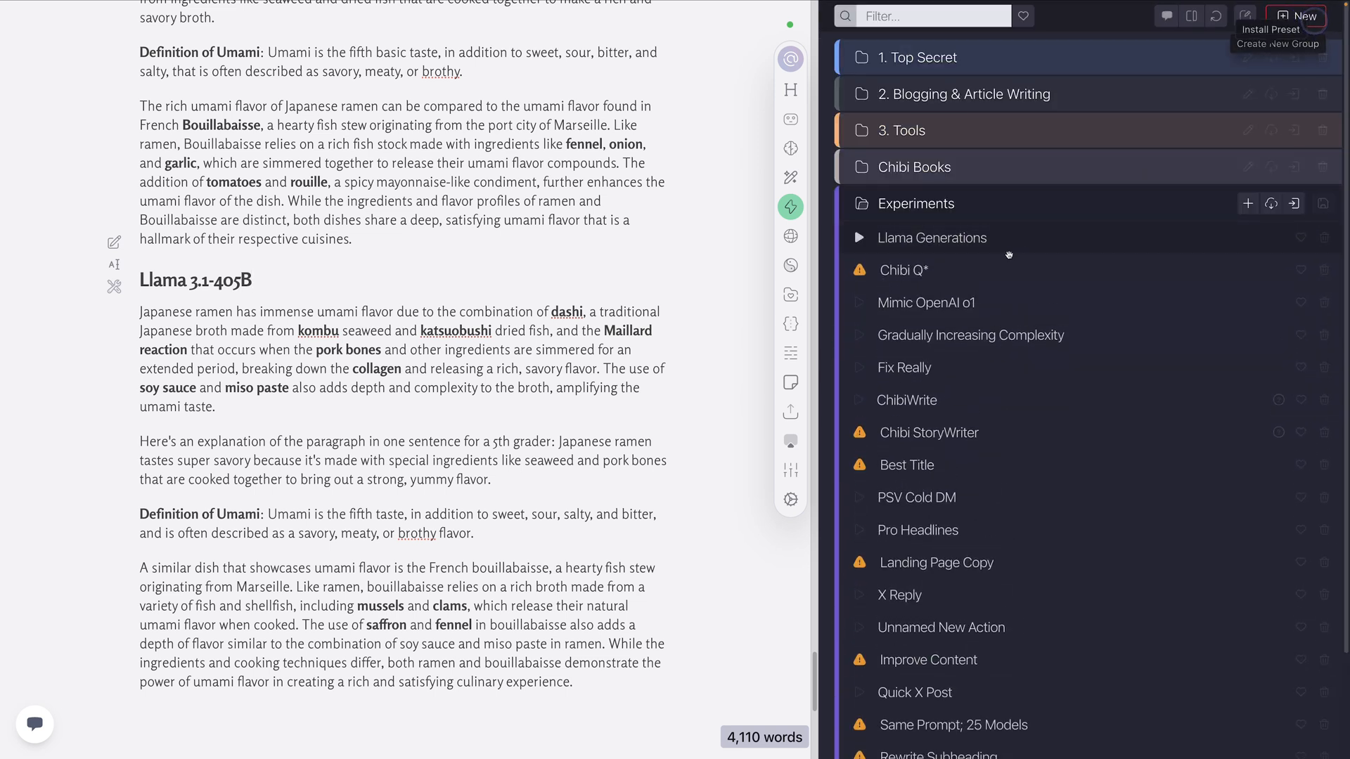
{"action": "left_click", "coordinate": [955, 205]}
{"action": "left_click", "coordinate": [931, 132]}
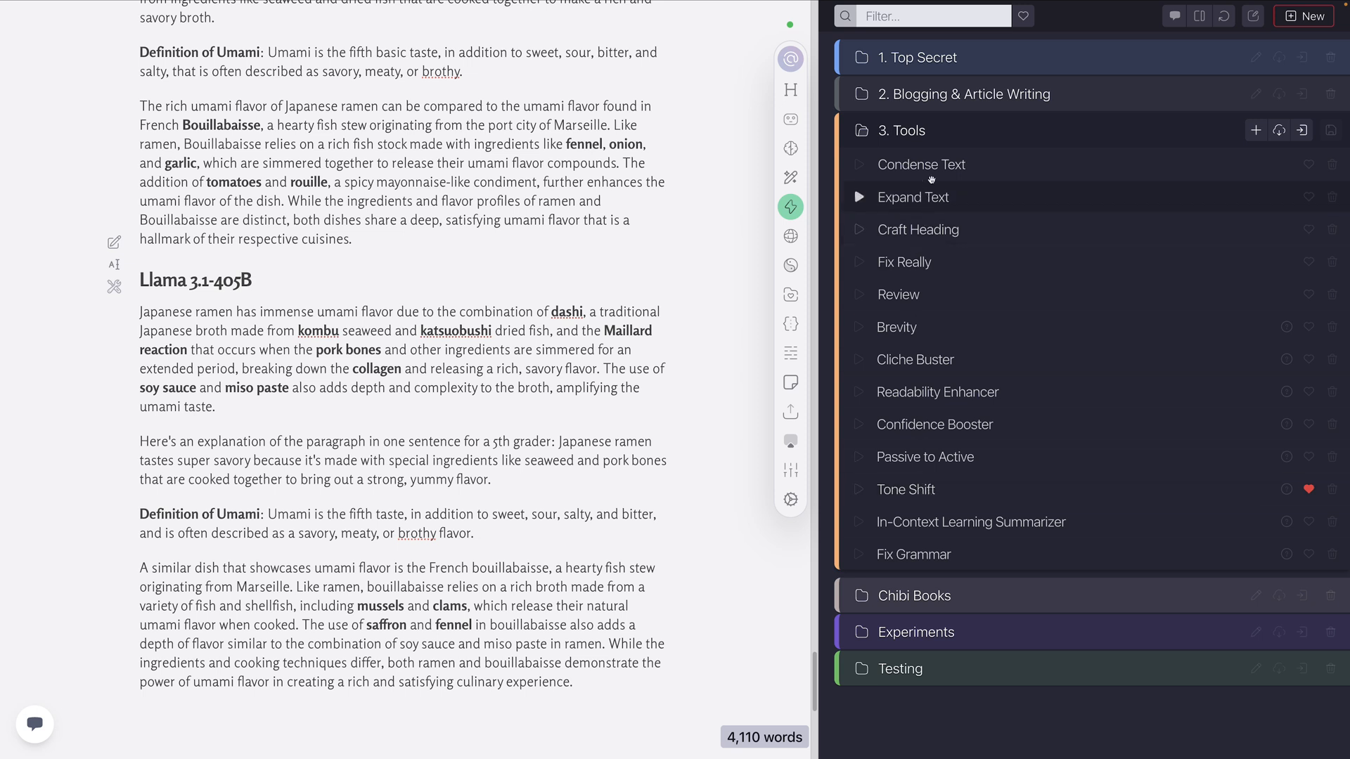
{"action": "left_click", "coordinate": [932, 133]}
Expand the Testing group and permanently delete its Tone Shift action
{"action": "left_click", "coordinate": [921, 244]}
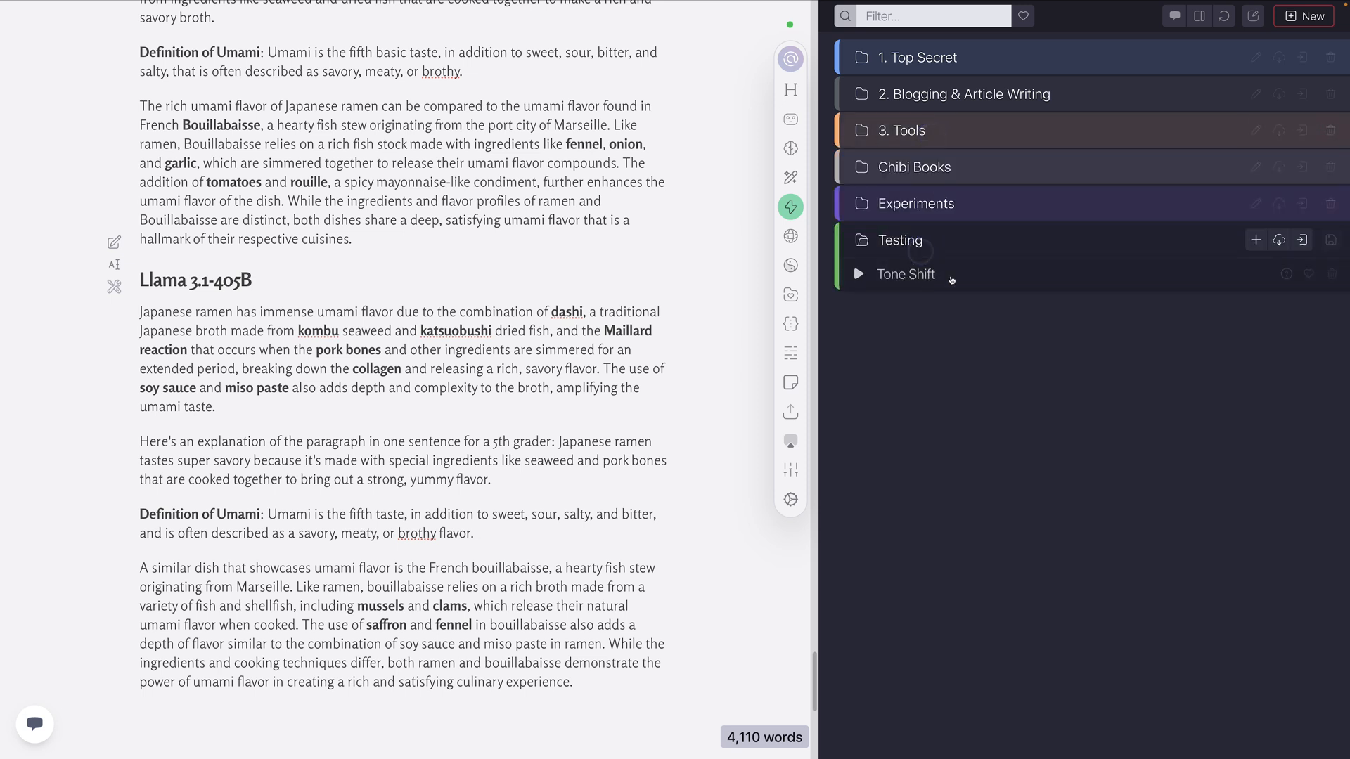
{"action": "left_click", "coordinate": [1331, 273]}
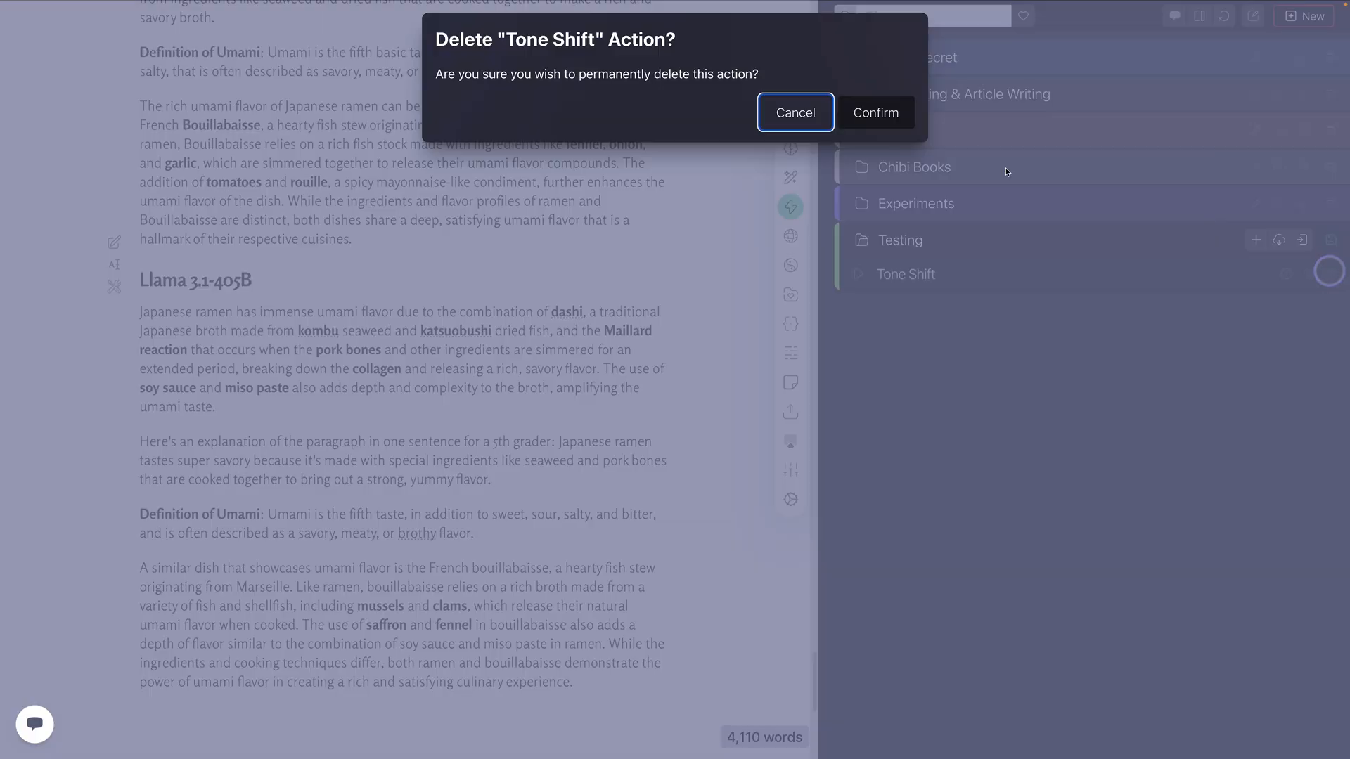
{"action": "left_click", "coordinate": [875, 113]}
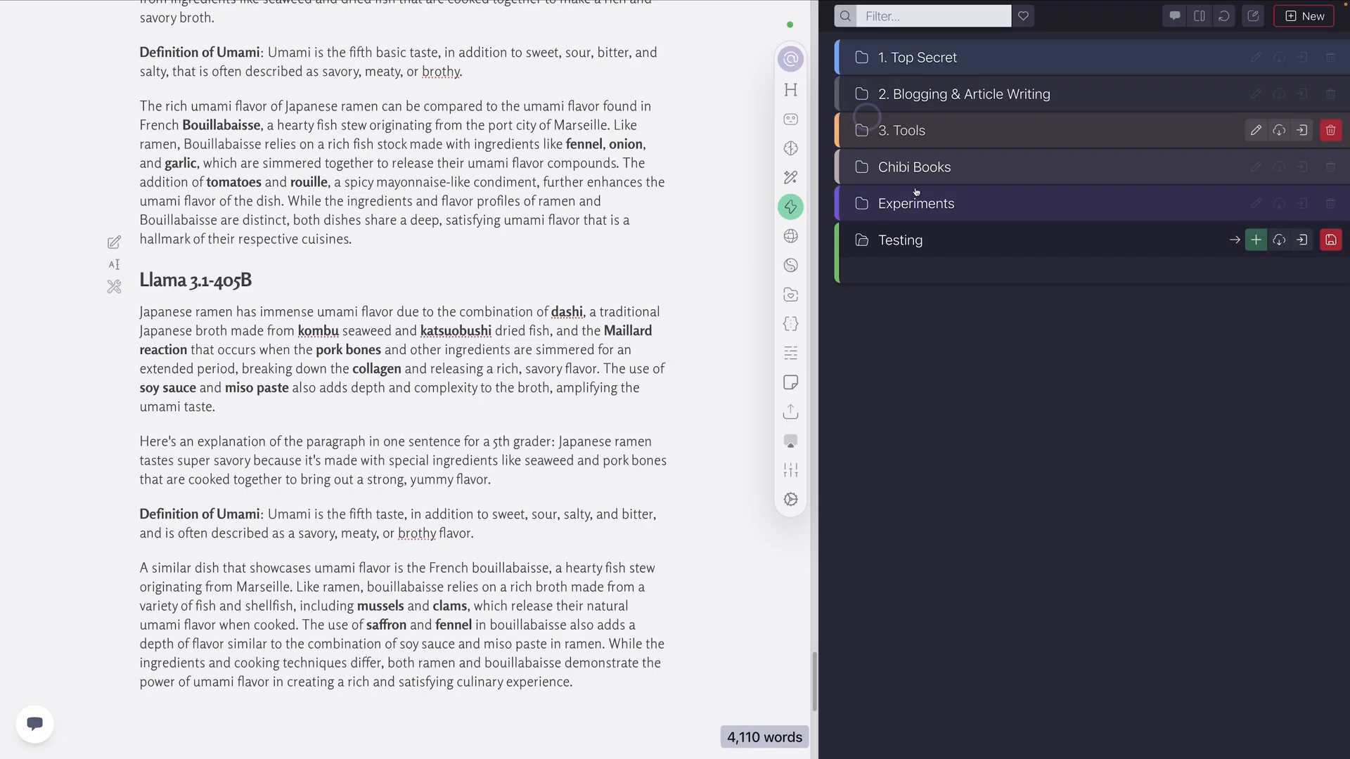
Install the Tone Shift preset from Writing Tools into the Testing group and open the installed action
{"action": "left_click", "coordinate": [1281, 241]}
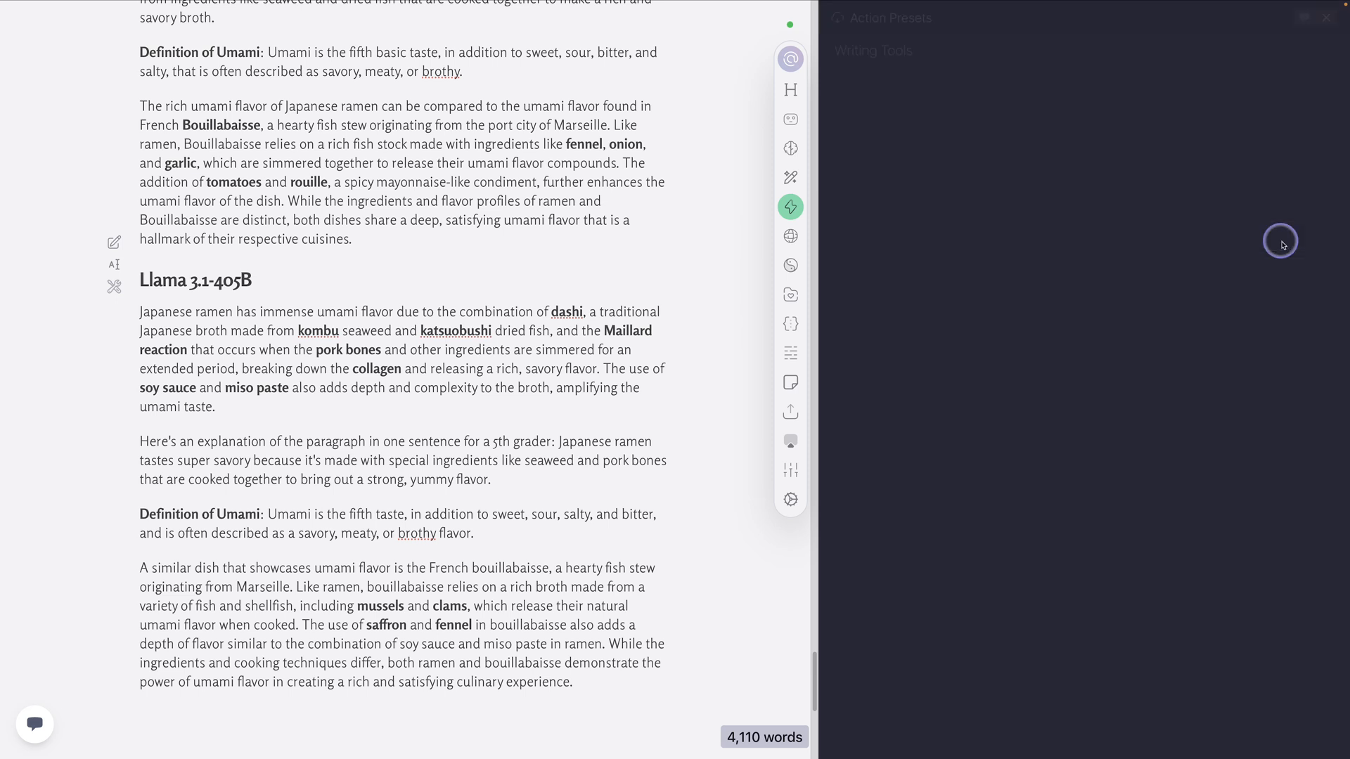
{"action": "left_click", "coordinate": [918, 54]}
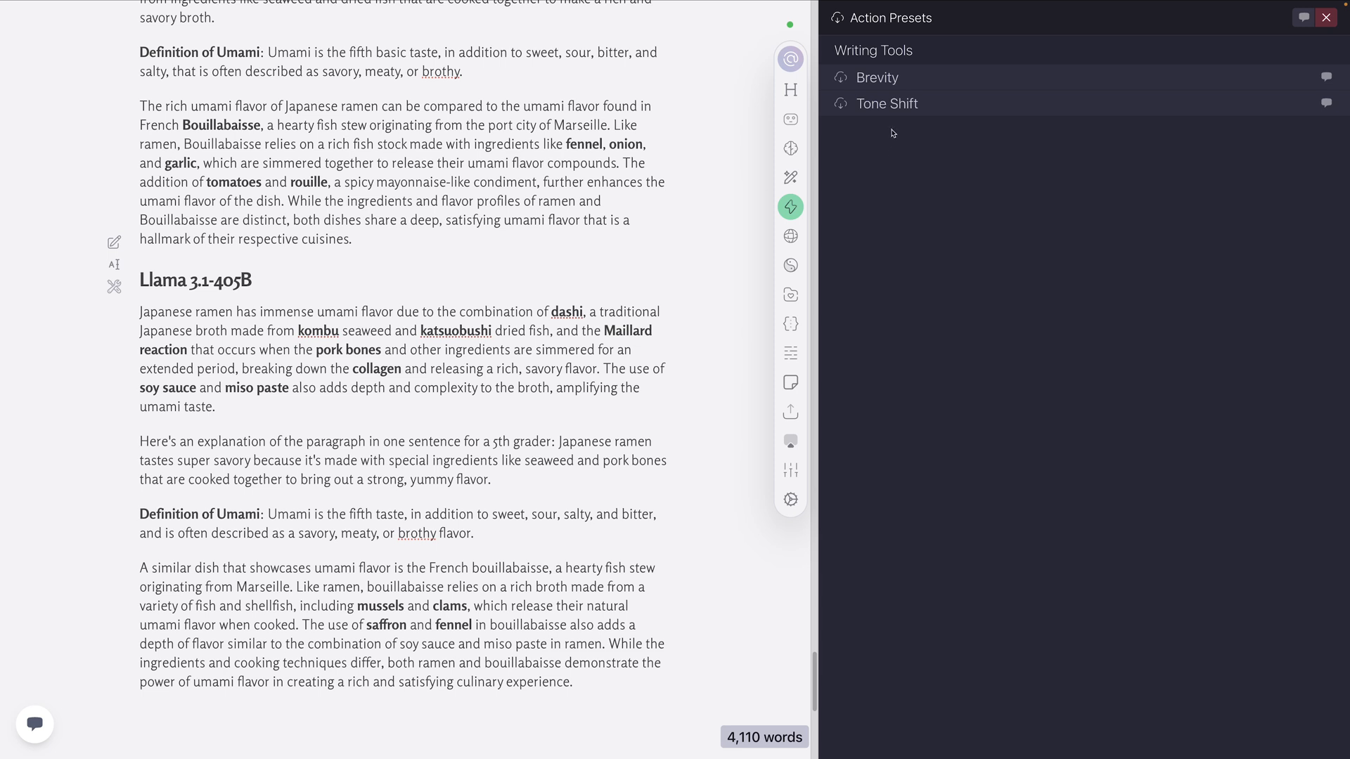
{"action": "left_click", "coordinate": [888, 104]}
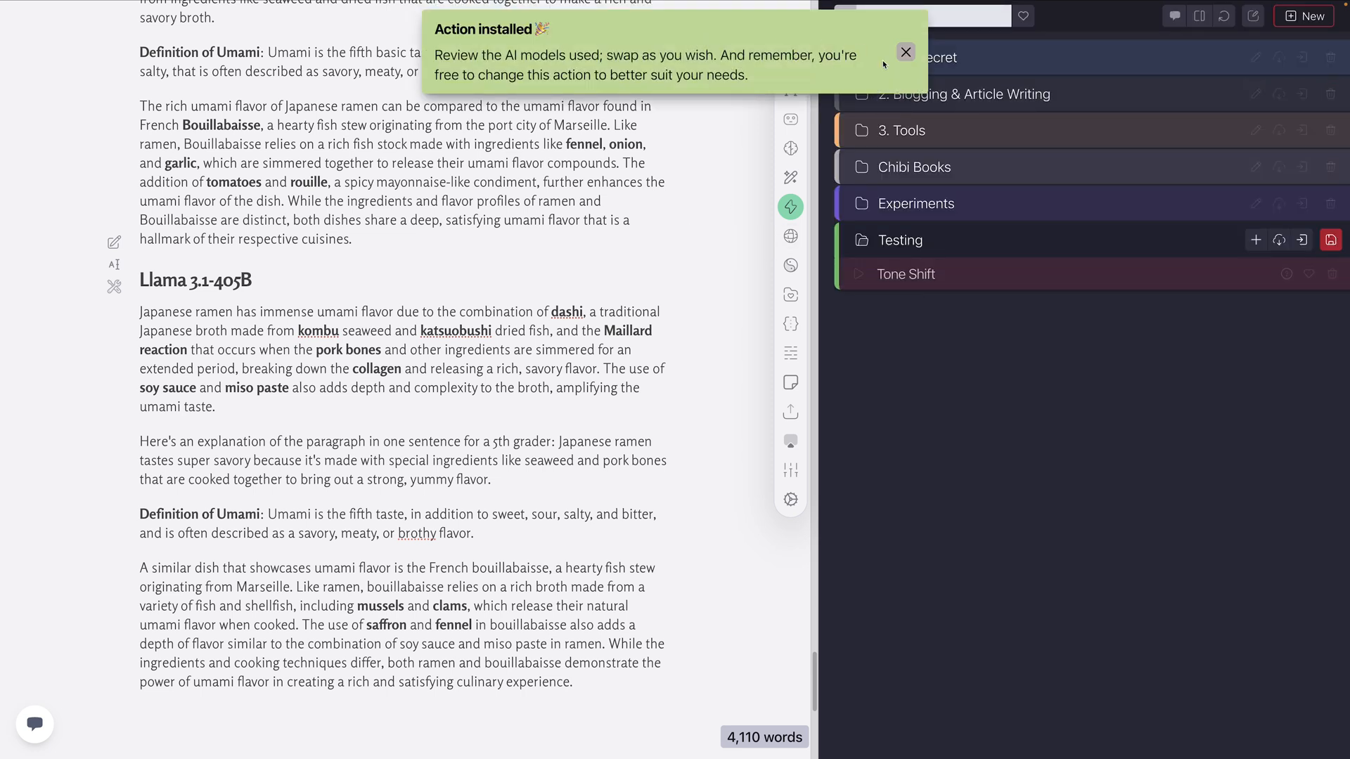
{"action": "left_click", "coordinate": [906, 52]}
{"action": "left_click", "coordinate": [973, 274]}
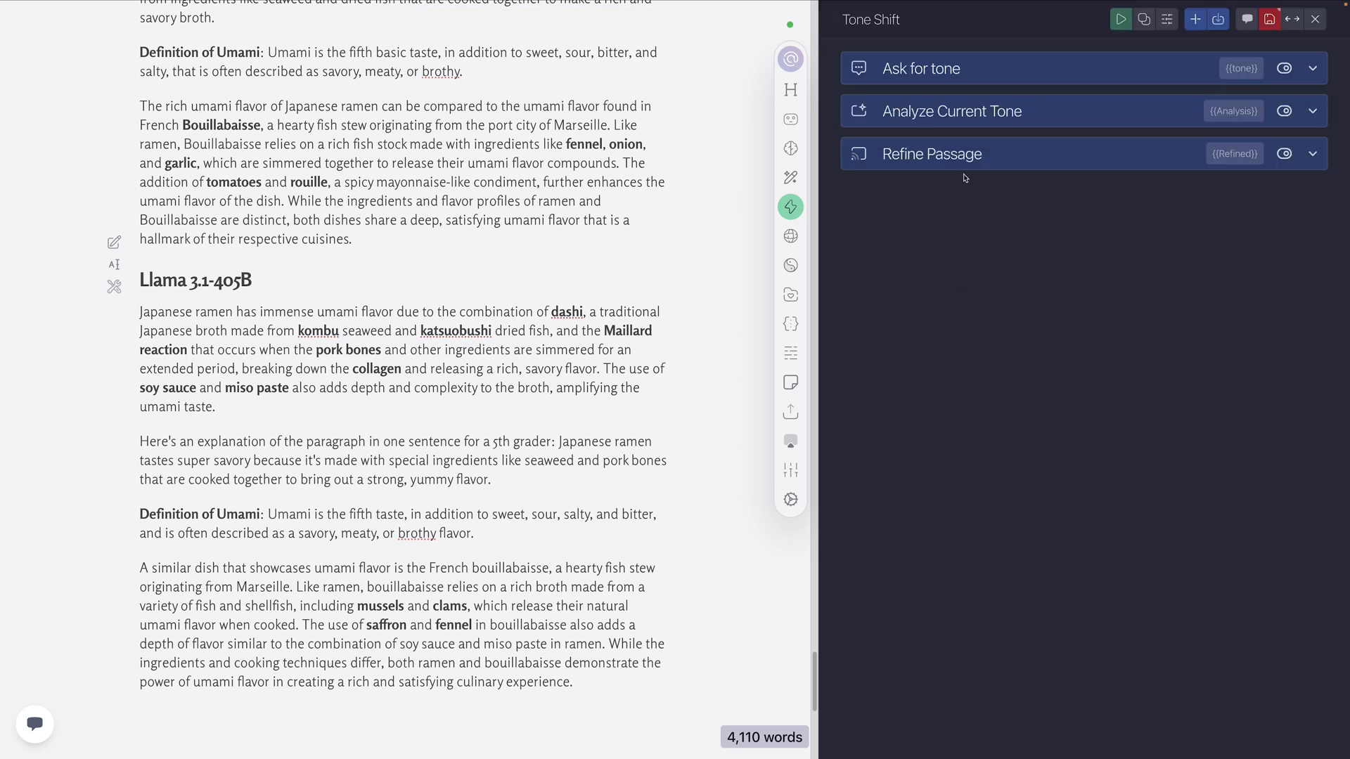
Check which AI model the Analyze Current Tone task uses in its custom AI settings, and close the Tone Shift action
{"action": "left_click", "coordinate": [950, 112]}
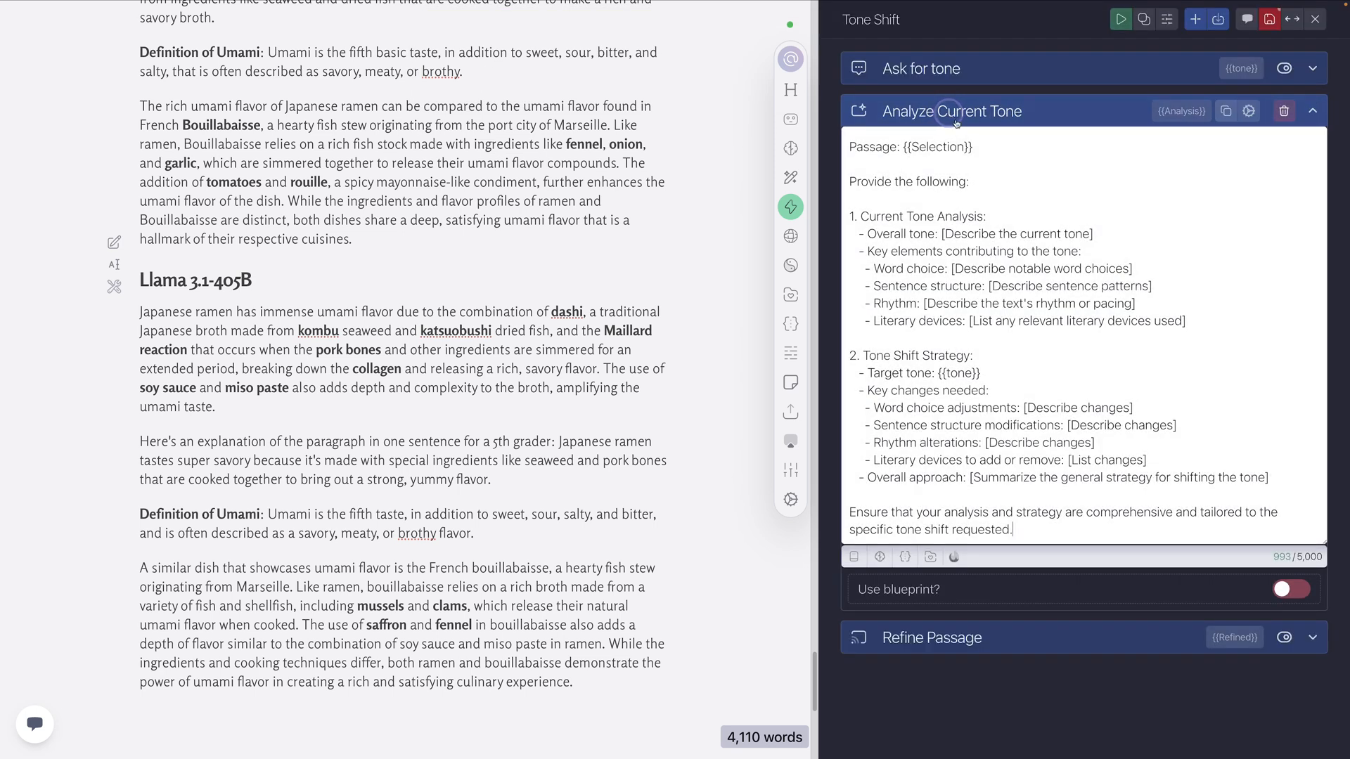
{"action": "left_click", "coordinate": [1249, 111]}
{"action": "left_click", "coordinate": [990, 156]}
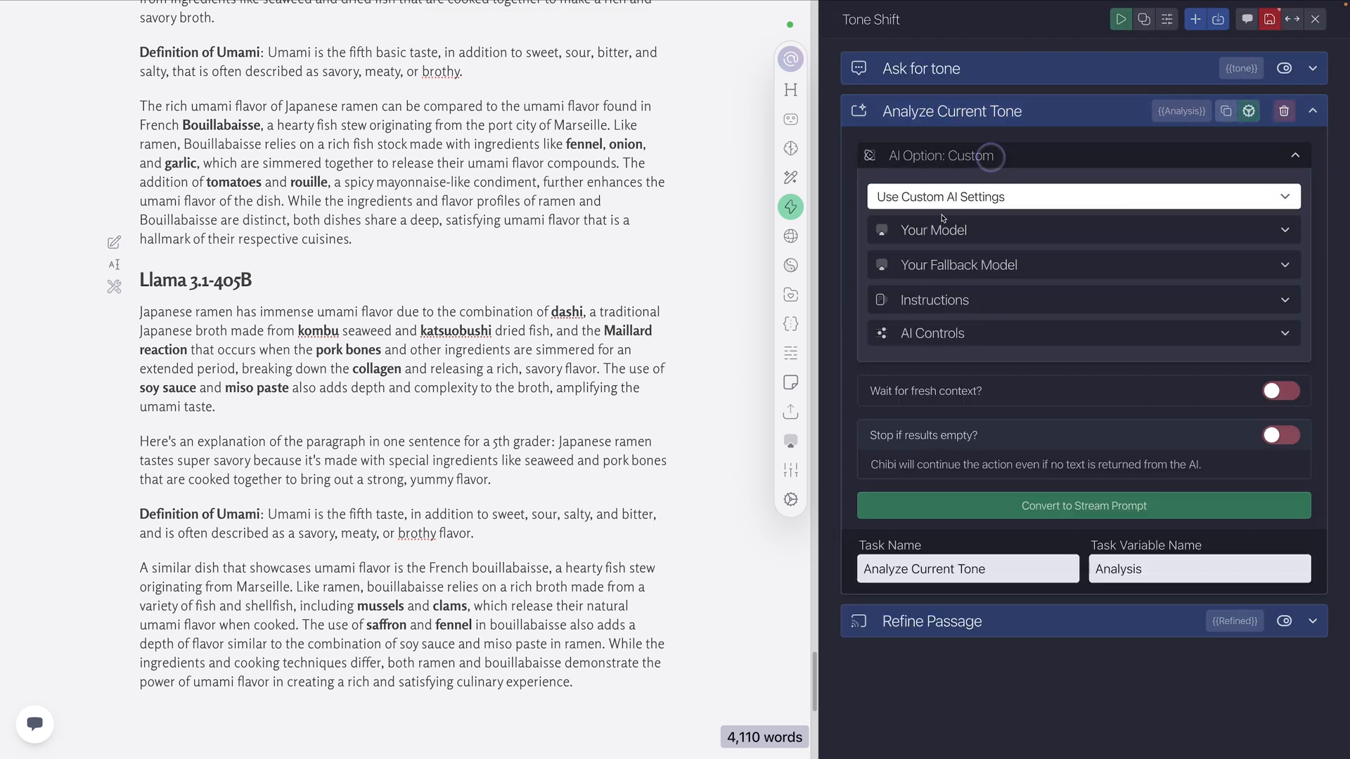
{"action": "left_click", "coordinate": [940, 228]}
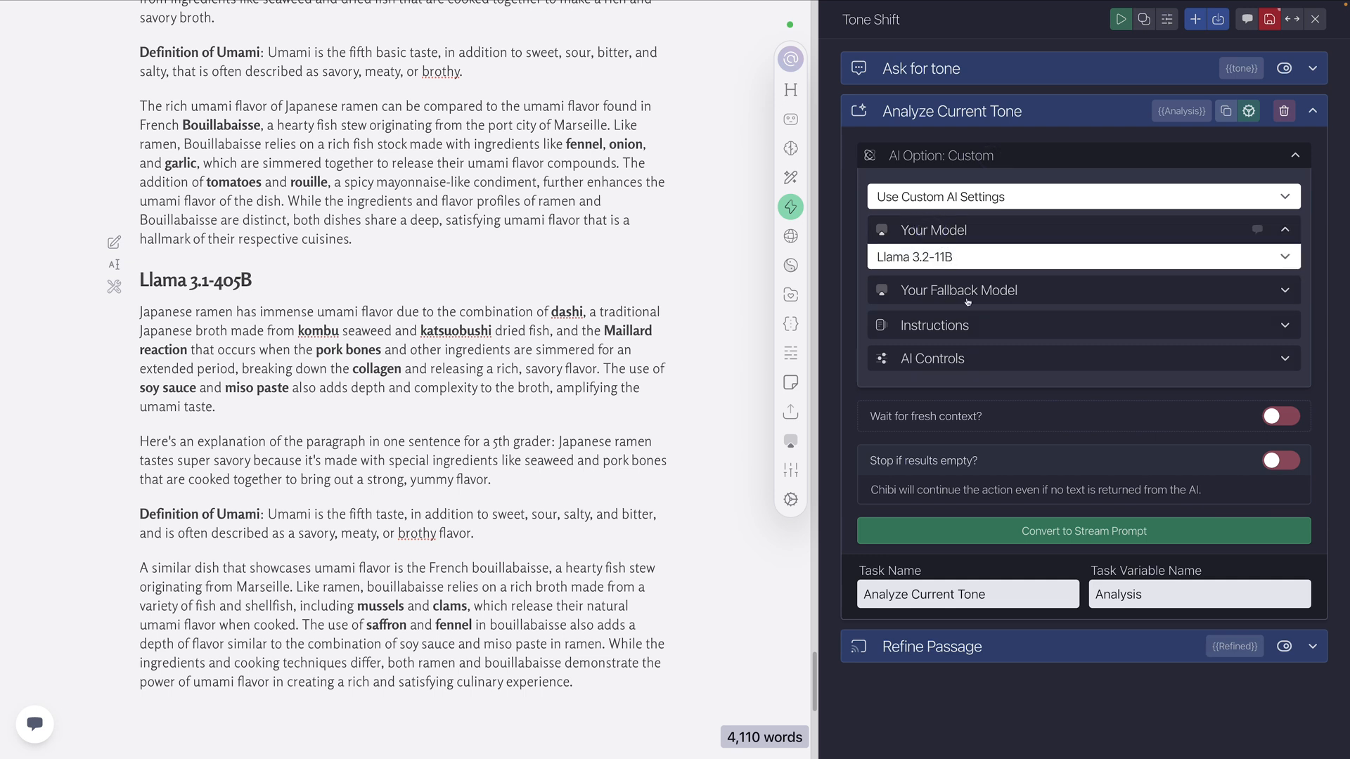
{"action": "left_click", "coordinate": [969, 113]}
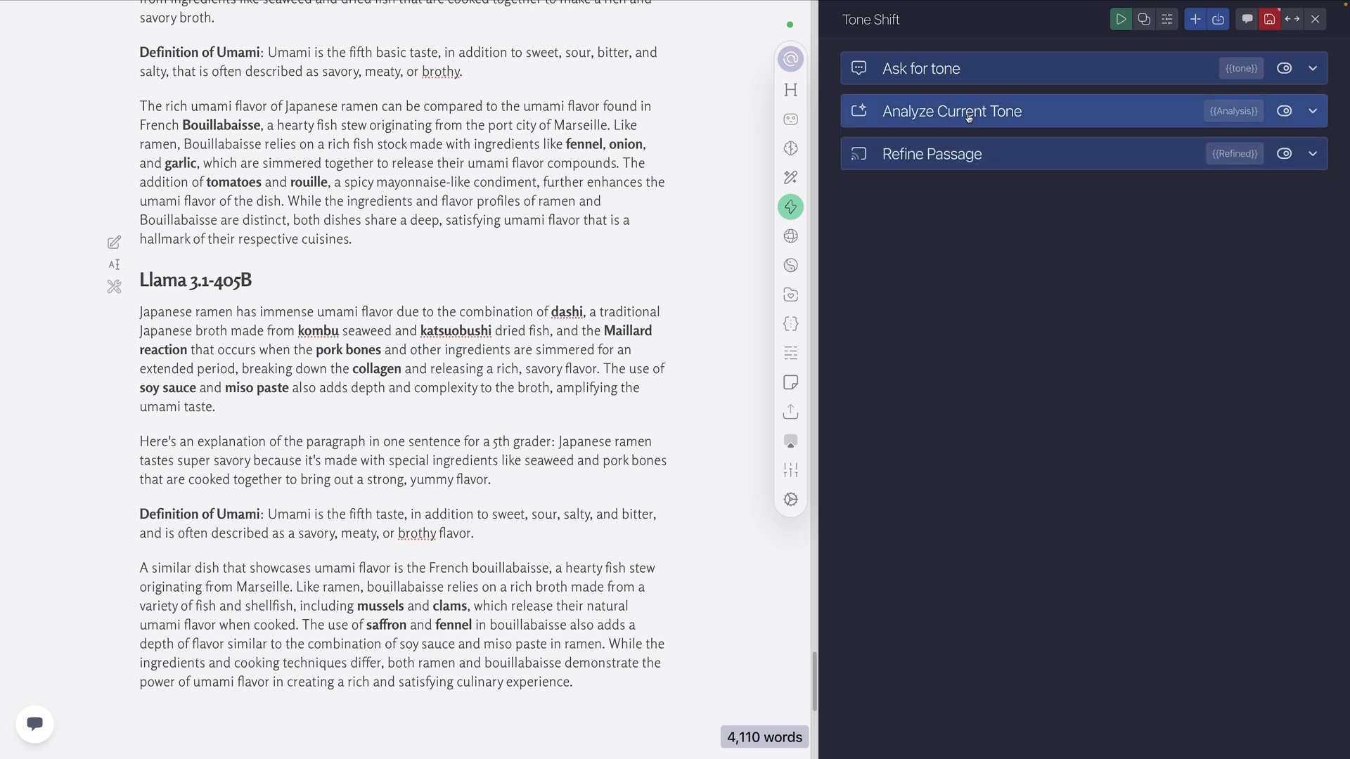
{"action": "left_click", "coordinate": [1314, 19]}
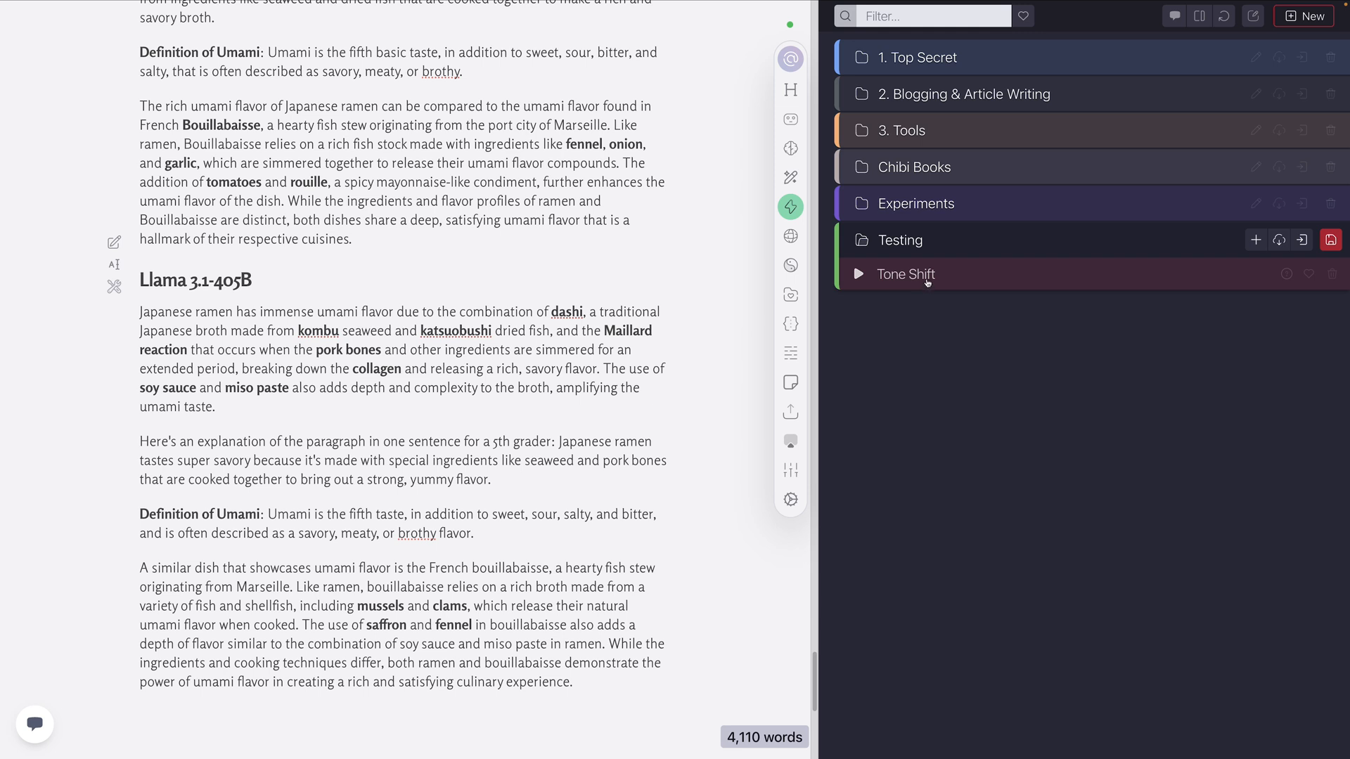
Reopen the Tone Shift action, review the prompt of its Analyze Current Tone task, and close the action
{"action": "left_click", "coordinate": [924, 278]}
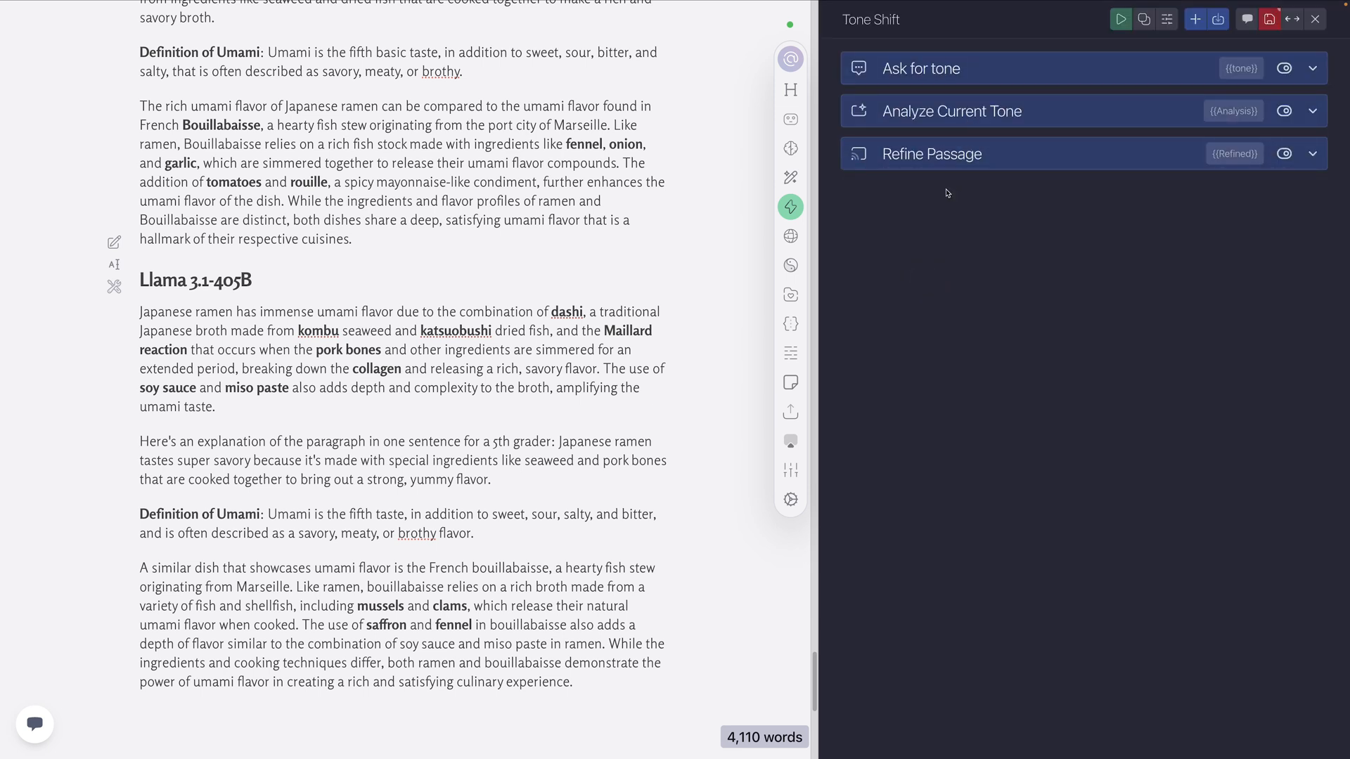
{"action": "left_click", "coordinate": [944, 111]}
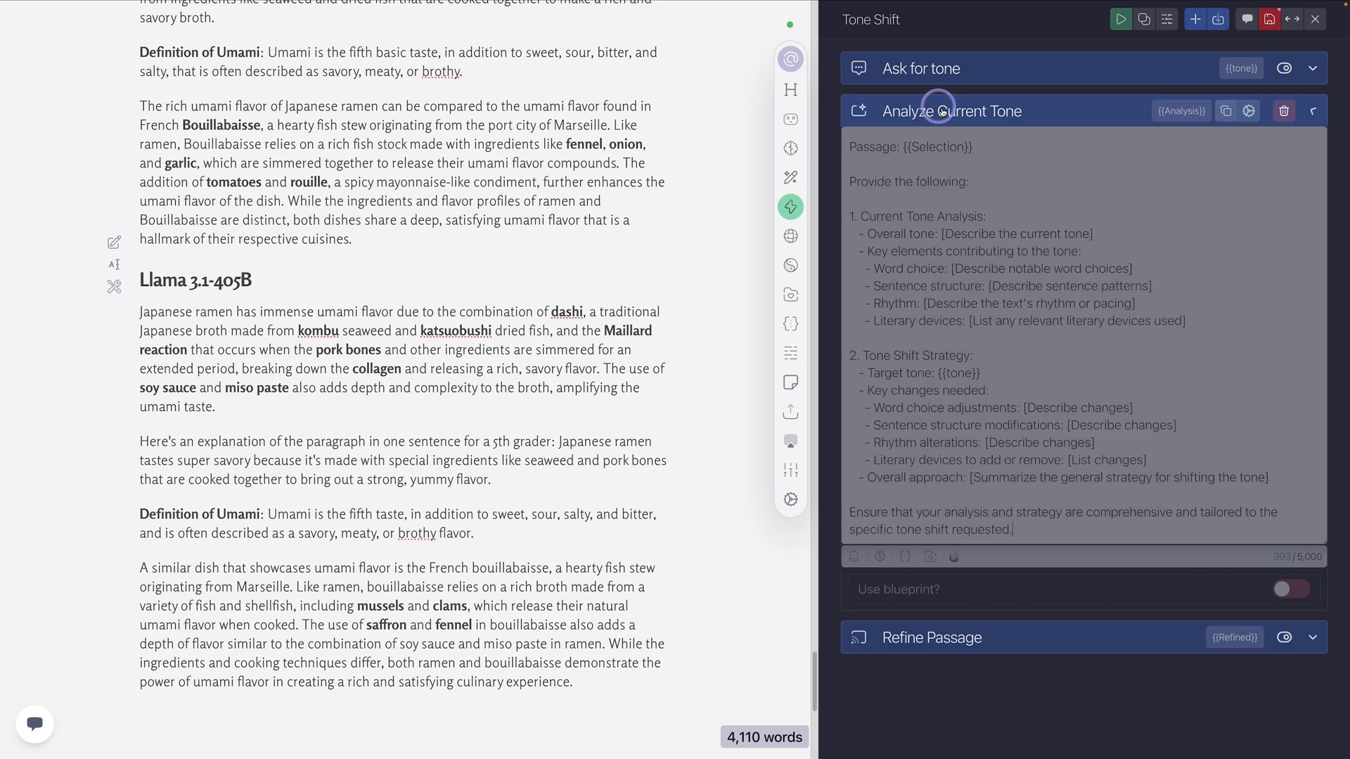
{"action": "scroll", "coordinate": [953, 289], "scroll_direction": "up", "scroll_amount": 1}
{"action": "scroll", "coordinate": [954, 290], "scroll_direction": "down", "scroll_amount": 2}
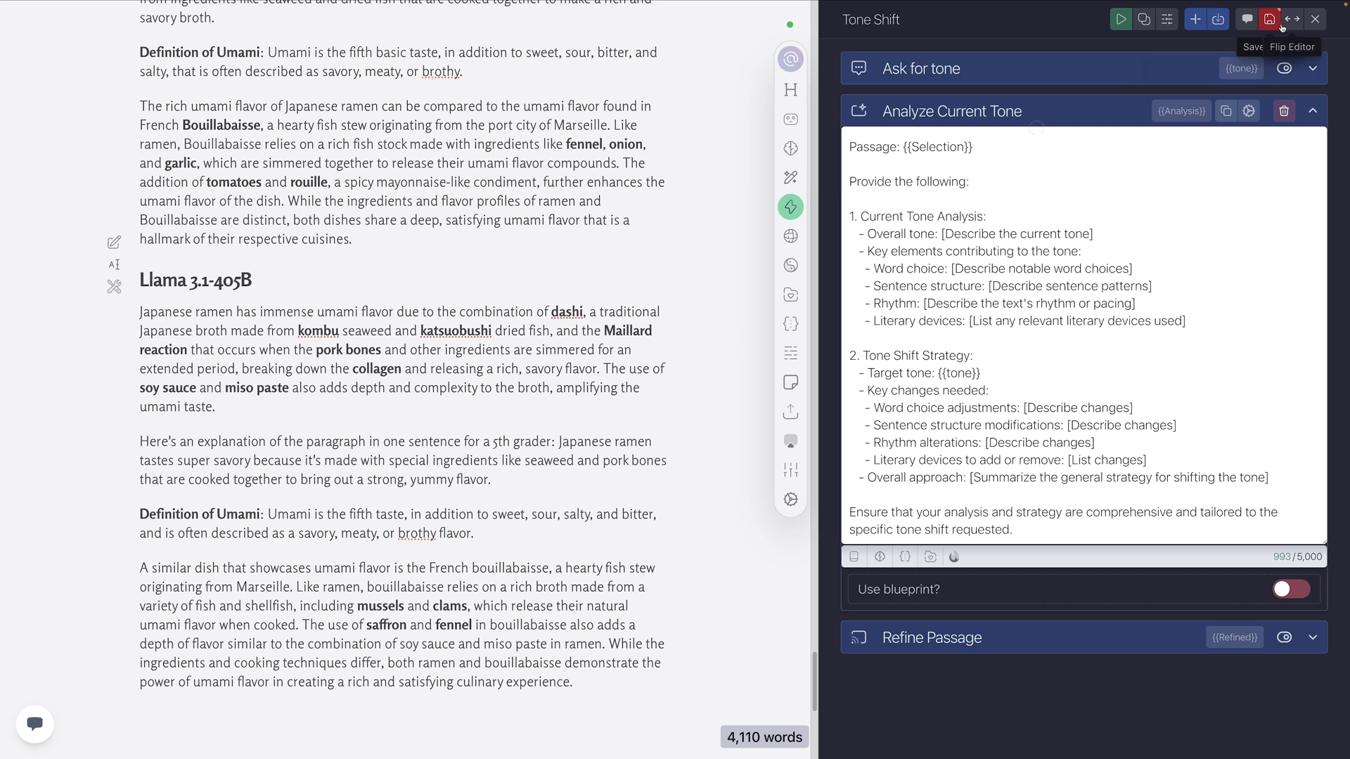
{"action": "left_click", "coordinate": [1314, 19]}
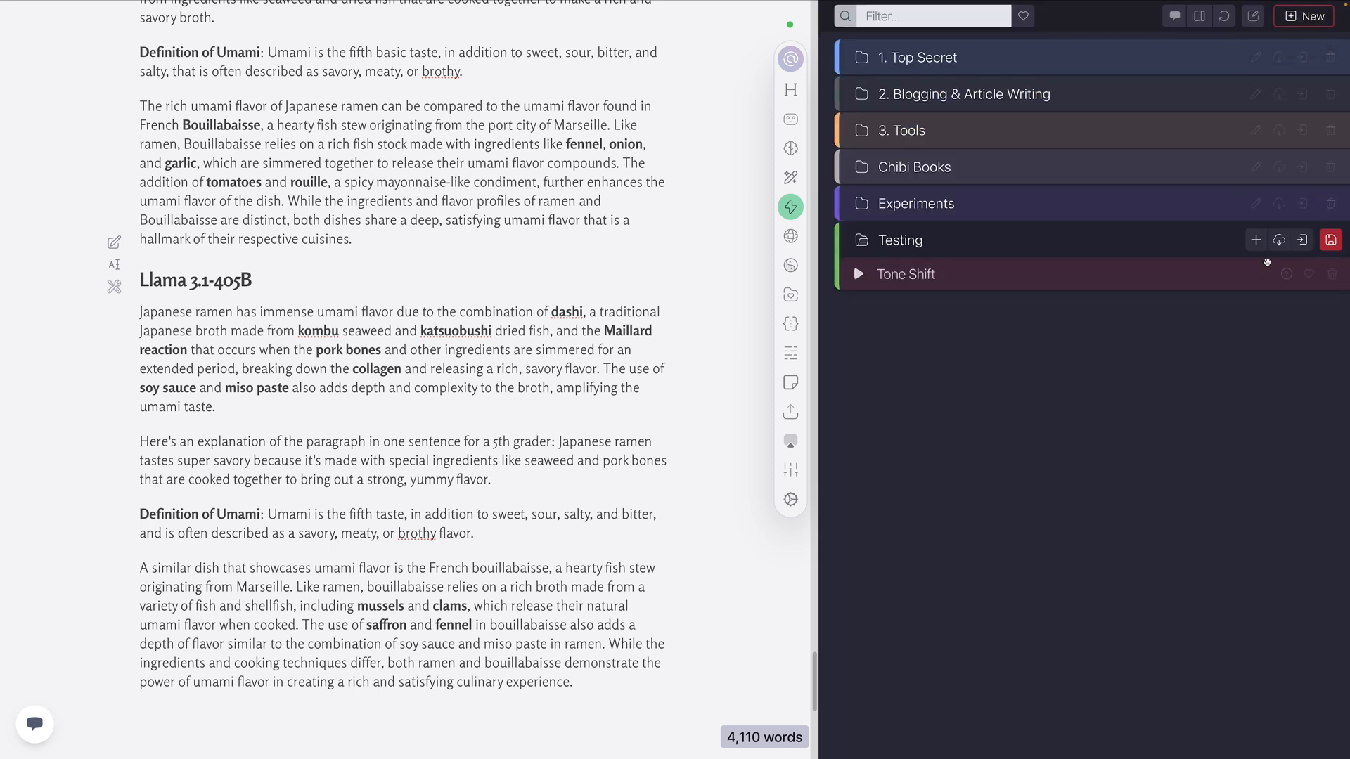
Install a second copy of the Tone Shift preset from Writing Tools into the Testing group and collapse the group
{"action": "left_click", "coordinate": [1279, 239]}
{"action": "left_click", "coordinate": [907, 53]}
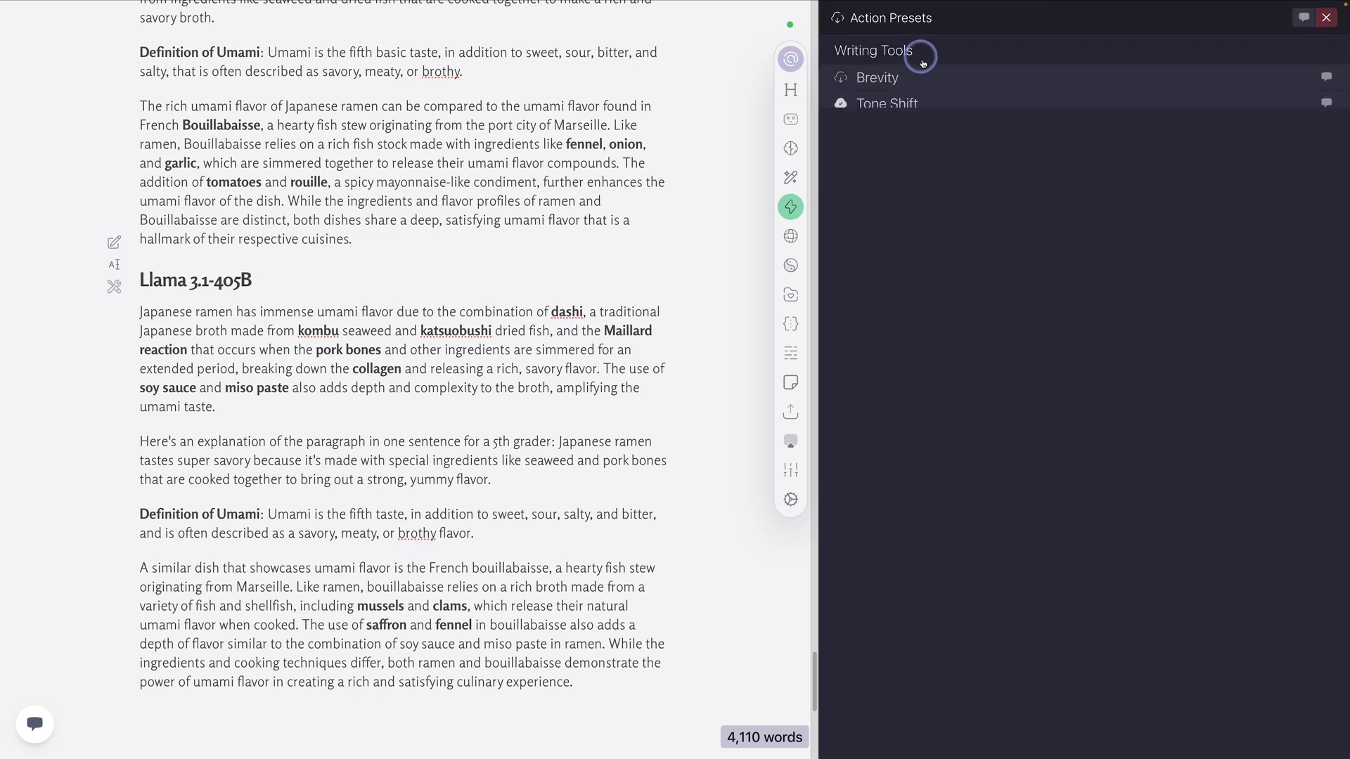
{"action": "left_click", "coordinate": [873, 106]}
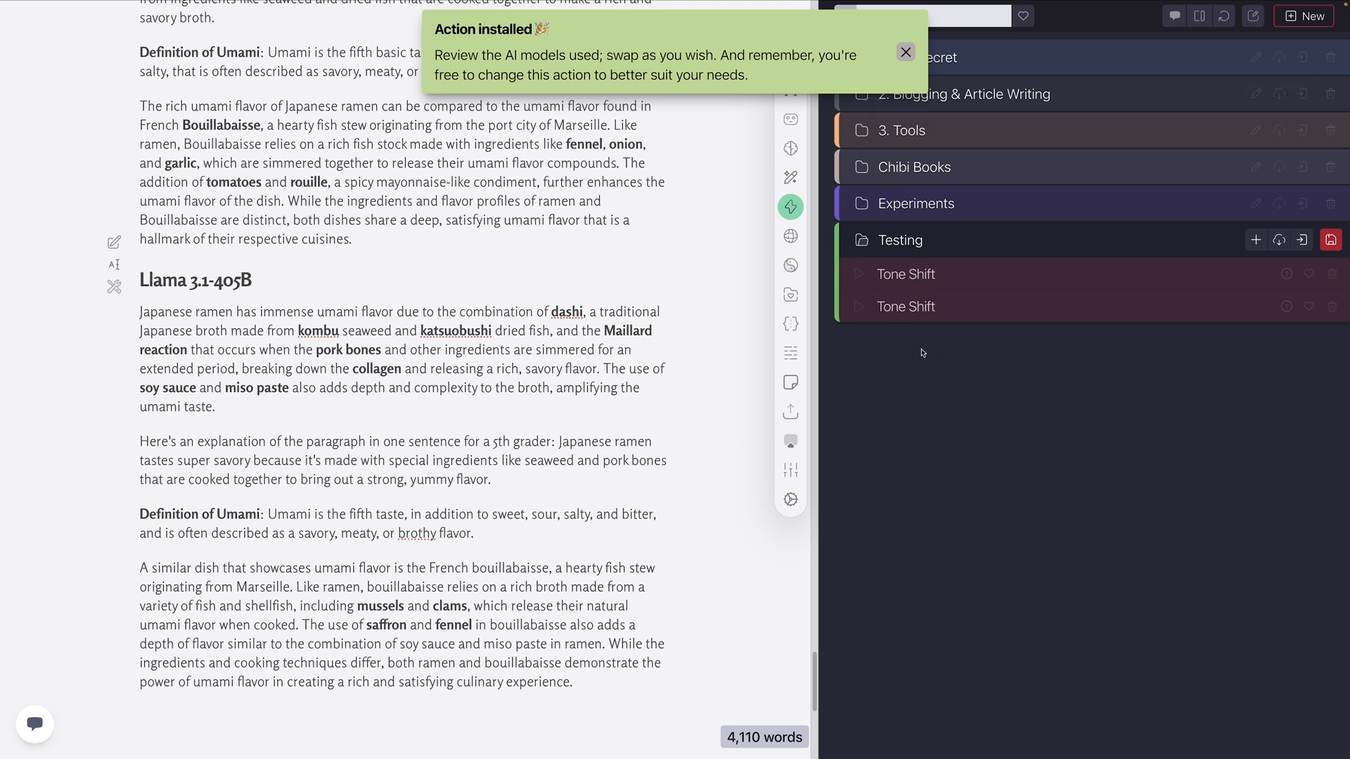
{"action": "left_click", "coordinate": [906, 52]}
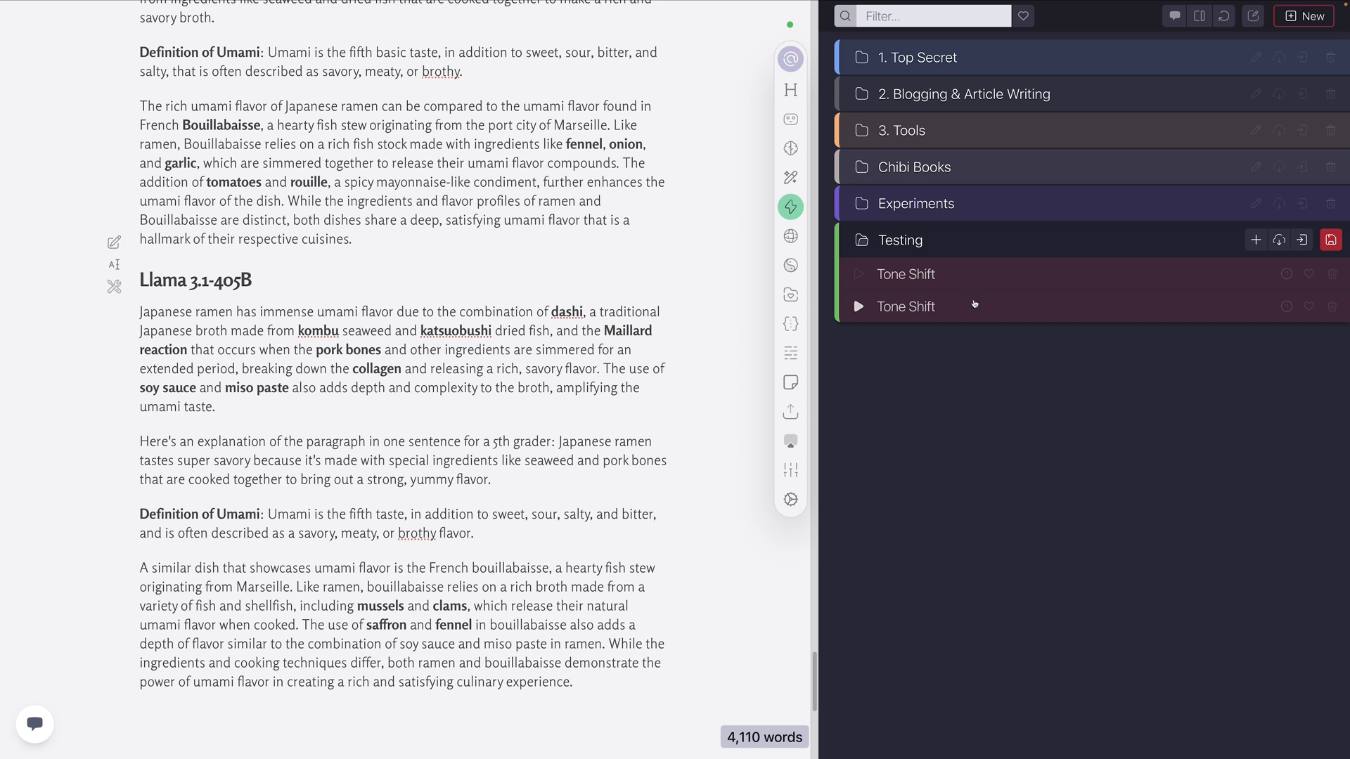
{"action": "left_click", "coordinate": [1138, 243]}
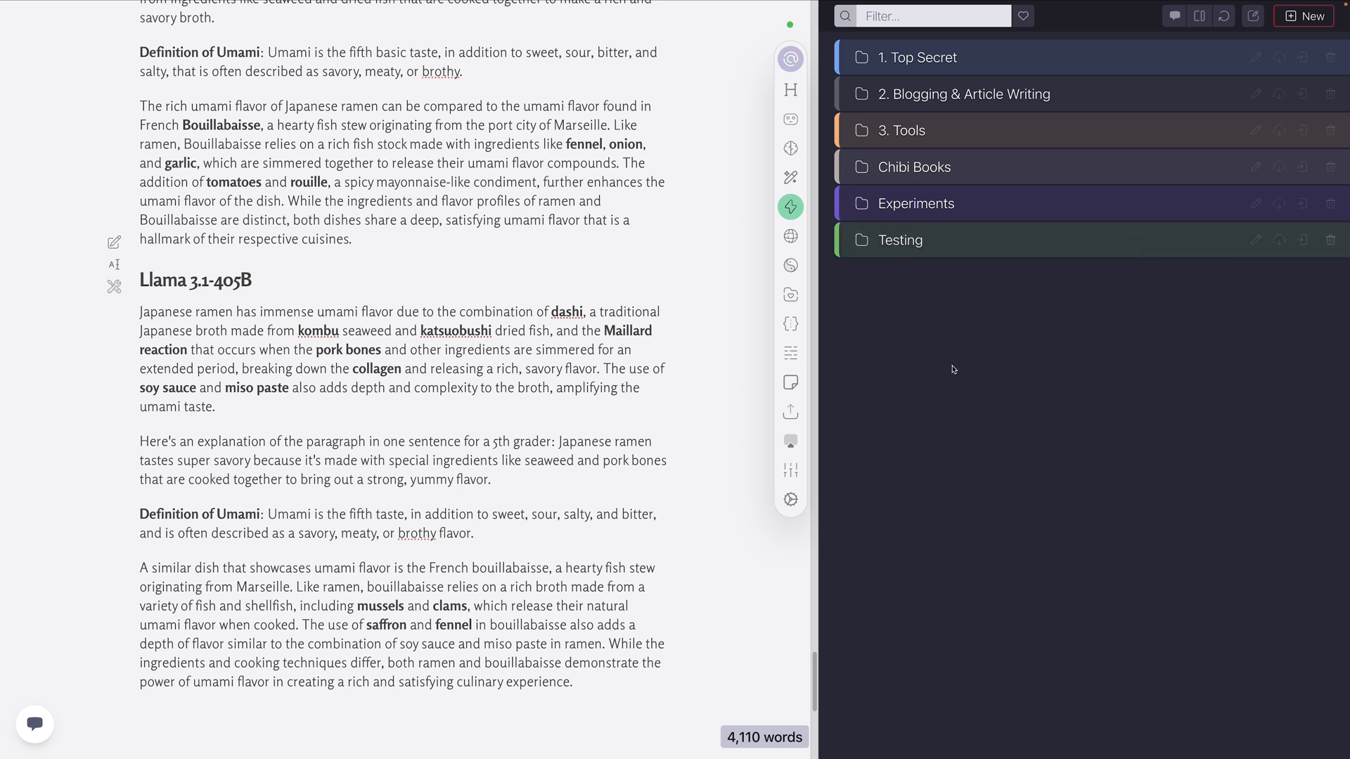